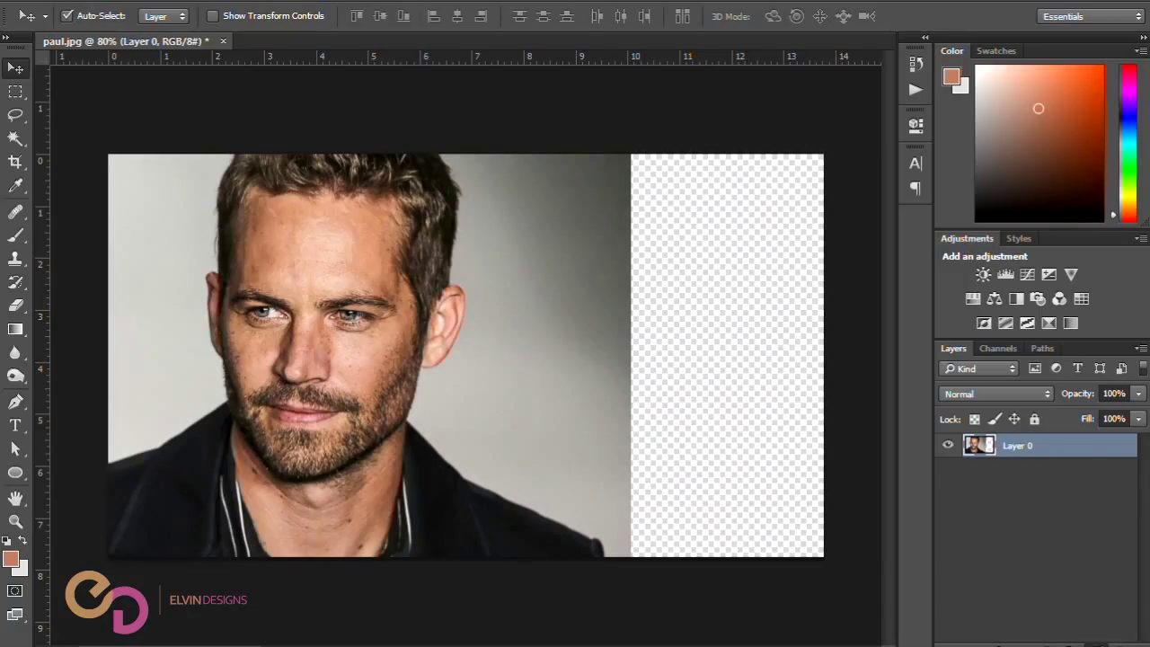
Step: Add a new layer beneath the photo and fill it with a grey sampled from the photo's backdrop near its right edge
{"action": "left_click", "coordinate": [1097, 645]}
{"action": "left_click_drag", "start_coordinate": [1045, 449], "coordinate": [1053, 490]}
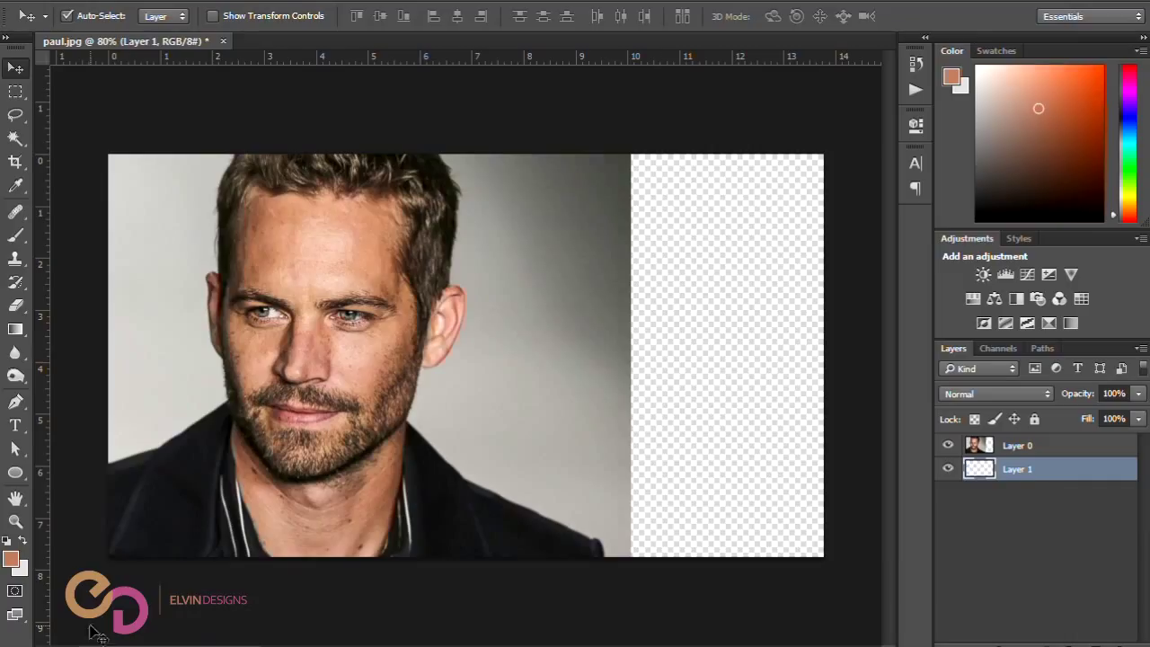
{"action": "left_click", "coordinate": [22, 186]}
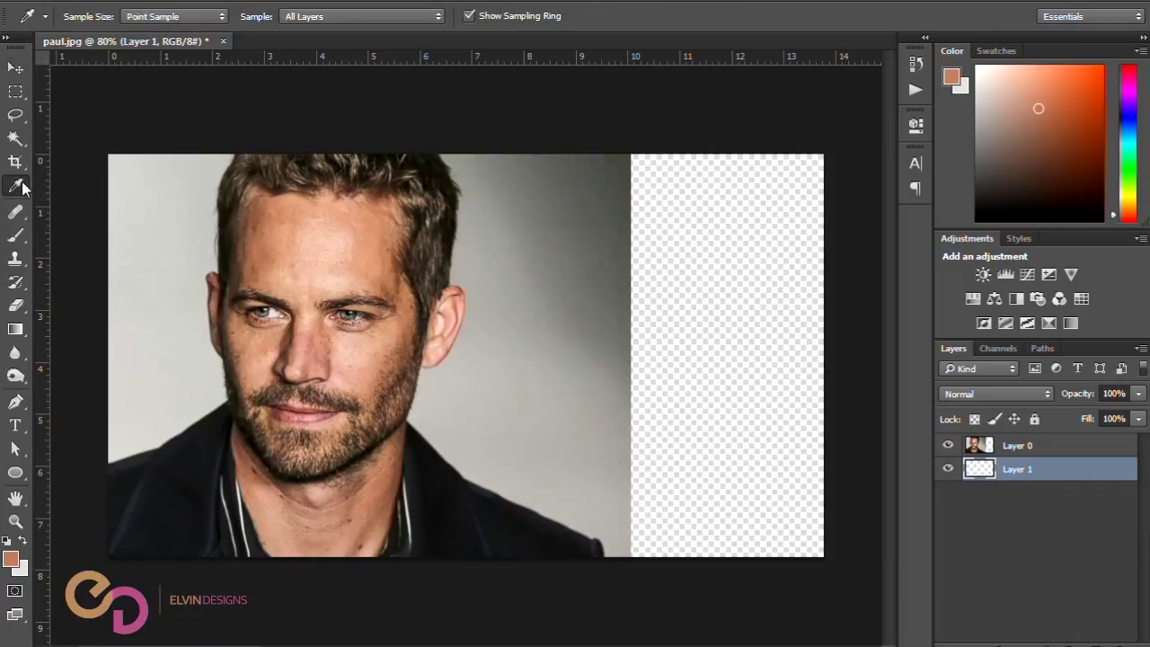
{"action": "left_click", "coordinate": [613, 364]}
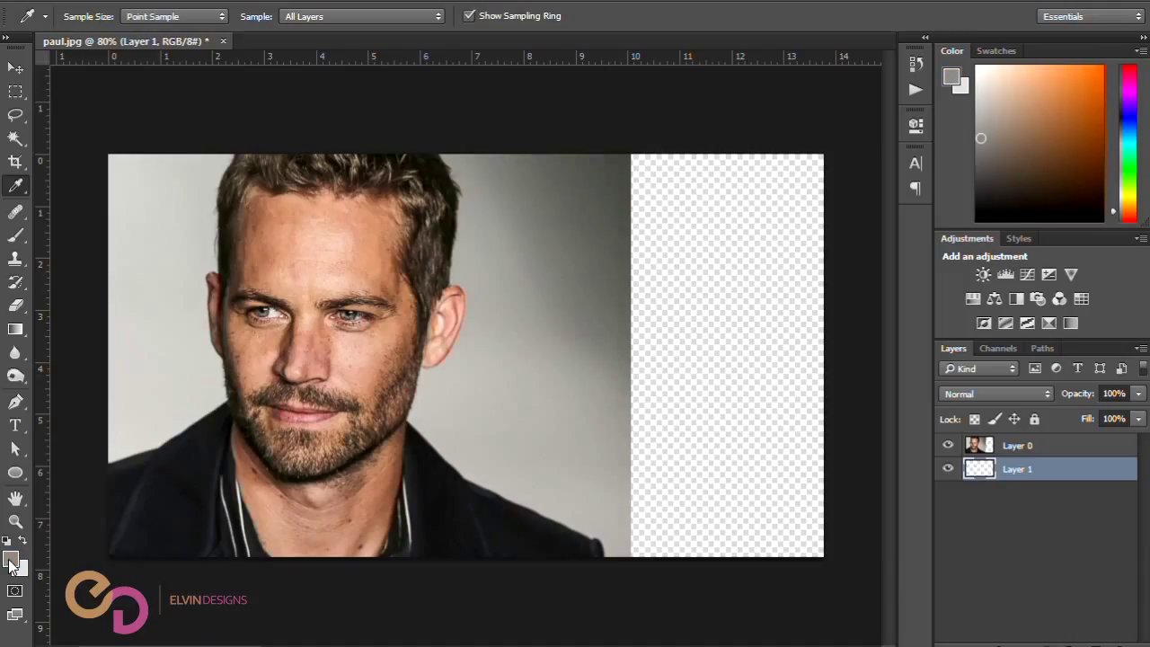
{"action": "left_click", "coordinate": [15, 68]}
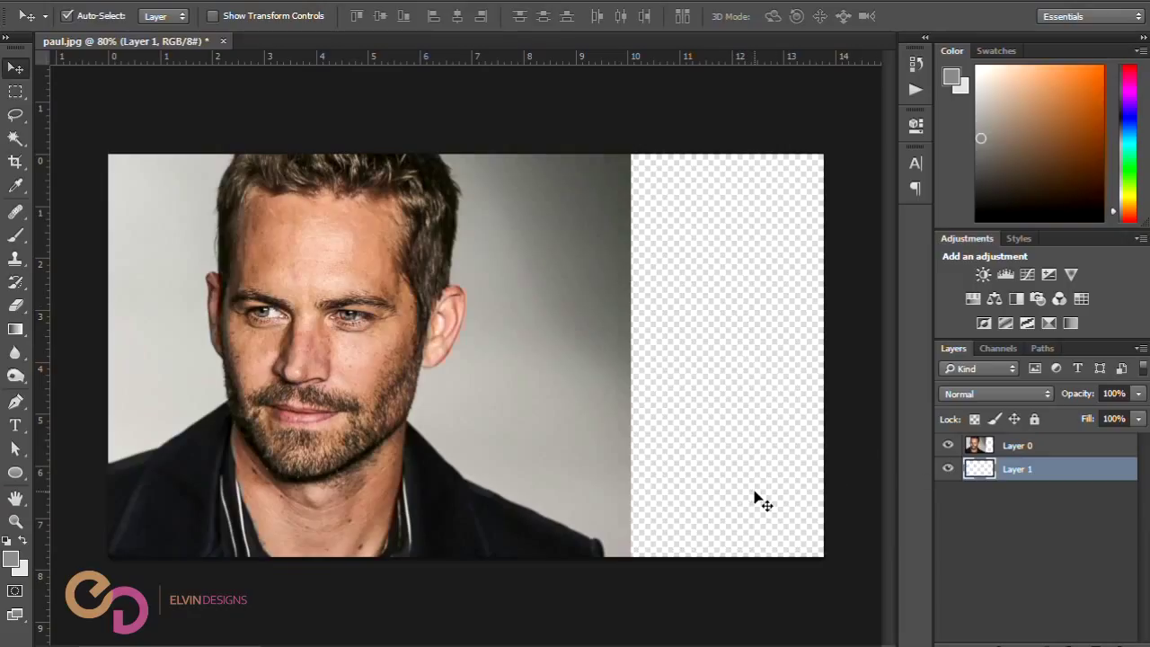
{"action": "key", "text": "alt+BackSpace"}
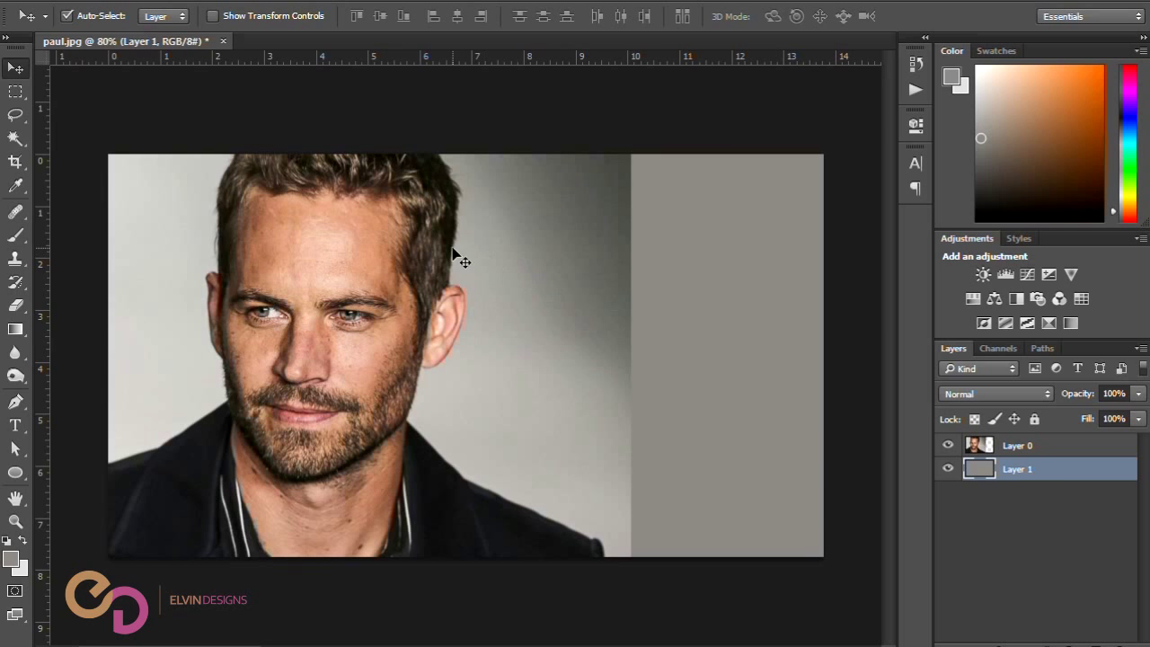
Step: Choose the Pen tool in Shape mode and set the foreground colour to skin tone bd8063, sampled from the side of the face
{"action": "left_click", "coordinate": [14, 402]}
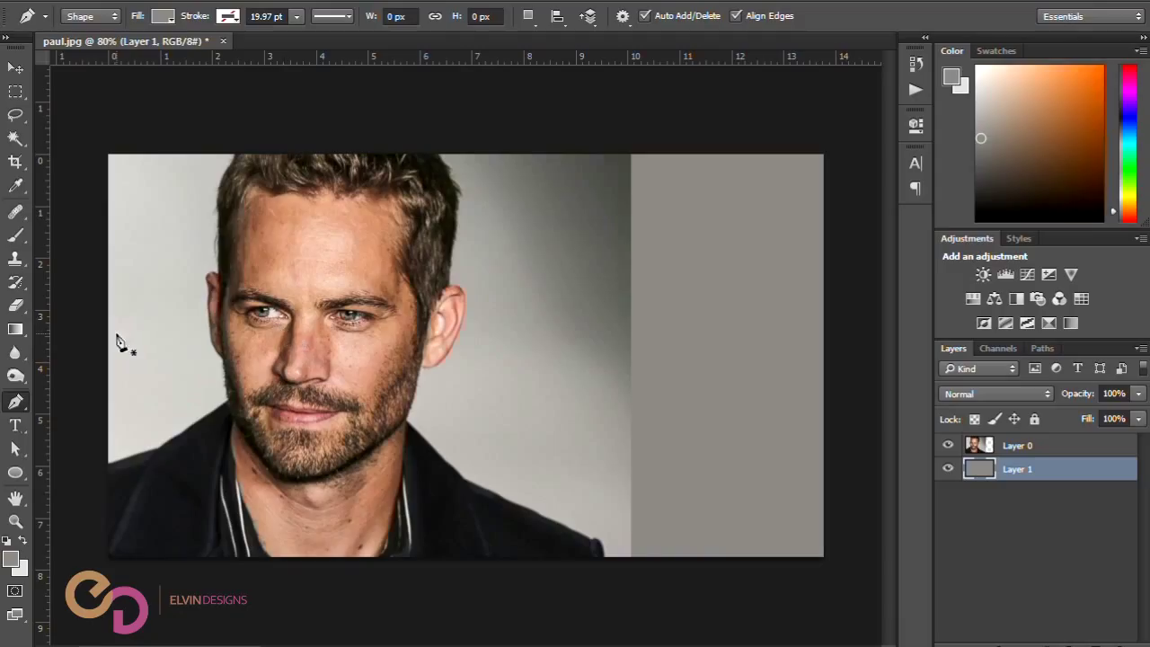
{"action": "left_click", "coordinate": [12, 558]}
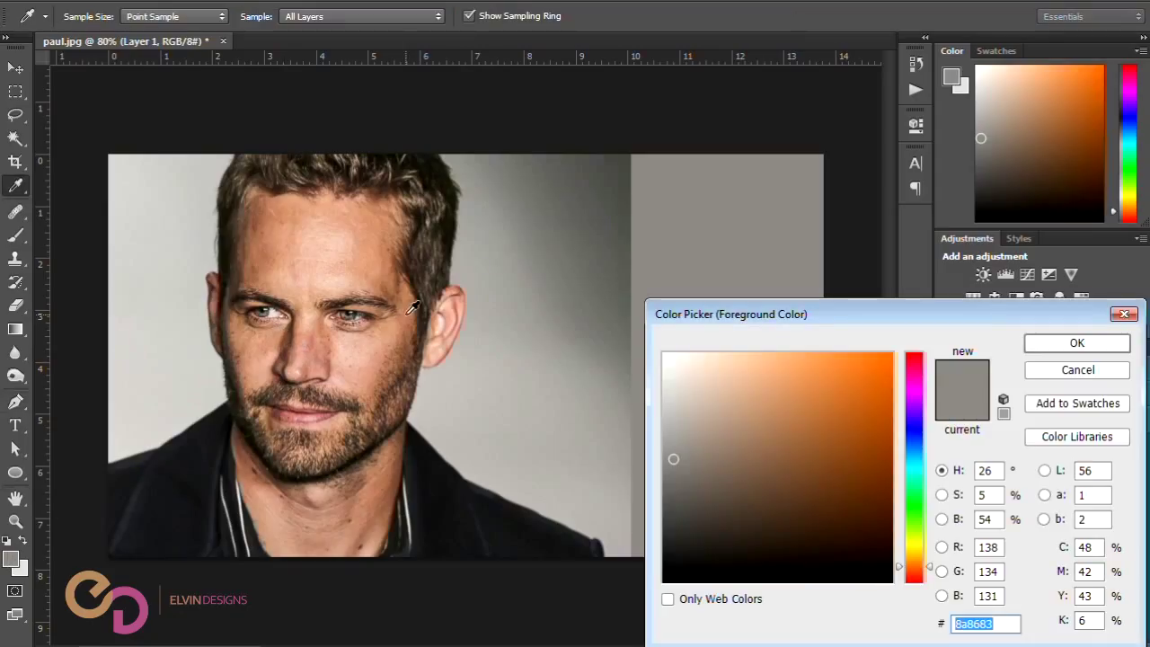
{"action": "left_click", "coordinate": [410, 317]}
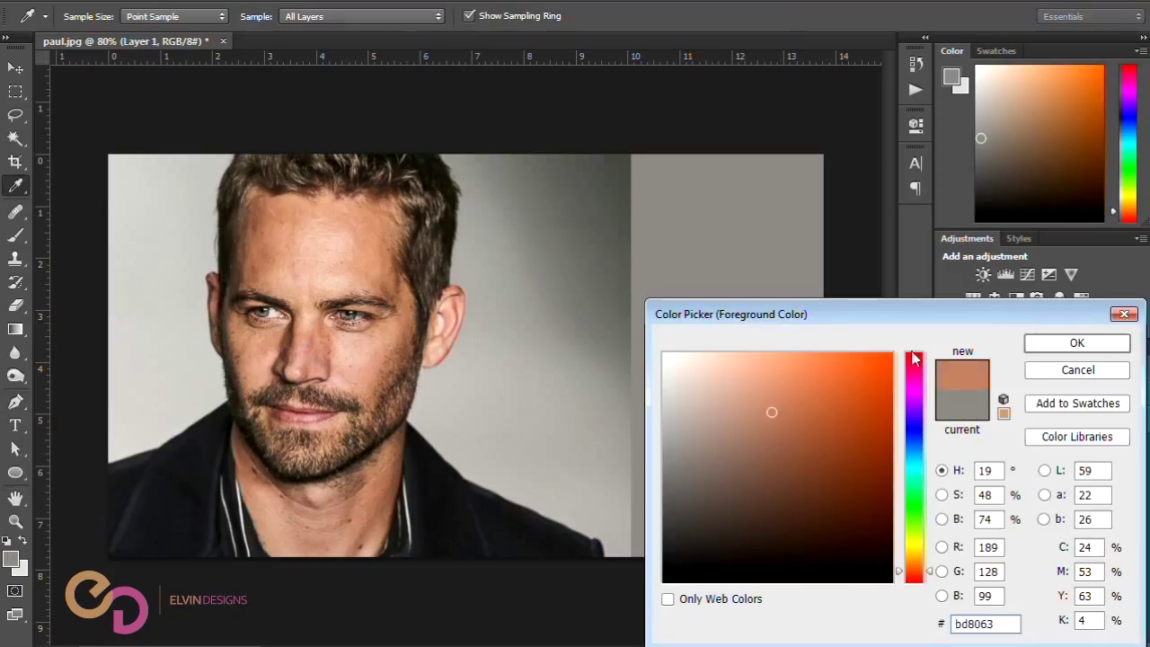
{"action": "left_click", "coordinate": [1102, 341]}
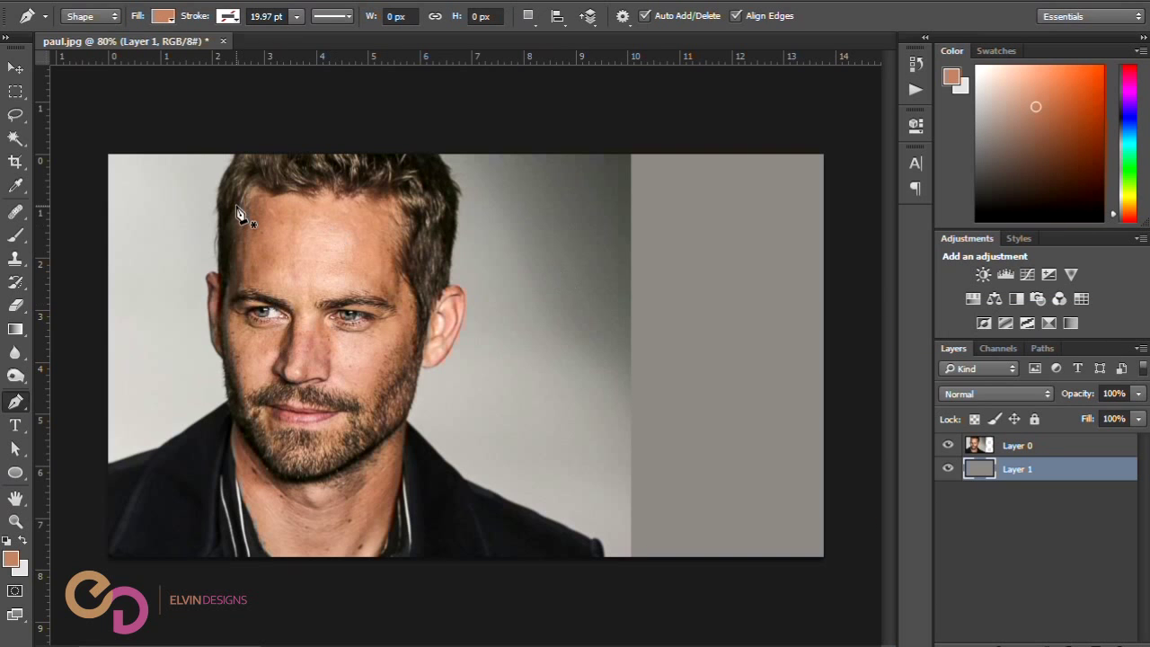
Step: Start a filled Pen shape at the photo's top edge and trace the hair's left outline down to the ear
{"action": "scroll", "coordinate": [219, 228], "scroll_direction": "up", "scroll_amount": 3, "text": "alt"}
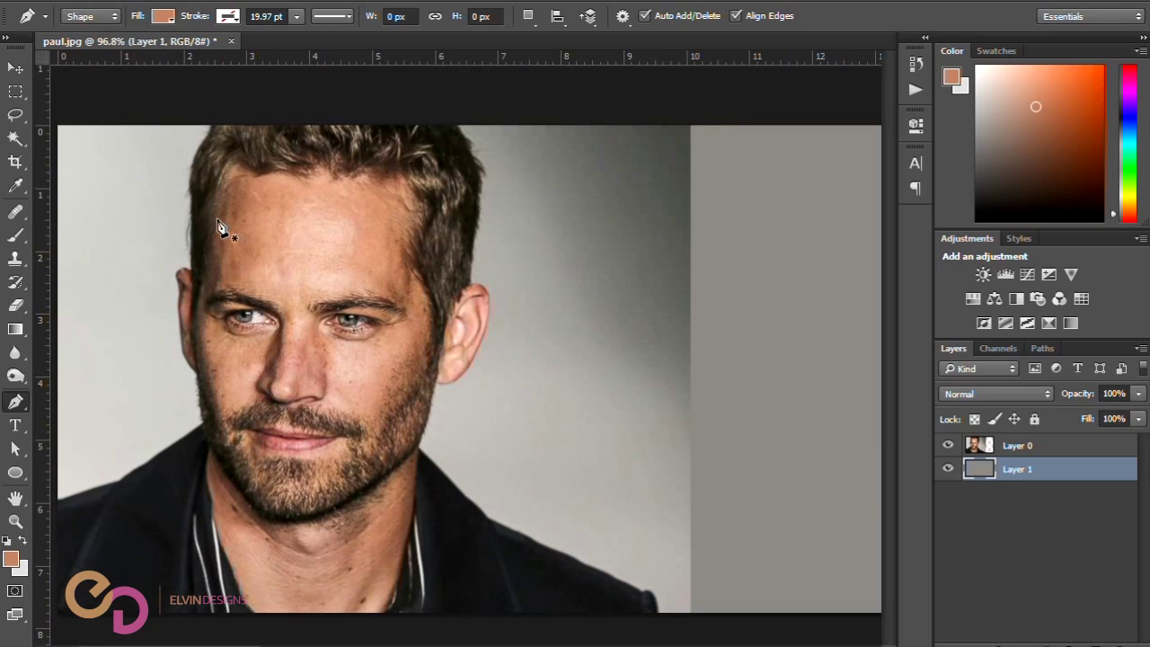
{"action": "scroll", "coordinate": [222, 227], "scroll_direction": "up", "scroll_amount": 2, "text": "alt"}
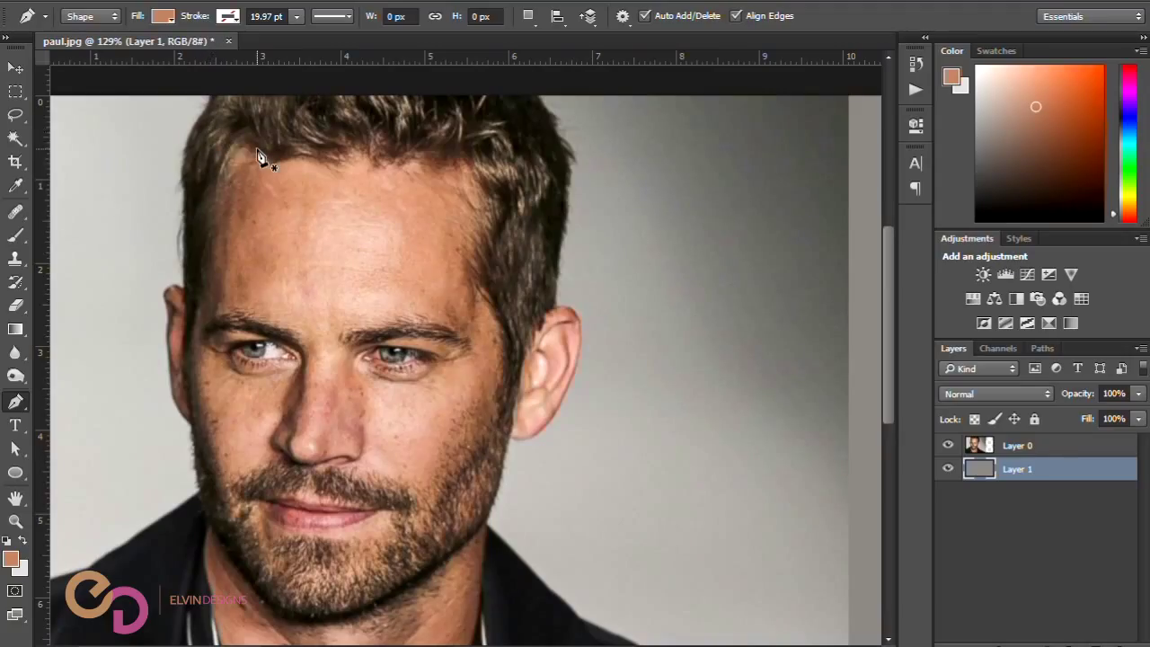
{"action": "scroll", "coordinate": [258, 155], "scroll_direction": "up", "scroll_amount": 1, "text": "alt"}
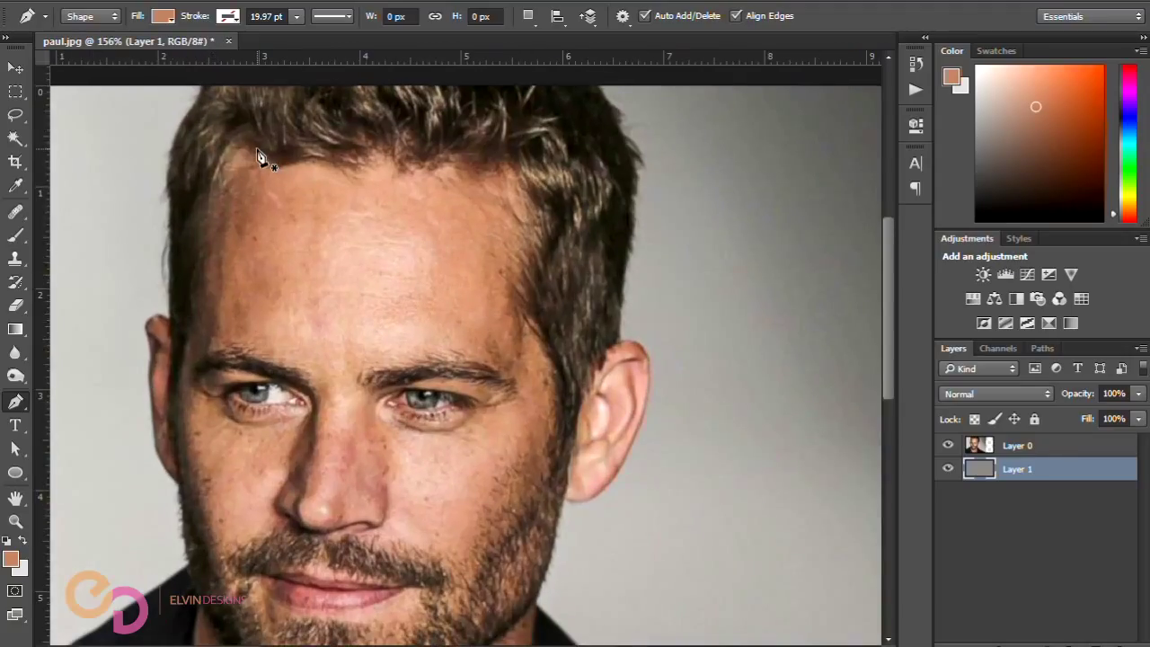
{"action": "left_click", "coordinate": [204, 87]}
{"action": "left_click", "coordinate": [196, 105]}
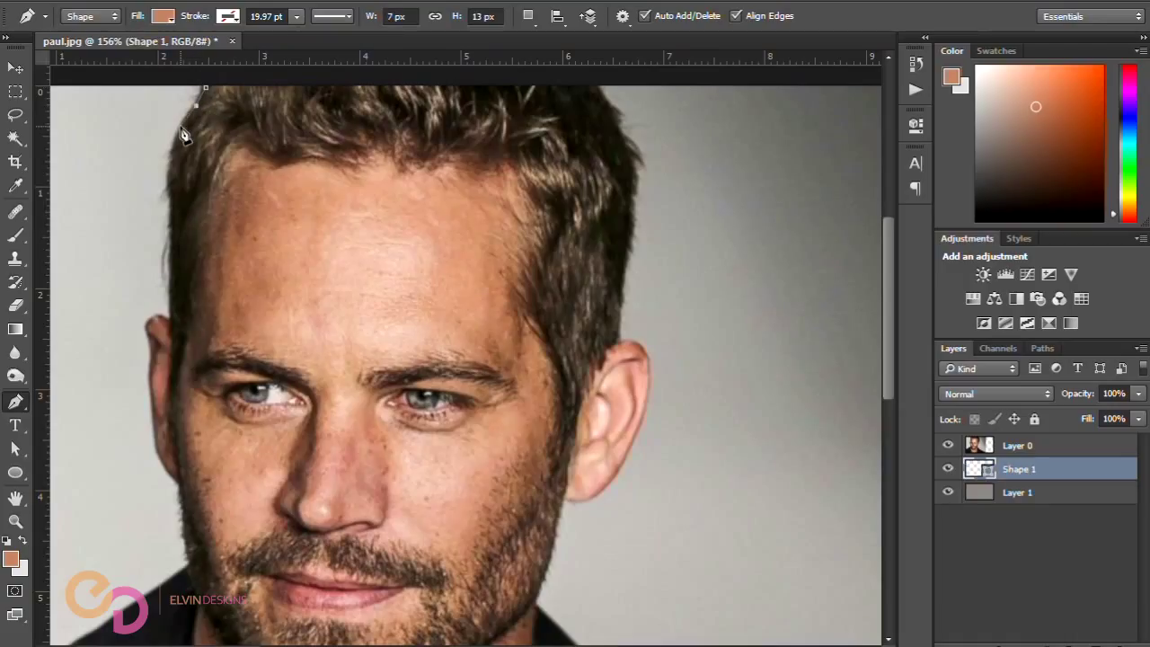
{"action": "left_click", "coordinate": [180, 127]}
{"action": "left_click", "coordinate": [172, 151]}
{"action": "left_click", "coordinate": [169, 188]}
{"action": "left_click", "coordinate": [170, 208]}
{"action": "left_click", "coordinate": [172, 245]}
{"action": "left_click", "coordinate": [171, 289]}
{"action": "left_click", "coordinate": [170, 319]}
Step: Continue the outline around the left ear and down the bearded cheek to the jacket collar
{"action": "left_click", "coordinate": [159, 316]}
{"action": "left_click", "coordinate": [149, 336]}
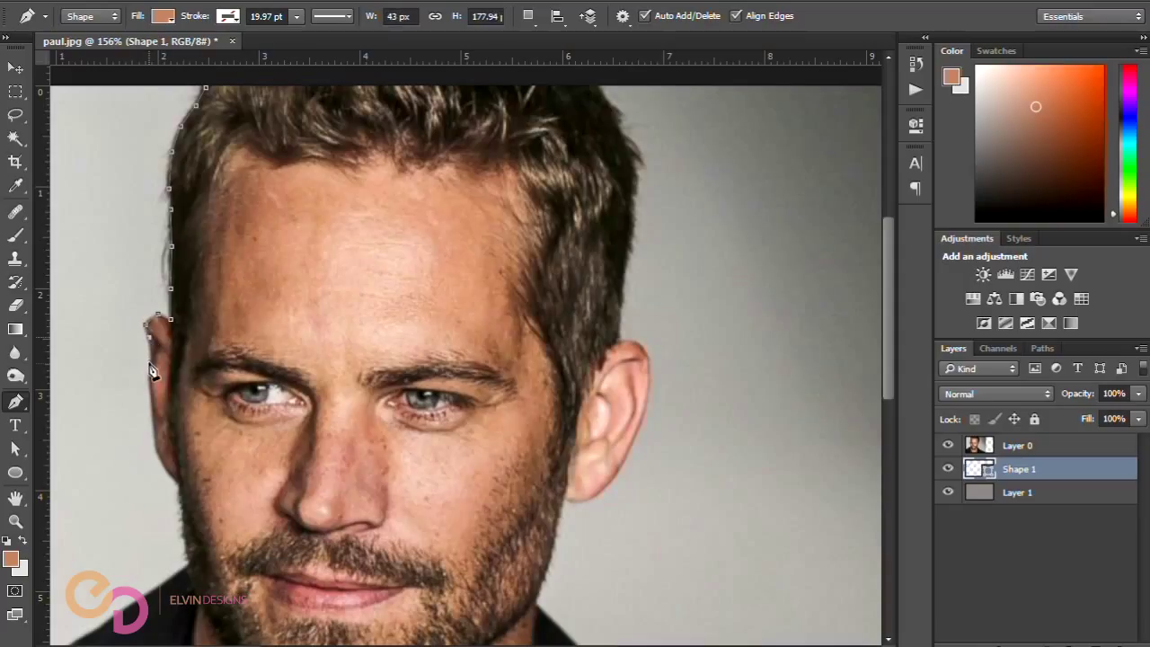
{"action": "left_click", "coordinate": [151, 355]}
{"action": "left_click", "coordinate": [150, 372]}
{"action": "left_click", "coordinate": [153, 445]}
{"action": "left_click", "coordinate": [161, 466]}
{"action": "left_click_drag", "start_coordinate": [183, 488], "coordinate": [292, 273]}
{"action": "left_click", "coordinate": [274, 289]}
{"action": "left_click", "coordinate": [278, 325]}
{"action": "left_click", "coordinate": [278, 344]}
{"action": "left_click", "coordinate": [205, 396]}
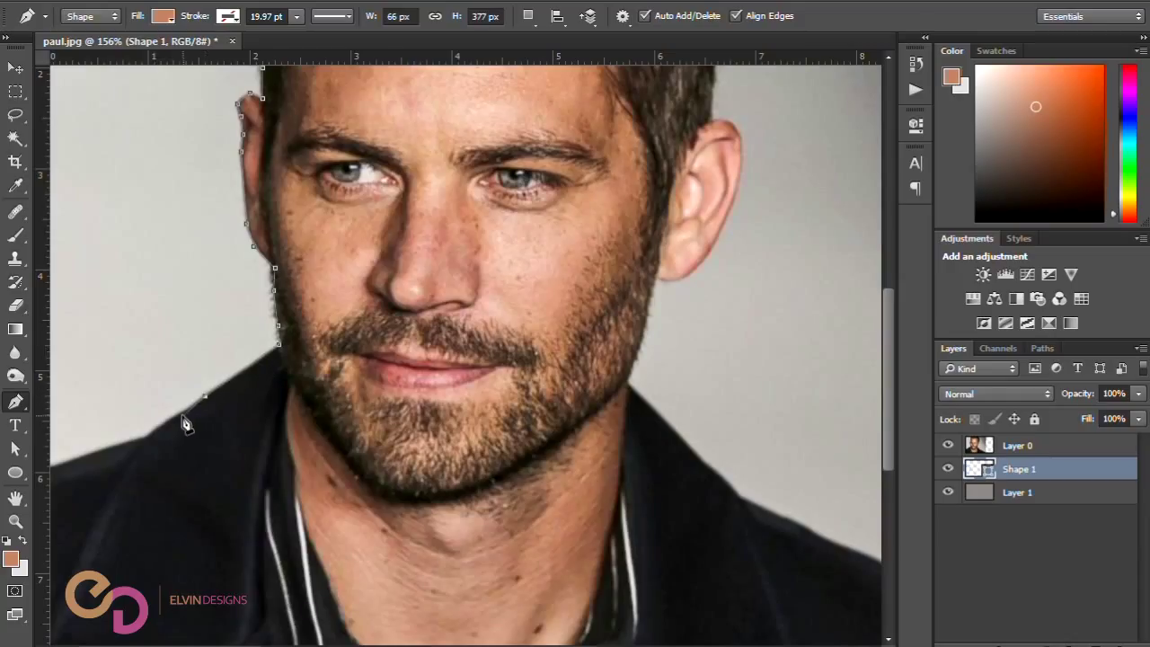
{"action": "left_click", "coordinate": [182, 416]}
{"action": "left_click", "coordinate": [150, 432]}
{"action": "left_click_drag", "start_coordinate": [179, 425], "coordinate": [503, 328]}
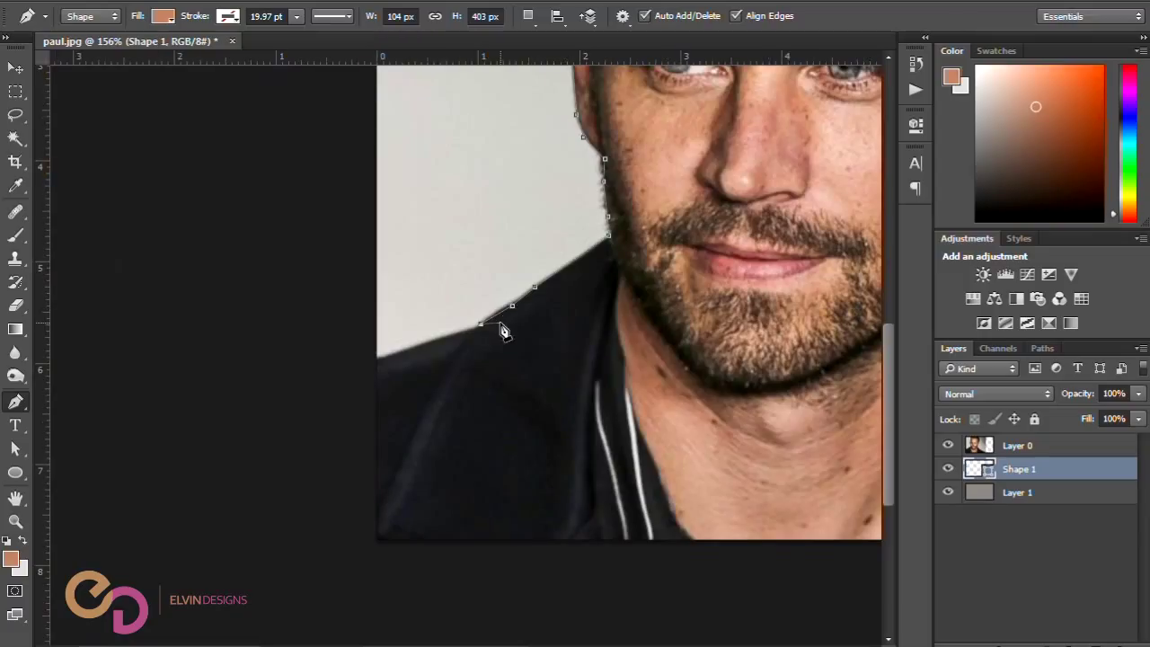
{"action": "key", "text": "ctrl+alt+z"}
{"action": "key", "text": "ctrl+alt+z"}
{"action": "key", "text": "ctrl+alt+z"}
Step: Continue the outline down the left side of the neck along the shirt collar to the photo's bottom edge
{"action": "left_click", "coordinate": [613, 258]}
{"action": "left_click", "coordinate": [620, 271]}
{"action": "left_click", "coordinate": [615, 294]}
{"action": "left_click", "coordinate": [617, 334]}
{"action": "left_click", "coordinate": [624, 361]}
{"action": "left_click", "coordinate": [621, 387]}
{"action": "left_click", "coordinate": [637, 424]}
{"action": "left_click", "coordinate": [646, 449]}
{"action": "left_click", "coordinate": [661, 480]}
{"action": "left_click_drag", "start_coordinate": [726, 398], "coordinate": [417, 435]}
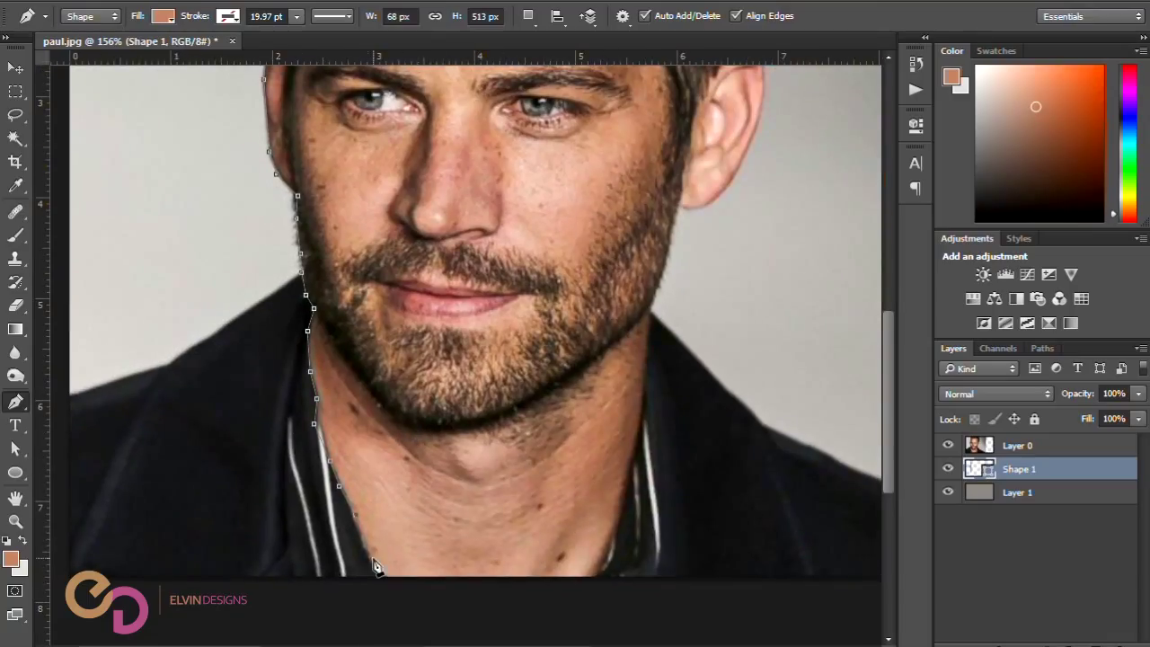
{"action": "left_click", "coordinate": [364, 552]}
{"action": "left_click", "coordinate": [387, 578]}
Step: Extend the outline across the base of the neck and up the right collar to the jaw
{"action": "left_click", "coordinate": [591, 579]}
{"action": "left_click_drag", "start_coordinate": [607, 568], "coordinate": [612, 536]}
{"action": "left_click", "coordinate": [622, 512]}
{"action": "left_click", "coordinate": [625, 492]}
{"action": "left_click", "coordinate": [636, 461]}
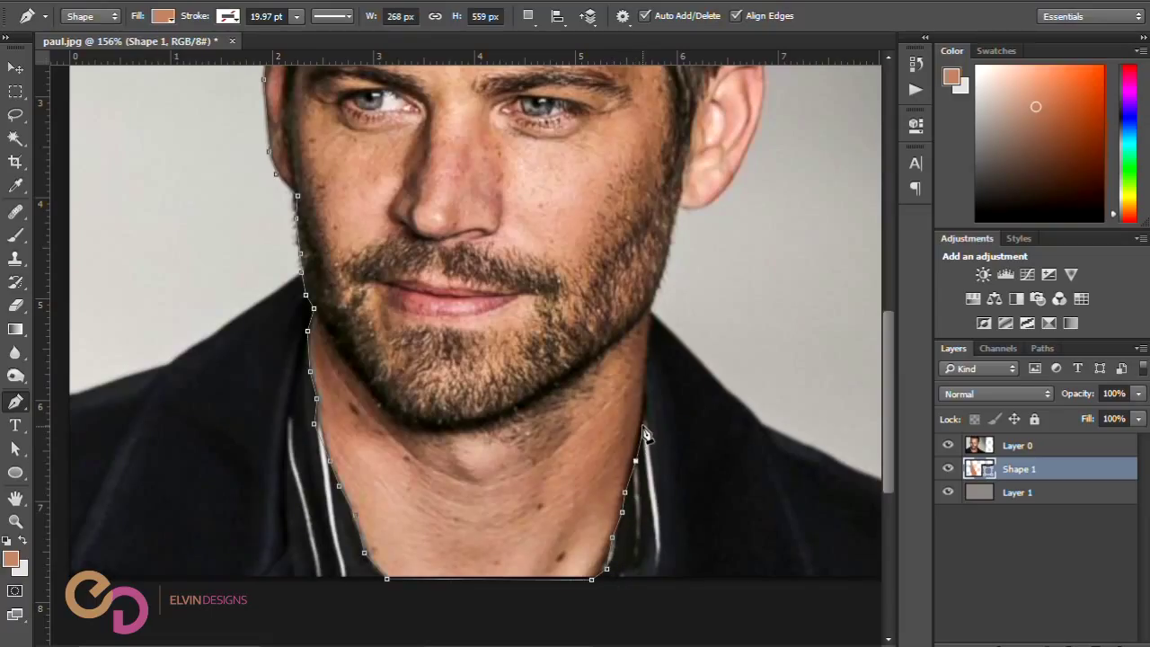
{"action": "left_click", "coordinate": [642, 421]}
{"action": "left_click_drag", "start_coordinate": [643, 371], "coordinate": [656, 316]}
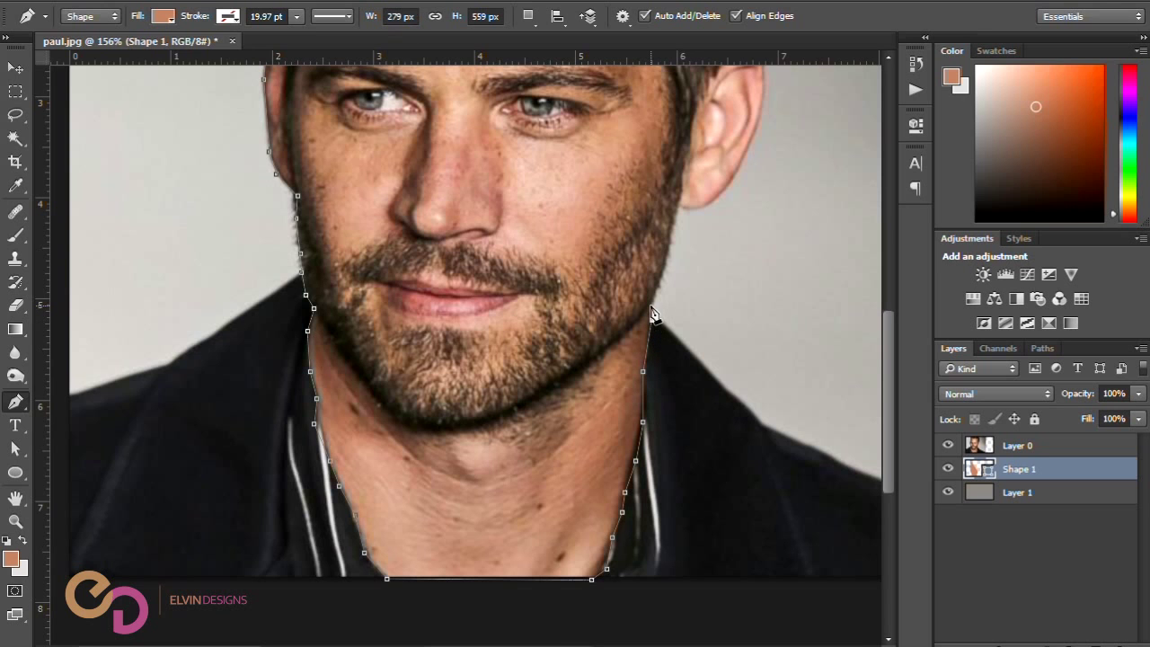
Step: Trace the right ear and the hair's right outline up to the photo's top edge, and close the shape at its starting point
{"action": "left_click_drag", "start_coordinate": [701, 264], "coordinate": [632, 359]}
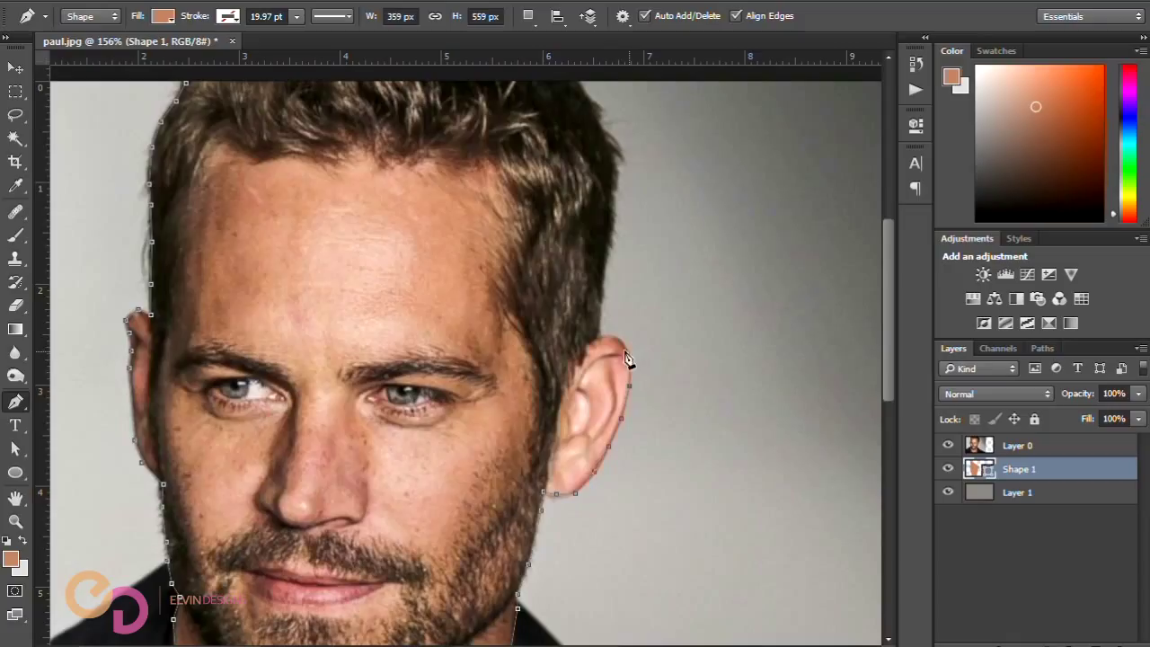
{"action": "left_click", "coordinate": [617, 337]}
{"action": "left_click_drag", "start_coordinate": [590, 216], "coordinate": [477, 392]}
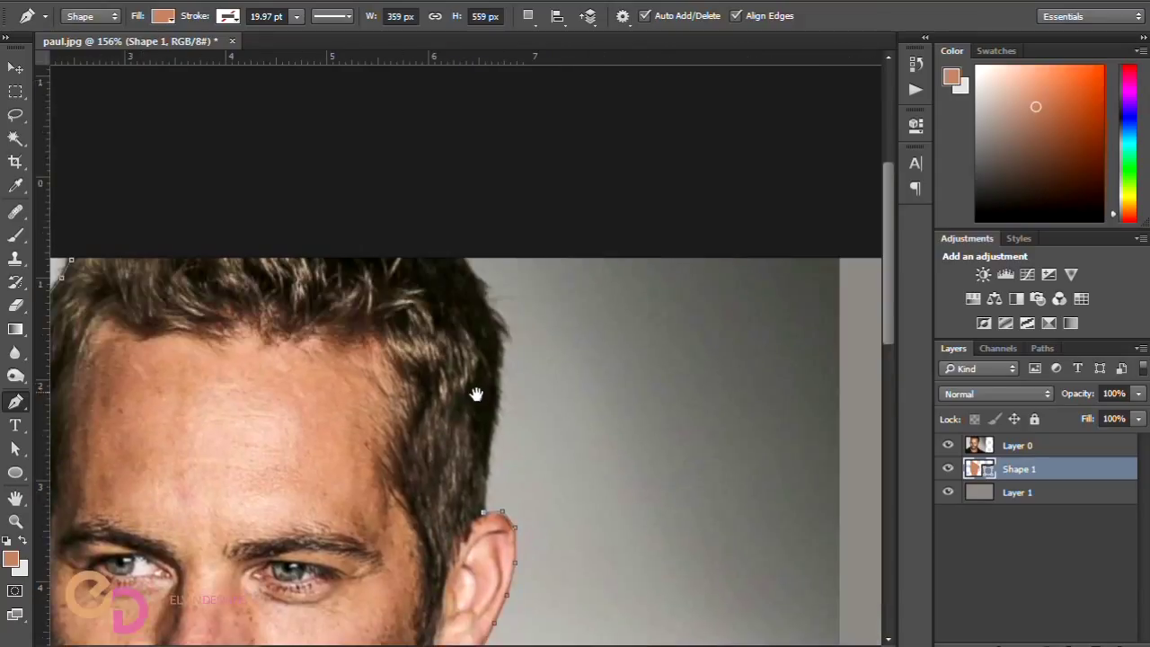
{"action": "left_click", "coordinate": [486, 464]}
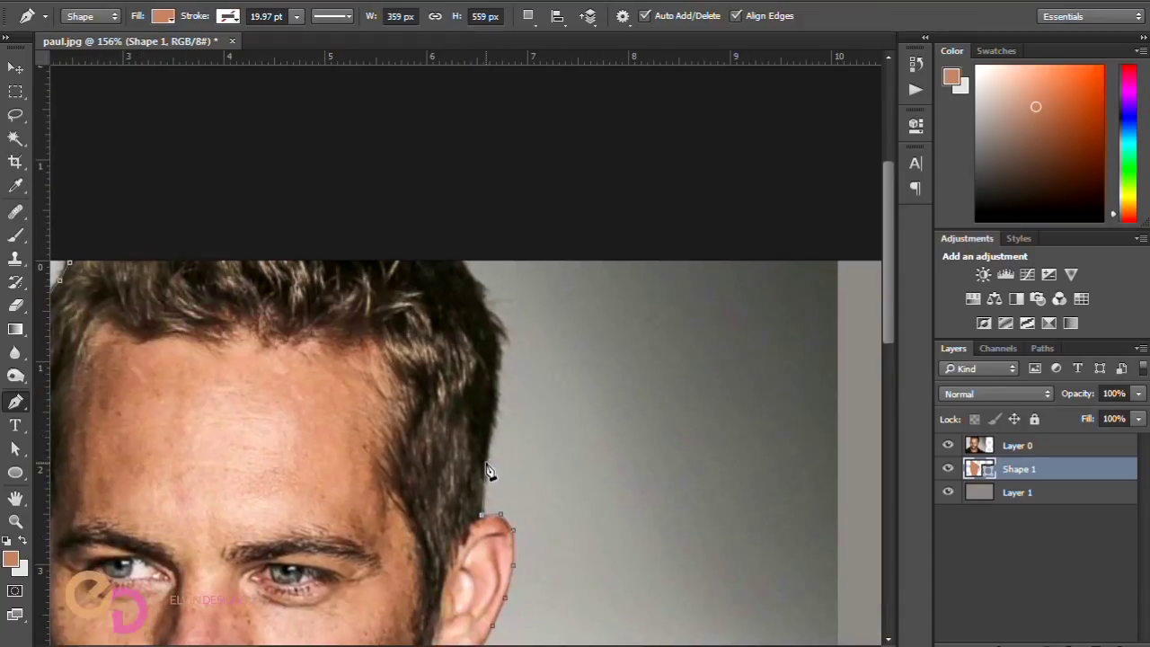
{"action": "left_click", "coordinate": [499, 350]}
{"action": "left_click", "coordinate": [489, 325]}
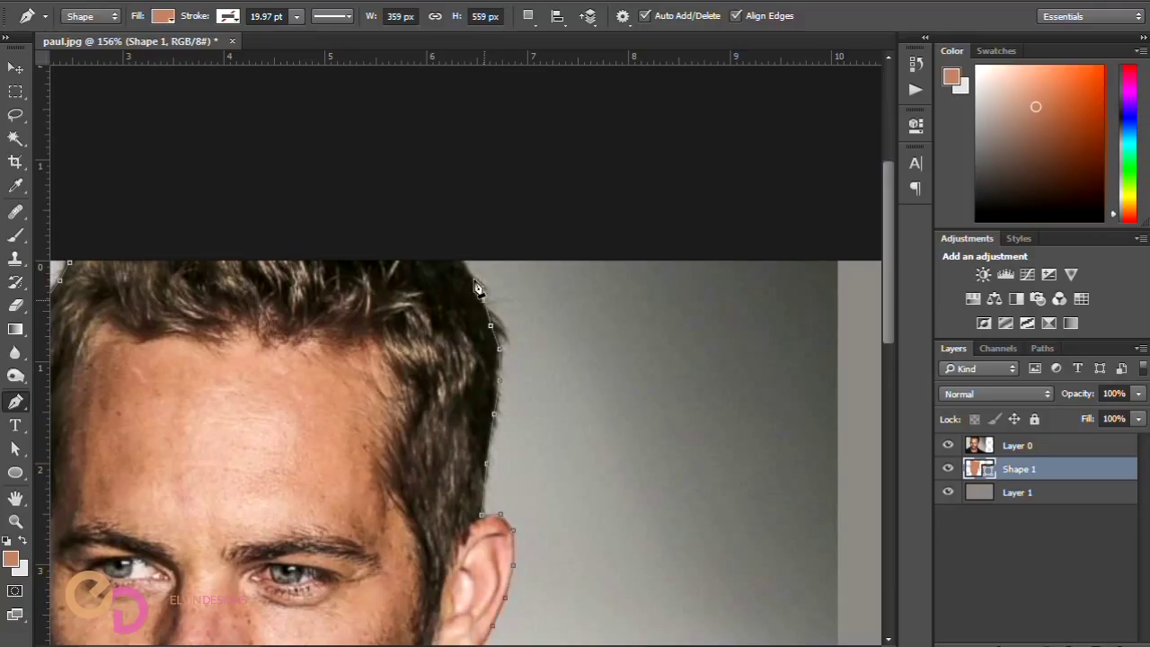
{"action": "left_click", "coordinate": [462, 257]}
{"action": "left_click", "coordinate": [70, 261]}
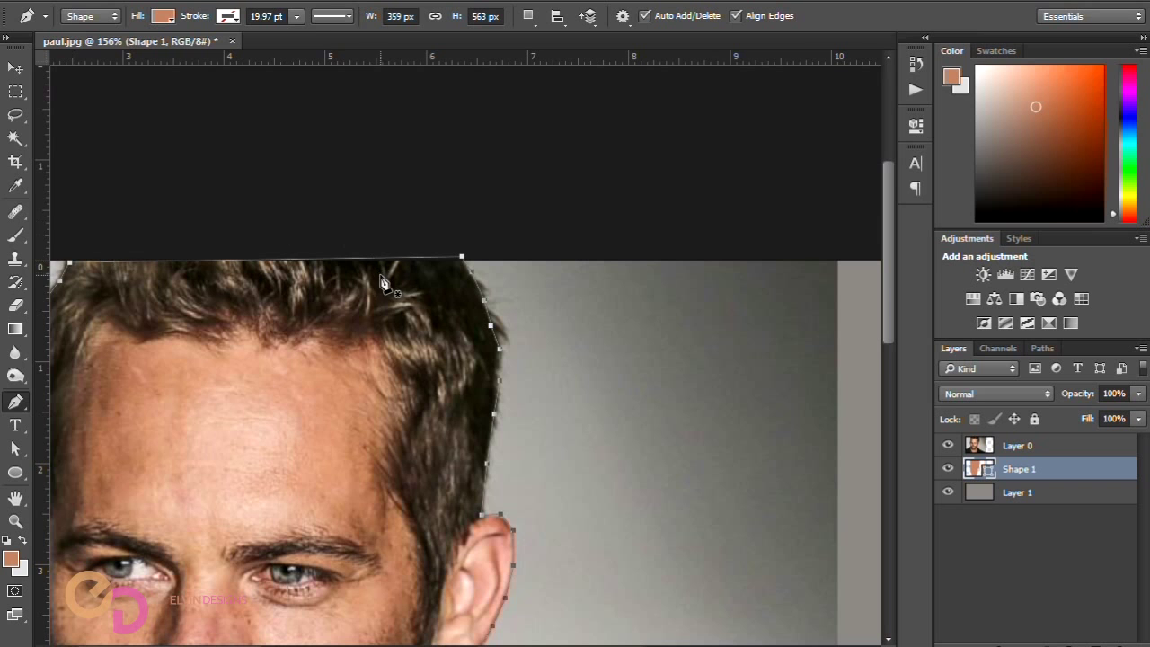
Step: Place the head shape's layer above the photo and move the shape to the right of the portrait
{"action": "left_click_drag", "start_coordinate": [306, 336], "coordinate": [436, 249]}
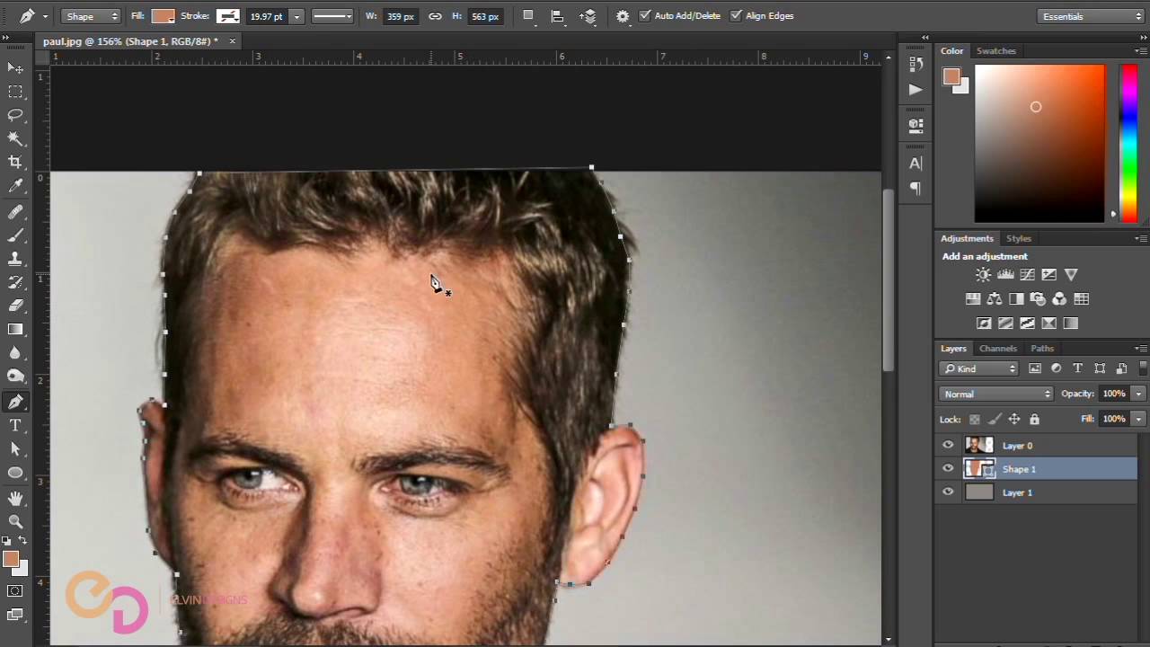
{"action": "scroll", "coordinate": [428, 291], "scroll_direction": "down", "scroll_amount": 3}
{"action": "scroll", "coordinate": [428, 299], "scroll_direction": "down", "scroll_amount": 1}
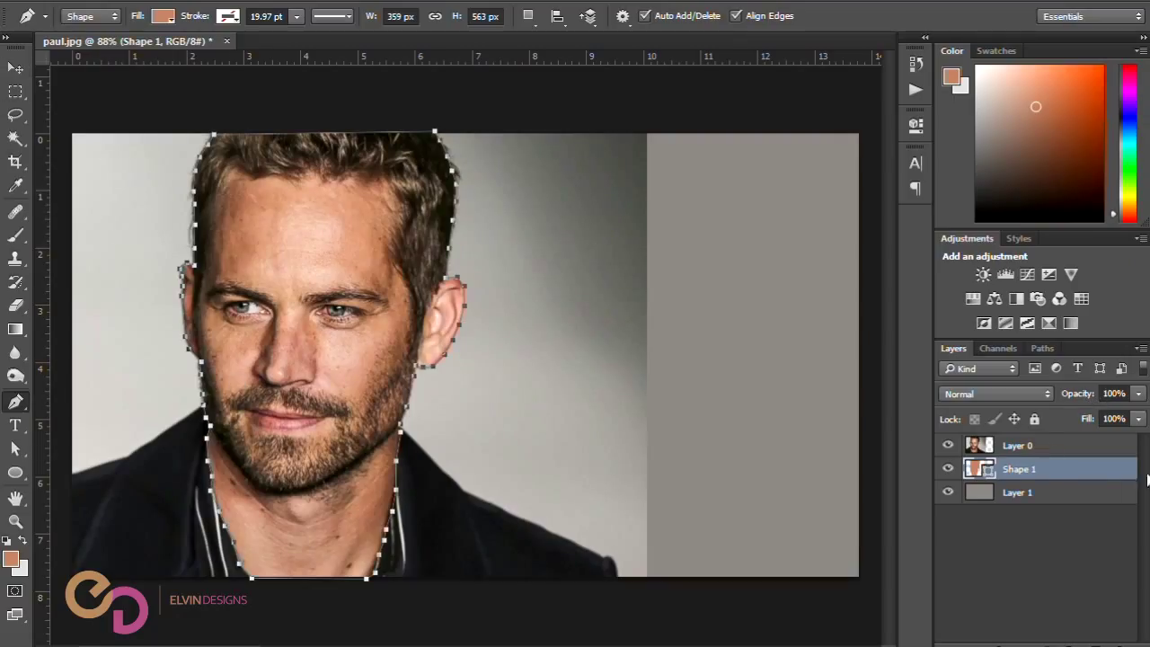
{"action": "left_click_drag", "start_coordinate": [1054, 470], "coordinate": [1054, 441]}
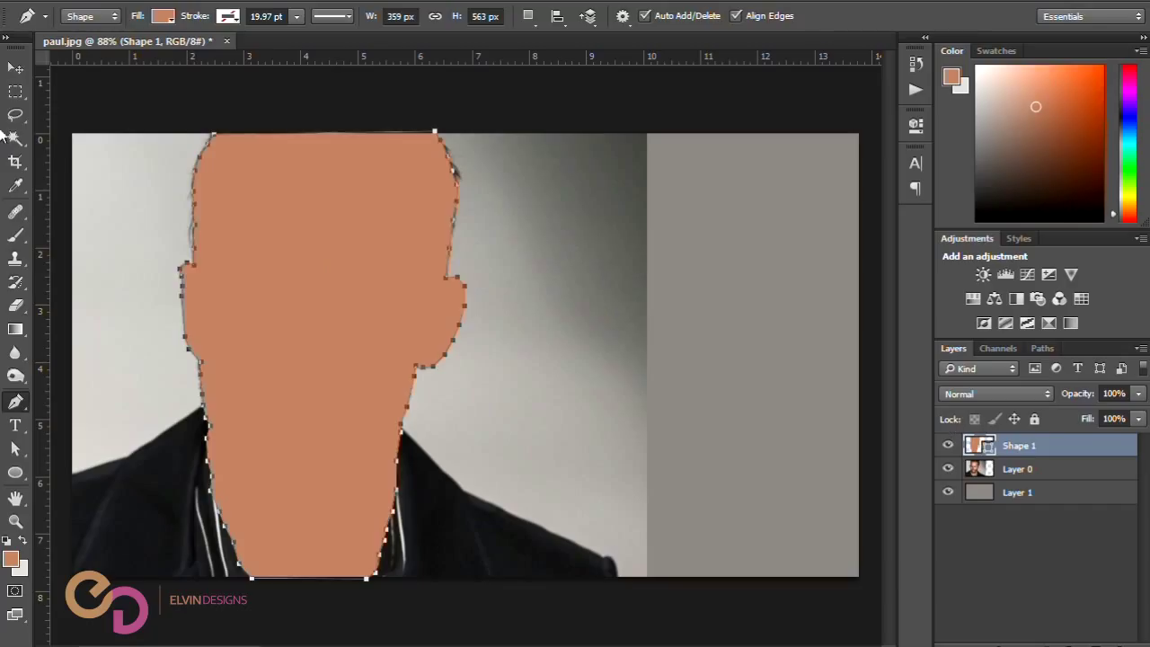
{"action": "left_click", "coordinate": [15, 69]}
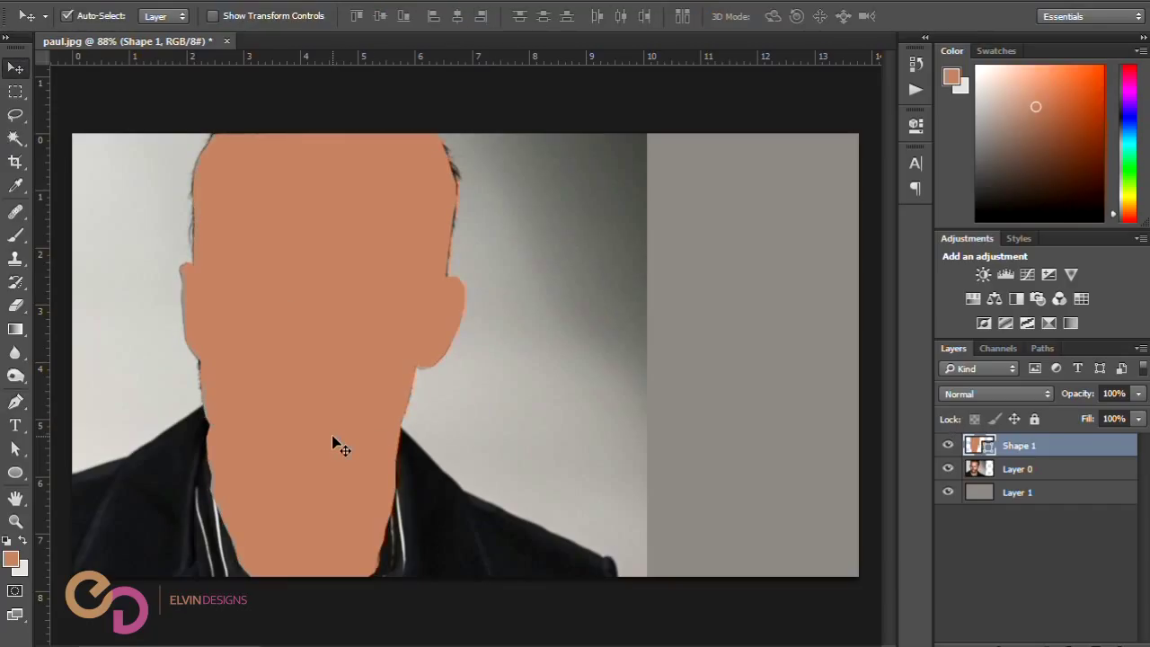
{"action": "left_click_drag", "start_coordinate": [332, 442], "coordinate": [632, 443]}
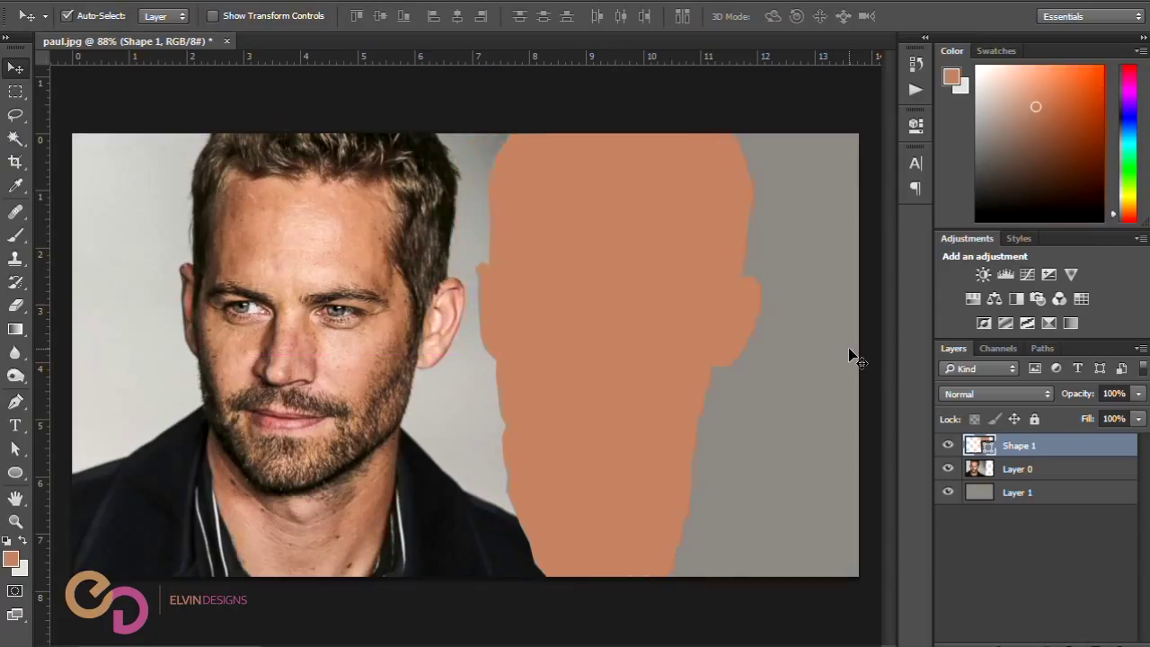
Step: Start a second Pen shape at the left hairline and trace the forehead's edge down to the left eyebrow
{"action": "left_click", "coordinate": [16, 401]}
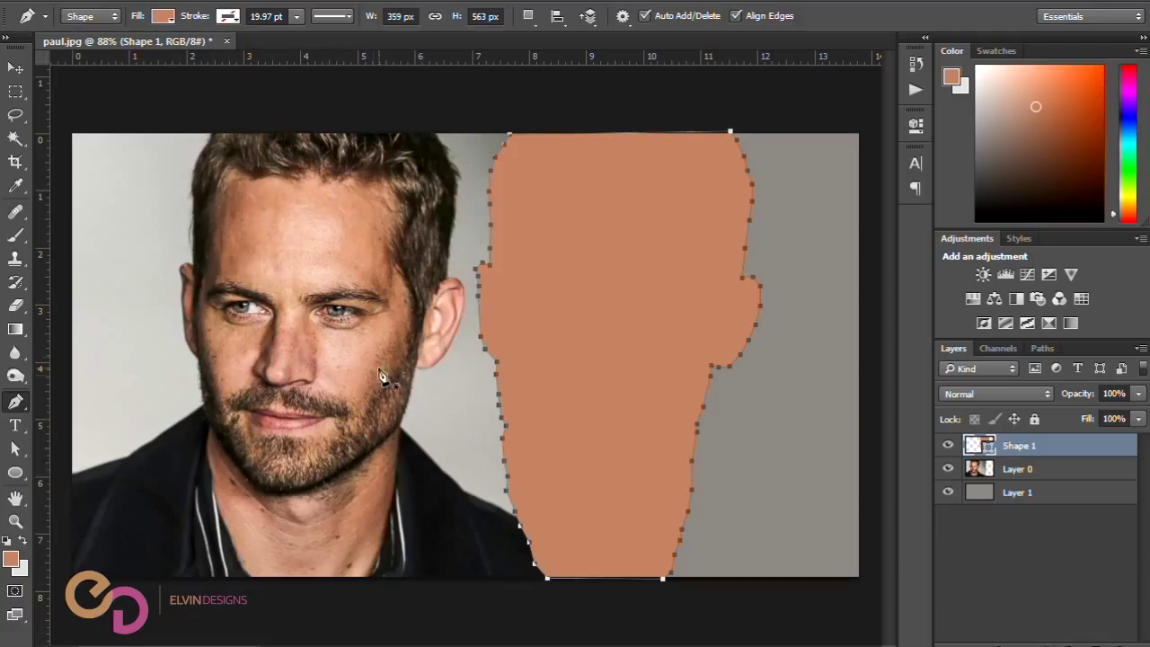
{"action": "left_click", "coordinate": [221, 168]}
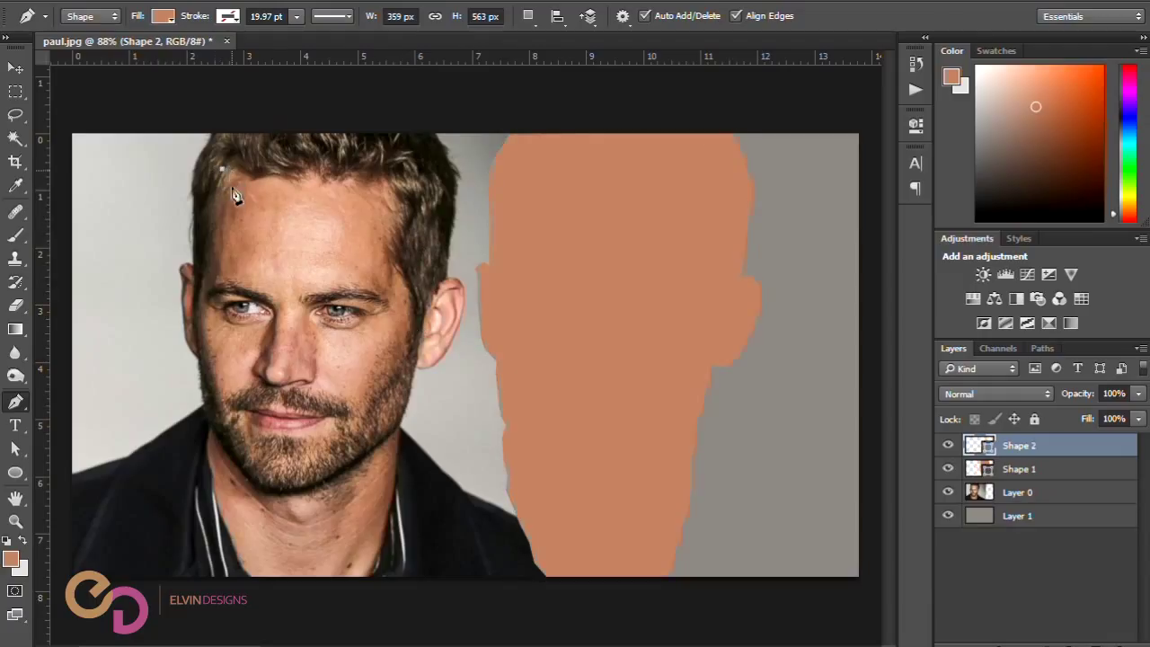
{"action": "left_click", "coordinate": [239, 189]}
{"action": "left_click", "coordinate": [244, 207]}
{"action": "left_click", "coordinate": [232, 228]}
{"action": "left_click", "coordinate": [223, 248]}
{"action": "left_click", "coordinate": [221, 263]}
{"action": "left_click", "coordinate": [220, 274]}
Step: Continue the face shape's outline down the left temple and cheek to the beard beside the mouth
{"action": "left_click", "coordinate": [206, 292]}
{"action": "left_click", "coordinate": [204, 337]}
{"action": "left_click", "coordinate": [214, 369]}
{"action": "left_click", "coordinate": [219, 388]}
{"action": "left_click", "coordinate": [229, 416]}
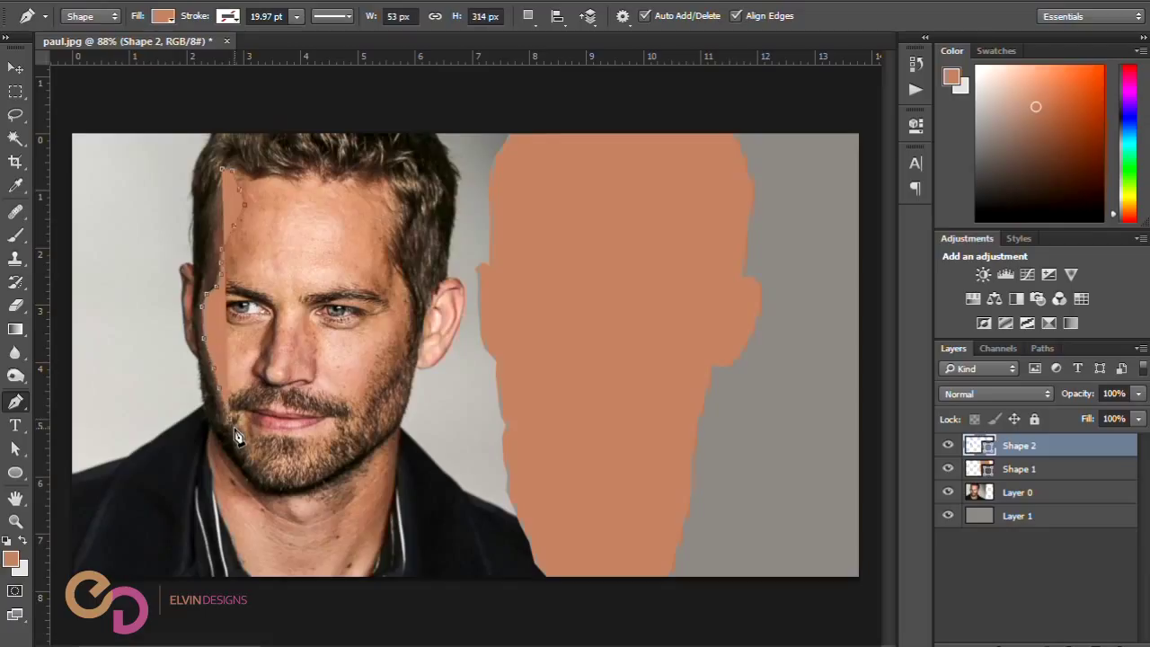
{"action": "left_click", "coordinate": [237, 431]}
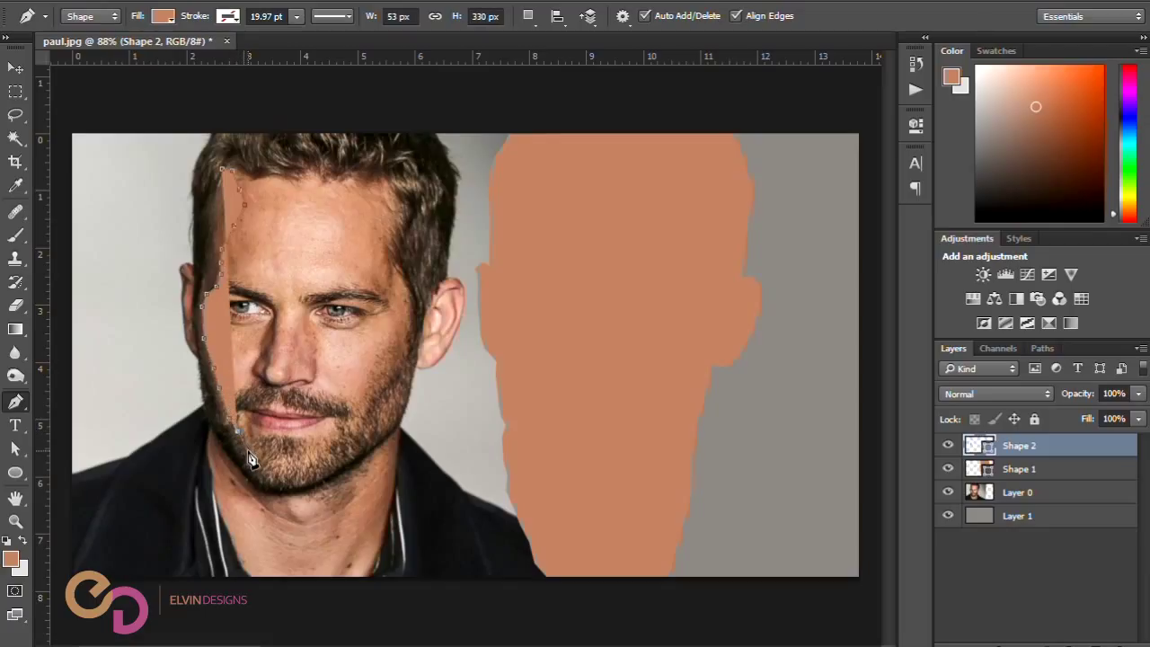
Step: Continue the face shape's inner outline below the lips and up the right cheek to the sideburn beside the right ear
{"action": "left_click", "coordinate": [266, 440]}
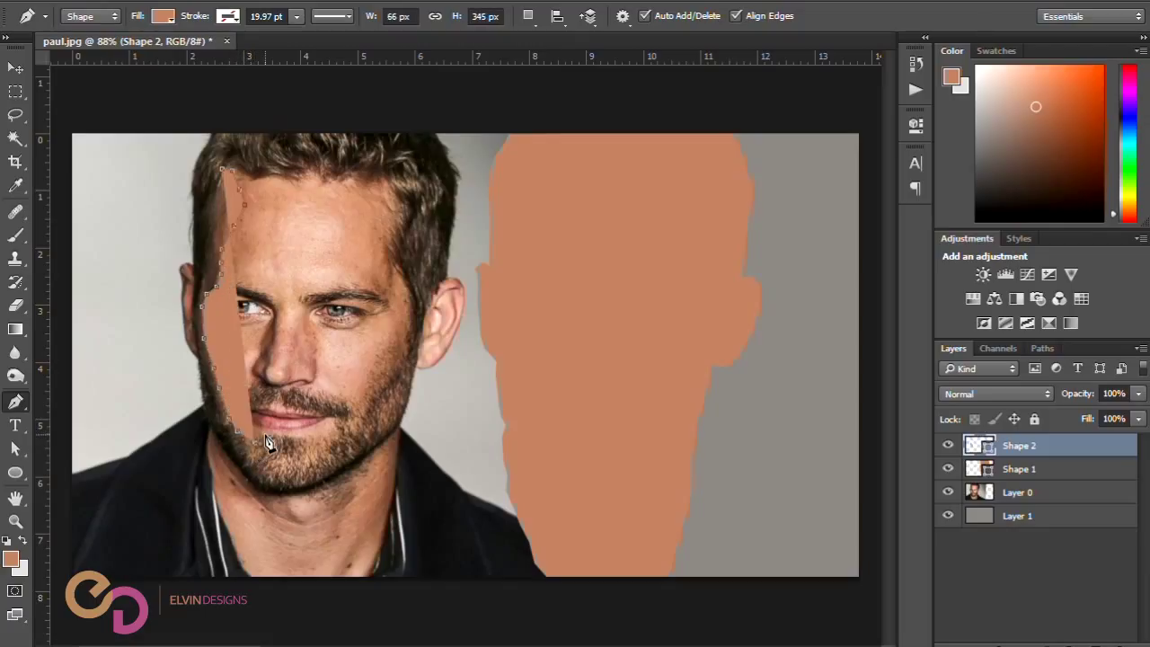
{"action": "left_click", "coordinate": [266, 434]}
{"action": "left_click", "coordinate": [281, 434]}
{"action": "left_click", "coordinate": [298, 442]}
{"action": "left_click_drag", "start_coordinate": [306, 456], "coordinate": [411, 389]}
{"action": "left_click", "coordinate": [418, 308]}
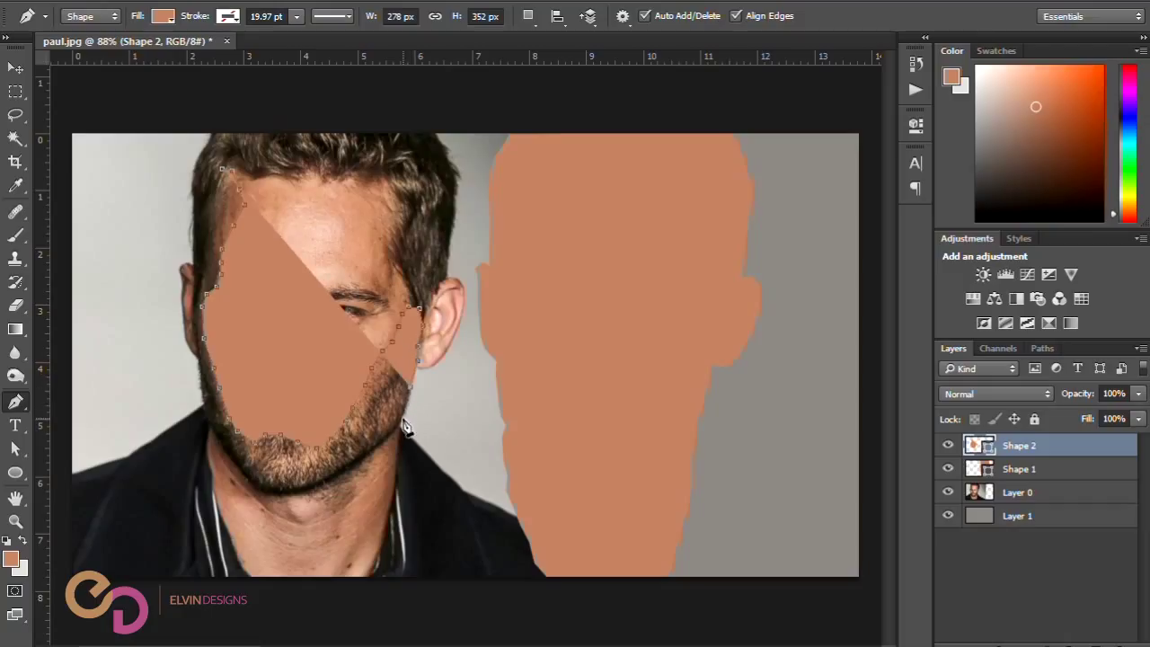
Step: Trace the face shape's outer edge down the right jaw and along the beard's lower edge to the bottom of the chin
{"action": "left_click", "coordinate": [401, 418]}
{"action": "left_click", "coordinate": [395, 432]}
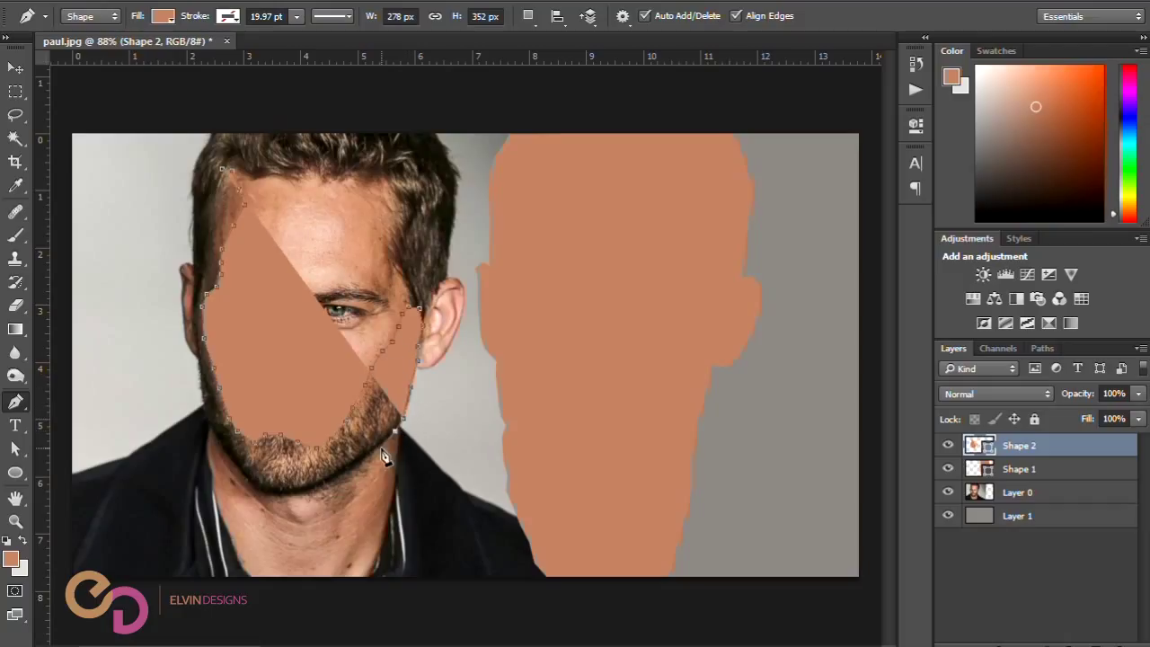
{"action": "left_click", "coordinate": [375, 449]}
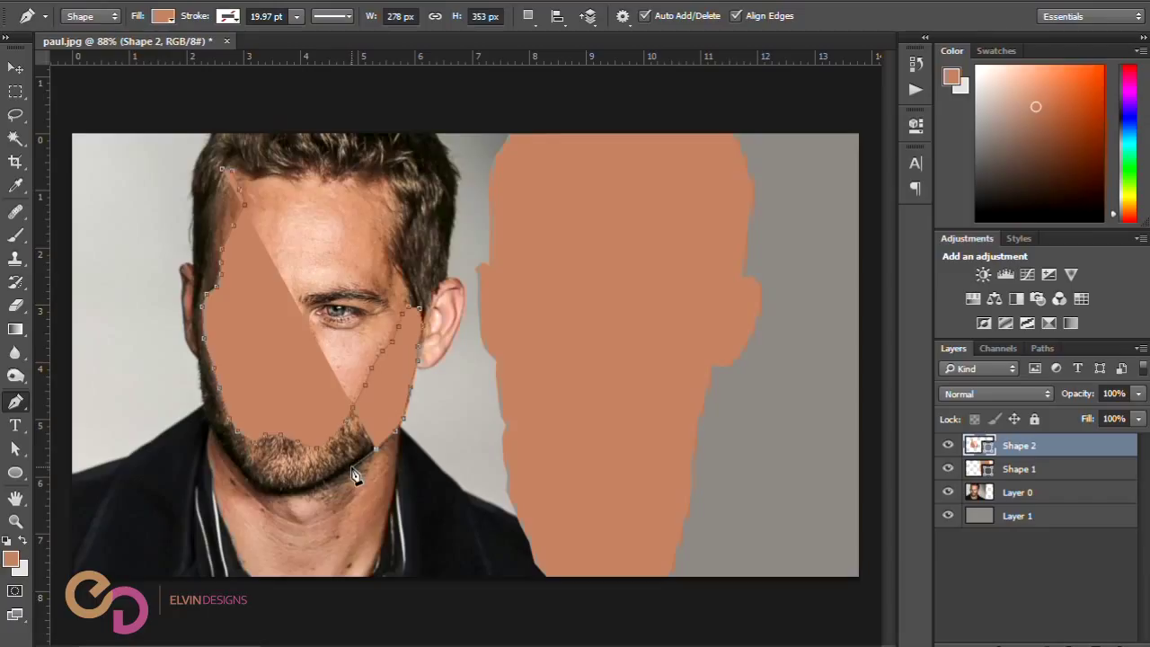
{"action": "left_click", "coordinate": [351, 468]}
{"action": "left_click", "coordinate": [339, 477]}
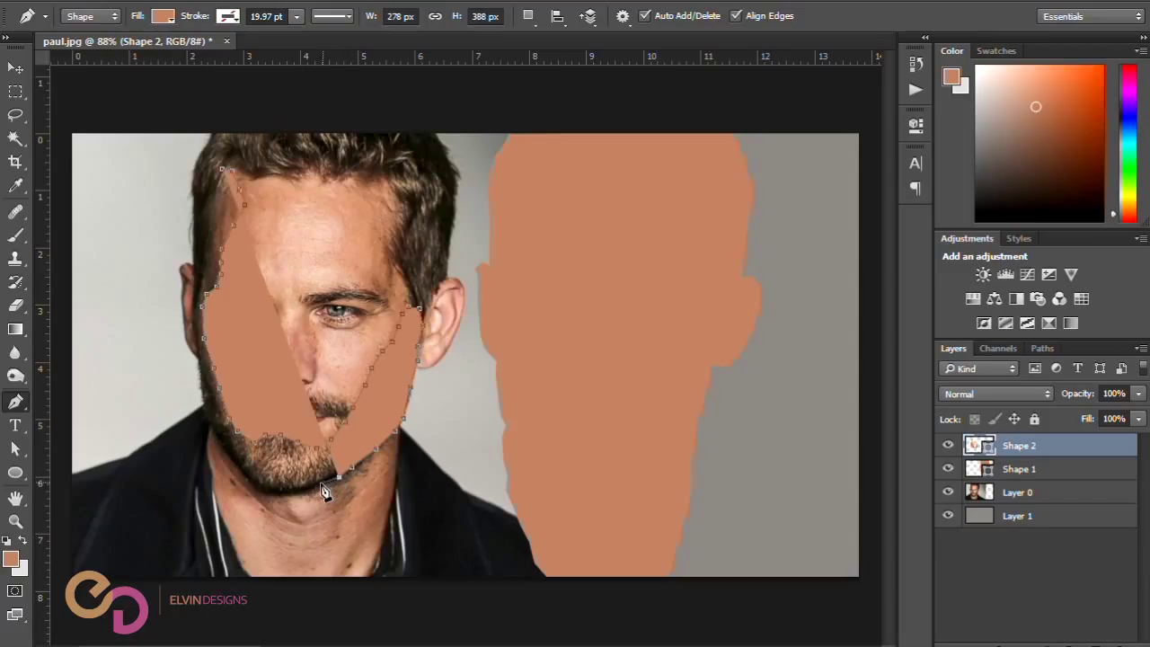
{"action": "left_click", "coordinate": [319, 486]}
{"action": "left_click", "coordinate": [295, 493]}
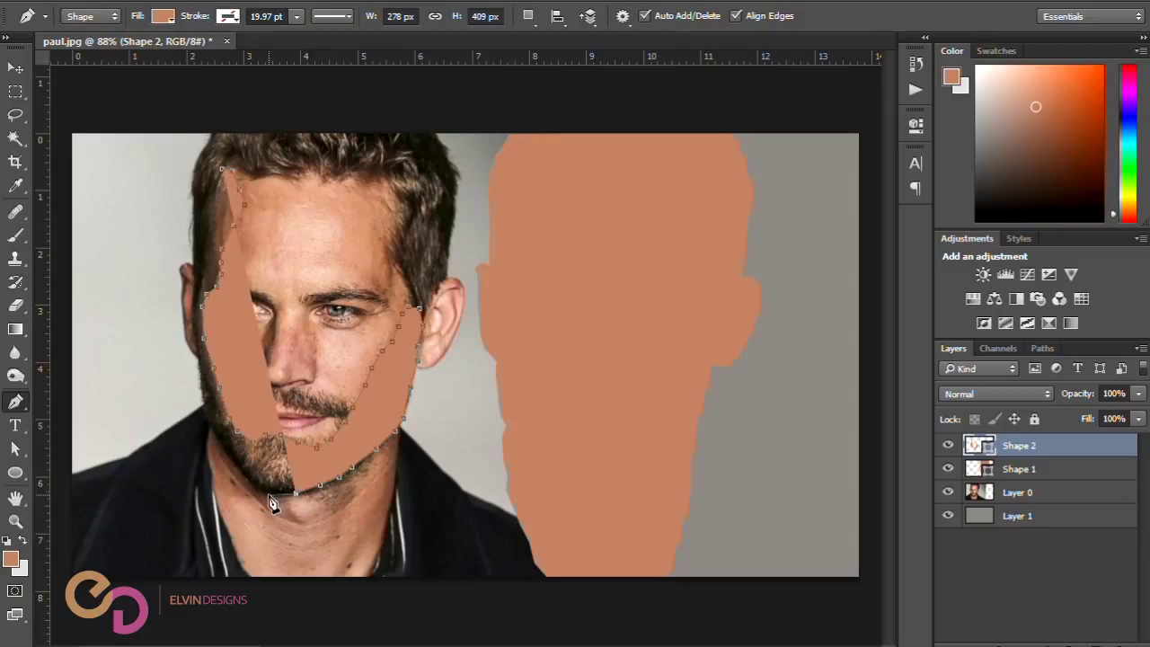
{"action": "left_click", "coordinate": [268, 493]}
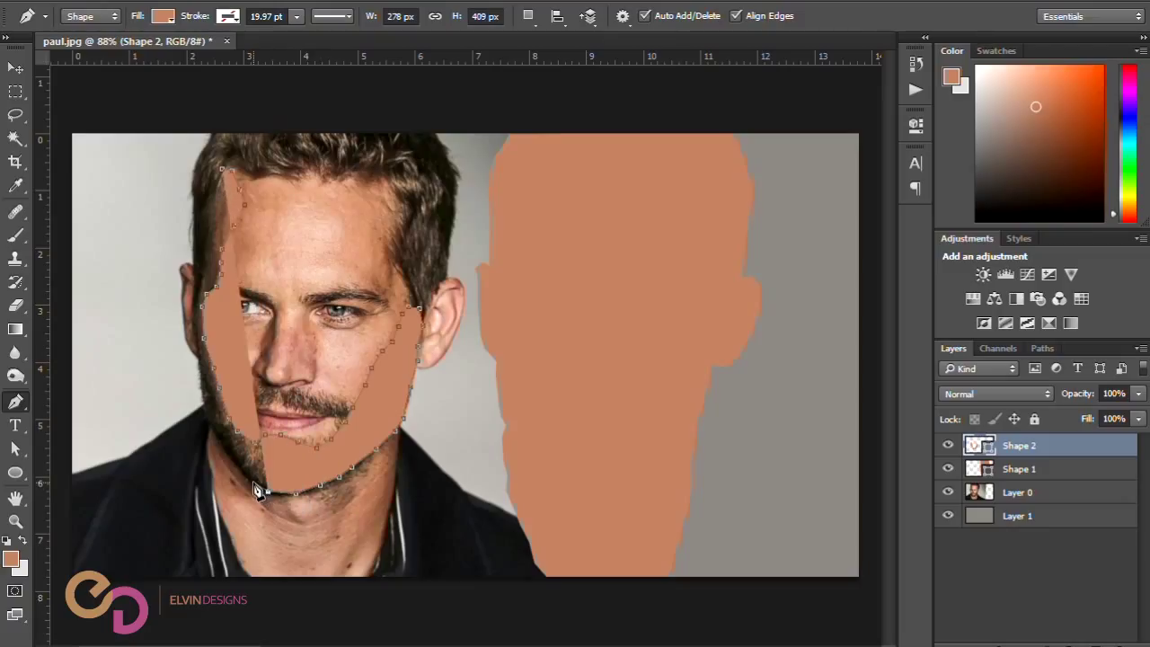
Step: Continue the face shape's outer edge from the chin up the left jaw to the bottom of the left ear
{"action": "left_click", "coordinate": [253, 481]}
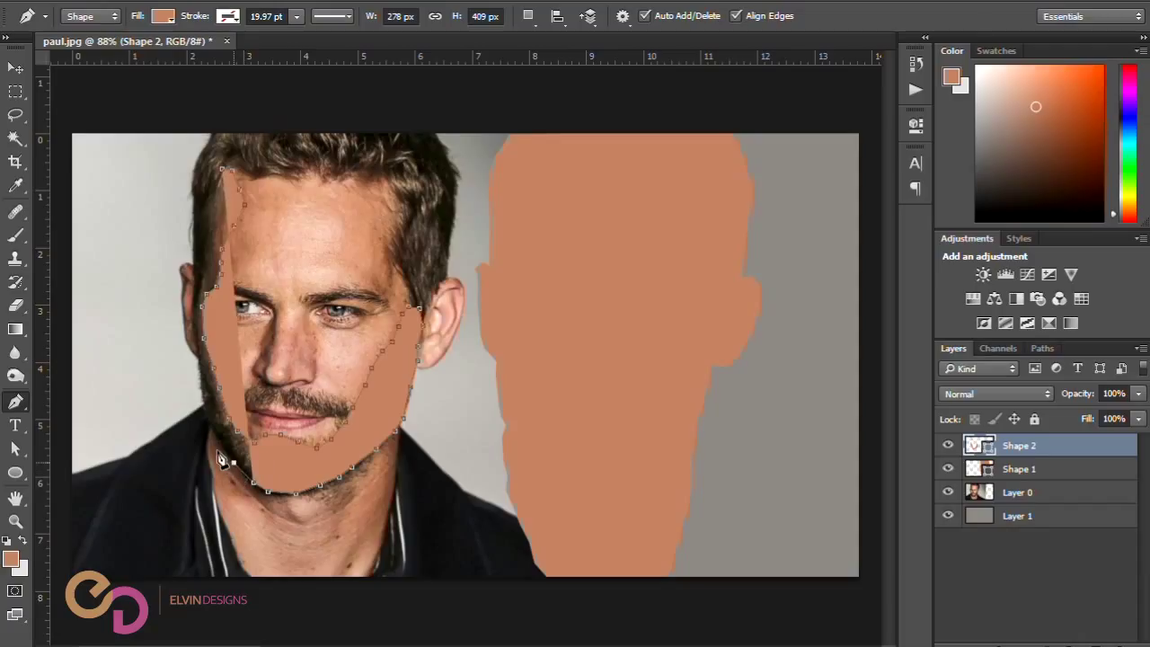
{"action": "left_click", "coordinate": [228, 456]}
{"action": "left_click", "coordinate": [210, 429]}
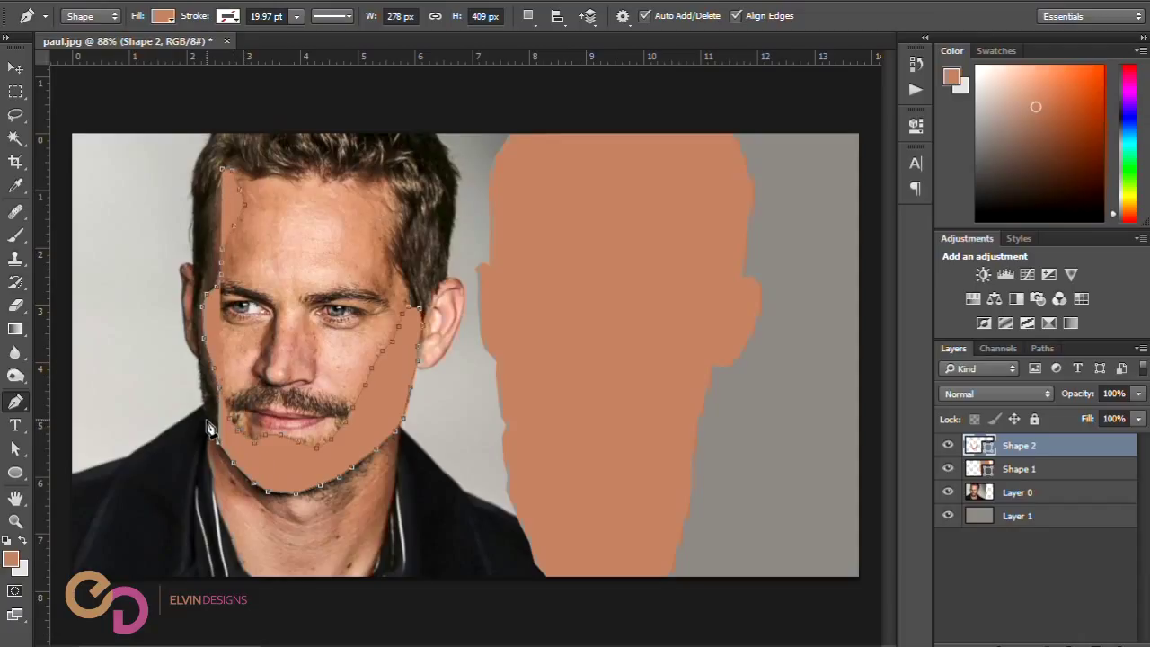
{"action": "left_click", "coordinate": [204, 403]}
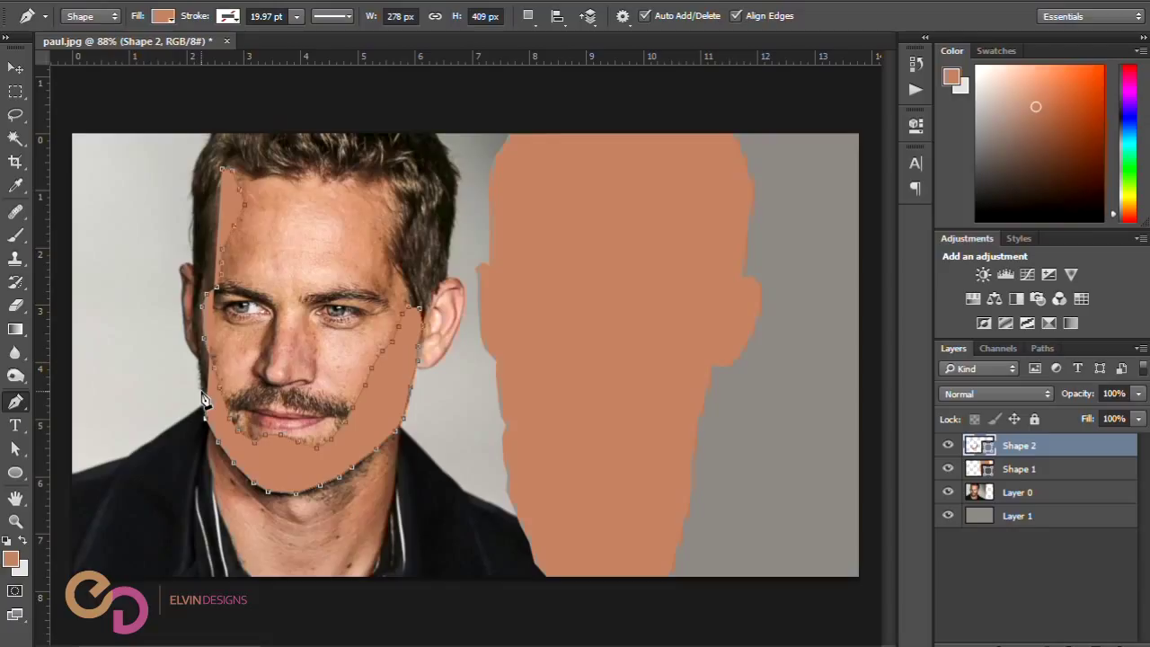
{"action": "left_click", "coordinate": [202, 368]}
{"action": "left_click", "coordinate": [199, 350]}
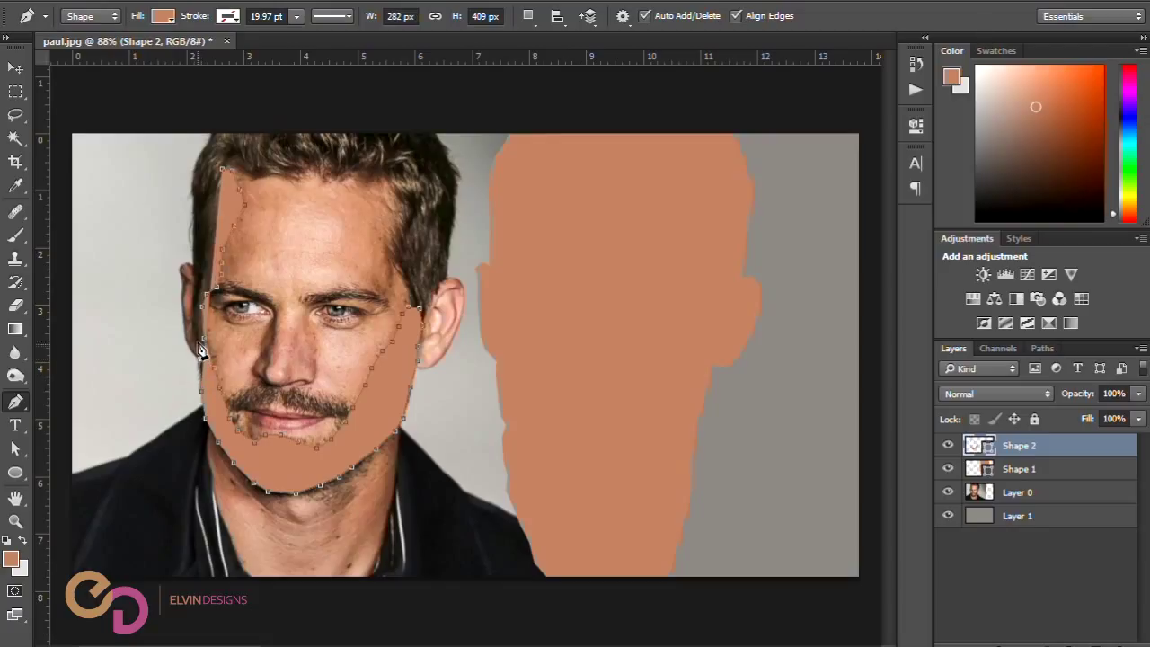
Step: Trace past the left ear and up the left temple, and close the face shape at its starting point on the hairline
{"action": "left_click", "coordinate": [199, 331]}
{"action": "left_click", "coordinate": [197, 313]}
{"action": "left_click", "coordinate": [196, 292]}
{"action": "left_click", "coordinate": [197, 275]}
{"action": "left_click", "coordinate": [200, 260]}
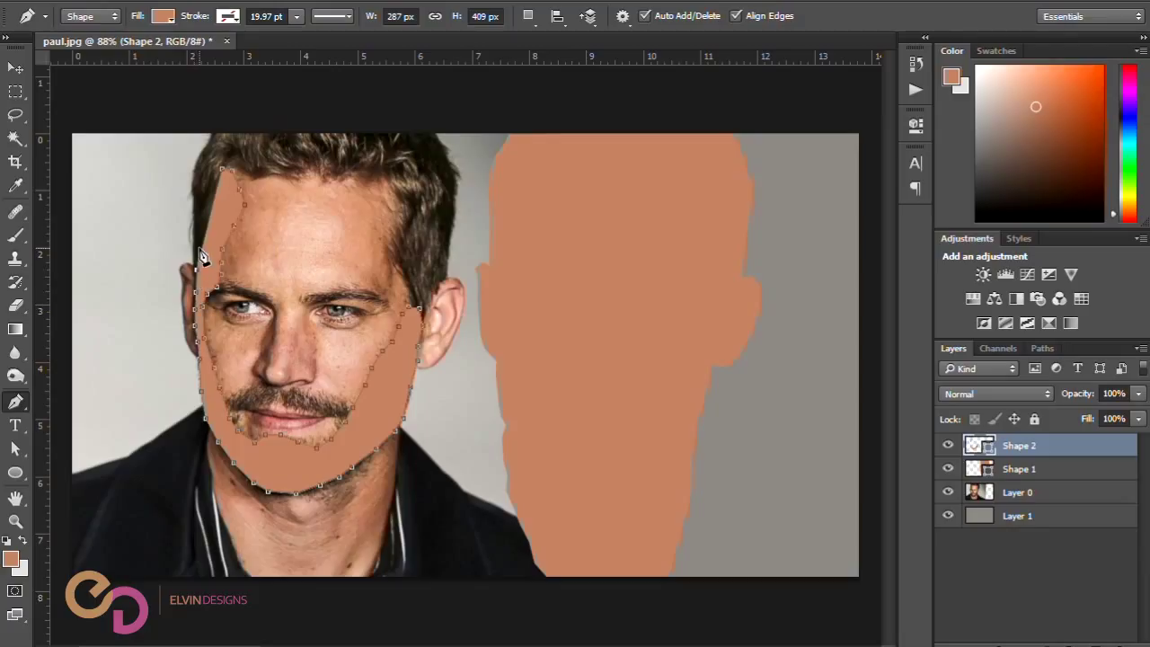
{"action": "left_click", "coordinate": [205, 232]}
{"action": "left_click", "coordinate": [210, 203]}
{"action": "left_click", "coordinate": [224, 187]}
{"action": "left_click", "coordinate": [224, 172]}
Step: Set the foreground colour to a darker skin brown
{"action": "left_click", "coordinate": [11, 558]}
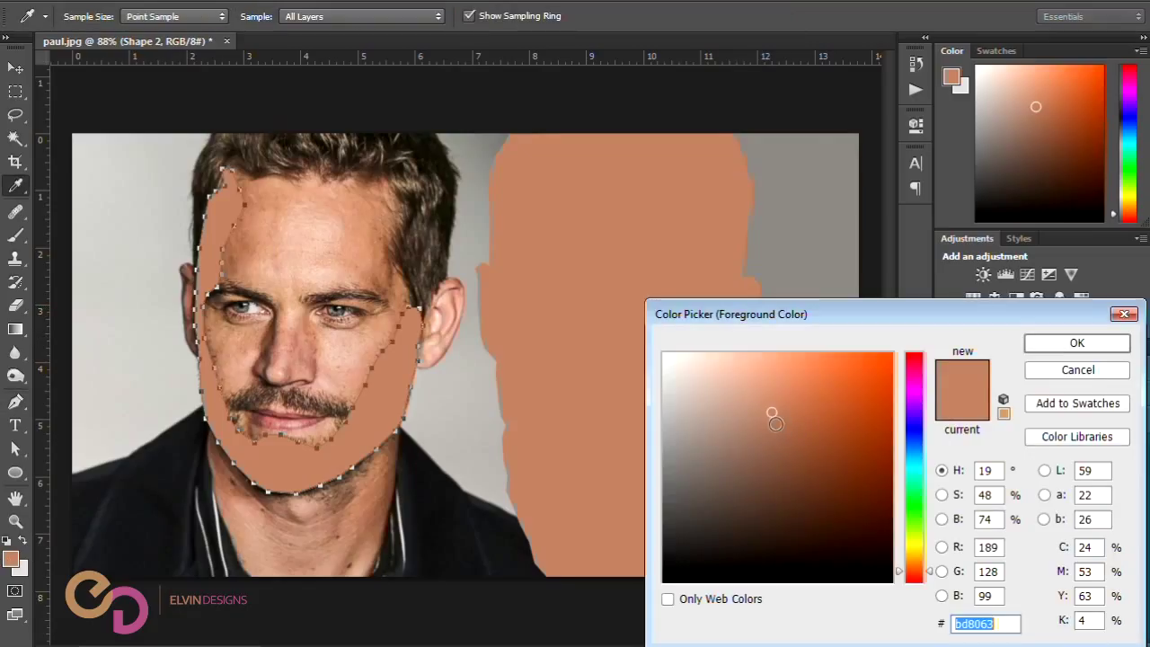
{"action": "left_click", "coordinate": [772, 421]}
{"action": "left_click", "coordinate": [772, 424]}
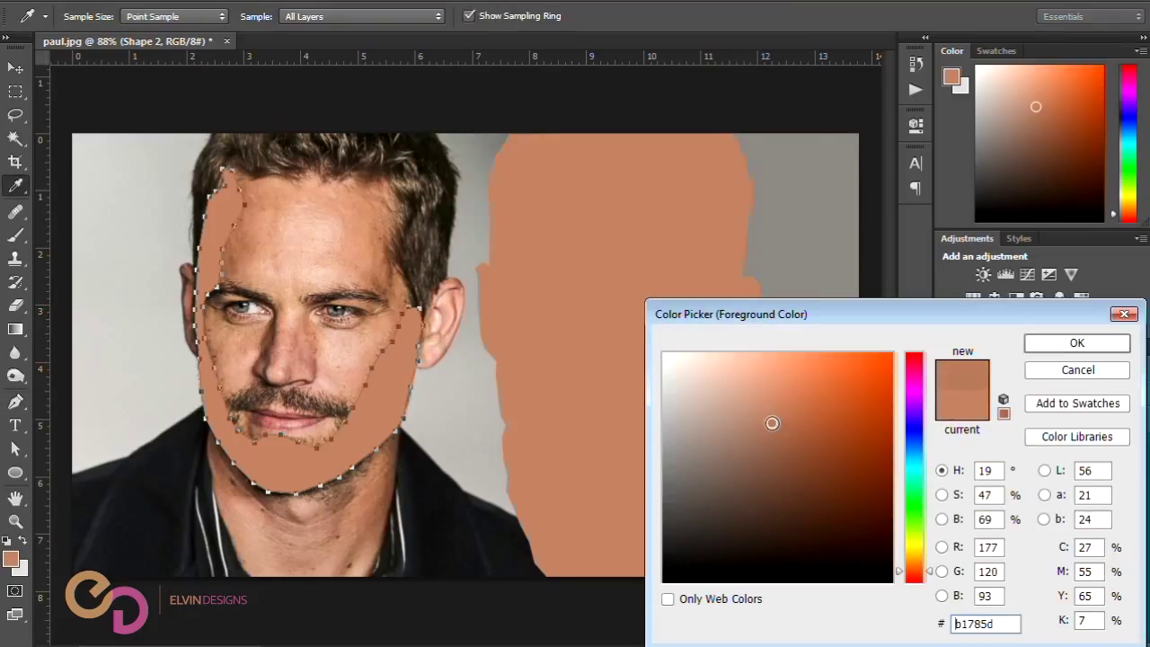
{"action": "left_click", "coordinate": [770, 436]}
{"action": "left_click", "coordinate": [769, 440]}
{"action": "left_click", "coordinate": [1039, 342]}
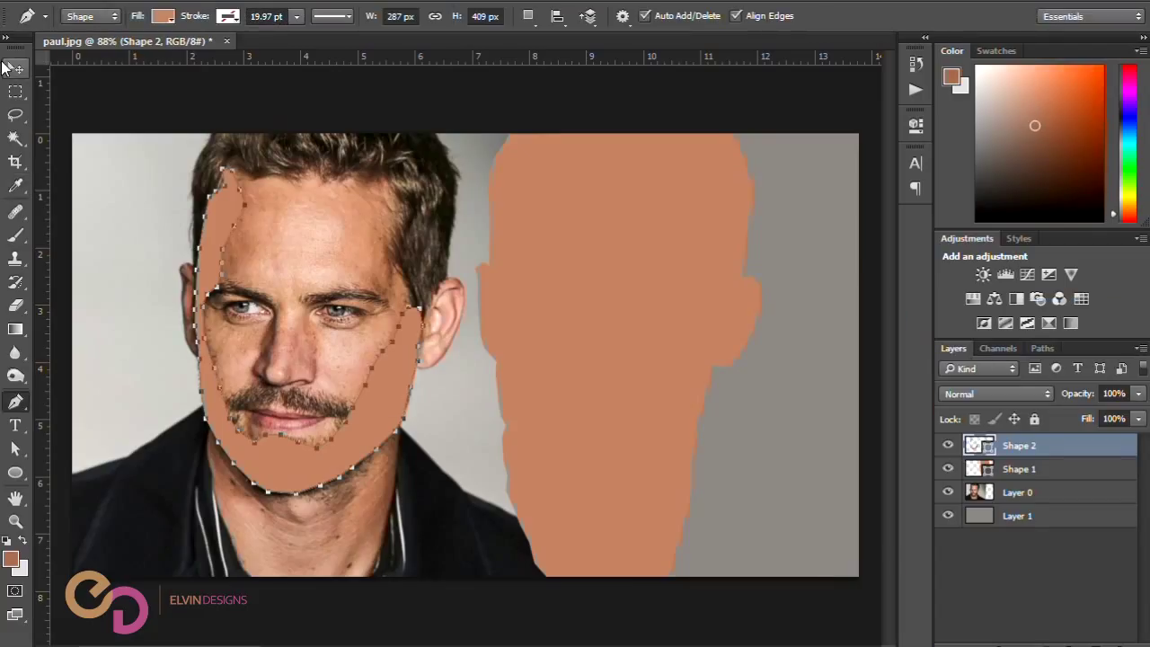
Step: Recolour the closed beard-and-temple shape to a36f56 and move it onto the head shape
{"action": "left_click", "coordinate": [11, 69]}
{"action": "left_click", "coordinate": [180, 351]}
{"action": "mouse_move", "coordinate": [205, 350]}
{"action": "left_mouse_down"}
{"action": "mouse_move", "coordinate": [487, 344]}
{"action": "mouse_move", "coordinate": [193, 348]}
{"action": "left_mouse_up"}
{"action": "double_click", "coordinate": [976, 447]}
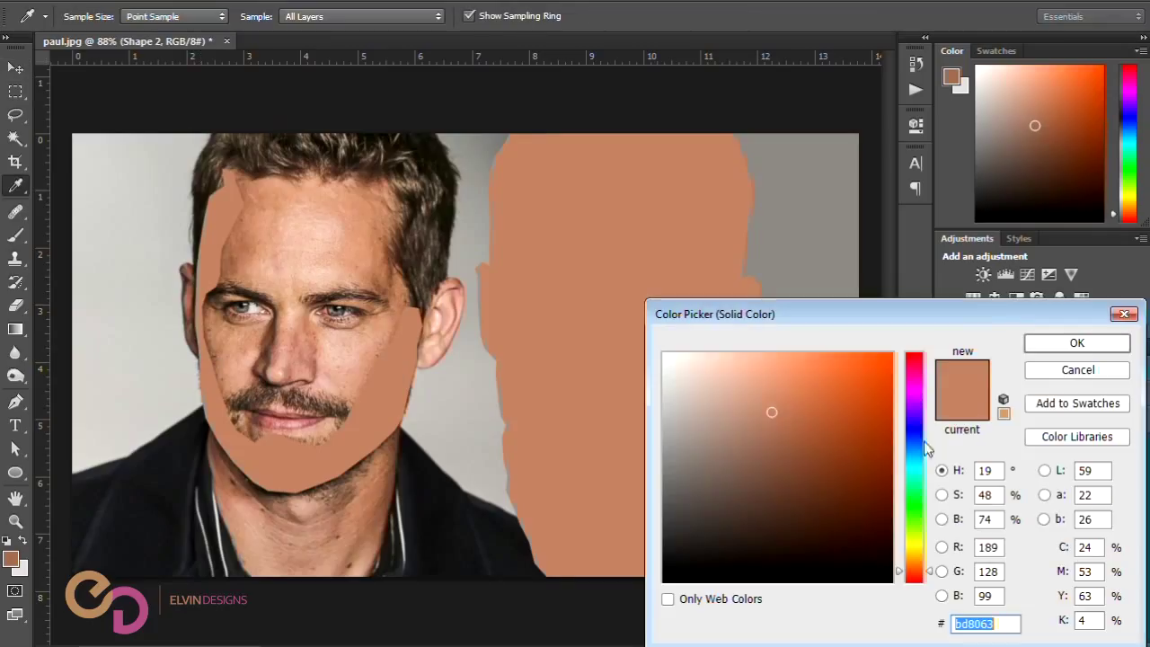
{"action": "left_click", "coordinate": [772, 428]}
{"action": "left_click", "coordinate": [771, 435]}
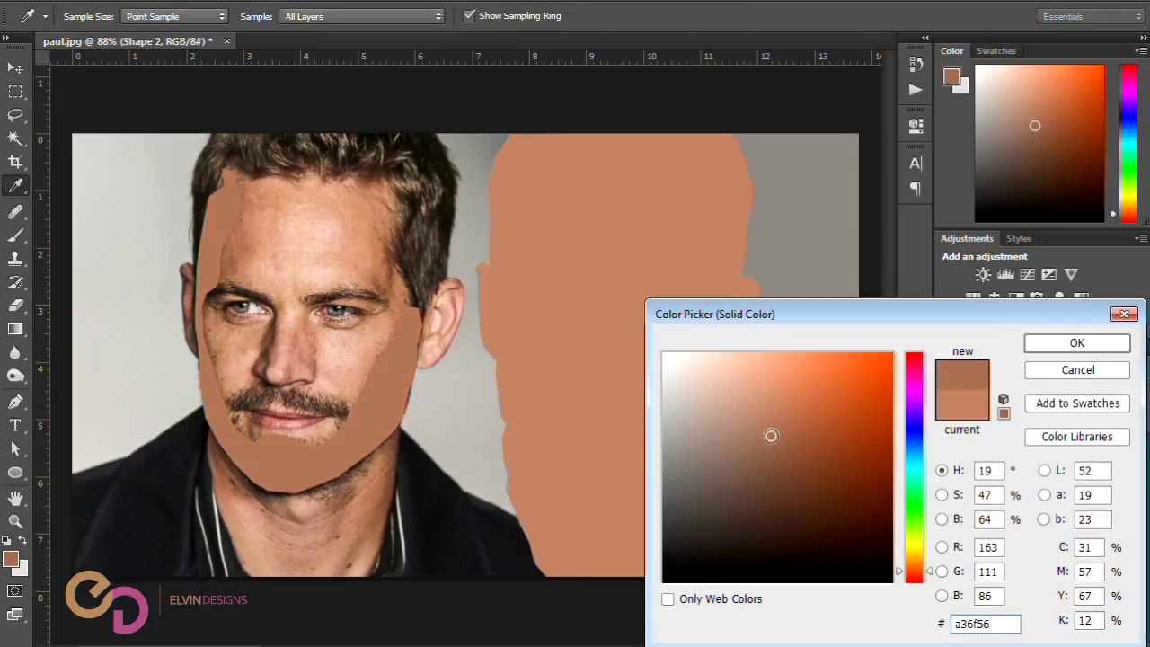
{"action": "left_click", "coordinate": [1081, 351]}
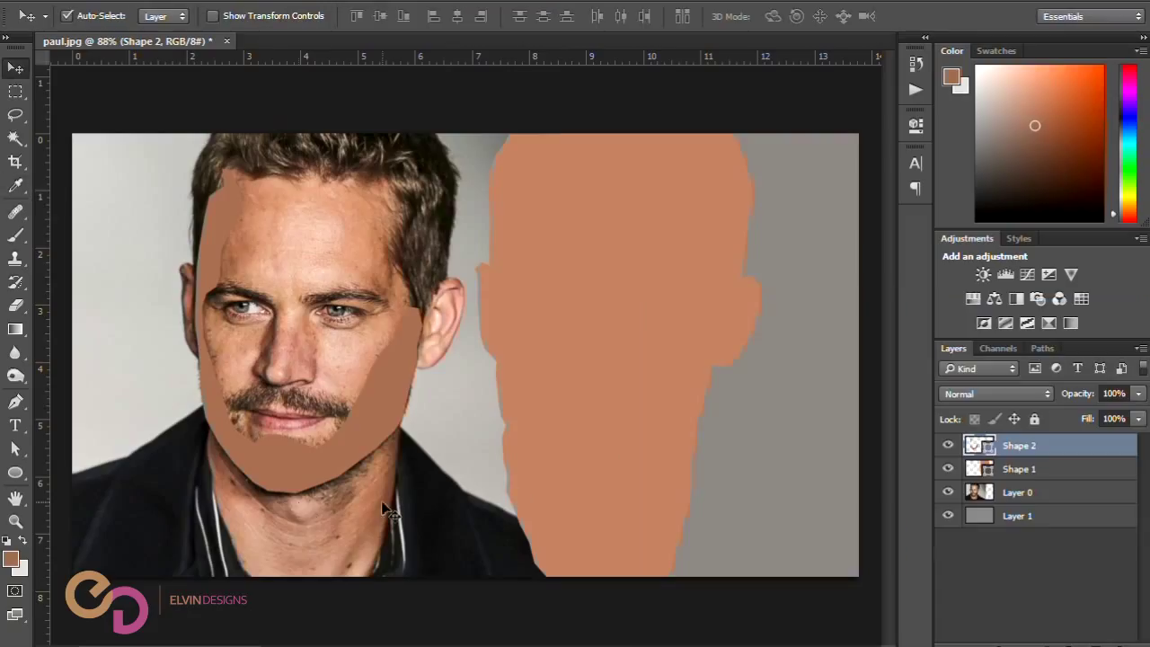
{"action": "left_click_drag", "start_coordinate": [259, 469], "coordinate": [554, 466]}
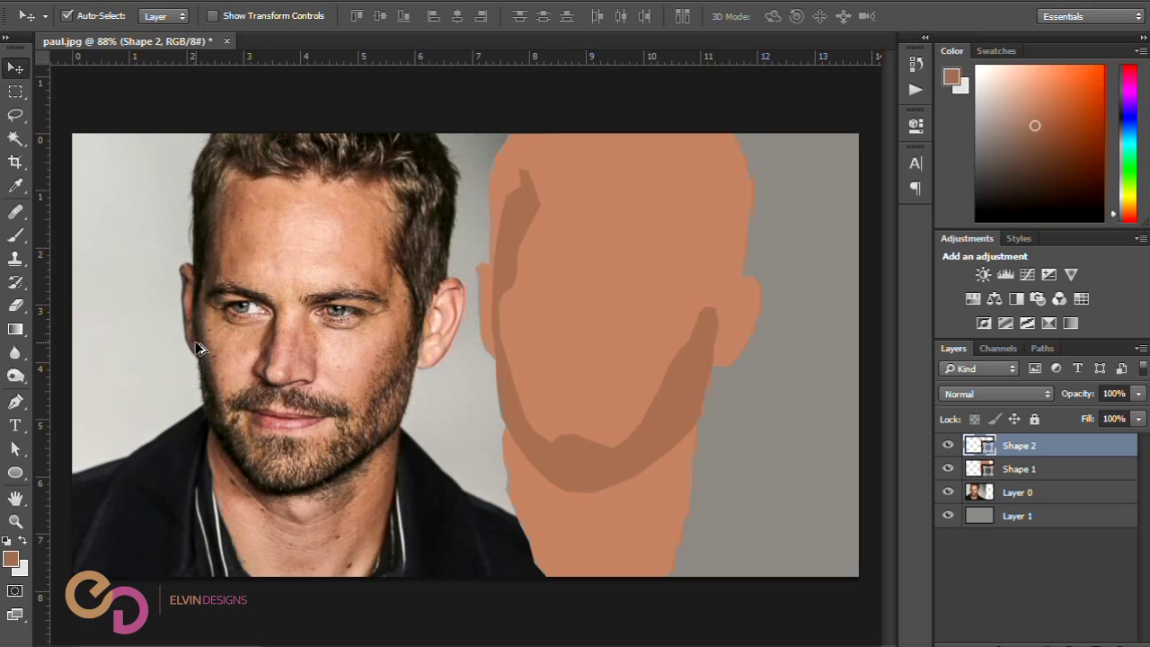
Step: Start a third Pen shape at the right jaw and trace the beard's lower edge down towards the chin
{"action": "scroll", "coordinate": [197, 348], "scroll_direction": "up", "scroll_amount": 3}
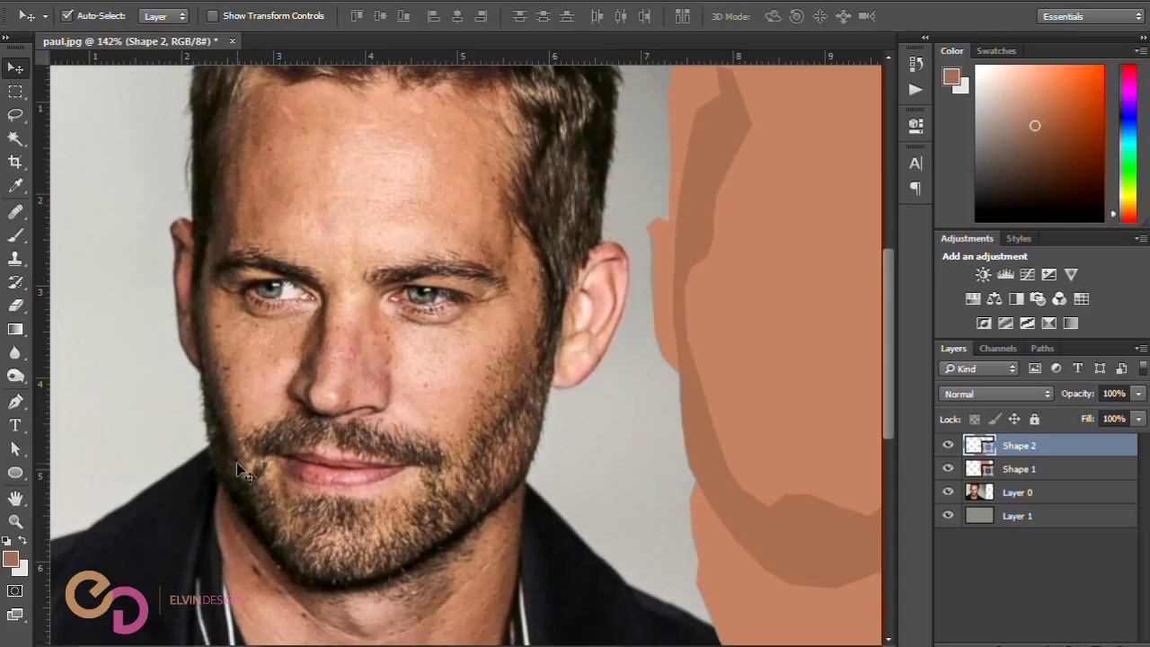
{"action": "left_click", "coordinate": [13, 406]}
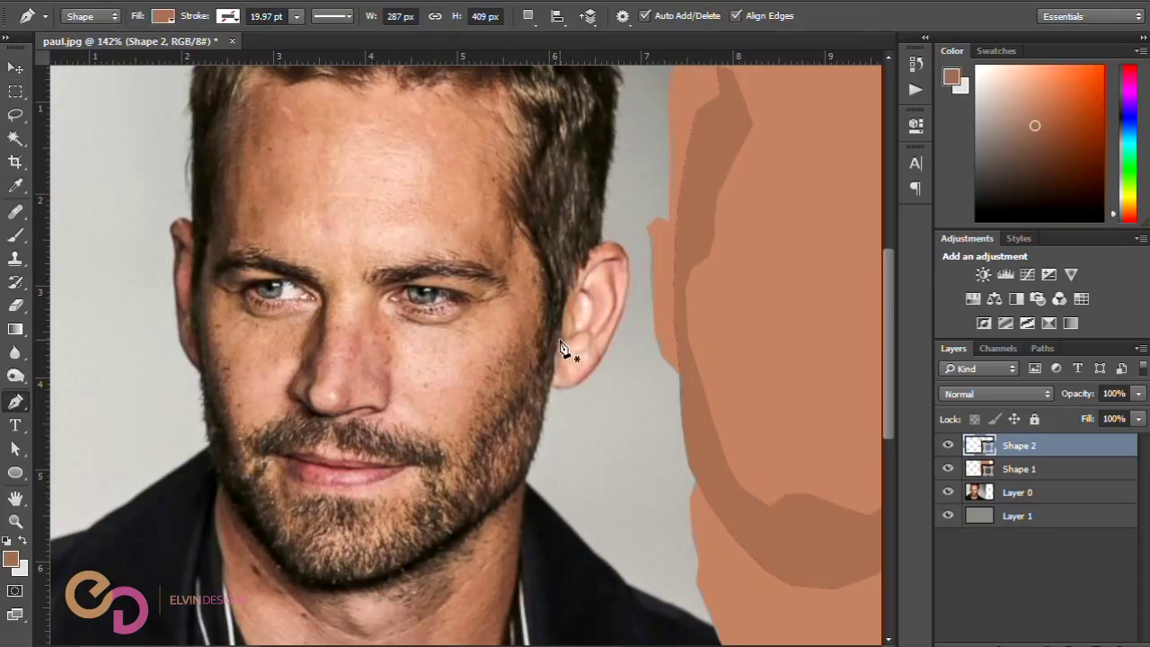
{"action": "left_click", "coordinate": [526, 466]}
{"action": "left_click", "coordinate": [514, 482]}
{"action": "left_click", "coordinate": [492, 500]}
{"action": "left_click", "coordinate": [468, 516]}
{"action": "left_click", "coordinate": [446, 534]}
{"action": "left_click", "coordinate": [421, 549]}
{"action": "left_click", "coordinate": [390, 572]}
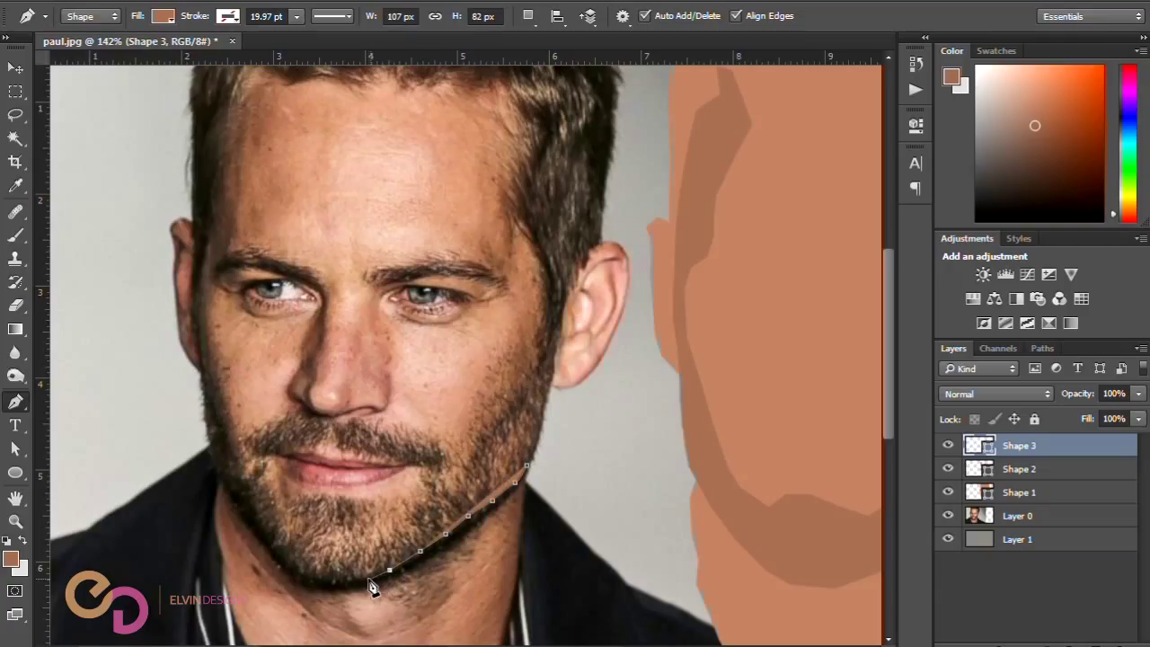
Step: Continue the jaw shadow's upper edge under the chin to its left end and turn back along the underside
{"action": "left_click", "coordinate": [358, 579]}
{"action": "left_click", "coordinate": [336, 582]}
{"action": "left_click", "coordinate": [311, 580]}
{"action": "left_click", "coordinate": [298, 575]}
{"action": "left_click", "coordinate": [313, 586]}
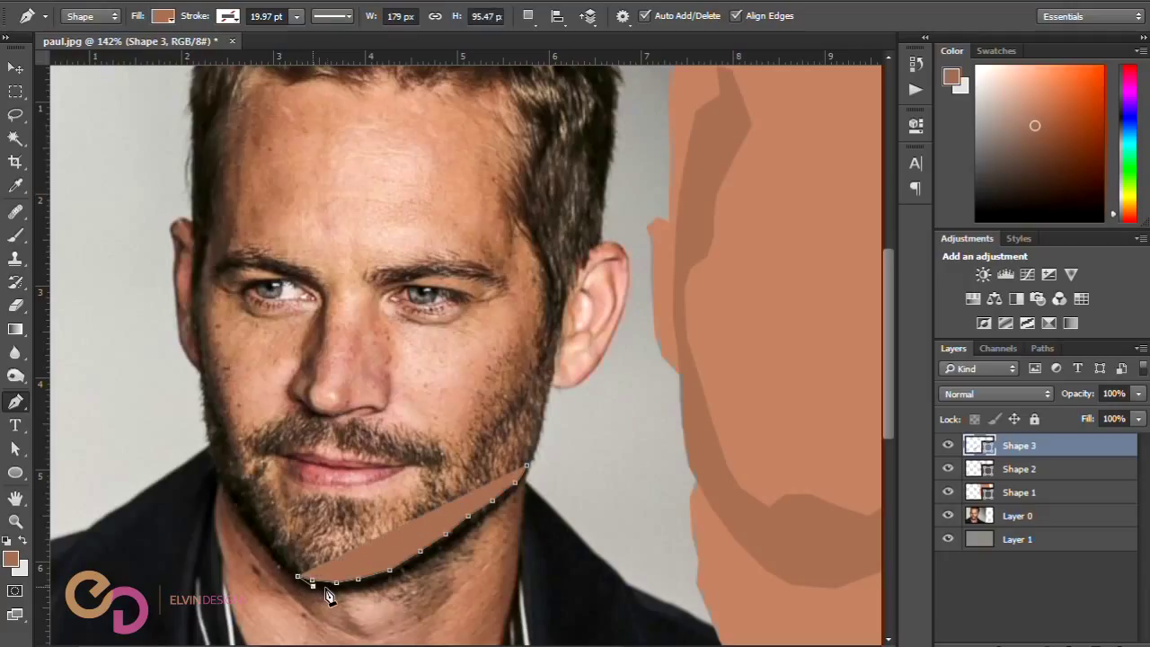
Step: Trace the jaw shadow's lower edge back under the chin and up the right jaw, closing the thin shape at its starting point
{"action": "left_click_drag", "start_coordinate": [339, 599], "coordinate": [358, 600]}
{"action": "left_click", "coordinate": [357, 590]}
{"action": "left_click", "coordinate": [393, 579]}
{"action": "left_click", "coordinate": [421, 563]}
{"action": "left_click", "coordinate": [446, 547]}
{"action": "left_click", "coordinate": [470, 530]}
{"action": "left_click", "coordinate": [494, 514]}
{"action": "left_click", "coordinate": [511, 496]}
{"action": "left_click_drag", "start_coordinate": [526, 465], "coordinate": [527, 456]}
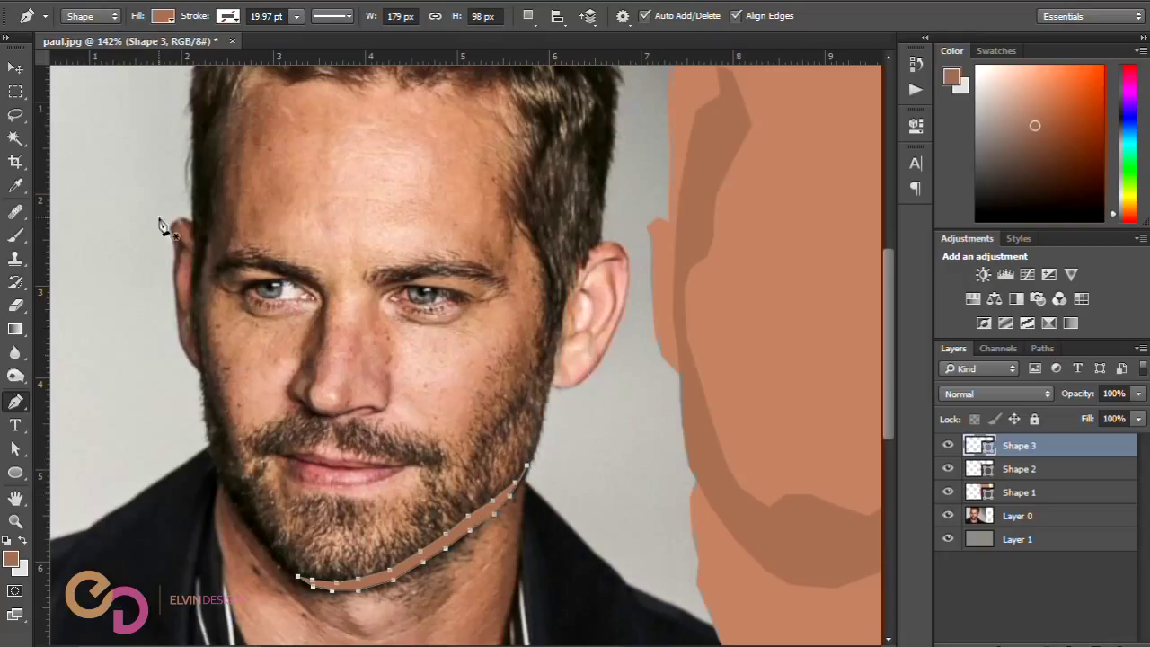
Step: Recolour the thin jaw shadow shape to a very dark brown
{"action": "left_click", "coordinate": [15, 70]}
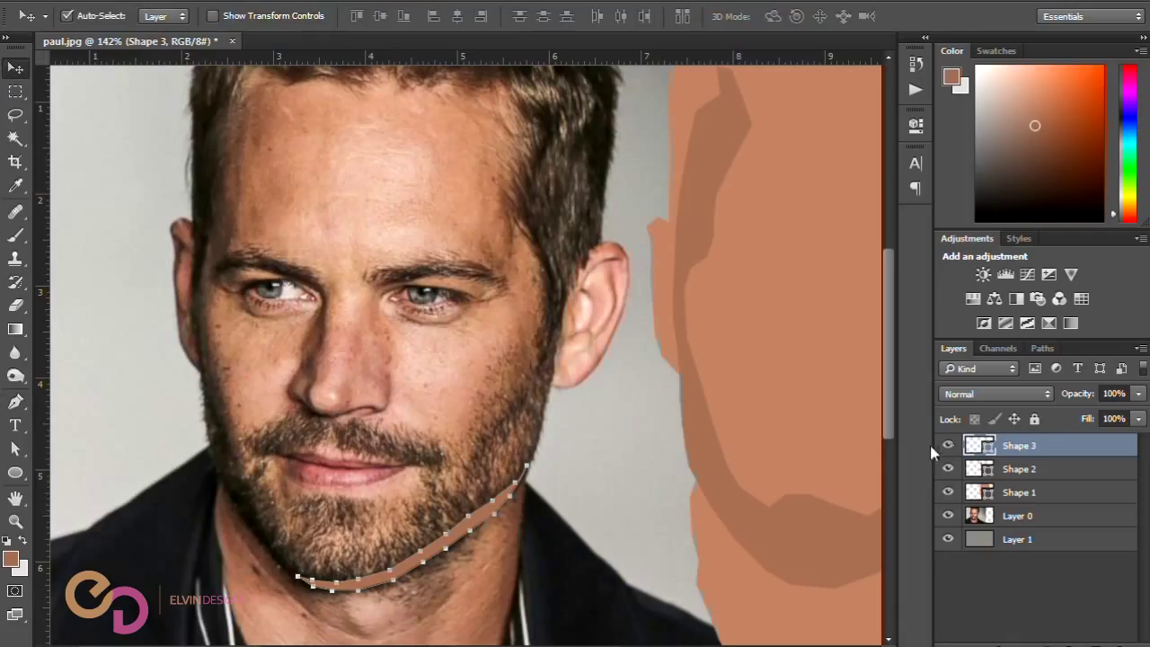
{"action": "double_click", "coordinate": [984, 450]}
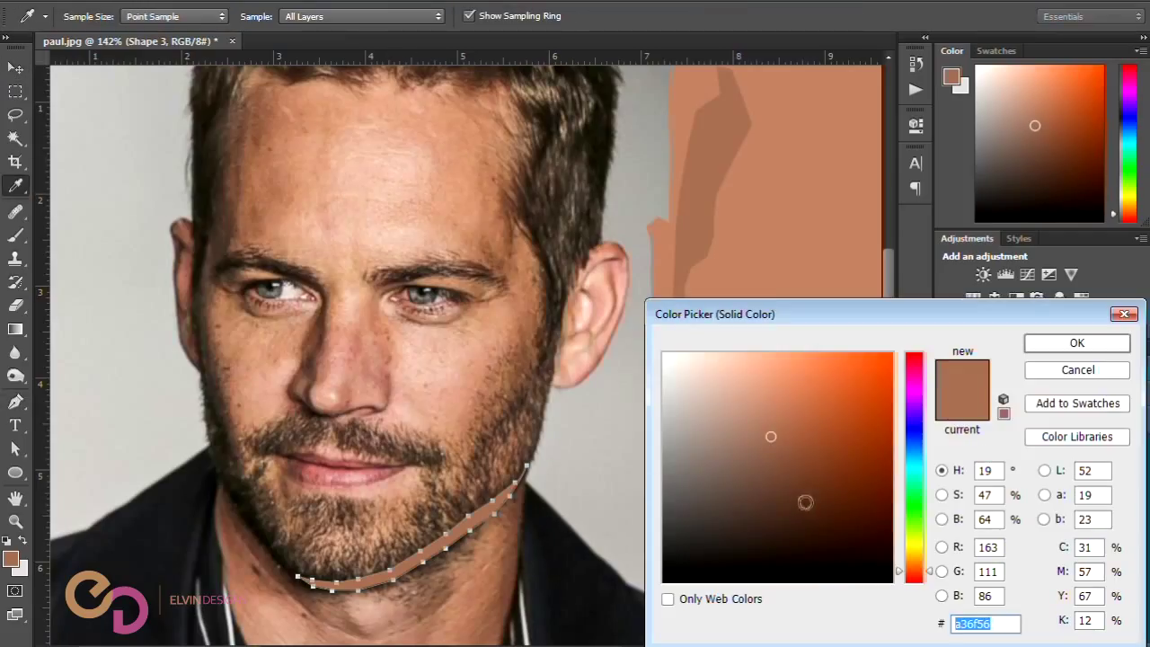
{"action": "left_click_drag", "start_coordinate": [773, 506], "coordinate": [773, 525]}
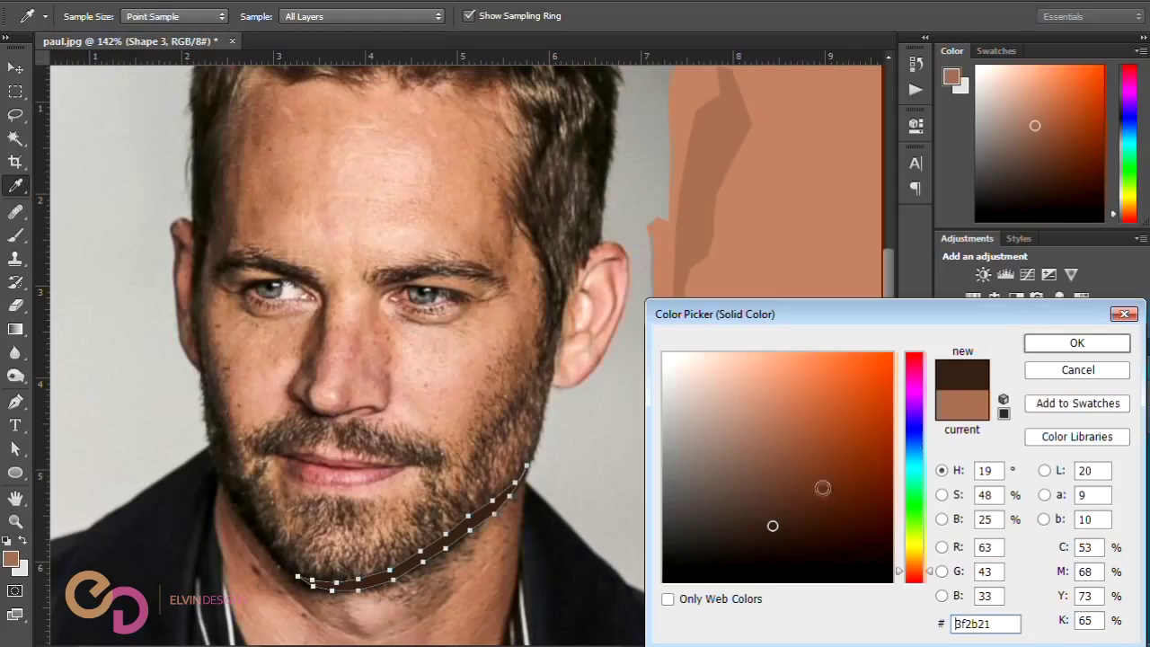
{"action": "left_click", "coordinate": [770, 532]}
{"action": "left_click", "coordinate": [1076, 343]}
Step: Move the dark jaw shadow onto the vector head, along the lower right edge of the beard shape
{"action": "key", "text": "v"}
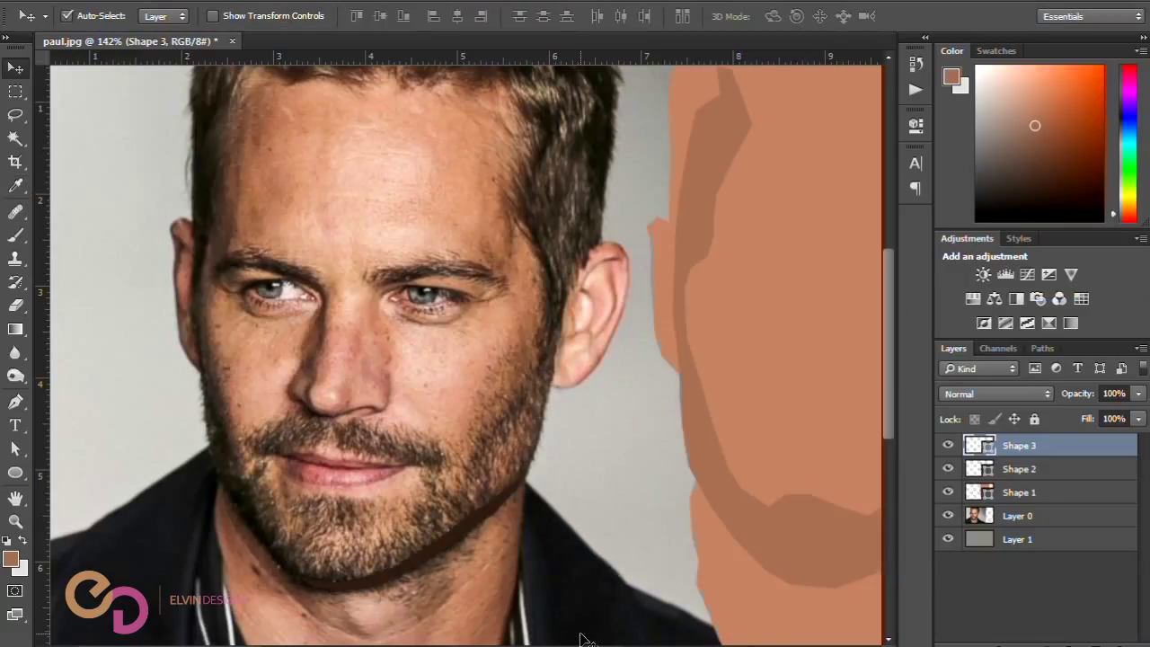
{"action": "scroll", "coordinate": [466, 355], "scroll_direction": "right", "scroll_amount": 3}
{"action": "scroll", "coordinate": [623, 568], "scroll_direction": "down", "scroll_amount": 2}
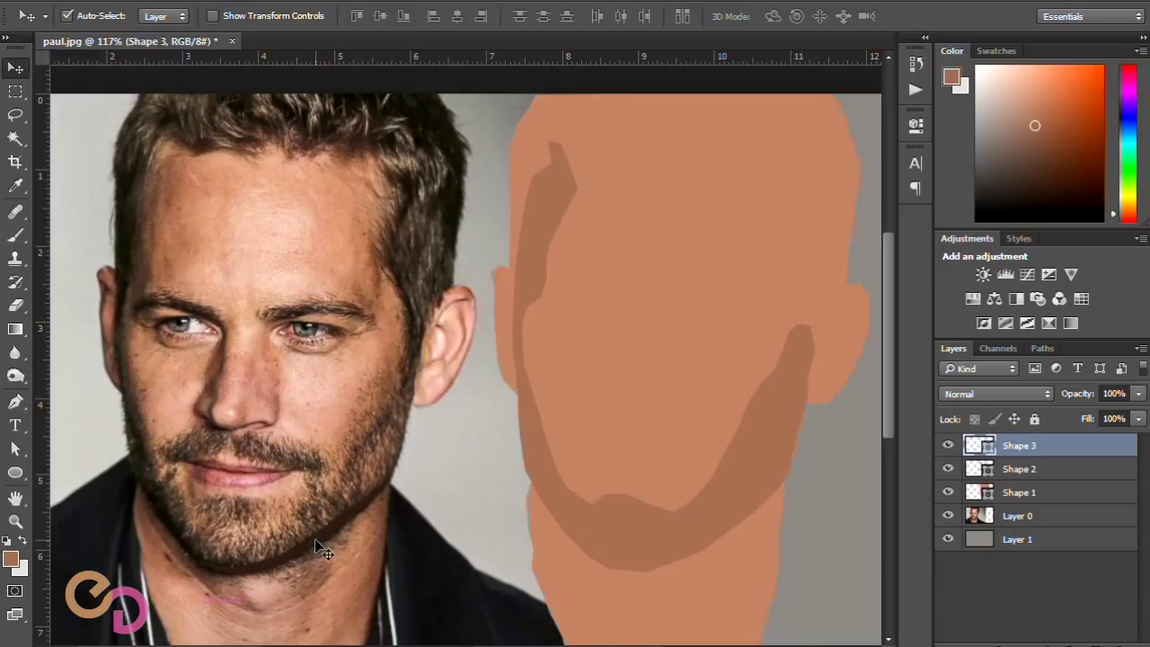
{"action": "left_click_drag", "start_coordinate": [321, 540], "coordinate": [711, 521]}
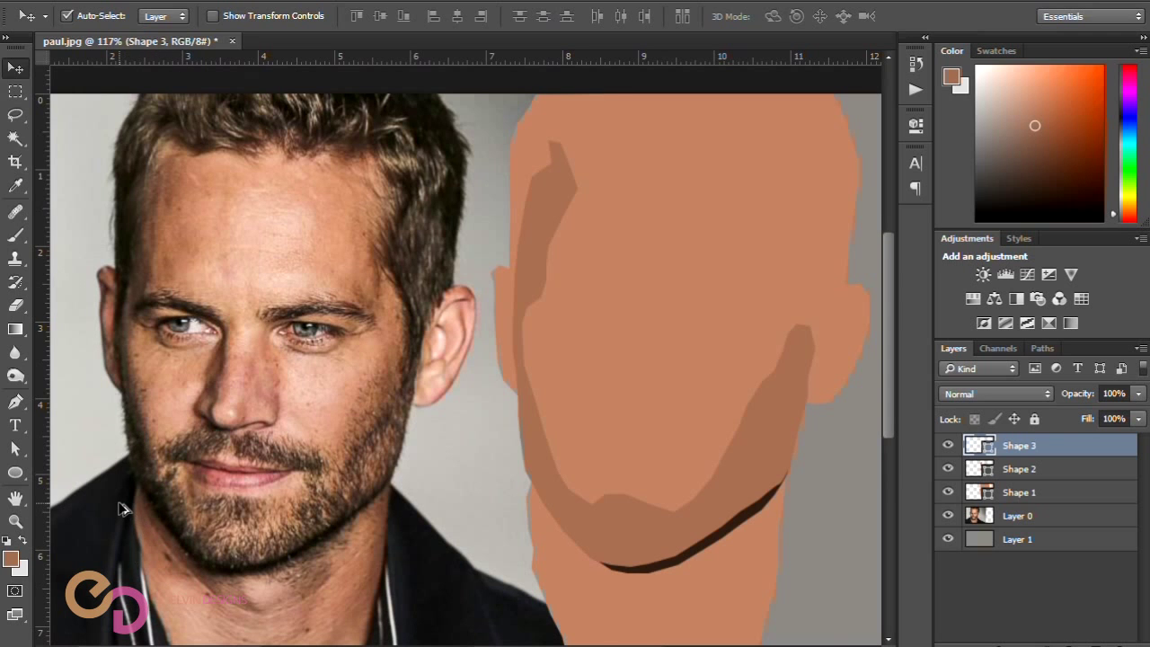
Step: Trace a thin closed Pen shape about 21 by 105 px along the photo's left cheek edge, from beside the ear down to the jaw
{"action": "scroll", "coordinate": [119, 507], "scroll_direction": "up", "scroll_amount": 3, "text": "alt"}
{"action": "left_click", "coordinate": [15, 401]}
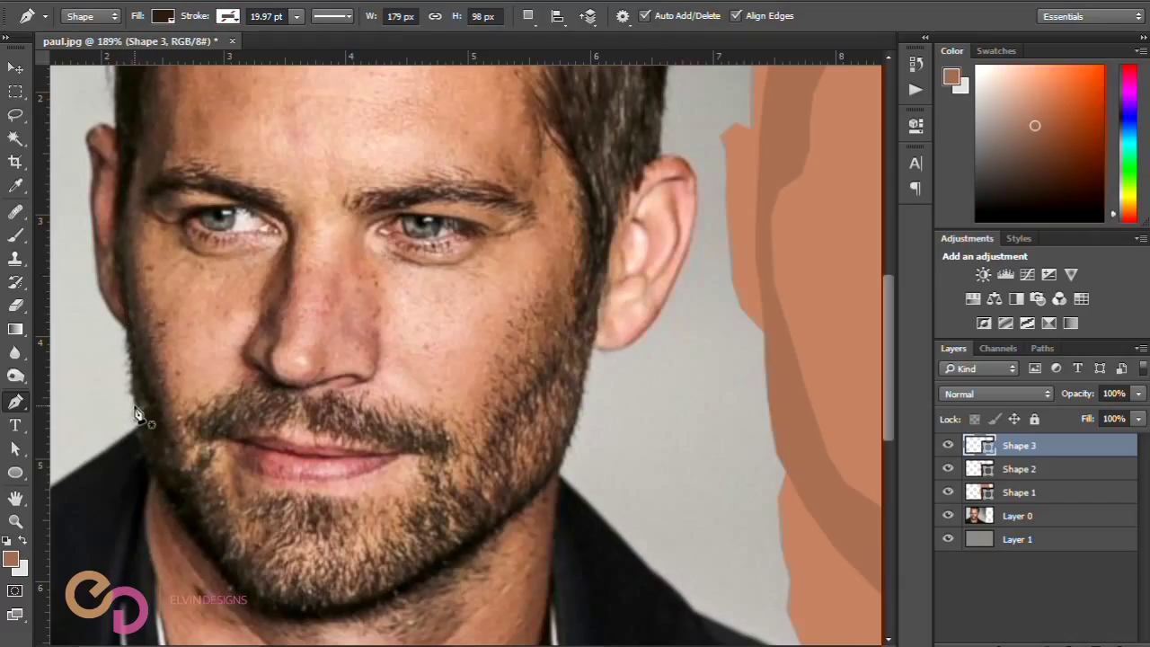
{"action": "scroll", "coordinate": [134, 413], "scroll_direction": "up", "scroll_amount": 1}
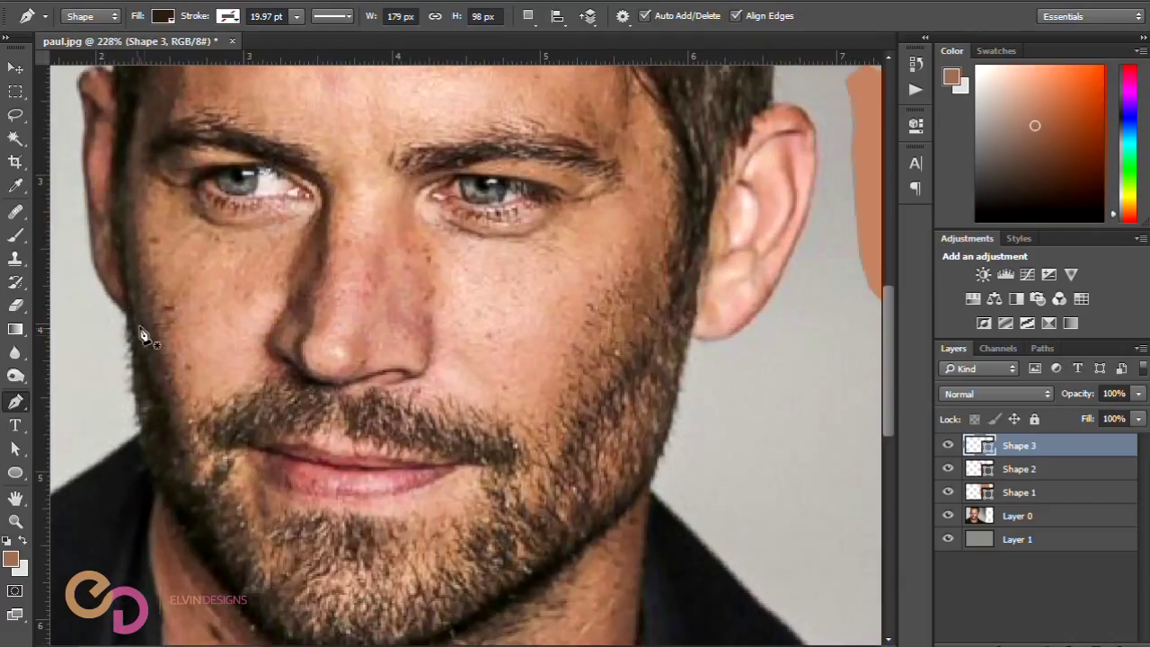
{"action": "left_click", "coordinate": [120, 216]}
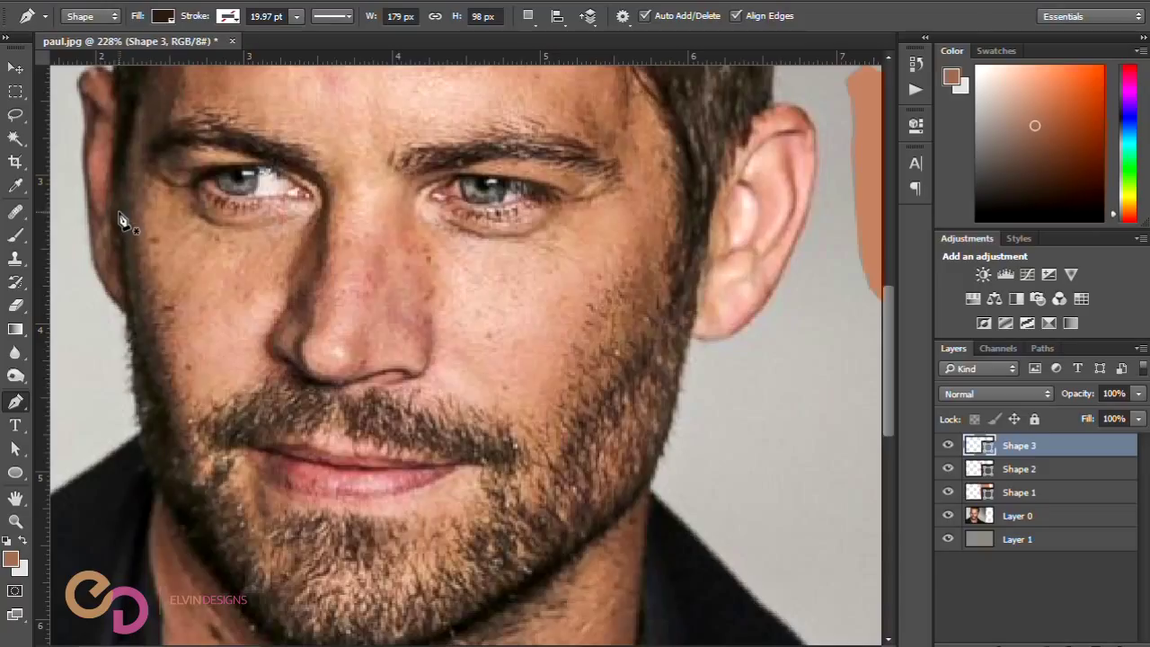
{"action": "left_click", "coordinate": [130, 280]}
{"action": "left_click", "coordinate": [133, 324]}
{"action": "left_click", "coordinate": [147, 362]}
{"action": "left_click", "coordinate": [160, 402]}
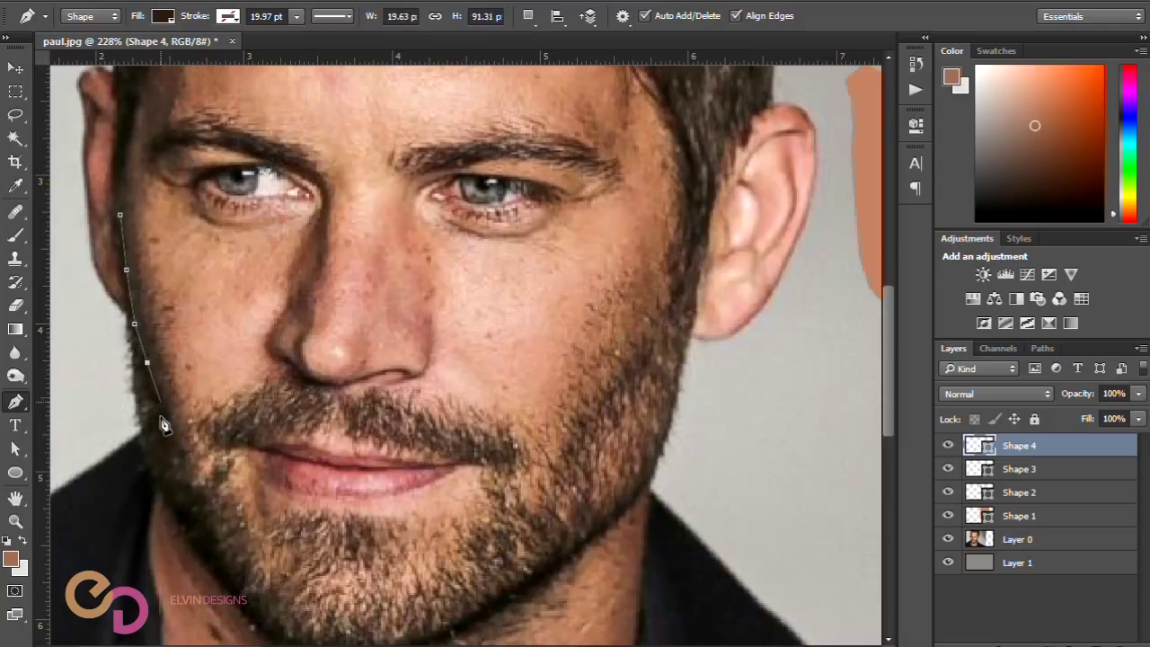
{"action": "left_click", "coordinate": [161, 429]}
{"action": "left_click", "coordinate": [151, 397]}
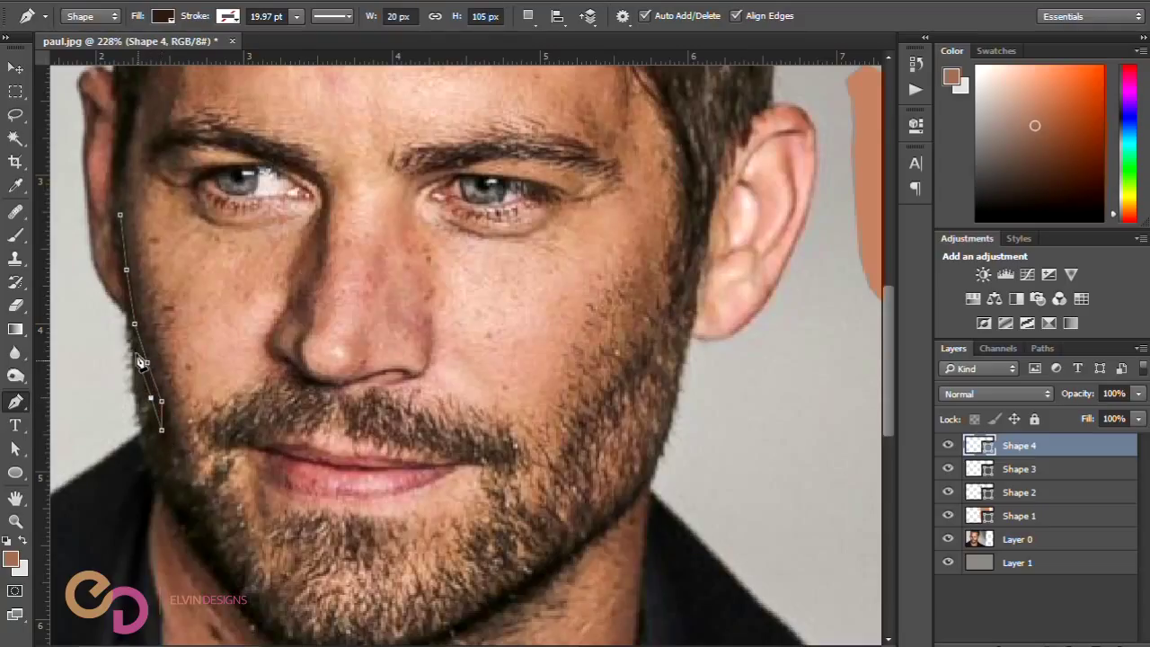
{"action": "left_click", "coordinate": [121, 282]}
{"action": "left_click", "coordinate": [121, 216]}
Step: Set the Pen to Combine Shapes and trace the outer edge of the left jaw shadow down to the underside of the chin
{"action": "scroll", "coordinate": [297, 423], "scroll_direction": "down", "scroll_amount": 2}
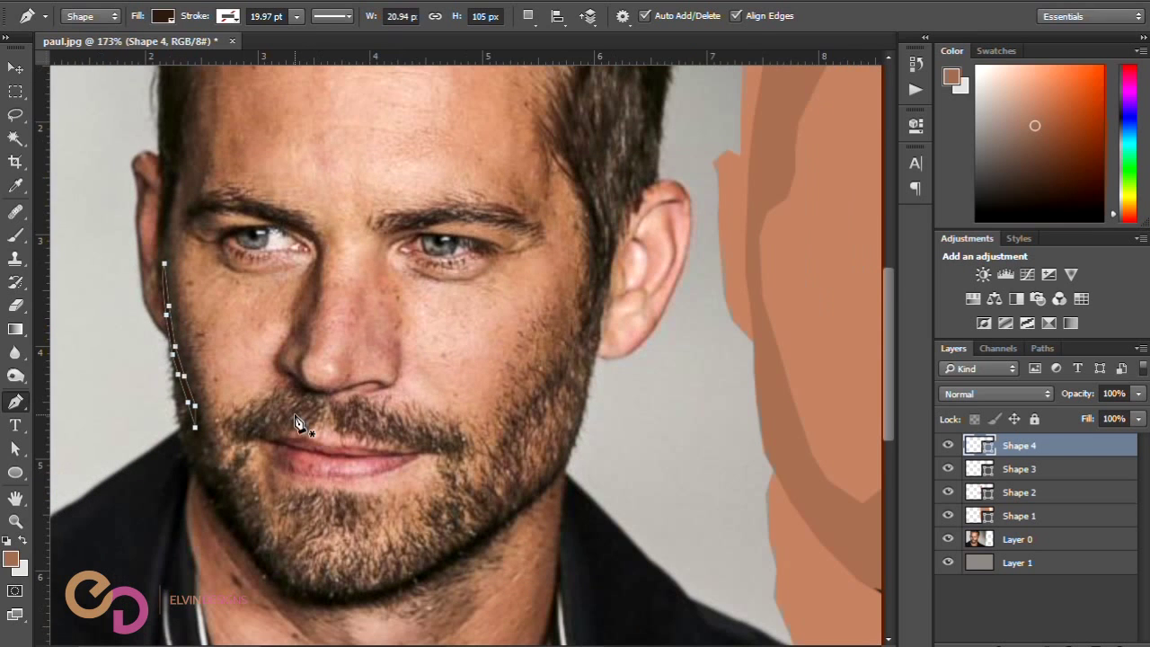
{"action": "scroll", "coordinate": [296, 422], "scroll_direction": "down", "scroll_amount": 2}
{"action": "scroll", "coordinate": [300, 419], "scroll_direction": "up", "scroll_amount": 1}
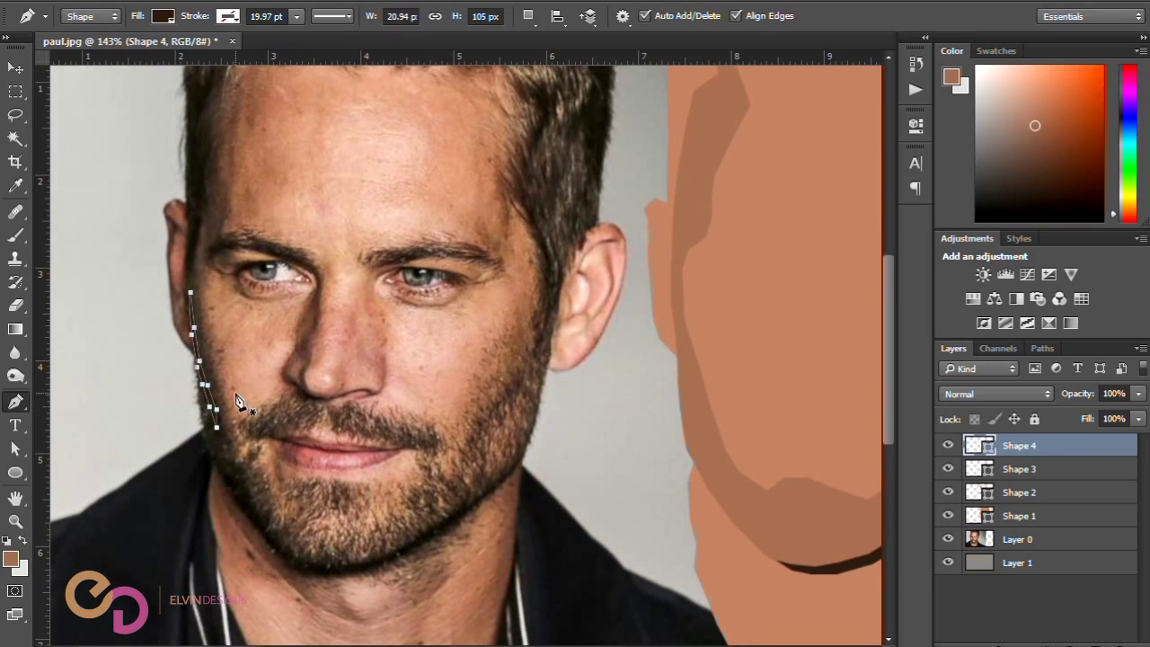
{"action": "scroll", "coordinate": [237, 399], "scroll_direction": "up", "scroll_amount": 2}
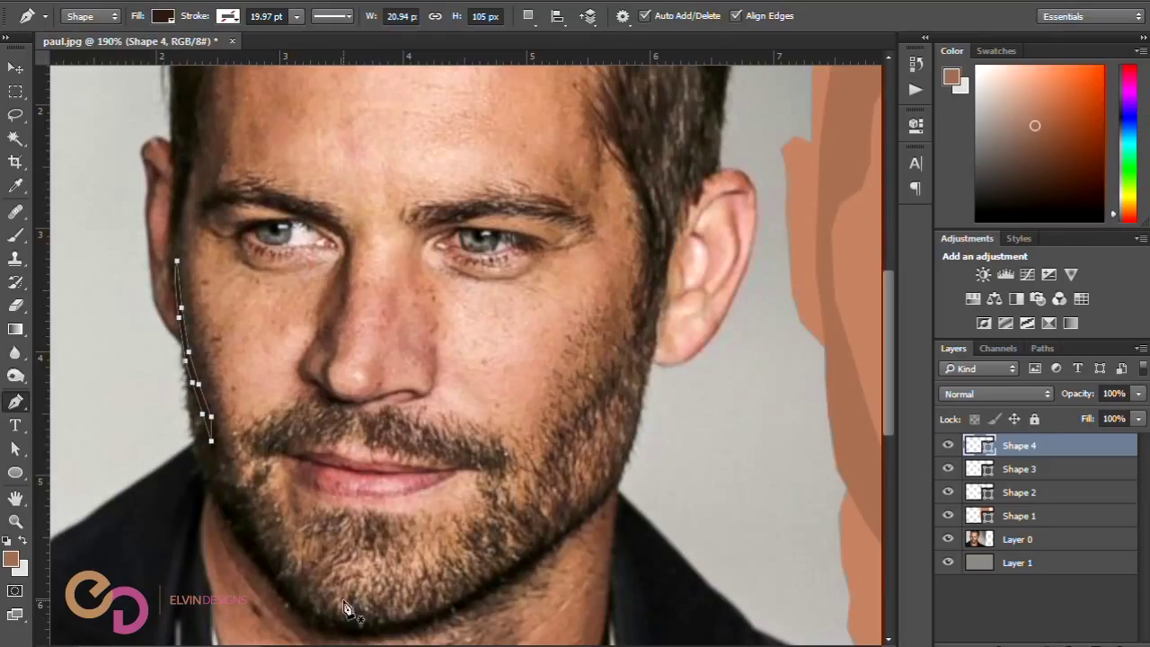
{"action": "left_click", "coordinate": [528, 15]}
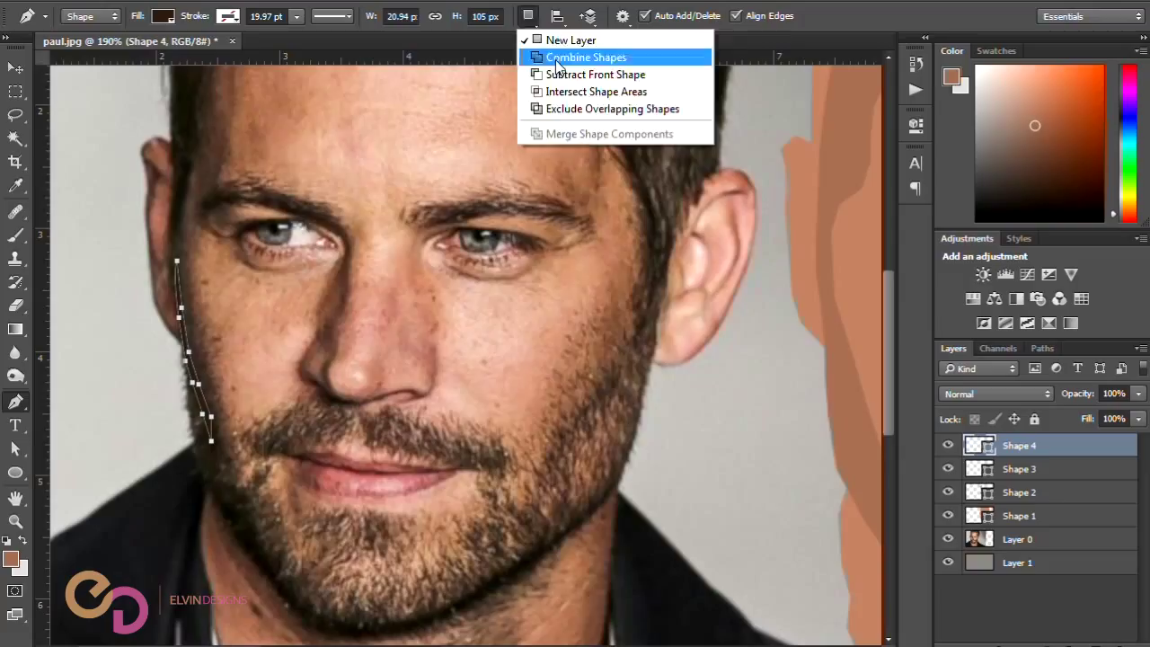
{"action": "left_click", "coordinate": [557, 59]}
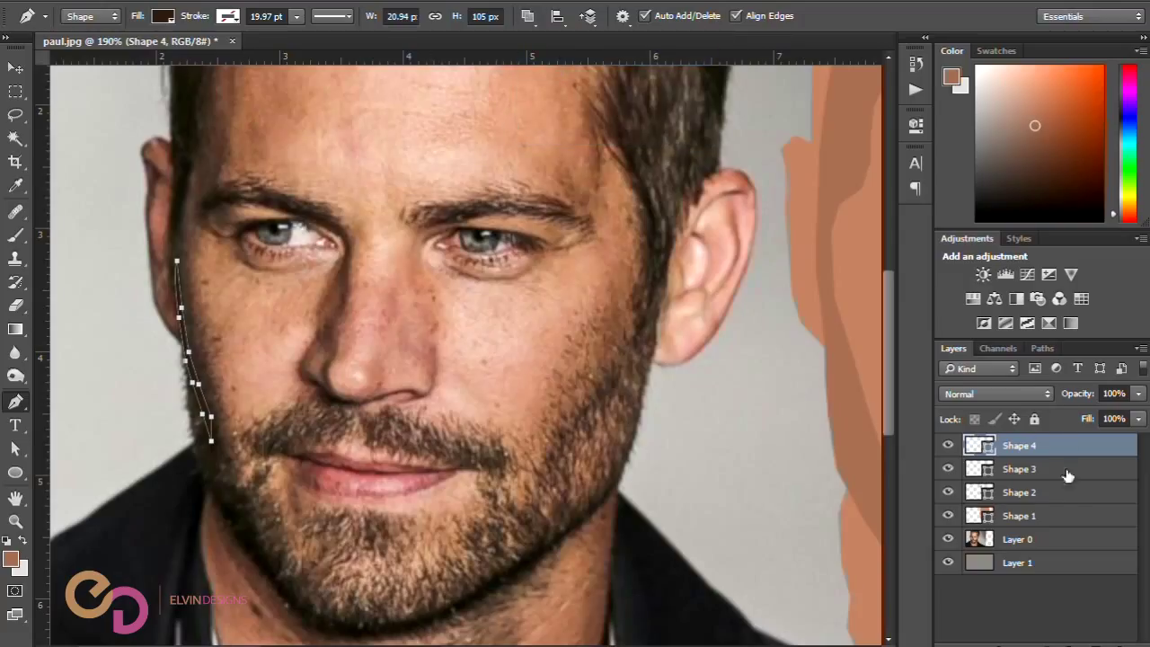
{"action": "left_click", "coordinate": [204, 474]}
{"action": "left_click", "coordinate": [215, 499]}
{"action": "left_click", "coordinate": [243, 543]}
{"action": "left_click", "coordinate": [272, 589]}
{"action": "key", "text": "ctrl+z"}
{"action": "left_click", "coordinate": [283, 596]}
{"action": "left_click_drag", "start_coordinate": [304, 617], "coordinate": [330, 636]}
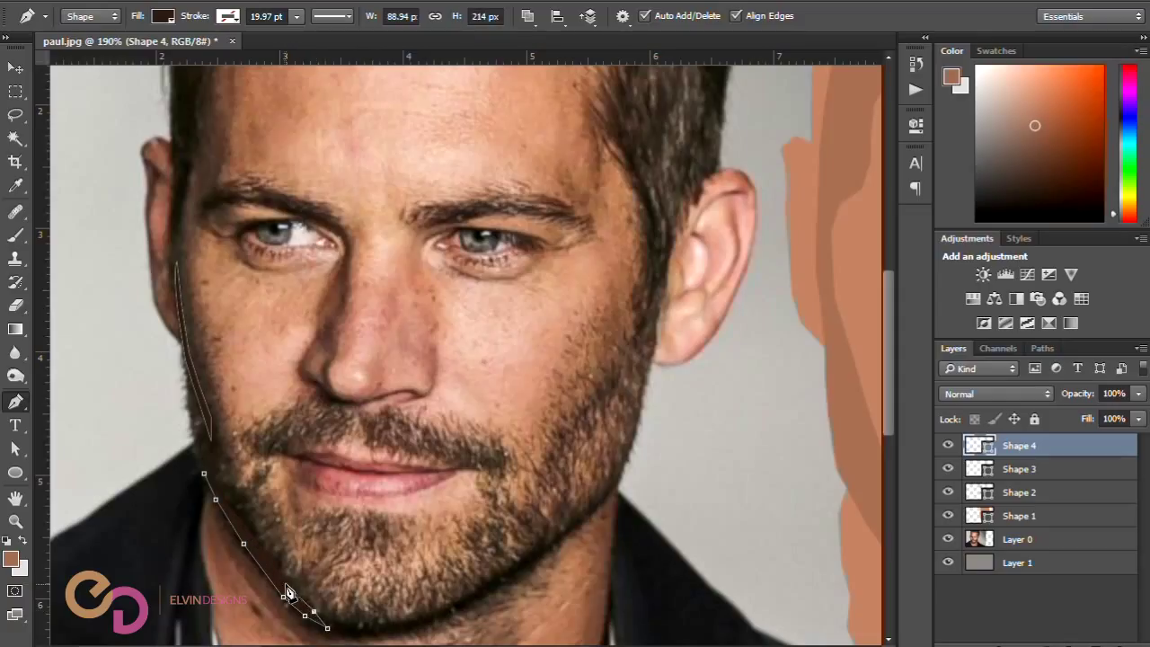
Step: Set the layer opacity to 0%, trace the jaw shadow's inner edge back up to close it, and restore the opacity to 100%
{"action": "left_click_drag", "start_coordinate": [1081, 396], "coordinate": [386, 624]}
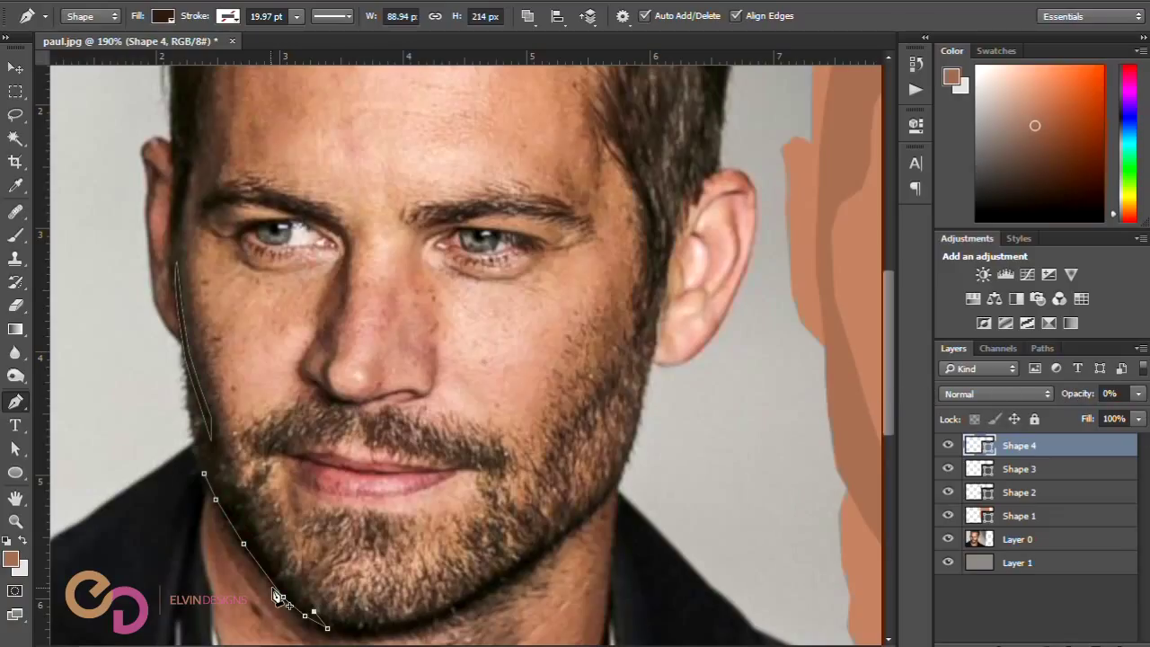
{"action": "left_click", "coordinate": [273, 569]}
{"action": "left_click", "coordinate": [256, 539]}
{"action": "left_click", "coordinate": [243, 504]}
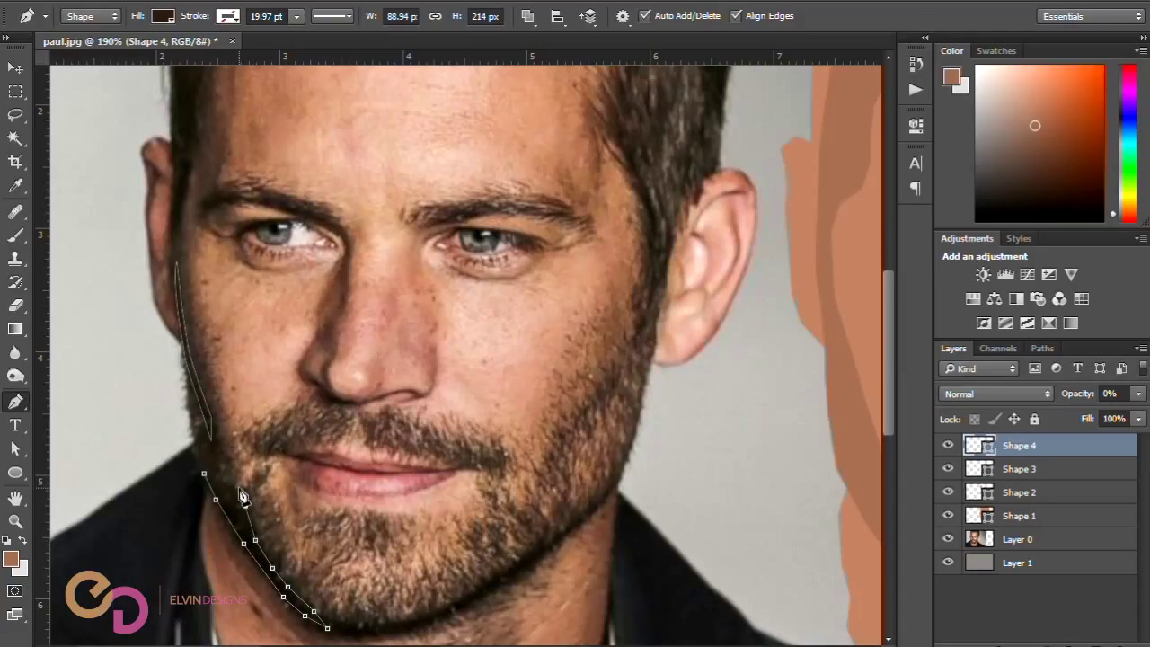
{"action": "left_click", "coordinate": [198, 464]}
{"action": "left_click_drag", "start_coordinate": [1075, 399], "coordinate": [1141, 392]}
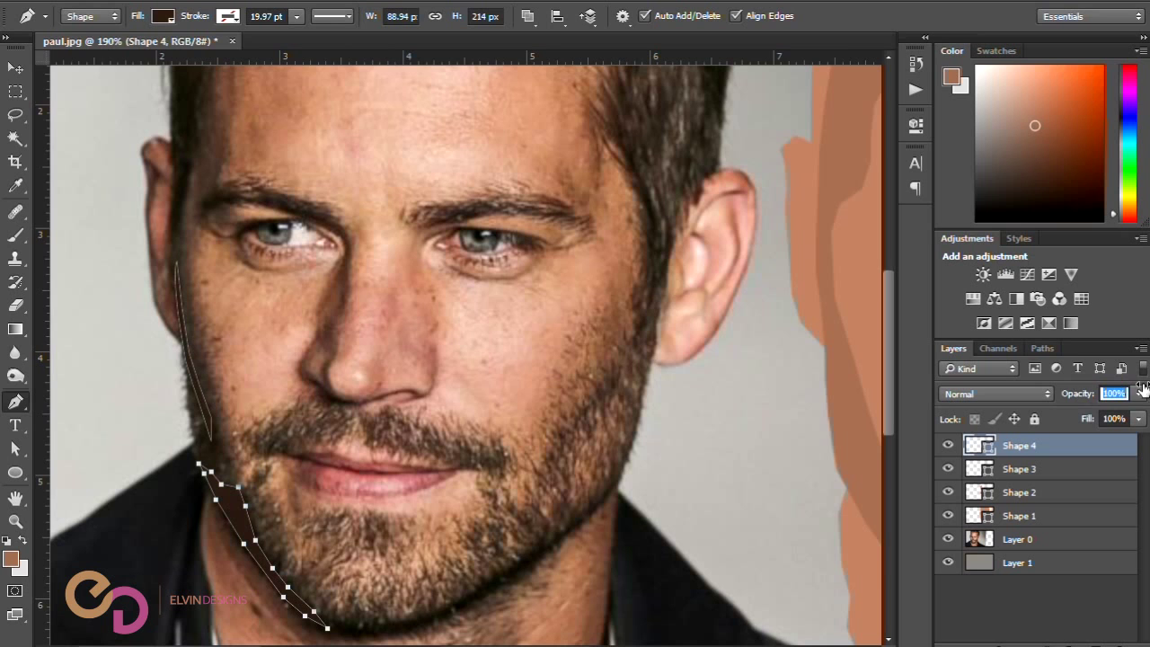
Step: Move the left cheek and jaw shadow shape onto the vector head, along the left edge of the beard shape
{"action": "scroll", "coordinate": [268, 279], "scroll_direction": "down", "scroll_amount": 1}
{"action": "scroll", "coordinate": [269, 279], "scroll_direction": "down", "scroll_amount": 2}
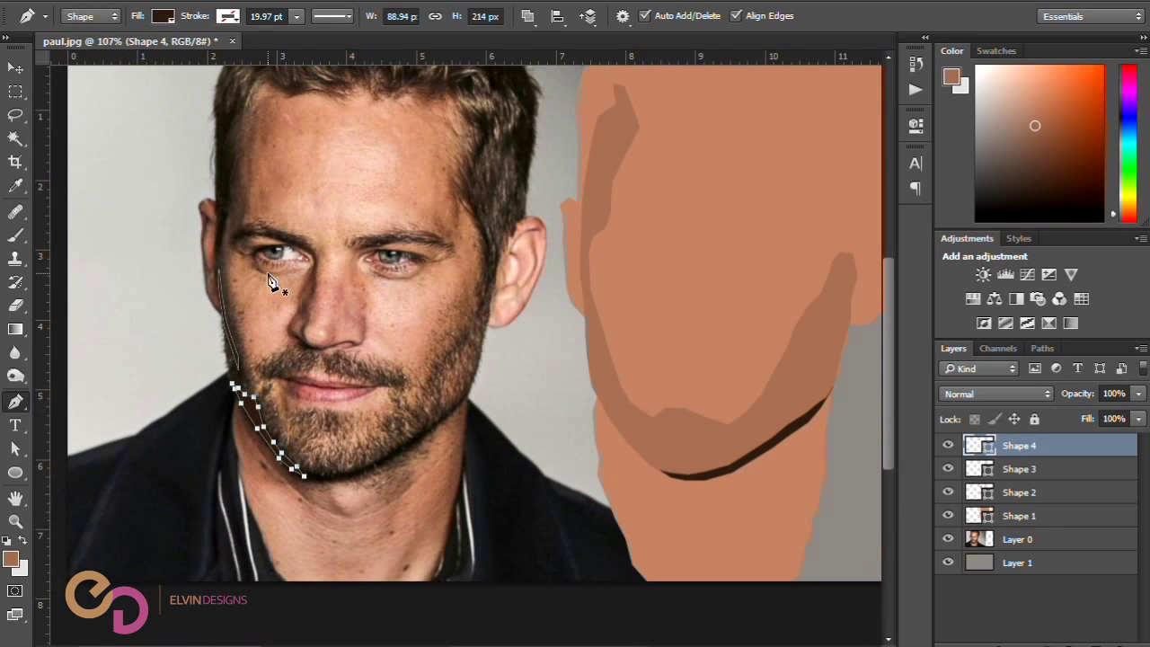
{"action": "left_click", "coordinate": [15, 68]}
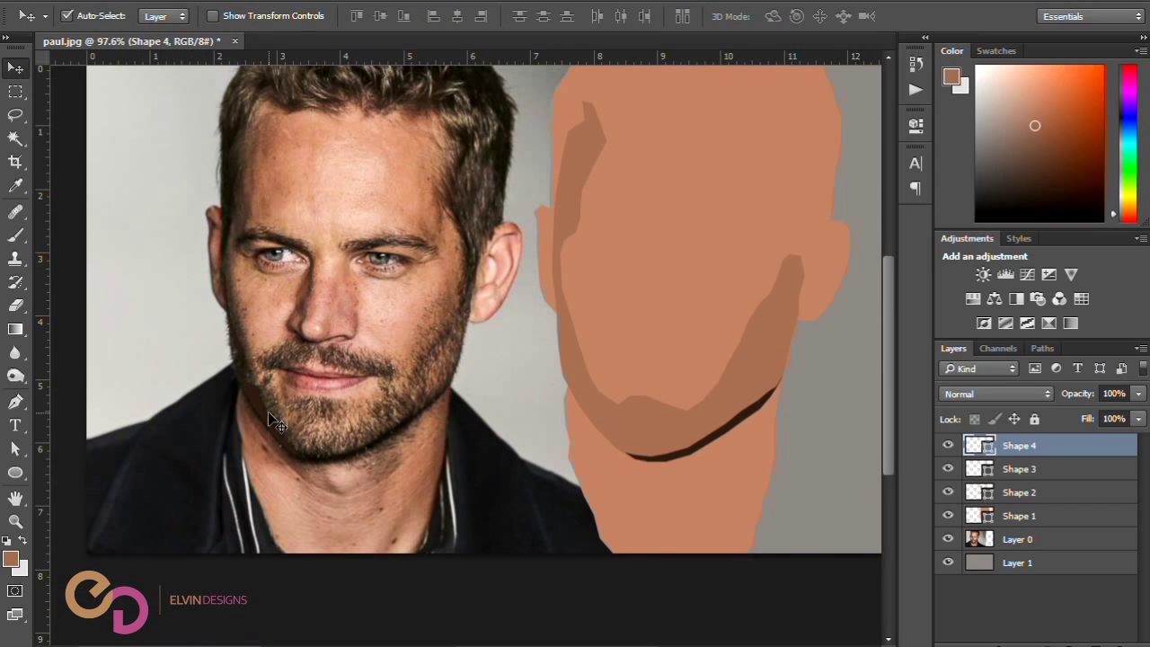
{"action": "left_click_drag", "start_coordinate": [270, 418], "coordinate": [609, 405]}
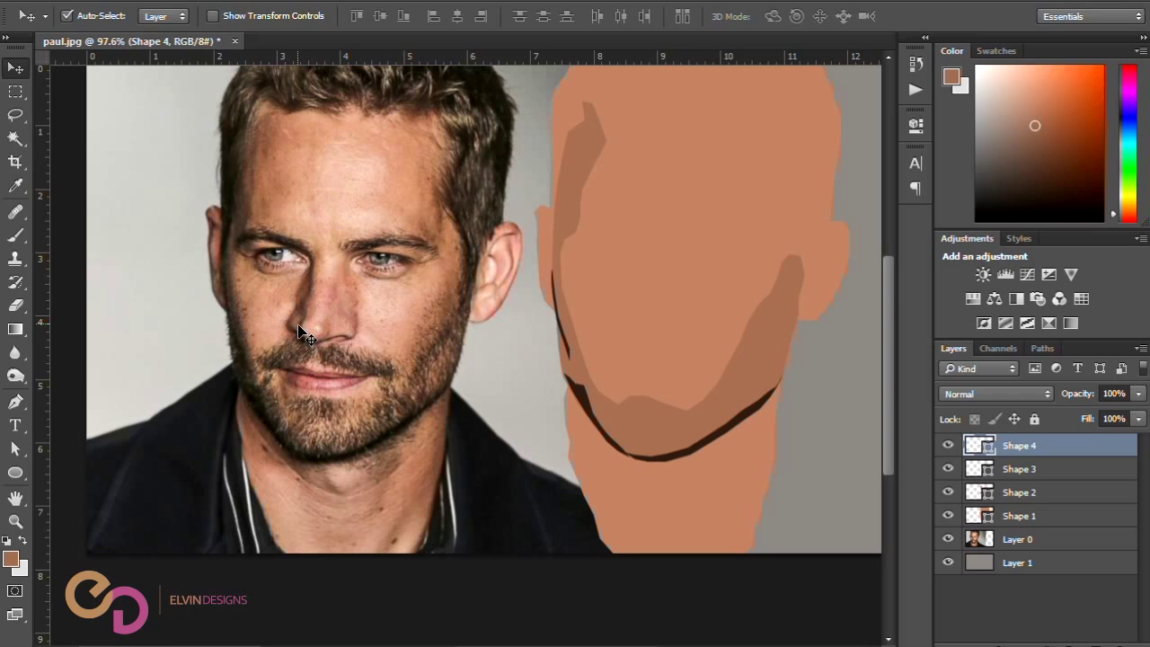
Step: Start a new Pen shape at the inner end of the left eyebrow and trace it down the bridge of the nose
{"action": "scroll", "coordinate": [300, 327], "scroll_direction": "up", "scroll_amount": 5}
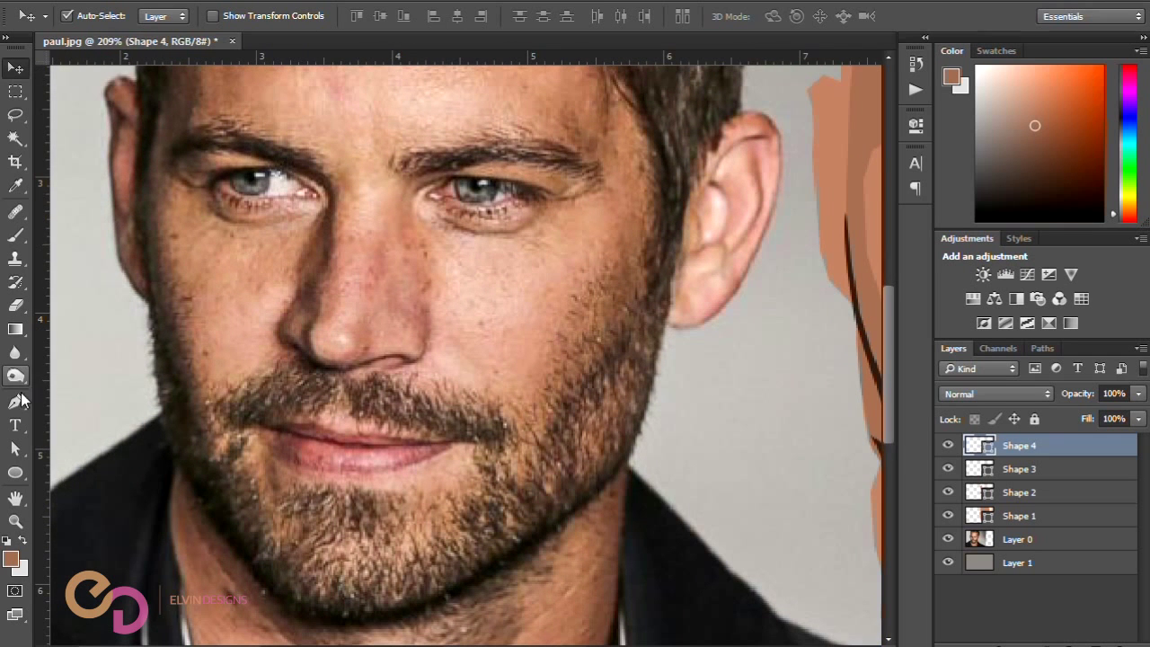
{"action": "left_click", "coordinate": [20, 398]}
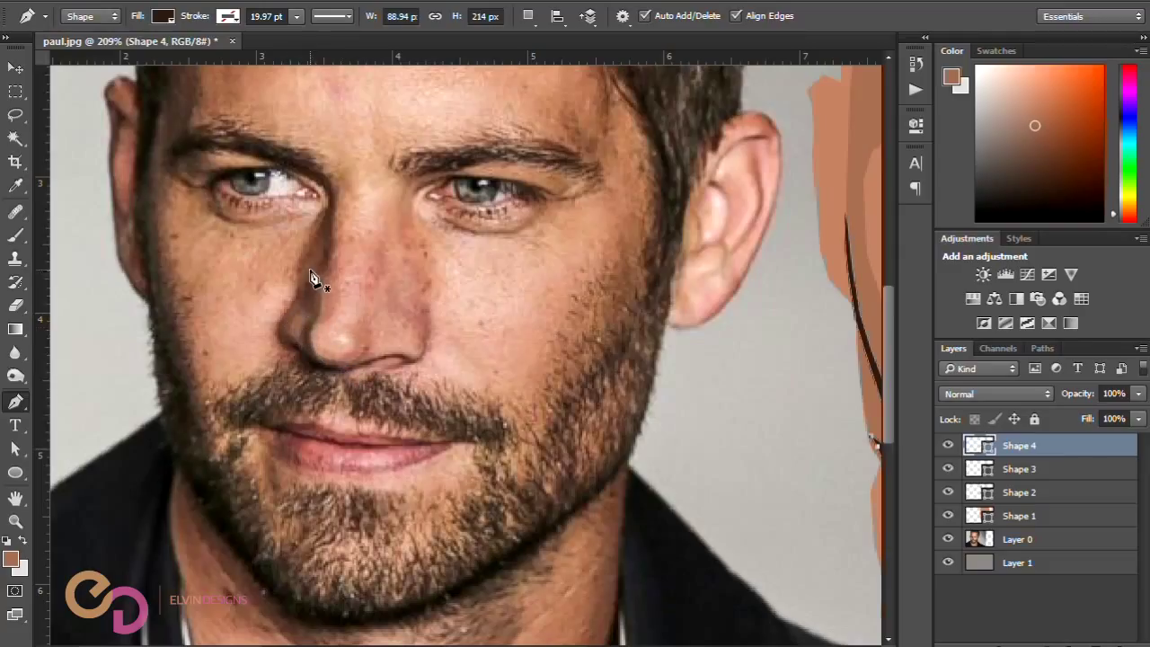
{"action": "left_click", "coordinate": [277, 163]}
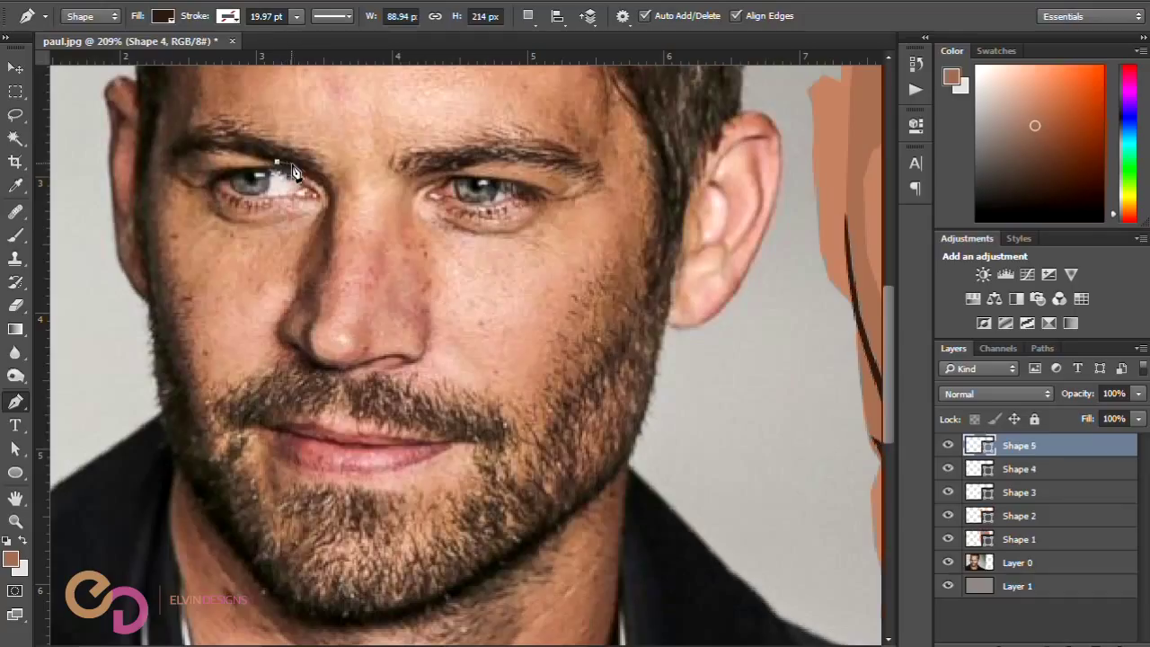
{"action": "left_click", "coordinate": [300, 168]}
{"action": "left_click", "coordinate": [321, 174]}
{"action": "left_click", "coordinate": [334, 231]}
{"action": "left_click", "coordinate": [334, 249]}
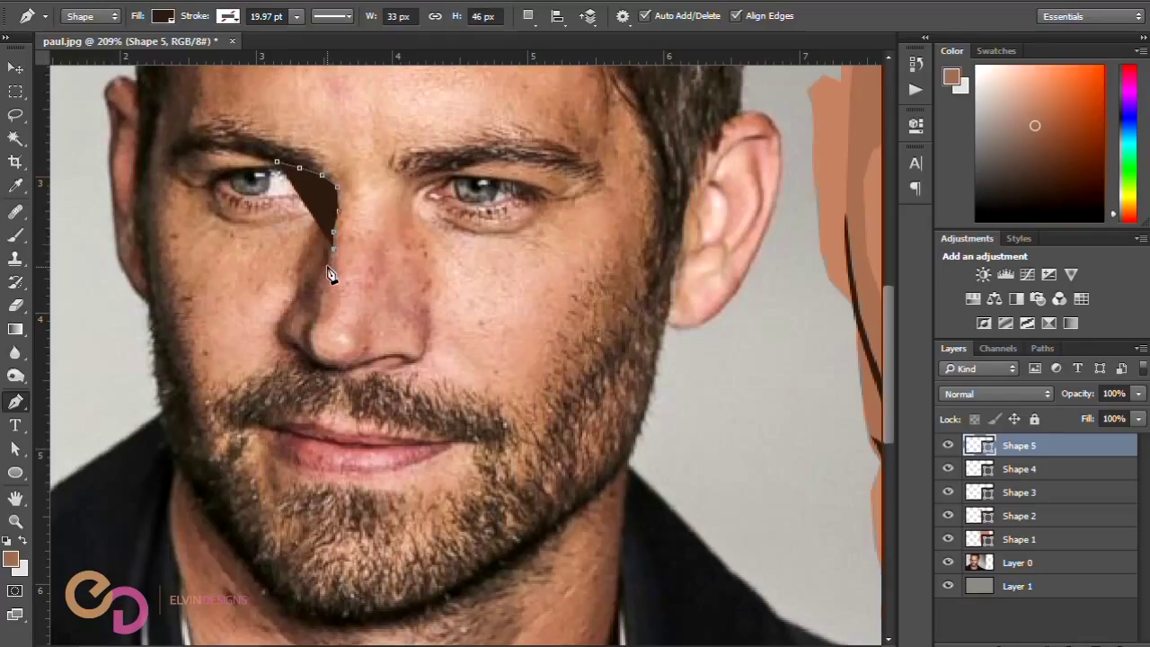
Step: Continue the nose shadow's edge down the side of the nose and around the underside of its tip
{"action": "left_click", "coordinate": [328, 260]}
{"action": "left_click", "coordinate": [330, 272]}
{"action": "left_click", "coordinate": [318, 292]}
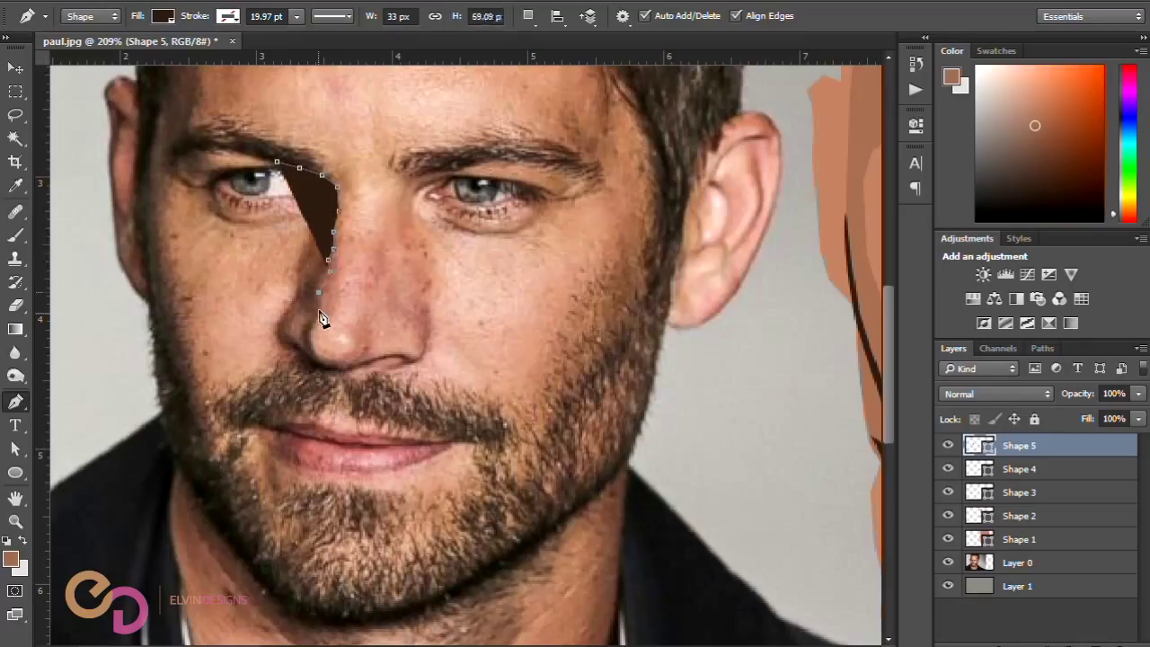
{"action": "left_click", "coordinate": [319, 315]}
{"action": "left_click", "coordinate": [313, 330]}
{"action": "left_click", "coordinate": [315, 358]}
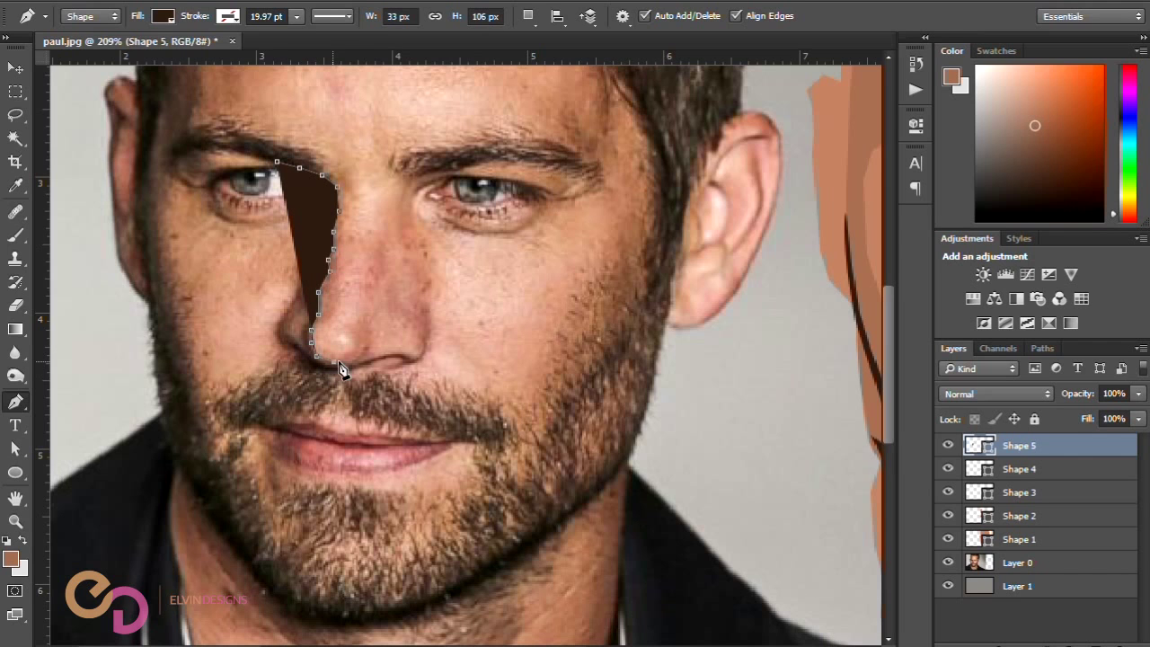
{"action": "left_click", "coordinate": [334, 360]}
{"action": "left_click", "coordinate": [345, 361]}
{"action": "left_click", "coordinate": [355, 357]}
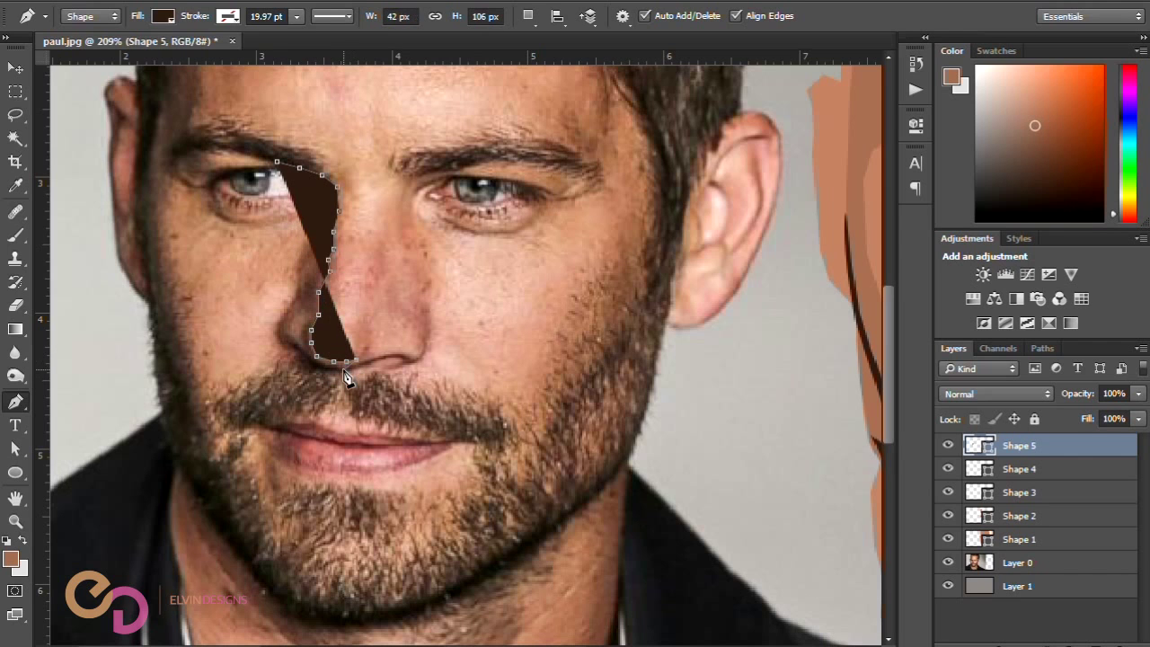
Step: Turn the nose shadow outline back beneath the nose tip and up to the inner side of the left nostril
{"action": "scroll", "coordinate": [342, 378], "scroll_direction": "up", "scroll_amount": 2}
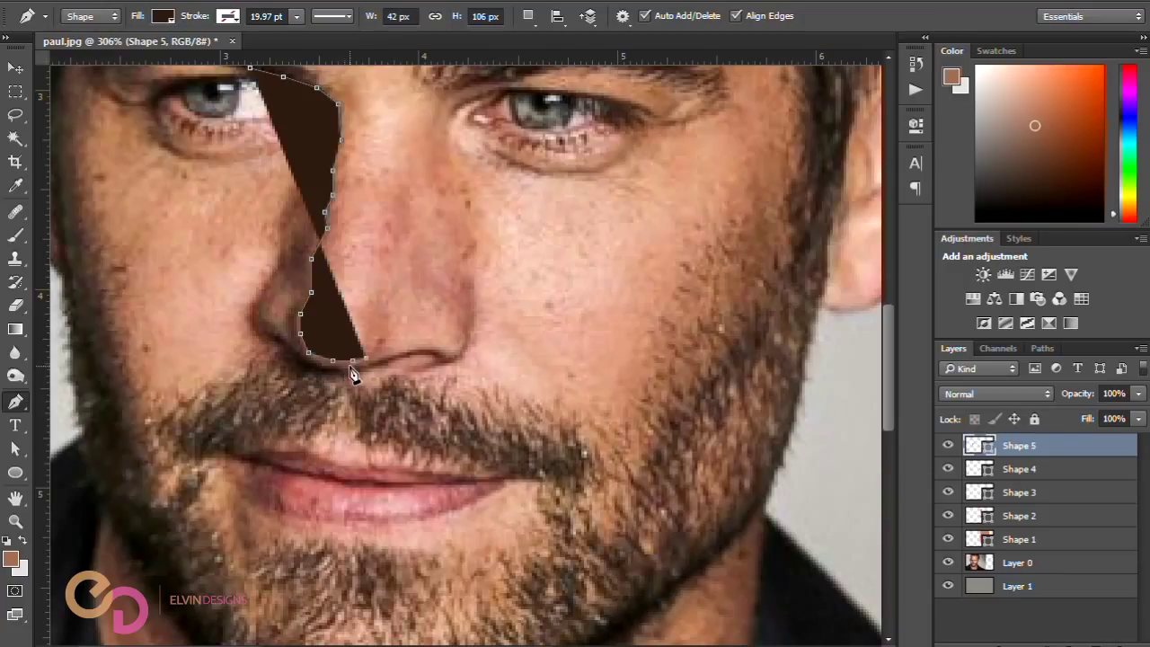
{"action": "left_click", "coordinate": [328, 369]}
{"action": "left_click", "coordinate": [316, 372]}
{"action": "left_click", "coordinate": [314, 365]}
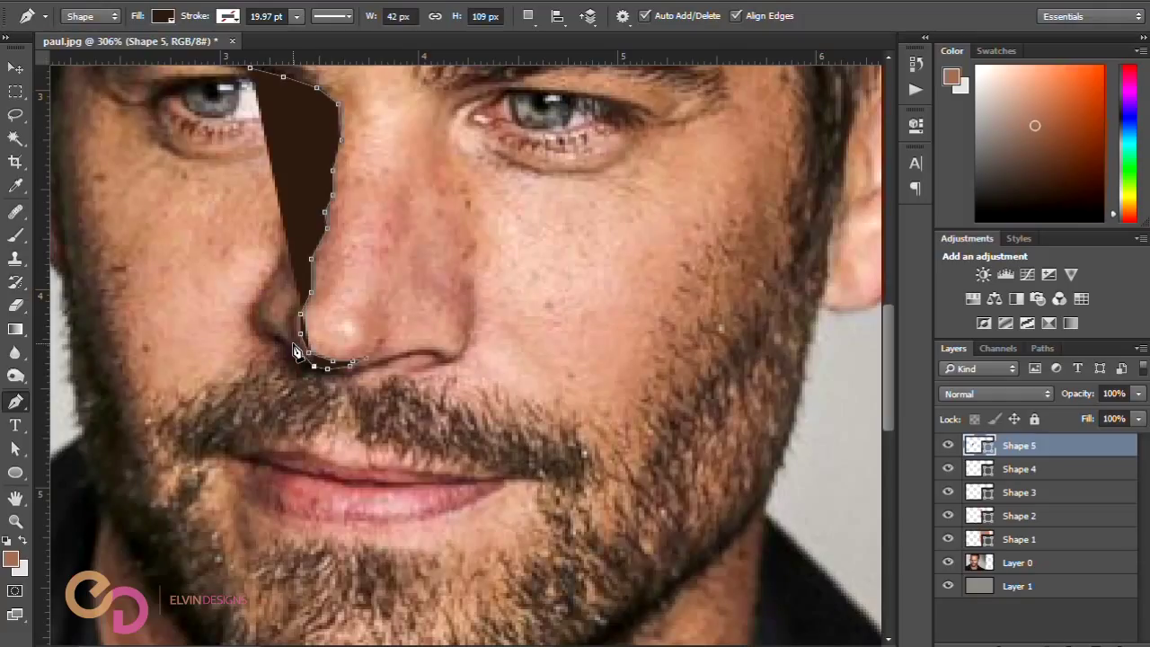
{"action": "left_click", "coordinate": [289, 342]}
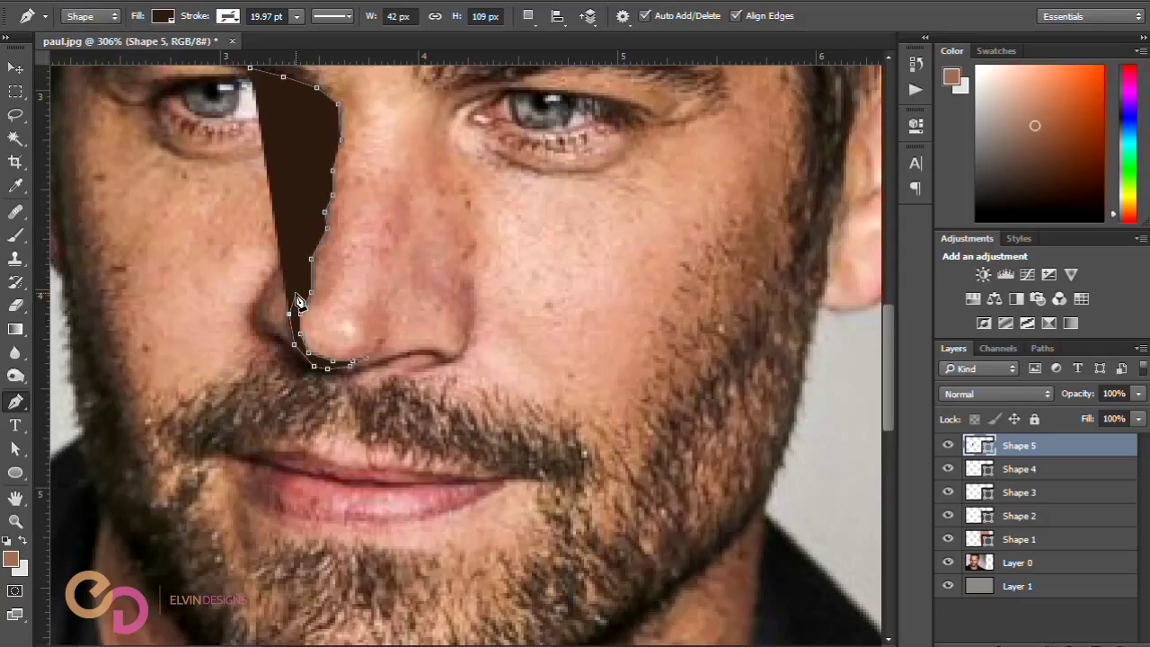
Step: Set the nose shadow layer's opacity to 0% and trace around the left nostril up onto the side of the nose
{"action": "left_click_drag", "start_coordinate": [1074, 396], "coordinate": [929, 393]}
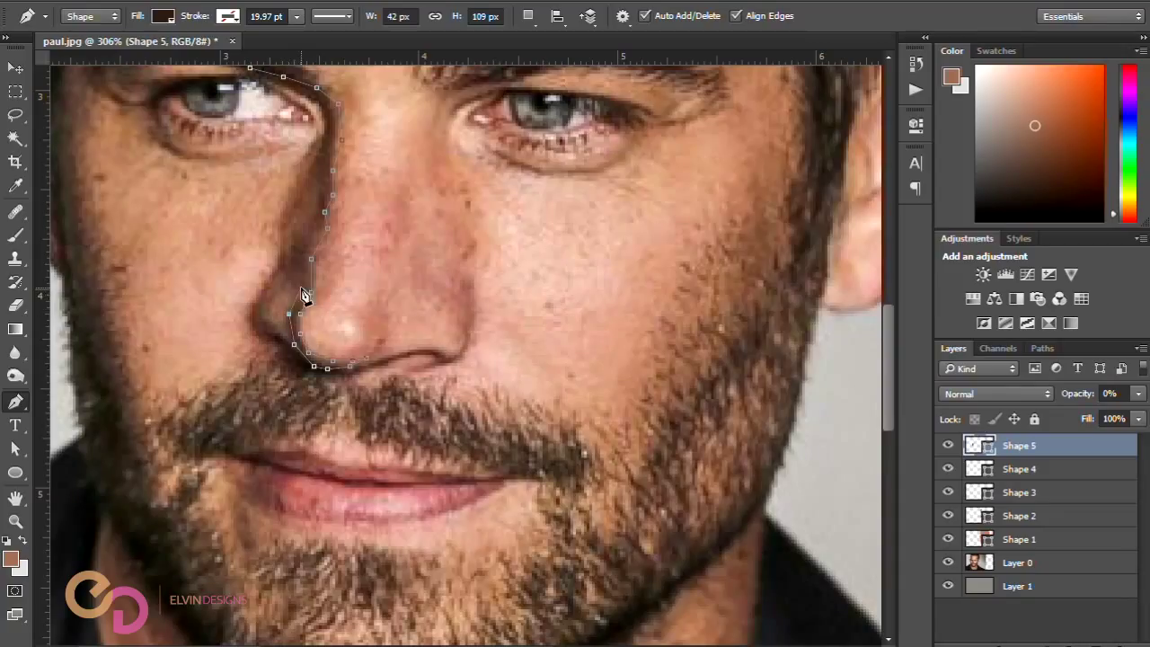
{"action": "left_click", "coordinate": [296, 287]}
{"action": "left_click", "coordinate": [288, 283]}
{"action": "left_click_drag", "start_coordinate": [292, 238], "coordinate": [341, 383]}
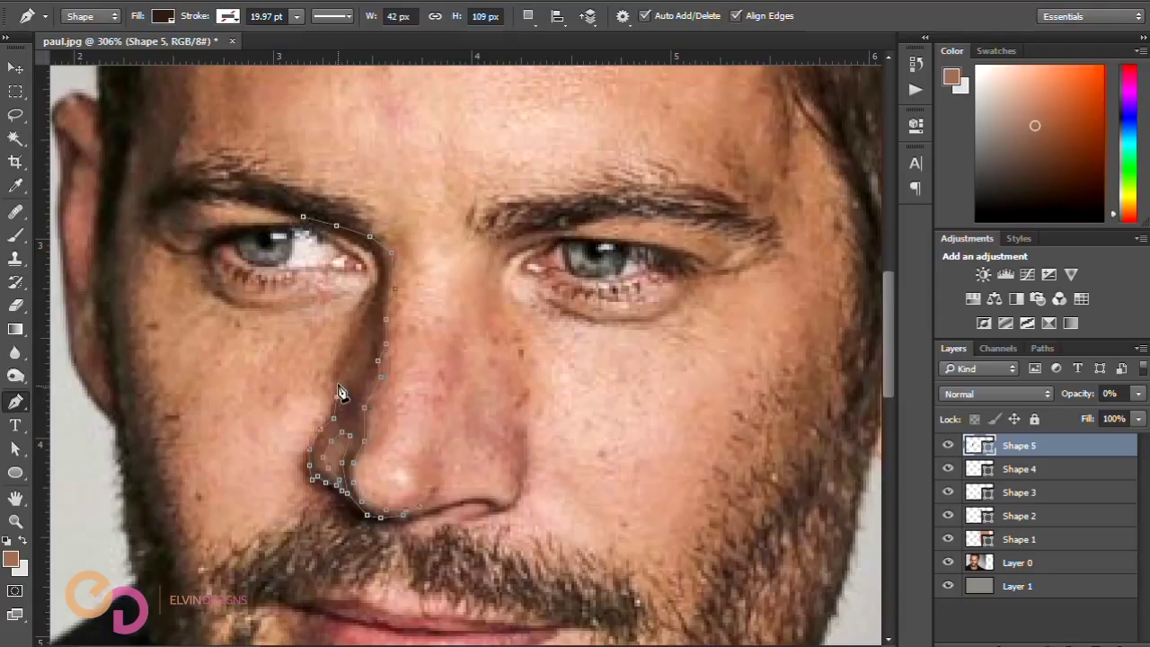
Step: Trace the nose shadow's outer edge up beside the bridge to the inner eye corner and close the shape beneath the eyebrow
{"action": "left_click", "coordinate": [338, 379]}
{"action": "left_click", "coordinate": [345, 360]}
{"action": "left_click", "coordinate": [354, 340]}
{"action": "left_click_drag", "start_coordinate": [364, 322], "coordinate": [376, 276]}
Step: Select the nose shadow shape's layer again and set its opacity to 95%
{"action": "scroll", "coordinate": [545, 281], "scroll_direction": "down", "scroll_amount": 2}
{"action": "scroll", "coordinate": [545, 280], "scroll_direction": "down", "scroll_amount": 3}
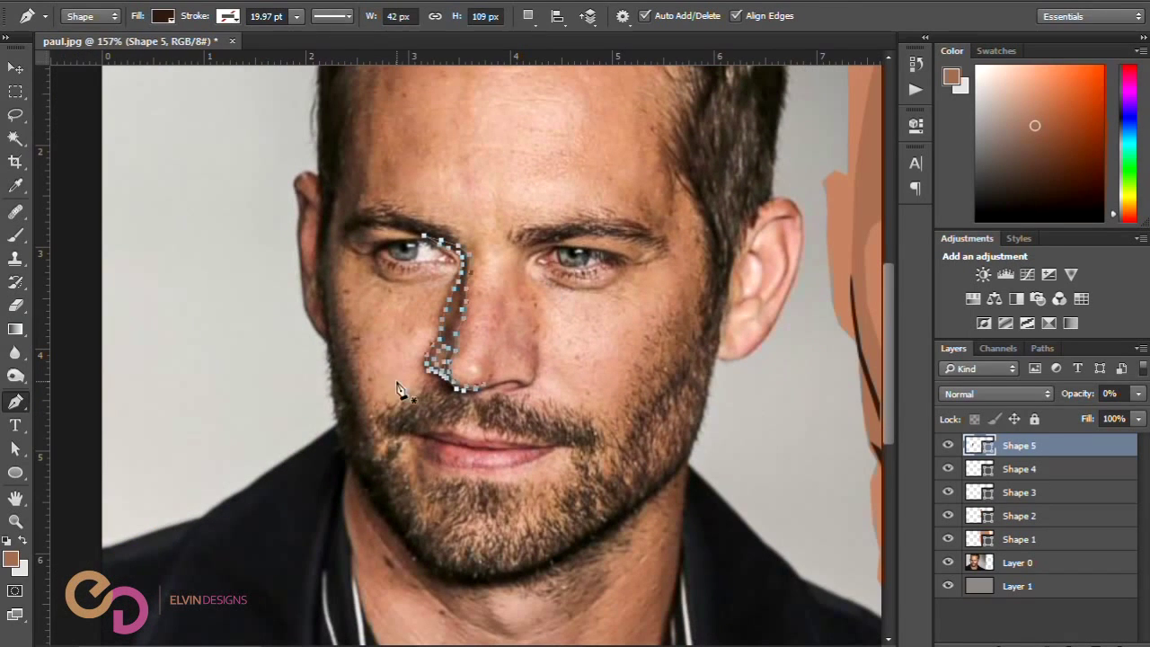
{"action": "left_click", "coordinate": [15, 68]}
{"action": "left_click", "coordinate": [226, 356]}
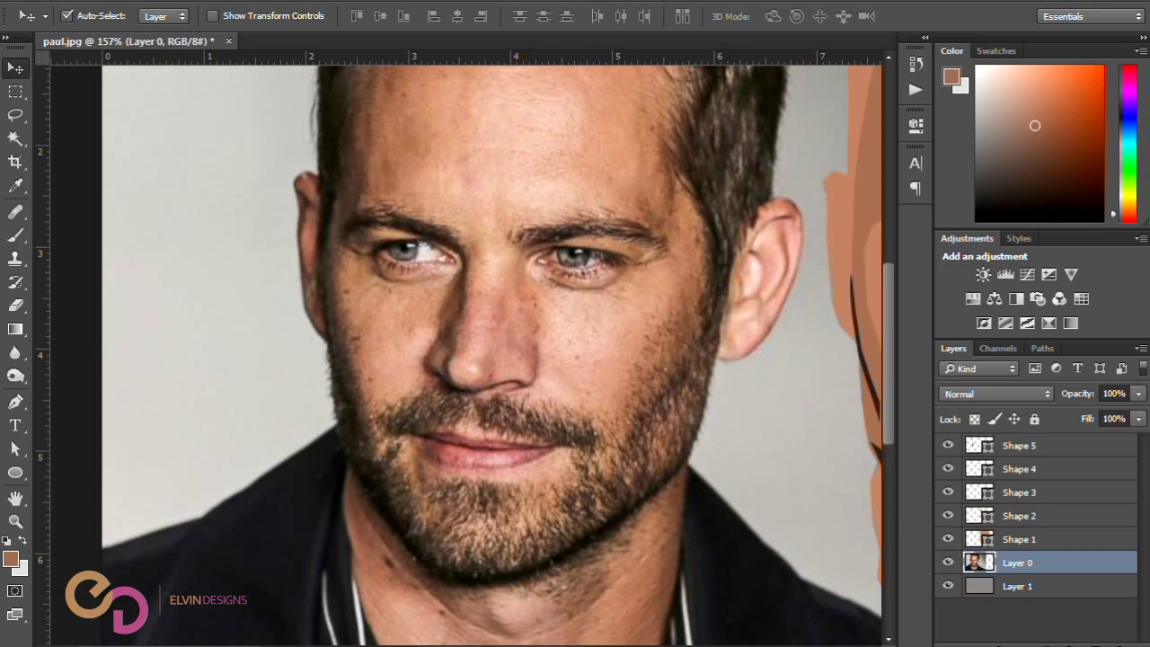
{"action": "scroll", "coordinate": [465, 356], "scroll_direction": "right", "scroll_amount": 3}
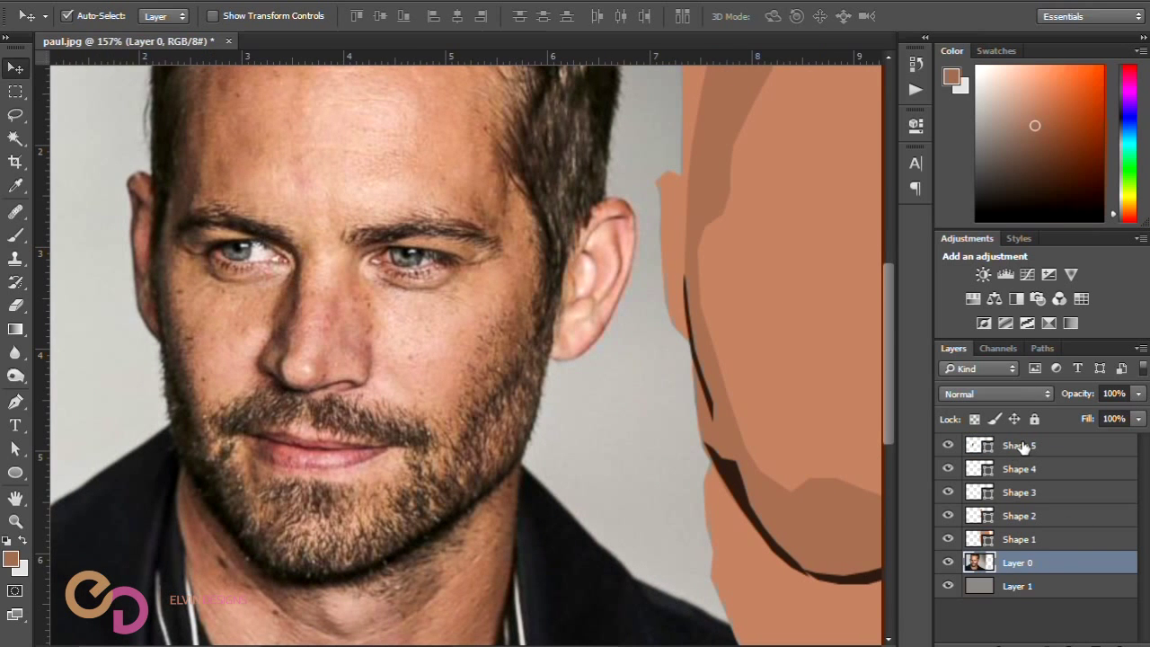
{"action": "left_click", "coordinate": [1022, 447]}
{"action": "left_click_drag", "start_coordinate": [1063, 398], "coordinate": [1114, 398]}
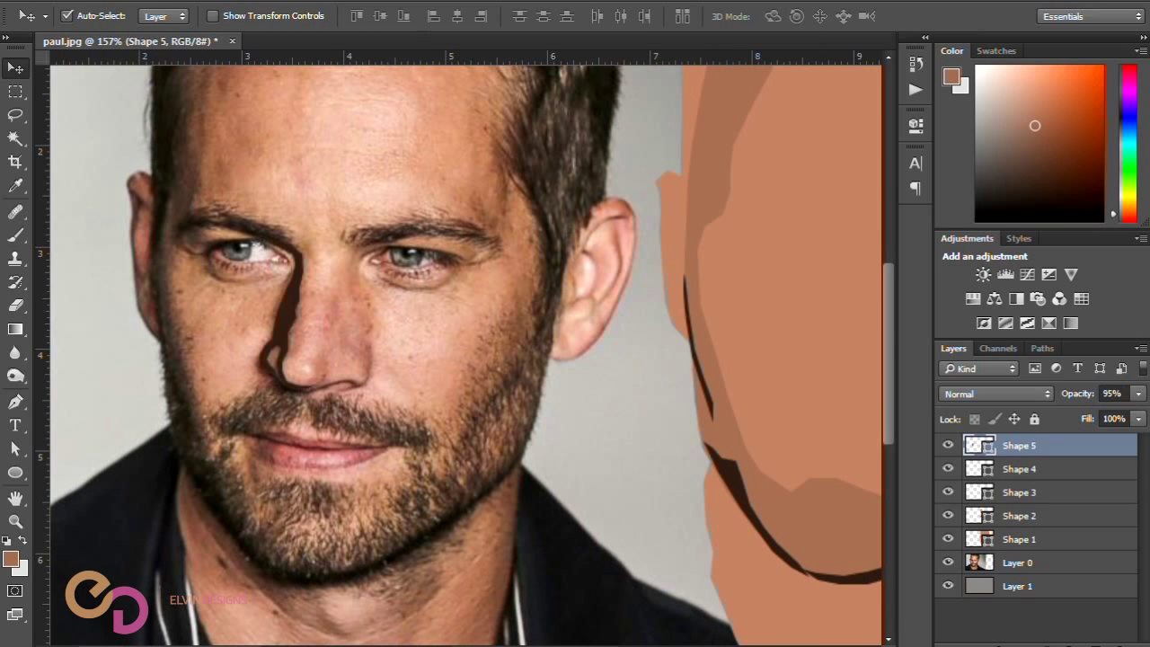
Step: Try moving the nose shadow shape onto the vector face, and undo back to its place on the photo
{"action": "left_click_drag", "start_coordinate": [291, 349], "coordinate": [840, 331]}
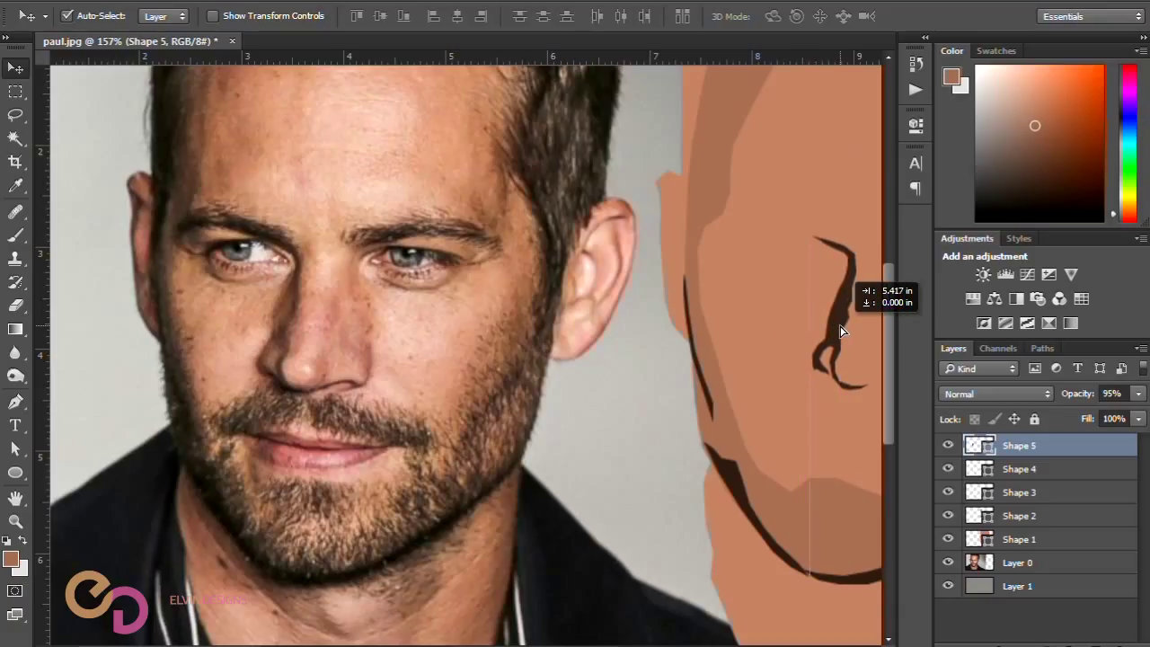
{"action": "mouse_move", "coordinate": [841, 332]}
{"action": "left_mouse_down"}
{"action": "mouse_move", "coordinate": [280, 319]}
{"action": "mouse_move", "coordinate": [825, 316]}
{"action": "mouse_move", "coordinate": [392, 302]}
{"action": "left_mouse_up"}
{"action": "key", "text": "ctrl+z"}
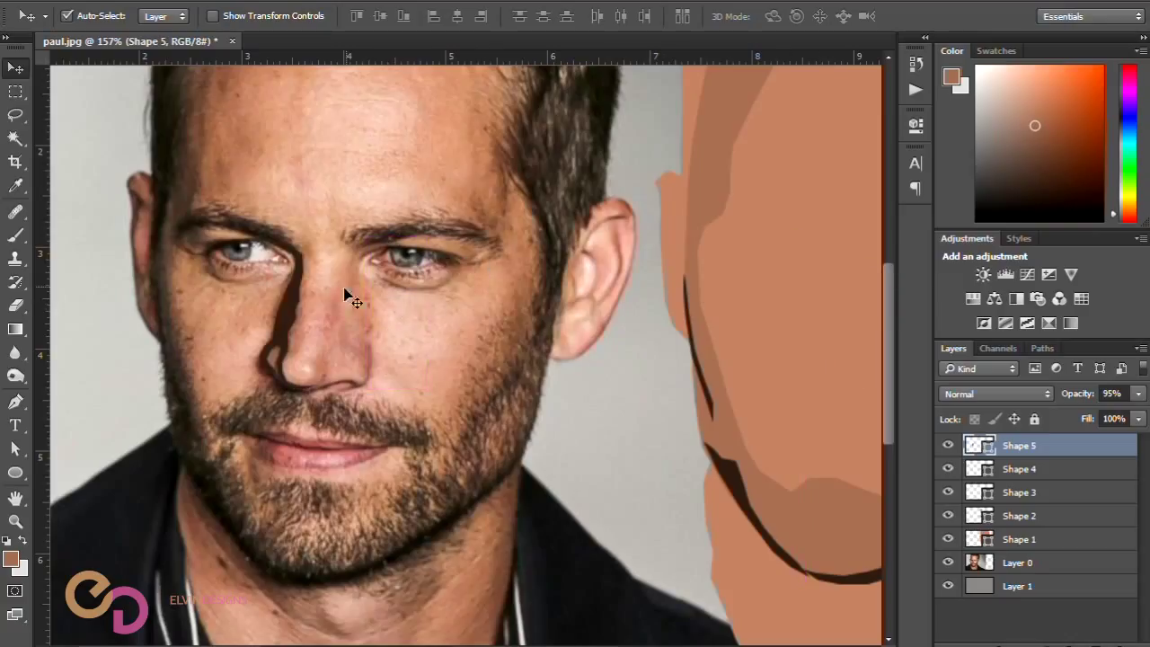
Step: Set the nose shadow layer's opacity to 0% and set the Pen tool to combine new paths with that shape
{"action": "scroll", "coordinate": [465, 356], "scroll_direction": "left", "scroll_amount": 3}
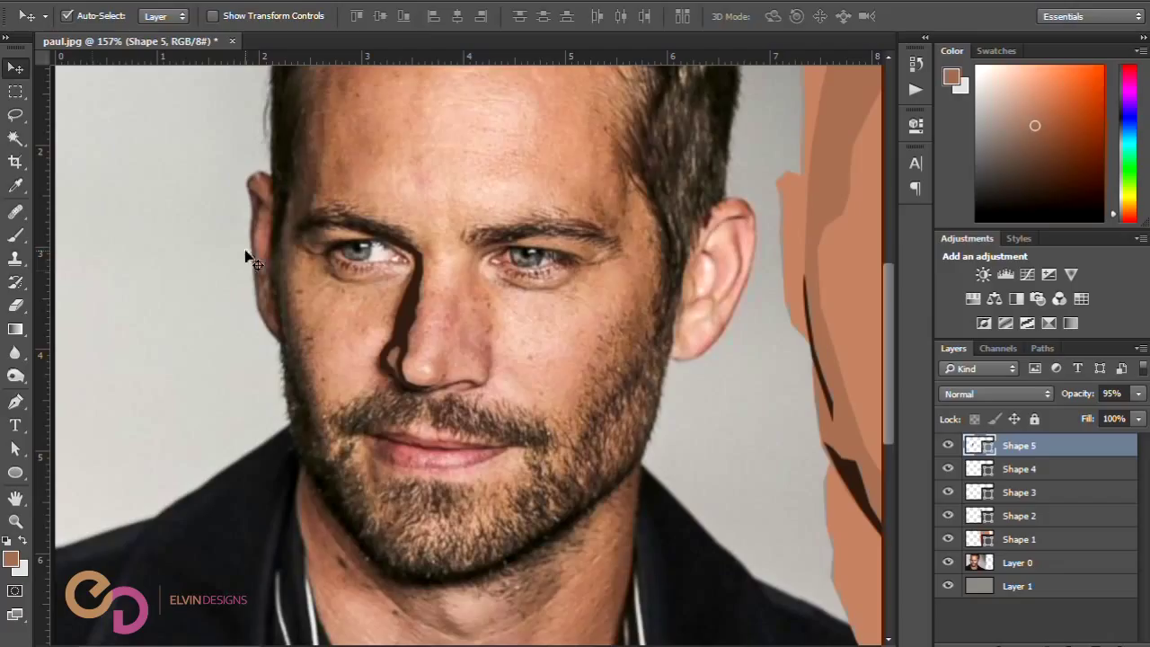
{"action": "left_click", "coordinate": [15, 402]}
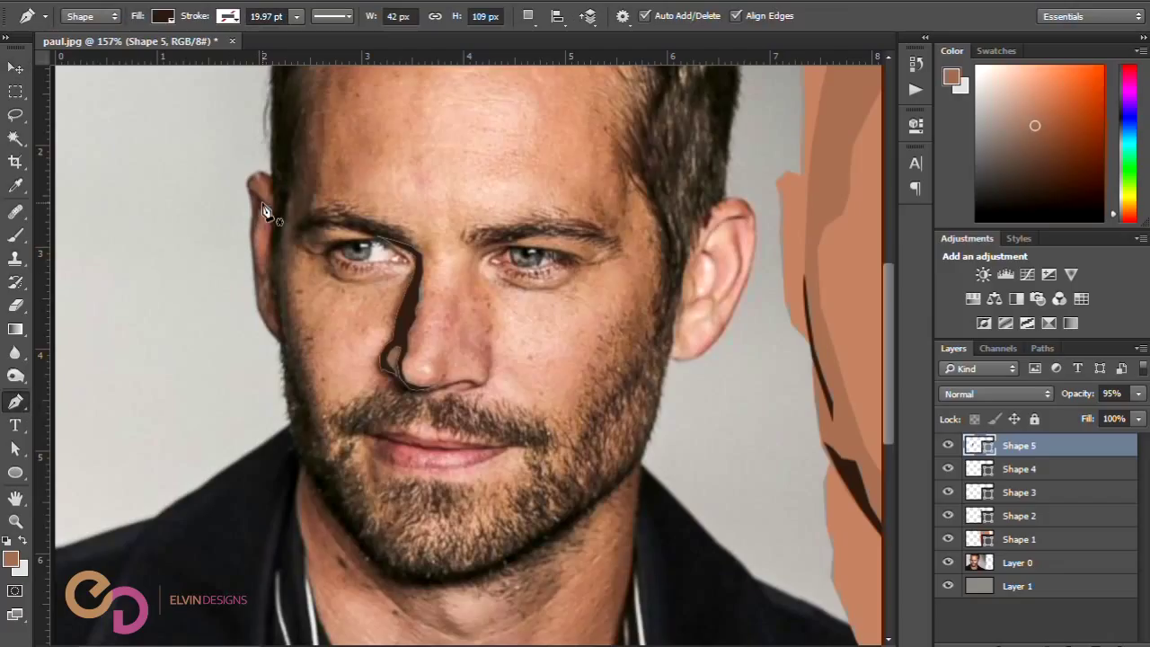
{"action": "scroll", "coordinate": [261, 225], "scroll_direction": "up", "scroll_amount": 1}
{"action": "scroll", "coordinate": [260, 225], "scroll_direction": "up", "scroll_amount": 2}
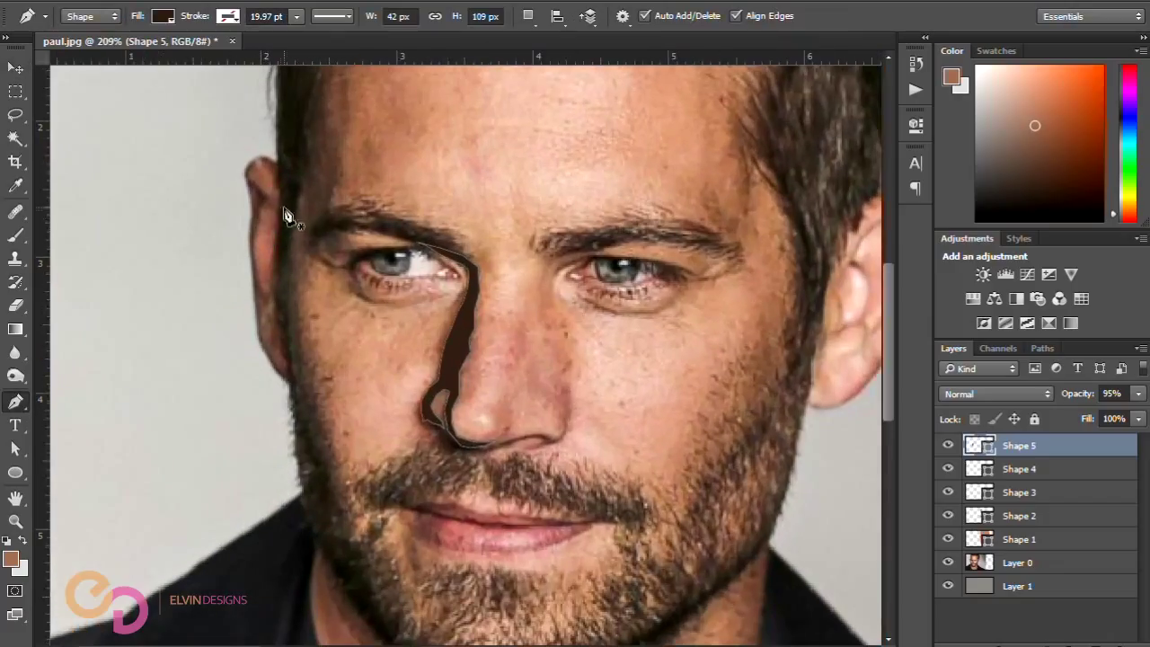
{"action": "left_click_drag", "start_coordinate": [1081, 397], "coordinate": [899, 385]}
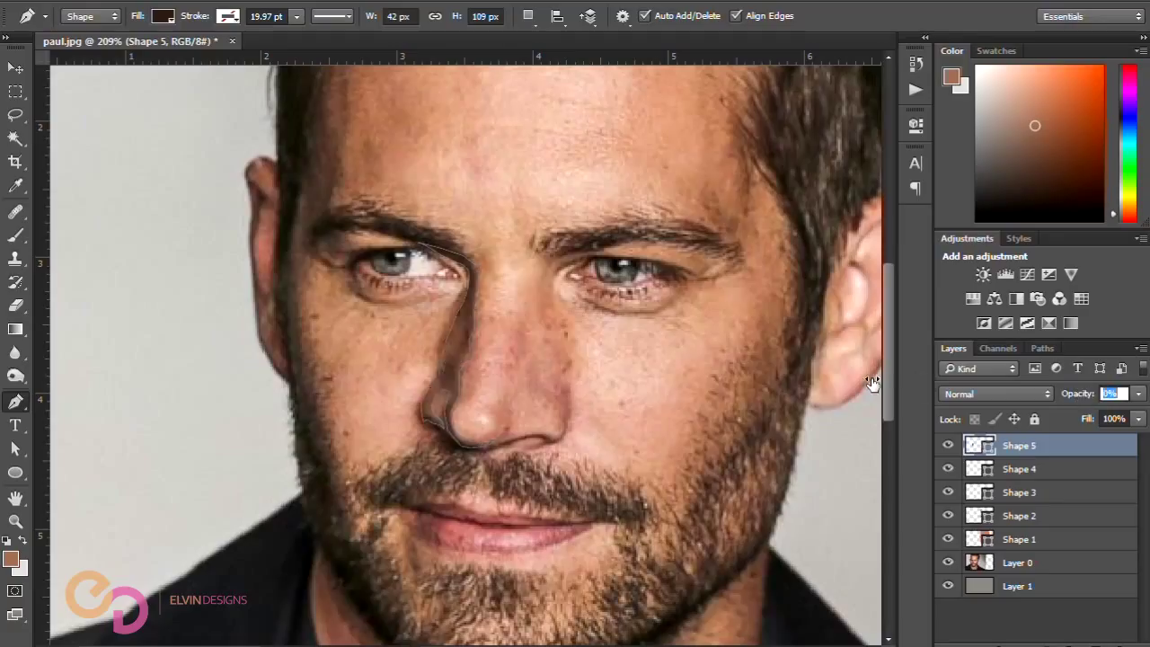
{"action": "left_click", "coordinate": [527, 15]}
{"action": "left_click", "coordinate": [559, 56]}
Step: Trace the inner edge of the left ear's shadow in the photo, from the ear's top down toward the lobe
{"action": "left_click", "coordinate": [250, 180]}
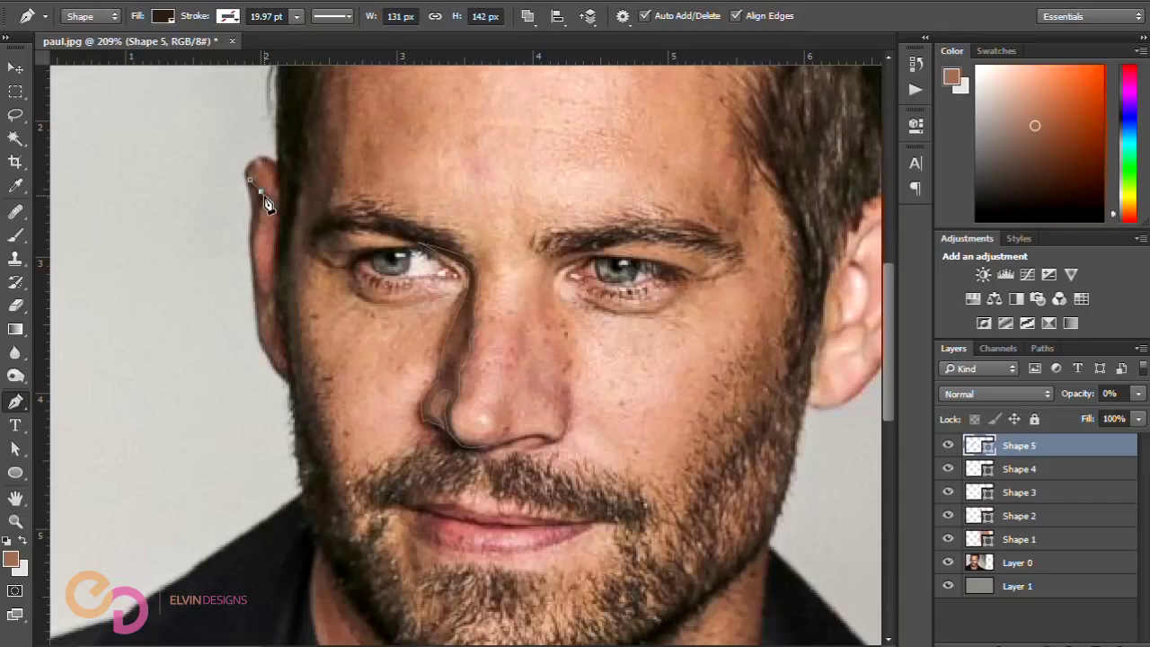
{"action": "left_click", "coordinate": [264, 199]}
{"action": "left_click", "coordinate": [259, 217]}
{"action": "left_click", "coordinate": [254, 235]}
{"action": "left_click", "coordinate": [253, 254]}
{"action": "left_click", "coordinate": [257, 280]}
{"action": "left_click", "coordinate": [269, 295]}
{"action": "left_click", "coordinate": [272, 310]}
{"action": "left_click", "coordinate": [281, 328]}
{"action": "left_click", "coordinate": [281, 343]}
{"action": "left_click", "coordinate": [287, 354]}
{"action": "left_click", "coordinate": [287, 367]}
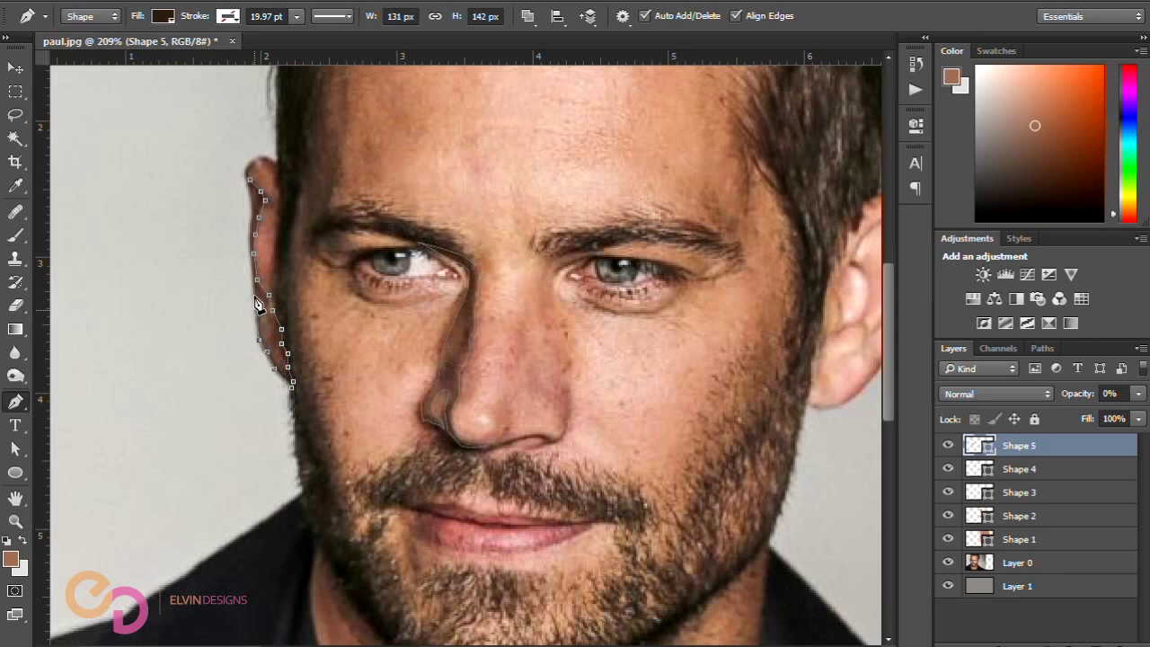
Step: Trace the ear's outer edge back up, go around its top rim and close the ear shadow shape
{"action": "left_click", "coordinate": [254, 265]}
{"action": "scroll", "coordinate": [263, 286], "scroll_direction": "up", "scroll_amount": 4}
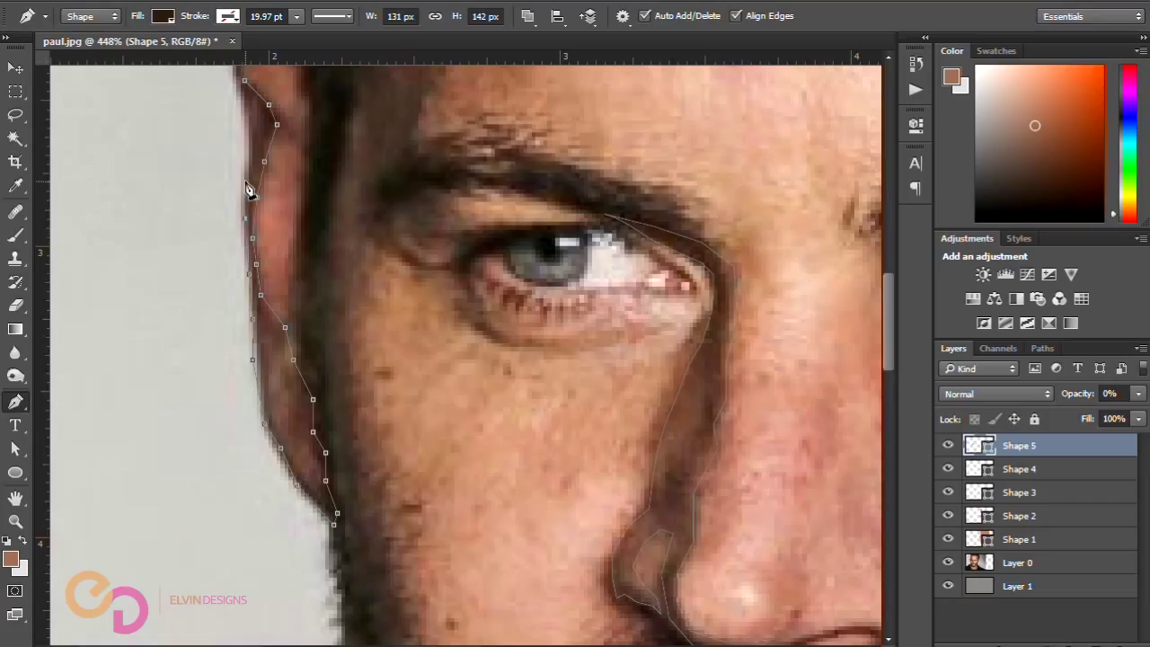
{"action": "left_click", "coordinate": [242, 115]}
{"action": "left_click_drag", "start_coordinate": [262, 111], "coordinate": [301, 262]}
{"action": "left_click", "coordinate": [274, 229]}
{"action": "left_click", "coordinate": [279, 199]}
{"action": "left_click", "coordinate": [299, 188]}
{"action": "left_click", "coordinate": [328, 192]}
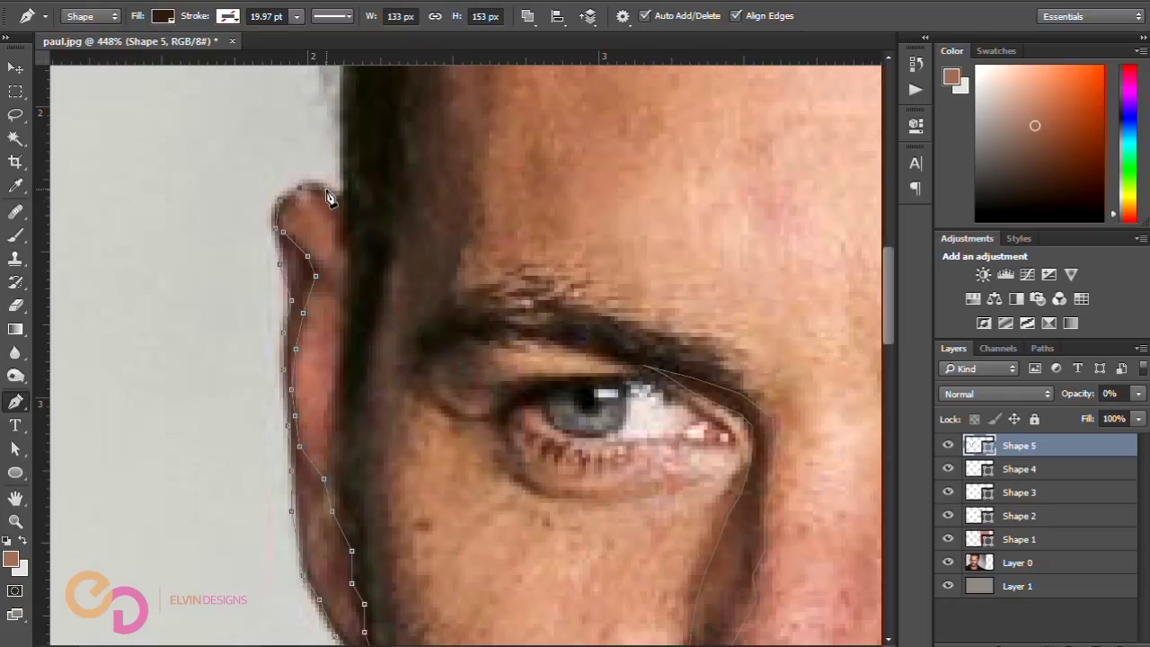
{"action": "left_click", "coordinate": [303, 195]}
{"action": "left_click", "coordinate": [296, 204]}
{"action": "left_click", "coordinate": [288, 220]}
{"action": "left_click", "coordinate": [290, 234]}
Step: Select the layer with the nose and ear shadows again and set its opacity to 53%
{"action": "scroll", "coordinate": [350, 216], "scroll_direction": "down", "scroll_amount": 5}
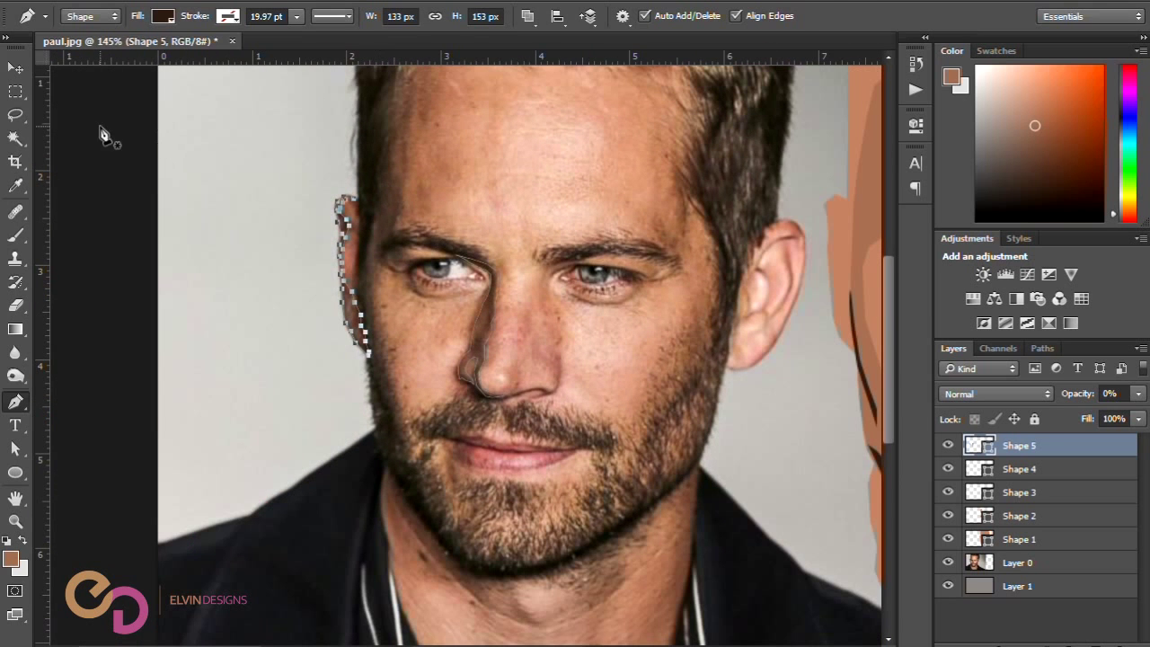
{"action": "left_click", "coordinate": [15, 67]}
{"action": "left_click", "coordinate": [297, 333]}
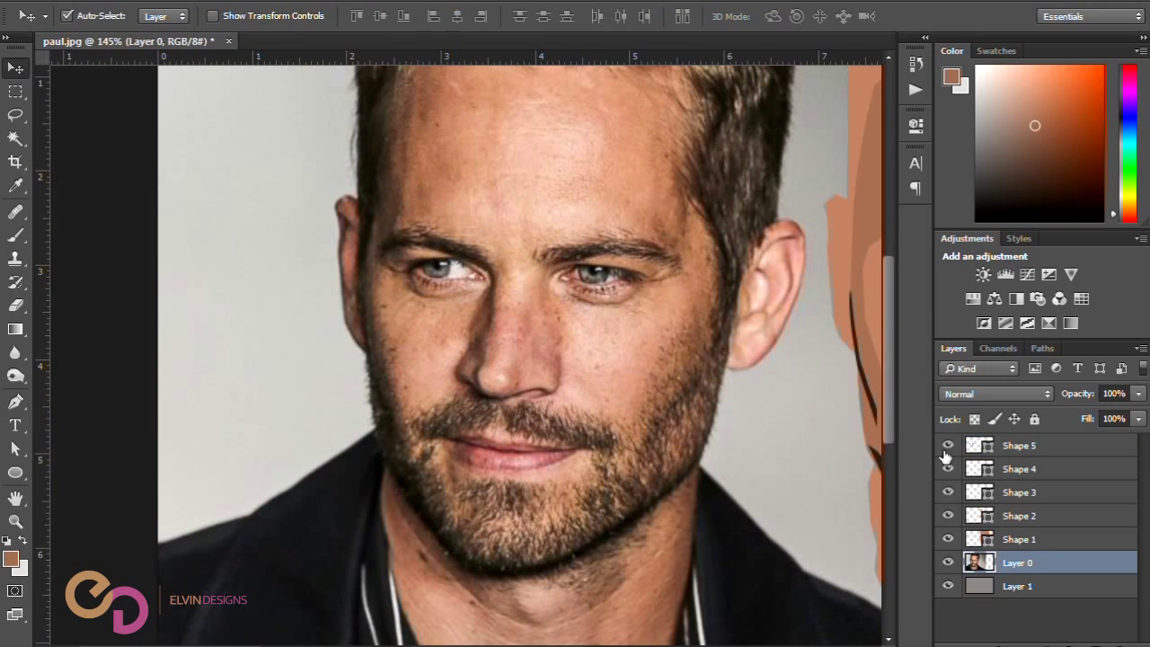
{"action": "left_click", "coordinate": [1025, 446]}
{"action": "left_click_drag", "start_coordinate": [1079, 395], "coordinate": [1126, 395]}
{"action": "scroll", "coordinate": [641, 445], "scroll_direction": "right", "scroll_amount": 3}
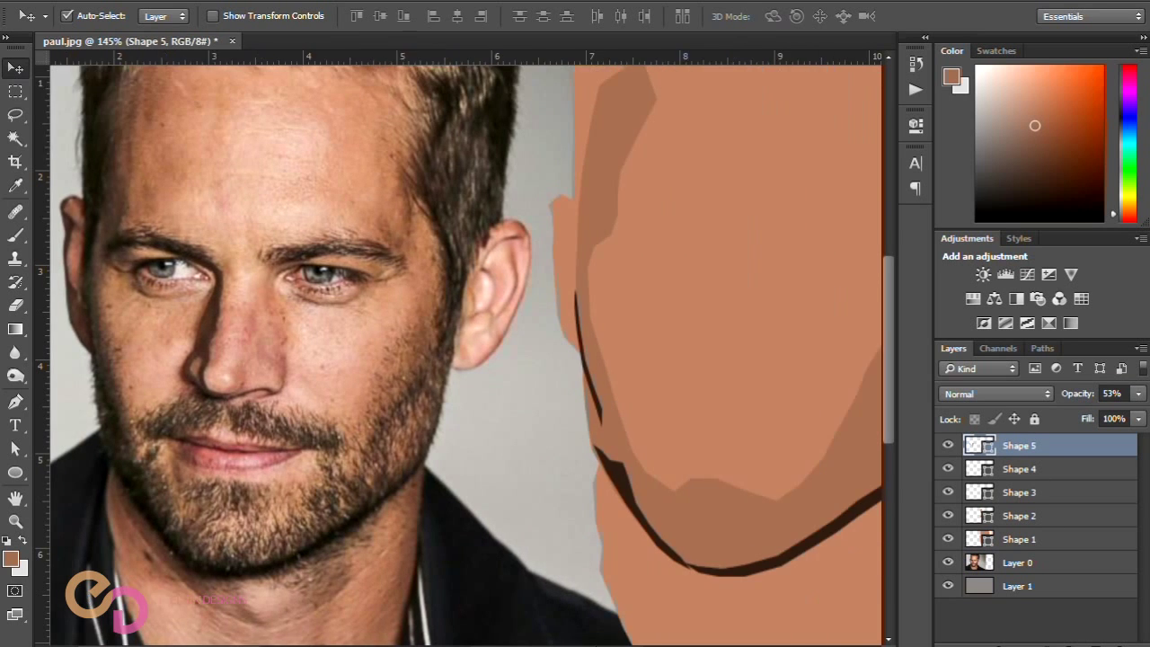
Step: Move the nose and ear shadows from the photo onto the vector face and nudge them sideways to align with the ear
{"action": "scroll", "coordinate": [520, 446], "scroll_direction": "left", "scroll_amount": 1}
{"action": "scroll", "coordinate": [520, 445], "scroll_direction": "up", "scroll_amount": 1}
{"action": "key", "text": "ctrl+0"}
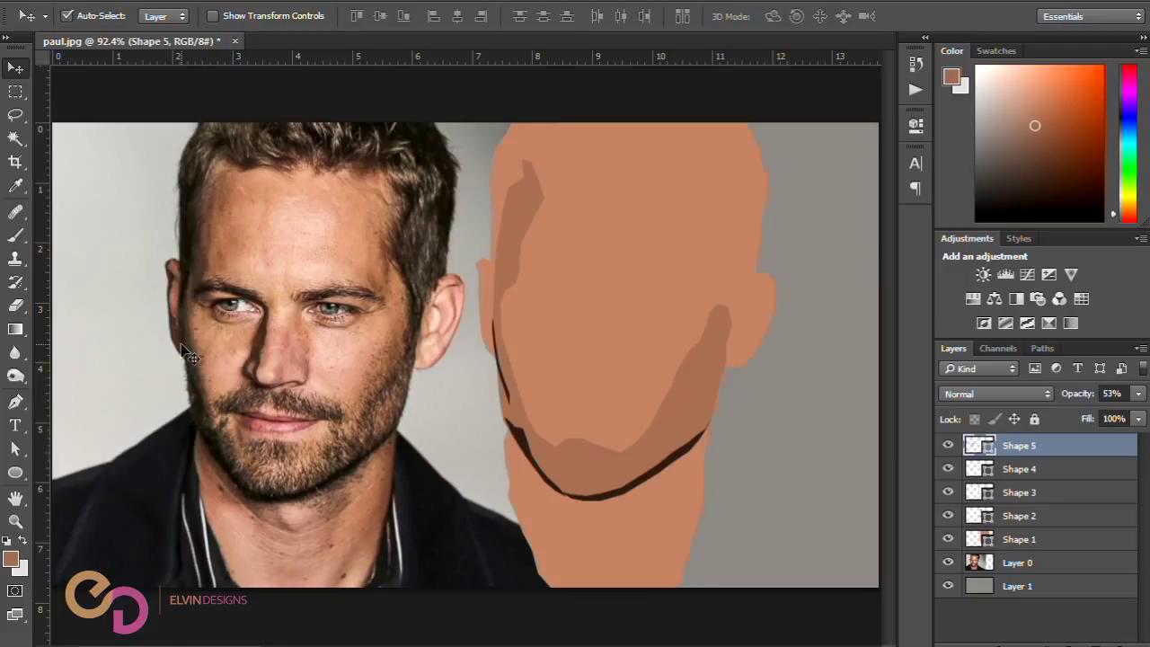
{"action": "left_click_drag", "start_coordinate": [184, 352], "coordinate": [501, 344]}
{"action": "left_click_drag", "start_coordinate": [177, 327], "coordinate": [480, 329]}
{"action": "key", "text": "ctrl+z"}
{"action": "key", "text": "Right"}
{"action": "key", "text": "Right"}
{"action": "key", "text": "Right"}
{"action": "key", "text": "Right"}
{"action": "key", "text": "Right"}
{"action": "key", "text": "Right"}
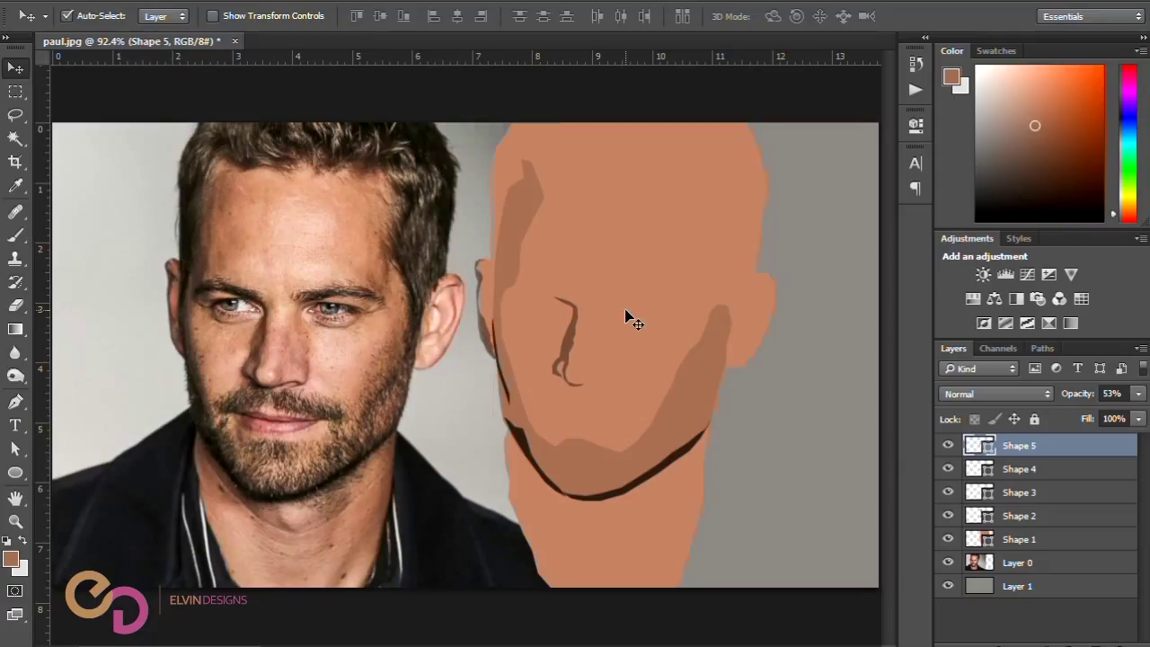
{"action": "key", "text": "Left"}
{"action": "key", "text": "Left"}
{"action": "key", "text": "Left"}
{"action": "key", "text": "Left"}
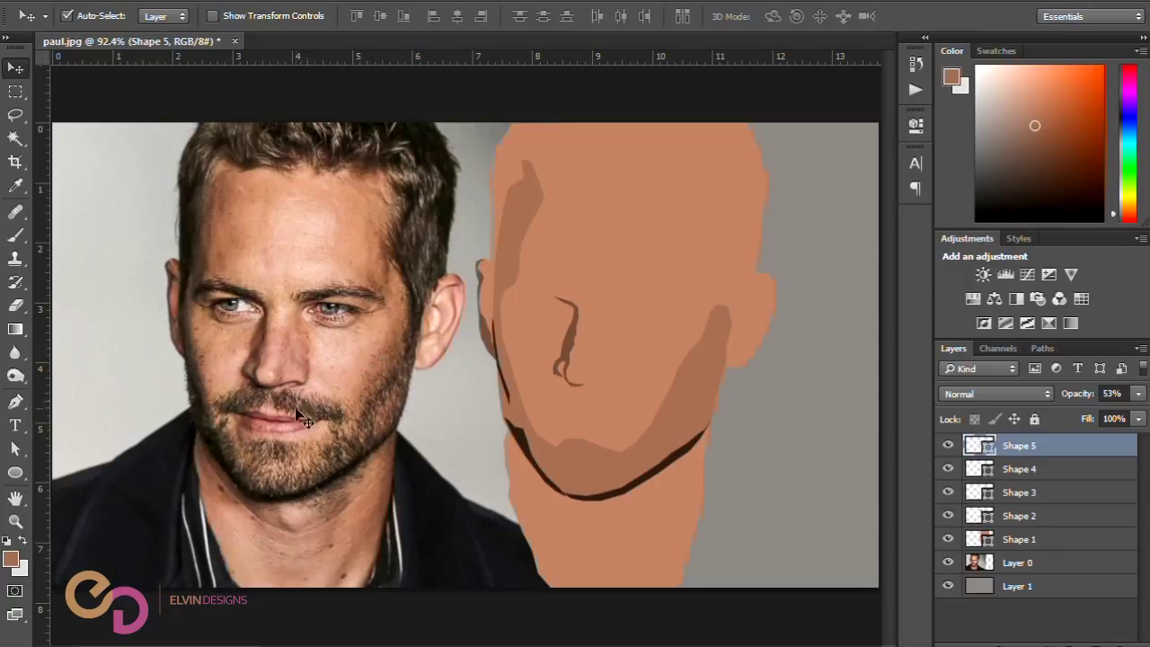
Step: Set the nose and ear shadow layer's opacity to 100%
{"action": "scroll", "coordinate": [255, 397], "scroll_direction": "up", "scroll_amount": 3}
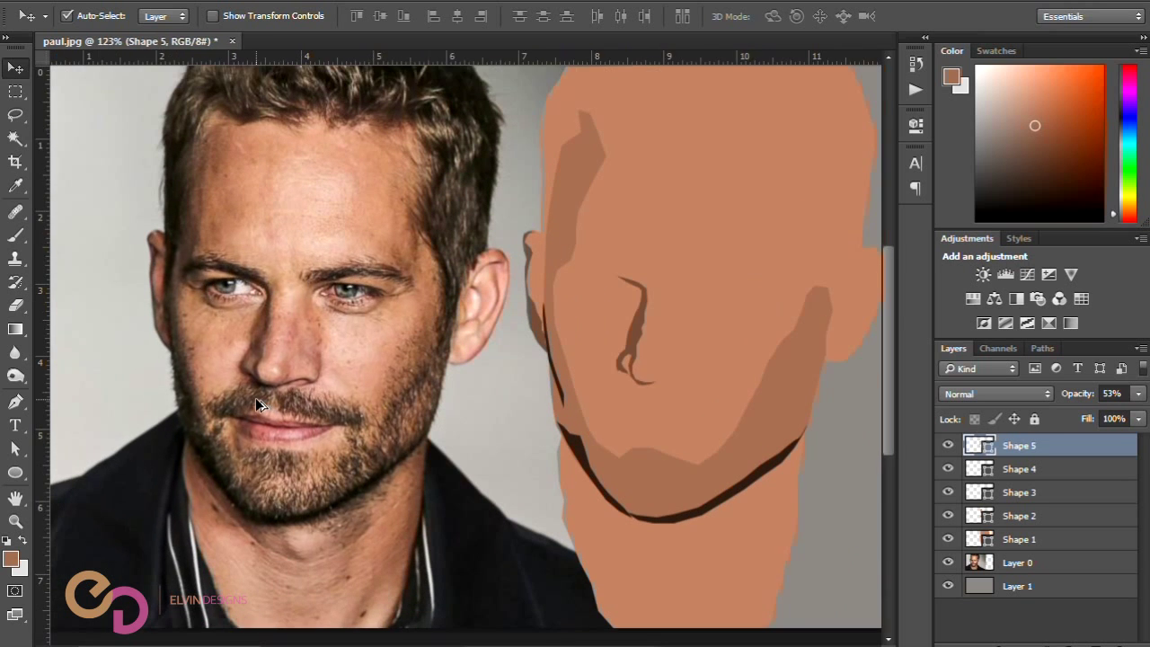
{"action": "scroll", "coordinate": [262, 392], "scroll_direction": "up", "scroll_amount": 2}
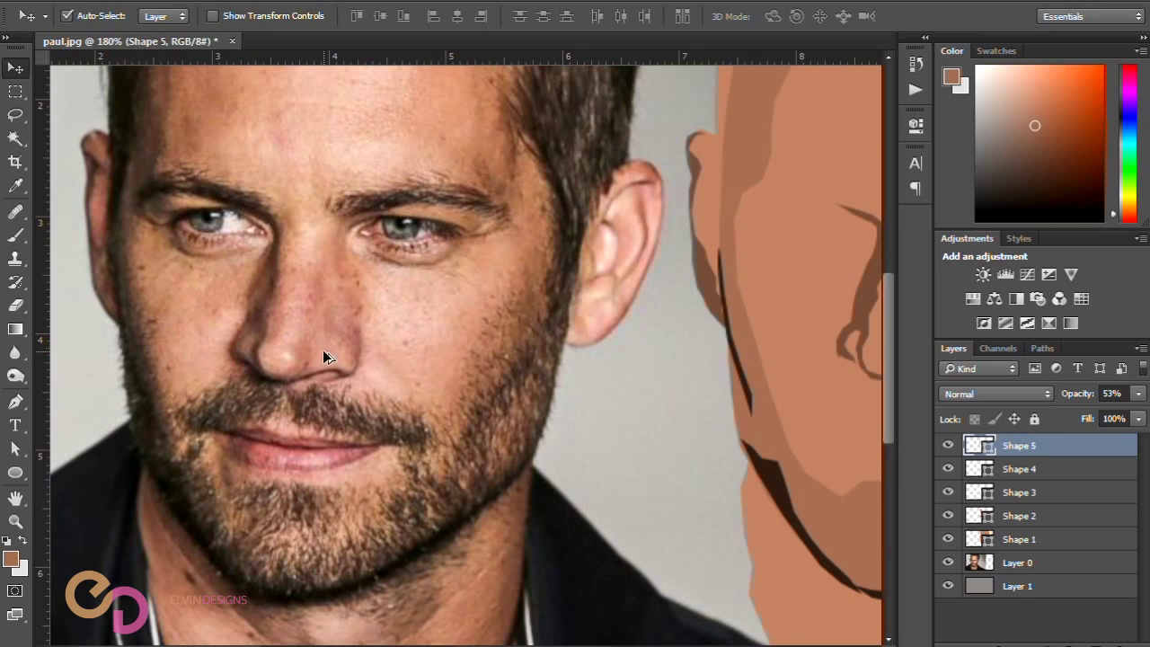
{"action": "scroll", "coordinate": [318, 371], "scroll_direction": "up", "scroll_amount": 1}
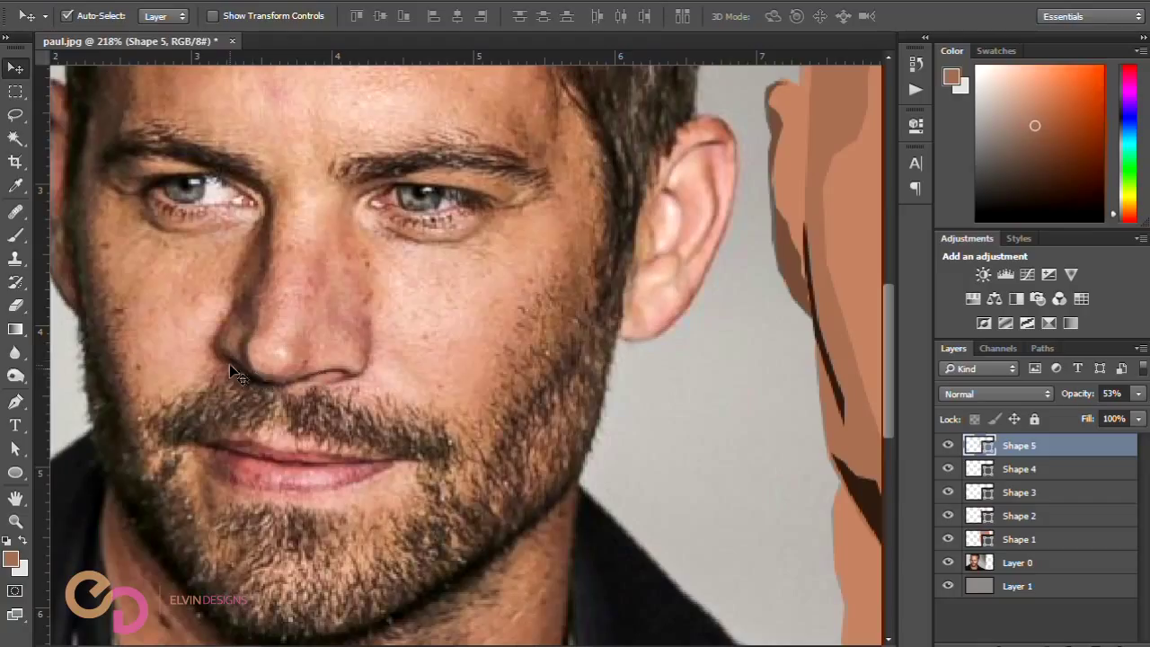
{"action": "left_click", "coordinate": [9, 403]}
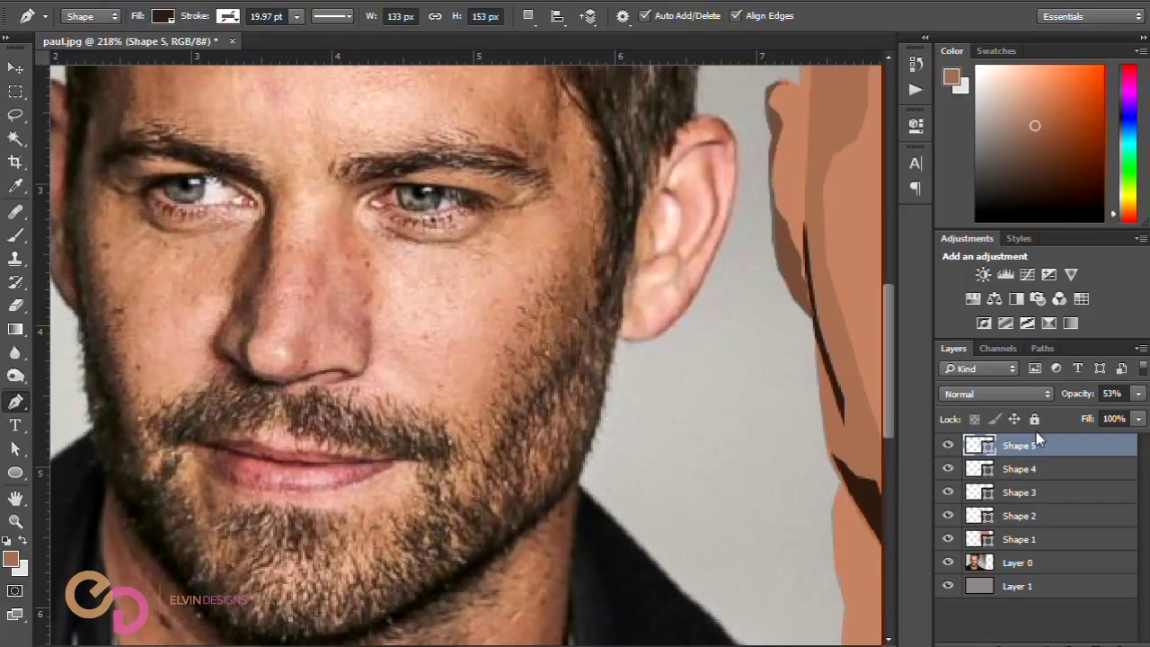
{"action": "scroll", "coordinate": [492, 252], "scroll_direction": "down", "scroll_amount": 5}
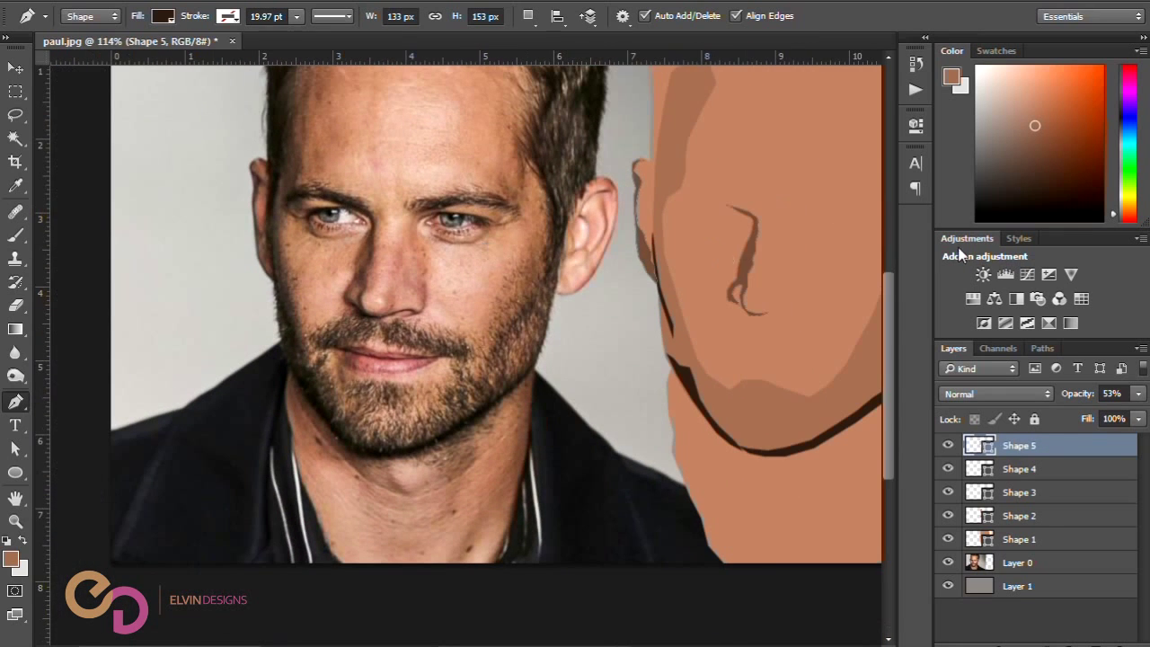
{"action": "scroll", "coordinate": [545, 303], "scroll_direction": "down", "scroll_amount": 1}
{"action": "scroll", "coordinate": [706, 347], "scroll_direction": "up", "scroll_amount": 2}
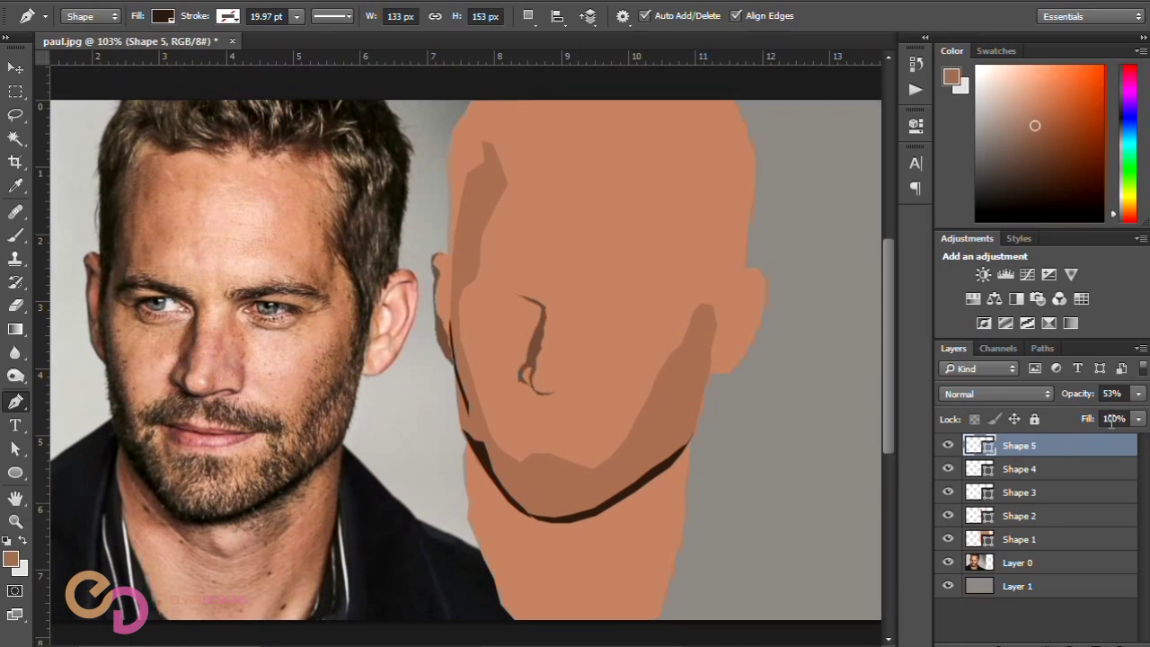
{"action": "left_click_drag", "start_coordinate": [1081, 398], "coordinate": [1119, 395]}
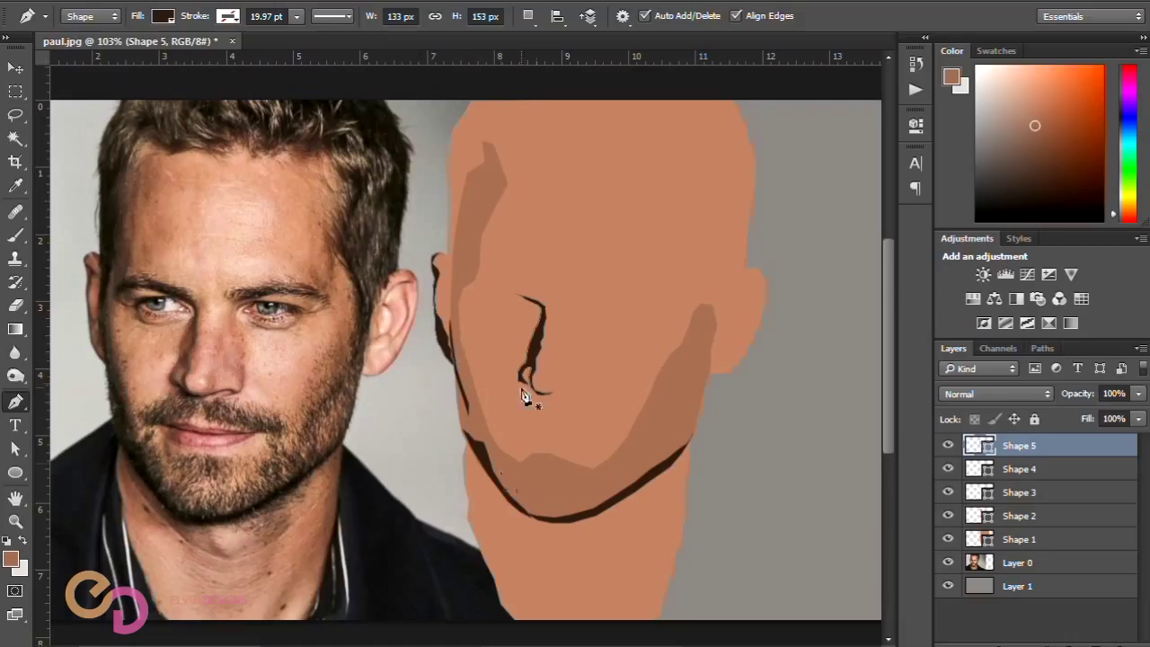
Step: Recolour the nose and ear shadows by sampling the vector face's skin tone and darkening it to brown 88553d
{"action": "double_click", "coordinate": [978, 446]}
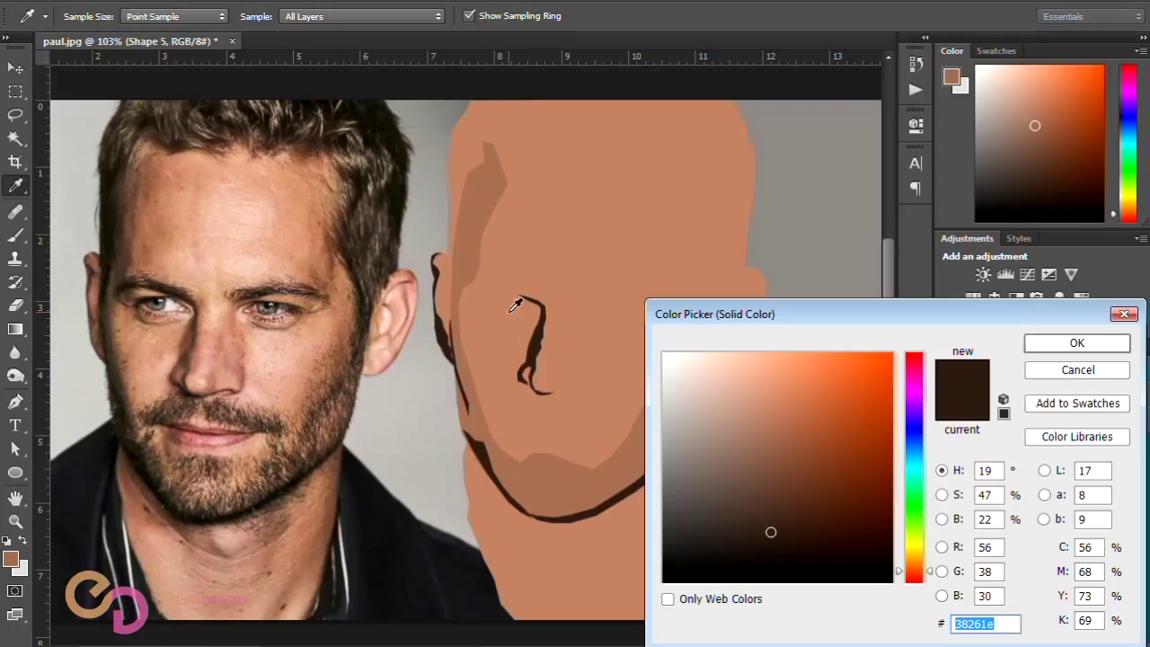
{"action": "left_click", "coordinate": [587, 341]}
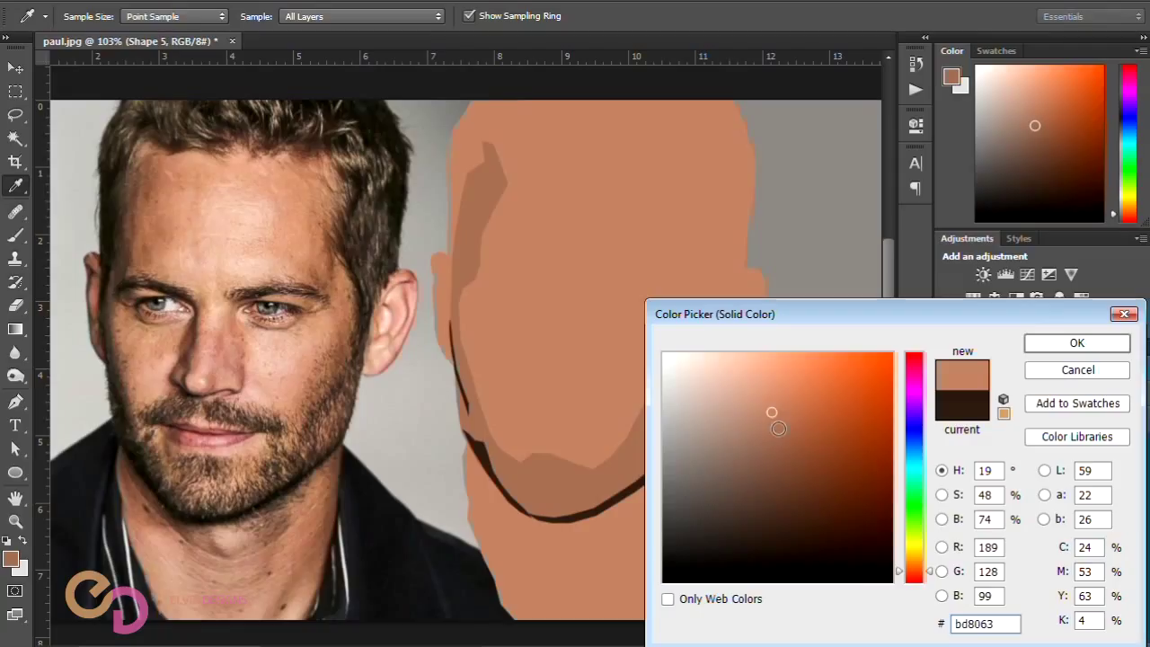
{"action": "left_click", "coordinate": [775, 431]}
{"action": "left_click_drag", "start_coordinate": [777, 435], "coordinate": [789, 460]}
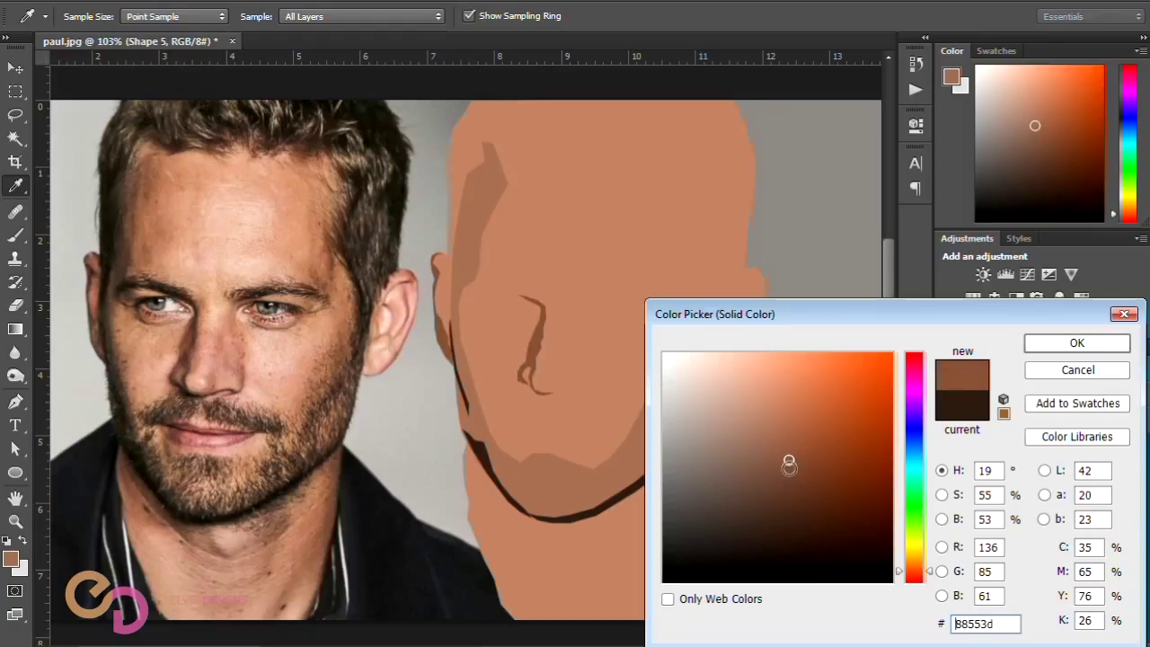
{"action": "left_click", "coordinate": [1065, 344]}
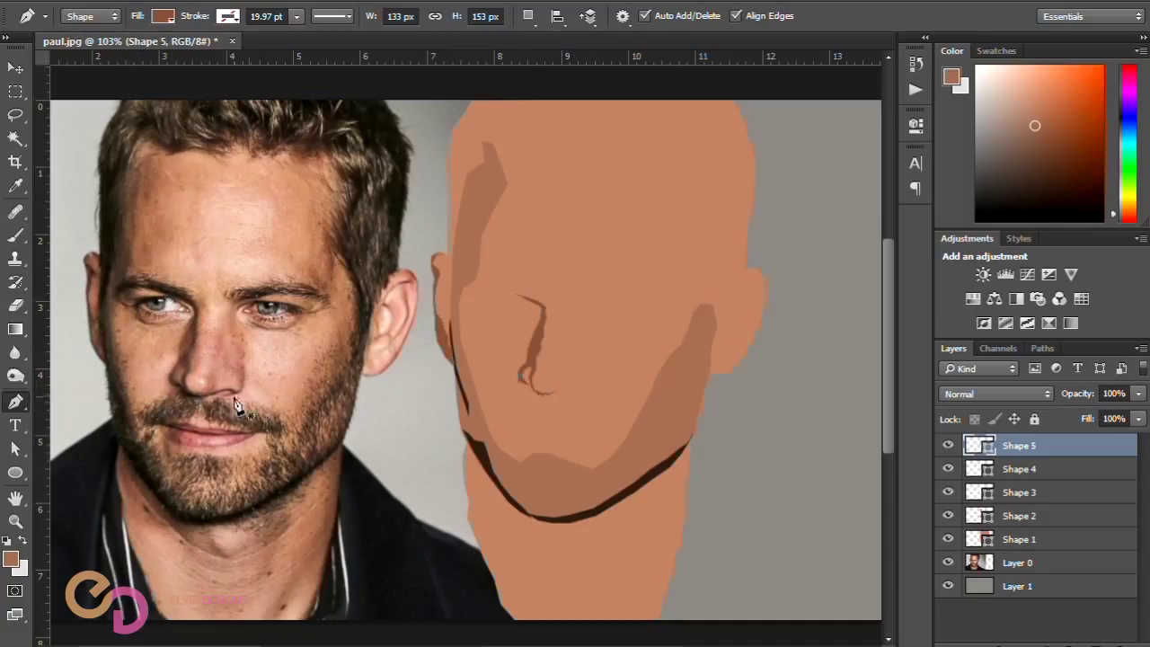
Step: Start a new Pen shape at the left nostril's outer corner and trace the nose's lower edge past the tip
{"action": "scroll", "coordinate": [184, 419], "scroll_direction": "up", "scroll_amount": 3}
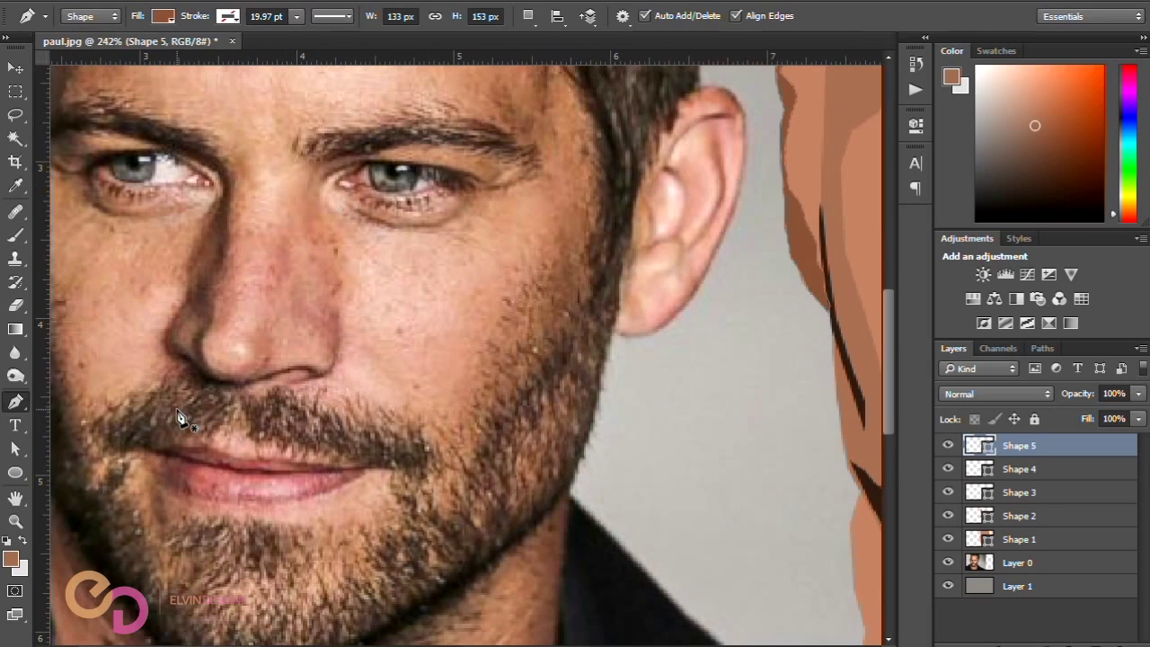
{"action": "scroll", "coordinate": [166, 377], "scroll_direction": "up", "scroll_amount": 2}
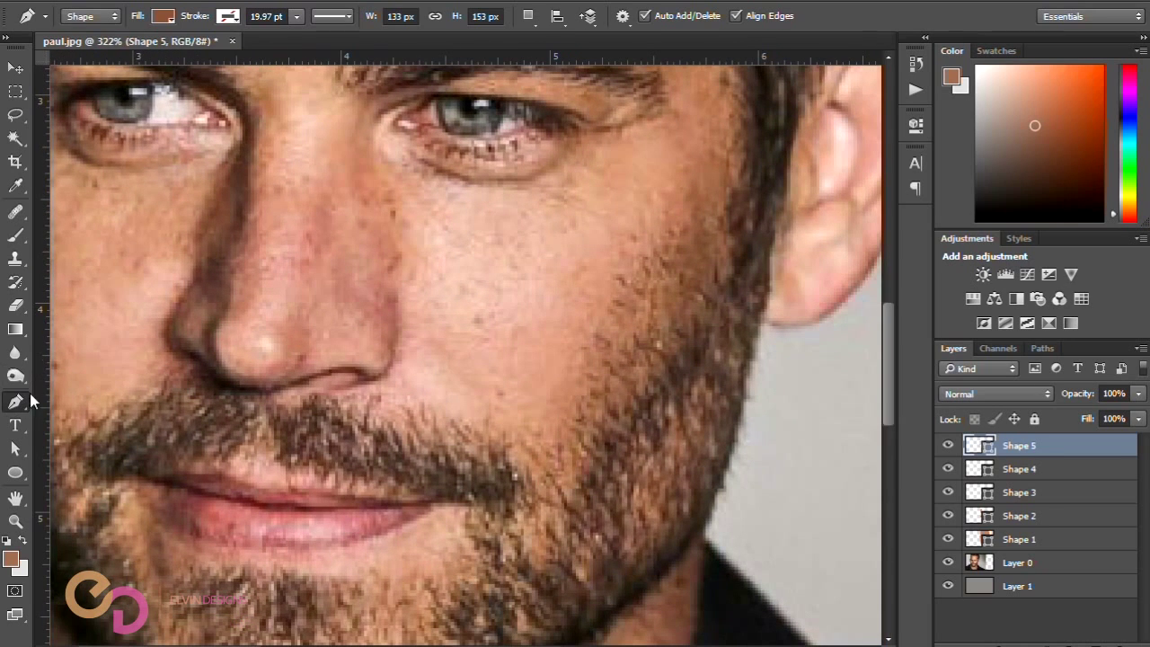
{"action": "left_click", "coordinate": [177, 350]}
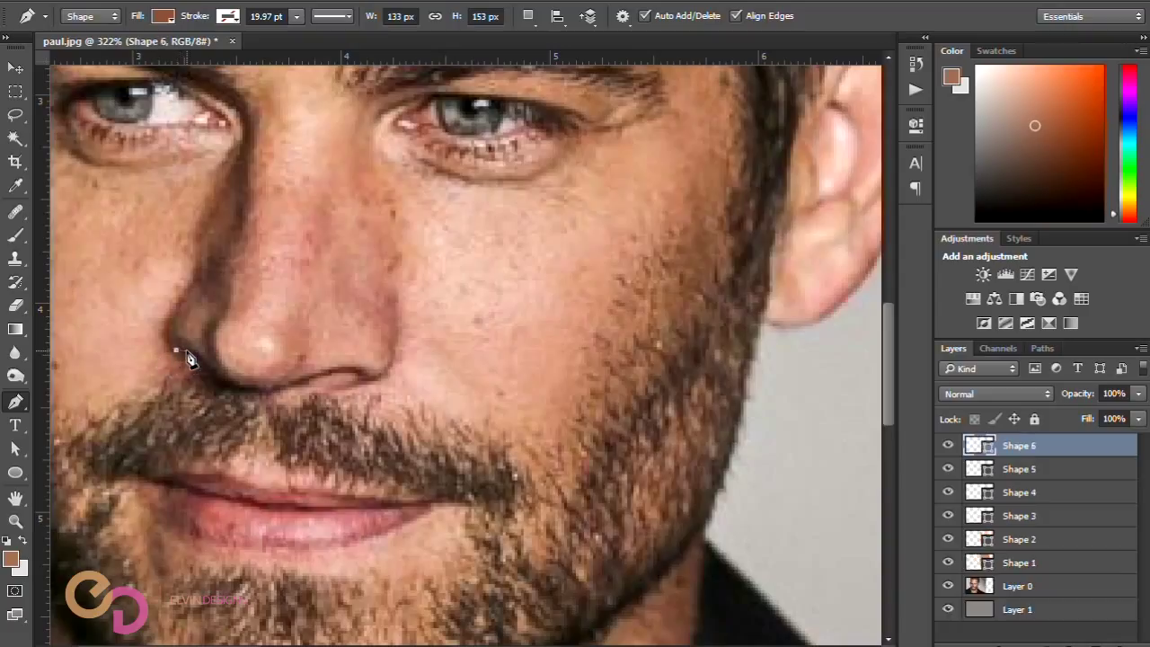
{"action": "left_click", "coordinate": [187, 350]}
{"action": "left_click", "coordinate": [196, 356]}
{"action": "left_click", "coordinate": [207, 364]}
{"action": "left_click", "coordinate": [219, 375]}
{"action": "left_click", "coordinate": [231, 381]}
{"action": "left_click", "coordinate": [251, 386]}
{"action": "left_click", "coordinate": [262, 387]}
{"action": "left_click", "coordinate": [281, 384]}
{"action": "left_click", "coordinate": [291, 381]}
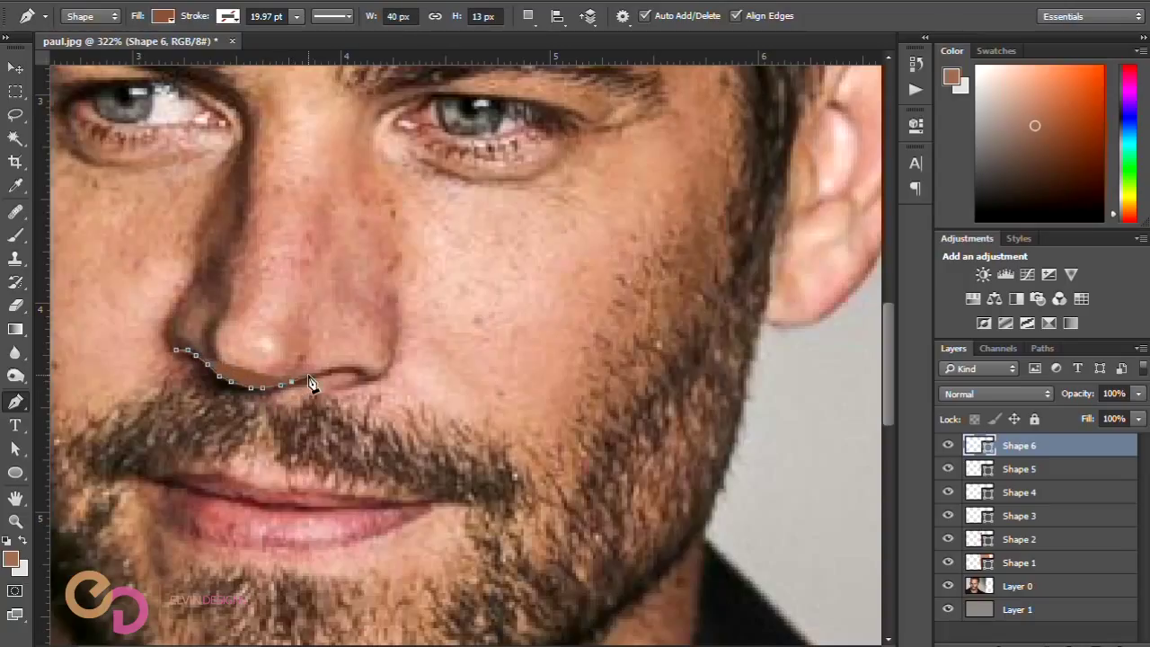
Step: Continue the under-nose path over the right nostril's upper edge to its outer corner
{"action": "left_click", "coordinate": [309, 377]}
{"action": "left_click", "coordinate": [322, 369]}
{"action": "left_click", "coordinate": [339, 367]}
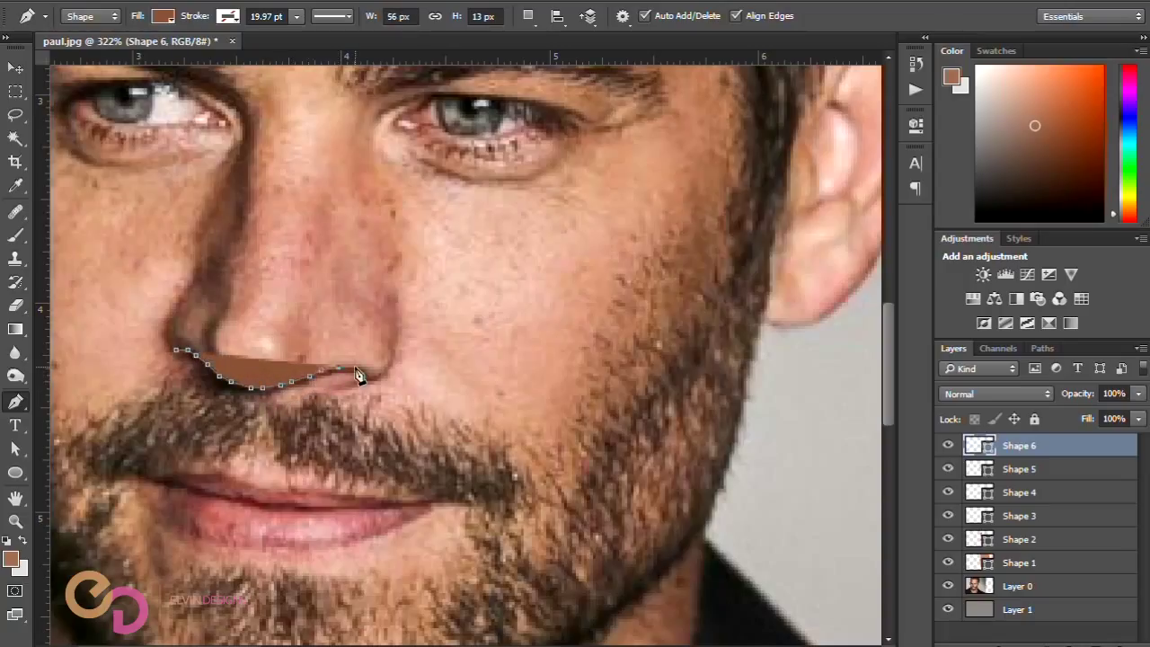
{"action": "left_click", "coordinate": [356, 368]}
{"action": "left_click", "coordinate": [364, 373]}
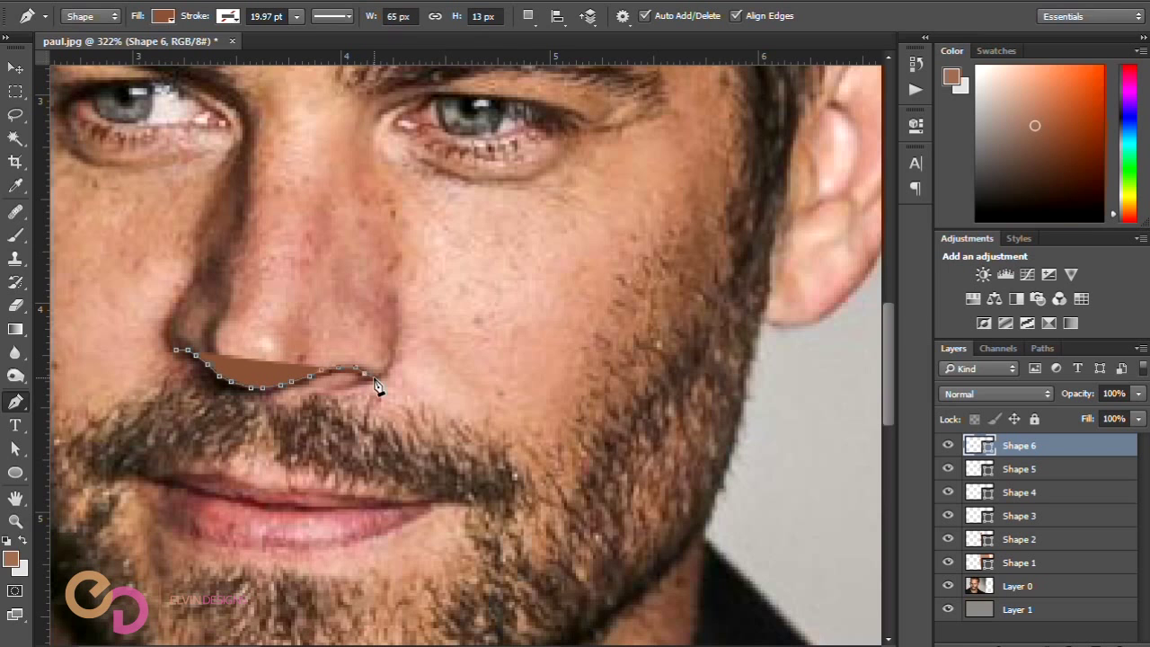
{"action": "left_click", "coordinate": [374, 377]}
Step: Set the under-nose layer's opacity to 0%, trace the shadow's lower edge back to the left nostril and close the shape
{"action": "scroll", "coordinate": [367, 396], "scroll_direction": "down", "scroll_amount": 2}
{"action": "scroll", "coordinate": [366, 396], "scroll_direction": "up", "scroll_amount": 4}
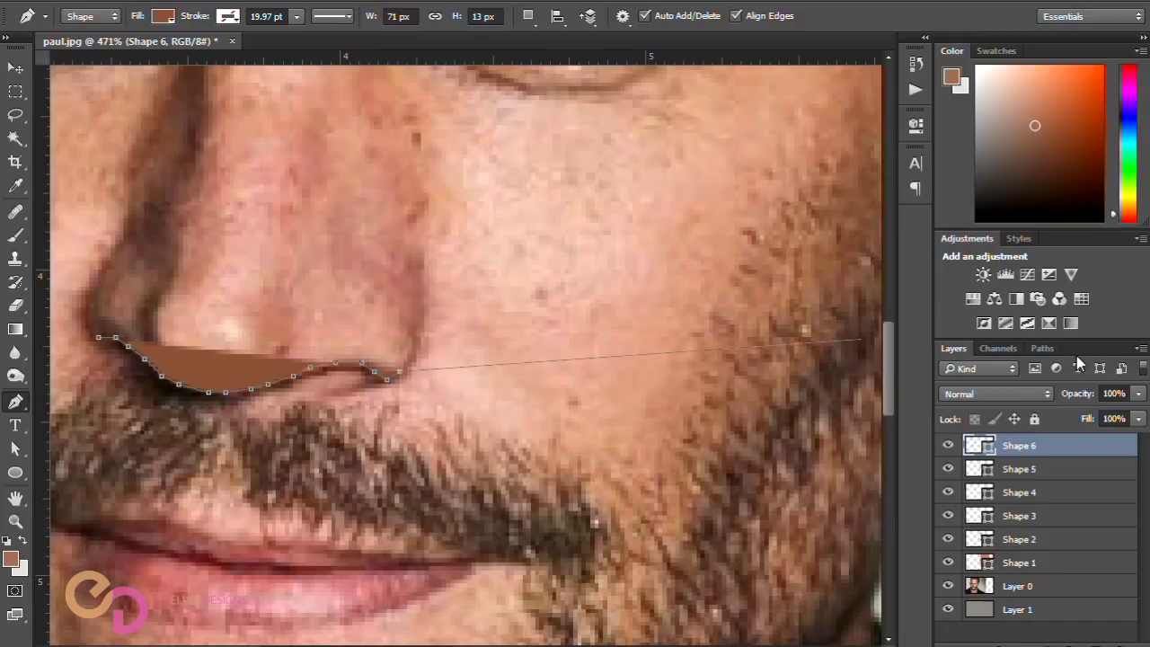
{"action": "left_click_drag", "start_coordinate": [1073, 394], "coordinate": [656, 380]}
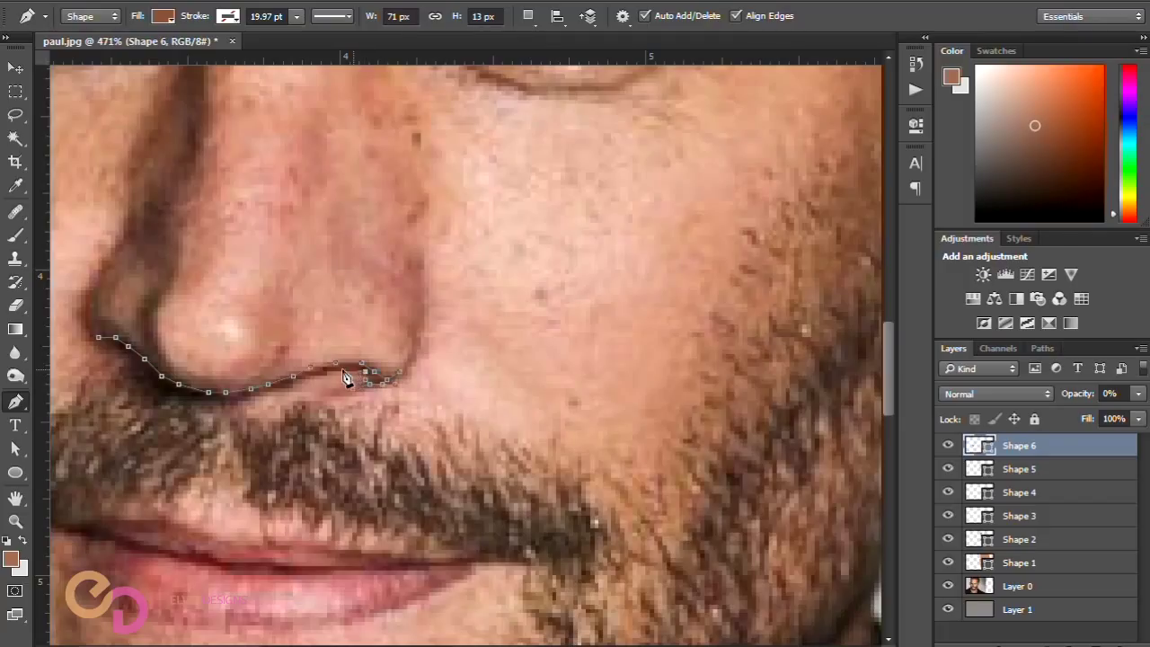
{"action": "left_click", "coordinate": [260, 392]}
{"action": "left_click", "coordinate": [238, 401]}
{"action": "left_click", "coordinate": [184, 396]}
{"action": "left_click_drag", "start_coordinate": [235, 404], "coordinate": [487, 437]}
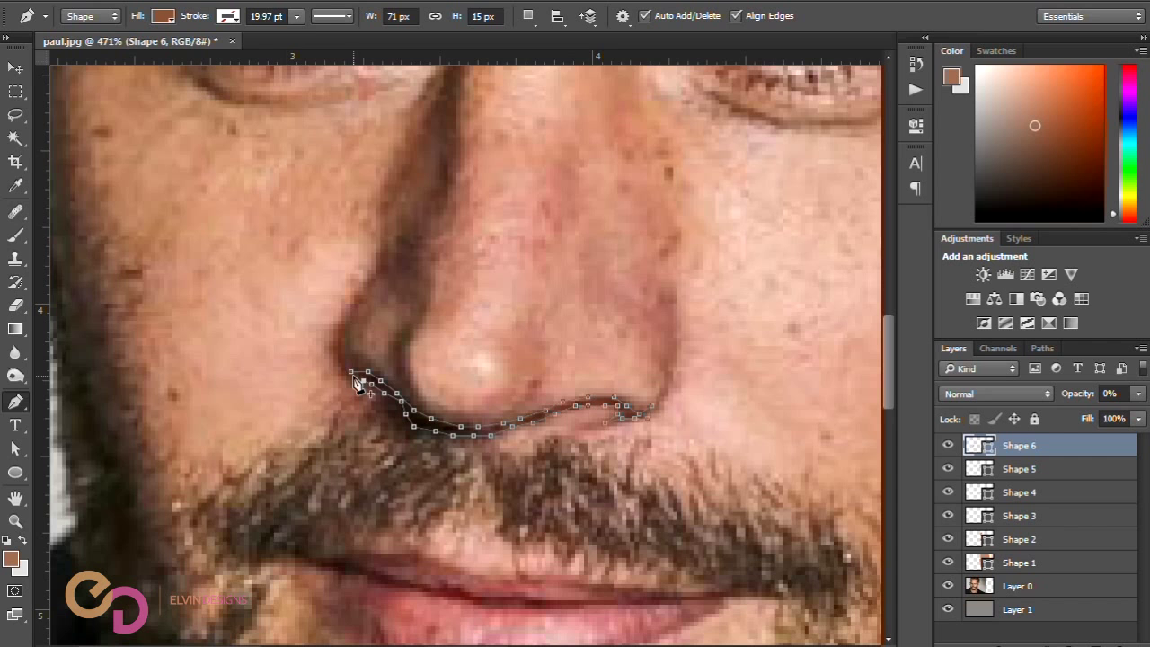
{"action": "scroll", "coordinate": [352, 381], "scroll_direction": "down", "scroll_amount": 1}
{"action": "scroll", "coordinate": [616, 368], "scroll_direction": "down", "scroll_amount": 1}
{"action": "scroll", "coordinate": [609, 367], "scroll_direction": "down", "scroll_amount": 2}
{"action": "left_click", "coordinate": [16, 67]}
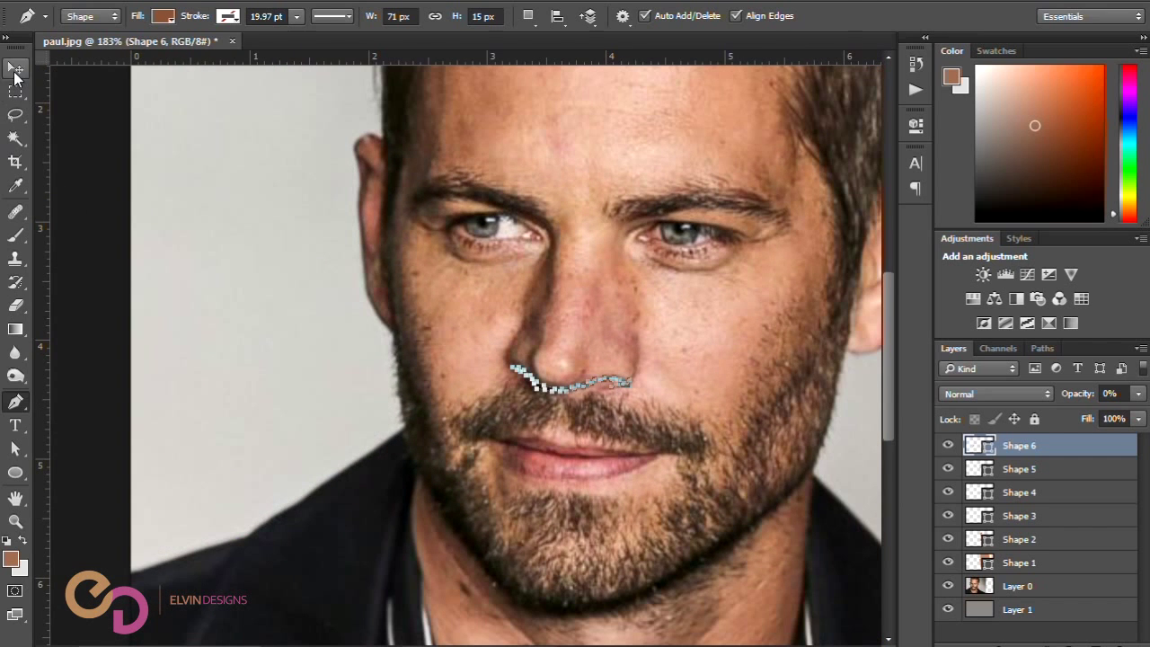
Step: Set the under-nose shape's opacity to 81% and move it horizontally from the photo onto the vector face's nose
{"action": "left_click_drag", "start_coordinate": [1077, 395], "coordinate": [1149, 394]}
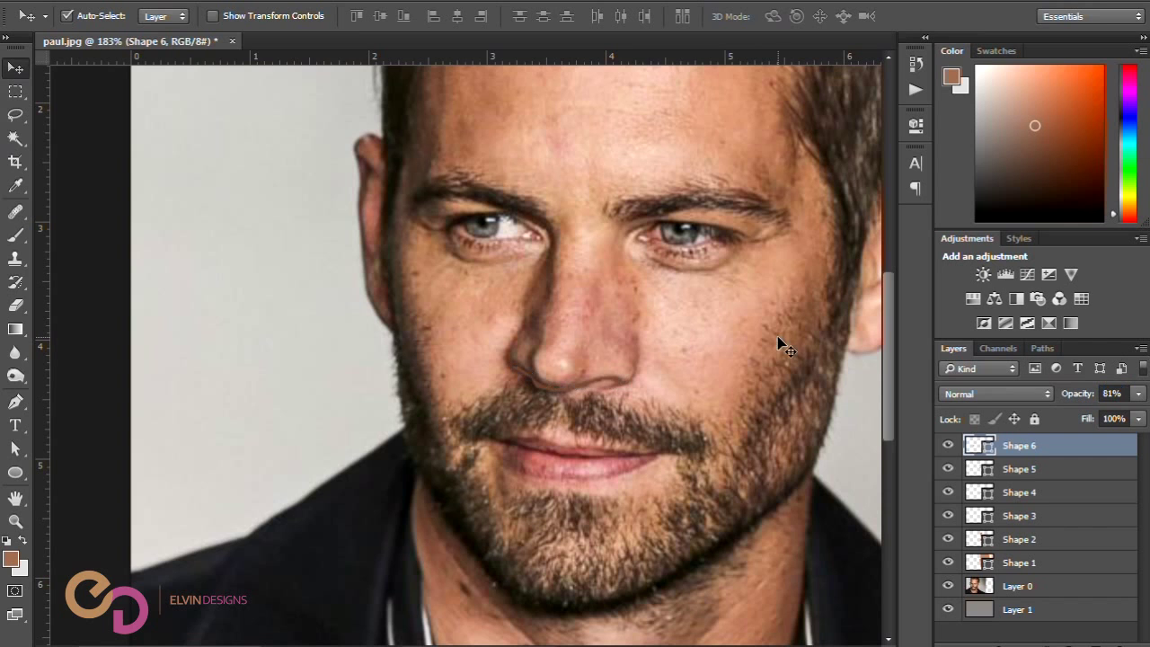
{"action": "left_click_drag", "start_coordinate": [431, 645], "coordinate": [566, 645]}
{"action": "left_click_drag", "start_coordinate": [185, 394], "coordinate": [408, 391]}
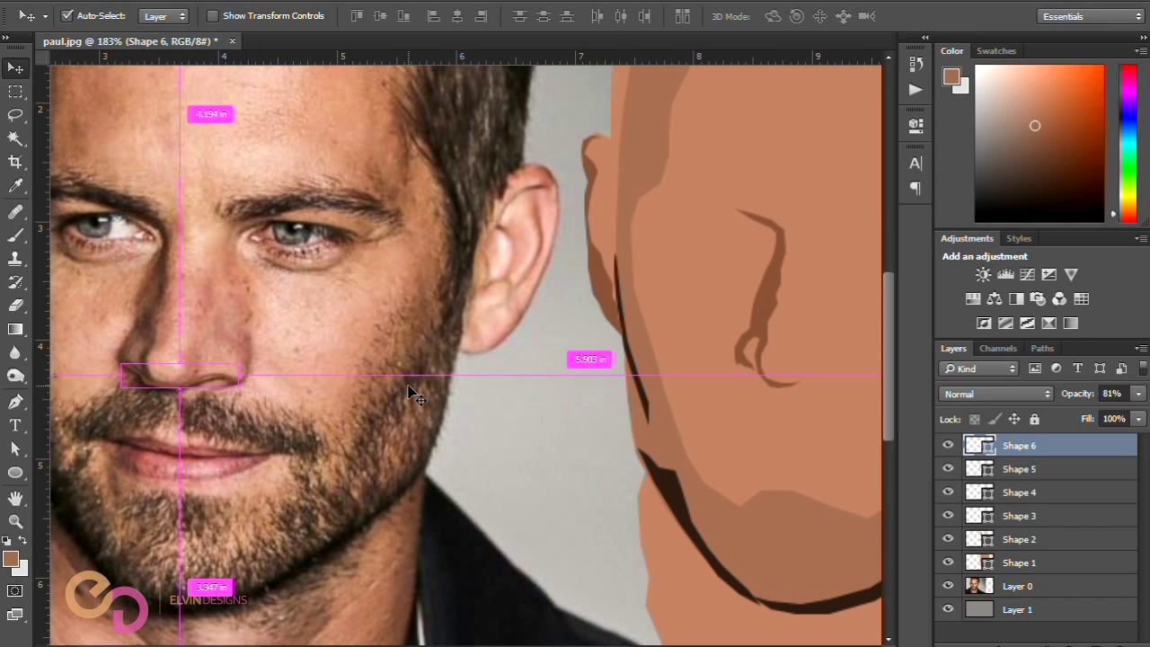
{"action": "key", "text": "ctrl"}
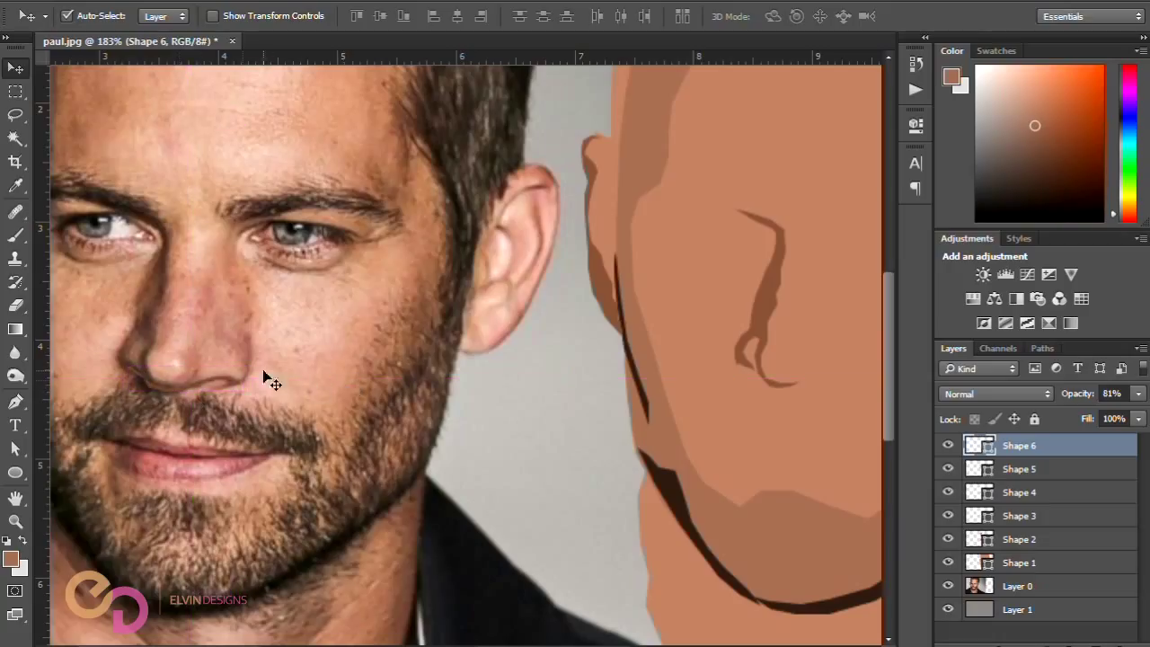
{"action": "key", "text": "shift+Right"}
{"action": "key", "text": "shift+Right"}
{"action": "key", "text": "shift+Right"}
{"action": "key", "text": "shift+Right"}
{"action": "key", "text": "shift+Right"}
{"action": "key", "text": "shift+Right"}
{"action": "key", "text": "shift+Right"}
{"action": "key", "text": "shift+Right"}
{"action": "key", "text": "shift+Right"}
{"action": "key", "text": "shift+Right"}
{"action": "key", "text": "shift+Right"}
{"action": "key", "text": "shift+Right"}
{"action": "key", "text": "shift+Right"}
{"action": "key", "text": "shift+Right"}
{"action": "key", "text": "shift+Right"}
{"action": "key", "text": "shift+Right"}
{"action": "key", "text": "shift+Right"}
{"action": "key", "text": "shift+Right"}
{"action": "key", "text": "shift+Right"}
{"action": "key", "text": "shift+Right"}
{"action": "key", "text": "Right"}
{"action": "key", "text": "Right"}
{"action": "key", "text": "Right"}
{"action": "key", "text": "Right"}
{"action": "key", "text": "Right"}
{"action": "key", "text": "Right"}
{"action": "key", "text": "Right"}
{"action": "key", "text": "Right"}
{"action": "key", "text": "Right"}
{"action": "key", "text": "Right"}
{"action": "key", "text": "Right"}
{"action": "key", "text": "Right"}
{"action": "key", "text": "Right"}
{"action": "key", "text": "Right"}
{"action": "key", "text": "Right"}
{"action": "key", "text": "Right"}
{"action": "key", "text": "Right"}
{"action": "key", "text": "Right"}
{"action": "key", "text": "Right"}
{"action": "key", "text": "Right"}
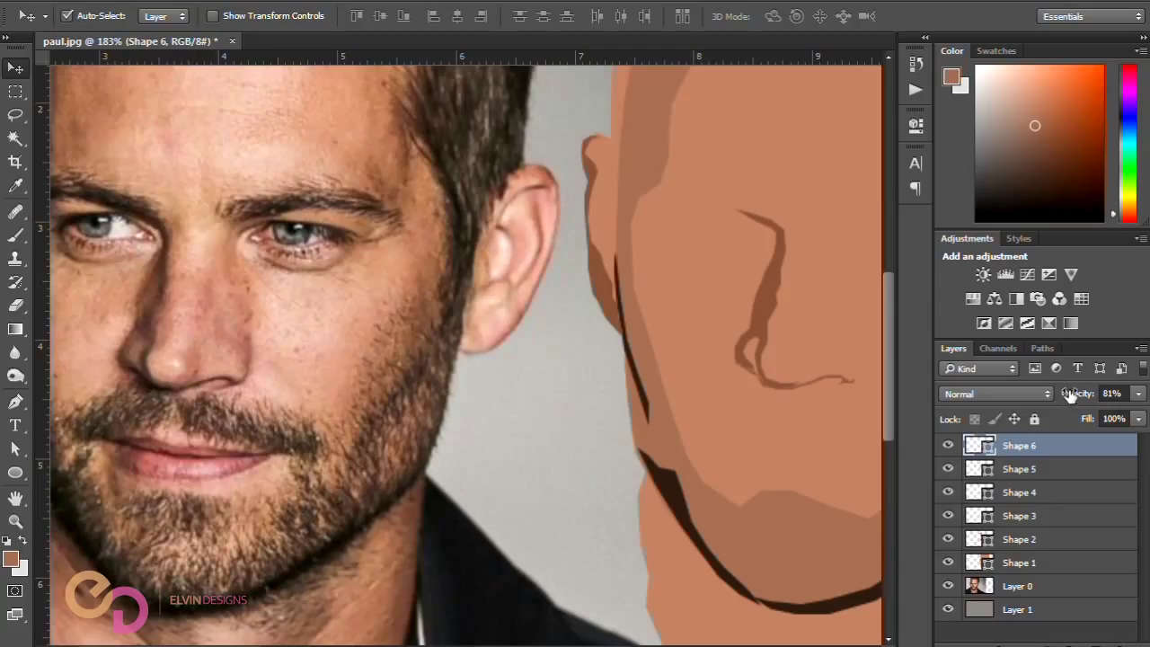
Step: Recolour the under-nose shape by sampling the vector face's dark jaw shadow, and set its layer opacity to 90%
{"action": "left_click_drag", "start_coordinate": [1058, 398], "coordinate": [1078, 398]}
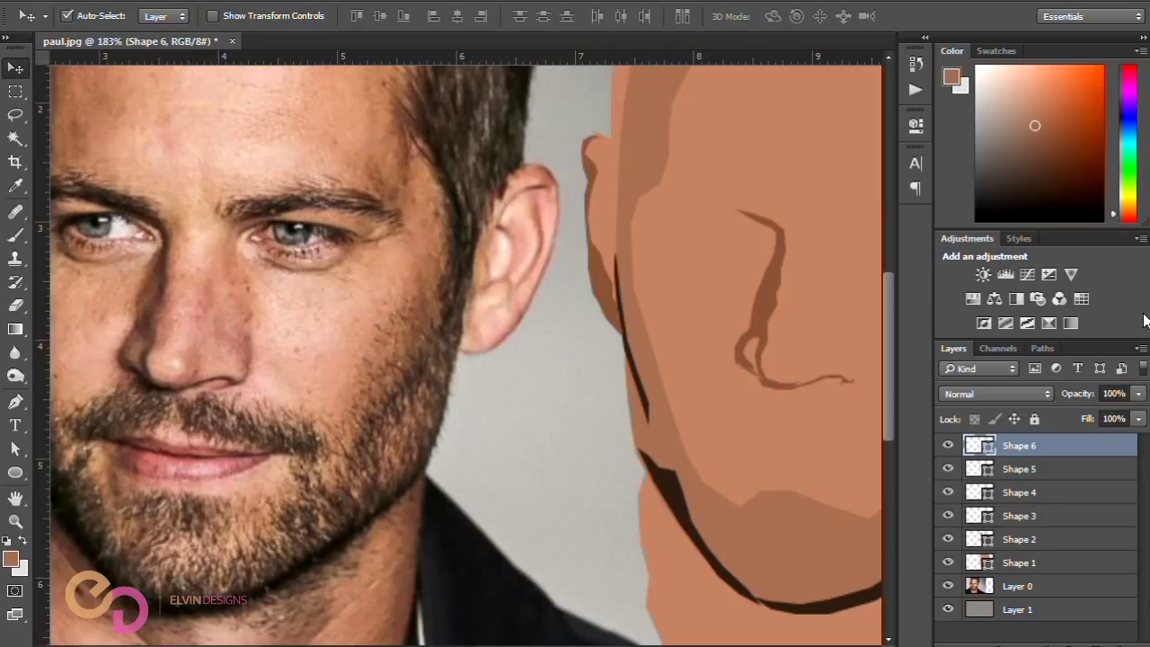
{"action": "double_click", "coordinate": [986, 449]}
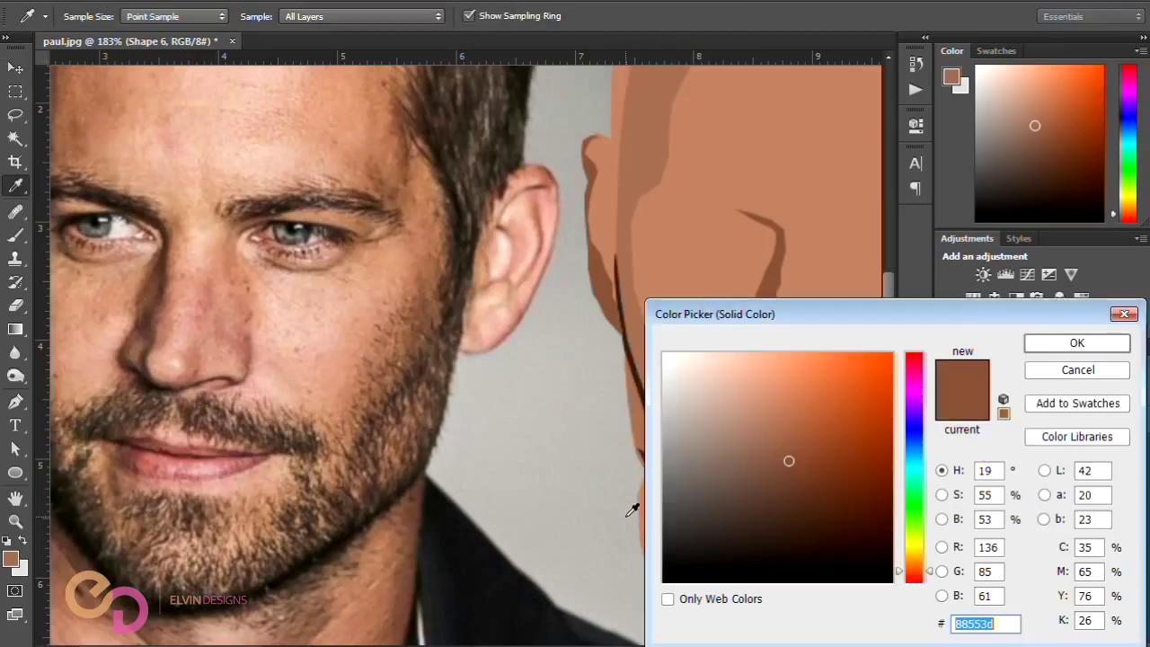
{"action": "left_click", "coordinate": [626, 330]}
{"action": "left_click", "coordinate": [1087, 344]}
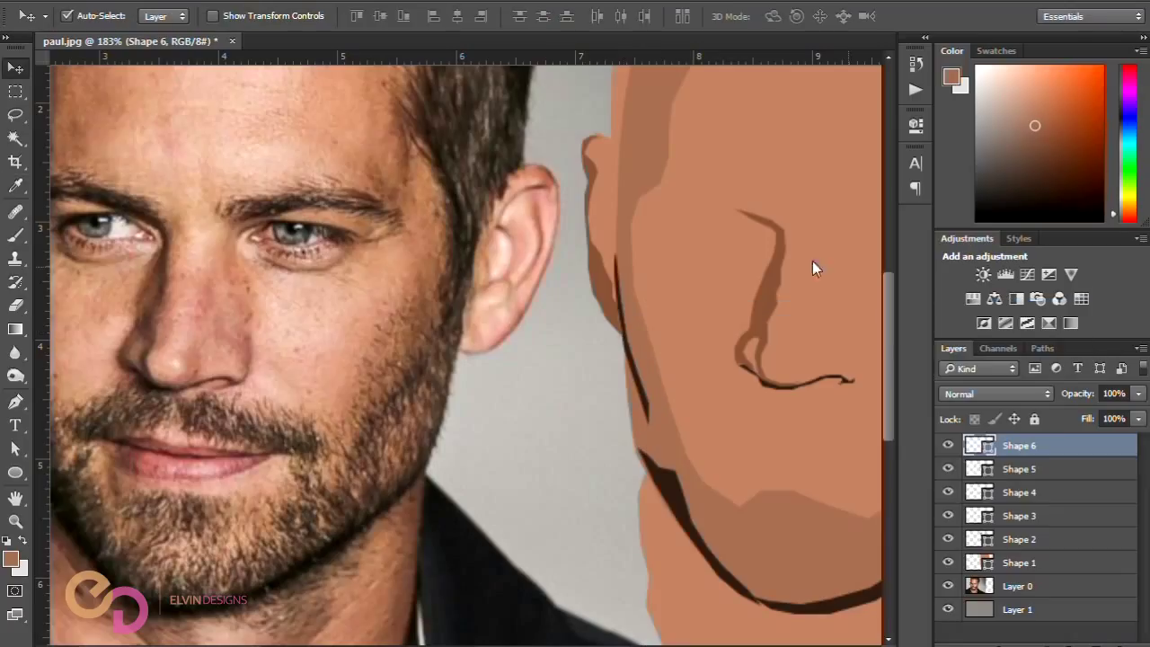
{"action": "mouse_move", "coordinate": [1081, 395]}
{"action": "left_mouse_down"}
{"action": "mouse_move", "coordinate": [1053, 396]}
{"action": "mouse_move", "coordinate": [1081, 387]}
{"action": "left_mouse_up"}
Step: Save the document as paul.psd in Photoshop format with layers and maximum compatibility
{"action": "key", "text": "ctrl+0"}
{"action": "left_click", "coordinate": [767, 378]}
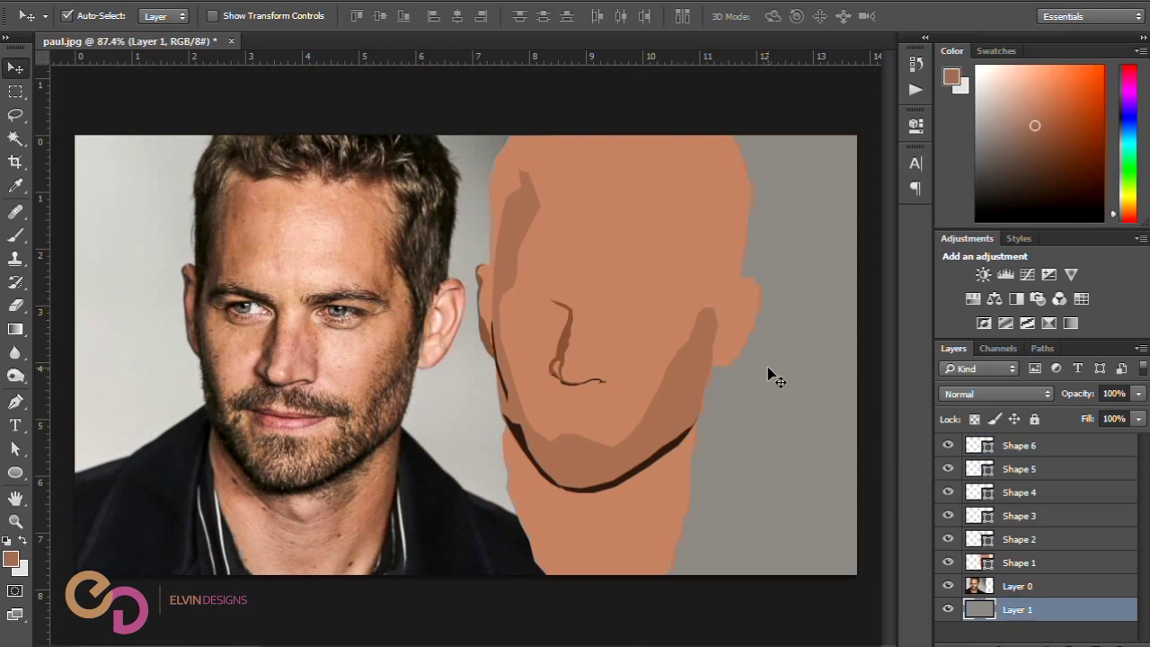
{"action": "key", "text": "ctrl+shift+s"}
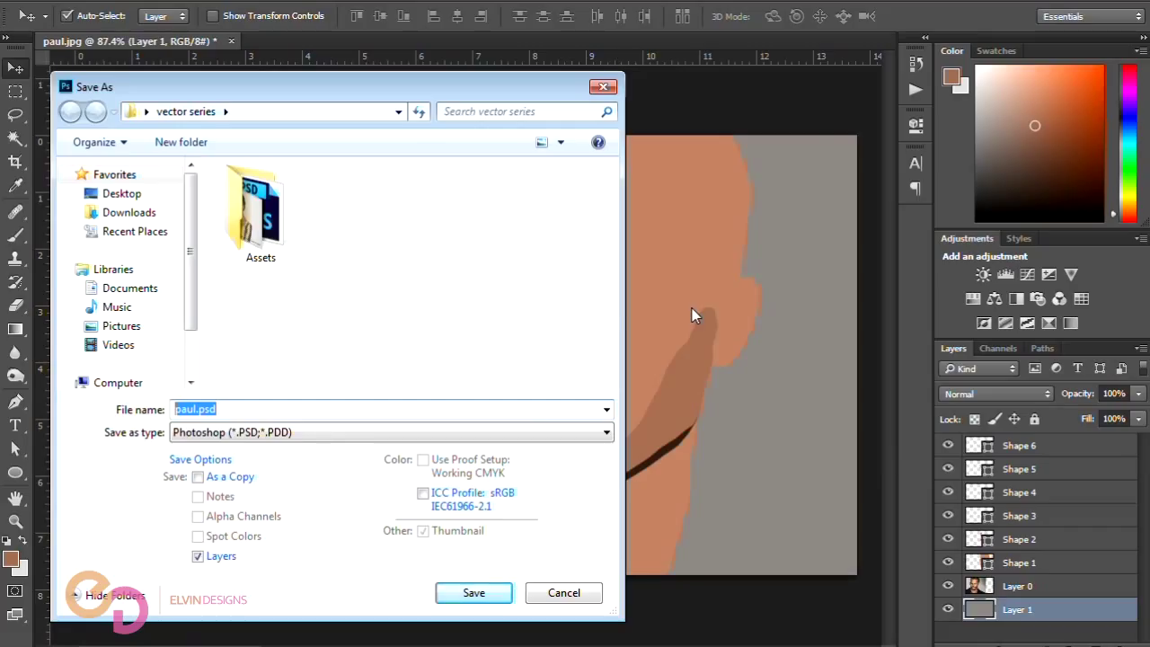
{"action": "key", "text": "Return"}
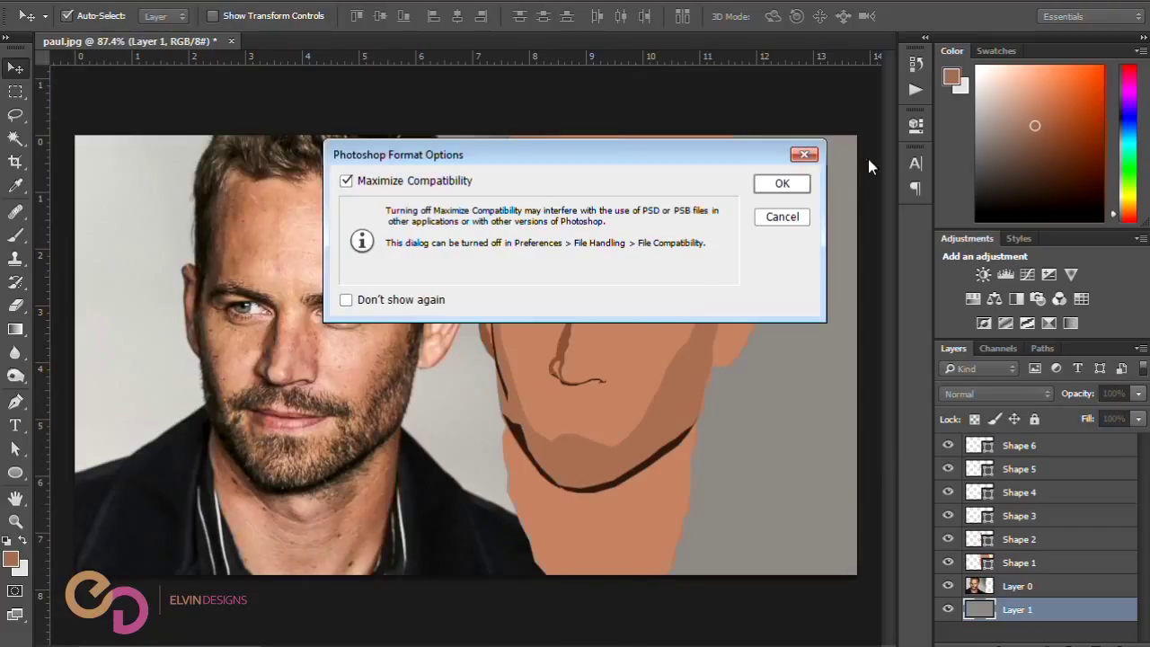
{"action": "left_click", "coordinate": [798, 182]}
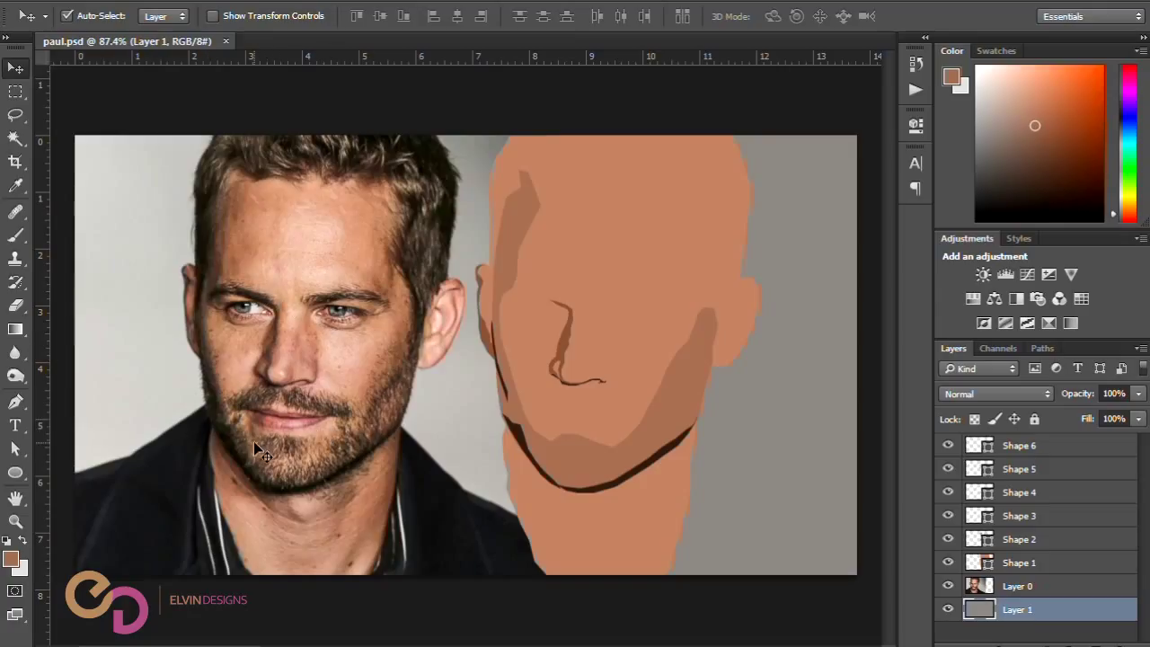
{"action": "scroll", "coordinate": [254, 438], "scroll_direction": "up", "scroll_amount": 2}
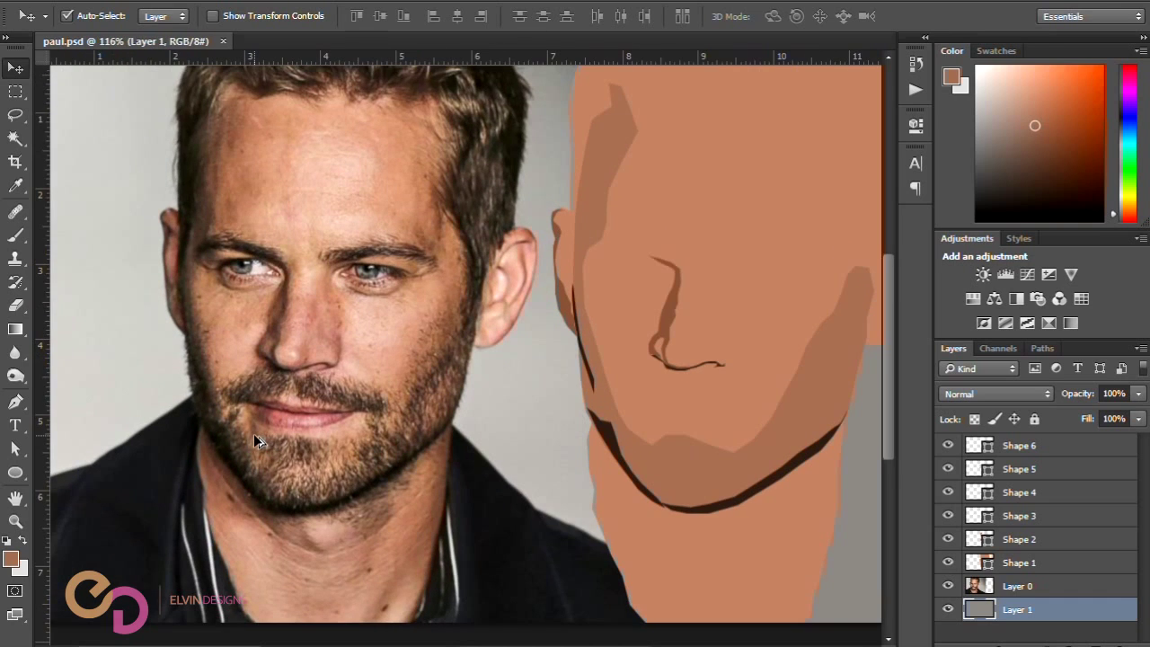
{"action": "scroll", "coordinate": [253, 440], "scroll_direction": "up", "scroll_amount": 3}
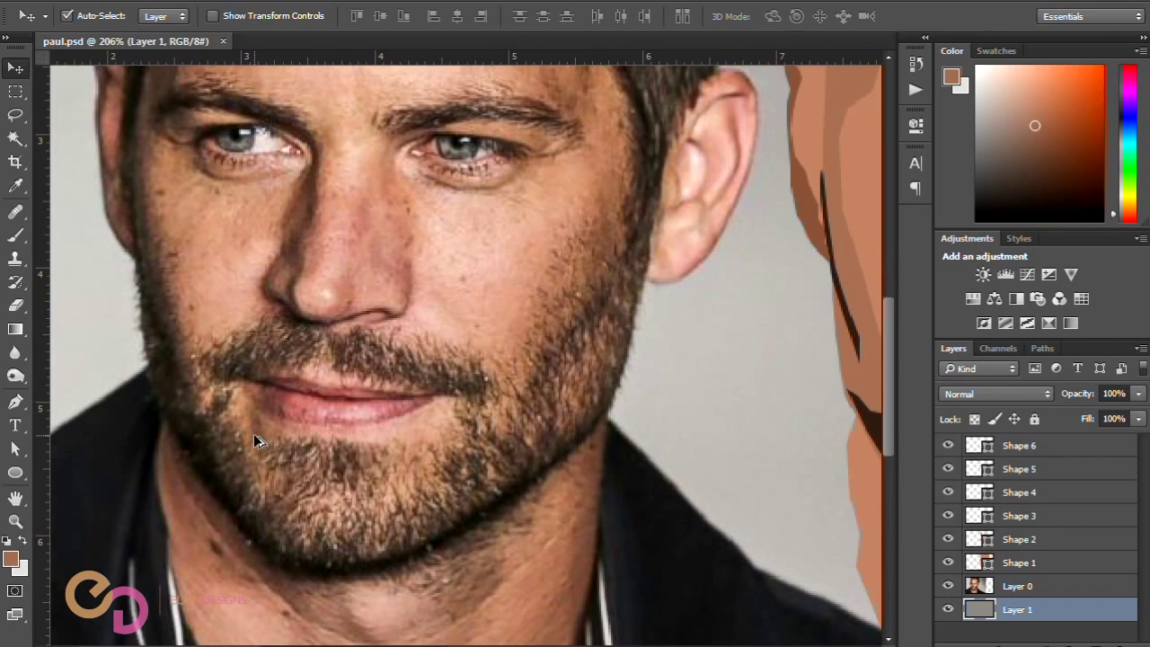
{"action": "scroll", "coordinate": [254, 433], "scroll_direction": "up", "scroll_amount": 1}
{"action": "scroll", "coordinate": [254, 432], "scroll_direction": "up", "scroll_amount": 1}
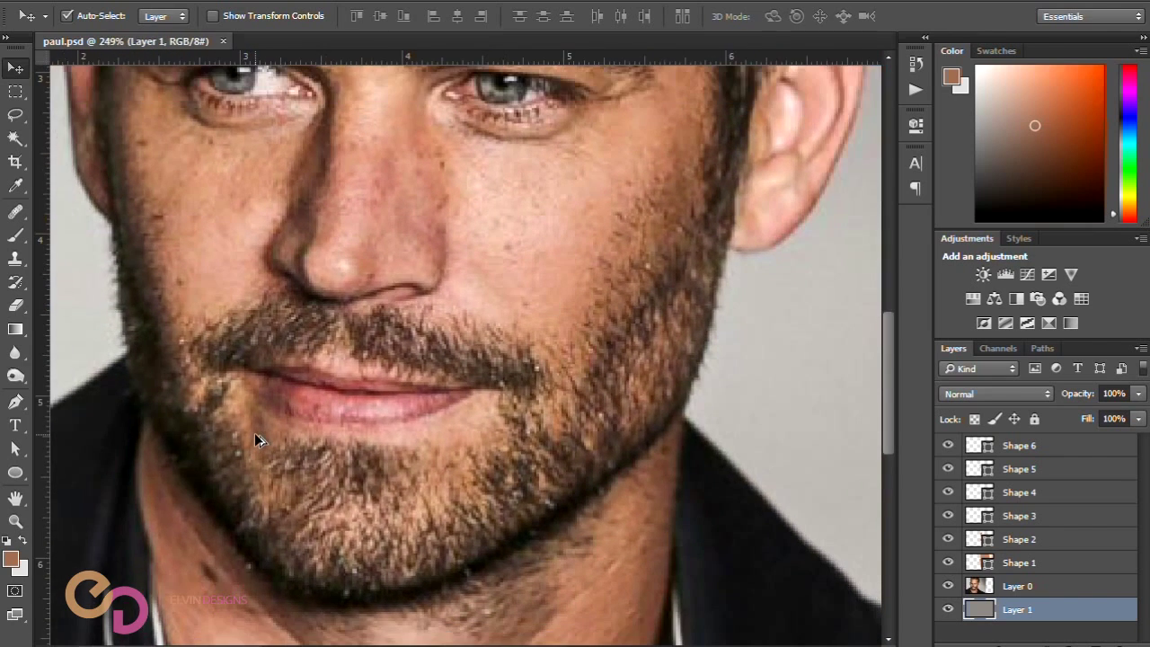
{"action": "left_click", "coordinate": [18, 403]}
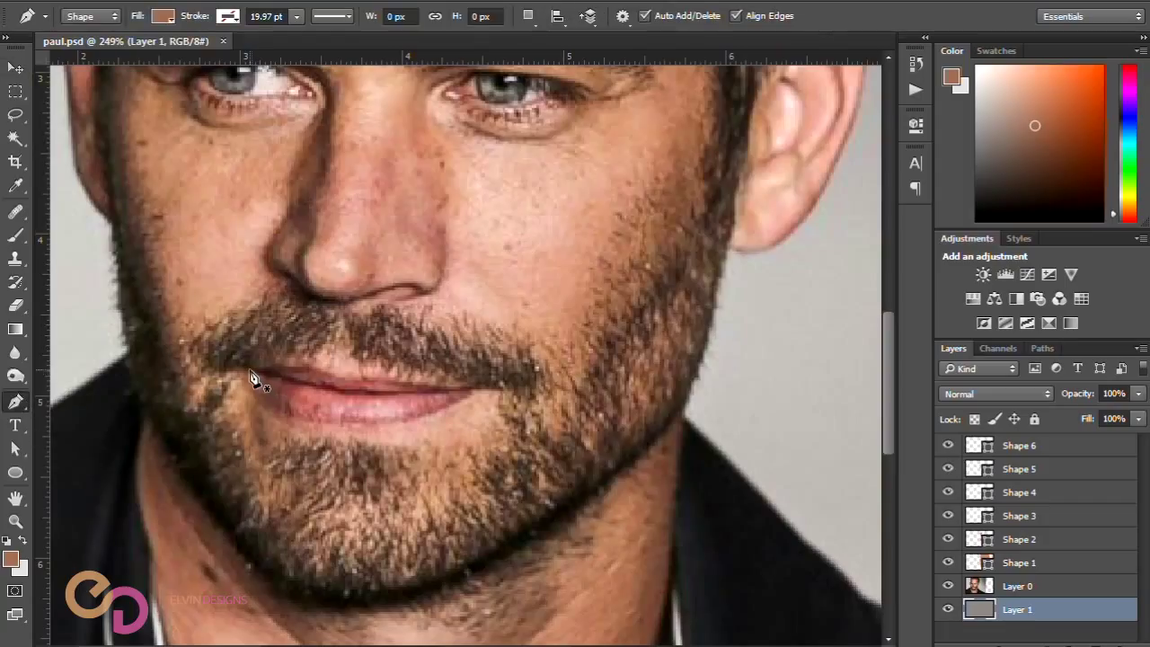
{"action": "left_click", "coordinate": [249, 370]}
{"action": "left_click", "coordinate": [260, 370]}
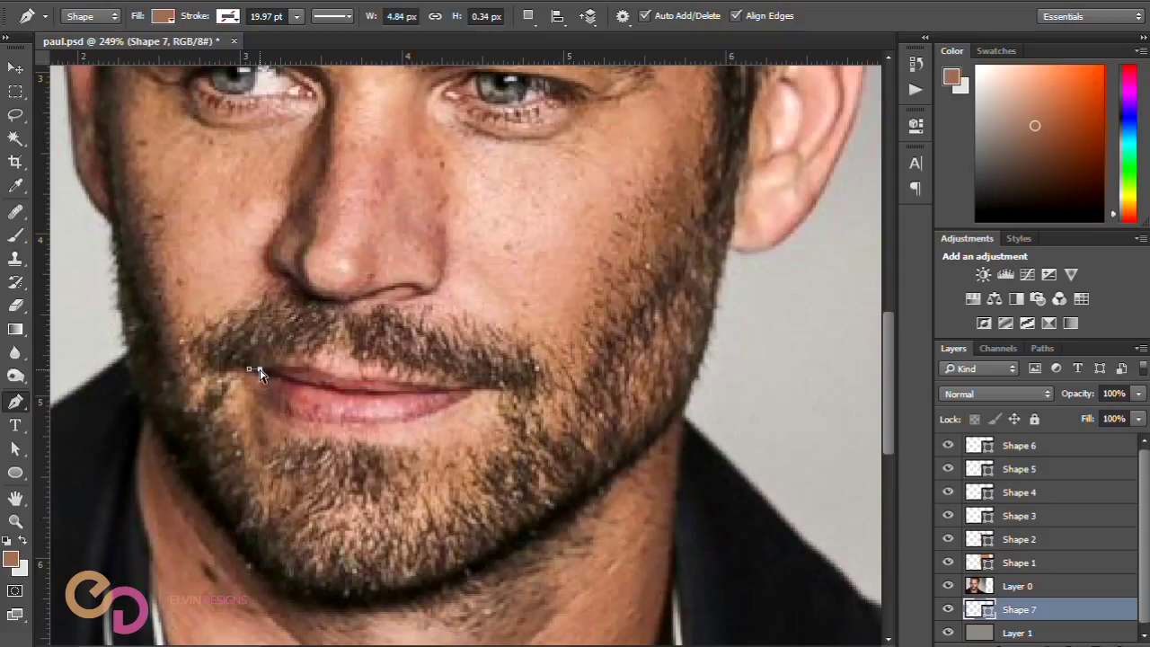
{"action": "key", "text": "ctrl+alt+z"}
{"action": "key", "text": "ctrl+alt+z"}
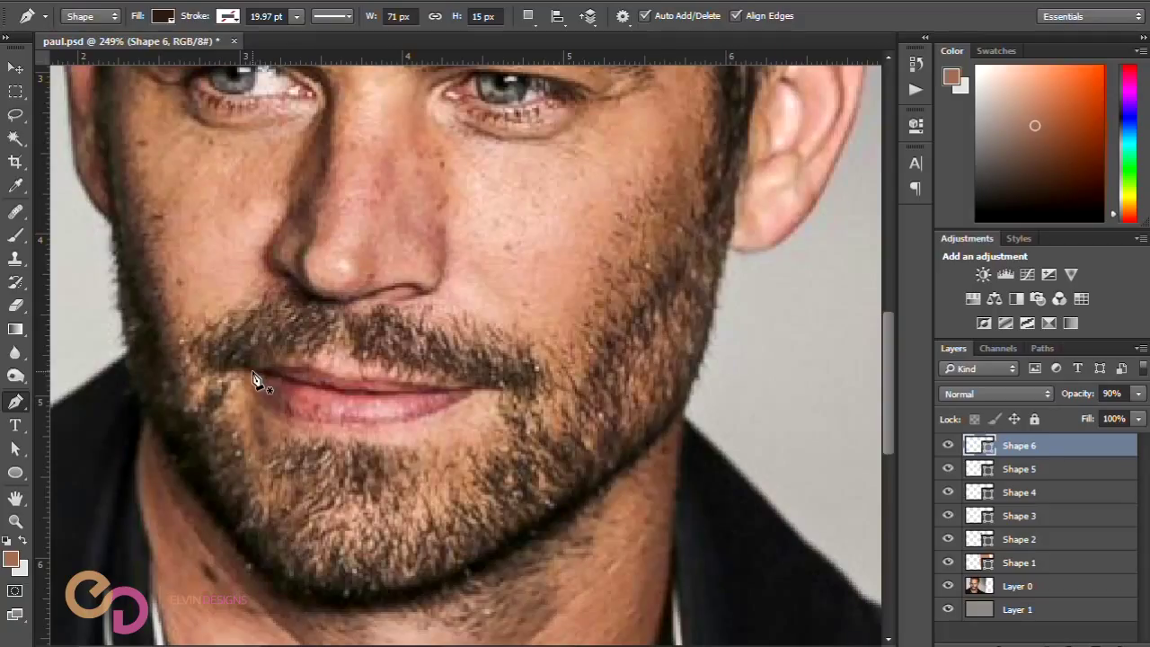
Step: Start a new Pen shape at the photo's left mouth corner and trace the upper lip's edge to the right corner
{"action": "left_click", "coordinate": [253, 372]}
{"action": "left_click", "coordinate": [271, 369]}
{"action": "left_click", "coordinate": [303, 367]}
{"action": "left_click", "coordinate": [311, 367]}
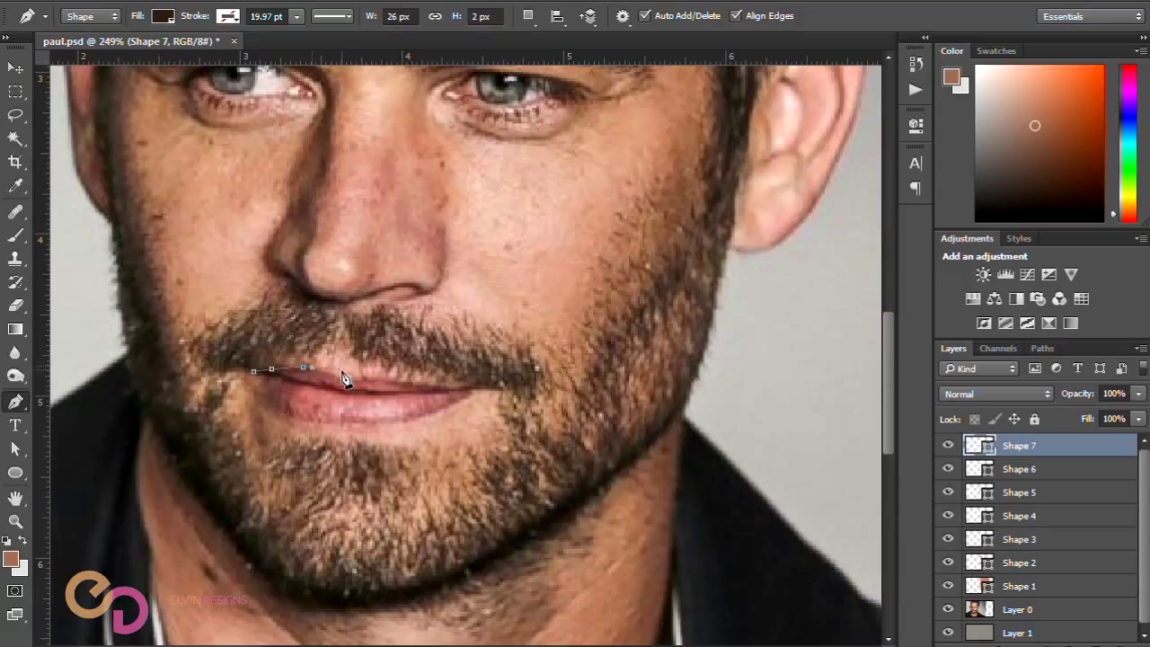
{"action": "left_click_drag", "start_coordinate": [335, 382], "coordinate": [470, 392]}
{"action": "left_click", "coordinate": [482, 387]}
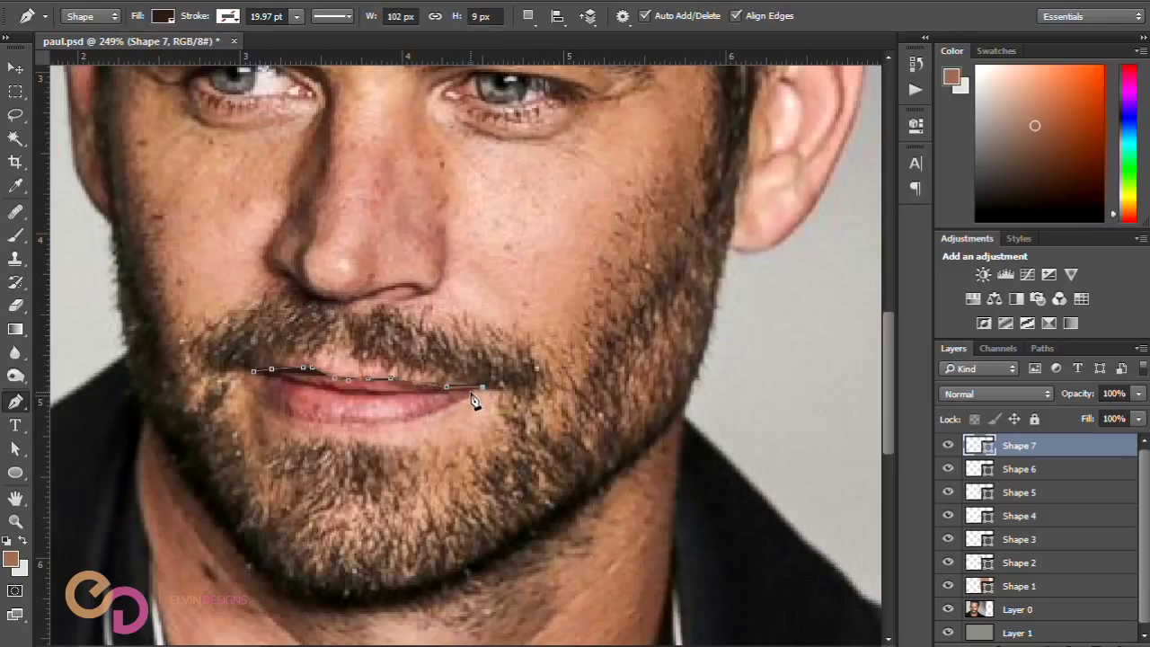
Step: Continue the lip path along the lower lip's edge from the right mouth corner back toward the left corner
{"action": "left_click", "coordinate": [471, 392]}
{"action": "left_click_drag", "start_coordinate": [419, 422], "coordinate": [352, 434]}
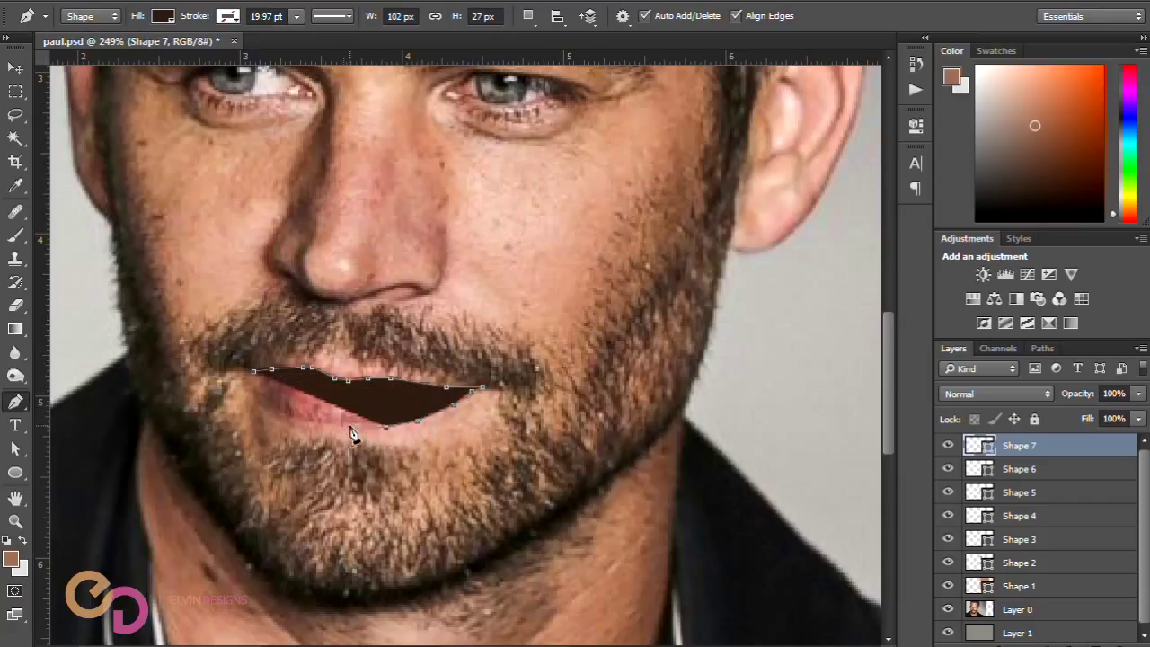
{"action": "left_click", "coordinate": [316, 434]}
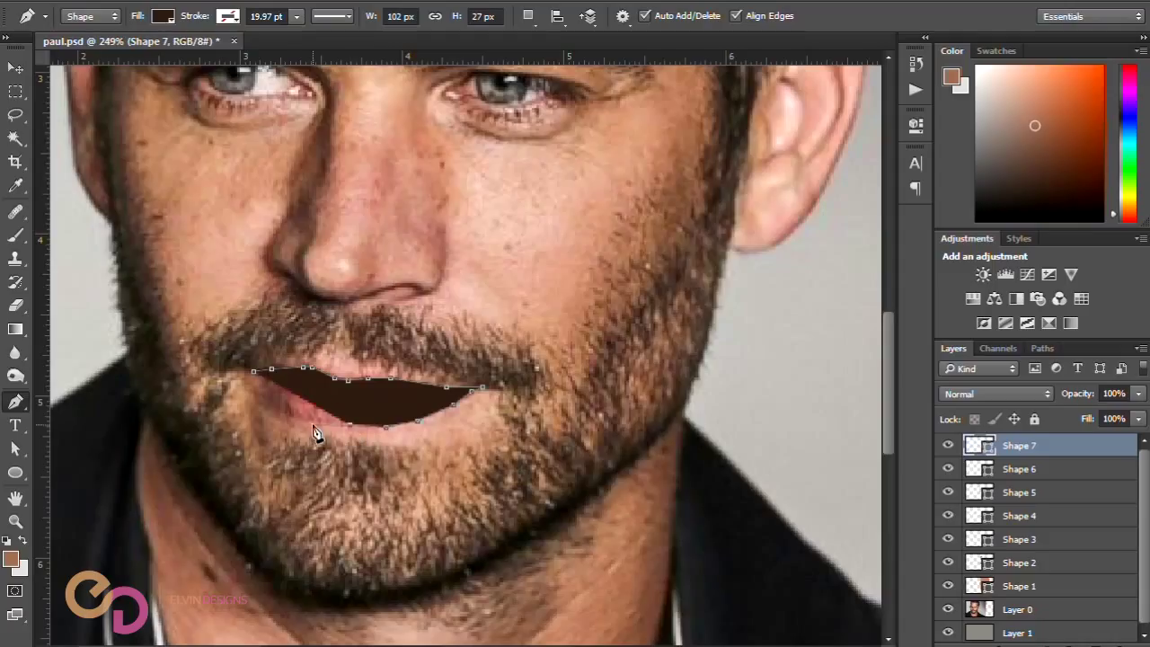
{"action": "left_click", "coordinate": [286, 418]}
{"action": "left_click", "coordinate": [262, 412]}
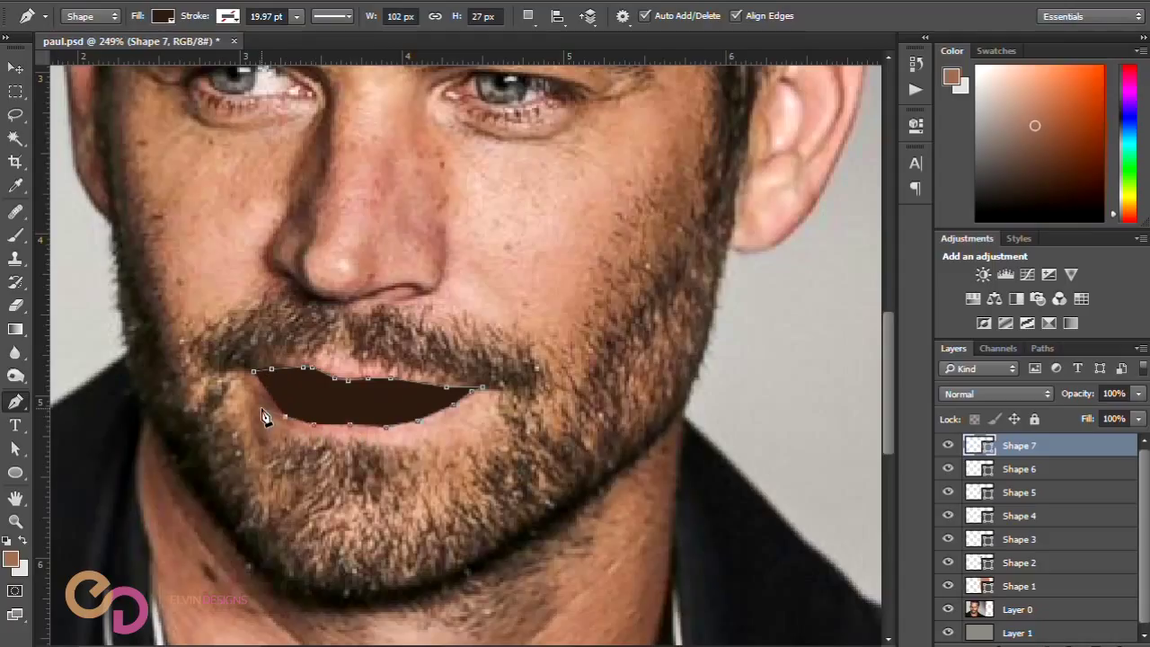
{"action": "left_click", "coordinate": [256, 395]}
Step: Set the lip layer's opacity to 0% and close the path at the left mouth corner
{"action": "left_click", "coordinate": [1112, 393]}
{"action": "type", "text": "0"}
{"action": "key", "text": "Return"}
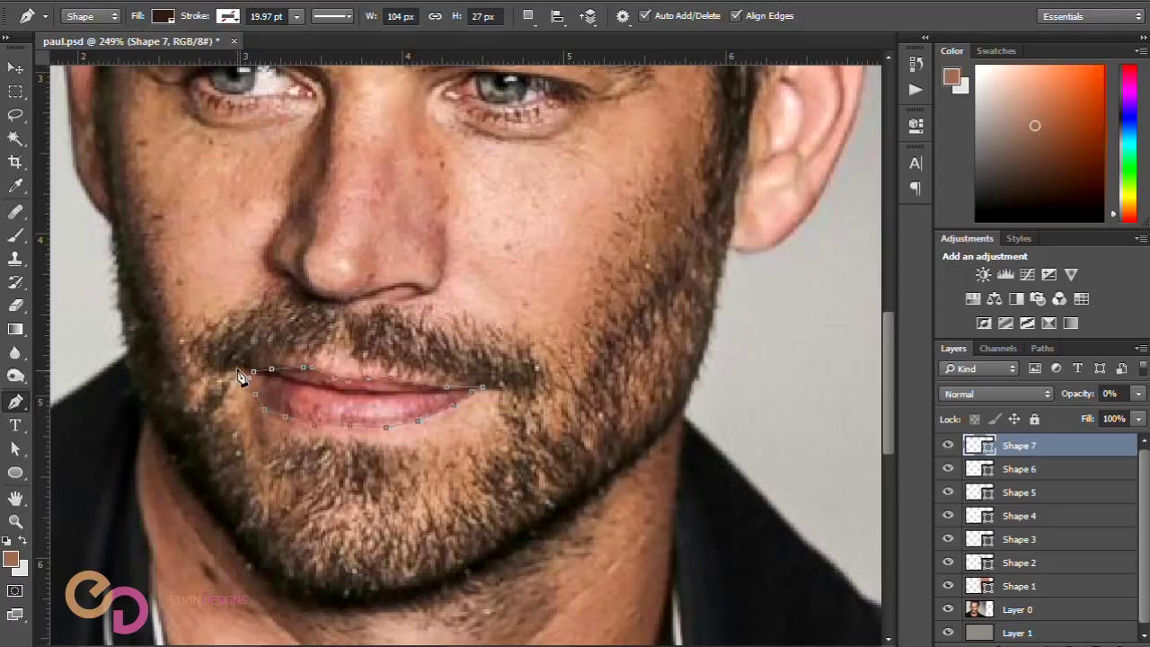
{"action": "left_click_drag", "start_coordinate": [247, 372], "coordinate": [254, 377]}
Step: Recolour the lip shape pink cc7772 by sampling the photo's lips, and set its layer opacity to 100%
{"action": "double_click", "coordinate": [985, 447]}
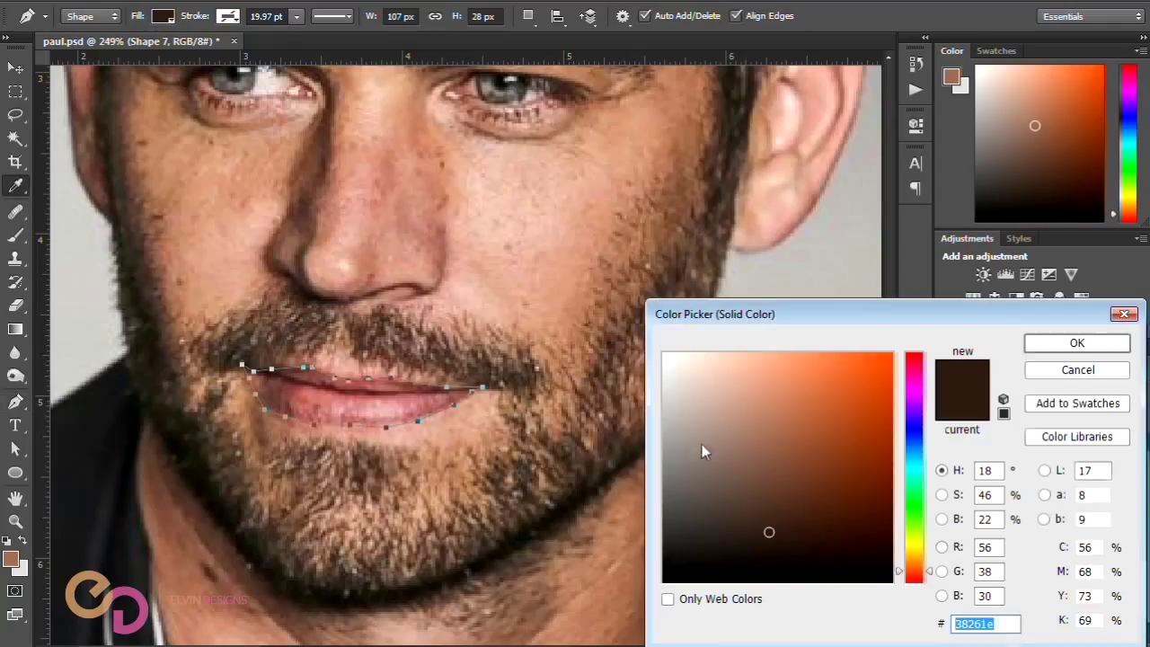
{"action": "left_click", "coordinate": [320, 390]}
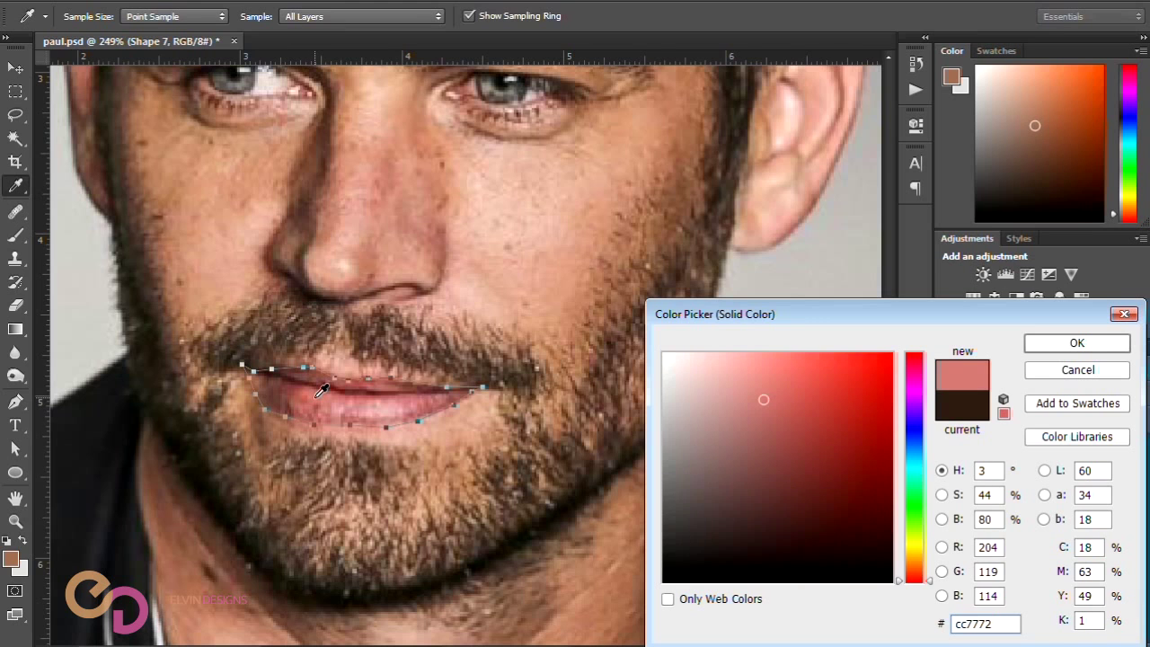
{"action": "left_click", "coordinate": [1076, 342]}
{"action": "scroll", "coordinate": [361, 340], "scroll_direction": "down", "scroll_amount": 3}
{"action": "scroll", "coordinate": [362, 340], "scroll_direction": "down", "scroll_amount": 1}
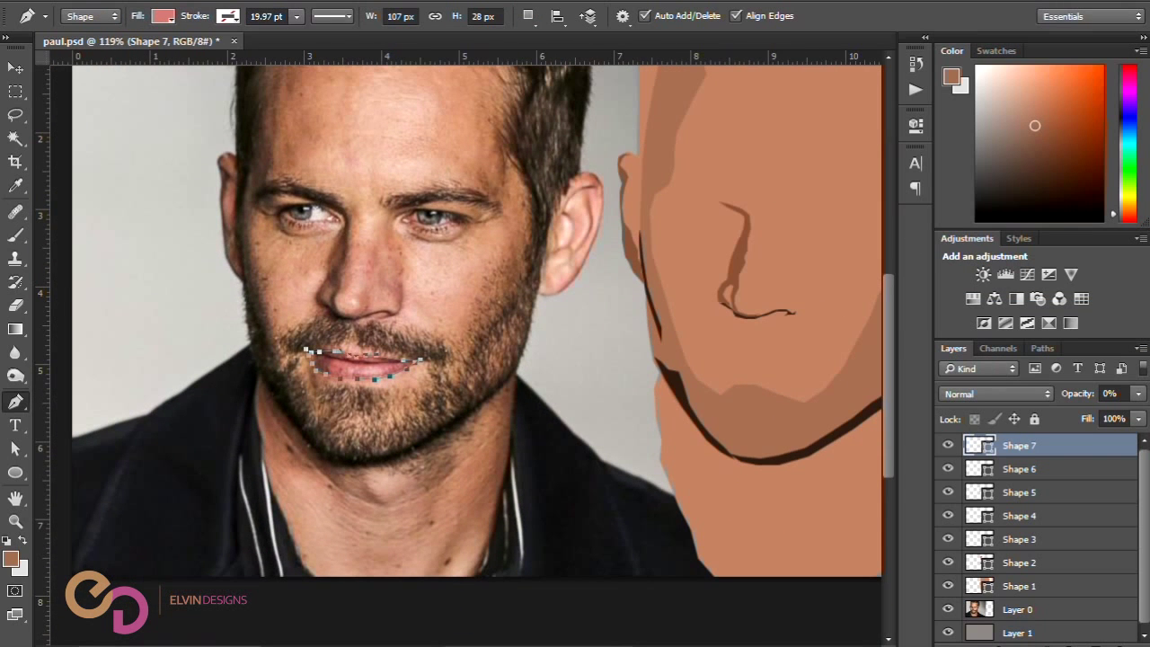
{"action": "left_click_drag", "start_coordinate": [1070, 398], "coordinate": [1147, 328]}
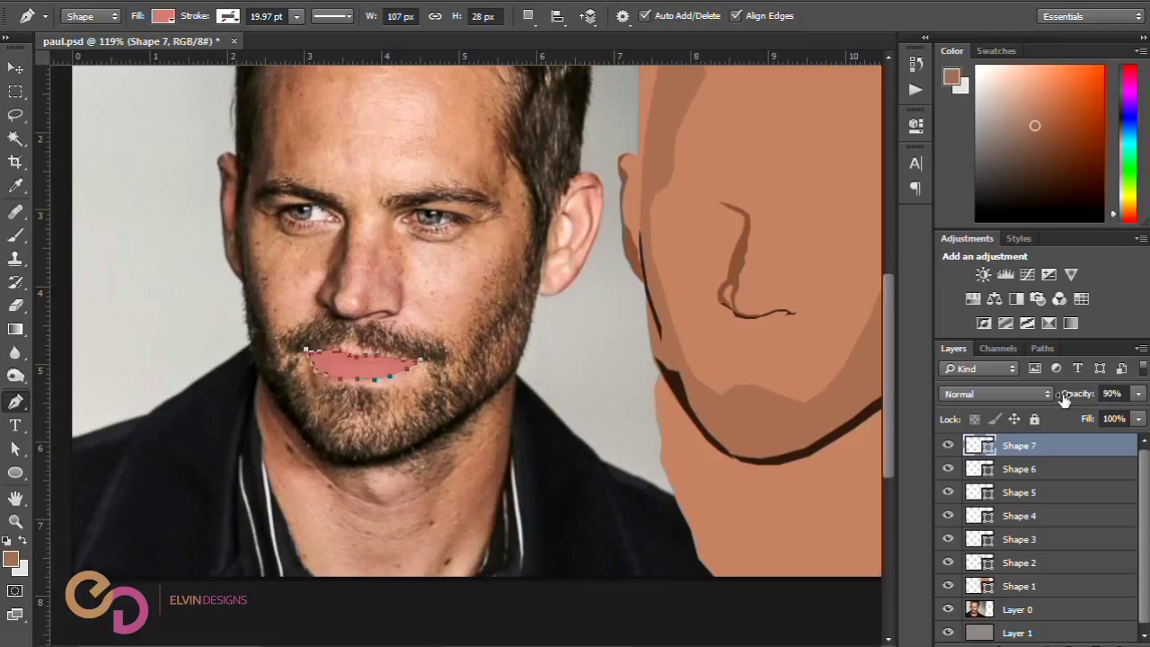
Step: Move the lip shape horizontally about 5.06 in from the photo onto the vector face below the nose
{"action": "left_click", "coordinate": [15, 67]}
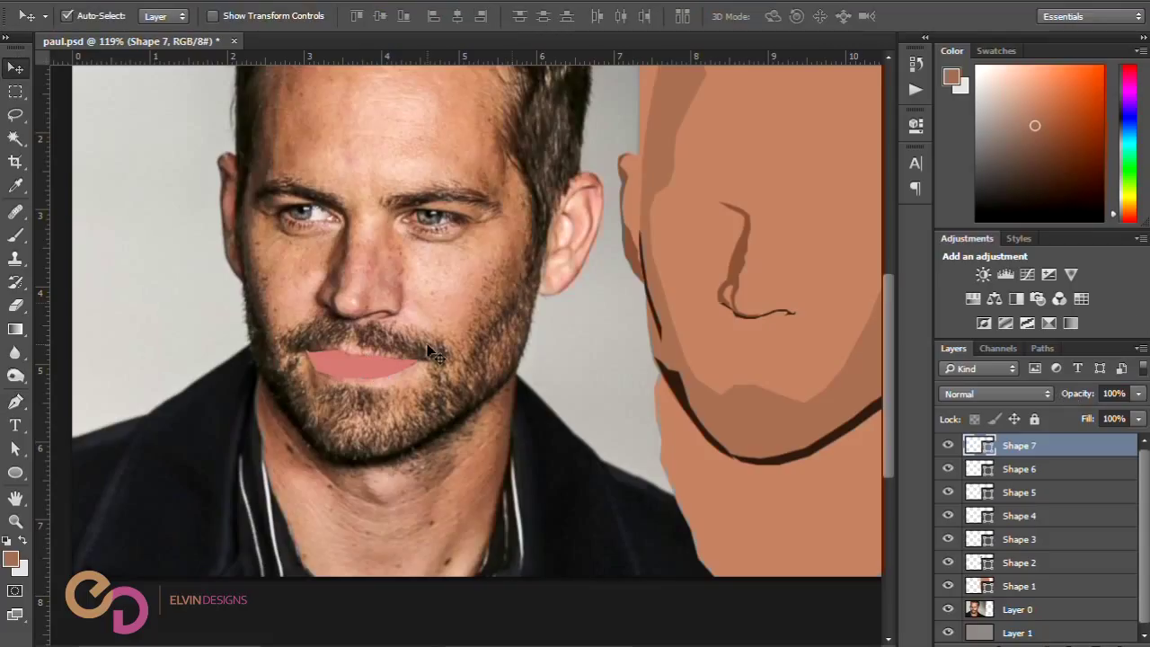
{"action": "left_click_drag", "start_coordinate": [355, 373], "coordinate": [745, 367]}
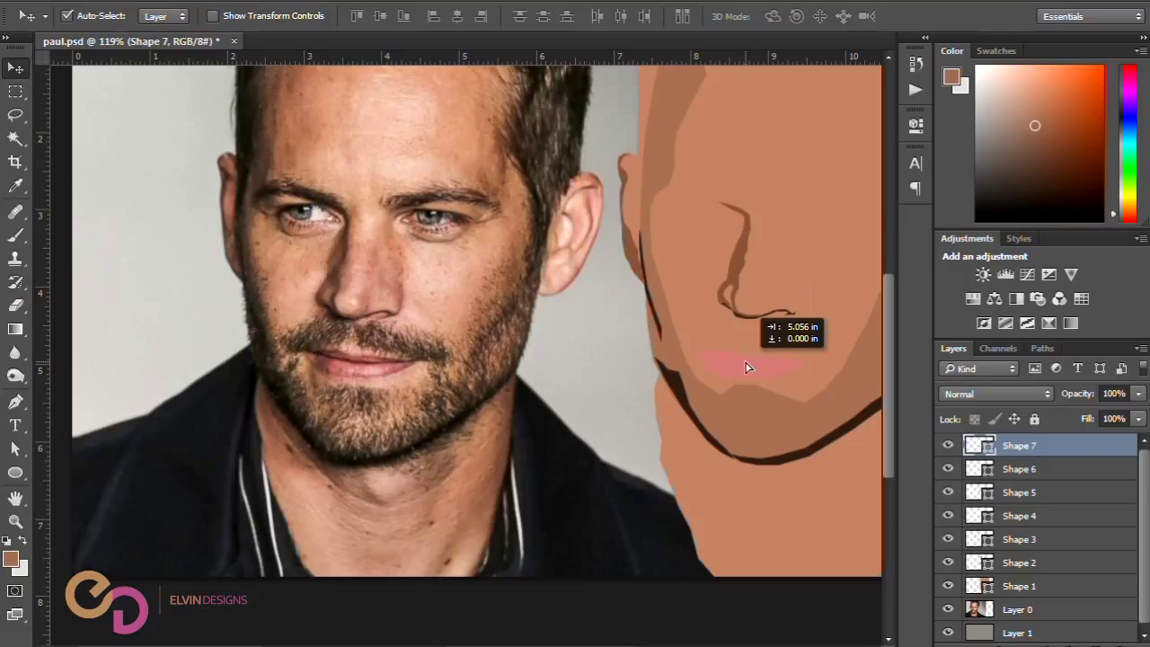
{"action": "left_click_drag", "start_coordinate": [745, 366], "coordinate": [745, 367]}
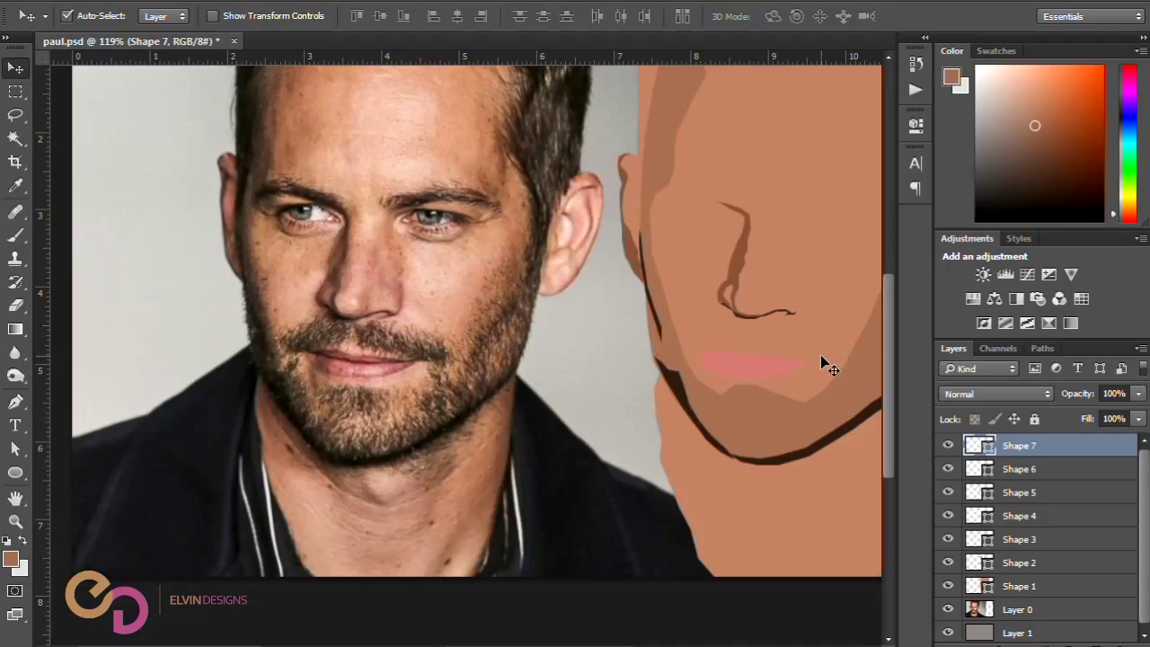
Step: Align the vector lips under the nose using a vertical guide taken from the photo's lips and chin, and remove the guide
{"action": "left_click_drag", "start_coordinate": [756, 372], "coordinate": [606, 382]}
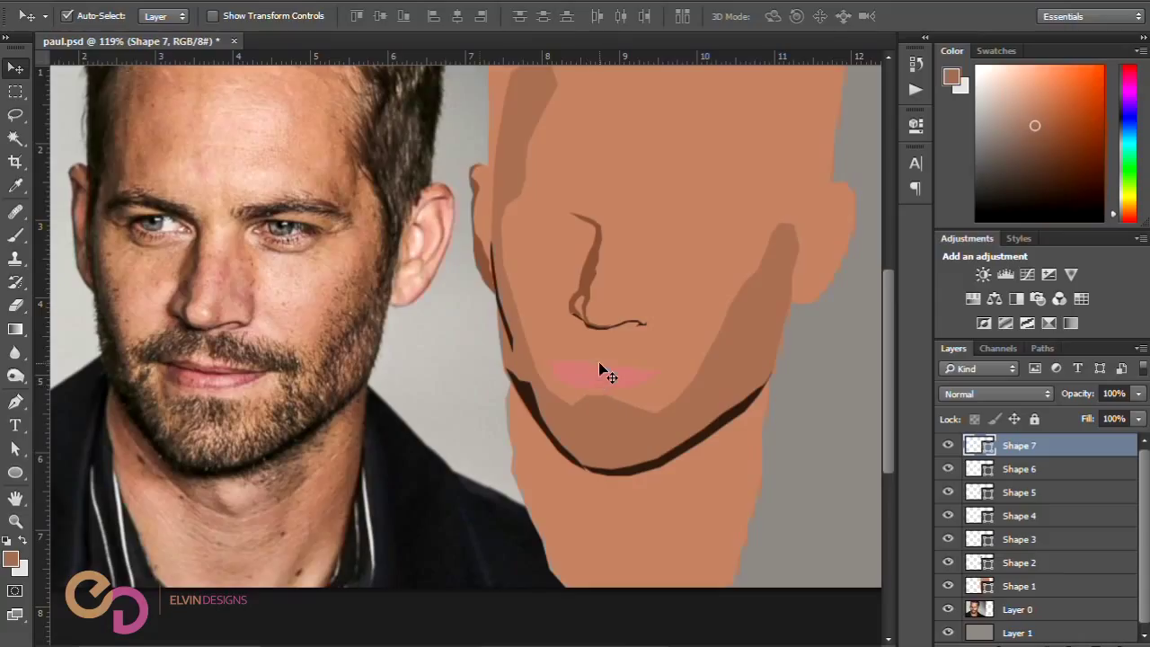
{"action": "left_click_drag", "start_coordinate": [45, 339], "coordinate": [205, 406]}
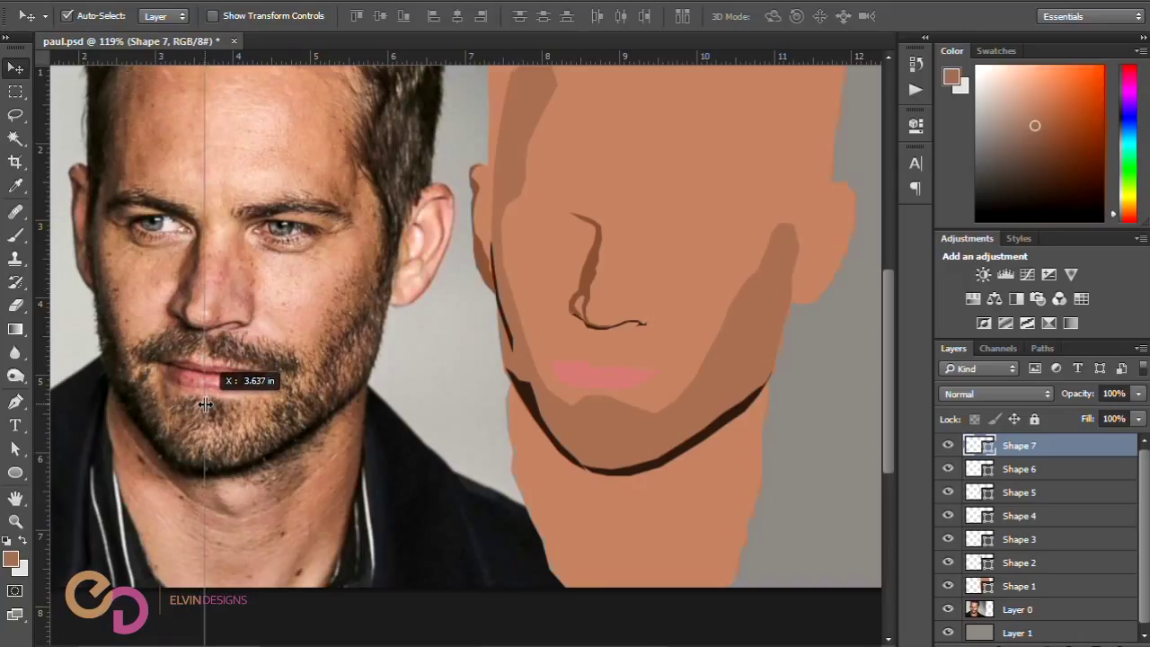
{"action": "left_click_drag", "start_coordinate": [205, 405], "coordinate": [292, 470]}
{"action": "left_click_drag", "start_coordinate": [202, 473], "coordinate": [207, 473]}
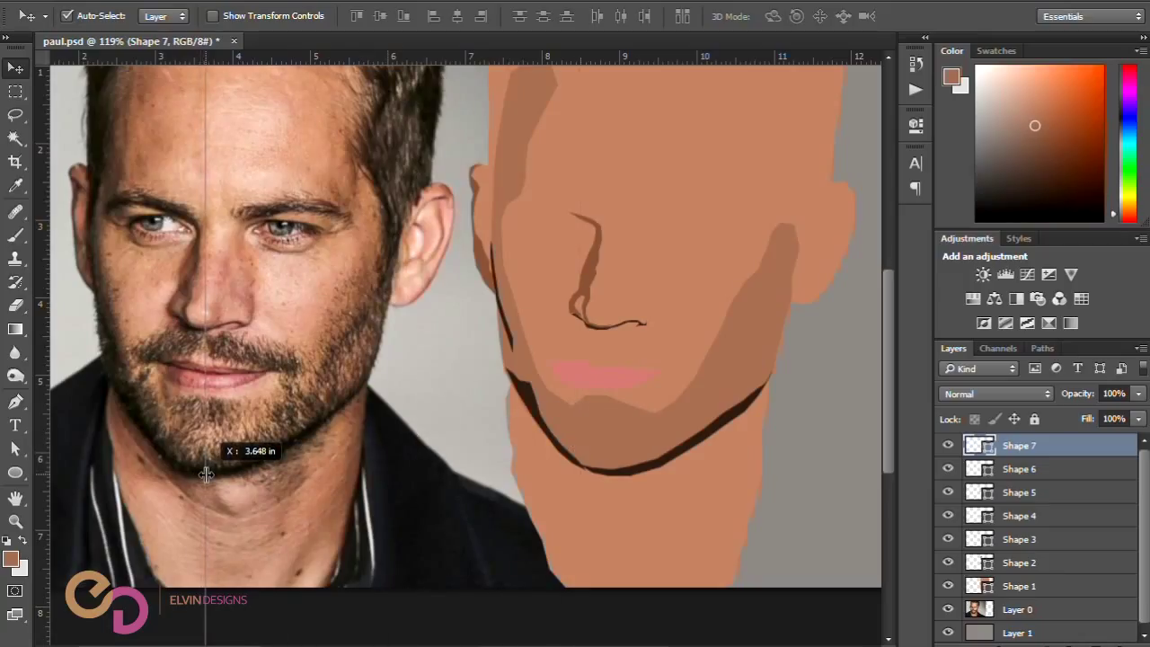
{"action": "left_click_drag", "start_coordinate": [206, 473], "coordinate": [602, 482]}
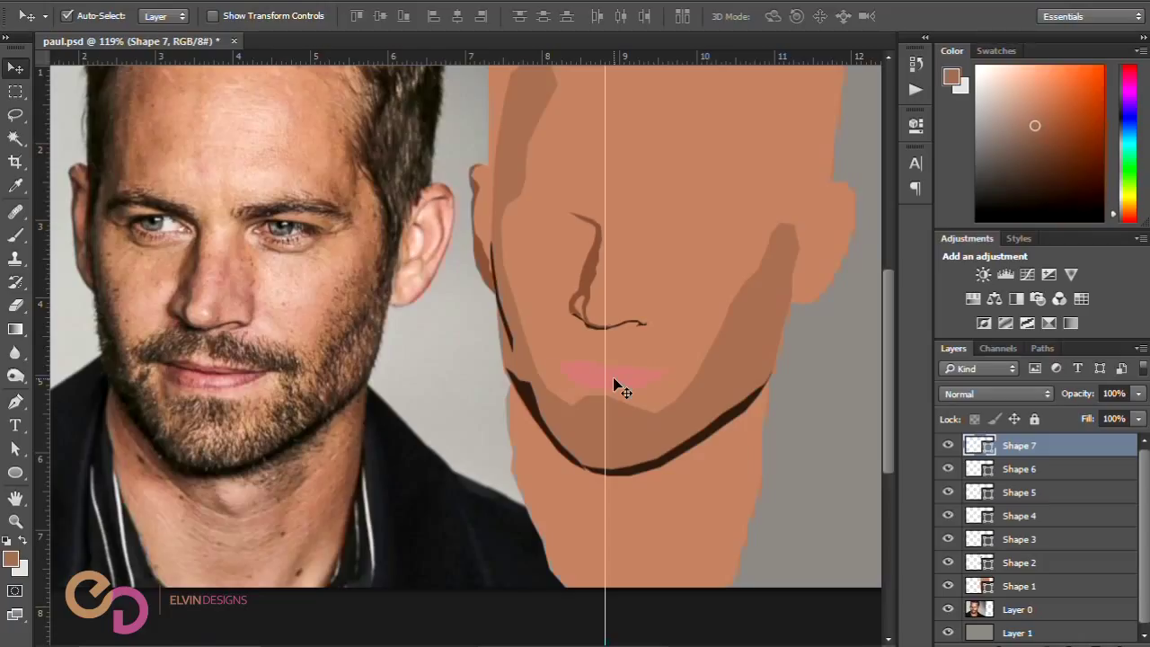
{"action": "left_click_drag", "start_coordinate": [605, 367], "coordinate": [18, 346]}
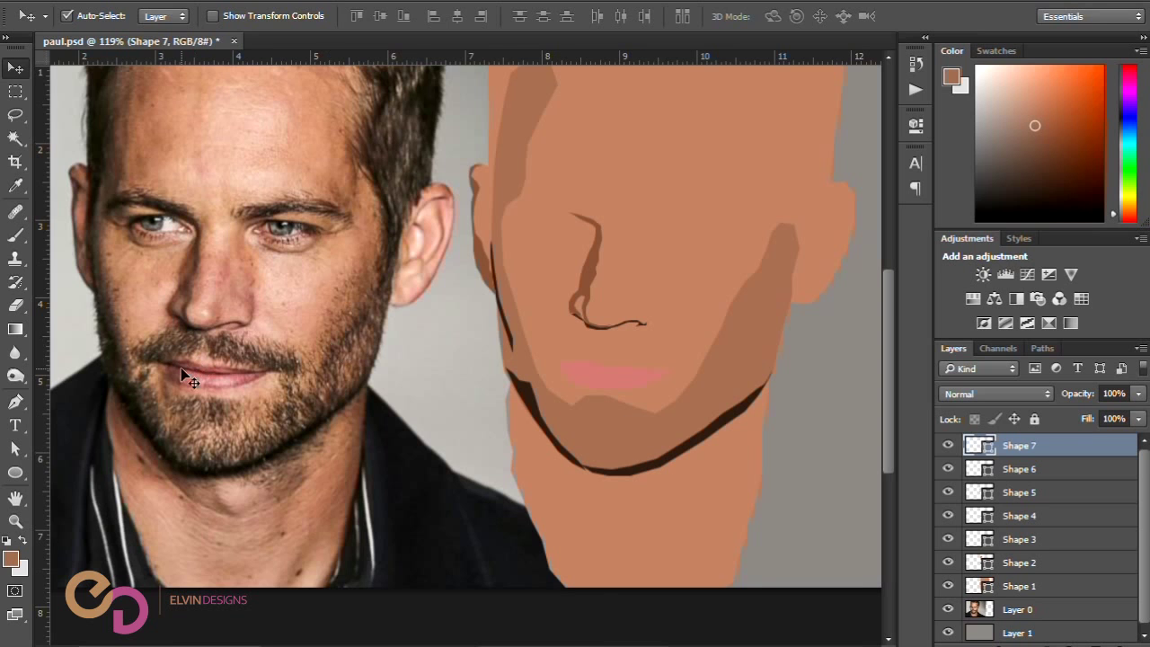
Step: Start a new Pen shape at the left mouth corner of the photo and trace the first stretch of the lip parting
{"action": "scroll", "coordinate": [184, 377], "scroll_direction": "up", "scroll_amount": 5}
{"action": "scroll", "coordinate": [184, 377], "scroll_direction": "down", "scroll_amount": 2}
{"action": "scroll", "coordinate": [184, 378], "scroll_direction": "up", "scroll_amount": 2}
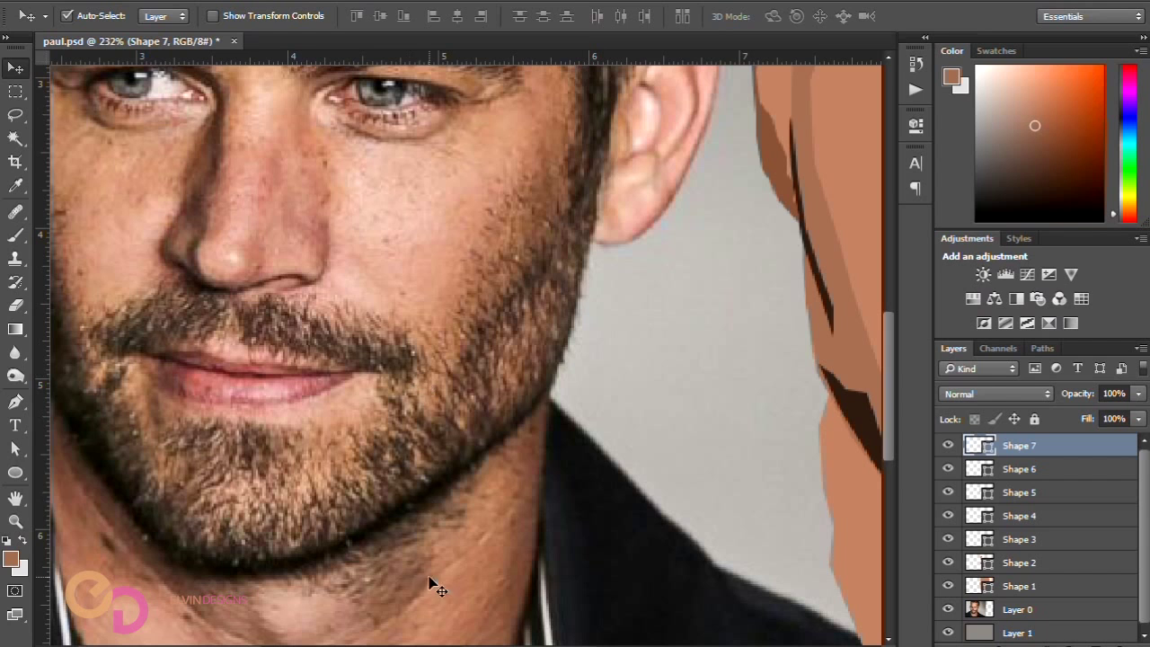
{"action": "left_click_drag", "start_coordinate": [473, 645], "coordinate": [419, 645]}
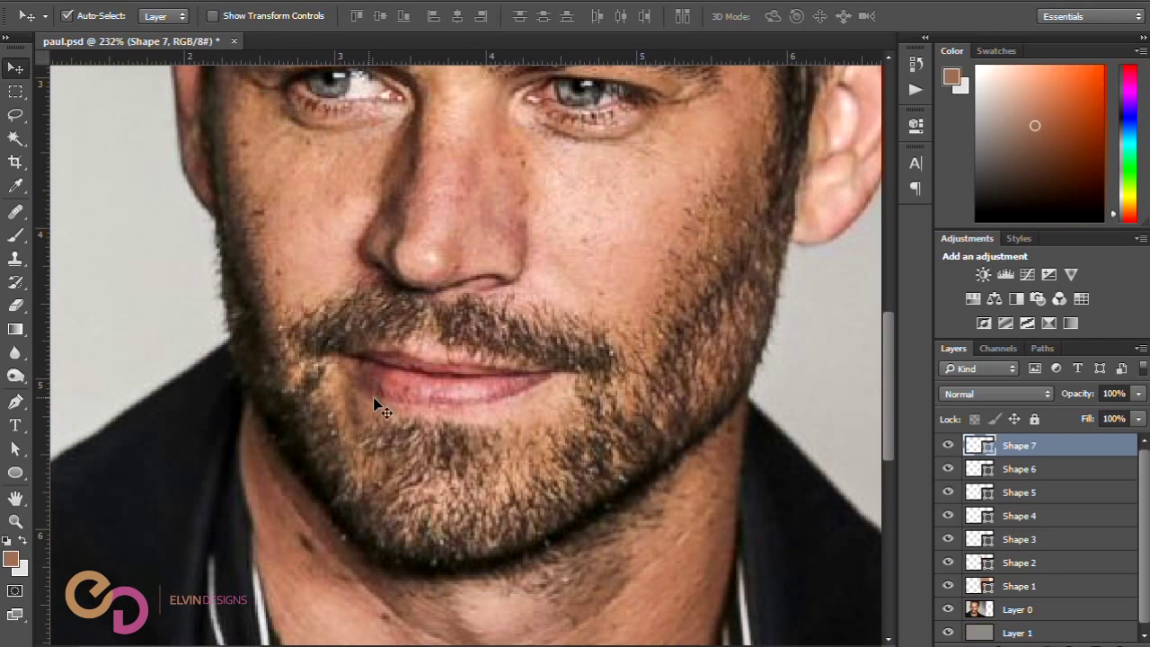
{"action": "scroll", "coordinate": [428, 385], "scroll_direction": "up", "scroll_amount": 2}
{"action": "key", "text": "p"}
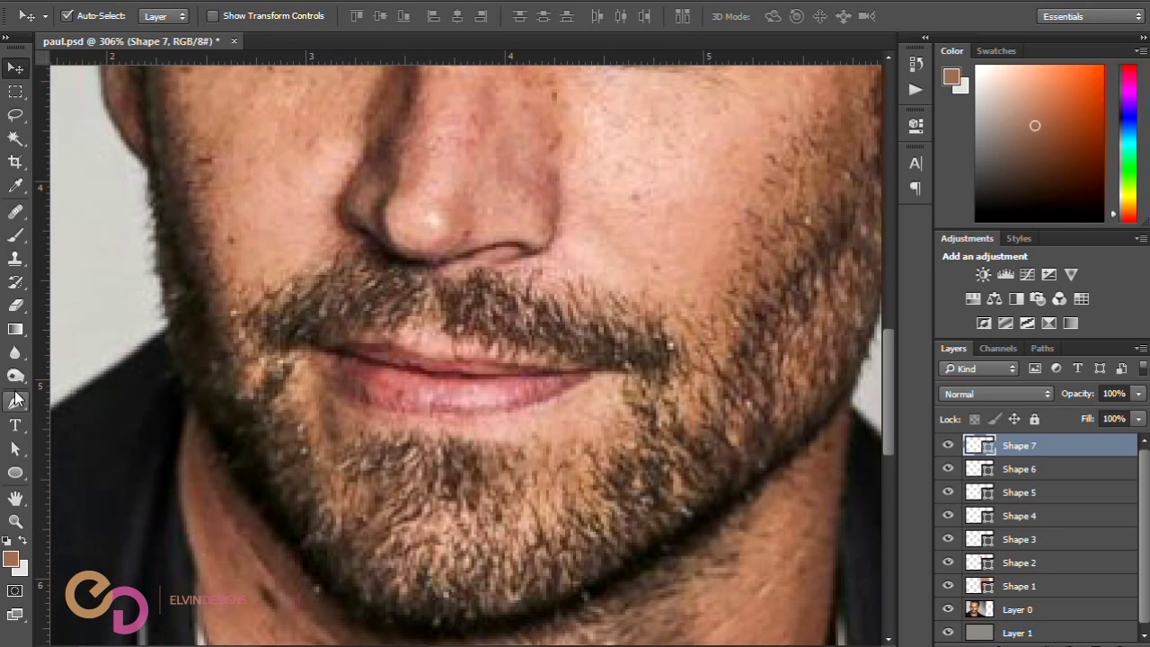
{"action": "left_click", "coordinate": [313, 344]}
{"action": "left_click", "coordinate": [325, 346]}
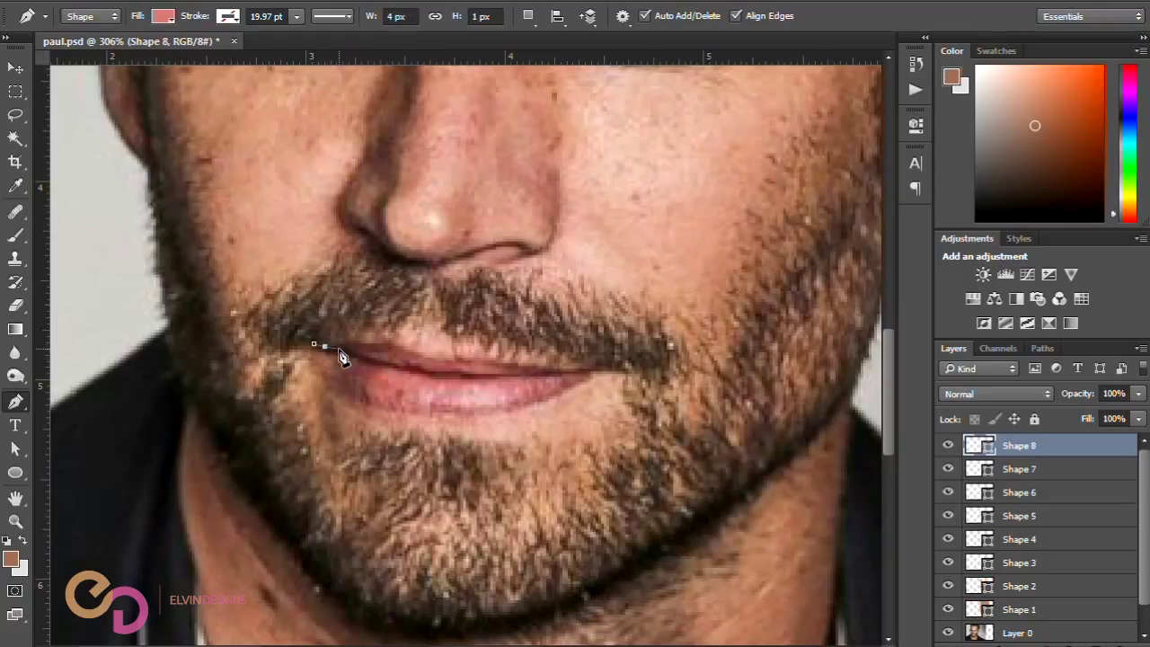
{"action": "left_click", "coordinate": [341, 346]}
{"action": "left_click", "coordinate": [363, 354]}
{"action": "left_click", "coordinate": [386, 363]}
{"action": "left_click", "coordinate": [403, 365]}
Step: Set the new shape layer's opacity to 0% and continue the path along the lip parting to about mid-mouth
{"action": "left_click_drag", "start_coordinate": [1078, 400], "coordinate": [1009, 395]}
{"action": "left_click_drag", "start_coordinate": [1078, 393], "coordinate": [929, 398]}
{"action": "scroll", "coordinate": [582, 424], "scroll_direction": "up", "scroll_amount": 1}
{"action": "scroll", "coordinate": [582, 424], "scroll_direction": "up", "scroll_amount": 4}
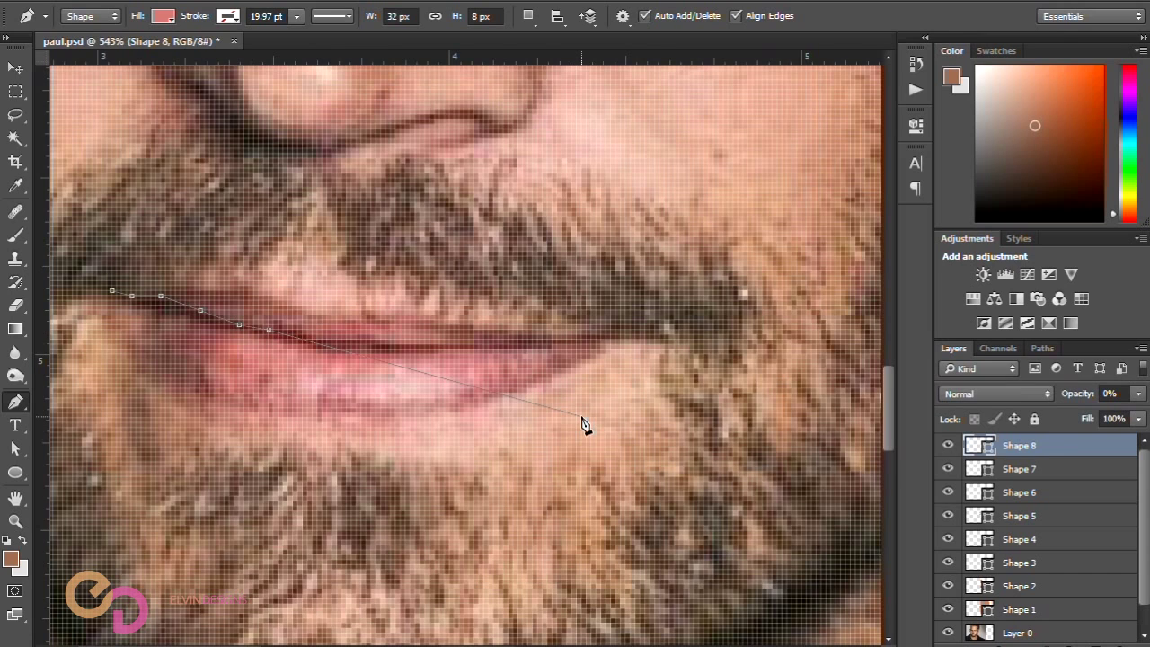
{"action": "scroll", "coordinate": [582, 424], "scroll_direction": "down", "scroll_amount": 1}
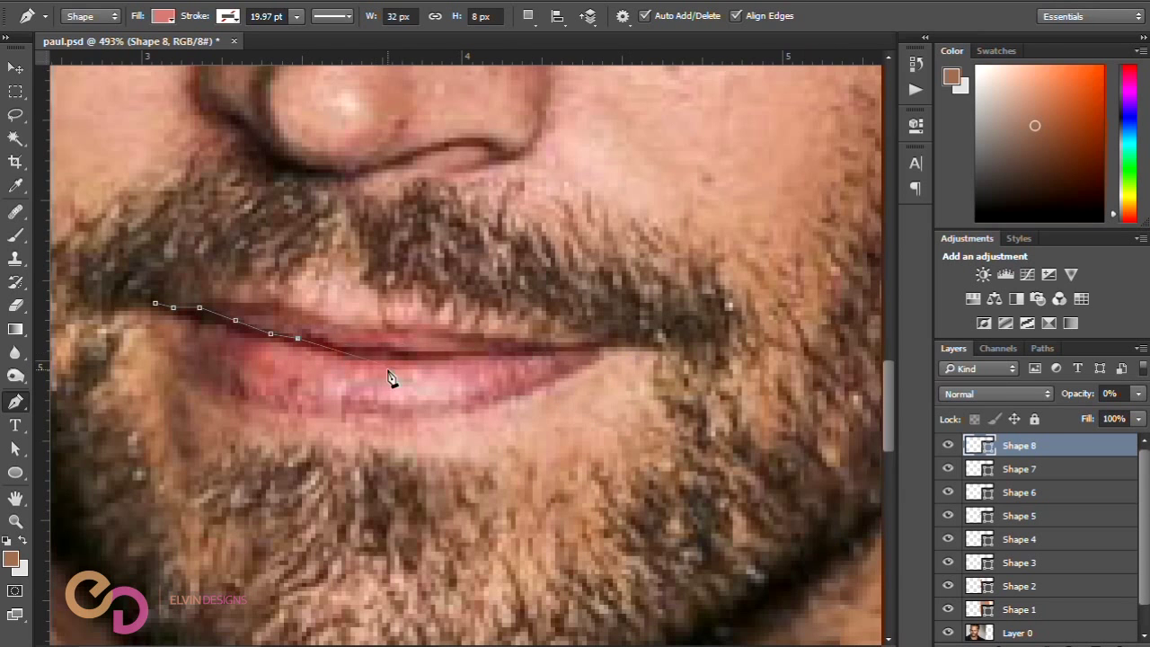
{"action": "left_click", "coordinate": [307, 334]}
{"action": "left_click", "coordinate": [319, 338]}
{"action": "left_click", "coordinate": [338, 348]}
{"action": "left_click", "coordinate": [383, 347]}
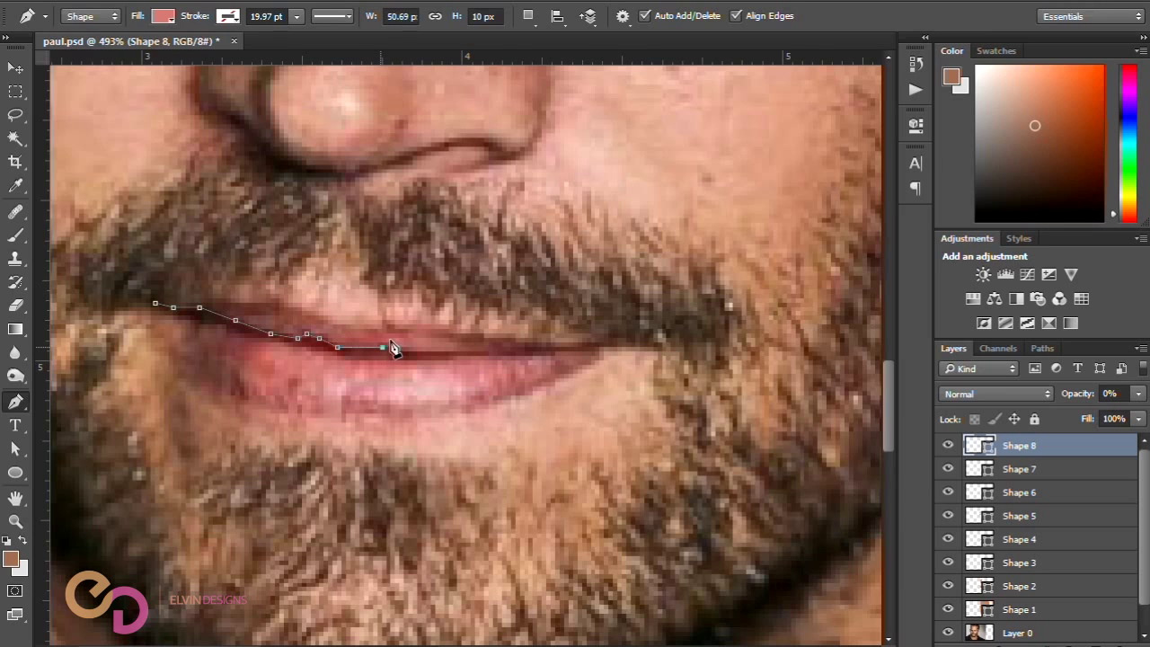
Step: Continue the mouth-line path along the parting between the lips to the right mouth corner
{"action": "left_click", "coordinate": [399, 351]}
{"action": "left_click", "coordinate": [426, 351]}
{"action": "left_click", "coordinate": [483, 351]}
{"action": "left_click", "coordinate": [497, 347]}
{"action": "left_click", "coordinate": [520, 351]}
{"action": "left_click", "coordinate": [578, 348]}
Step: Trace back just beneath the mouth line and close it at the left corner as a thin shape about 95 × 15 px
{"action": "left_click", "coordinate": [543, 351]}
{"action": "left_click_drag", "start_coordinate": [544, 364], "coordinate": [518, 368]}
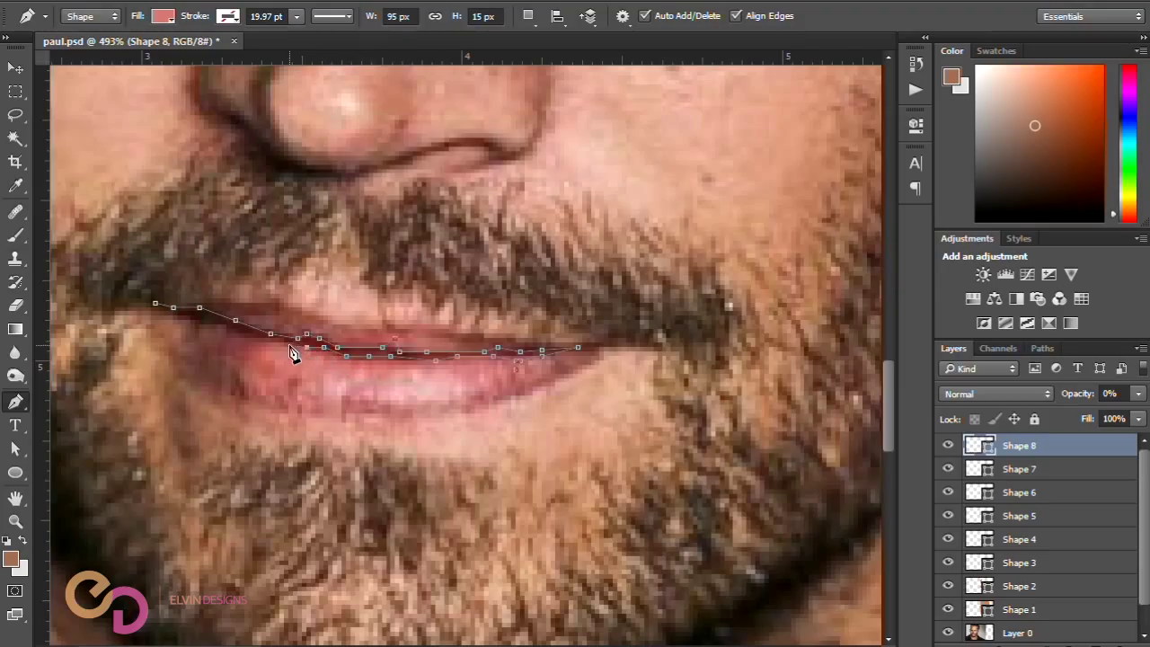
{"action": "left_click", "coordinate": [213, 320]}
{"action": "left_click", "coordinate": [191, 317]}
{"action": "scroll", "coordinate": [364, 325], "scroll_direction": "down", "scroll_amount": 2}
{"action": "scroll", "coordinate": [365, 326], "scroll_direction": "down", "scroll_amount": 2}
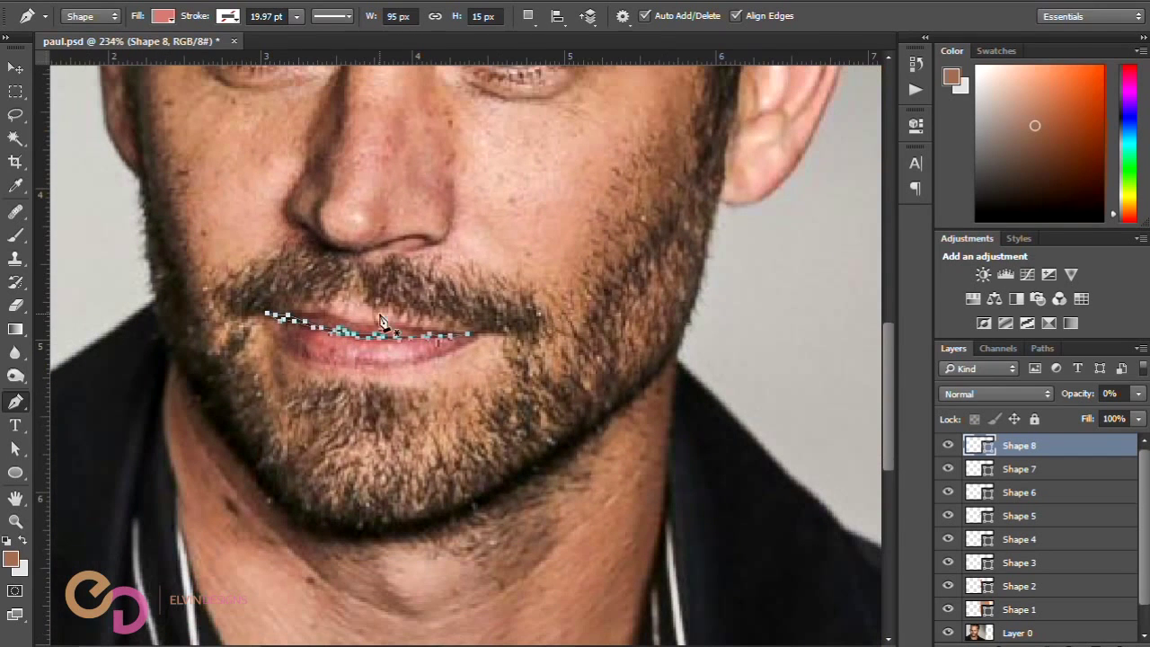
Step: Set the mouth-line layer's opacity to 100%
{"action": "left_click", "coordinate": [13, 70]}
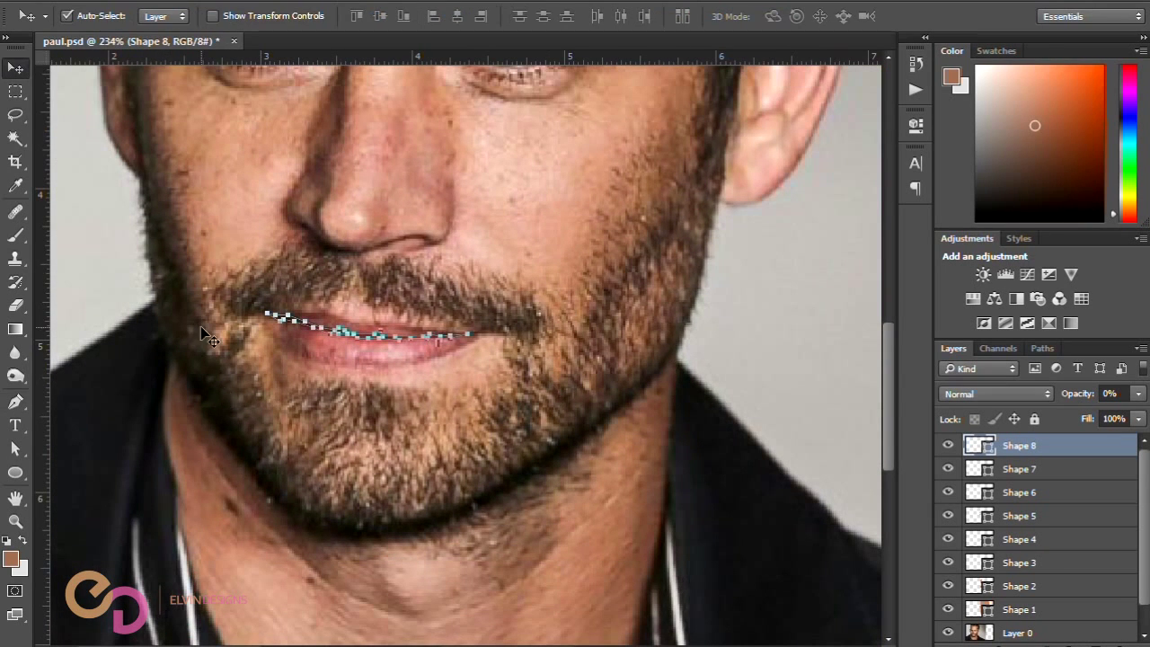
{"action": "scroll", "coordinate": [207, 314], "scroll_direction": "down", "scroll_amount": 2}
{"action": "scroll", "coordinate": [213, 324], "scroll_direction": "down", "scroll_amount": 1}
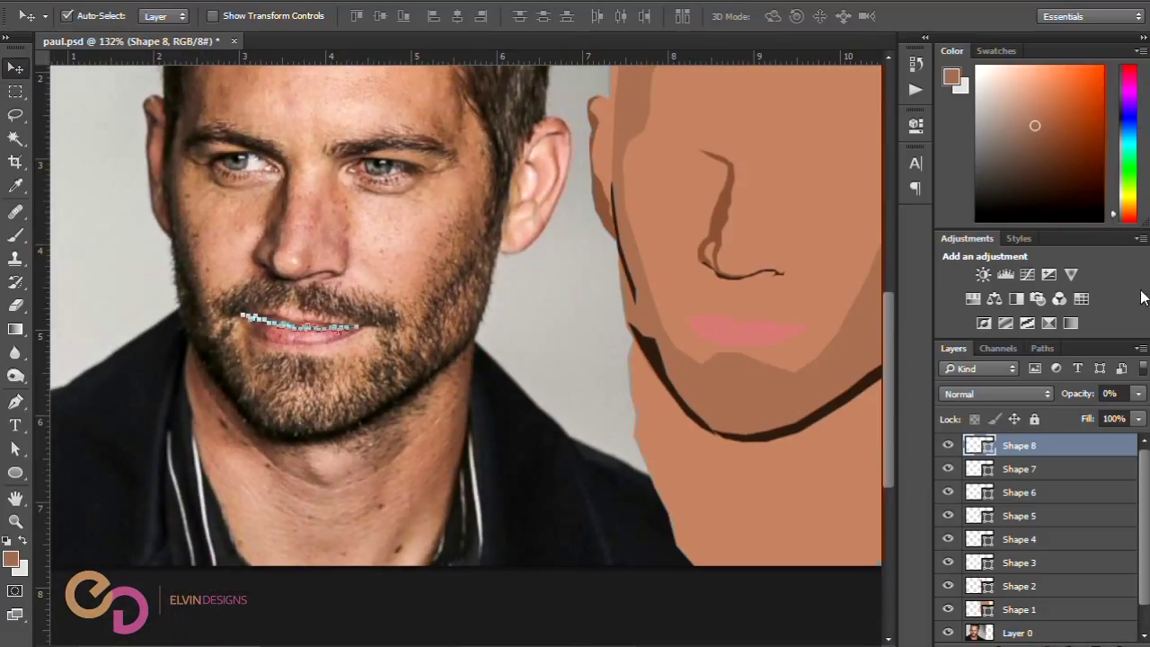
{"action": "left_click", "coordinate": [1110, 394]}
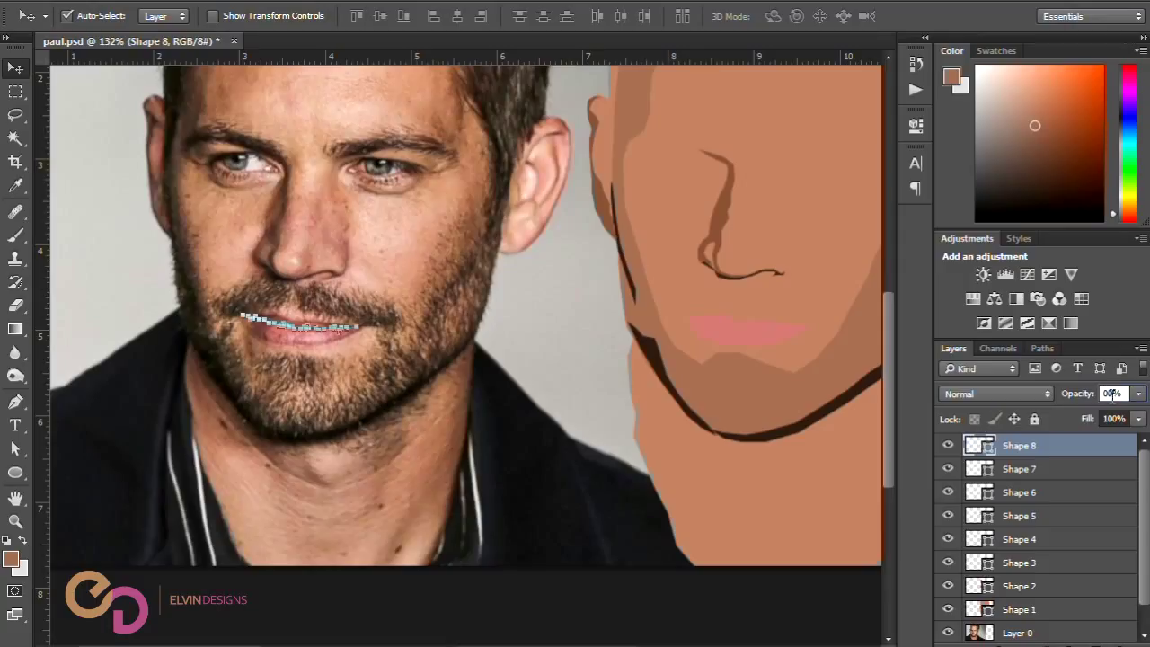
{"action": "type", "text": "100"}
{"action": "key", "text": "Return"}
{"action": "left_click", "coordinate": [11, 75]}
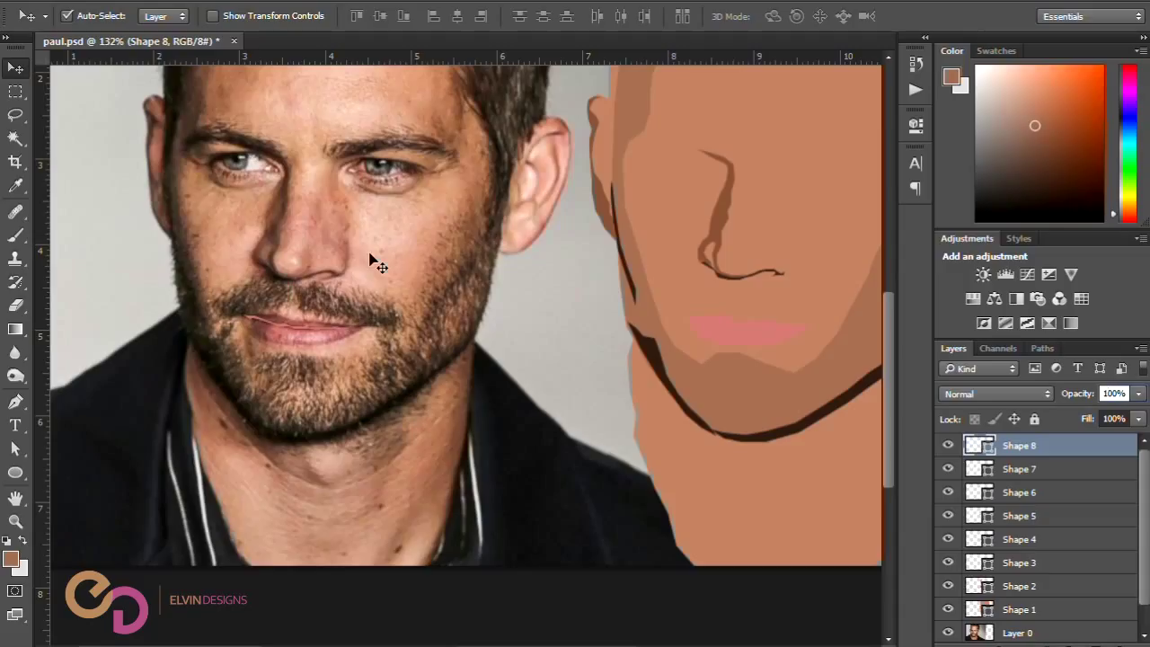
Step: Recolour the mouth-line shape to dark reddish brown 6d3b38
{"action": "double_click", "coordinate": [977, 447]}
{"action": "left_click", "coordinate": [766, 468]}
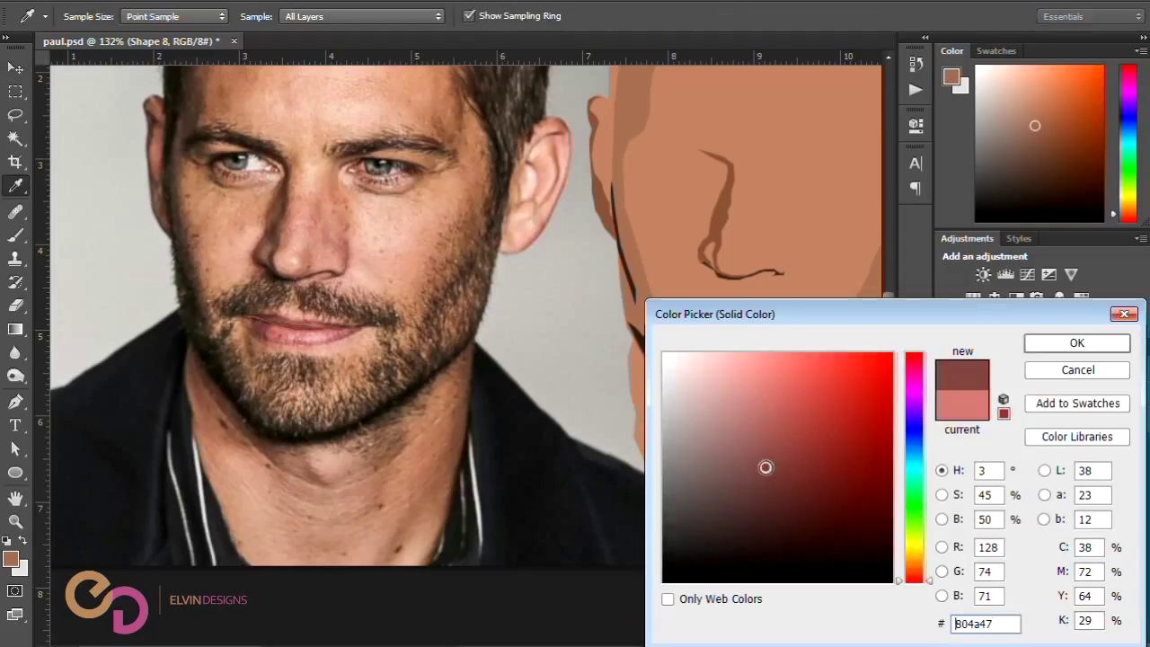
{"action": "left_click", "coordinate": [769, 481]}
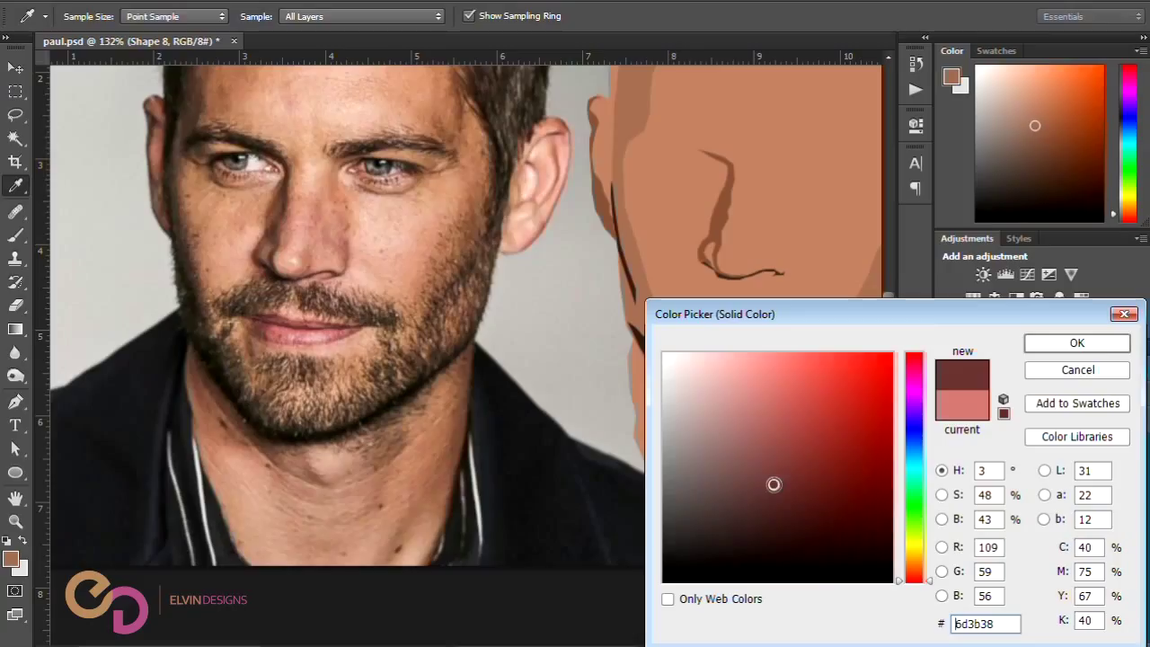
{"action": "left_click", "coordinate": [1089, 372]}
Step: Move the mouth line from the photo across to the vector lips and nudge it into position
{"action": "key", "text": "shift+Right"}
{"action": "key", "text": "shift+Right"}
{"action": "key", "text": "shift+Right"}
{"action": "key", "text": "shift+Right"}
{"action": "key", "text": "shift+Right"}
{"action": "key", "text": "shift+Right"}
{"action": "key", "text": "shift+Right"}
{"action": "key", "text": "shift+Right"}
{"action": "key", "text": "shift+Right"}
{"action": "key", "text": "shift+Right"}
{"action": "key", "text": "shift+Right"}
{"action": "key", "text": "shift+Right"}
{"action": "key", "text": "shift+Right"}
{"action": "key", "text": "shift+Right"}
{"action": "key", "text": "shift+Right"}
{"action": "key", "text": "shift+Right"}
{"action": "key", "text": "shift+Right"}
{"action": "key", "text": "shift+Right"}
{"action": "key", "text": "shift+Right"}
{"action": "key", "text": "shift+Right"}
{"action": "key", "text": "shift+Right"}
{"action": "key", "text": "shift+Right"}
{"action": "key", "text": "shift+Right"}
{"action": "key", "text": "shift+Right"}
{"action": "key", "text": "shift+Right"}
{"action": "key", "text": "shift+Right"}
{"action": "key", "text": "shift+Right"}
{"action": "key", "text": "shift+Right"}
{"action": "key", "text": "shift+Right"}
{"action": "key", "text": "shift+Right"}
{"action": "key", "text": "shift+Right"}
{"action": "key", "text": "shift+Right"}
{"action": "left_click_drag", "start_coordinate": [791, 323], "coordinate": [802, 327]}
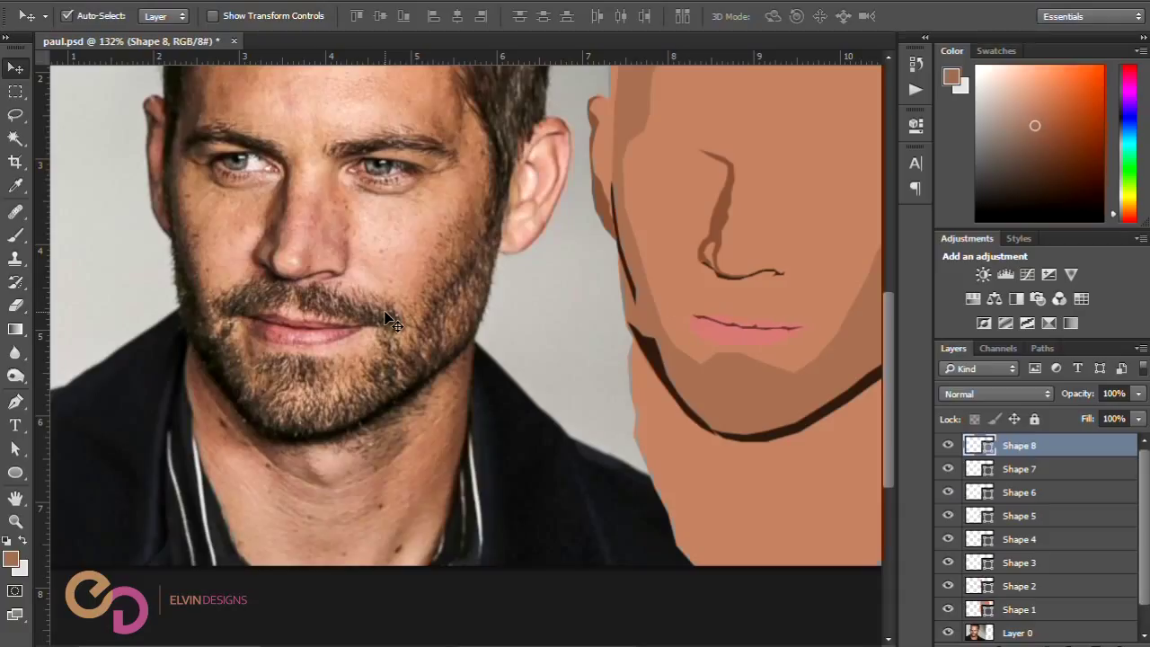
{"action": "key", "text": "Down"}
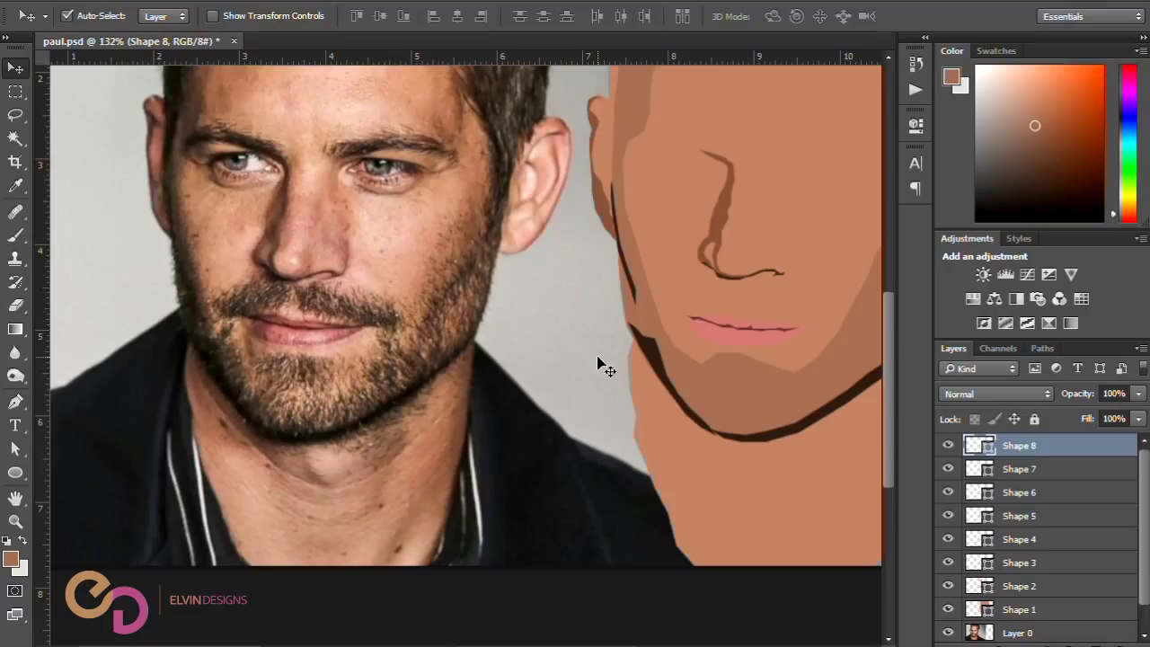
Step: Undo the mouth line's placement and toggle its layer visibility off and on to locate it
{"action": "left_click_drag", "start_coordinate": [701, 329], "coordinate": [716, 342]}
{"action": "key", "text": "ctrl+z"}
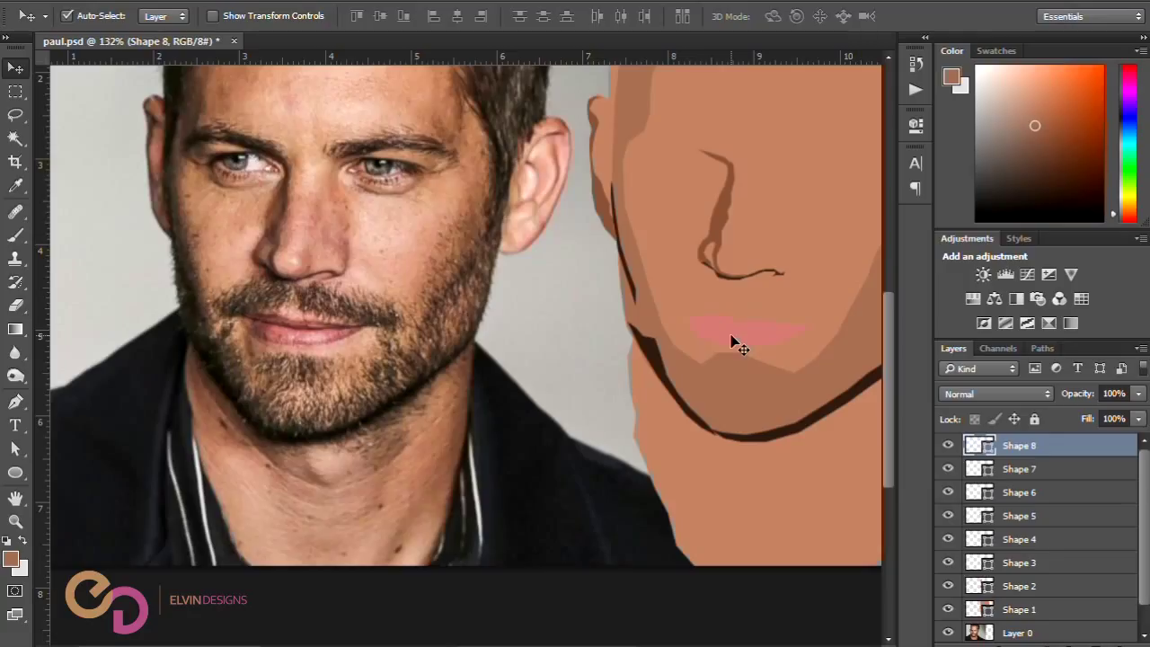
{"action": "key", "text": "ctrl"}
{"action": "left_click_drag", "start_coordinate": [732, 342], "coordinate": [732, 342]}
{"action": "left_click", "coordinate": [948, 446]}
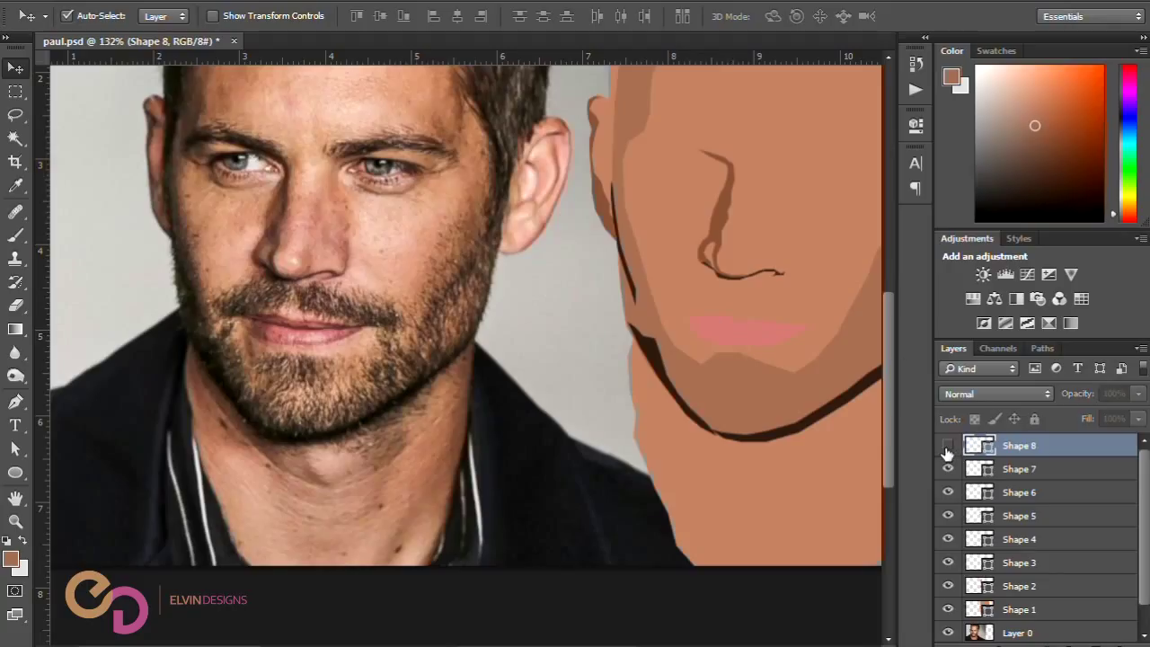
{"action": "left_click", "coordinate": [948, 446]}
{"action": "key", "text": "ctrl"}
{"action": "left_click_drag", "start_coordinate": [653, 342], "coordinate": [737, 329]}
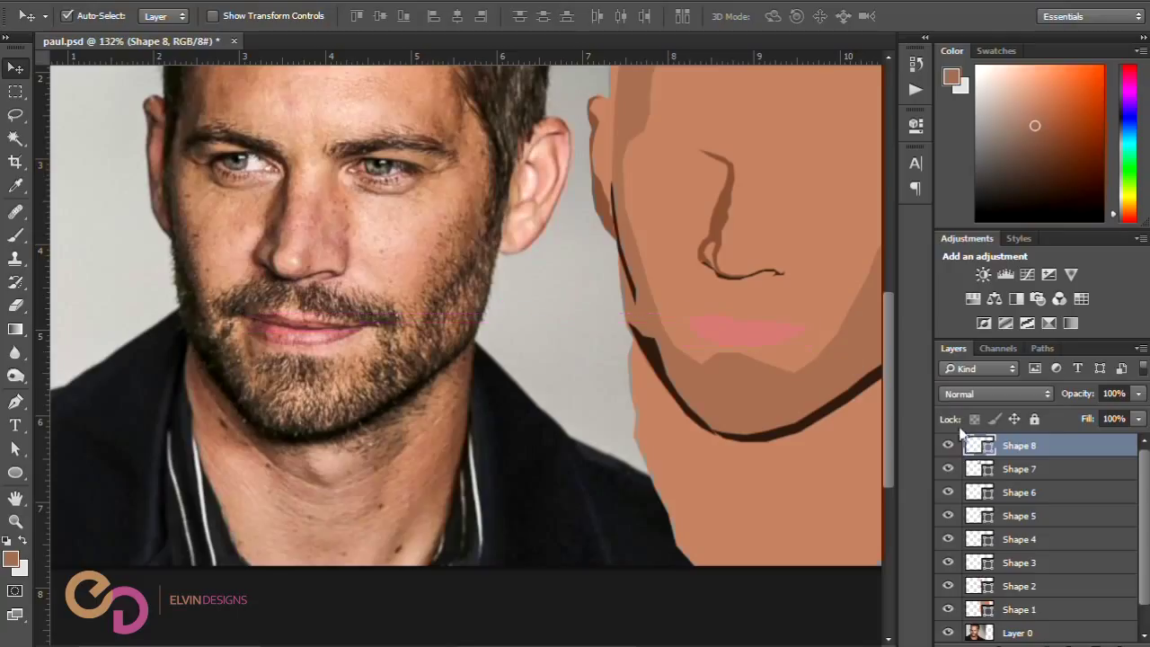
{"action": "left_click", "coordinate": [949, 446]}
{"action": "left_click", "coordinate": [948, 447]}
{"action": "left_click", "coordinate": [753, 344]}
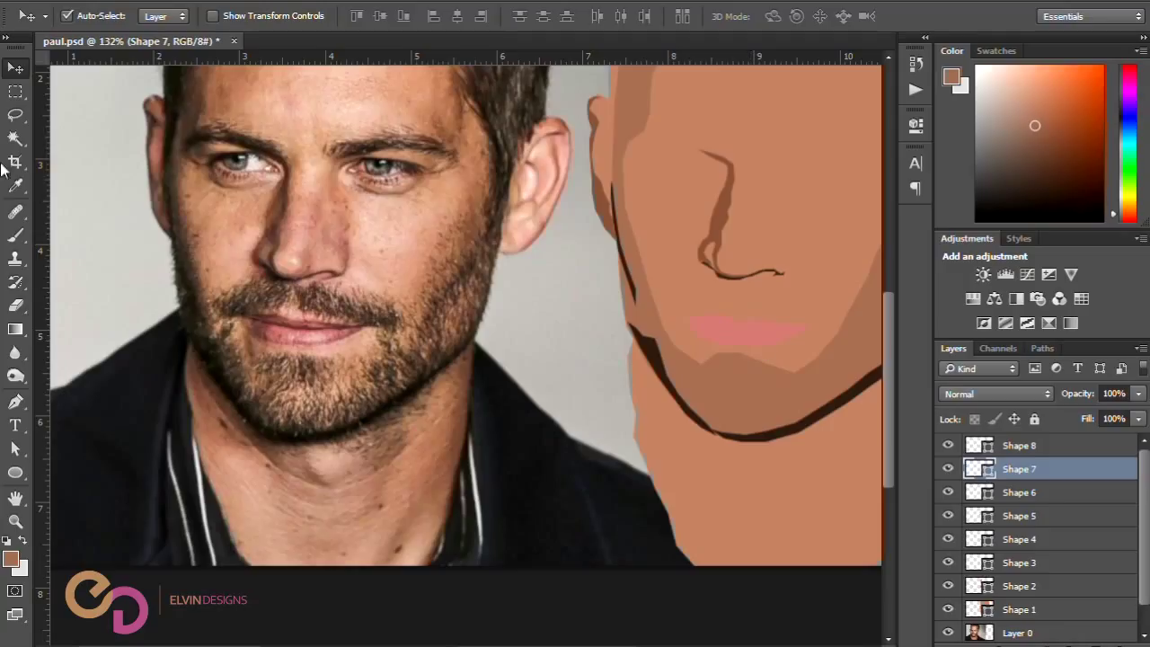
Step: Turn off Auto-Select and make the mouth-line layer, Shape 8, the active layer
{"action": "left_click", "coordinate": [67, 17]}
{"action": "left_click", "coordinate": [335, 332], "text": "ctrl"}
{"action": "left_click", "coordinate": [335, 332]}
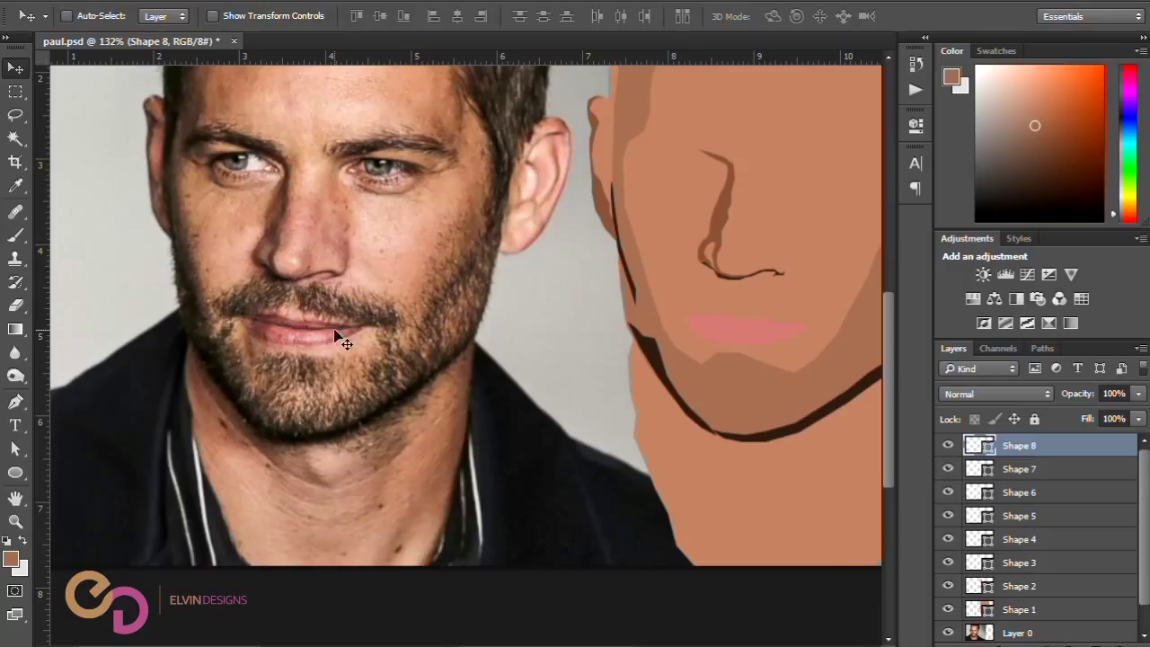
Step: Try the mouth line on the vector lips with a purely horizontal move, and shift it back onto the photo
{"action": "key", "text": "shift+Right"}
{"action": "key", "text": "shift+Right"}
{"action": "key", "text": "shift+Right"}
{"action": "key", "text": "shift+Right"}
{"action": "key", "text": "shift+Right"}
{"action": "key", "text": "shift+Right"}
{"action": "key", "text": "shift+Right"}
{"action": "key", "text": "shift+Right"}
{"action": "key", "text": "shift+Right"}
{"action": "key", "text": "shift+Right"}
{"action": "key", "text": "shift+Right"}
{"action": "key", "text": "shift+Right"}
{"action": "key", "text": "shift+Right"}
{"action": "key", "text": "shift+Right"}
{"action": "key", "text": "shift+Right"}
{"action": "key", "text": "shift+Right"}
{"action": "key", "text": "shift+Right"}
{"action": "key", "text": "shift+Right"}
{"action": "key", "text": "shift+Right"}
{"action": "key", "text": "shift+Right"}
{"action": "key", "text": "shift+Right"}
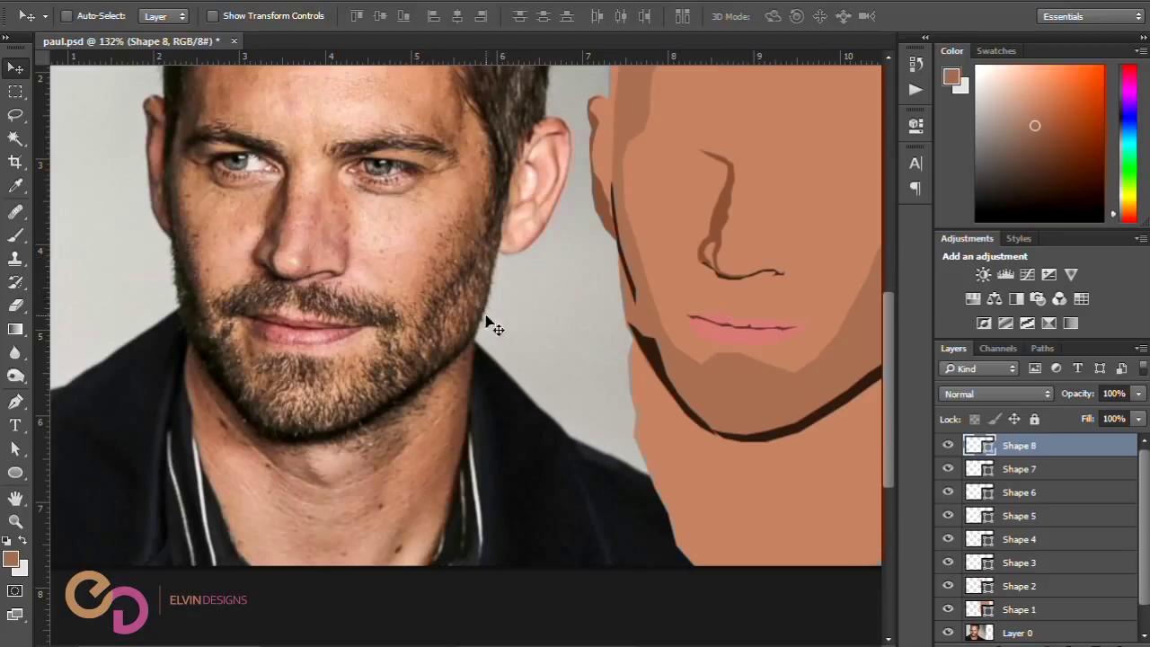
{"action": "key", "text": "shift+Left"}
{"action": "key", "text": "shift+Left"}
{"action": "key", "text": "shift+Left"}
{"action": "key", "text": "shift+Left"}
{"action": "key", "text": "shift+Left"}
{"action": "key", "text": "shift+Left"}
{"action": "key", "text": "shift+Left"}
{"action": "key", "text": "shift+Left"}
{"action": "key", "text": "shift+Left"}
{"action": "key", "text": "shift+Left"}
{"action": "key", "text": "shift+Left"}
{"action": "key", "text": "shift+Left"}
{"action": "key", "text": "shift+Left"}
{"action": "key", "text": "shift+Left"}
{"action": "key", "text": "shift+Left"}
{"action": "key", "text": "shift+Left"}
{"action": "key", "text": "shift+Left"}
{"action": "key", "text": "shift+Left"}
{"action": "key", "text": "shift+Left"}
{"action": "key", "text": "shift+Left"}
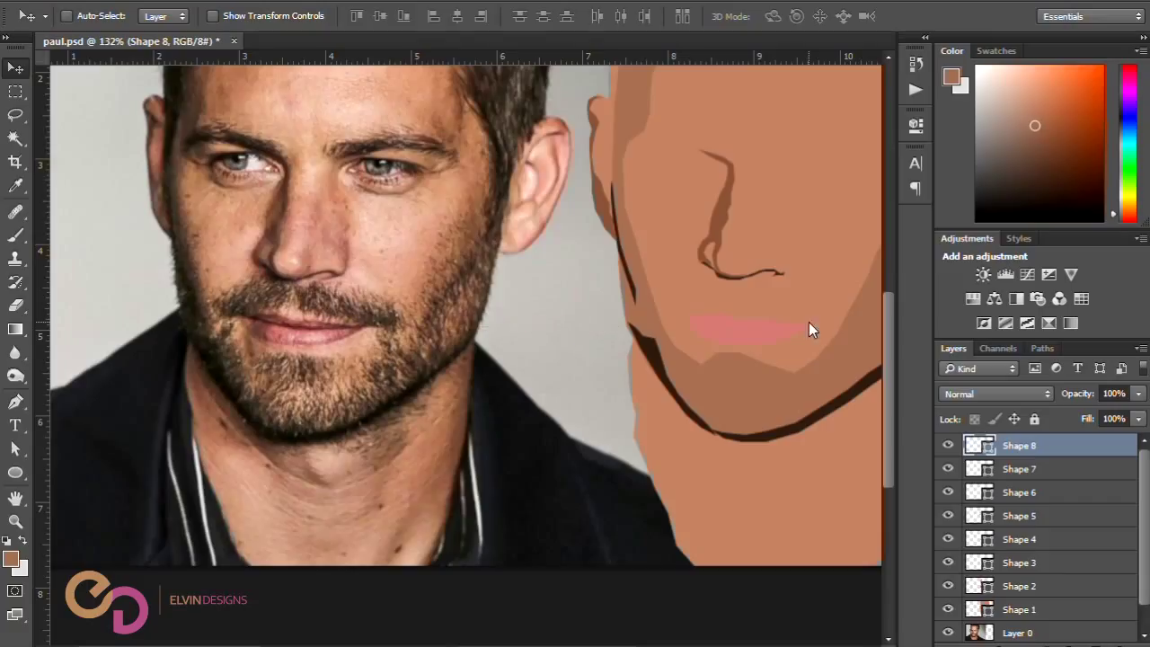
Step: Move the mouth line horizontally from the photo onto the vector lips, keeping its height
{"action": "key", "text": "shift+Right"}
{"action": "key", "text": "shift+Right"}
{"action": "key", "text": "shift+Right"}
{"action": "key", "text": "shift+Right"}
{"action": "key", "text": "shift+Right"}
{"action": "key", "text": "shift+Right"}
{"action": "key", "text": "shift+Right"}
{"action": "key", "text": "shift+Right"}
{"action": "key", "text": "shift+Right"}
{"action": "key", "text": "shift+Right"}
{"action": "key", "text": "shift+Right"}
{"action": "key", "text": "shift+Right"}
{"action": "key", "text": "shift+Right"}
{"action": "key", "text": "shift+Right"}
{"action": "key", "text": "shift+Right"}
{"action": "key", "text": "shift+Right"}
{"action": "key", "text": "shift+Right"}
{"action": "key", "text": "shift+Right"}
{"action": "key", "text": "shift+Right"}
{"action": "key", "text": "shift+Right"}
Step: Begin a Pen shape for the lower lip's shadow on the photo, starting its jagged inner edge near the mouth's right corner
{"action": "scroll", "coordinate": [298, 342], "scroll_direction": "up", "scroll_amount": 3}
{"action": "scroll", "coordinate": [301, 347], "scroll_direction": "up", "scroll_amount": 2}
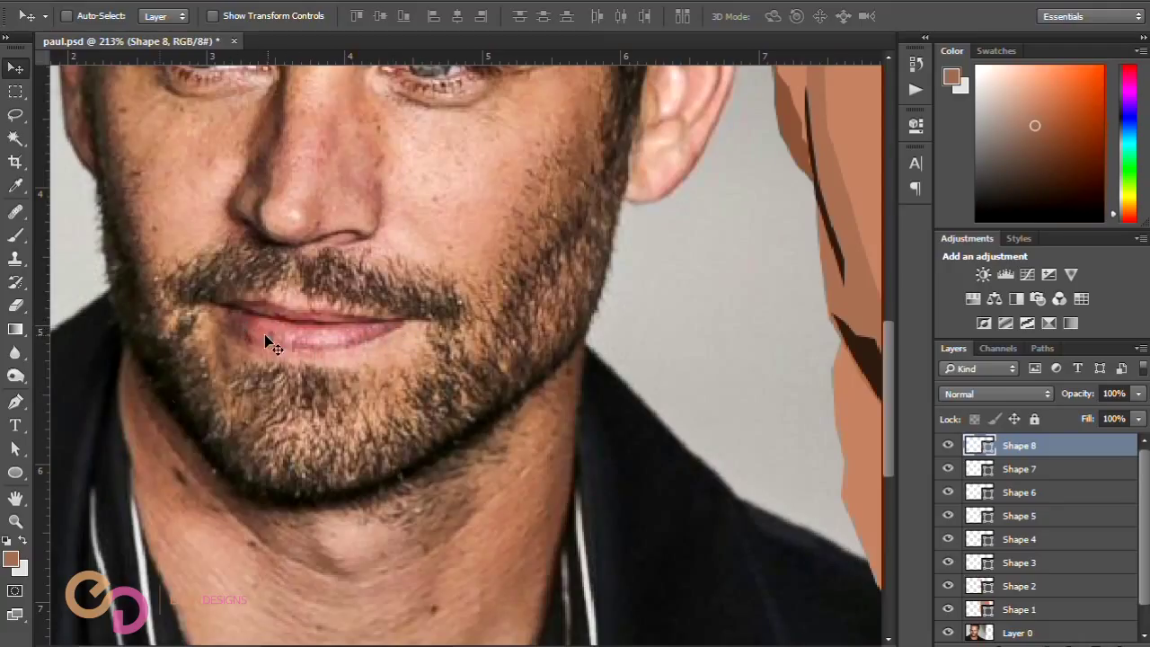
{"action": "scroll", "coordinate": [300, 345], "scroll_direction": "up", "scroll_amount": 1}
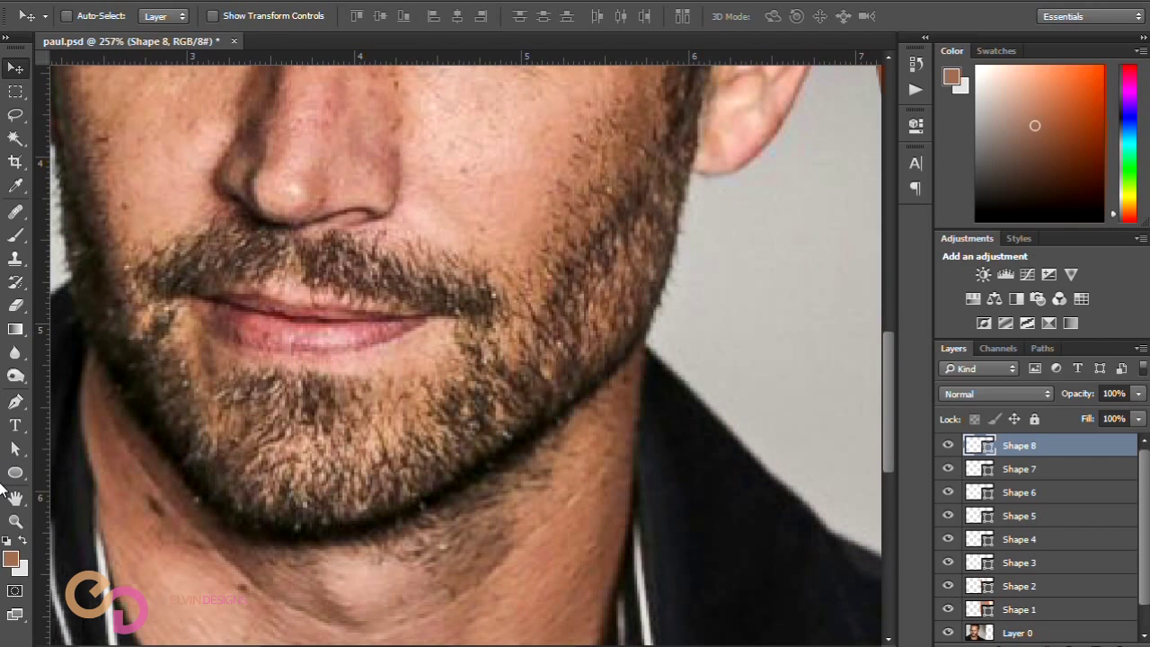
{"action": "left_click", "coordinate": [16, 401]}
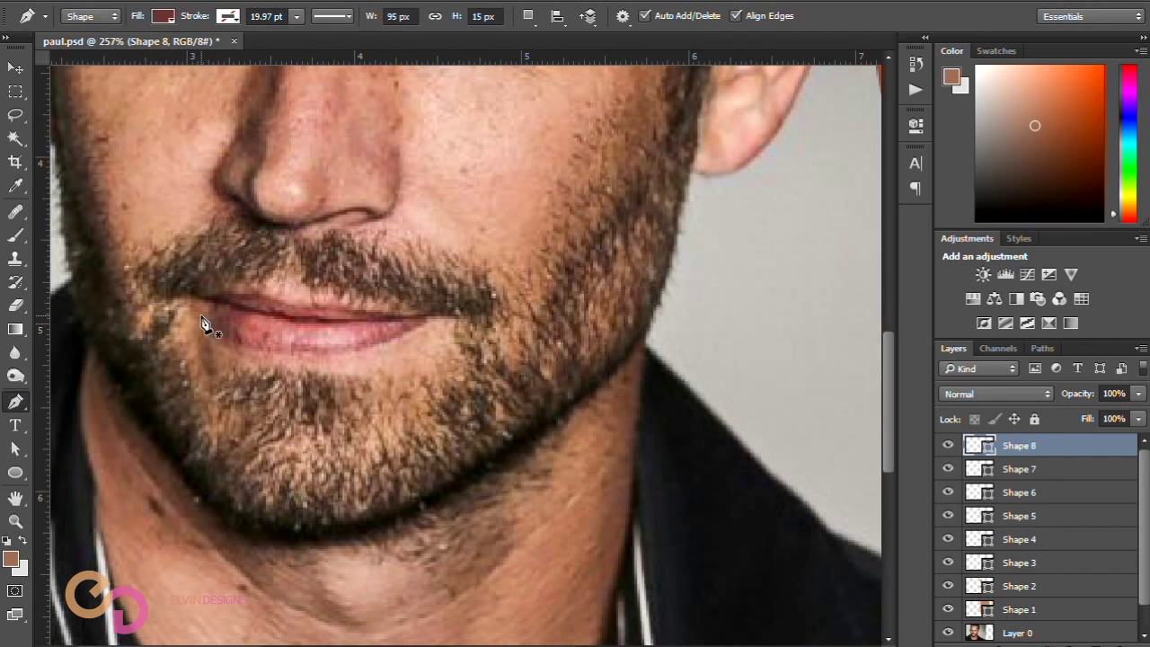
{"action": "left_click", "coordinate": [403, 321]}
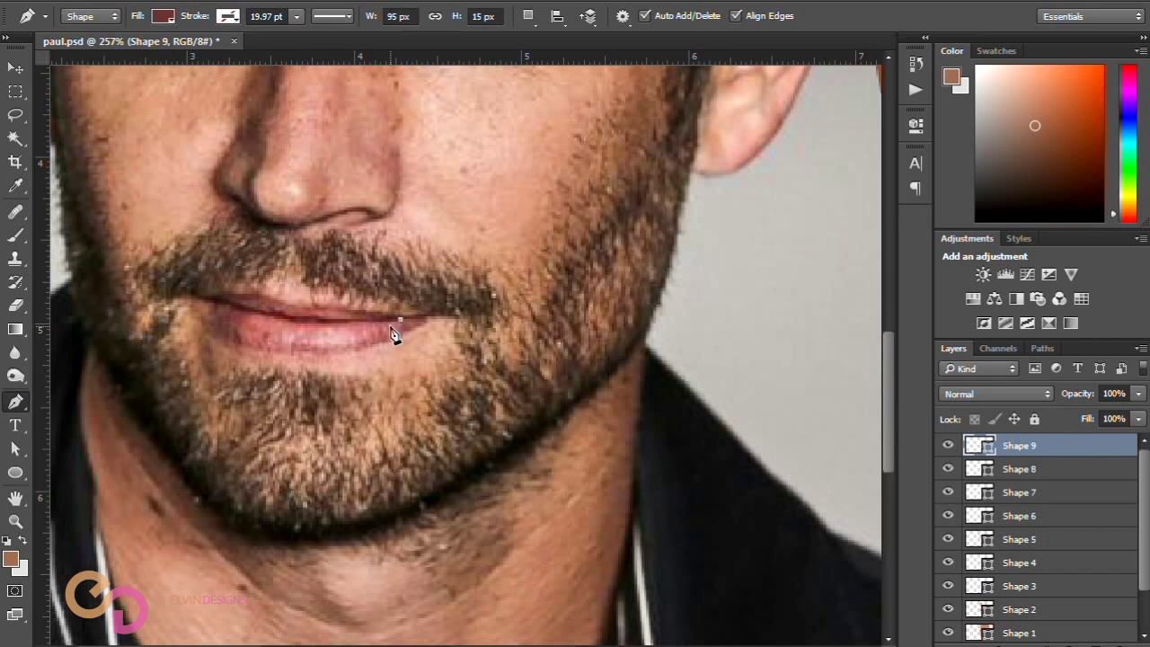
{"action": "scroll", "coordinate": [395, 329], "scroll_direction": "up", "scroll_amount": 2}
{"action": "left_click", "coordinate": [398, 328]}
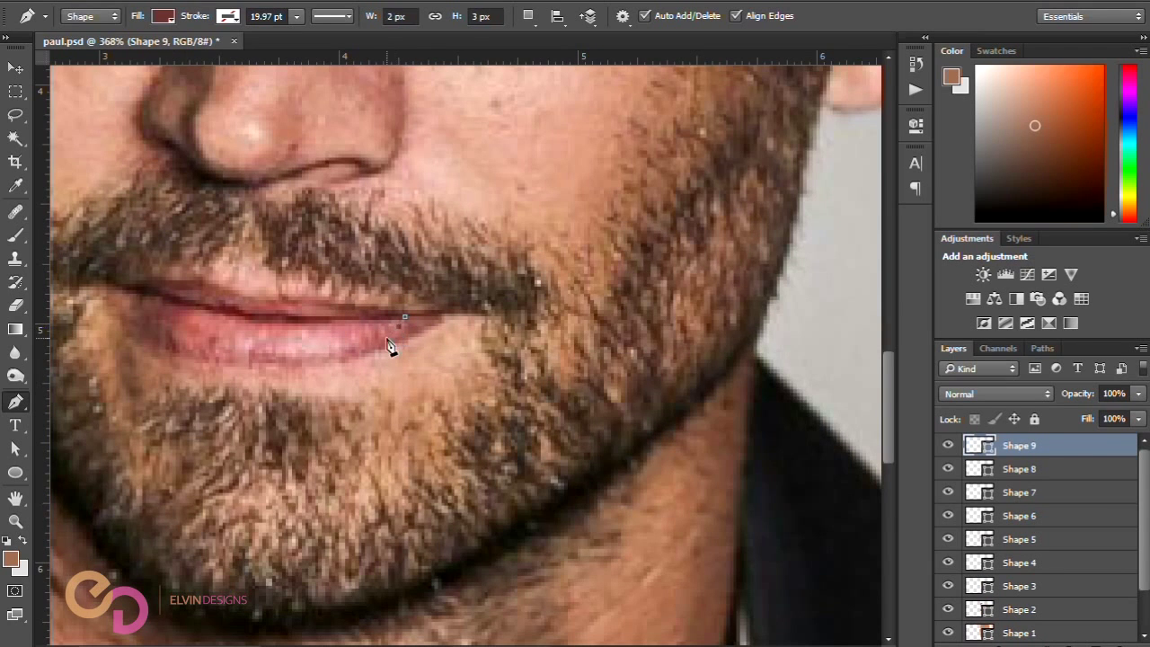
{"action": "left_click", "coordinate": [382, 325]}
{"action": "left_click_drag", "start_coordinate": [385, 345], "coordinate": [367, 331]}
{"action": "left_click", "coordinate": [372, 324]}
{"action": "scroll", "coordinate": [367, 348], "scroll_direction": "up", "scroll_amount": 2}
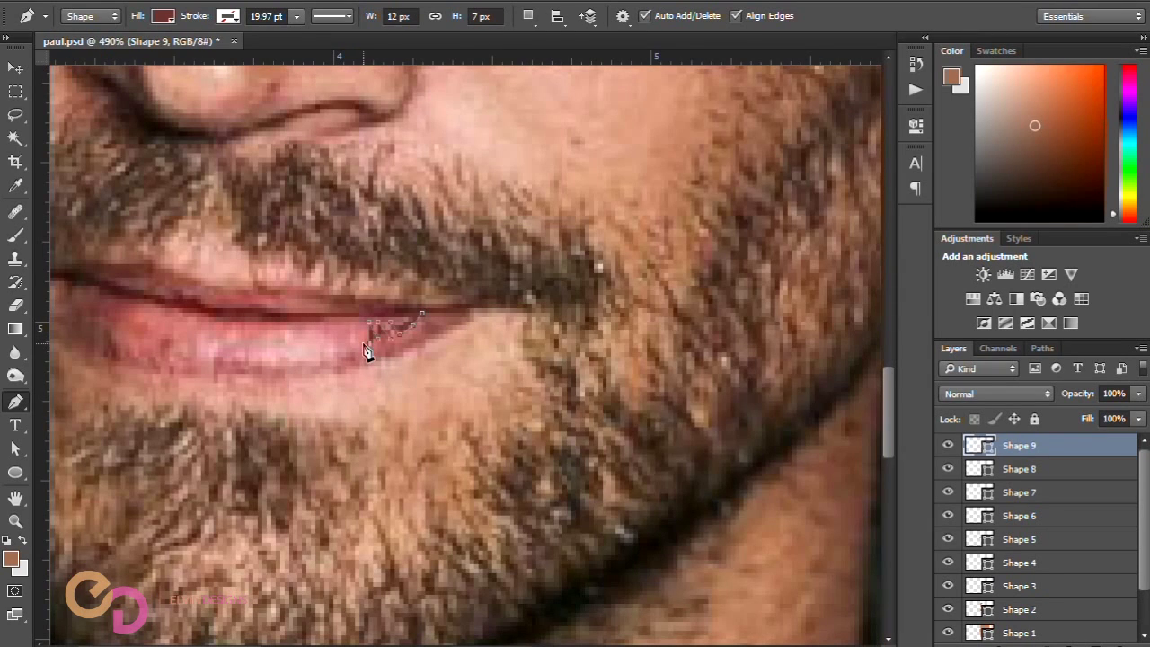
Step: Trace the jagged inner edge across the lower lip and close the shadow along the lip's bottom contour, about 86 by 16 px
{"action": "left_click", "coordinate": [360, 343]}
{"action": "left_click", "coordinate": [352, 344]}
{"action": "left_click", "coordinate": [338, 352]}
{"action": "left_click_drag", "start_coordinate": [324, 363], "coordinate": [314, 370]}
{"action": "left_click", "coordinate": [306, 363]}
{"action": "left_click", "coordinate": [271, 356]}
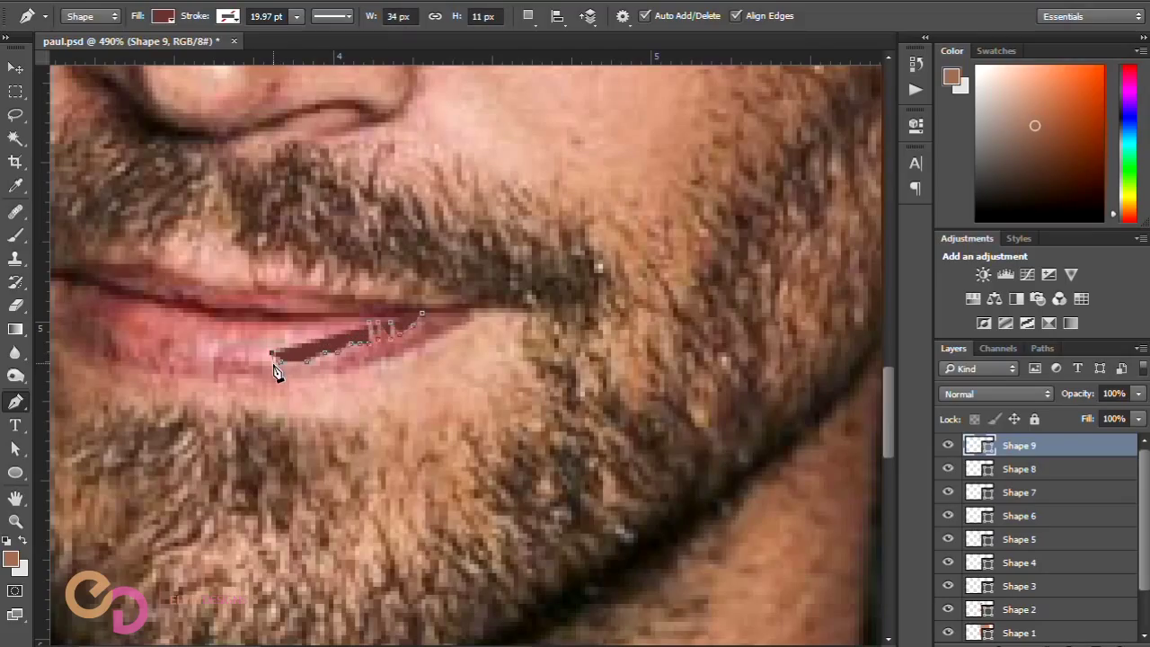
{"action": "left_click_drag", "start_coordinate": [268, 369], "coordinate": [263, 370]}
{"action": "left_click", "coordinate": [246, 344]}
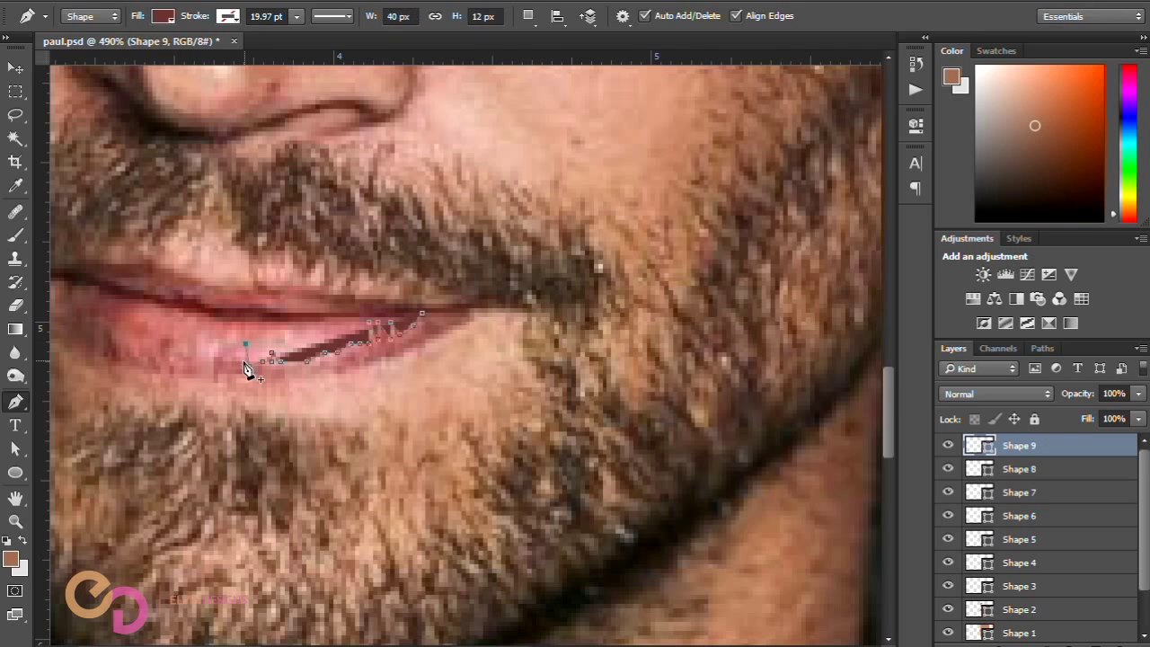
{"action": "left_click", "coordinate": [246, 362]}
{"action": "left_click", "coordinate": [236, 356]}
{"action": "left_click", "coordinate": [220, 362]}
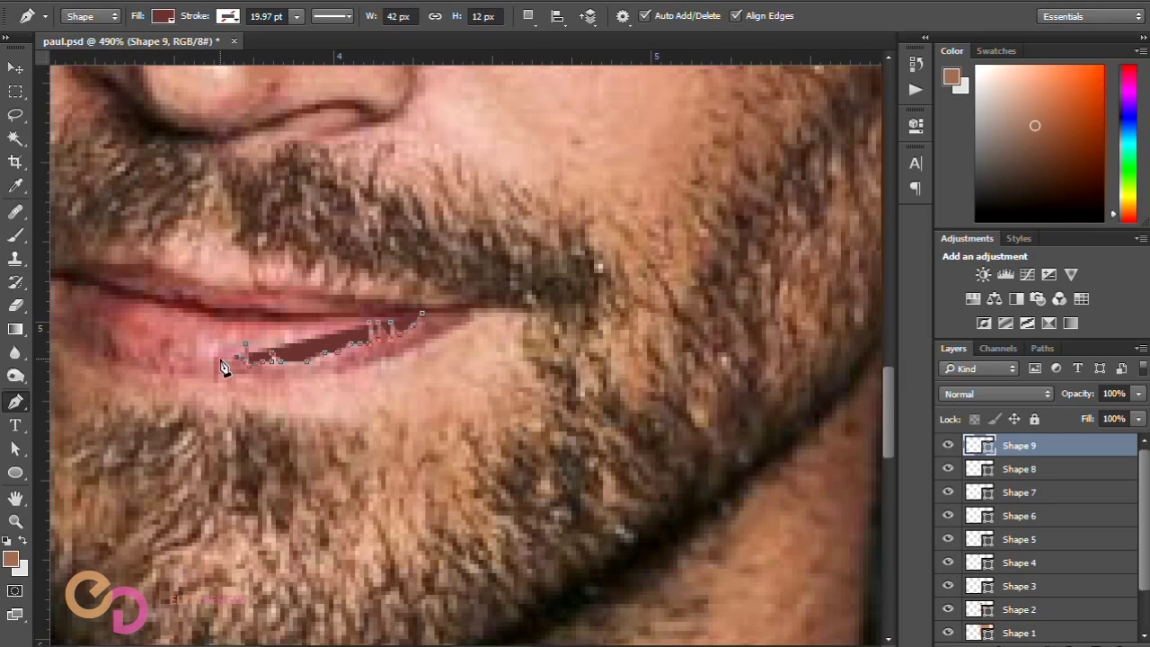
{"action": "left_click", "coordinate": [217, 356]}
{"action": "scroll", "coordinate": [216, 362], "scroll_direction": "down", "scroll_amount": 2}
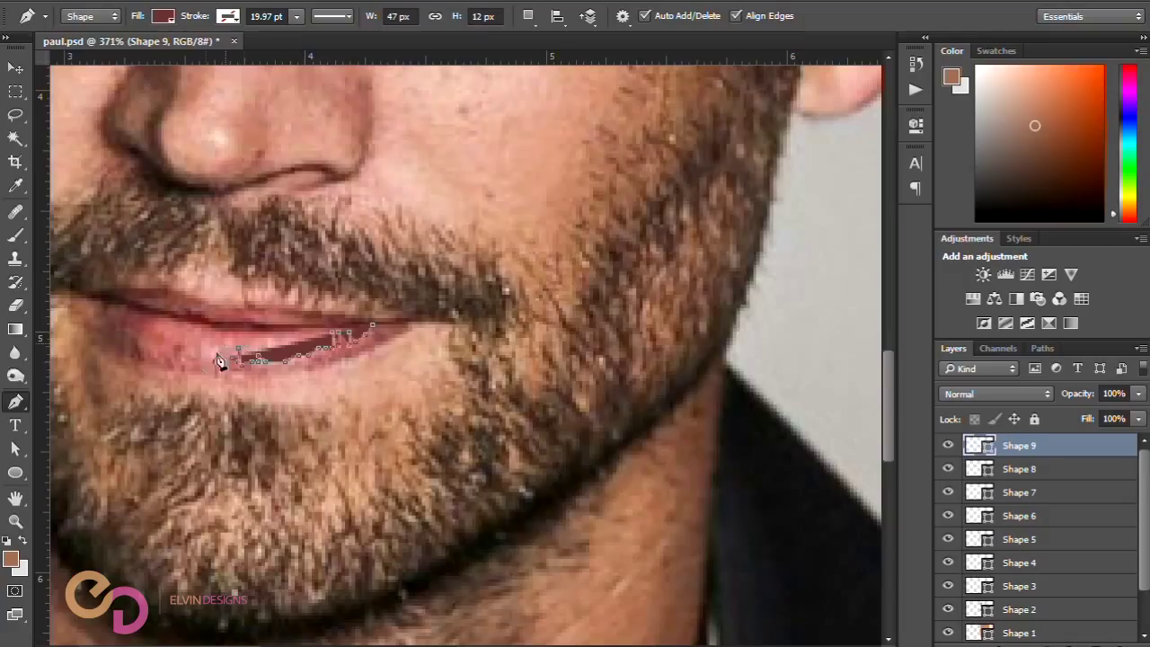
{"action": "left_click_drag", "start_coordinate": [208, 371], "coordinate": [375, 333]}
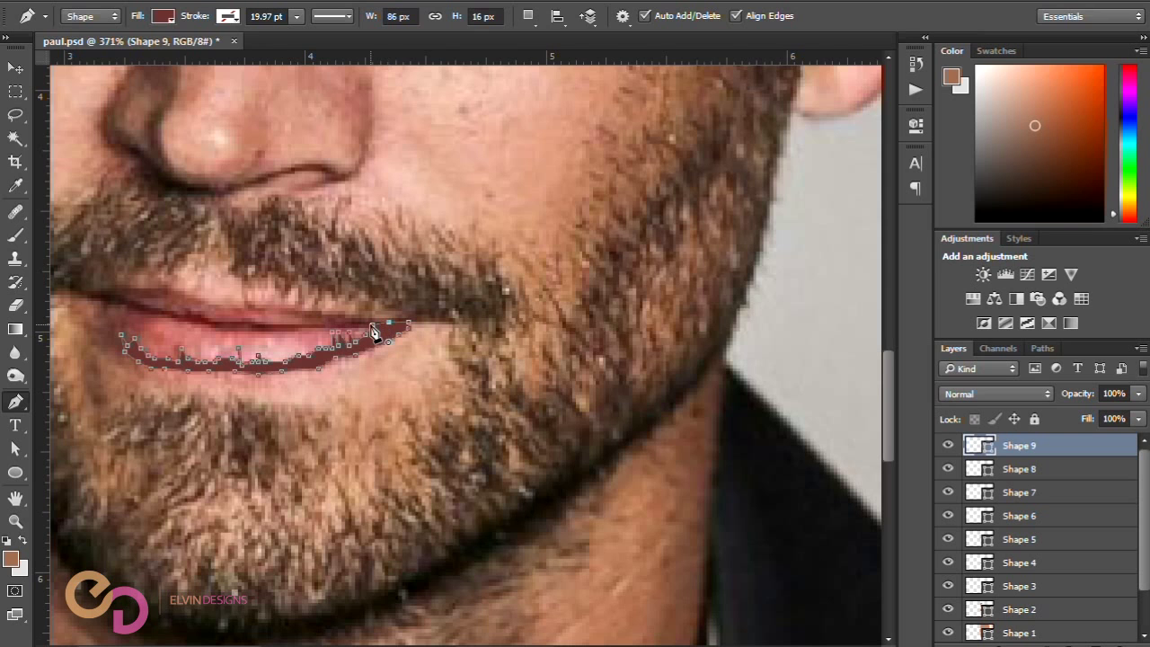
{"action": "scroll", "coordinate": [402, 322], "scroll_direction": "down", "scroll_amount": 5, "text": "alt"}
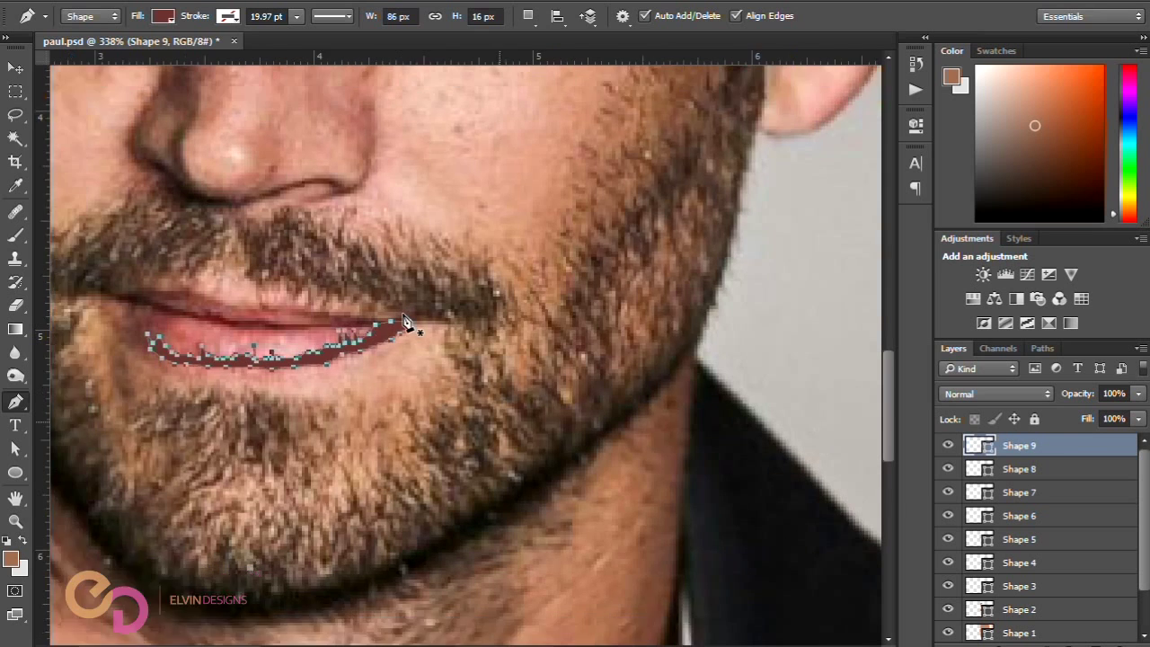
Step: Move the lower-lip shadow purely horizontally from the photo onto the vector lips
{"action": "left_click", "coordinate": [16, 68]}
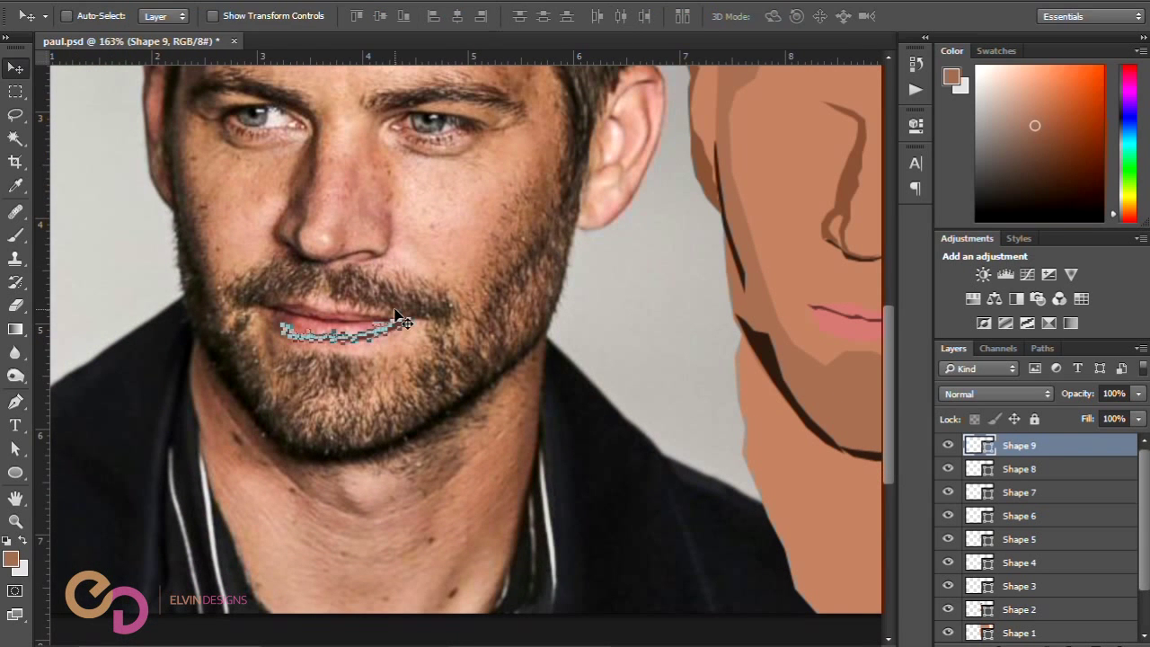
{"action": "key", "text": "shift+Right"}
{"action": "key", "text": "shift+Right"}
{"action": "key", "text": "shift+Right"}
{"action": "key", "text": "shift+Right"}
{"action": "key", "text": "shift+Right"}
{"action": "key", "text": "shift+Right"}
{"action": "key", "text": "shift+Right"}
{"action": "key", "text": "shift+Right"}
{"action": "key", "text": "shift+Right"}
{"action": "key", "text": "shift+Right"}
{"action": "key", "text": "shift+Right"}
{"action": "key", "text": "shift+Right"}
{"action": "key", "text": "shift+Right"}
{"action": "key", "text": "shift+Right"}
{"action": "key", "text": "shift+Right"}
{"action": "key", "text": "shift+Right"}
{"action": "key", "text": "shift+Right"}
{"action": "key", "text": "shift+Right"}
{"action": "key", "text": "shift+Right"}
{"action": "key", "text": "shift+Right"}
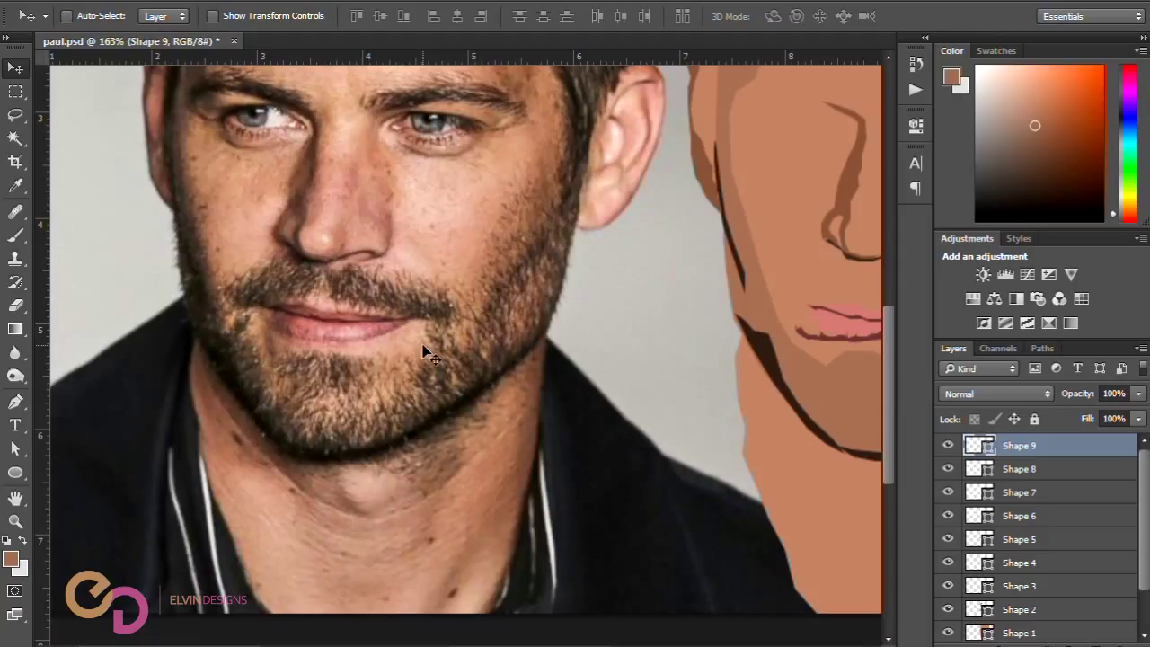
{"action": "left_click_drag", "start_coordinate": [404, 646], "coordinate": [453, 646]}
{"action": "key", "text": "shift+Right"}
{"action": "key", "text": "shift+Right"}
Step: Fine-tune the lower-lip shadow's horizontal position so it follows the bottom edge of the vector lips
{"action": "key", "text": "Left"}
{"action": "key", "text": "Left"}
{"action": "key", "text": "Left"}
{"action": "key", "text": "Left"}
{"action": "key", "text": "Left"}
{"action": "key", "text": "Left"}
{"action": "key", "text": "Left"}
{"action": "key", "text": "Left"}
{"action": "key", "text": "Left"}
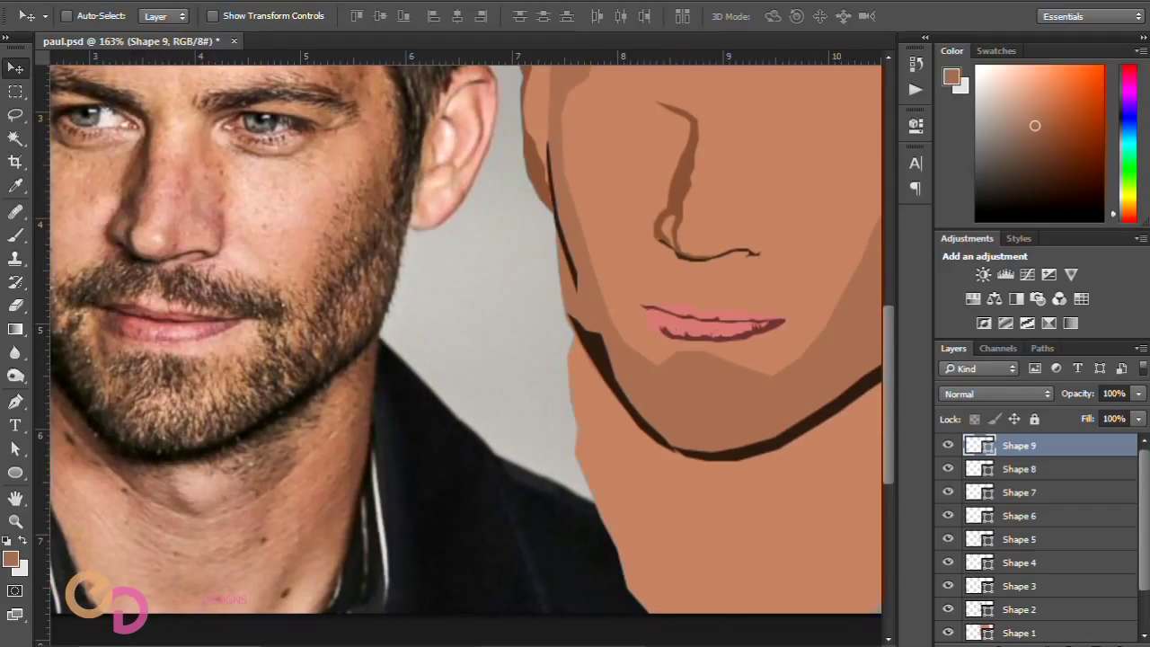
{"action": "key", "text": "Right"}
{"action": "key", "text": "Right"}
Step: Recolor the lower-lip shadow to a darker tone of the sampled lip pink: H 3, S 45, B 66
{"action": "double_click", "coordinate": [982, 448]}
{"action": "left_click_drag", "start_coordinate": [854, 327], "coordinate": [954, 352]}
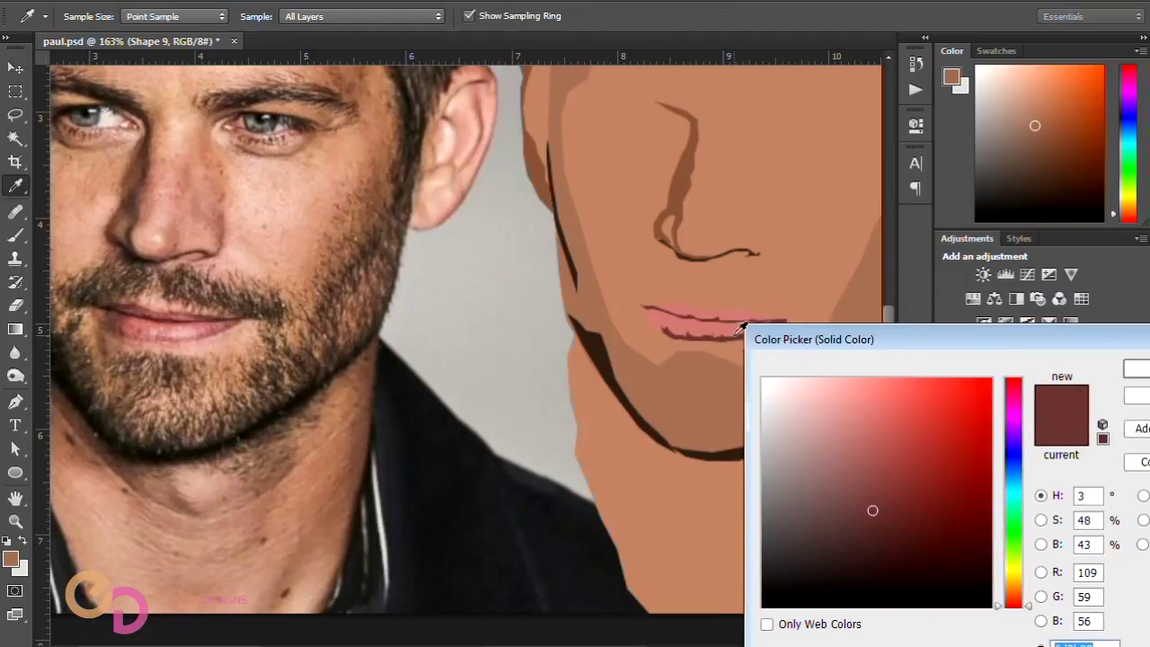
{"action": "left_click", "coordinate": [701, 315]}
{"action": "left_click", "coordinate": [865, 437]}
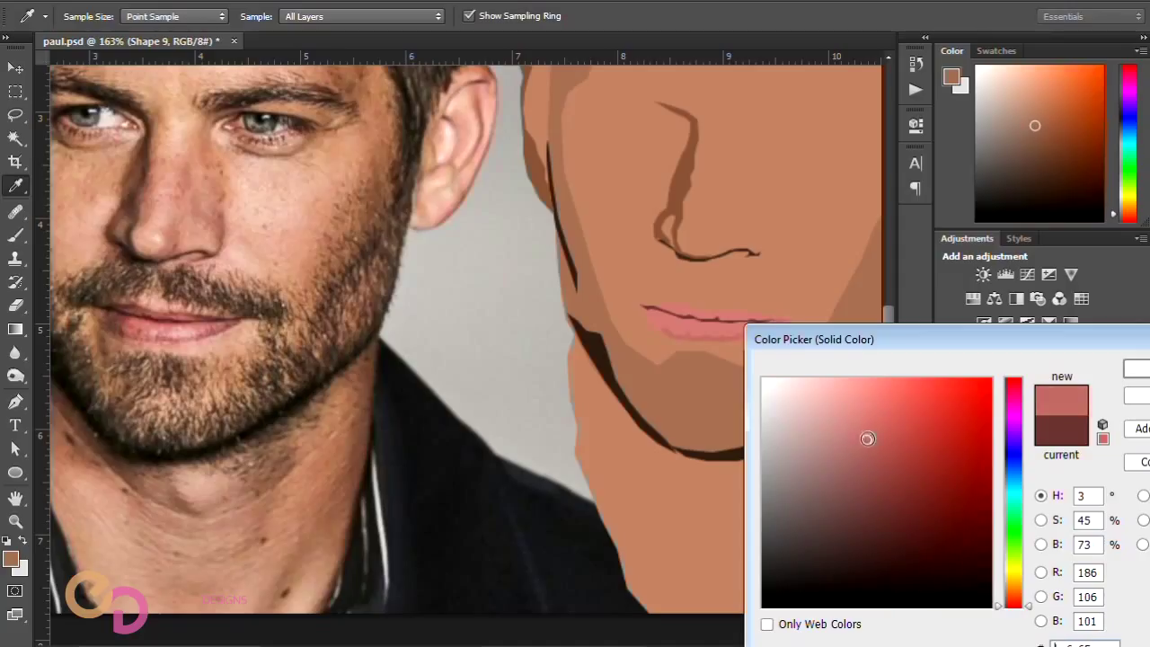
{"action": "left_click", "coordinate": [865, 455]}
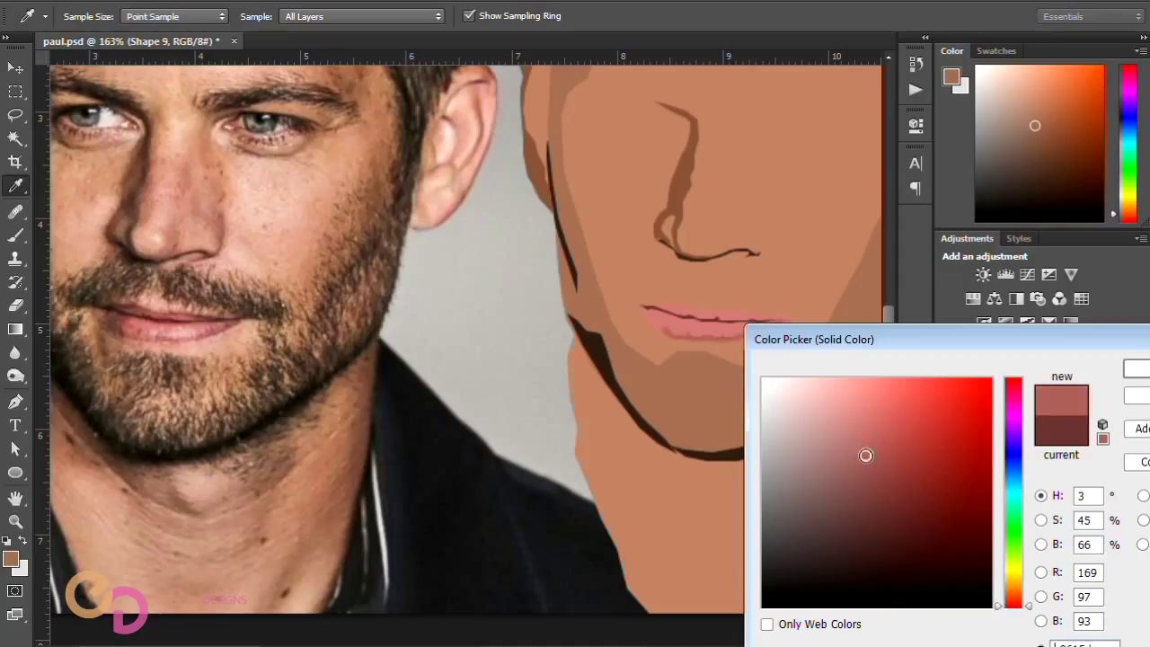
{"action": "left_click", "coordinate": [1137, 376]}
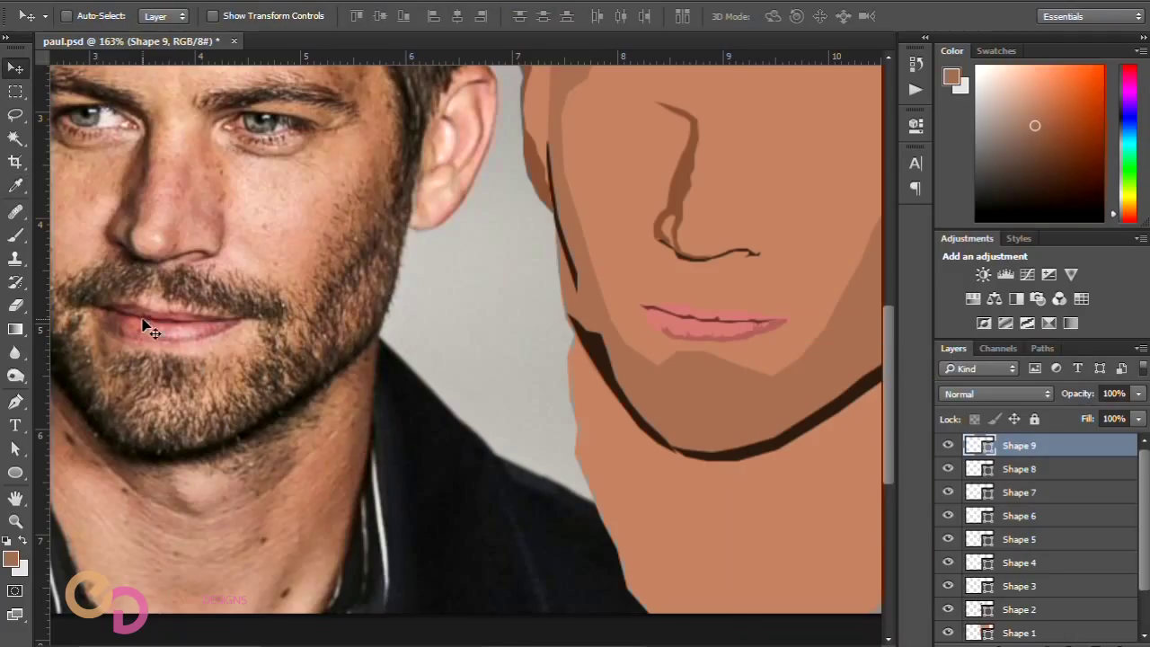
Step: Trace a shadow patch about 21 by 20 px at the mouth's left corner with the Pen and move it horizontally onto the vector lips
{"action": "scroll", "coordinate": [124, 335], "scroll_direction": "up", "scroll_amount": 3}
{"action": "key", "text": "p"}
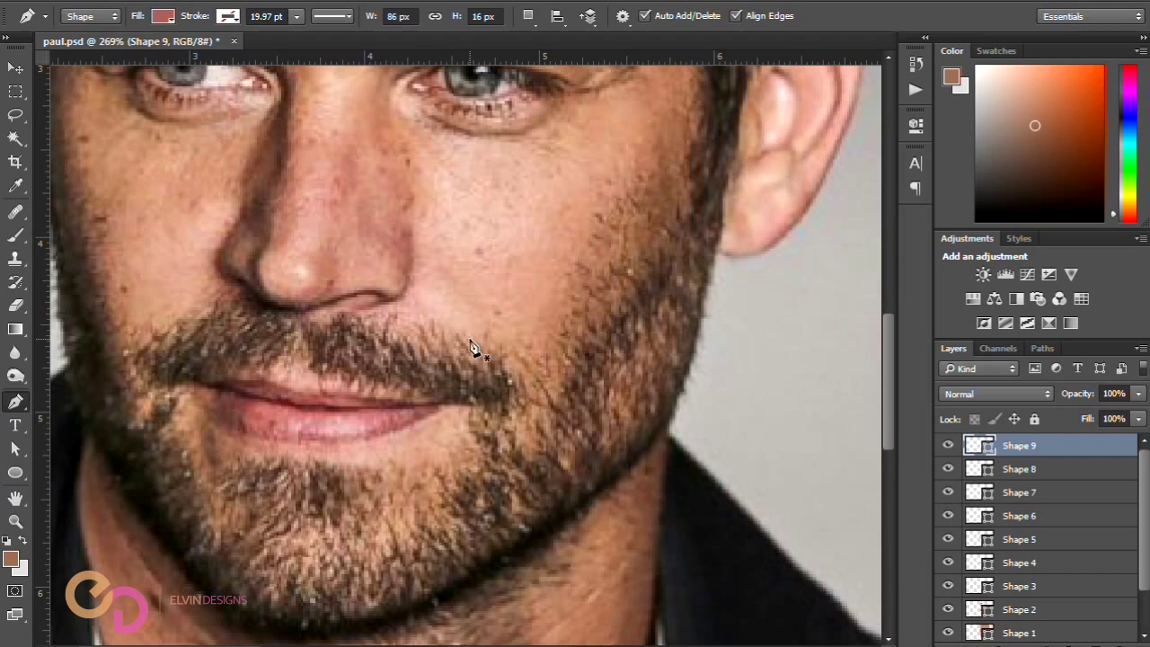
{"action": "left_click", "coordinate": [259, 401]}
{"action": "left_click", "coordinate": [248, 410]}
{"action": "scroll", "coordinate": [249, 414], "scroll_direction": "up", "scroll_amount": 1}
{"action": "left_click", "coordinate": [248, 423]}
{"action": "left_click", "coordinate": [261, 411]}
{"action": "left_click", "coordinate": [261, 420]}
{"action": "left_click", "coordinate": [253, 429]}
{"action": "left_click", "coordinate": [245, 434]}
{"action": "left_click", "coordinate": [247, 438]}
{"action": "left_click", "coordinate": [229, 431]}
{"action": "left_click", "coordinate": [215, 420]}
{"action": "left_click", "coordinate": [205, 409]}
{"action": "left_click", "coordinate": [205, 402]}
{"action": "left_click", "coordinate": [205, 392]}
{"action": "left_click", "coordinate": [210, 385]}
{"action": "left_click", "coordinate": [234, 388]}
{"action": "scroll", "coordinate": [377, 350], "scroll_direction": "down", "scroll_amount": 5}
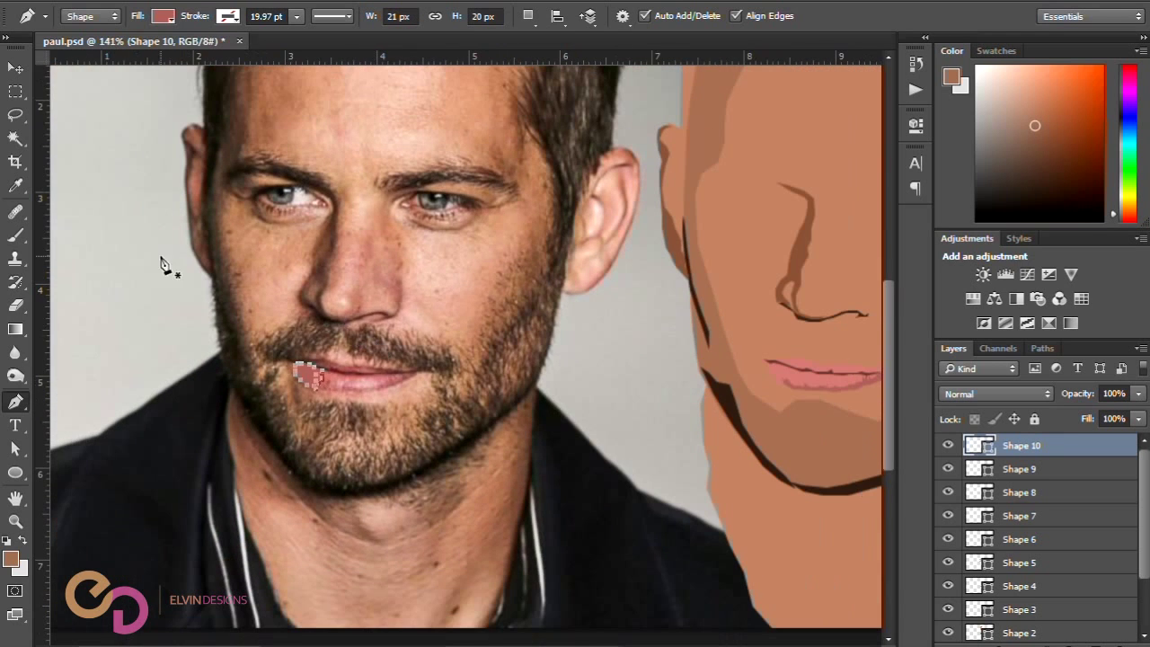
{"action": "key", "text": "v"}
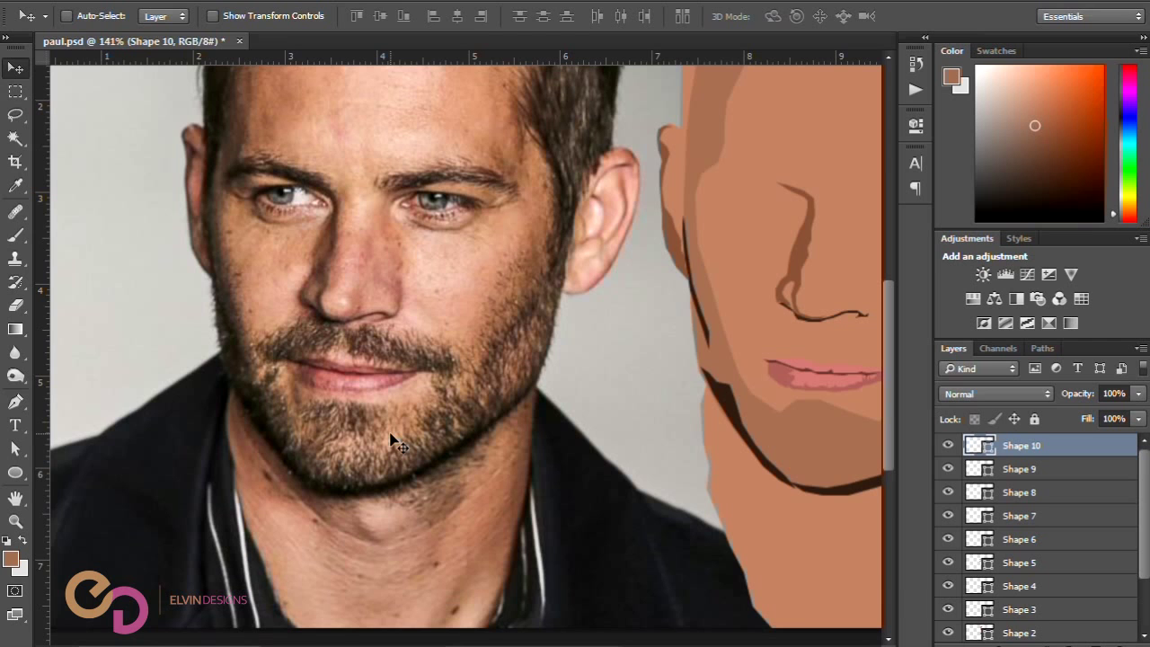
{"action": "left_click_drag", "start_coordinate": [1090, 394], "coordinate": [1066, 394]}
Step: Trace the shaded left part of the upper lip on the photo as a closed Pen shape about 35 by 7 px
{"action": "scroll", "coordinate": [309, 362], "scroll_direction": "up", "scroll_amount": 5}
{"action": "key", "text": "p"}
{"action": "left_click", "coordinate": [304, 352]}
{"action": "left_click", "coordinate": [298, 346]}
{"action": "left_click", "coordinate": [310, 344]}
{"action": "left_click", "coordinate": [319, 343]}
{"action": "left_click", "coordinate": [330, 346]}
{"action": "left_click", "coordinate": [348, 346]}
{"action": "left_click", "coordinate": [358, 346]}
{"action": "left_click", "coordinate": [339, 341]}
{"action": "left_click", "coordinate": [328, 332]}
{"action": "left_click", "coordinate": [301, 331]}
{"action": "left_click", "coordinate": [285, 335]}
{"action": "left_click", "coordinate": [268, 334]}
{"action": "left_click", "coordinate": [253, 340]}
{"action": "left_click", "coordinate": [271, 346]}
{"action": "left_click", "coordinate": [286, 349]}
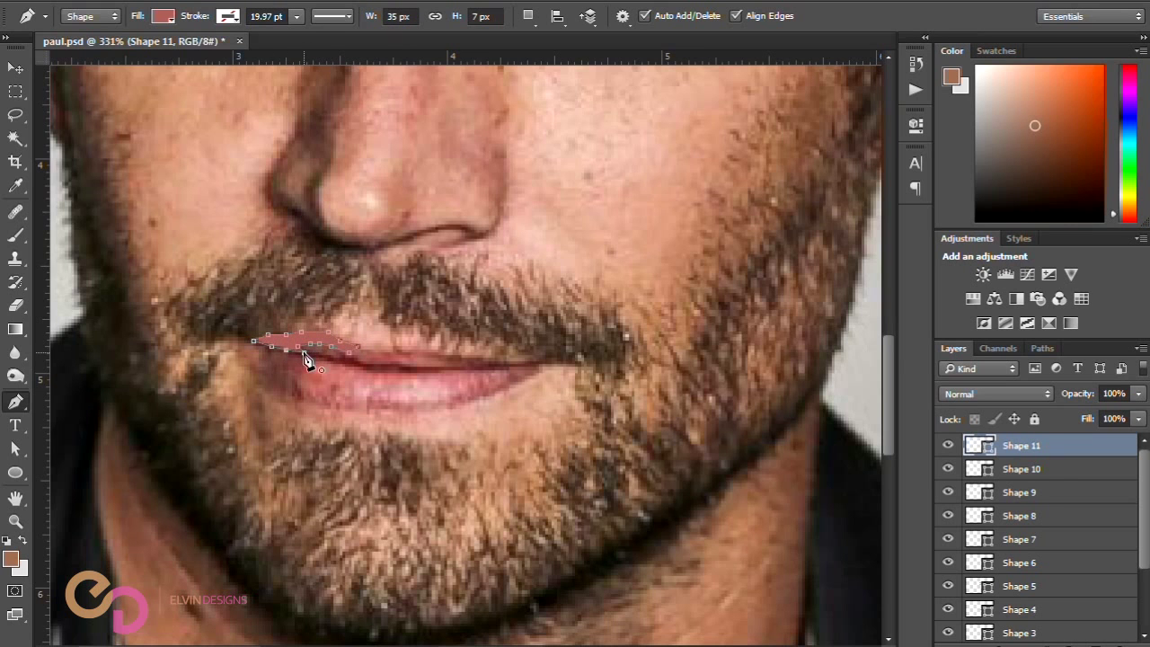
{"action": "left_click", "coordinate": [304, 356]}
Step: Move the upper-lip shadow purely horizontally from the photo onto the vector lips
{"action": "scroll", "coordinate": [305, 360], "scroll_direction": "down", "scroll_amount": 5}
{"action": "key", "text": "v"}
{"action": "key", "text": "shift+Right"}
{"action": "key", "text": "shift+Right"}
{"action": "key", "text": "shift+Right"}
{"action": "key", "text": "shift+Right"}
{"action": "key", "text": "shift+Right"}
{"action": "key", "text": "shift+Right"}
{"action": "key", "text": "shift+Right"}
{"action": "key", "text": "shift+Right"}
{"action": "key", "text": "shift+Right"}
{"action": "key", "text": "shift+Right"}
{"action": "key", "text": "shift+Right"}
{"action": "key", "text": "shift+Right"}
{"action": "key", "text": "shift+Right"}
{"action": "key", "text": "shift+Right"}
{"action": "key", "text": "shift+Right"}
{"action": "key", "text": "shift+Right"}
{"action": "key", "text": "shift+Right"}
{"action": "key", "text": "shift+Right"}
{"action": "key", "text": "shift+Right"}
{"action": "key", "text": "shift+Right"}
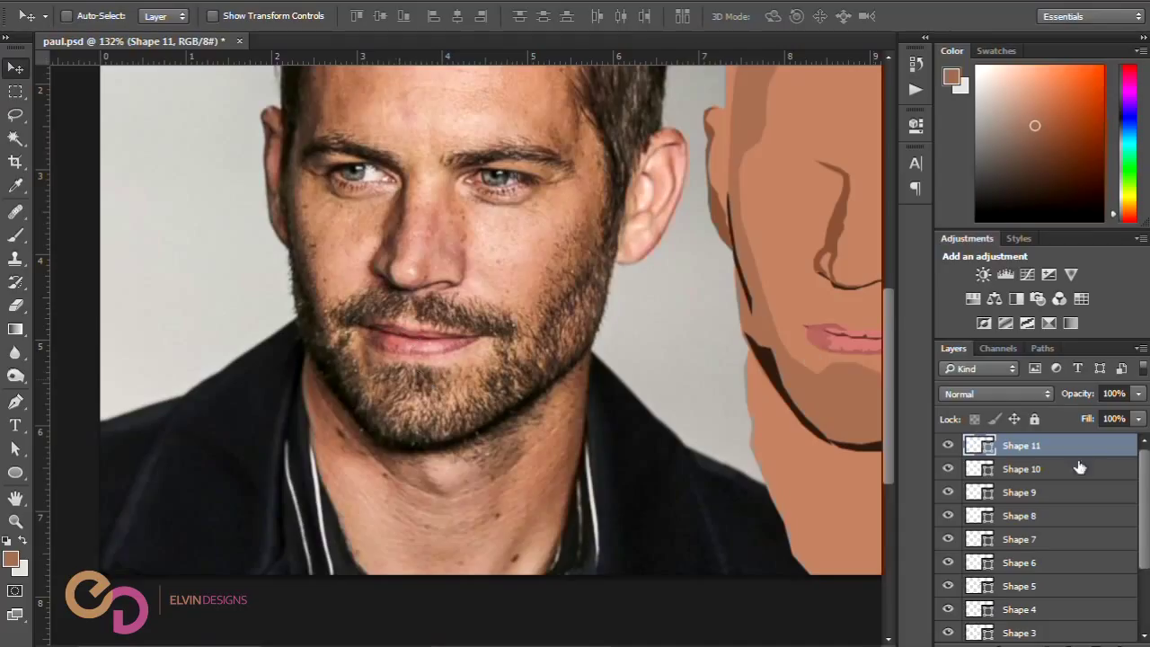
Step: Place the mouth-line layer, Shape 8, above Shape 11 at the top of the layer stack and save the document
{"action": "left_click", "coordinate": [1018, 516]}
{"action": "left_click_drag", "start_coordinate": [1042, 517], "coordinate": [1042, 445]}
{"action": "scroll", "coordinate": [645, 367], "scroll_direction": "right", "scroll_amount": 3}
{"action": "key", "text": "ctrl+s"}
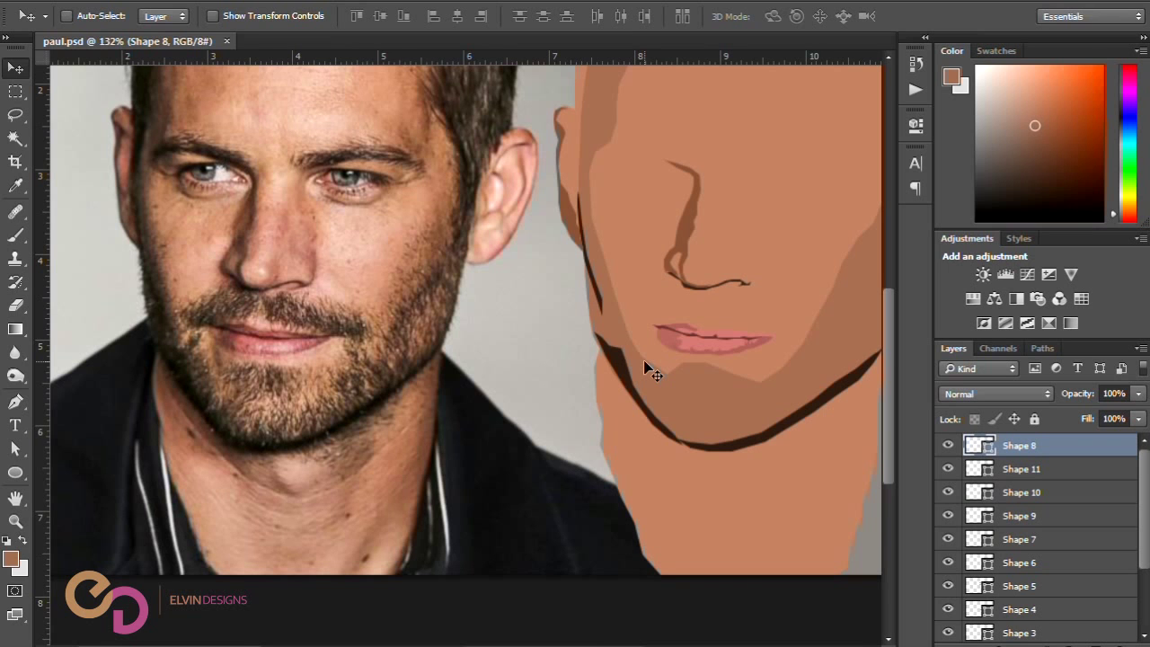
{"action": "scroll", "coordinate": [242, 336], "scroll_direction": "up", "scroll_amount": 5}
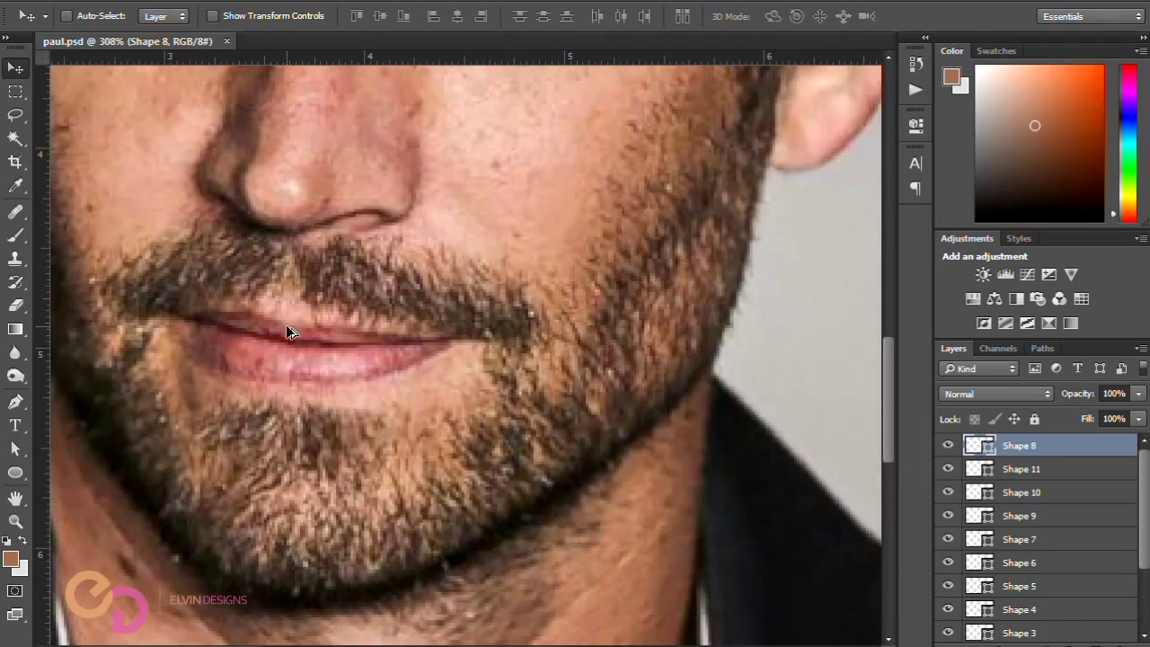
{"action": "scroll", "coordinate": [285, 328], "scroll_direction": "down", "scroll_amount": 6}
{"action": "scroll", "coordinate": [285, 325], "scroll_direction": "down", "scroll_amount": 1}
{"action": "scroll", "coordinate": [313, 336], "scroll_direction": "up", "scroll_amount": 6}
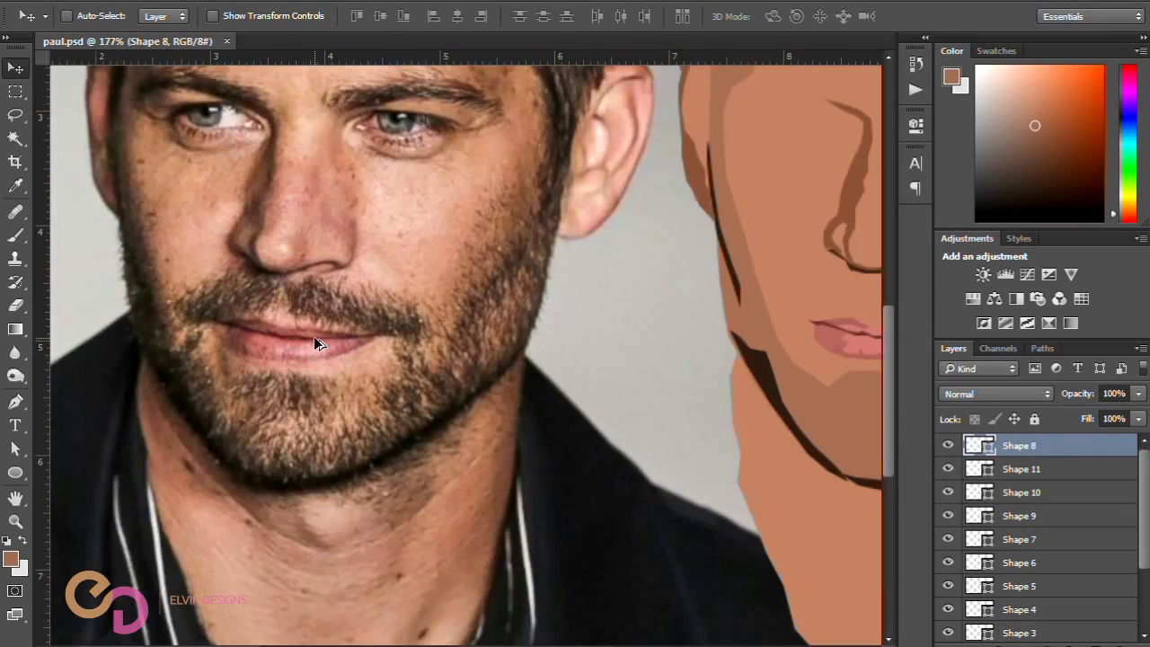
Step: Trace the shaded right part of the upper lip on the photo as a closed Pen shape about 54 by 7 px
{"action": "key", "text": "p"}
{"action": "left_click", "coordinate": [283, 331]}
{"action": "left_click", "coordinate": [302, 331]}
{"action": "left_click", "coordinate": [324, 334]}
{"action": "left_click", "coordinate": [347, 338]}
{"action": "left_click", "coordinate": [357, 338]}
{"action": "left_click", "coordinate": [368, 338]}
{"action": "left_click", "coordinate": [384, 338]}
{"action": "left_click", "coordinate": [393, 338]}
{"action": "left_click", "coordinate": [409, 337]}
{"action": "left_click", "coordinate": [369, 334]}
{"action": "left_click", "coordinate": [345, 334]}
{"action": "left_click", "coordinate": [324, 330]}
{"action": "left_click", "coordinate": [302, 326]}
{"action": "left_click", "coordinate": [283, 332]}
Step: Move the right upper-lip shadow purely horizontally from the photo onto the vector lips
{"action": "left_click", "coordinate": [16, 68]}
{"action": "scroll", "coordinate": [371, 315], "scroll_direction": "down", "scroll_amount": 3}
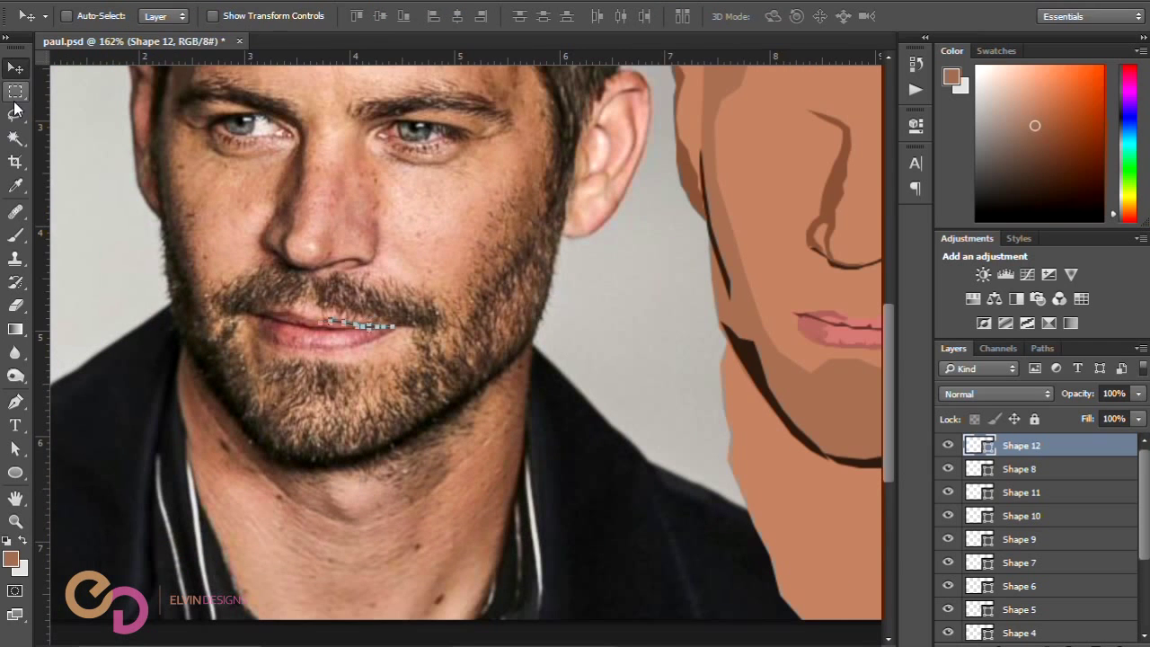
{"action": "scroll", "coordinate": [466, 343], "scroll_direction": "right", "scroll_amount": 3}
{"action": "key", "text": "shift+Right"}
{"action": "key", "text": "shift+Right"}
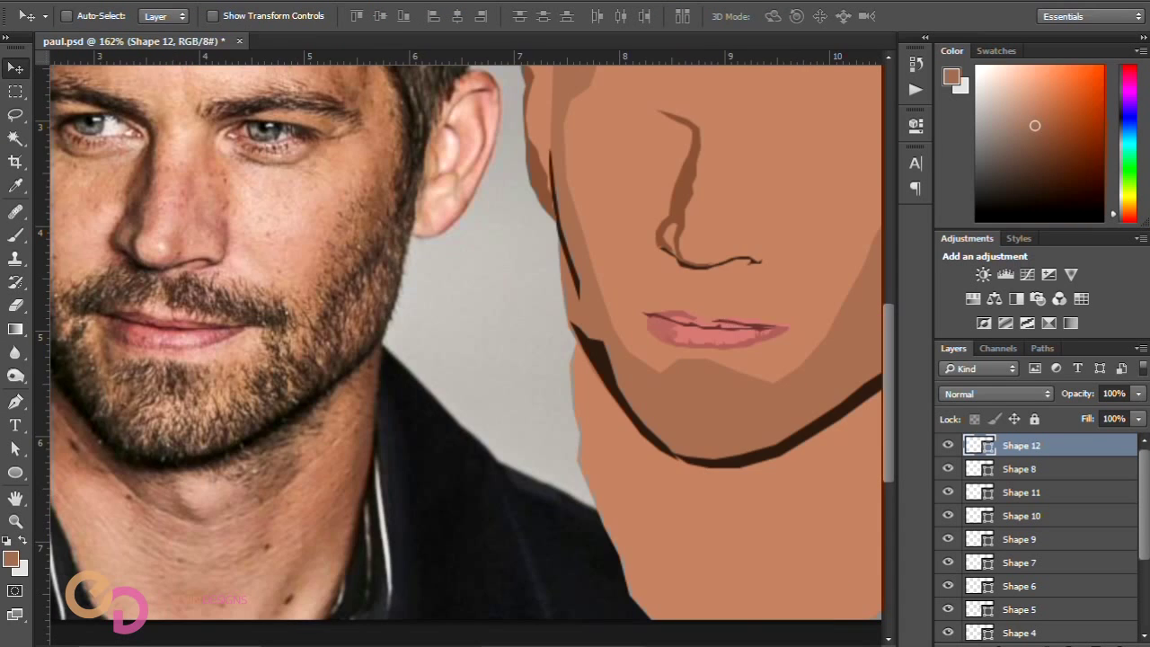
{"action": "key", "text": "shift+Right"}
Step: Recolour the right upper-lip shadow with the muted red used for the other lip shadows
{"action": "double_click", "coordinate": [979, 445]}
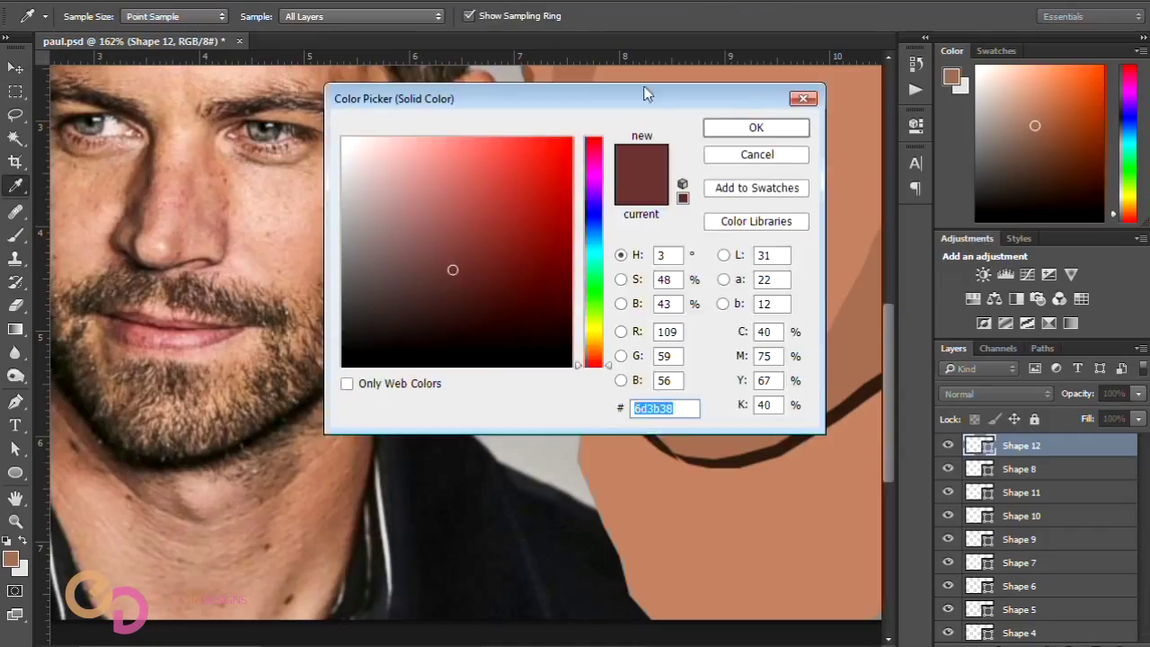
{"action": "left_click", "coordinate": [693, 309]}
{"action": "left_click", "coordinate": [685, 311]}
{"action": "key", "text": "Return"}
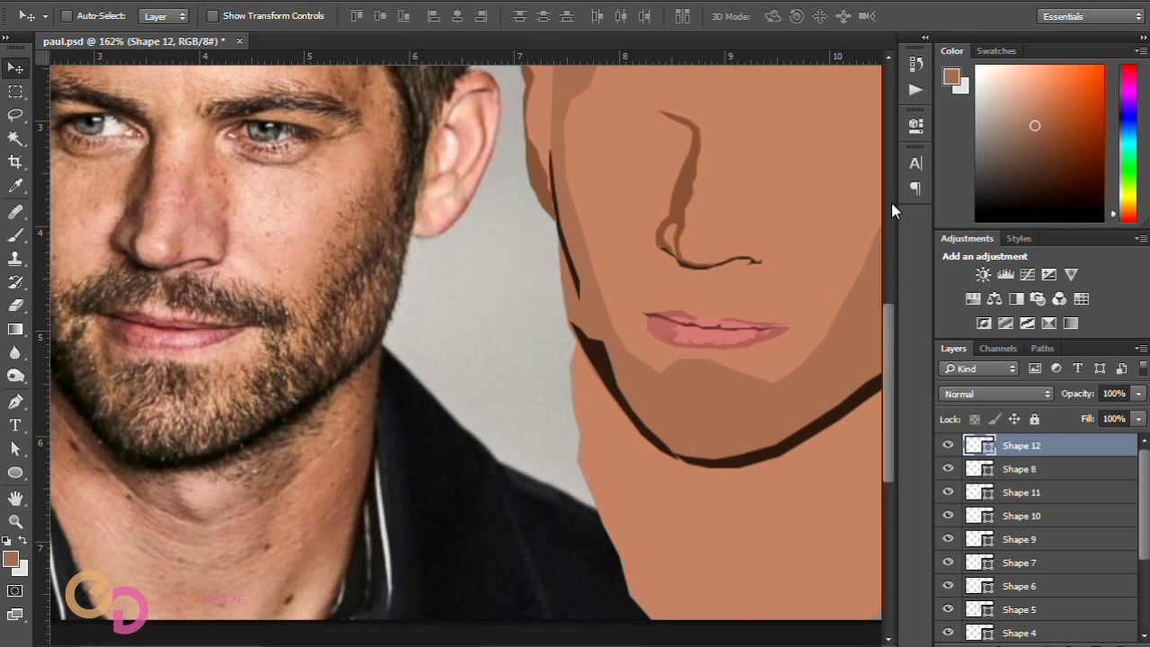
Step: Pull the outer end anchor of the right upper-lip shadow slightly outward to the corner of the vector mouth
{"action": "key", "text": "a"}
{"action": "scroll", "coordinate": [778, 333], "scroll_direction": "up", "scroll_amount": 6}
{"action": "left_click_drag", "start_coordinate": [778, 333], "coordinate": [803, 330]}
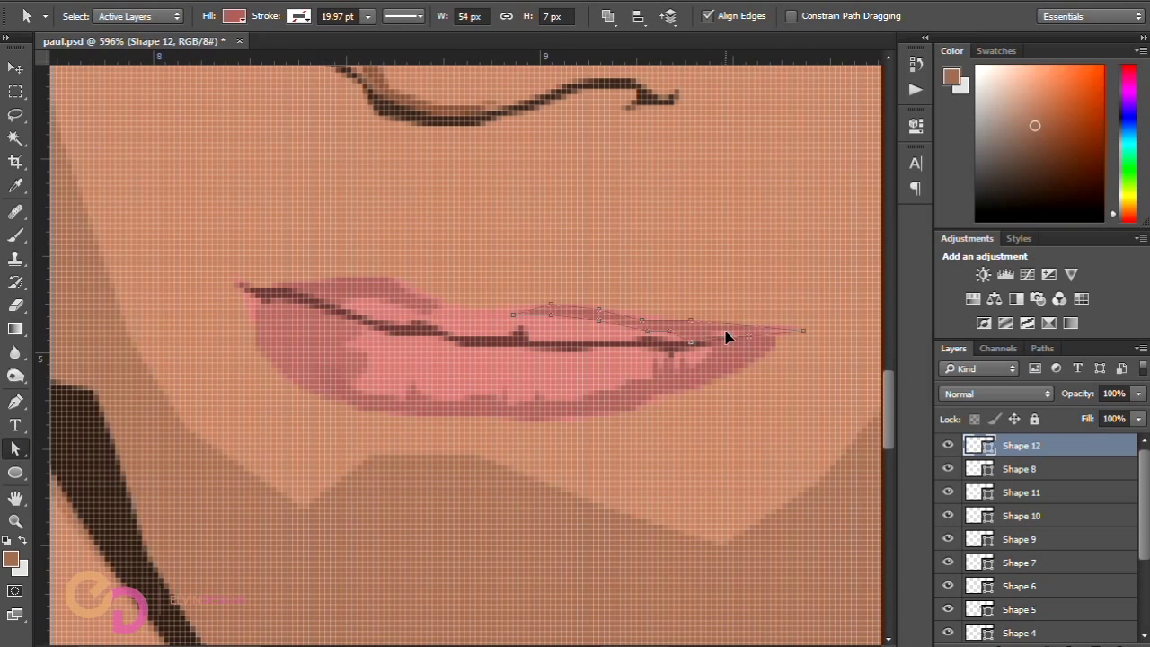
{"action": "scroll", "coordinate": [645, 329], "scroll_direction": "down", "scroll_amount": 2}
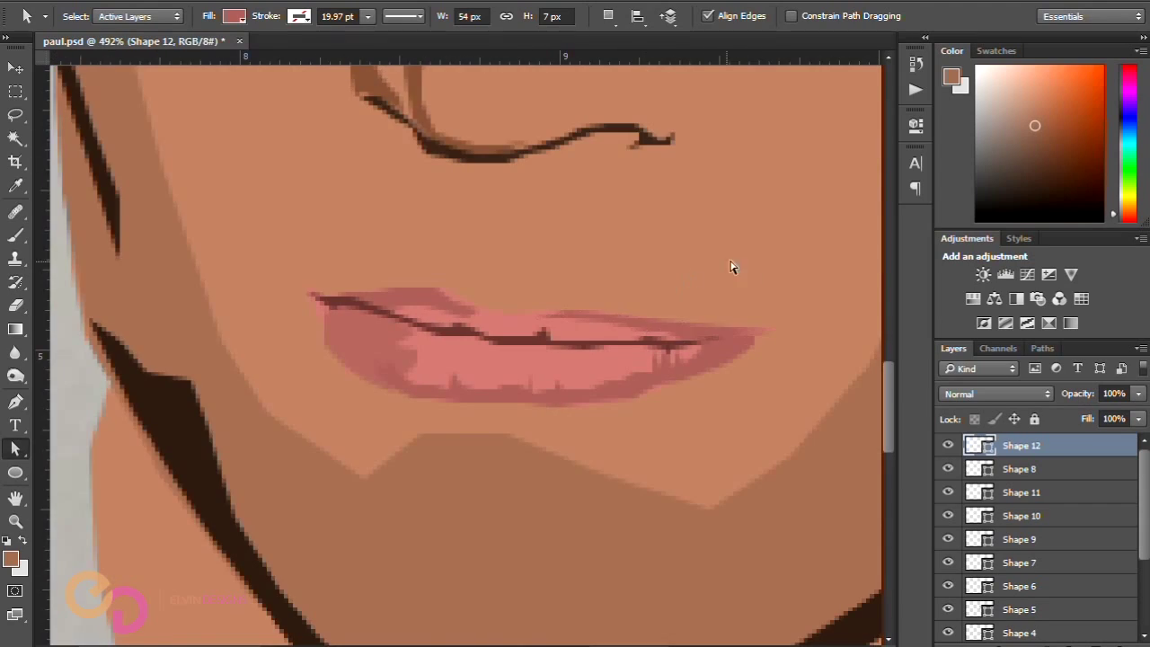
{"action": "scroll", "coordinate": [767, 285], "scroll_direction": "down", "scroll_amount": 5}
{"action": "scroll", "coordinate": [370, 398], "scroll_direction": "down", "scroll_amount": 2}
{"action": "scroll", "coordinate": [321, 413], "scroll_direction": "up", "scroll_amount": 2}
{"action": "scroll", "coordinate": [343, 383], "scroll_direction": "down", "scroll_amount": 1}
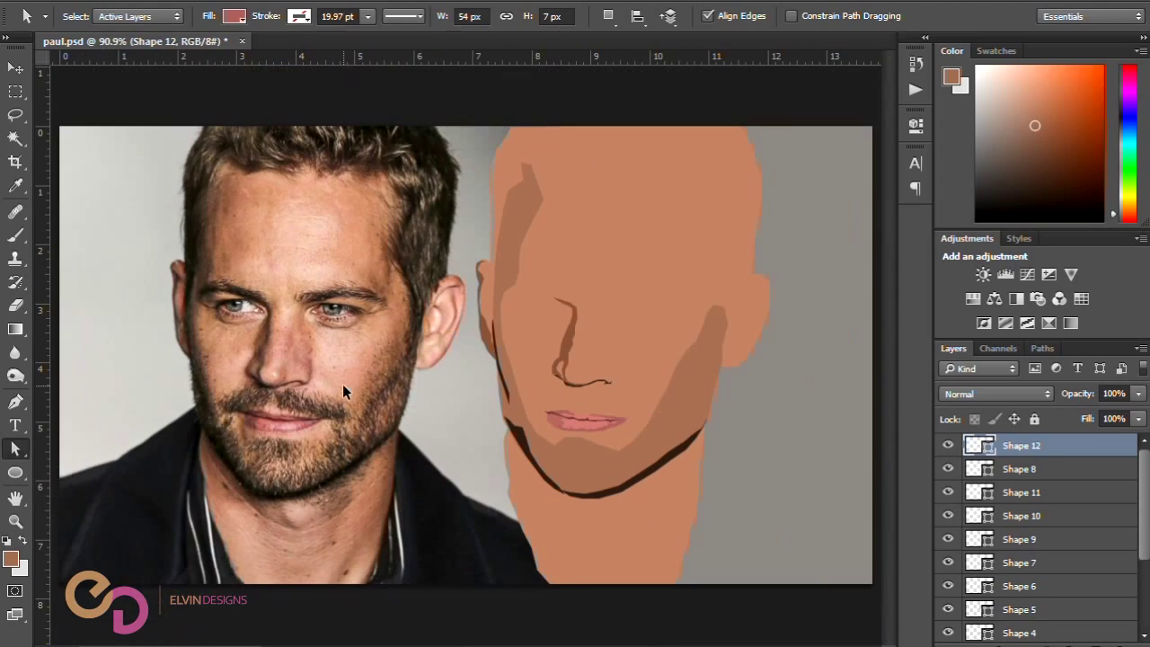
{"action": "scroll", "coordinate": [281, 416], "scroll_direction": "up", "scroll_amount": 3}
{"action": "key", "text": "p"}
{"action": "scroll", "coordinate": [307, 397], "scroll_direction": "up", "scroll_amount": 2}
{"action": "left_click", "coordinate": [330, 411]}
{"action": "left_click", "coordinate": [305, 409]}
{"action": "left_click", "coordinate": [256, 416]}
{"action": "key", "text": "ctrl+alt+z"}
{"action": "key", "text": "ctrl+alt+z"}
{"action": "key", "text": "ctrl+alt+z"}
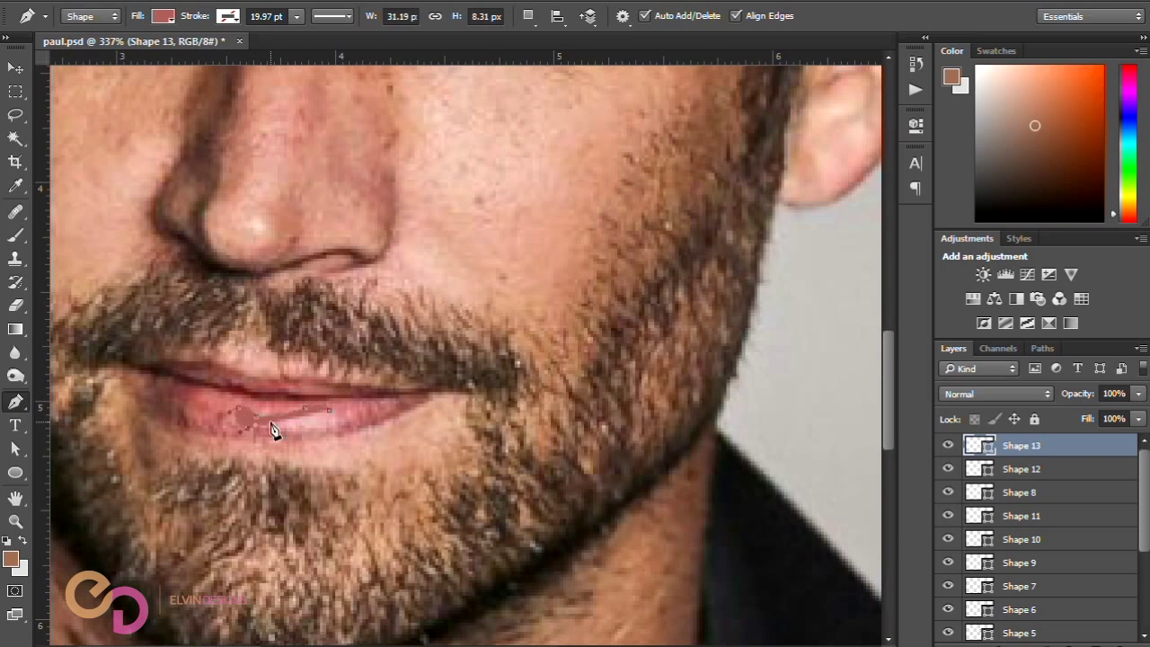
Step: Trace the jagged upper edge and left end of the lower-lip highlight on the photo with the Pen and set the layer opacity to 0%
{"action": "scroll", "coordinate": [270, 419], "scroll_direction": "up", "scroll_amount": 1}
{"action": "left_click", "coordinate": [357, 420]}
{"action": "left_click", "coordinate": [350, 416]}
{"action": "left_click", "coordinate": [345, 411]}
{"action": "left_click", "coordinate": [336, 405]}
{"action": "left_click", "coordinate": [328, 420]}
{"action": "left_click", "coordinate": [321, 412]}
{"action": "left_click", "coordinate": [317, 405]}
{"action": "left_click", "coordinate": [314, 404]}
{"action": "left_click", "coordinate": [294, 409]}
{"action": "left_click", "coordinate": [275, 411]}
{"action": "left_click", "coordinate": [234, 409]}
{"action": "left_click", "coordinate": [226, 409]}
{"action": "left_click", "coordinate": [220, 418]}
{"action": "left_click", "coordinate": [228, 429]}
{"action": "left_click", "coordinate": [236, 429]}
{"action": "left_click", "coordinate": [245, 429]}
{"action": "left_click", "coordinate": [253, 434]}
{"action": "left_click_drag", "start_coordinate": [1081, 396], "coordinate": [1033, 400]}
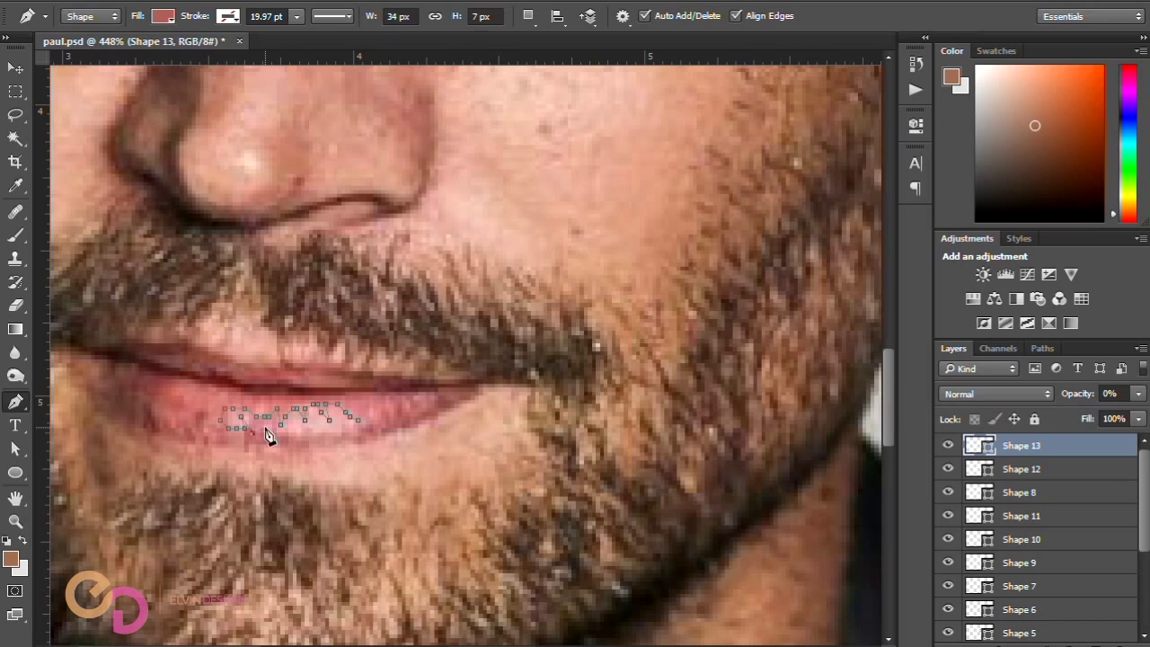
Step: Complete the lower edge of the lower-lip highlight as a closed shape about 34 by 7 px and set the layer opacity to 100%
{"action": "left_click", "coordinate": [281, 433]}
{"action": "left_click", "coordinate": [289, 433]}
{"action": "left_click", "coordinate": [297, 433]}
{"action": "left_click", "coordinate": [292, 425]}
{"action": "left_click", "coordinate": [300, 428]}
{"action": "left_click", "coordinate": [313, 429]}
{"action": "left_click", "coordinate": [317, 433]}
{"action": "left_click", "coordinate": [329, 433]}
{"action": "left_click_drag", "start_coordinate": [1072, 398], "coordinate": [1145, 398]}
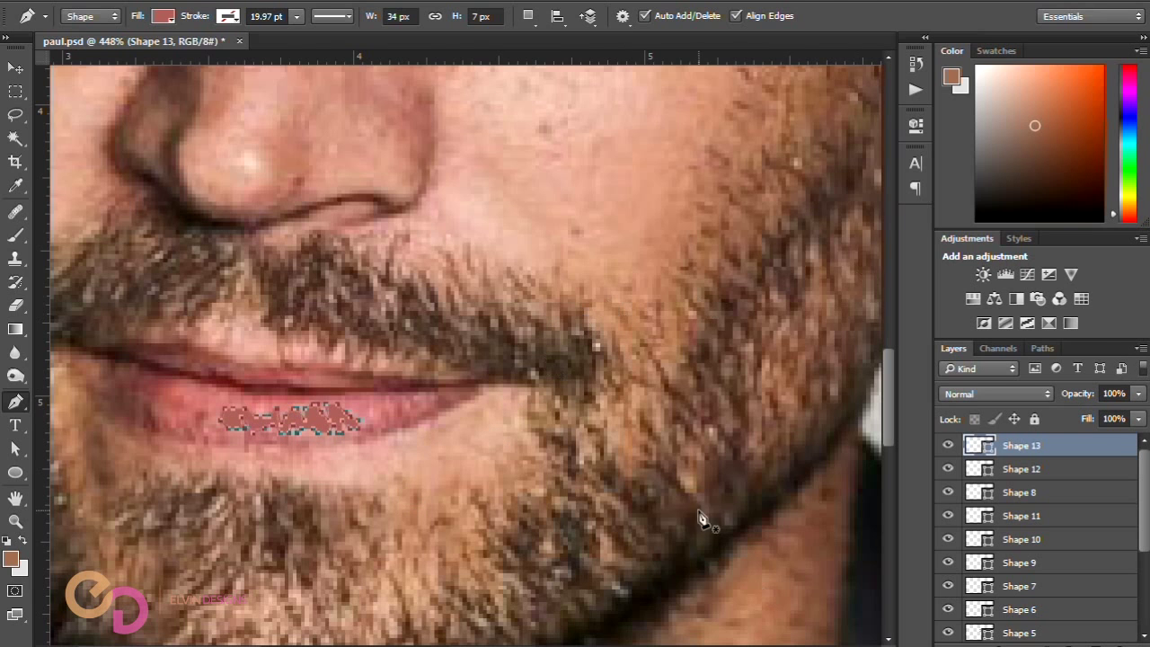
Step: Move the lower-lip highlight purely horizontally from the photo onto the vector lips
{"action": "key", "text": "v"}
{"action": "scroll", "coordinate": [420, 409], "scroll_direction": "down", "scroll_amount": 2}
{"action": "scroll", "coordinate": [421, 415], "scroll_direction": "down", "scroll_amount": 1}
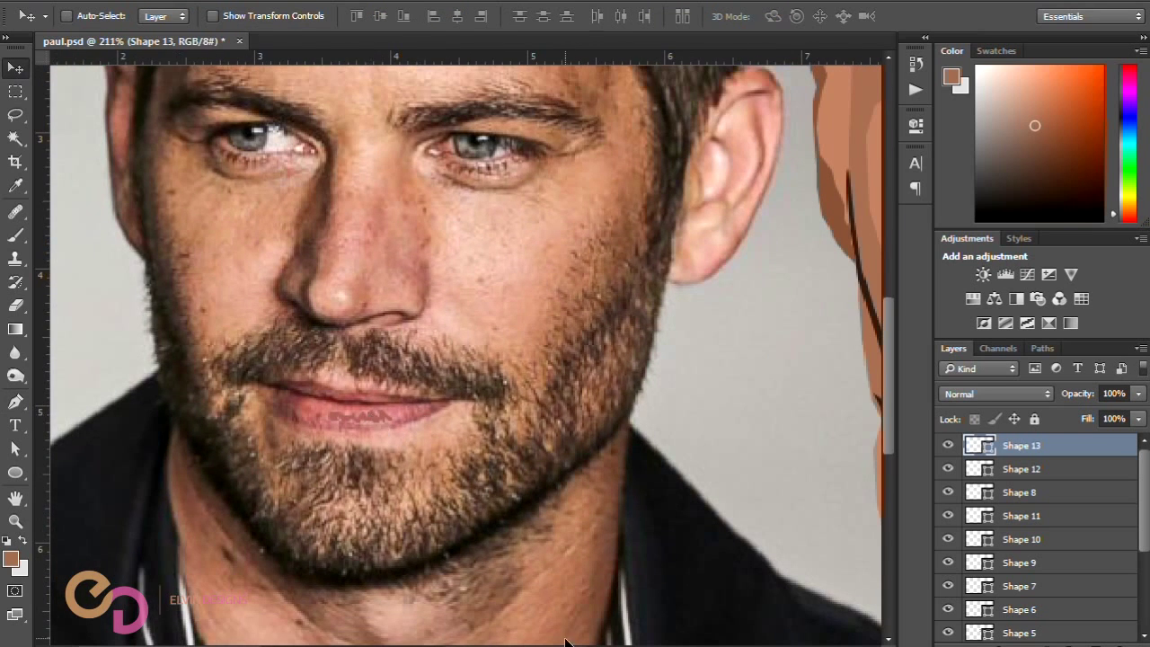
{"action": "left_click_drag", "start_coordinate": [566, 644], "coordinate": [629, 644]}
Step: Recolour the lower-lip highlight to the pale pink #d7aba9
{"action": "double_click", "coordinate": [975, 445]}
{"action": "left_click_drag", "start_coordinate": [299, 135], "coordinate": [495, 168]}
{"action": "left_click", "coordinate": [388, 265]}
{"action": "left_click", "coordinate": [318, 210]}
{"action": "left_click", "coordinate": [362, 242]}
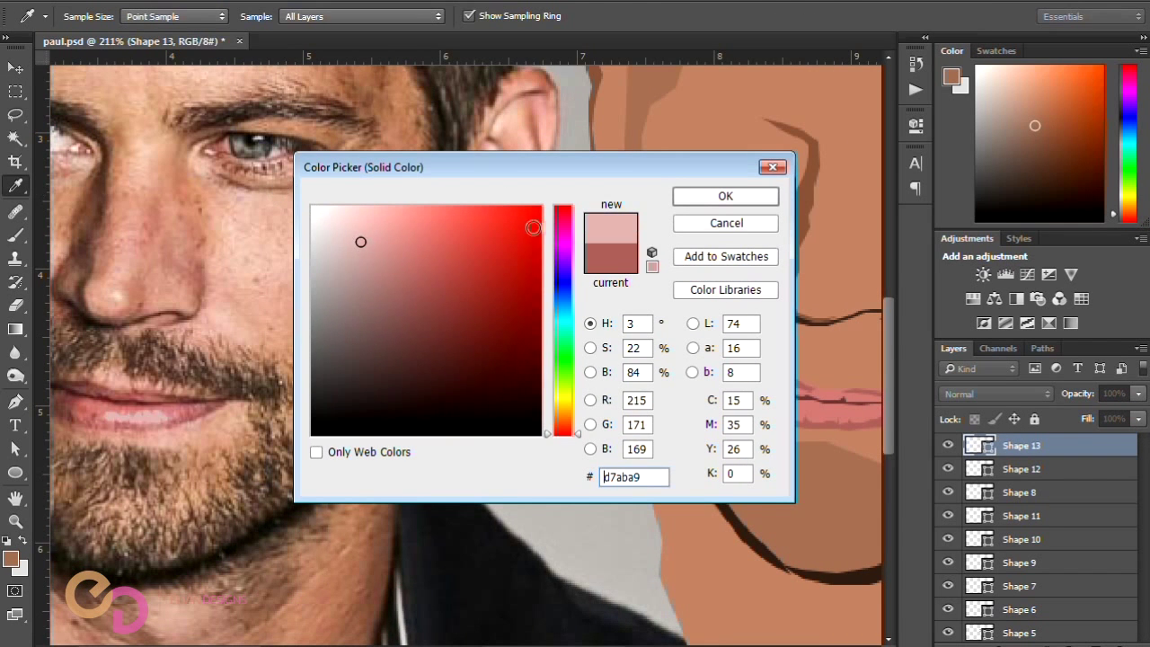
{"action": "left_click", "coordinate": [724, 196]}
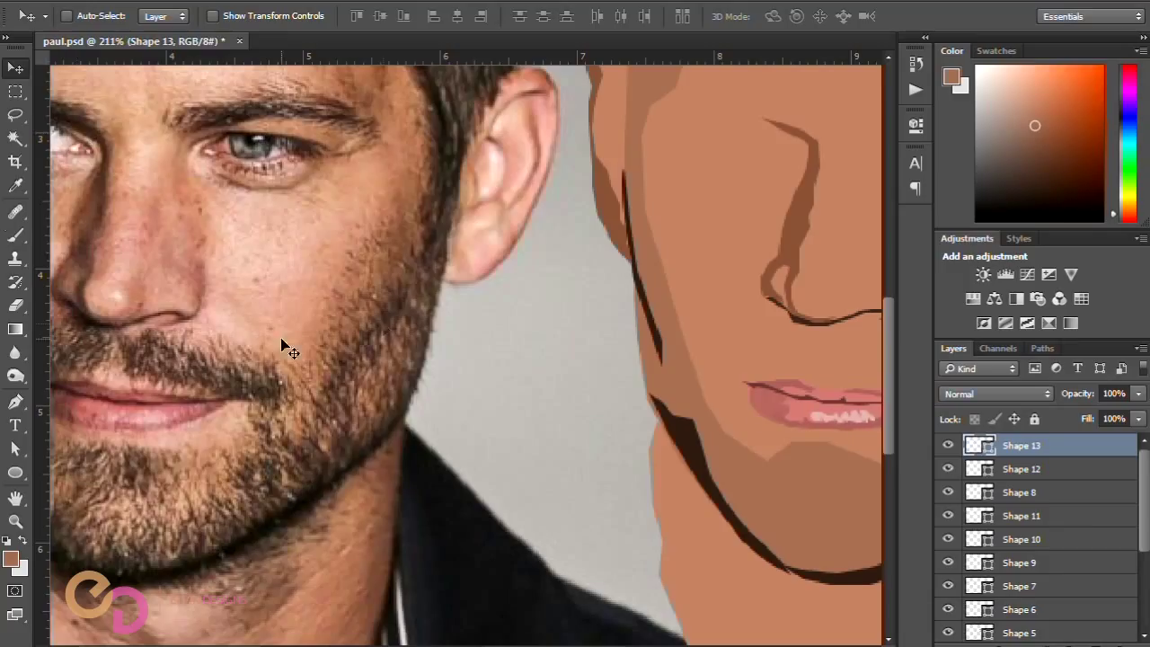
Step: Trace small extra highlights on the right part of the photo's lower lip as one Combine Shapes layer about 16 by 7 px
{"action": "scroll", "coordinate": [282, 344], "scroll_direction": "down", "scroll_amount": 2}
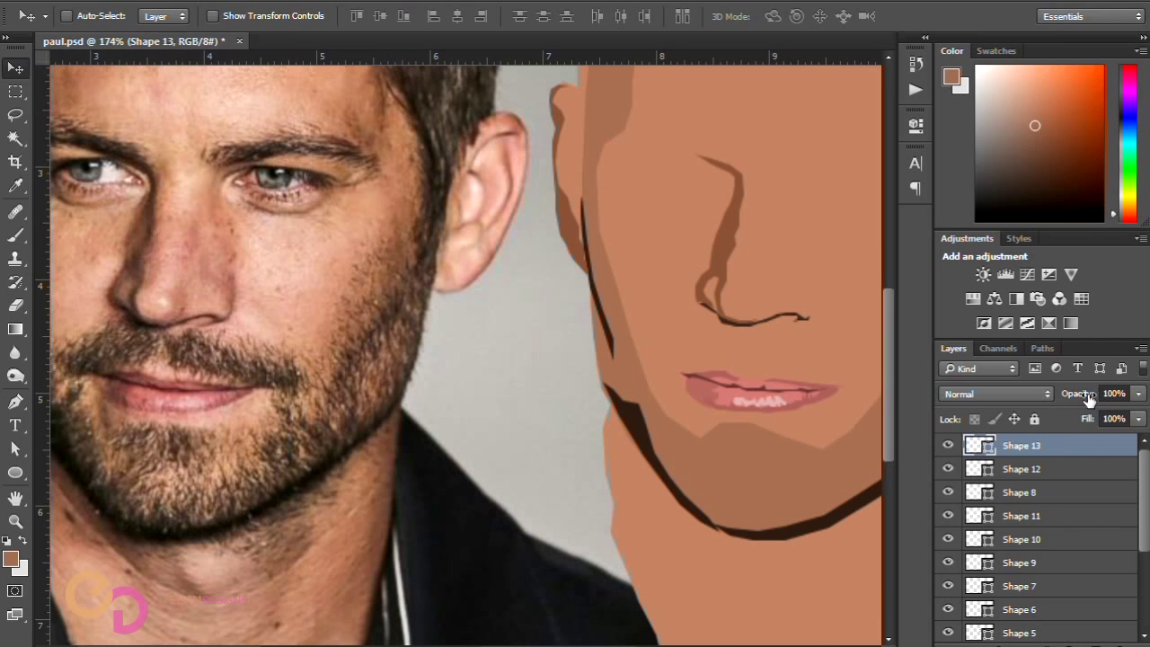
{"action": "scroll", "coordinate": [159, 396], "scroll_direction": "up", "scroll_amount": 4}
{"action": "key", "text": "p"}
{"action": "left_click", "coordinate": [232, 411]}
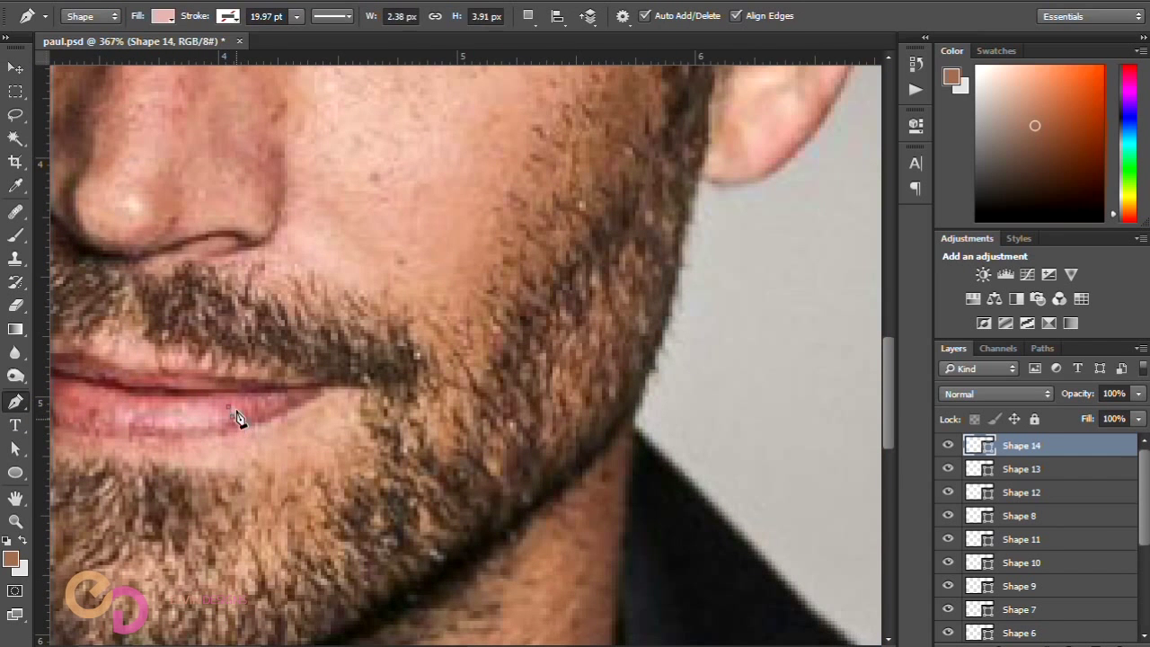
{"action": "left_click", "coordinate": [232, 409]}
{"action": "scroll", "coordinate": [253, 417], "scroll_direction": "up", "scroll_amount": 3}
{"action": "left_click", "coordinate": [528, 16]}
{"action": "left_click", "coordinate": [536, 58]}
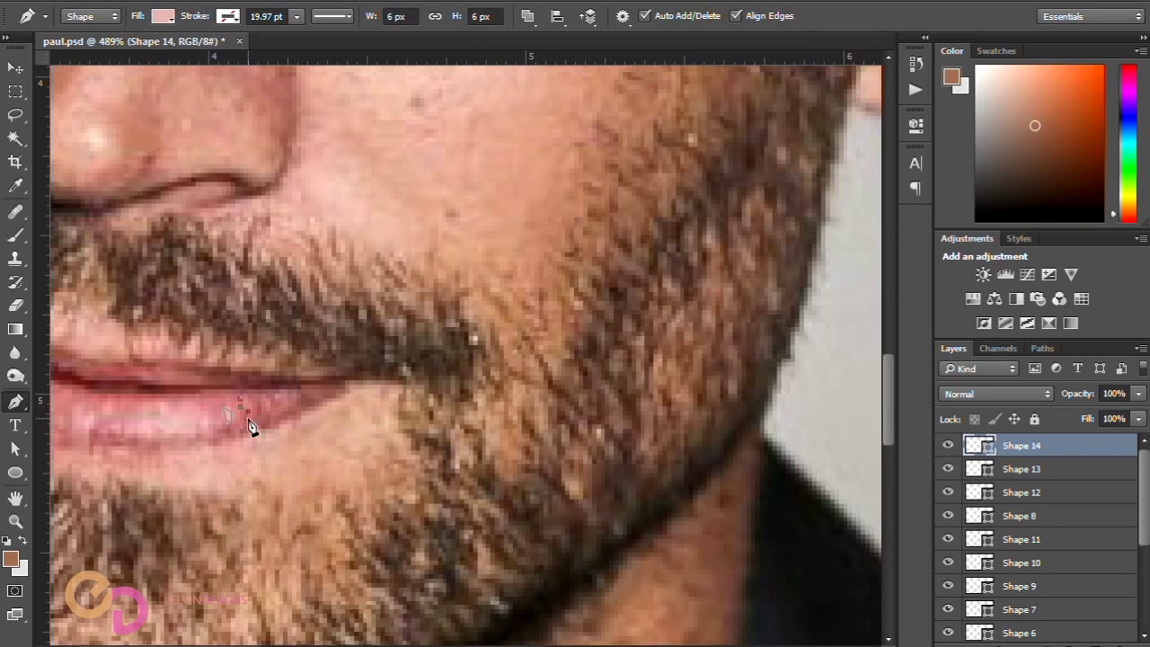
{"action": "left_click", "coordinate": [293, 401]}
Step: Move the small right-hand lip highlights from the photo onto the lower lip of the vector face
{"action": "scroll", "coordinate": [275, 400], "scroll_direction": "down", "scroll_amount": 2}
{"action": "left_click", "coordinate": [14, 68]}
{"action": "left_click_drag", "start_coordinate": [415, 409], "coordinate": [328, 419]}
{"action": "scroll", "coordinate": [328, 418], "scroll_direction": "down", "scroll_amount": 2}
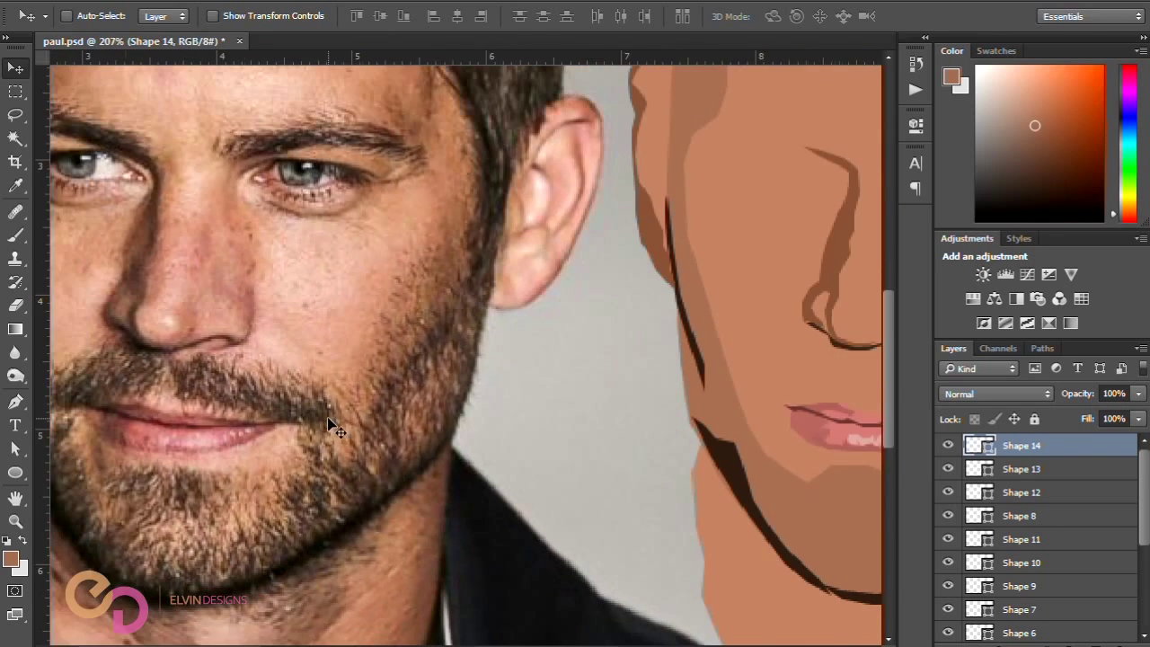
{"action": "scroll", "coordinate": [329, 424], "scroll_direction": "down", "scroll_amount": 1}
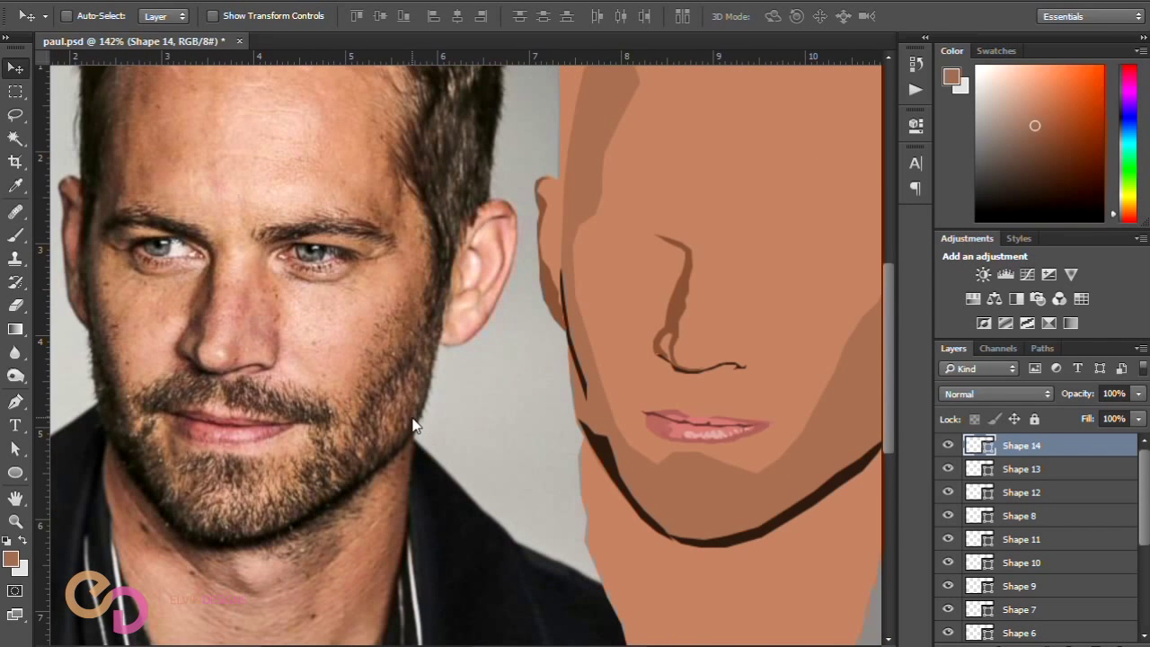
Step: Set the opacity of the small lip-highlight layer to 73% and save the document
{"action": "left_click_drag", "start_coordinate": [1062, 395], "coordinate": [1055, 396]}
{"action": "scroll", "coordinate": [578, 336], "scroll_direction": "down", "scroll_amount": 5}
{"action": "key", "text": "ctrl+s"}
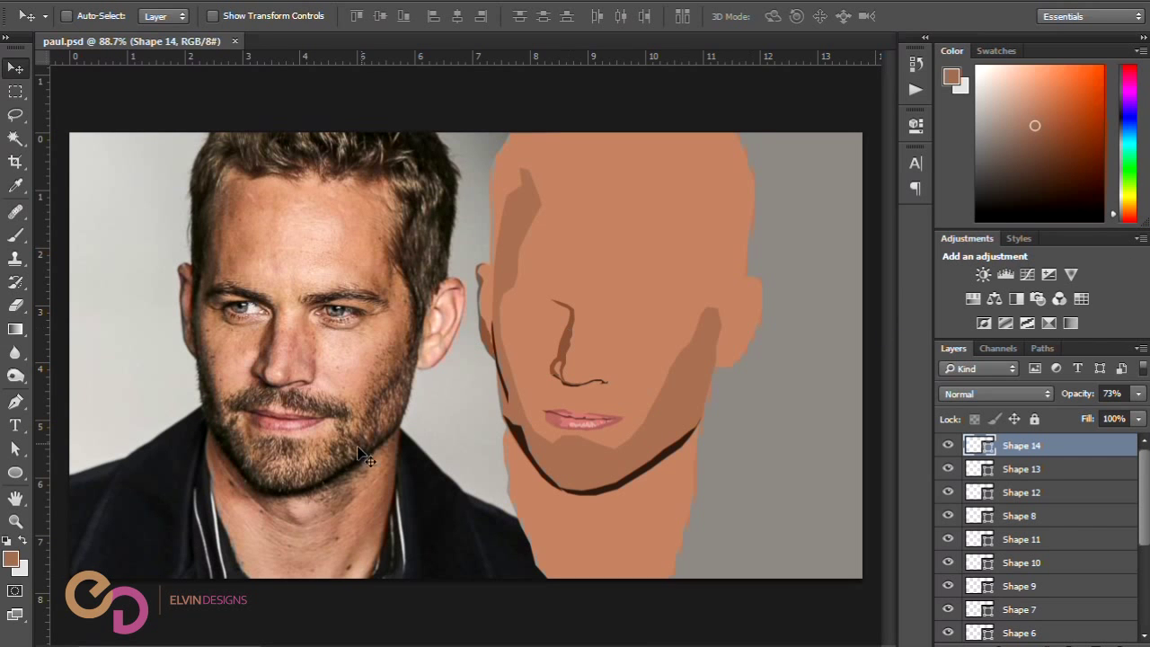
Step: Start a Pen shape on the photo's left eye along the upper lid and around the pointed crease at its outer corner
{"action": "key", "text": "p"}
{"action": "scroll", "coordinate": [264, 334], "scroll_direction": "up", "scroll_amount": 4}
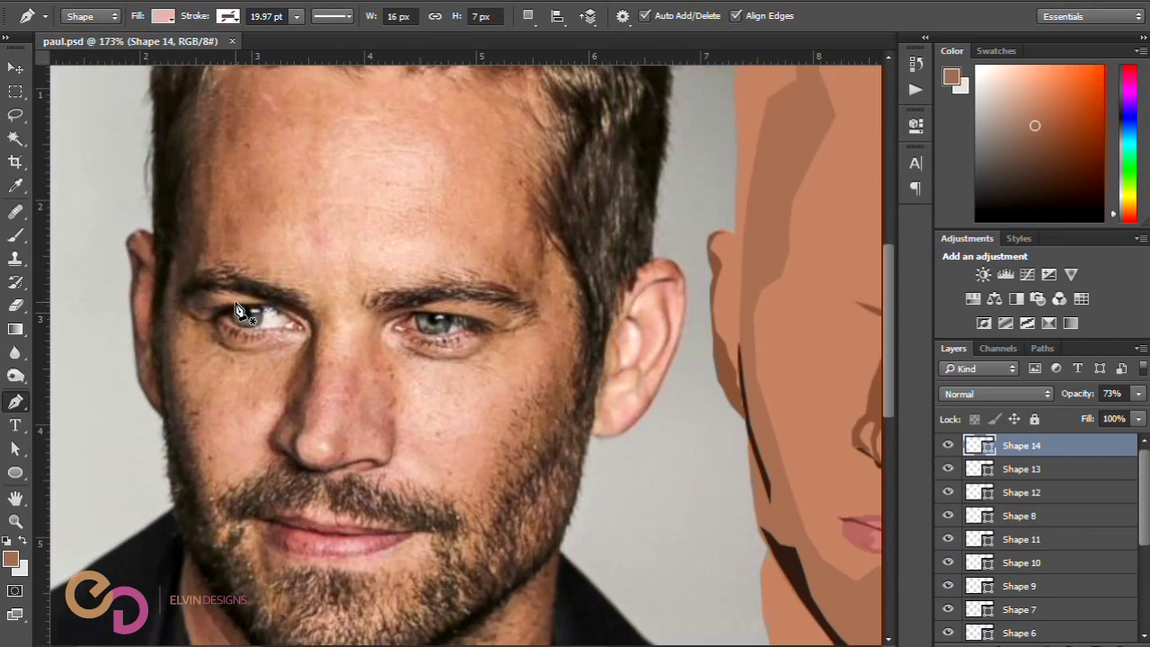
{"action": "left_click", "coordinate": [260, 297]}
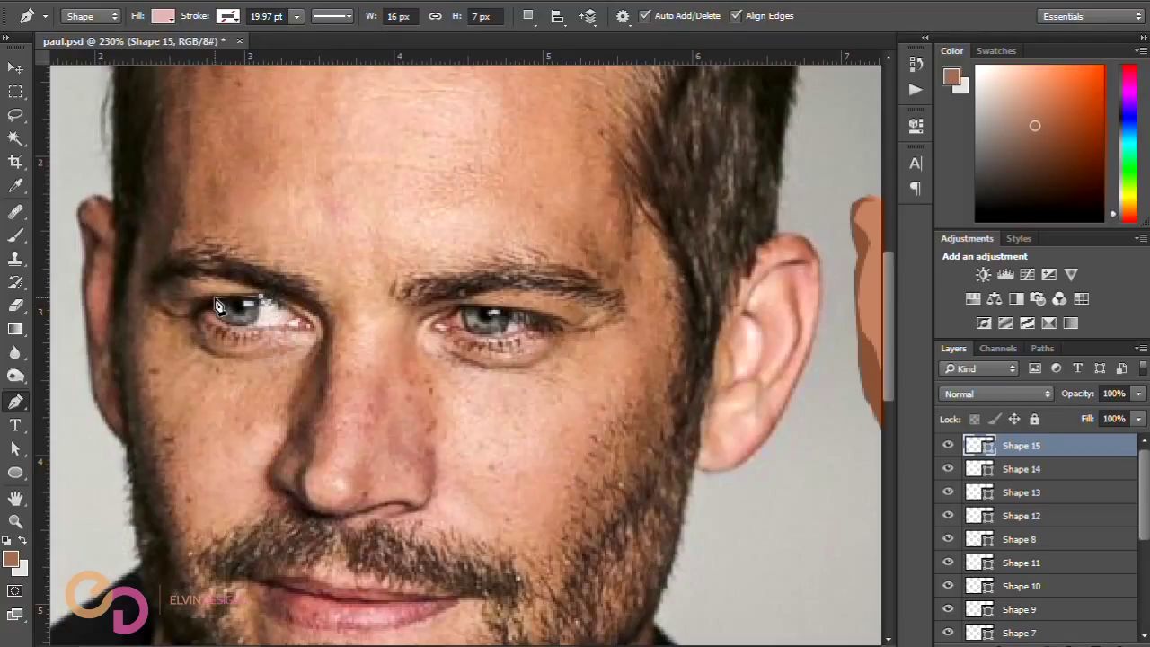
{"action": "left_click", "coordinate": [190, 300]}
{"action": "left_click", "coordinate": [197, 304]}
{"action": "left_click", "coordinate": [190, 311]}
{"action": "left_click", "coordinate": [180, 316]}
{"action": "left_click", "coordinate": [163, 305]}
{"action": "left_click", "coordinate": [156, 300]}
{"action": "left_click", "coordinate": [163, 311]}
{"action": "left_click", "coordinate": [171, 318]}
{"action": "left_click", "coordinate": [190, 320]}
Step: Continue the left-eye outline down around the outer corner and along the under-eye crease, and set the layer opacity to 0%
{"action": "left_click", "coordinate": [192, 339]}
{"action": "left_click", "coordinate": [201, 348]}
{"action": "left_click", "coordinate": [217, 358]}
{"action": "left_click", "coordinate": [242, 358]}
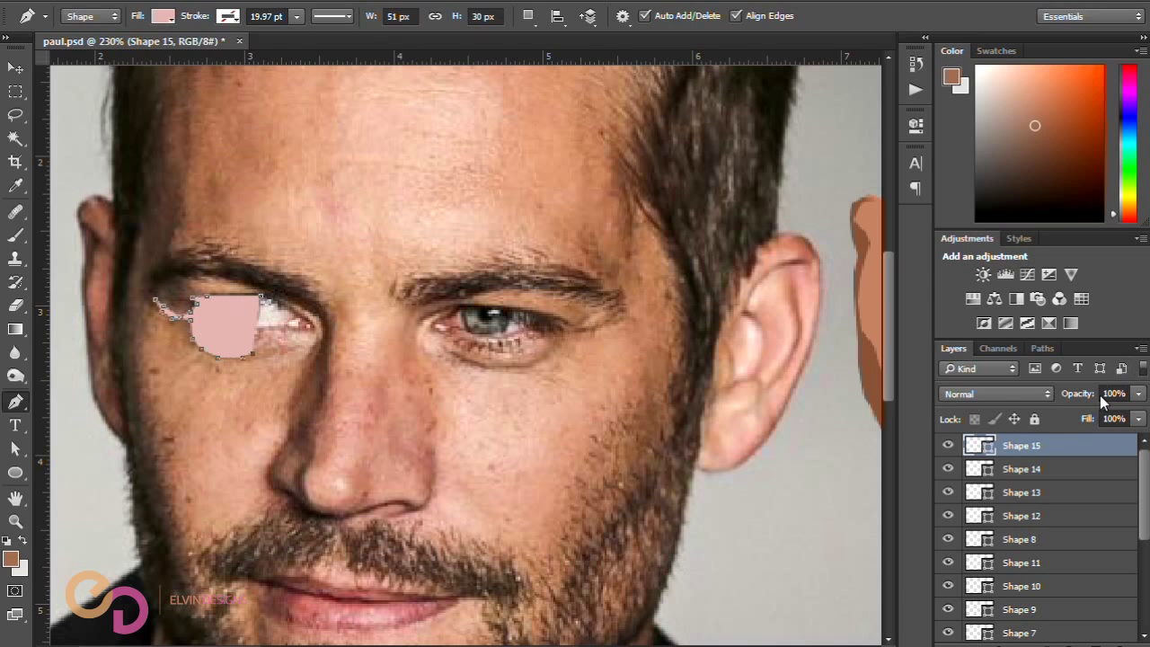
{"action": "left_click_drag", "start_coordinate": [1091, 396], "coordinate": [919, 404]}
Step: Trace the inner contour of the left-eye line back to the upper lid, closing a shape about 51 by 30 px
{"action": "scroll", "coordinate": [224, 359], "scroll_direction": "up", "scroll_amount": 3}
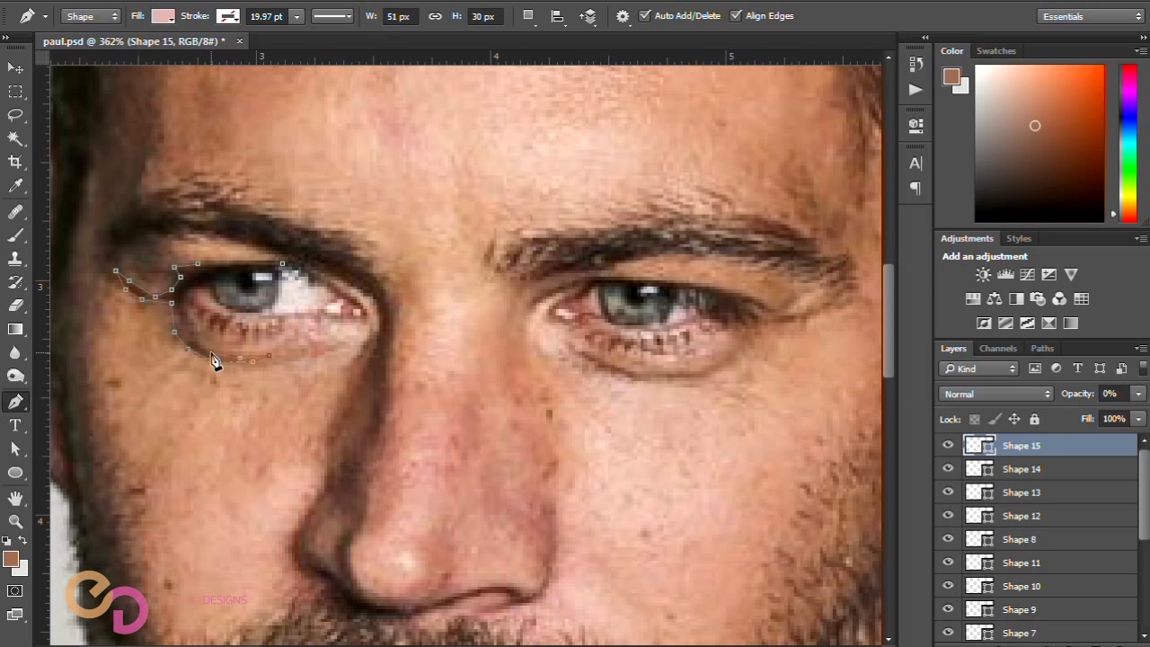
{"action": "left_click", "coordinate": [180, 293]}
{"action": "left_click", "coordinate": [190, 287]}
{"action": "left_click", "coordinate": [200, 287]}
{"action": "left_click", "coordinate": [214, 290]}
{"action": "left_click", "coordinate": [234, 272]}
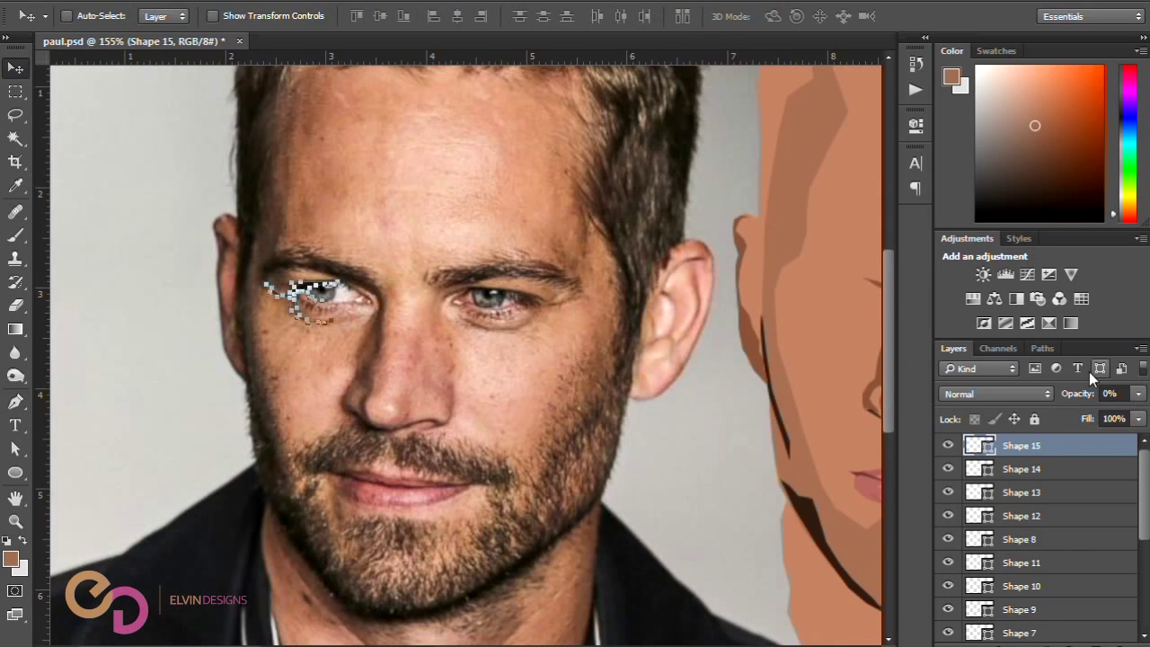
Step: Recolour the left-eye line dark brown at 80% opacity and move it horizontally onto the vector face
{"action": "double_click", "coordinate": [979, 445]}
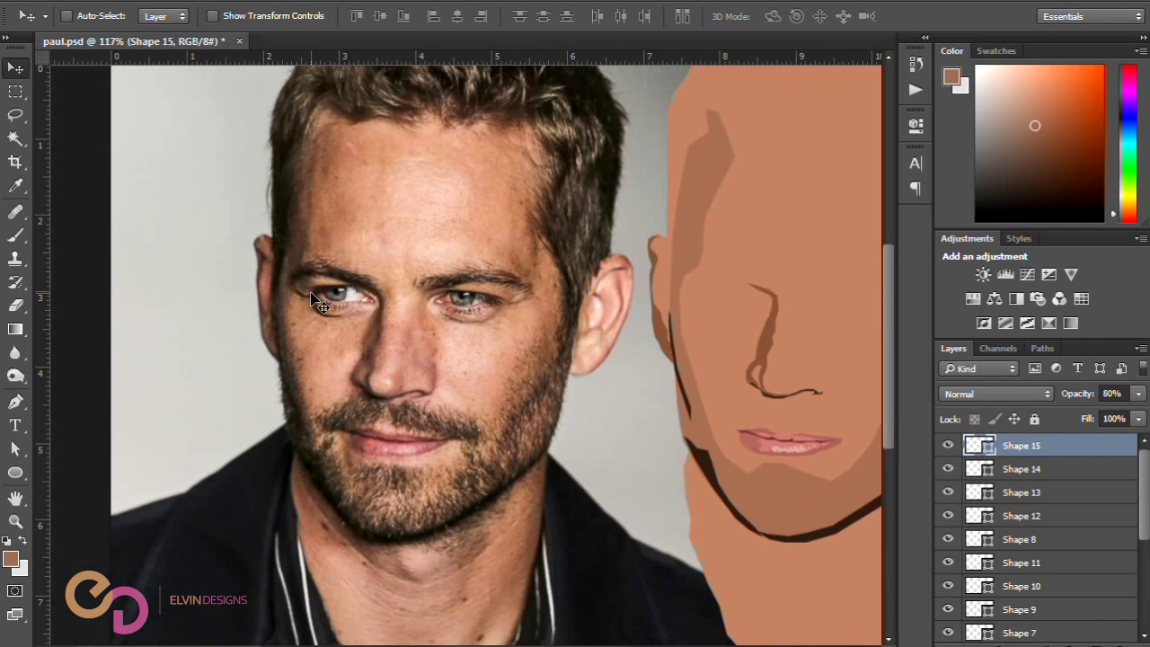
{"action": "left_click_drag", "start_coordinate": [325, 298], "coordinate": [723, 275]}
{"action": "scroll", "coordinate": [344, 309], "scroll_direction": "up", "scroll_amount": 3}
{"action": "scroll", "coordinate": [343, 309], "scroll_direction": "down", "scroll_amount": 4}
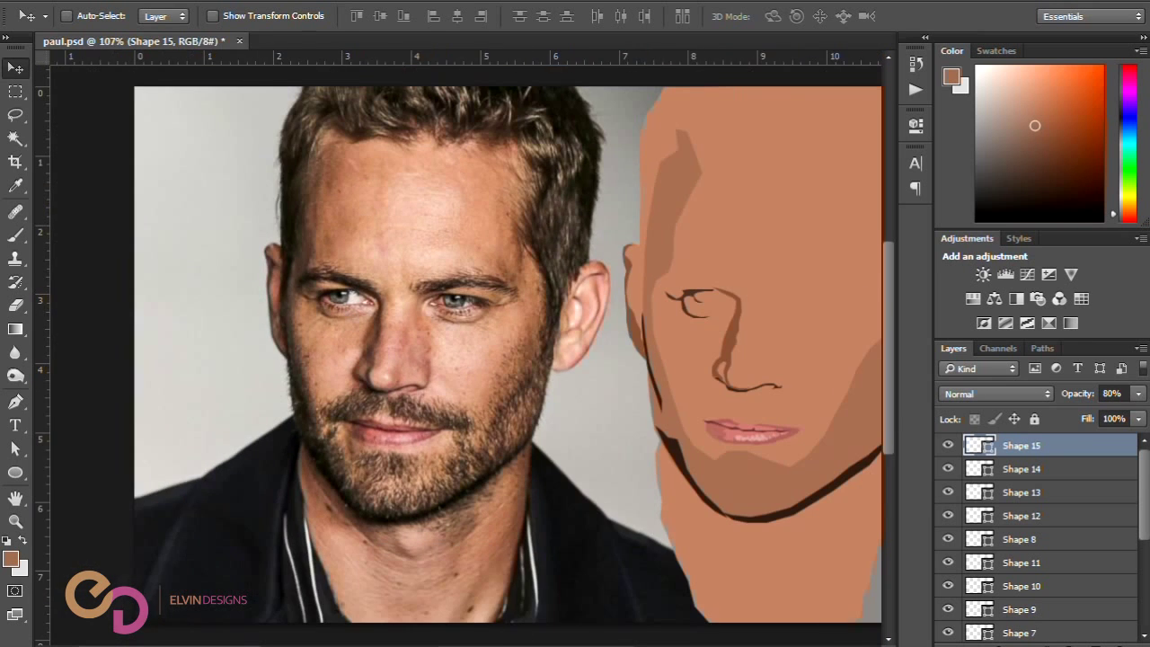
{"action": "scroll", "coordinate": [532, 345], "scroll_direction": "right", "scroll_amount": 3}
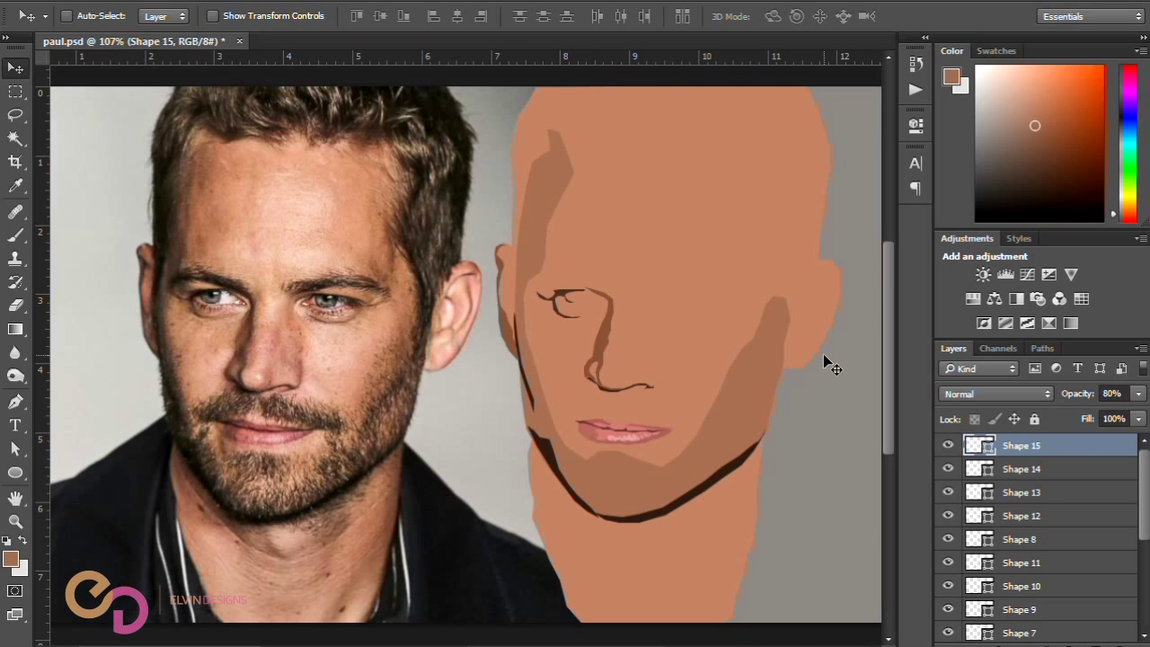
Step: Trace the upper-lid line of the photo's right eye with the Pen from the inner corner to the outer corner
{"action": "key", "text": "p"}
{"action": "scroll", "coordinate": [318, 310], "scroll_direction": "up", "scroll_amount": 3}
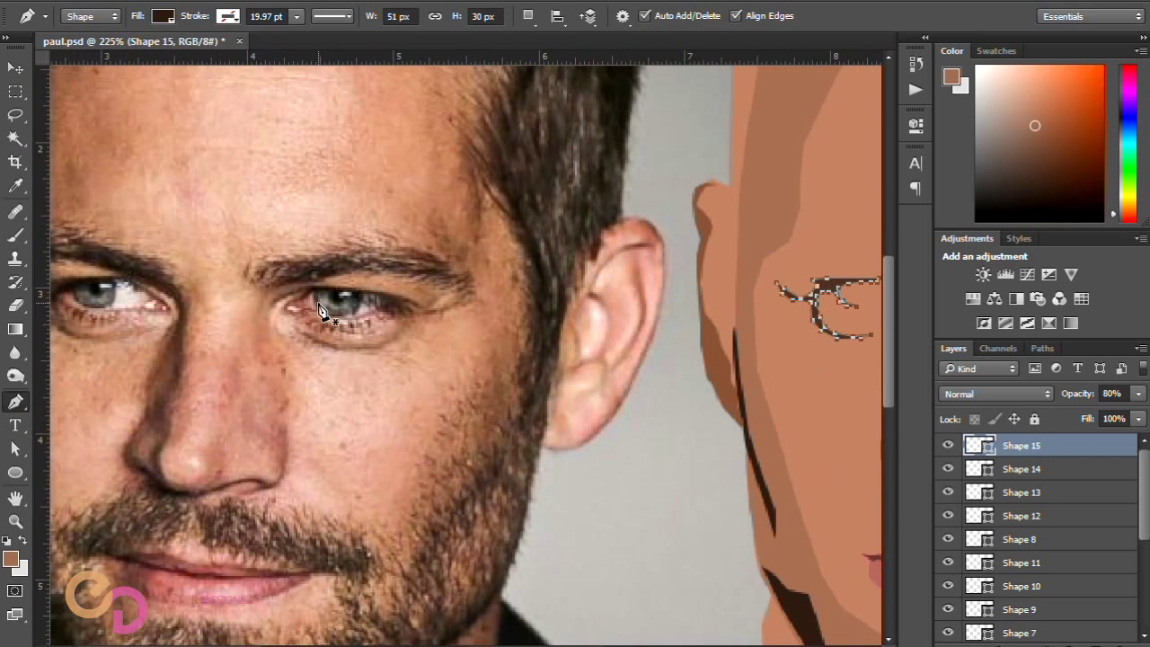
{"action": "left_click", "coordinate": [274, 303]}
{"action": "left_click", "coordinate": [294, 294]}
{"action": "left_click", "coordinate": [310, 293]}
{"action": "left_click", "coordinate": [320, 290]}
{"action": "left_click", "coordinate": [341, 289]}
{"action": "left_click", "coordinate": [374, 292]}
{"action": "left_click", "coordinate": [401, 299]}
{"action": "left_click", "coordinate": [421, 305]}
Step: Run the right eye's lid outline back along its upper edge to the inner corner, closing a shape about 73 by 11 px
{"action": "scroll", "coordinate": [421, 306], "scroll_direction": "up", "scroll_amount": 3}
{"action": "left_click", "coordinate": [372, 290]}
{"action": "left_click", "coordinate": [338, 282]}
{"action": "left_click", "coordinate": [289, 281]}
{"action": "left_click", "coordinate": [258, 284]}
{"action": "left_click", "coordinate": [230, 302]}
{"action": "scroll", "coordinate": [340, 304], "scroll_direction": "down", "scroll_amount": 4}
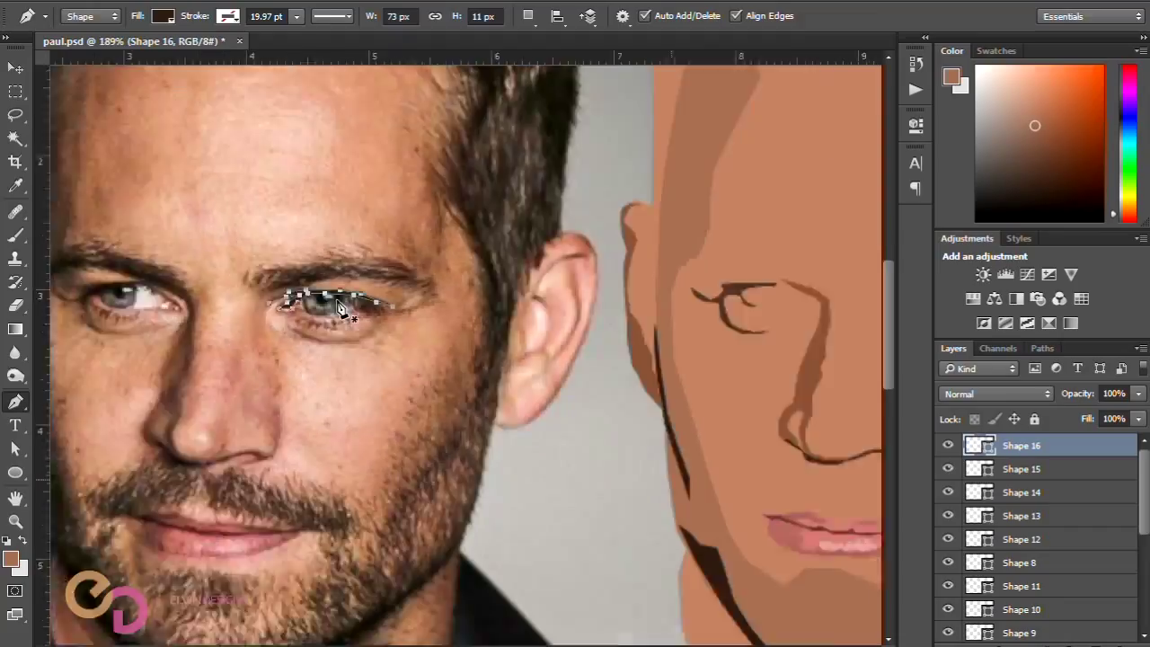
Step: Move the right-eye lid line horizontally from the photo onto the vector face
{"action": "scroll", "coordinate": [338, 307], "scroll_direction": "down", "scroll_amount": 2}
{"action": "key", "text": "v"}
{"action": "left_click_drag", "start_coordinate": [357, 290], "coordinate": [795, 291]}
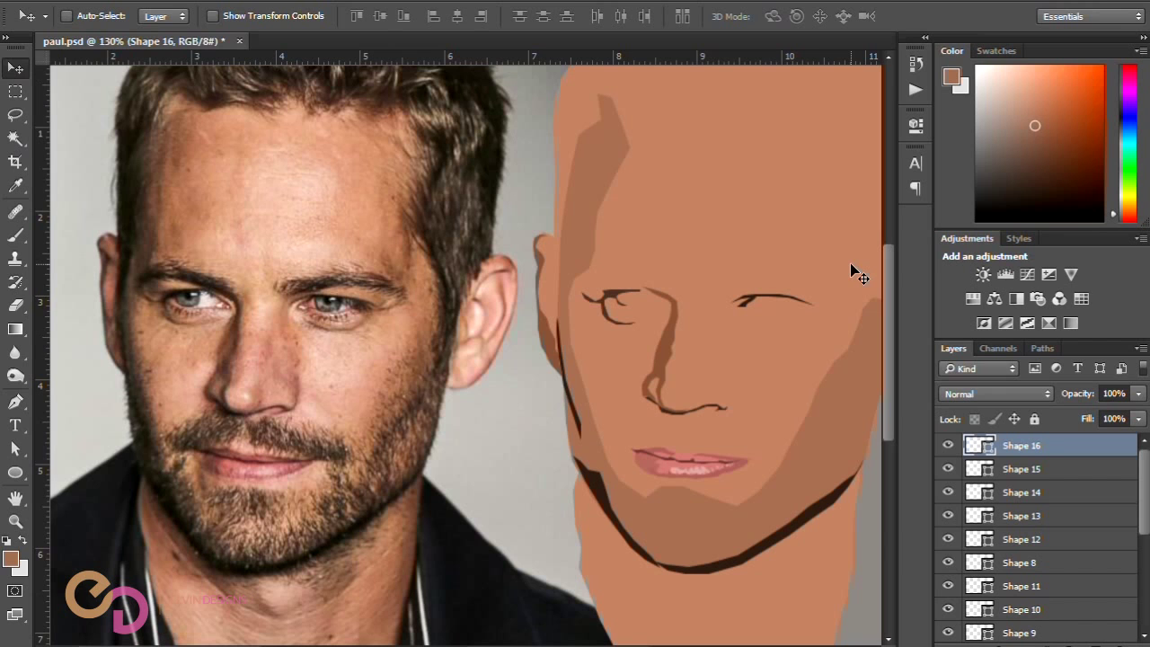
Step: Trace the upper edge of the photo's left eyebrow with the Pen from the inner end to the outer tip
{"action": "key", "text": "p"}
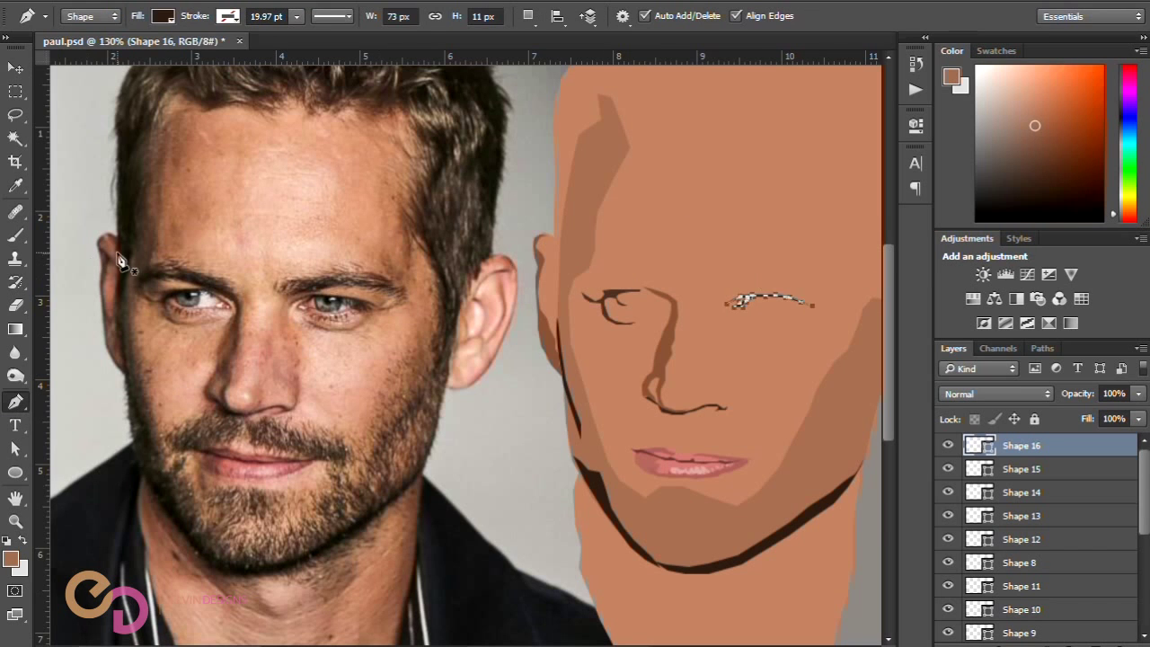
{"action": "scroll", "coordinate": [131, 261], "scroll_direction": "up", "scroll_amount": 3}
{"action": "left_click", "coordinate": [325, 315]}
{"action": "left_click", "coordinate": [317, 306]}
{"action": "left_click", "coordinate": [286, 298]}
{"action": "left_click", "coordinate": [238, 279]}
{"action": "left_click", "coordinate": [220, 270]}
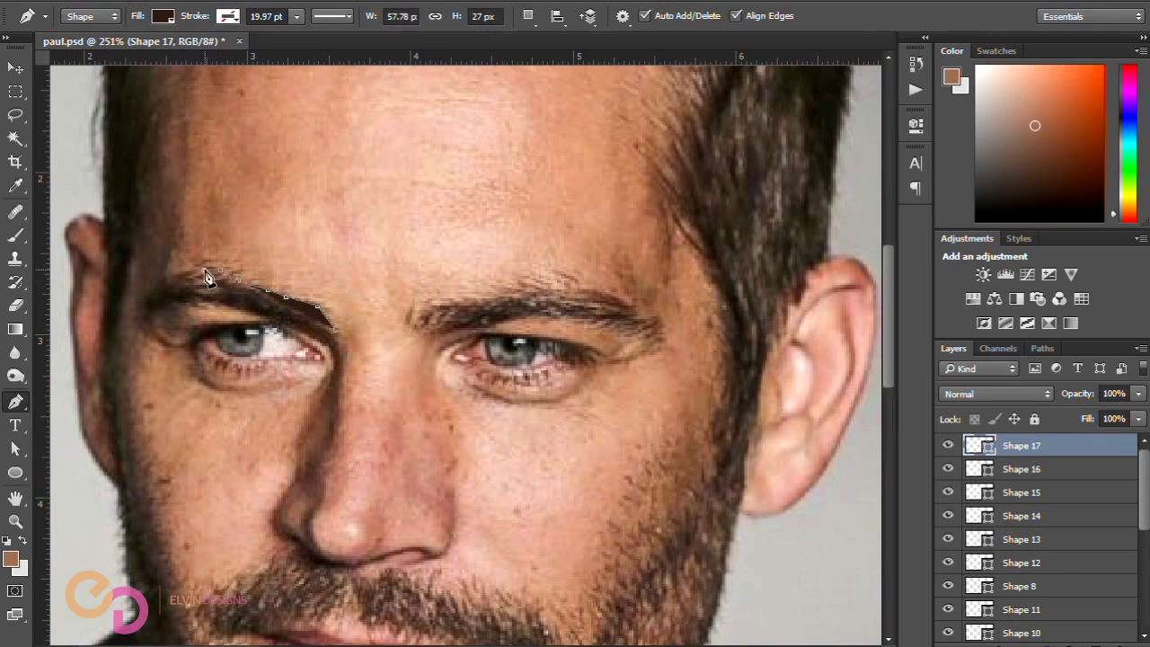
{"action": "left_click", "coordinate": [189, 274]}
{"action": "left_click", "coordinate": [167, 276]}
{"action": "left_click", "coordinate": [148, 297]}
{"action": "left_click", "coordinate": [145, 315]}
Step: Make the left eyebrow shape transparent and run its outline back along the lower edge to the inner end
{"action": "key", "text": "0"}
{"action": "key", "text": "0"}
{"action": "left_click", "coordinate": [163, 306]}
{"action": "left_click", "coordinate": [184, 299]}
{"action": "left_click", "coordinate": [224, 304]}
{"action": "left_click", "coordinate": [245, 311]}
{"action": "left_click", "coordinate": [274, 317]}
{"action": "left_click", "coordinate": [308, 329]}
{"action": "left_click", "coordinate": [327, 333]}
Step: Trace the photo's right eyebrow as a closed outline combined on the same shape layer, the pair spanning about 228 by 32 px
{"action": "left_click", "coordinate": [529, 16]}
{"action": "left_click", "coordinate": [561, 56]}
{"action": "left_click", "coordinate": [415, 319]}
{"action": "left_click", "coordinate": [424, 301]}
{"action": "left_click", "coordinate": [446, 301]}
{"action": "left_click", "coordinate": [465, 300]}
{"action": "left_click", "coordinate": [487, 296]}
{"action": "left_click", "coordinate": [520, 293]}
{"action": "left_click", "coordinate": [636, 312]}
{"action": "left_click", "coordinate": [655, 320]}
{"action": "left_click", "coordinate": [467, 325]}
{"action": "left_click", "coordinate": [450, 326]}
Step: Set the eyebrow shape's opacity to 100% and move both eyebrows horizontally onto the vector face
{"action": "scroll", "coordinate": [426, 314], "scroll_direction": "down", "scroll_amount": 4}
{"action": "left_click_drag", "start_coordinate": [1066, 396], "coordinate": [1147, 396]}
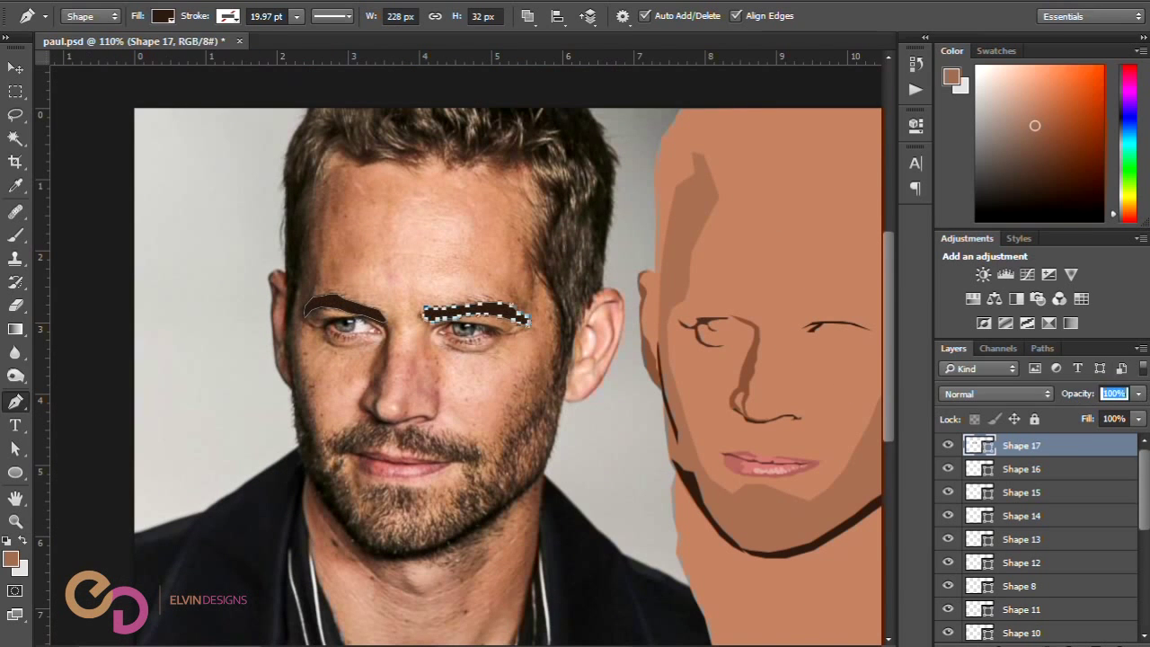
{"action": "key", "text": "v"}
{"action": "left_click_drag", "start_coordinate": [374, 315], "coordinate": [743, 315]}
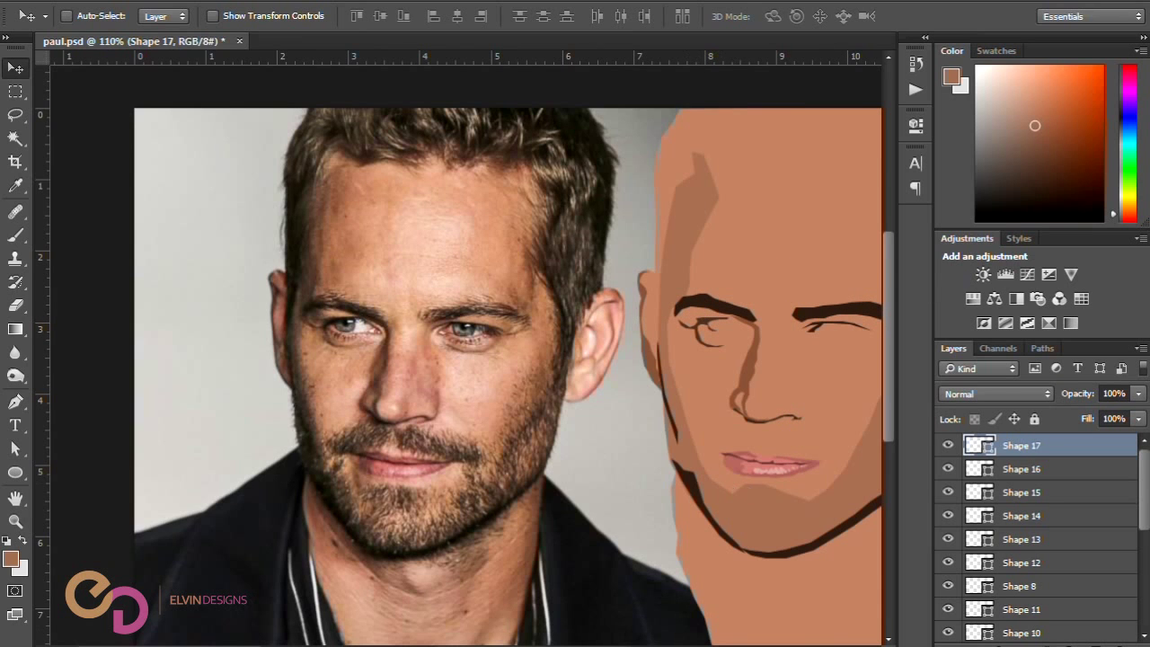
Step: Trace the line under the photo's right eye with the Pen from the inner corner to the outer corner
{"action": "scroll", "coordinate": [466, 359], "scroll_direction": "right", "scroll_amount": 3}
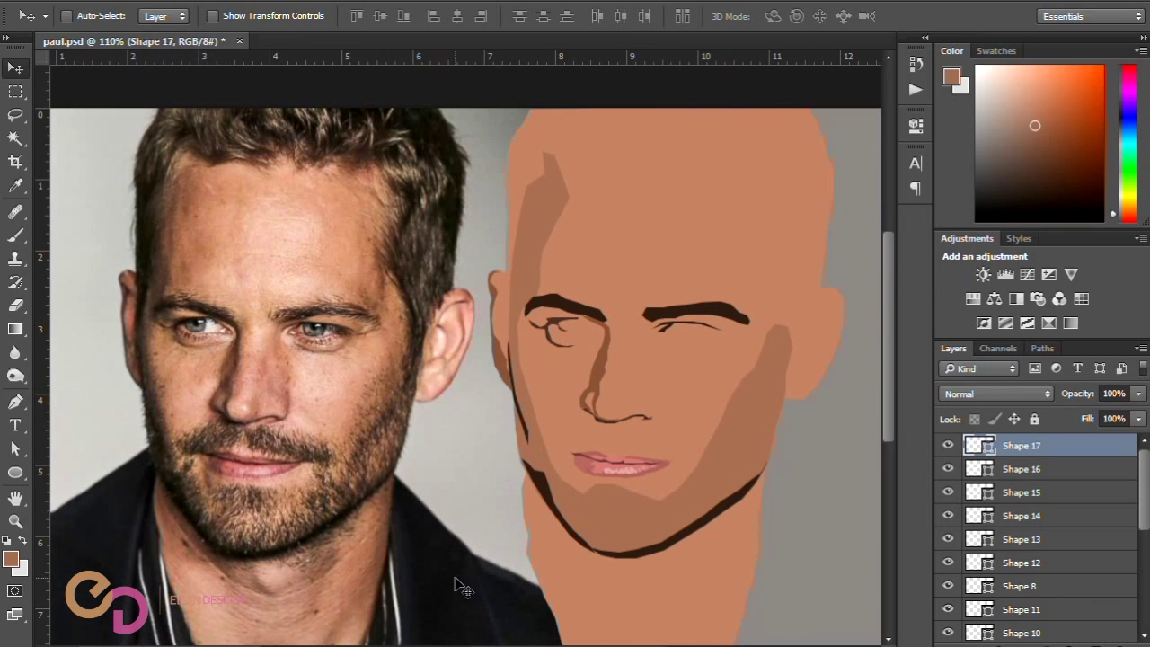
{"action": "scroll", "coordinate": [422, 343], "scroll_direction": "down", "scroll_amount": 1}
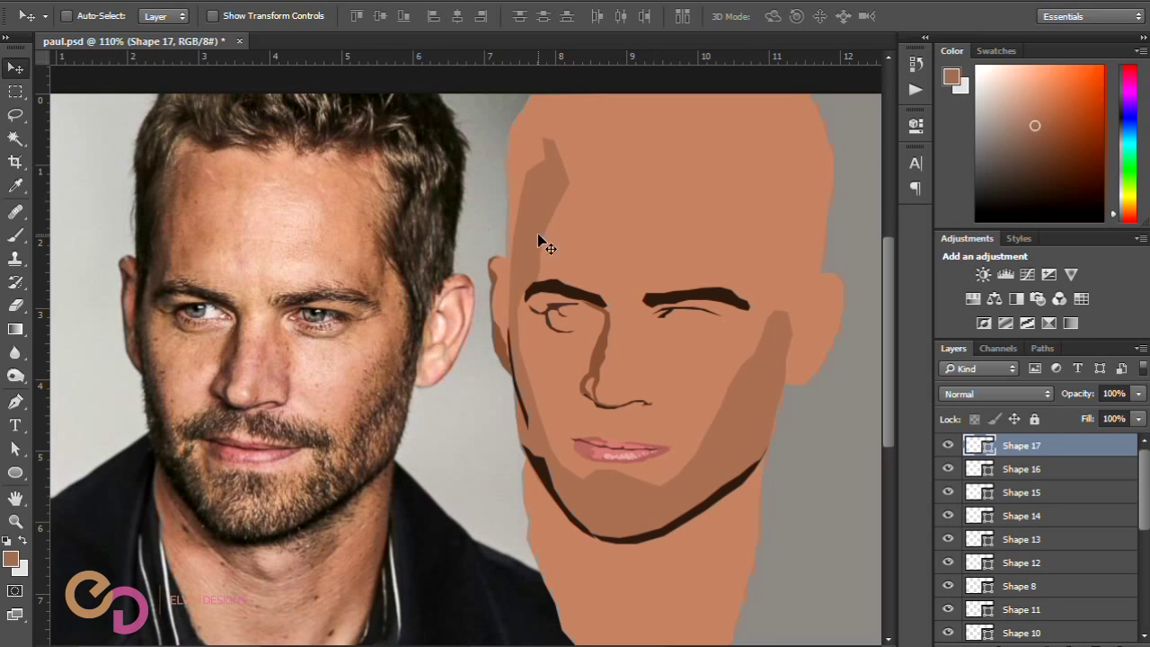
{"action": "scroll", "coordinate": [319, 336], "scroll_direction": "up", "scroll_amount": 3}
{"action": "scroll", "coordinate": [318, 336], "scroll_direction": "down", "scroll_amount": 2}
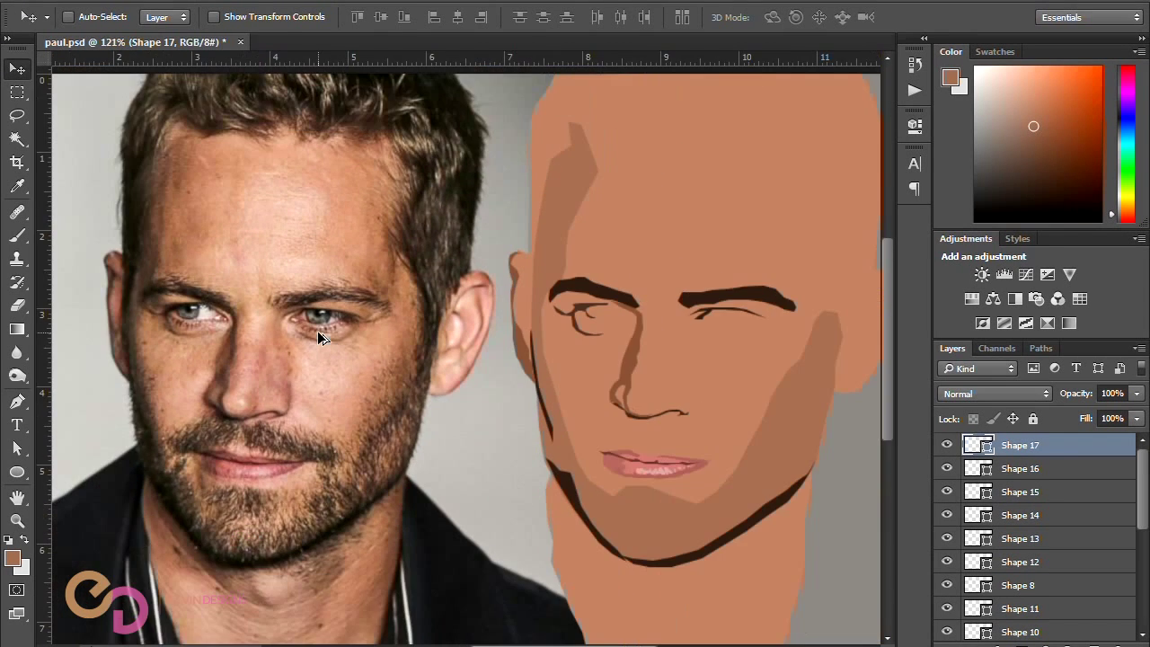
{"action": "scroll", "coordinate": [317, 336], "scroll_direction": "up", "scroll_amount": 5}
{"action": "left_click", "coordinate": [16, 401]}
{"action": "left_click", "coordinate": [286, 330]}
{"action": "left_click", "coordinate": [309, 340]}
{"action": "left_click", "coordinate": [331, 343]}
{"action": "left_click", "coordinate": [354, 341]}
{"action": "left_click", "coordinate": [374, 329]}
{"action": "left_click", "coordinate": [386, 322]}
Step: Run the right eye's lower-lid outline back underneath to the inner corner, closing a shape about 58 by 14 px
{"action": "left_click", "coordinate": [368, 340]}
{"action": "scroll", "coordinate": [354, 346], "scroll_direction": "up", "scroll_amount": 5}
{"action": "left_click", "coordinate": [352, 346]}
{"action": "left_click", "coordinate": [332, 348]}
{"action": "left_click", "coordinate": [305, 349]}
{"action": "left_click", "coordinate": [253, 328]}
{"action": "scroll", "coordinate": [457, 341], "scroll_direction": "down", "scroll_amount": 3}
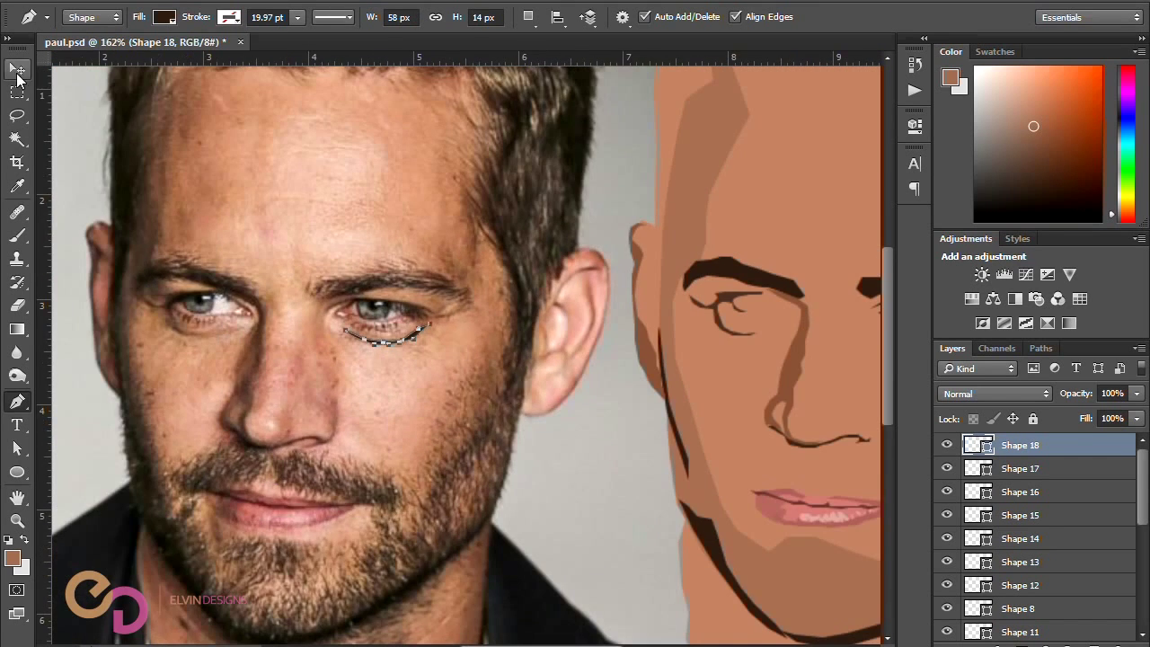
Step: Move the right eye's lower-lid line horizontally from the photo onto the vector face
{"action": "key", "text": "v"}
{"action": "scroll", "coordinate": [277, 377], "scroll_direction": "right", "scroll_amount": 2}
{"action": "left_click_drag", "start_coordinate": [277, 374], "coordinate": [794, 342]}
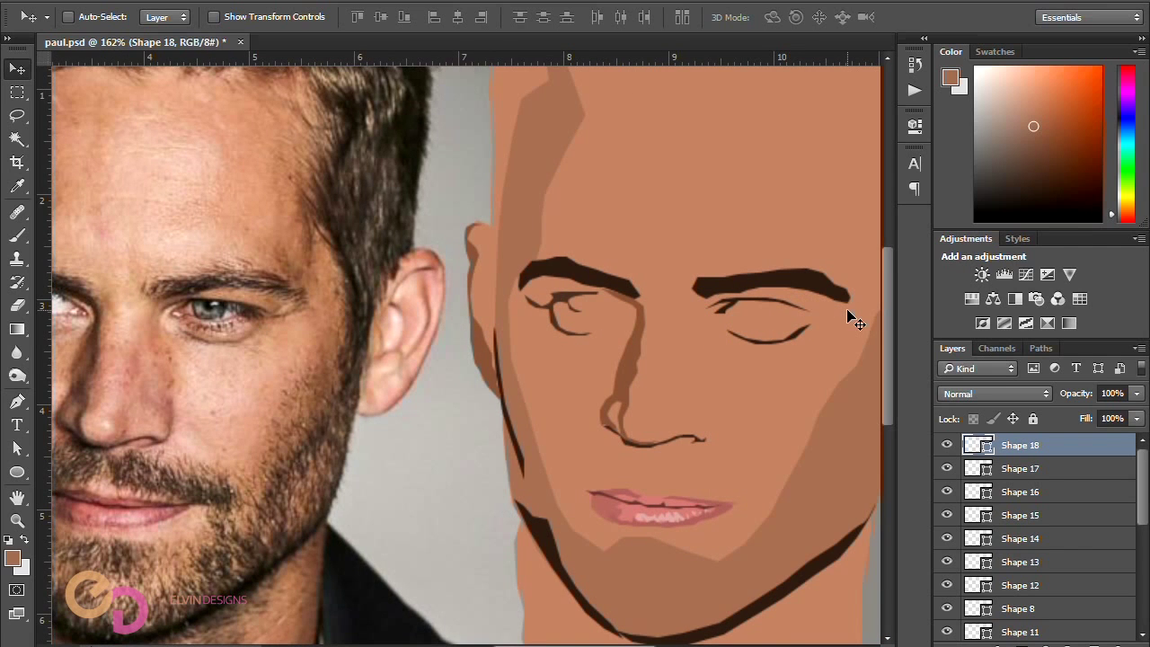
Step: Start the forehead highlight on the photo with the Pen, tracing its left side from mid-forehead over the left brow to between the eyebrows
{"action": "scroll", "coordinate": [302, 455], "scroll_direction": "left", "scroll_amount": 4}
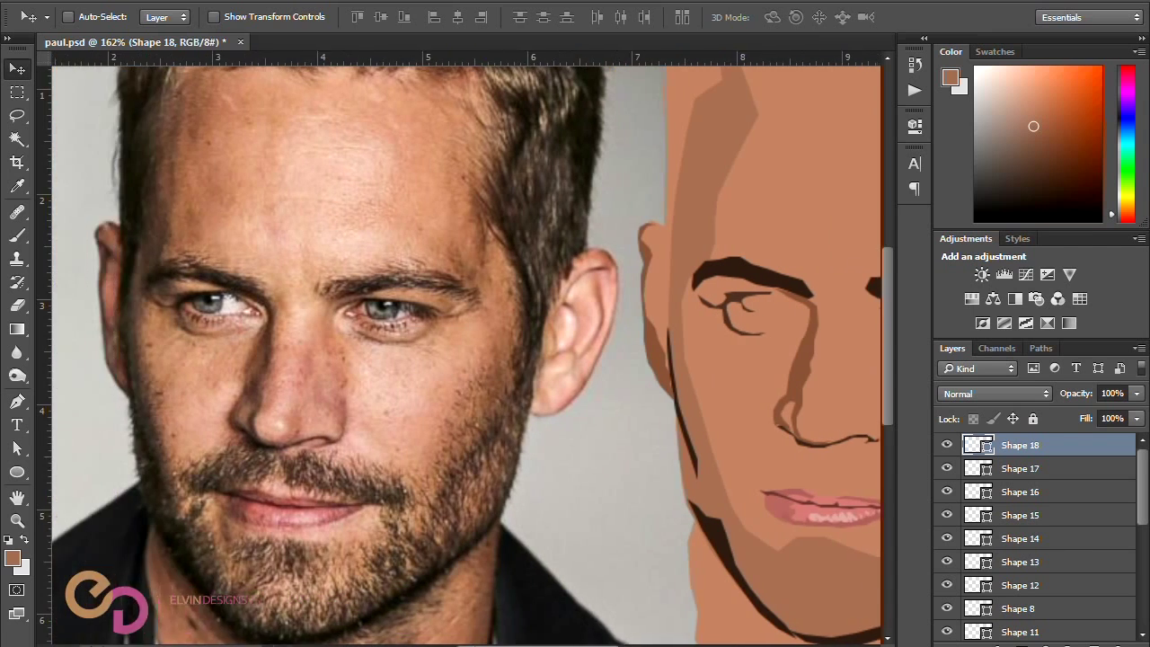
{"action": "scroll", "coordinate": [335, 454], "scroll_direction": "right", "scroll_amount": 2}
{"action": "scroll", "coordinate": [335, 455], "scroll_direction": "left", "scroll_amount": 1}
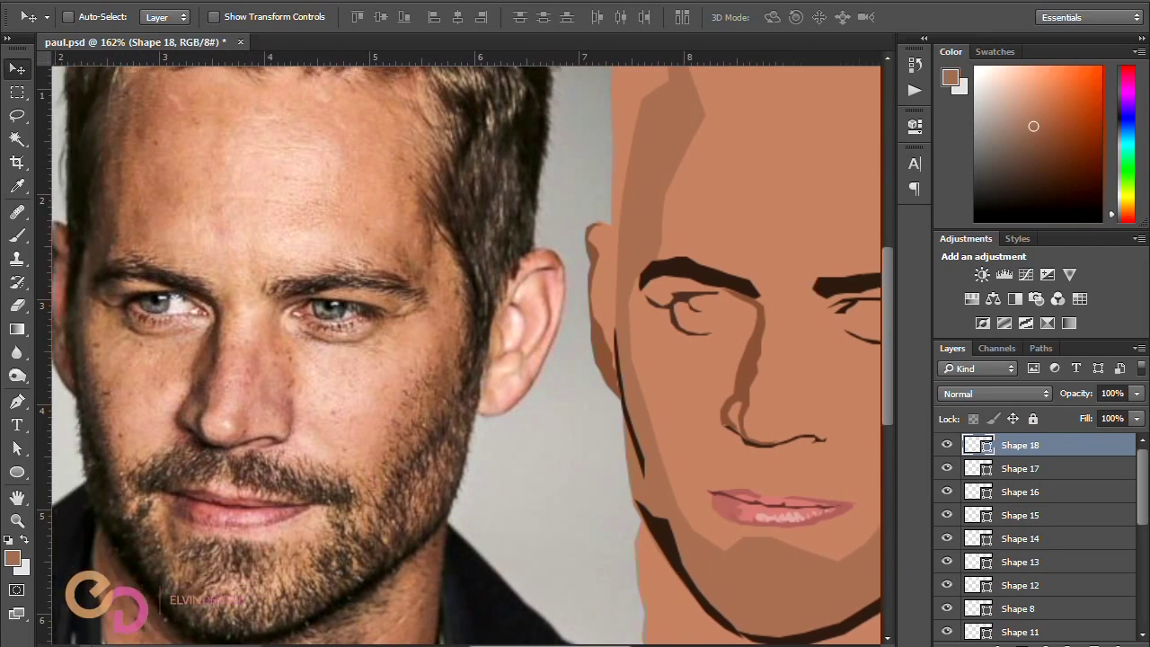
{"action": "scroll", "coordinate": [334, 455], "scroll_direction": "right", "scroll_amount": 2}
{"action": "scroll", "coordinate": [334, 455], "scroll_direction": "left", "scroll_amount": 3}
{"action": "scroll", "coordinate": [341, 463], "scroll_direction": "up", "scroll_amount": 2}
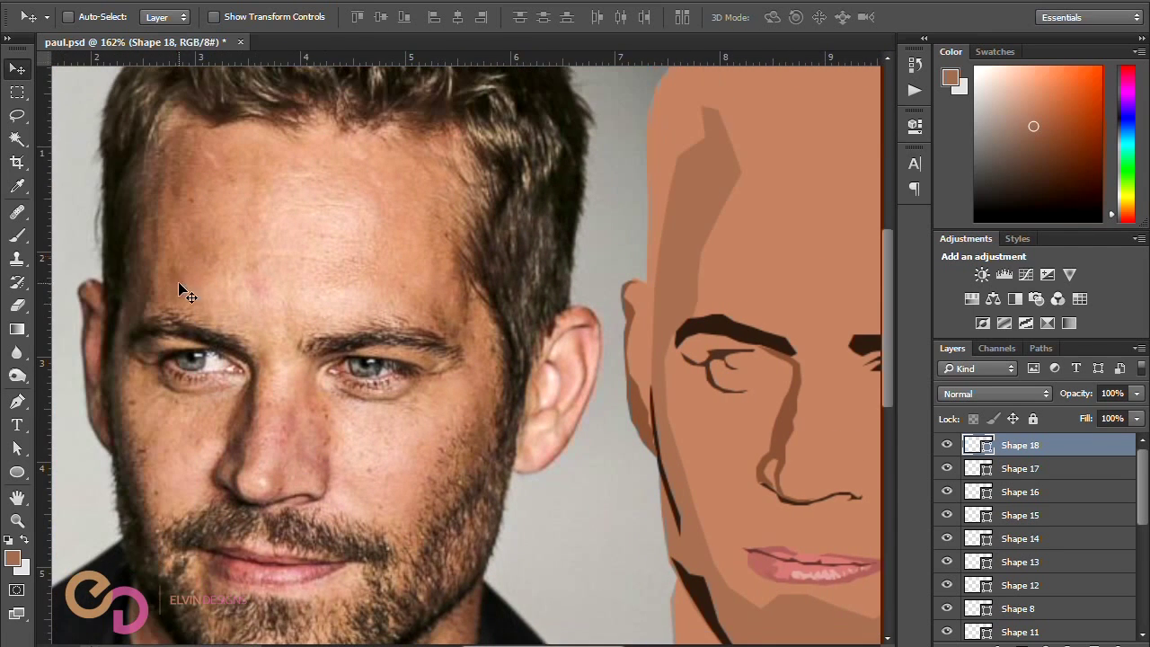
{"action": "key", "text": "p"}
{"action": "left_click", "coordinate": [290, 186]}
{"action": "left_click", "coordinate": [259, 194]}
{"action": "left_click", "coordinate": [262, 231]}
{"action": "left_click", "coordinate": [271, 253]}
{"action": "left_click", "coordinate": [258, 272]}
{"action": "left_click", "coordinate": [258, 292]}
{"action": "left_click", "coordinate": [238, 279]}
{"action": "left_click", "coordinate": [220, 284]}
{"action": "left_click", "coordinate": [265, 308]}
{"action": "left_click", "coordinate": [272, 323]}
{"action": "left_click", "coordinate": [280, 337]}
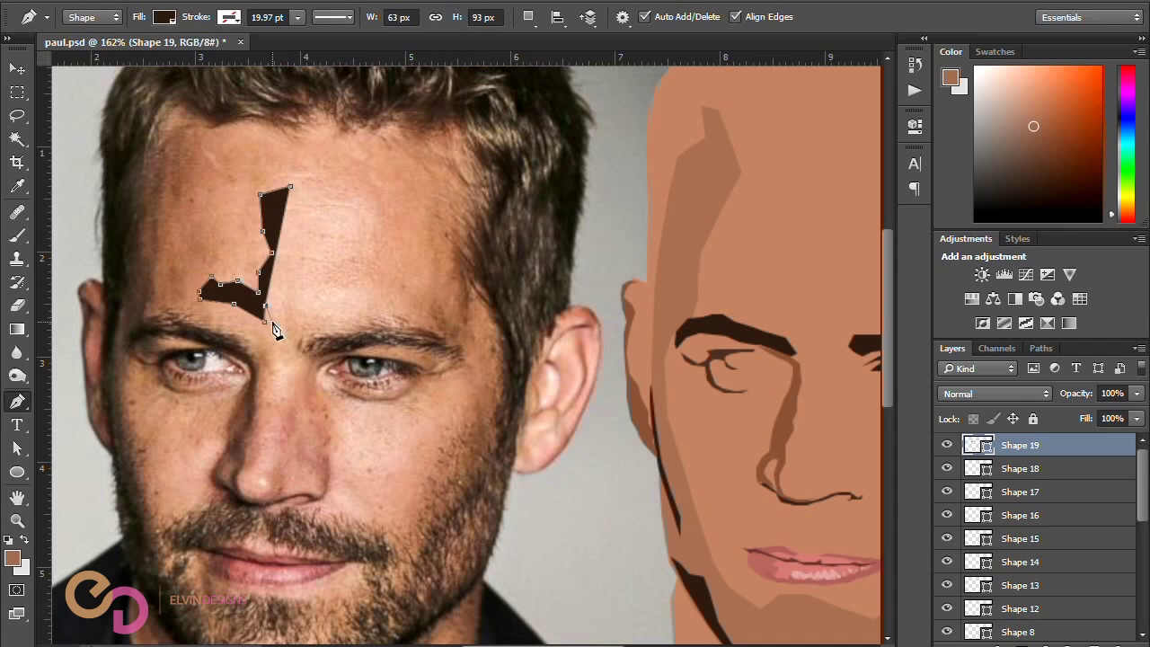
Step: Continue the forehead highlight's outline above the right eyebrow and back in towards the centre of the forehead
{"action": "left_click", "coordinate": [288, 309]}
{"action": "left_click", "coordinate": [299, 321]}
{"action": "left_click", "coordinate": [328, 318]}
{"action": "left_click", "coordinate": [361, 318]}
{"action": "left_click", "coordinate": [393, 309]}
{"action": "left_click", "coordinate": [401, 292]}
{"action": "left_click", "coordinate": [367, 279]}
{"action": "left_click", "coordinate": [338, 273]}
Step: Round the forehead highlight's outline up its right side and across the upper edge, closing a shape about 139 by 113 px
{"action": "left_click", "coordinate": [367, 249]}
{"action": "left_click", "coordinate": [381, 221]}
{"action": "left_click", "coordinate": [374, 188]}
{"action": "left_click", "coordinate": [317, 172]}
{"action": "left_click", "coordinate": [298, 174]}
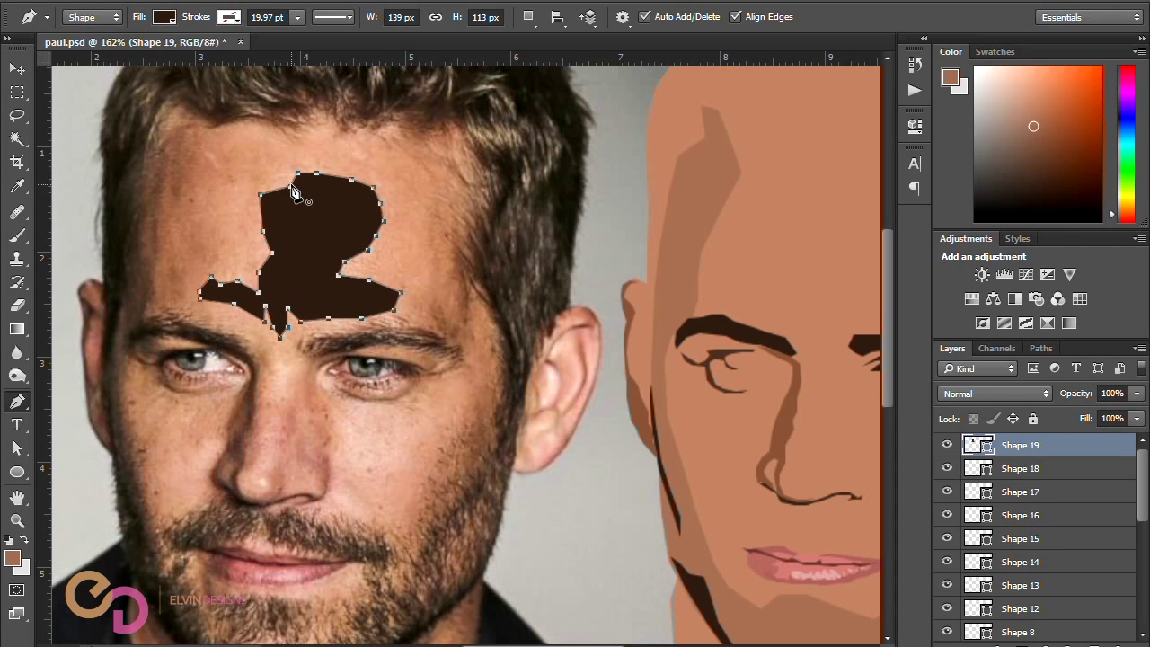
{"action": "left_click_drag", "start_coordinate": [283, 185], "coordinate": [279, 181]}
Step: Recolour the forehead highlight to the light skin tone d39d84 and move it onto the vector face's forehead
{"action": "double_click", "coordinate": [979, 447]}
{"action": "left_click", "coordinate": [837, 204]}
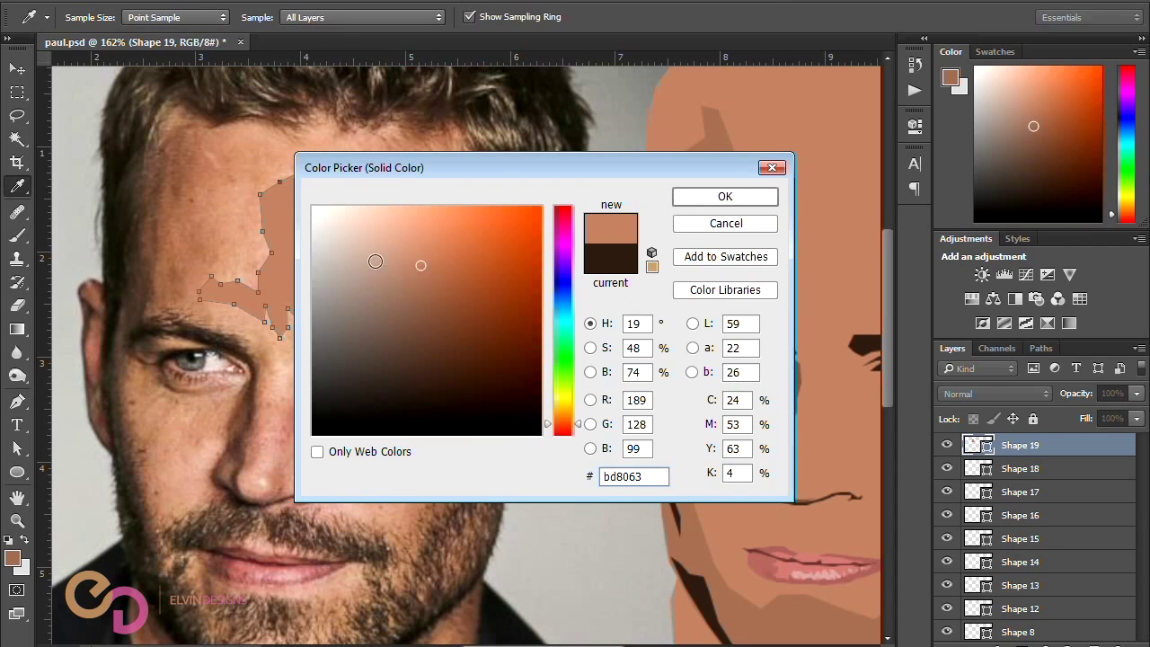
{"action": "left_click", "coordinate": [400, 236]}
{"action": "key", "text": "Return"}
{"action": "left_click", "coordinate": [17, 69]}
{"action": "left_click_drag", "start_coordinate": [348, 292], "coordinate": [403, 257]}
Step: Darken the forehead highlight's fill slightly so it sits closer to the face's skin tone
{"action": "scroll", "coordinate": [408, 256], "scroll_direction": "left", "scroll_amount": 5}
{"action": "scroll", "coordinate": [558, 418], "scroll_direction": "down", "scroll_amount": 3}
{"action": "double_click", "coordinate": [978, 444]}
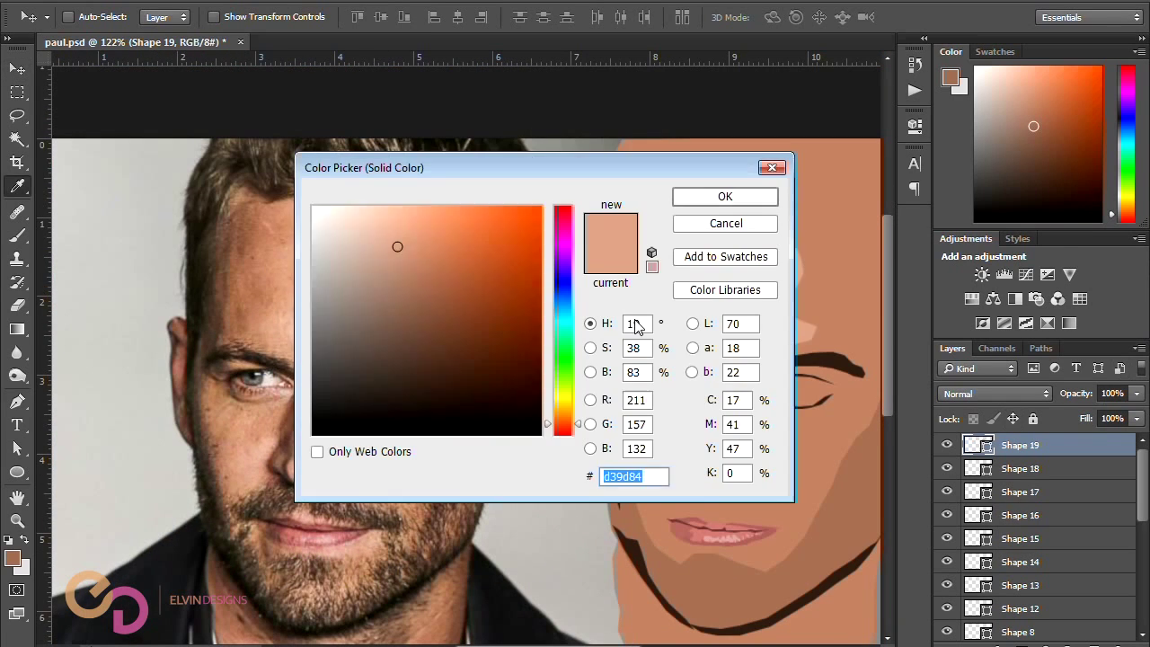
{"action": "left_click", "coordinate": [409, 256]}
{"action": "left_click_drag", "start_coordinate": [746, 169], "coordinate": [511, 185]}
{"action": "left_click", "coordinate": [525, 209]}
Step: Trace the shaded patch on the right side of the photo's nose with the Pen, from the bridge to the nostril and back
{"action": "scroll", "coordinate": [409, 330], "scroll_direction": "down", "scroll_amount": 3}
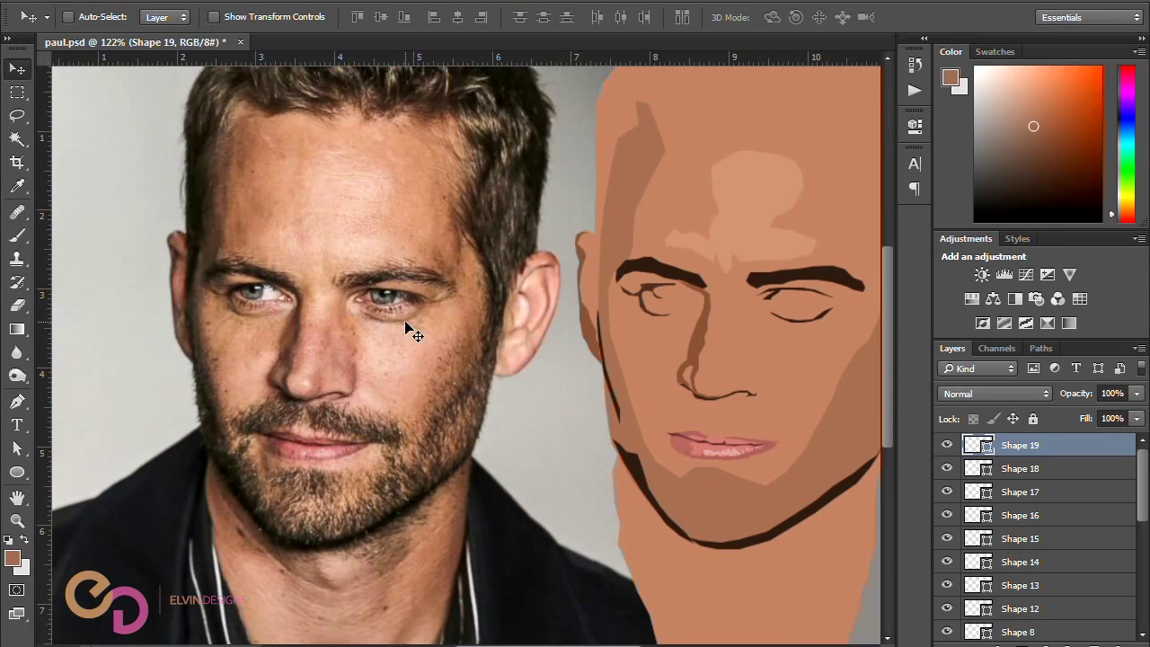
{"action": "scroll", "coordinate": [354, 342], "scroll_direction": "up", "scroll_amount": 1}
{"action": "scroll", "coordinate": [355, 347], "scroll_direction": "up", "scroll_amount": 2}
{"action": "key", "text": "p"}
{"action": "left_click", "coordinate": [320, 269]}
{"action": "left_click", "coordinate": [312, 288]}
{"action": "left_click", "coordinate": [312, 297]}
{"action": "left_click", "coordinate": [313, 331]}
{"action": "left_click", "coordinate": [321, 333]}
{"action": "left_click", "coordinate": [328, 342]}
{"action": "left_click", "coordinate": [343, 343]}
{"action": "left_click", "coordinate": [345, 354]}
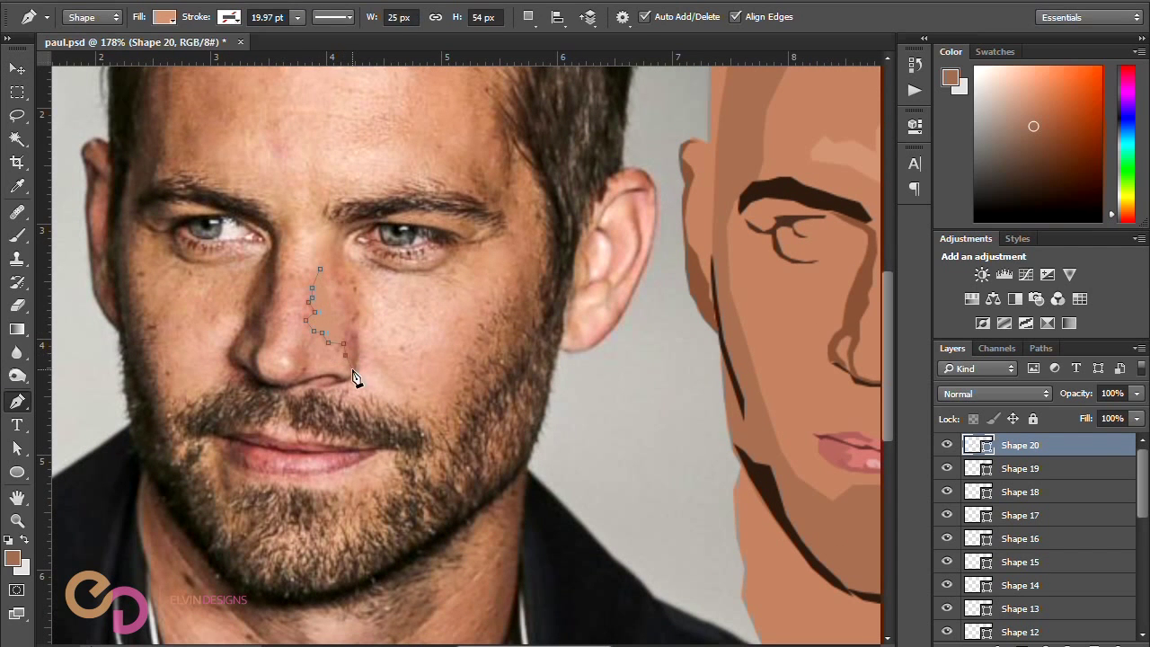
{"action": "left_click", "coordinate": [361, 350]}
{"action": "left_click", "coordinate": [359, 332]}
{"action": "left_click", "coordinate": [320, 268]}
Step: Move the nose-side shape horizontally from the photo onto the vector face's nose
{"action": "scroll", "coordinate": [320, 269], "scroll_direction": "down", "scroll_amount": 3}
{"action": "key", "text": "v"}
{"action": "left_click_drag", "start_coordinate": [347, 308], "coordinate": [684, 297]}
Step: Recolour the nose-side shape to a shade slightly darker than the vector face's skin tone
{"action": "double_click", "coordinate": [975, 445]}
{"action": "left_click", "coordinate": [607, 268]}
{"action": "key", "text": "Return"}
{"action": "double_click", "coordinate": [979, 445]}
{"action": "left_click", "coordinate": [189, 281]}
{"action": "left_click", "coordinate": [195, 291]}
{"action": "left_click", "coordinate": [493, 212]}
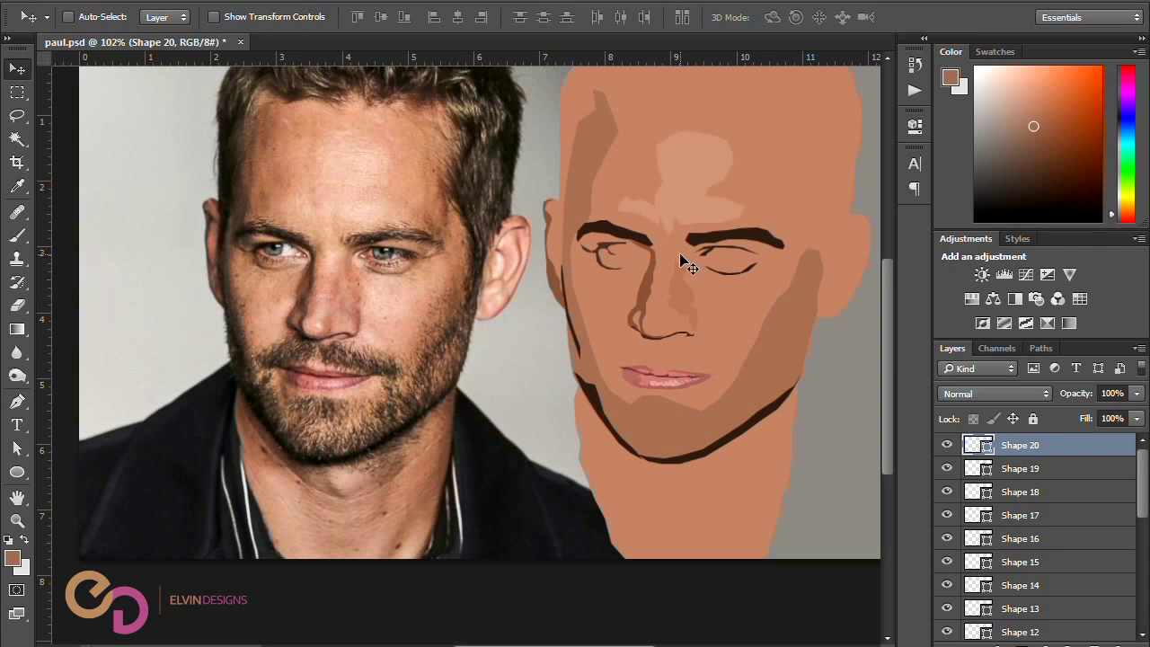
Step: With the forehead highlight layer selected, trace the right cheek highlight's inner edge on the photo from below the eye down beside the nose
{"action": "left_click", "coordinate": [18, 401]}
{"action": "left_click", "coordinate": [17, 68]}
{"action": "left_click", "coordinate": [688, 185], "text": "ctrl"}
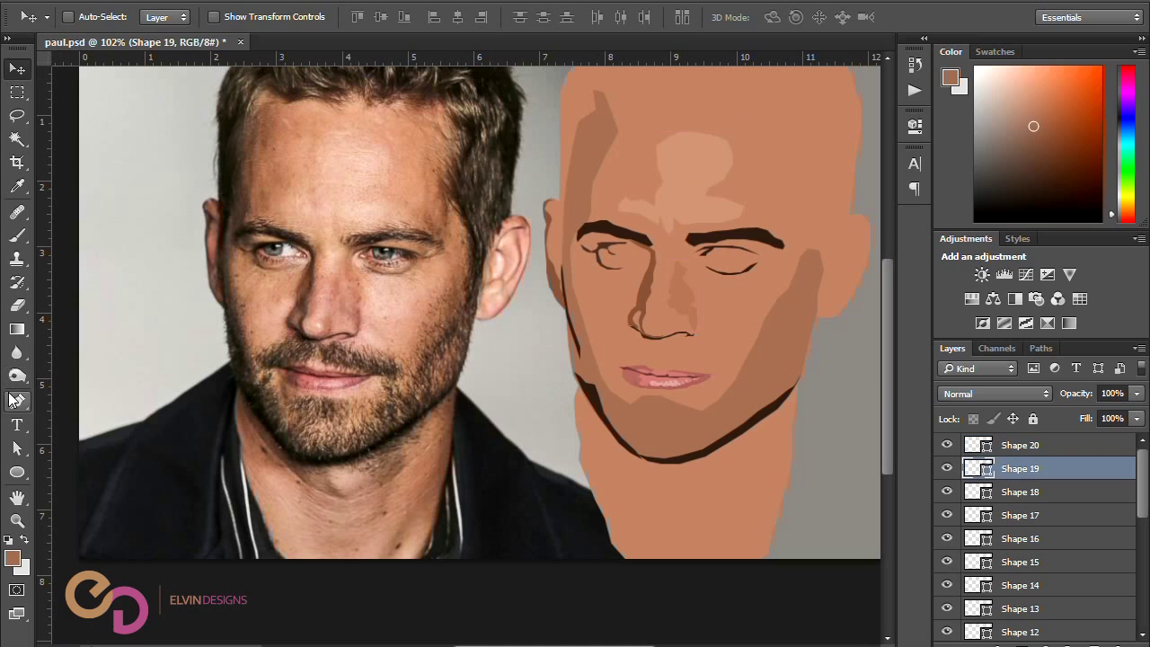
{"action": "left_click", "coordinate": [17, 400]}
{"action": "scroll", "coordinate": [362, 274], "scroll_direction": "up", "scroll_amount": 5}
{"action": "left_click", "coordinate": [381, 272]}
{"action": "left_click", "coordinate": [365, 278]}
{"action": "left_click", "coordinate": [357, 289]}
{"action": "left_click", "coordinate": [357, 309]}
{"action": "left_click", "coordinate": [361, 327]}
{"action": "left_click", "coordinate": [362, 340]}
{"action": "left_click", "coordinate": [362, 362]}
{"action": "left_click", "coordinate": [342, 380]}
Step: Carry the cheek highlight's outline along the moustache, up the outer cheek and back under the eye, spanning about 98 by 90 px
{"action": "left_click", "coordinate": [334, 385]}
{"action": "left_click", "coordinate": [351, 390]}
{"action": "left_click", "coordinate": [369, 388]}
{"action": "left_click", "coordinate": [381, 395]}
{"action": "left_click", "coordinate": [401, 397]}
{"action": "left_click", "coordinate": [416, 403]}
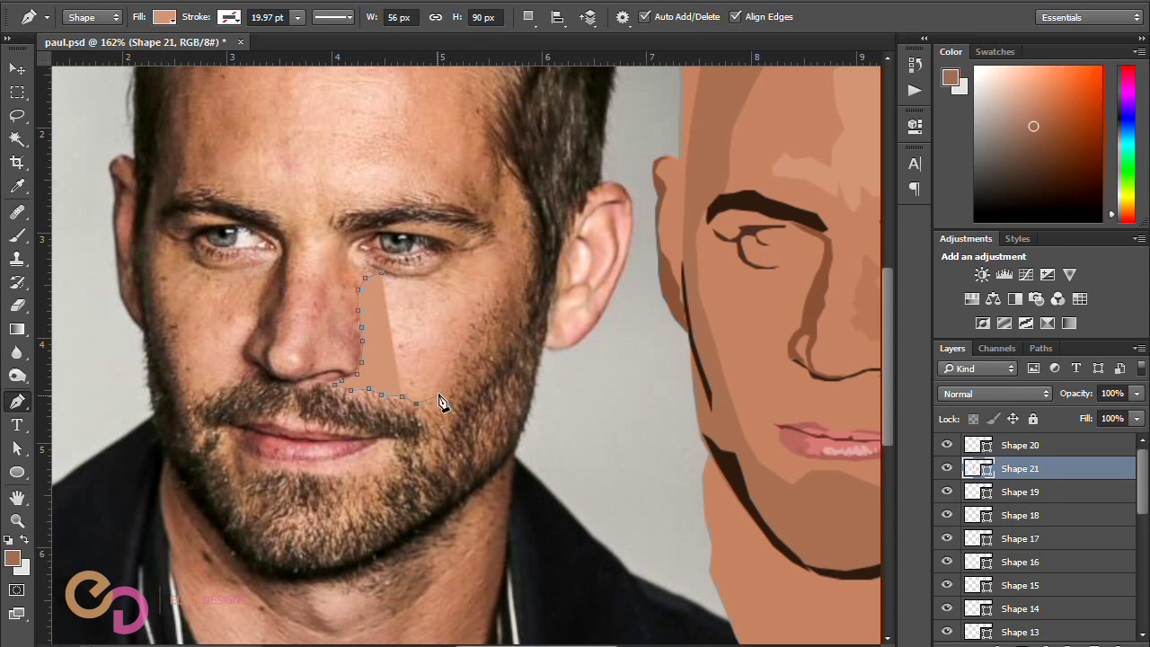
{"action": "left_click", "coordinate": [441, 387]}
{"action": "left_click", "coordinate": [459, 289]}
{"action": "left_click", "coordinate": [442, 285]}
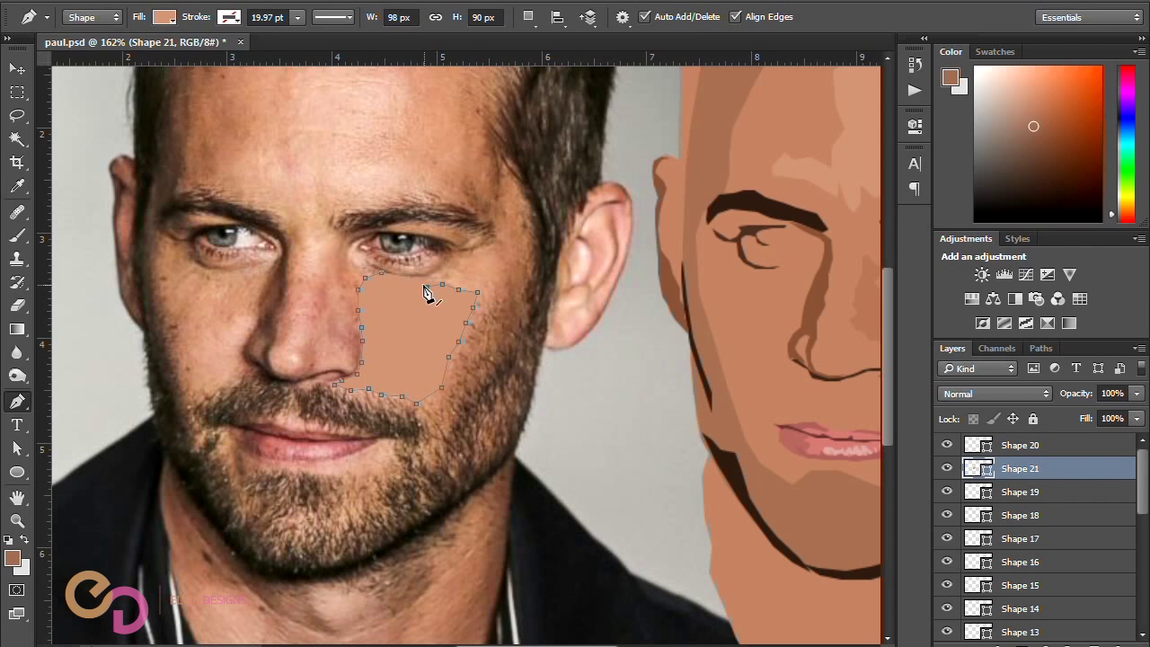
Step: Move the right cheek highlight horizontally from the photo onto the vector face
{"action": "key", "text": "v"}
{"action": "key", "text": "Return"}
{"action": "left_click_drag", "start_coordinate": [536, 644], "coordinate": [570, 644]}
{"action": "left_click_drag", "start_coordinate": [281, 368], "coordinate": [802, 367]}
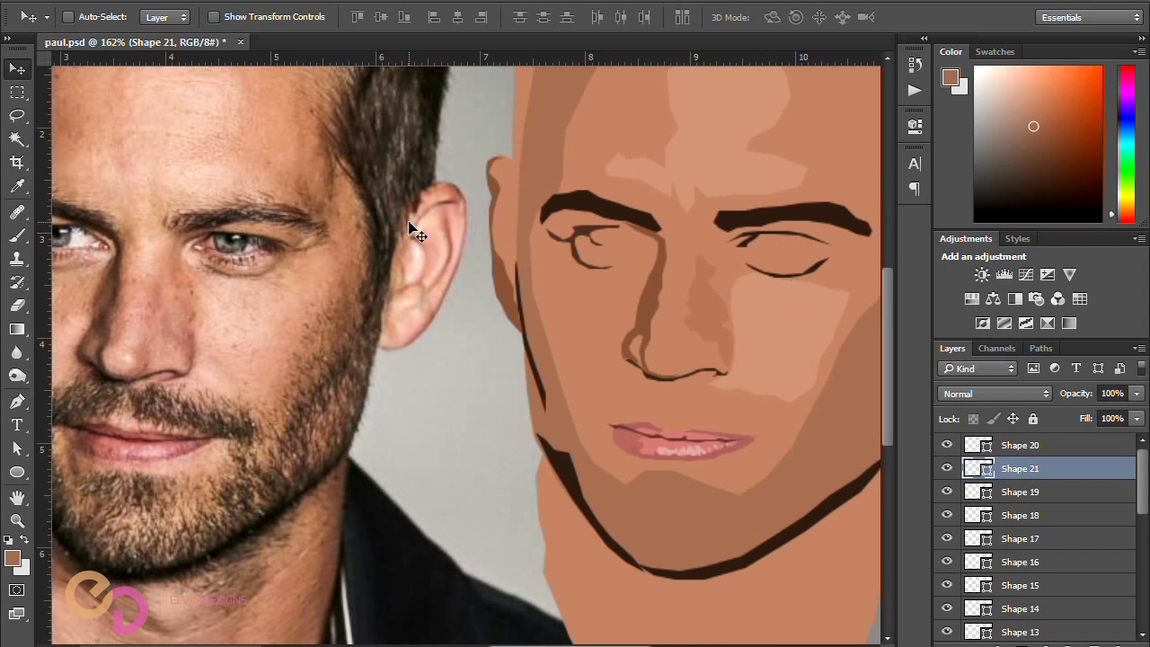
{"action": "scroll", "coordinate": [492, 620], "scroll_direction": "left", "scroll_amount": 2}
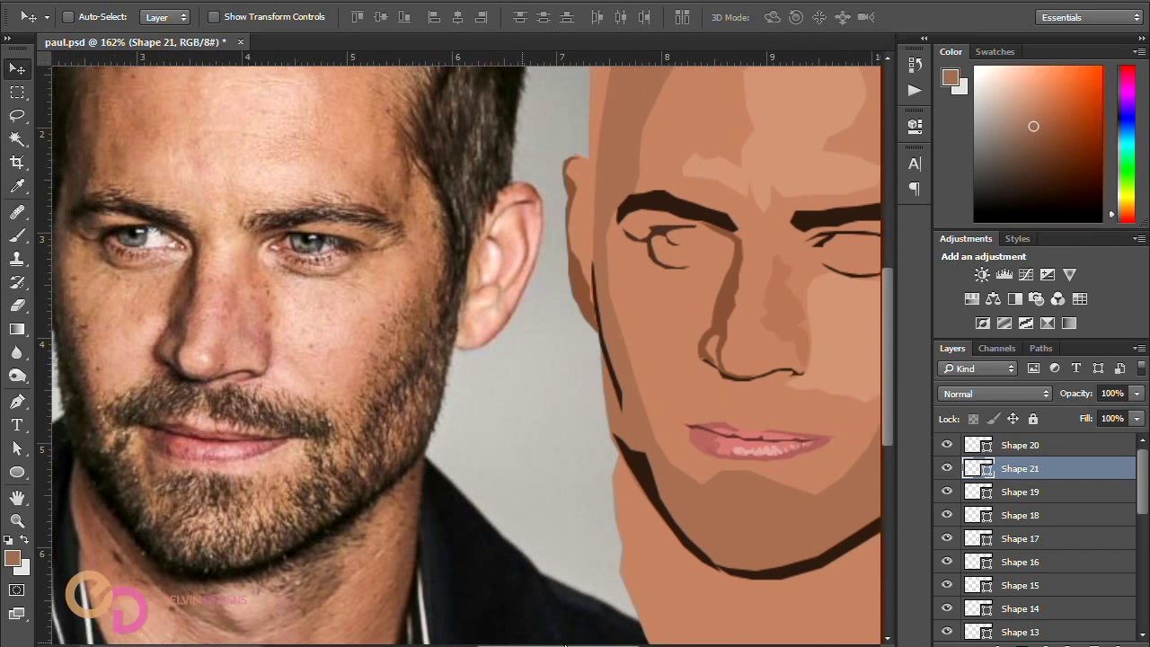
Step: Trace a small nose-tip highlight on the photo with the Pen tool, combined into the existing skin-highlight shape layer
{"action": "left_click", "coordinate": [16, 402]}
{"action": "left_click", "coordinate": [527, 17]}
{"action": "left_click", "coordinate": [552, 57]}
{"action": "left_click", "coordinate": [168, 326]}
{"action": "left_click", "coordinate": [161, 342]}
{"action": "left_click", "coordinate": [159, 376]}
{"action": "left_click", "coordinate": [169, 371]}
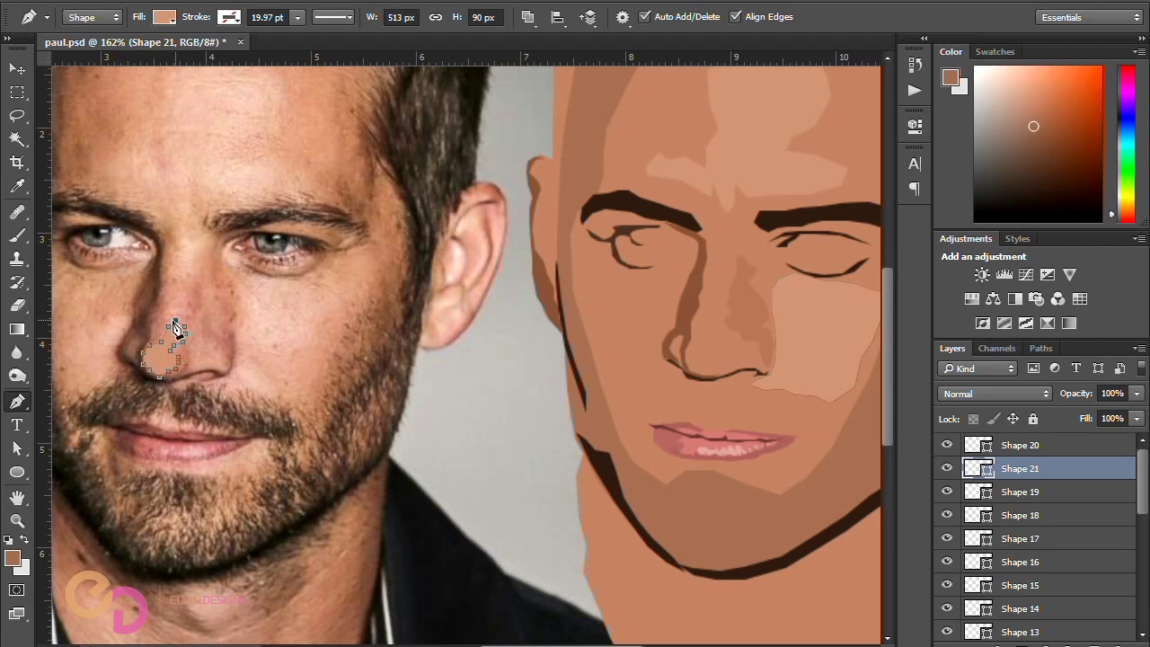
{"action": "left_click", "coordinate": [16, 69]}
{"action": "left_click_drag", "start_coordinate": [161, 367], "coordinate": [349, 369]}
{"action": "key", "text": "ctrl+z"}
Step: Move only the nose-tip highlight path horizontally from the photo onto the vector face's nose
{"action": "left_click", "coordinate": [16, 448]}
{"action": "key", "text": "shift+Right"}
{"action": "key", "text": "shift+Right"}
{"action": "key", "text": "shift+Right"}
{"action": "key", "text": "shift+Right"}
{"action": "key", "text": "shift+Right"}
{"action": "key", "text": "shift+Right"}
{"action": "key", "text": "shift+Right"}
{"action": "key", "text": "shift+Right"}
{"action": "key", "text": "shift+Right"}
{"action": "key", "text": "shift+Right"}
{"action": "key", "text": "shift+Right"}
{"action": "key", "text": "shift+Right"}
{"action": "key", "text": "shift+Right"}
{"action": "key", "text": "shift+Right"}
{"action": "key", "text": "shift+Right"}
{"action": "key", "text": "shift+Right"}
{"action": "key", "text": "shift+Right"}
{"action": "key", "text": "shift+Right"}
{"action": "key", "text": "shift+Right"}
{"action": "key", "text": "shift+Right"}
{"action": "key", "text": "Left"}
{"action": "key", "text": "Left"}
{"action": "key", "text": "Left"}
{"action": "key", "text": "Left"}
{"action": "key", "text": "Left"}
{"action": "key", "text": "Left"}
{"action": "key", "text": "Left"}
{"action": "left_click", "coordinate": [398, 356]}
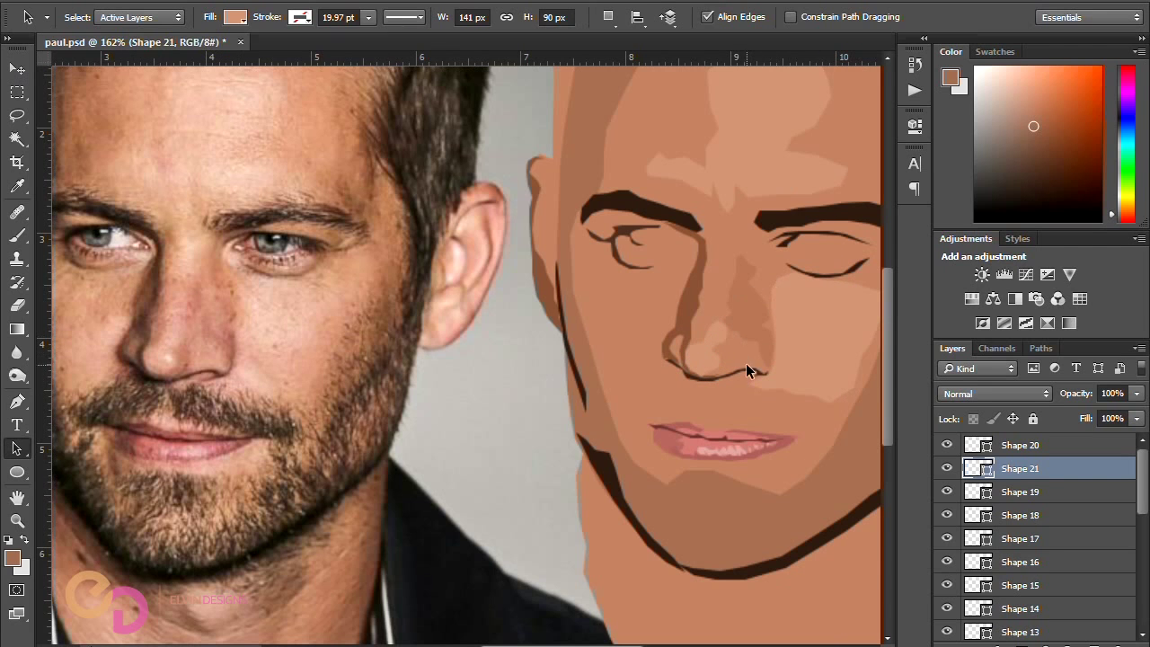
Step: With the nose-side shape selected, trace a small closed shadow patch at the nose tip on the photo as a new shape
{"action": "key", "text": "v"}
{"action": "left_click", "coordinate": [745, 315]}
{"action": "left_click", "coordinate": [16, 401]}
{"action": "scroll", "coordinate": [187, 357], "scroll_direction": "up", "scroll_amount": 3}
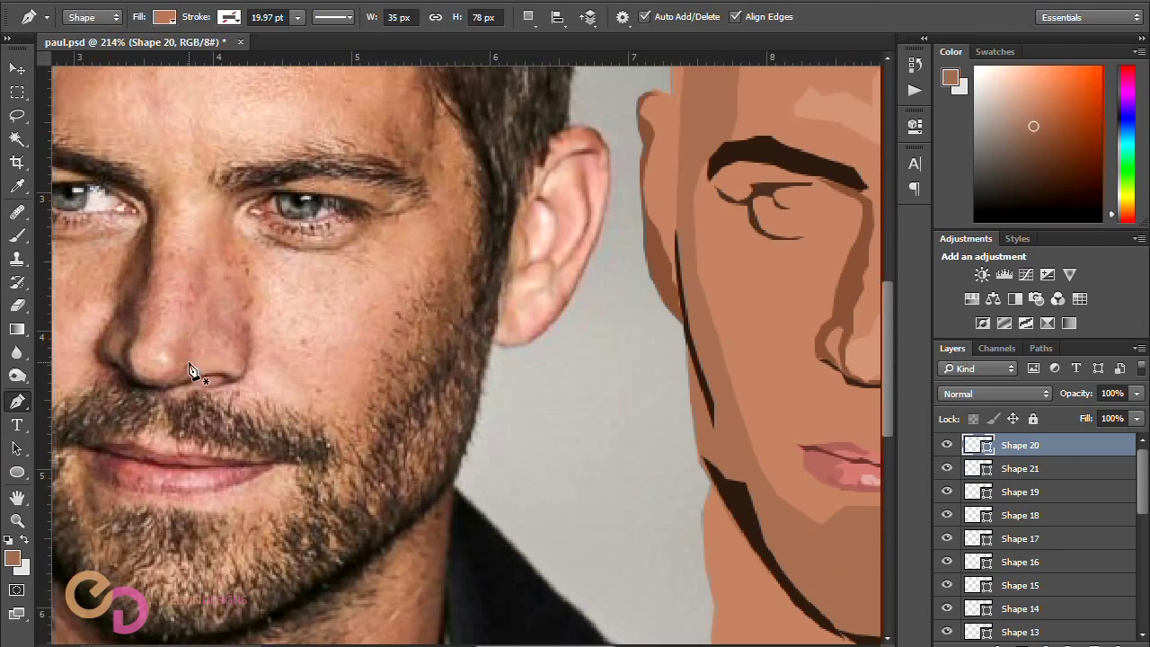
{"action": "left_click", "coordinate": [191, 333]}
{"action": "left_click", "coordinate": [184, 334]}
{"action": "left_click", "coordinate": [178, 339]}
{"action": "left_click", "coordinate": [162, 344]}
{"action": "left_click", "coordinate": [174, 351]}
{"action": "left_click", "coordinate": [184, 377]}
{"action": "left_click", "coordinate": [196, 363]}
{"action": "left_click", "coordinate": [206, 350]}
{"action": "left_click", "coordinate": [192, 334]}
Step: Move the small nose-tip shadow patch horizontally from the photo onto the vector face's nose
{"action": "left_click", "coordinate": [16, 68]}
{"action": "scroll", "coordinate": [461, 543], "scroll_direction": "right", "scroll_amount": 2}
{"action": "scroll", "coordinate": [461, 544], "scroll_direction": "down", "scroll_amount": 2}
{"action": "key", "text": "shift+Right"}
{"action": "key", "text": "shift+Right"}
{"action": "key", "text": "shift+Right"}
{"action": "key", "text": "shift+Right"}
{"action": "key", "text": "shift+Right"}
{"action": "key", "text": "shift+Right"}
{"action": "key", "text": "shift+Right"}
{"action": "key", "text": "shift+Right"}
{"action": "key", "text": "shift+Right"}
{"action": "key", "text": "shift+Right"}
{"action": "key", "text": "shift+Right"}
{"action": "key", "text": "shift+Right"}
{"action": "key", "text": "shift+Right"}
{"action": "key", "text": "shift+Right"}
{"action": "key", "text": "shift+Right"}
{"action": "key", "text": "shift+Right"}
{"action": "key", "text": "shift+Right"}
{"action": "key", "text": "shift+Right"}
{"action": "key", "text": "shift+Right"}
{"action": "key", "text": "shift+Right"}
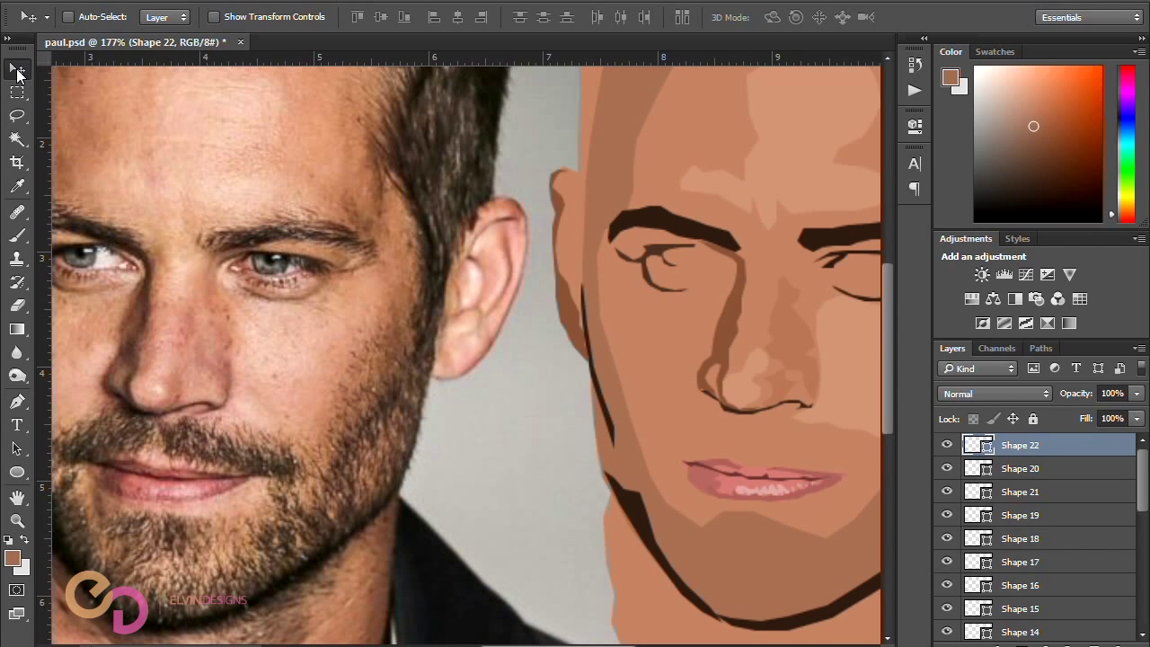
{"action": "scroll", "coordinate": [810, 286], "scroll_direction": "down", "scroll_amount": 2}
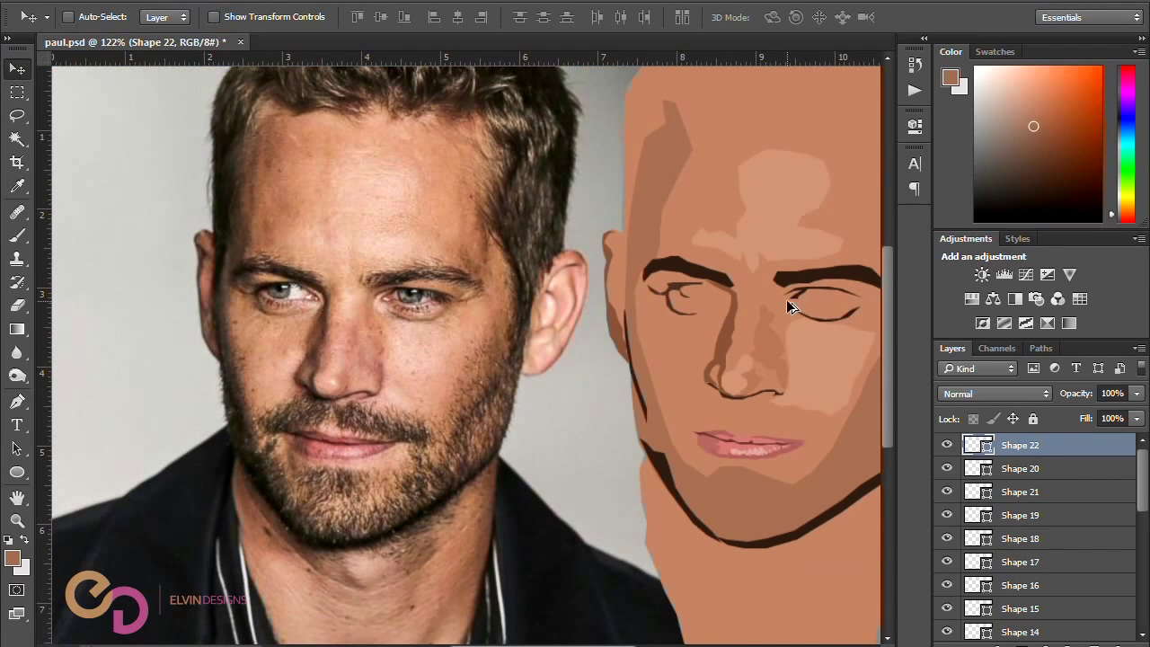
Step: With the skin-highlight layer selected, trace the left cheek highlight's jagged upper edge on the photo, from beside the nose outward
{"action": "key", "text": "p"}
{"action": "key", "text": "v"}
{"action": "left_click", "coordinate": [795, 359], "text": "ctrl"}
{"action": "scroll", "coordinate": [431, 439], "scroll_direction": "up", "scroll_amount": 7}
{"action": "key", "text": "p"}
{"action": "left_click", "coordinate": [373, 336]}
{"action": "left_click", "coordinate": [355, 331]}
{"action": "left_click", "coordinate": [345, 332]}
{"action": "left_click", "coordinate": [336, 344]}
{"action": "left_click", "coordinate": [325, 347]}
{"action": "left_click", "coordinate": [319, 338]}
{"action": "left_click", "coordinate": [308, 347]}
{"action": "left_click", "coordinate": [308, 358]}
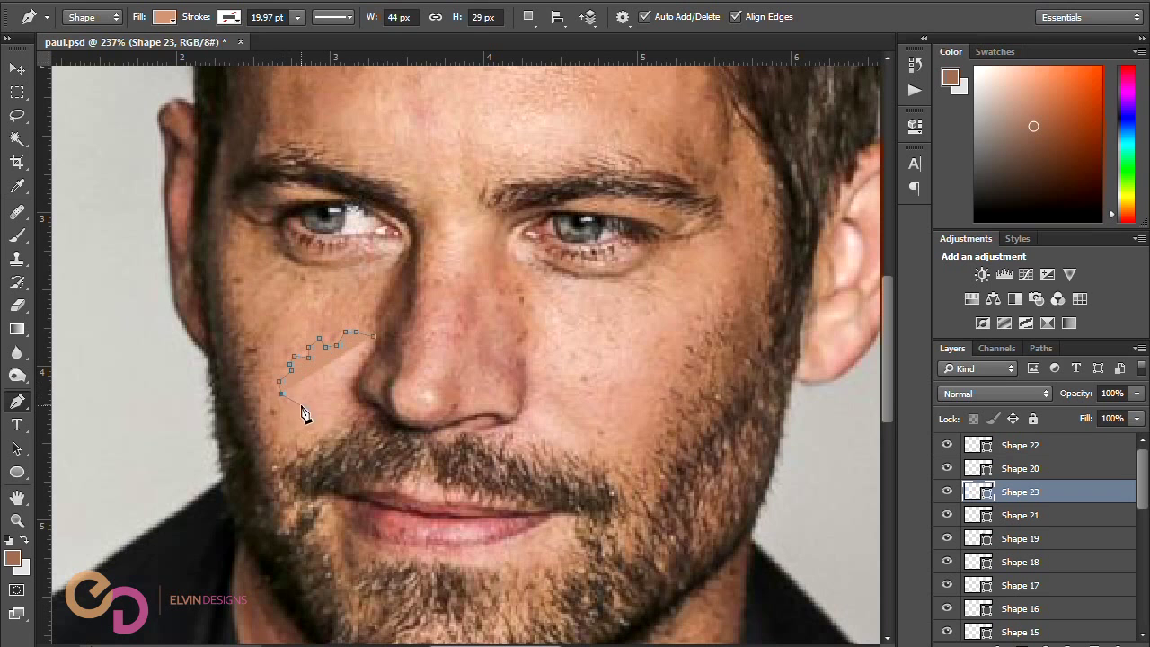
Step: Close the left cheek highlight's outline along the moustache and back up beside the nose, spanning about 44 by 51 px
{"action": "left_click", "coordinate": [288, 413]}
{"action": "left_click", "coordinate": [295, 440]}
{"action": "left_click", "coordinate": [313, 434]}
{"action": "left_click", "coordinate": [331, 431]}
{"action": "left_click", "coordinate": [343, 409]}
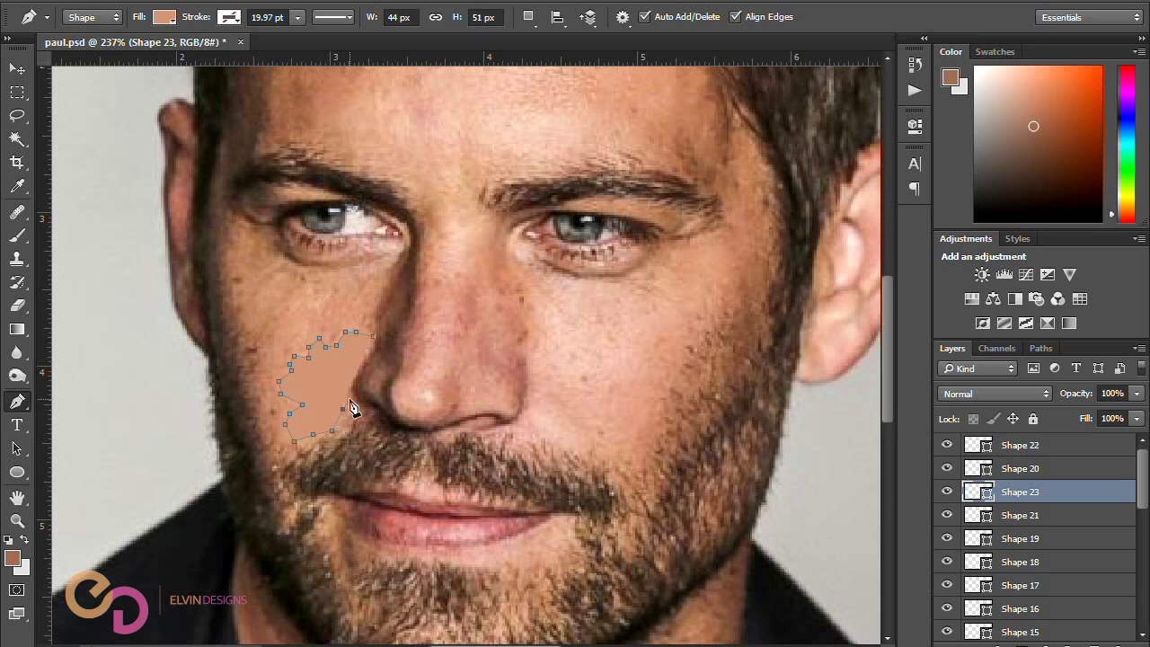
{"action": "left_click", "coordinate": [373, 338]}
Step: Move the left cheek highlight horizontally from the photo onto the vector face
{"action": "scroll", "coordinate": [376, 344], "scroll_direction": "down", "scroll_amount": 2}
{"action": "key", "text": "v"}
{"action": "key", "text": "shift+Right"}
{"action": "key", "text": "shift+Right"}
{"action": "key", "text": "shift+Right"}
{"action": "key", "text": "shift+Right"}
{"action": "key", "text": "shift+Right"}
{"action": "key", "text": "shift+Right"}
{"action": "key", "text": "shift+Right"}
{"action": "key", "text": "shift+Right"}
{"action": "key", "text": "shift+Right"}
{"action": "key", "text": "shift+Right"}
{"action": "key", "text": "shift+Right"}
{"action": "key", "text": "shift+Right"}
{"action": "key", "text": "shift+Right"}
{"action": "key", "text": "shift+Right"}
{"action": "key", "text": "shift+Right"}
{"action": "key", "text": "shift+Right"}
{"action": "key", "text": "shift+Right"}
{"action": "key", "text": "shift+Right"}
{"action": "key", "text": "shift+Right"}
{"action": "key", "text": "shift+Right"}
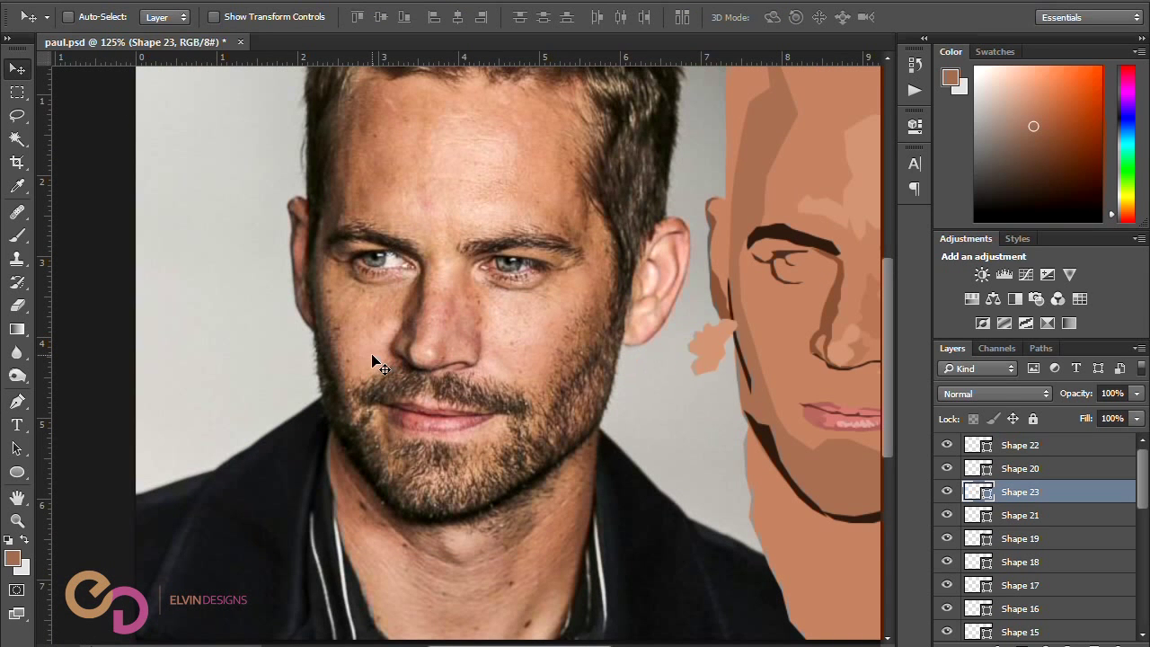
{"action": "scroll", "coordinate": [454, 304], "scroll_direction": "down", "scroll_amount": 2}
{"action": "scroll", "coordinate": [658, 223], "scroll_direction": "up", "scroll_amount": 1}
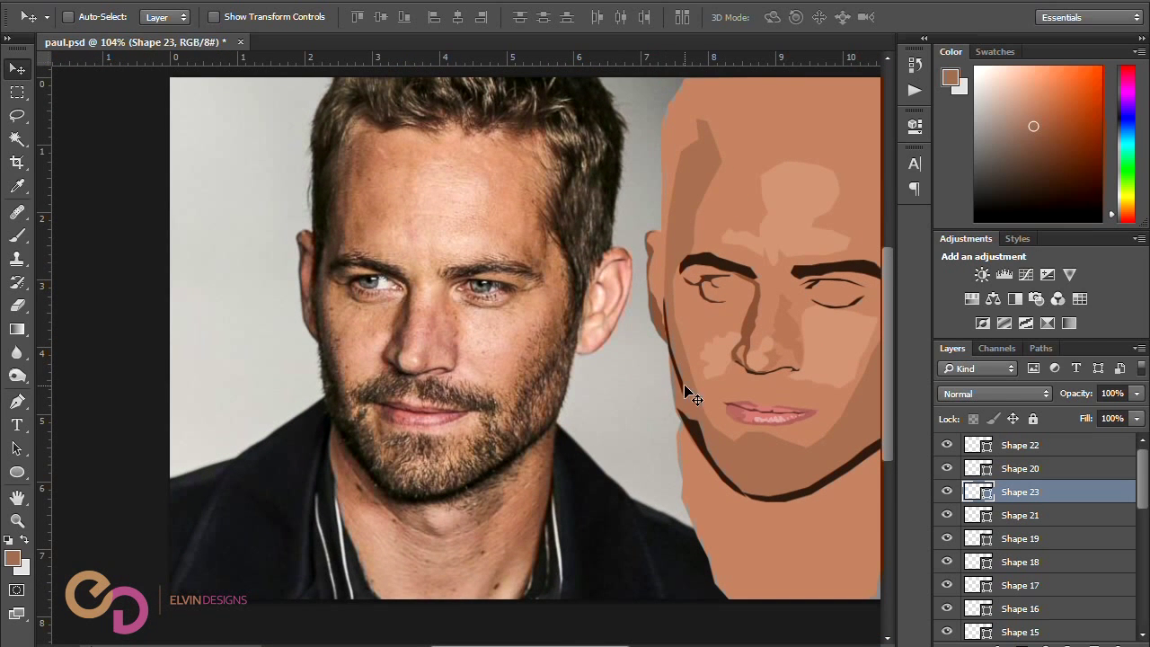
Step: Slightly lower the opacity of the forehead and right cheek highlight layer
{"action": "left_click_drag", "start_coordinate": [719, 307], "coordinate": [359, 373]}
{"action": "scroll", "coordinate": [360, 373], "scroll_direction": "up", "scroll_amount": 2}
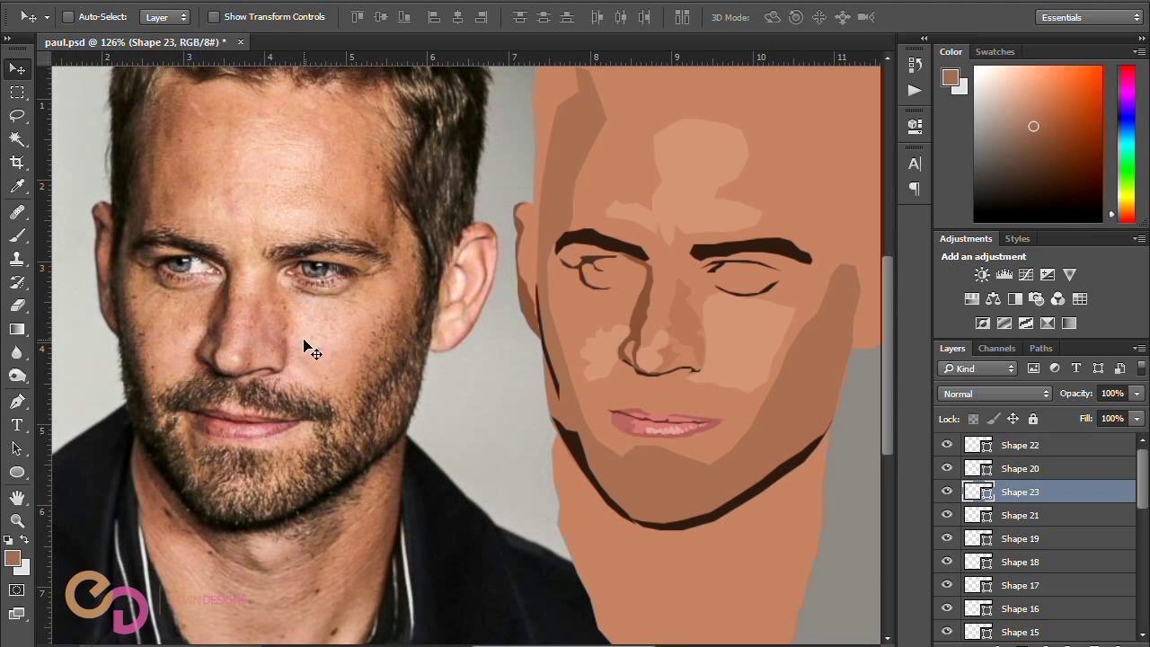
{"action": "left_click", "coordinate": [737, 335], "text": "ctrl"}
{"action": "left_click_drag", "start_coordinate": [1076, 401], "coordinate": [1064, 397]}
{"action": "left_click", "coordinate": [719, 211], "text": "ctrl"}
{"action": "left_click", "coordinate": [626, 352], "text": "ctrl"}
Step: With the photo layer selected, trace a left cheek shape's upper edge from the outer eye corner beneath the eye to the nose side
{"action": "left_click", "coordinate": [523, 394], "text": "ctrl"}
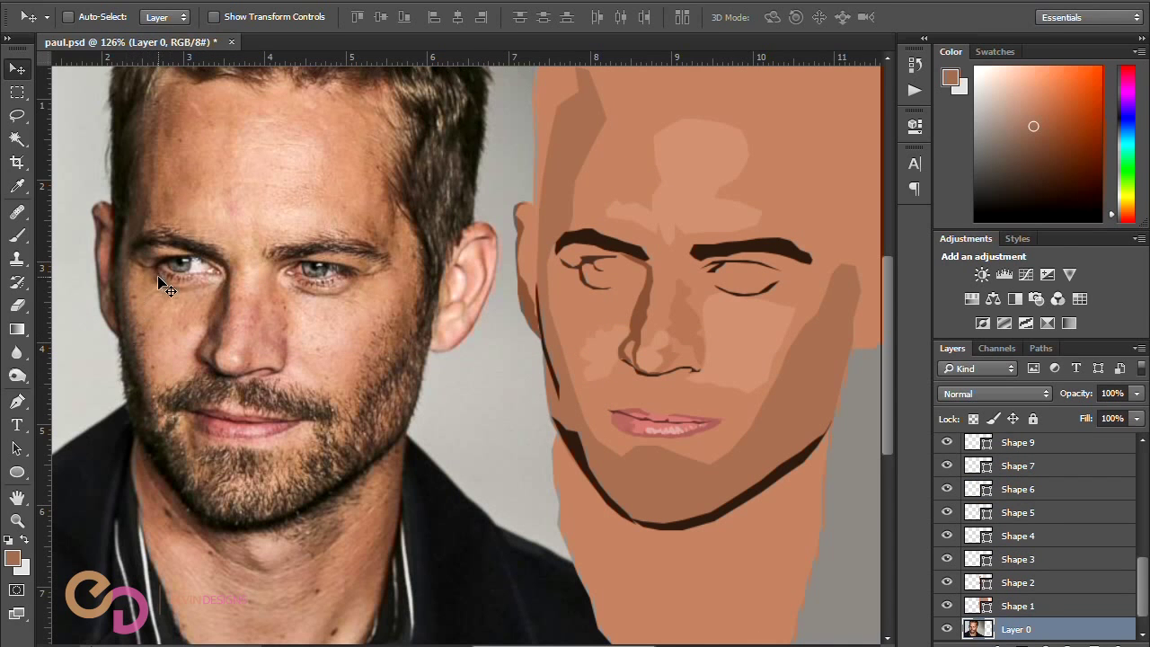
{"action": "key", "text": "p"}
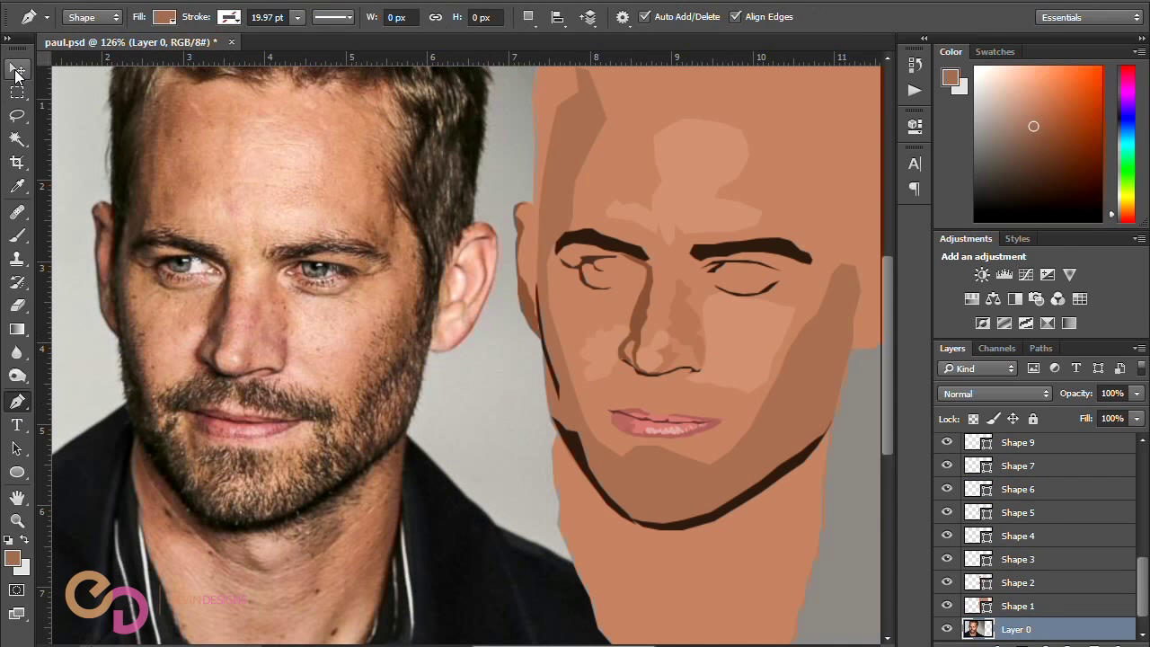
{"action": "scroll", "coordinate": [146, 319], "scroll_direction": "up", "scroll_amount": 3}
{"action": "left_click", "coordinate": [126, 227]}
{"action": "left_click", "coordinate": [135, 229]}
{"action": "left_click_drag", "start_coordinate": [157, 236], "coordinate": [164, 235]}
{"action": "left_click", "coordinate": [204, 275]}
{"action": "left_click", "coordinate": [236, 273]}
{"action": "left_click", "coordinate": [248, 275]}
{"action": "left_click", "coordinate": [272, 273]}
{"action": "left_click", "coordinate": [288, 256]}
{"action": "left_click", "coordinate": [277, 282]}
{"action": "left_click", "coordinate": [268, 302]}
{"action": "left_click", "coordinate": [260, 319]}
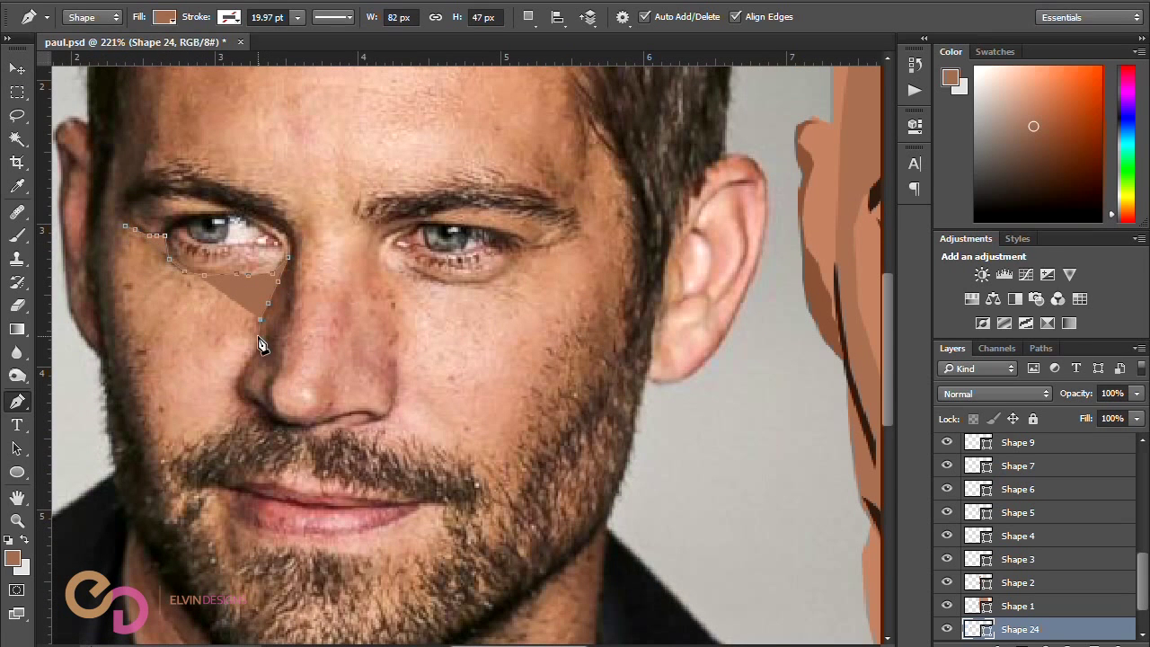
Step: Carry the left cheek shape's outline outward above the cheek's bright area and down its outer side to the moustache
{"action": "left_click", "coordinate": [256, 337]}
{"action": "left_click", "coordinate": [235, 338]}
{"action": "left_click", "coordinate": [222, 342]}
{"action": "left_click", "coordinate": [209, 348]}
{"action": "left_click", "coordinate": [179, 360]}
{"action": "left_click", "coordinate": [162, 387]}
{"action": "left_click", "coordinate": [168, 416]}
{"action": "left_click", "coordinate": [175, 431]}
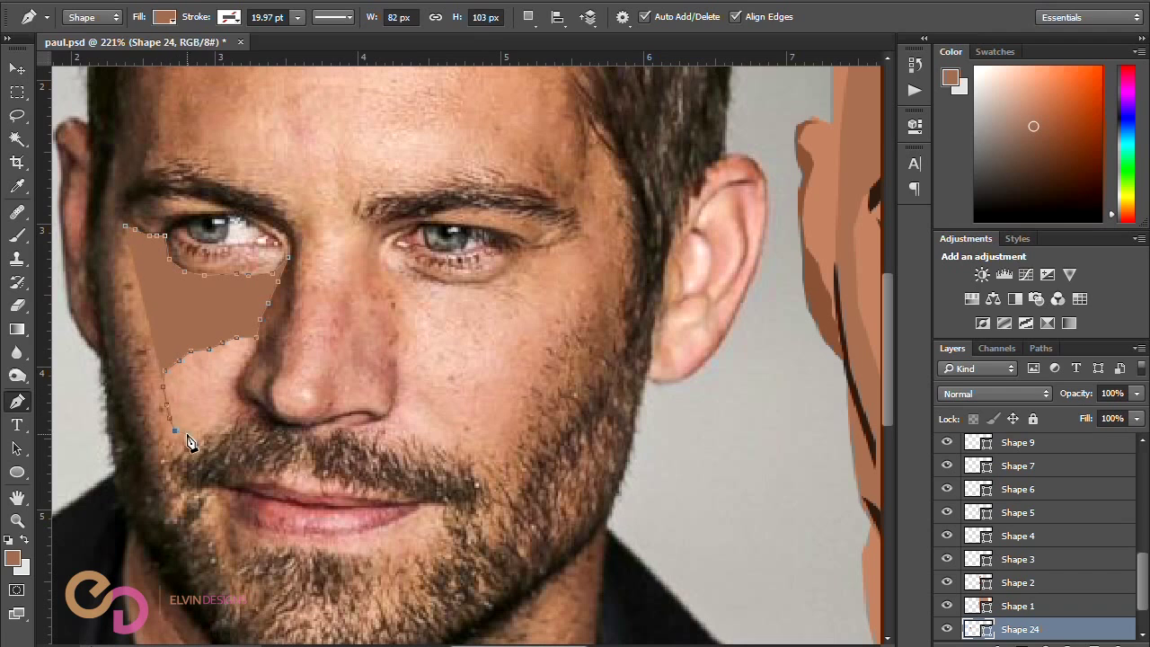
Step: Extend the left cheek shape's outline along the moustache's upper edge to below the nose, and back along the upper lip to the mouth corner
{"action": "left_click", "coordinate": [187, 434]}
{"action": "left_click", "coordinate": [206, 431]}
{"action": "left_click", "coordinate": [226, 422]}
{"action": "left_click", "coordinate": [245, 417]}
{"action": "left_click", "coordinate": [282, 426]}
{"action": "left_click", "coordinate": [304, 434]}
{"action": "left_click", "coordinate": [306, 460]}
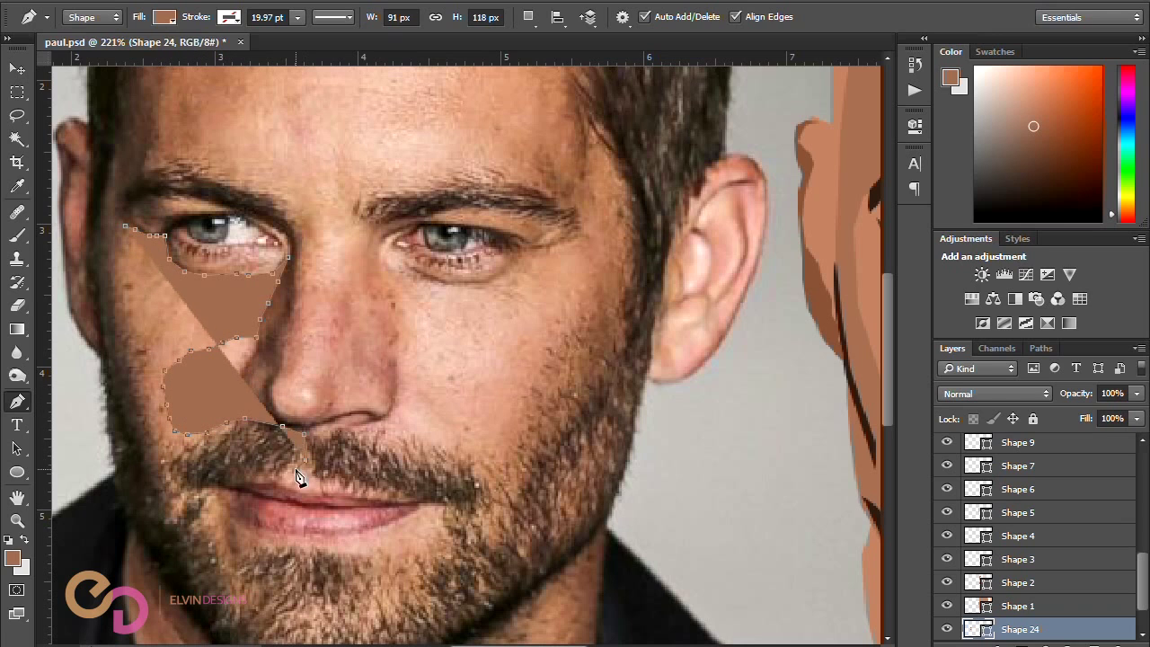
{"action": "left_click", "coordinate": [303, 459]}
{"action": "left_click", "coordinate": [285, 470]}
{"action": "left_click", "coordinate": [245, 476]}
{"action": "left_click", "coordinate": [221, 479]}
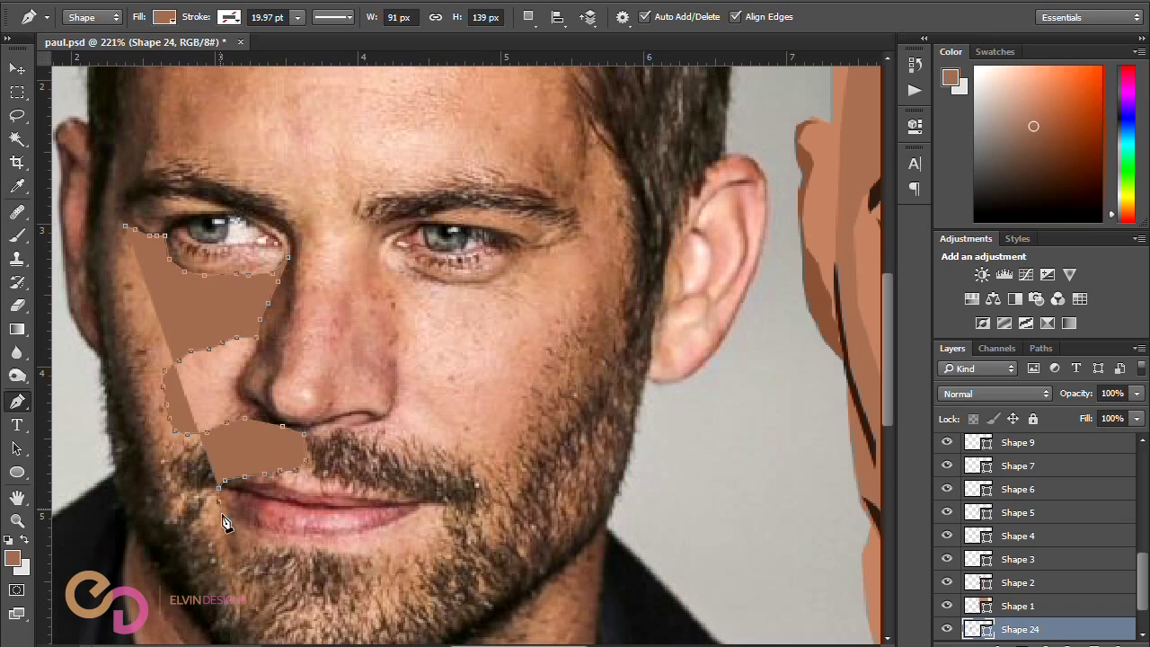
Step: Carry the shape's outline around the mouth corner, under the lower lip and down the middle of the beard to the chin's underside
{"action": "left_click", "coordinate": [227, 519]}
{"action": "left_click", "coordinate": [254, 533]}
{"action": "left_click", "coordinate": [285, 543]}
{"action": "left_click", "coordinate": [311, 549]}
{"action": "scroll", "coordinate": [314, 558], "scroll_direction": "down", "scroll_amount": 2}
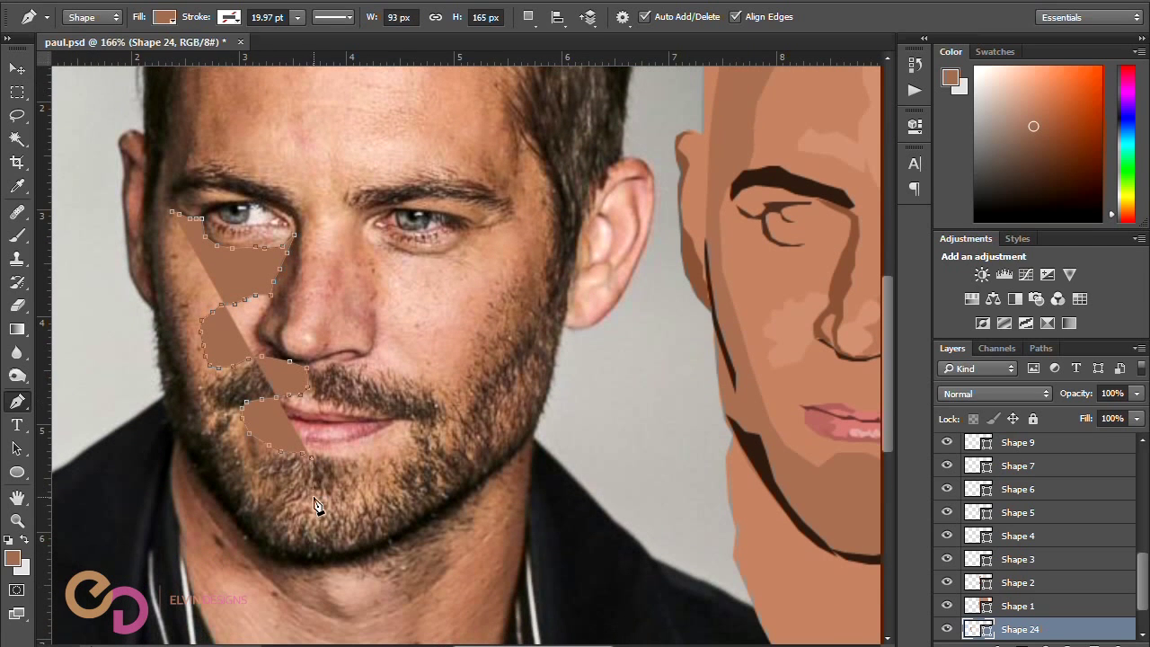
{"action": "left_click", "coordinate": [317, 489]}
{"action": "left_click", "coordinate": [283, 511]}
{"action": "left_click", "coordinate": [279, 552]}
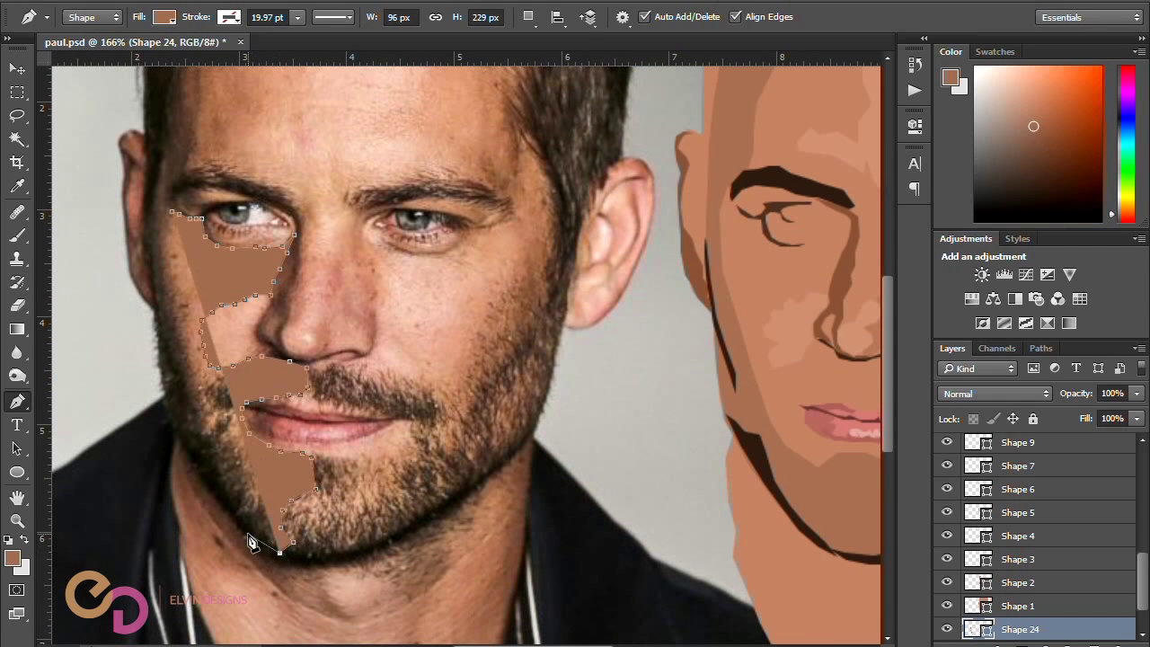
Step: Trace the outline up the bearded jaw and outer face edge to the eyebrow's outer end, closing the left face shading shape near the eye
{"action": "left_click", "coordinate": [248, 532]}
{"action": "left_click", "coordinate": [227, 509]}
{"action": "left_click", "coordinate": [210, 486]}
{"action": "left_click", "coordinate": [192, 461]}
{"action": "left_click", "coordinate": [178, 437]}
{"action": "left_click", "coordinate": [170, 413]}
{"action": "left_click", "coordinate": [164, 371]}
{"action": "left_click", "coordinate": [156, 293]}
{"action": "left_click", "coordinate": [150, 224]}
{"action": "left_click", "coordinate": [151, 204]}
{"action": "left_click", "coordinate": [160, 171]}
{"action": "left_click", "coordinate": [176, 171]}
{"action": "left_click", "coordinate": [169, 189]}
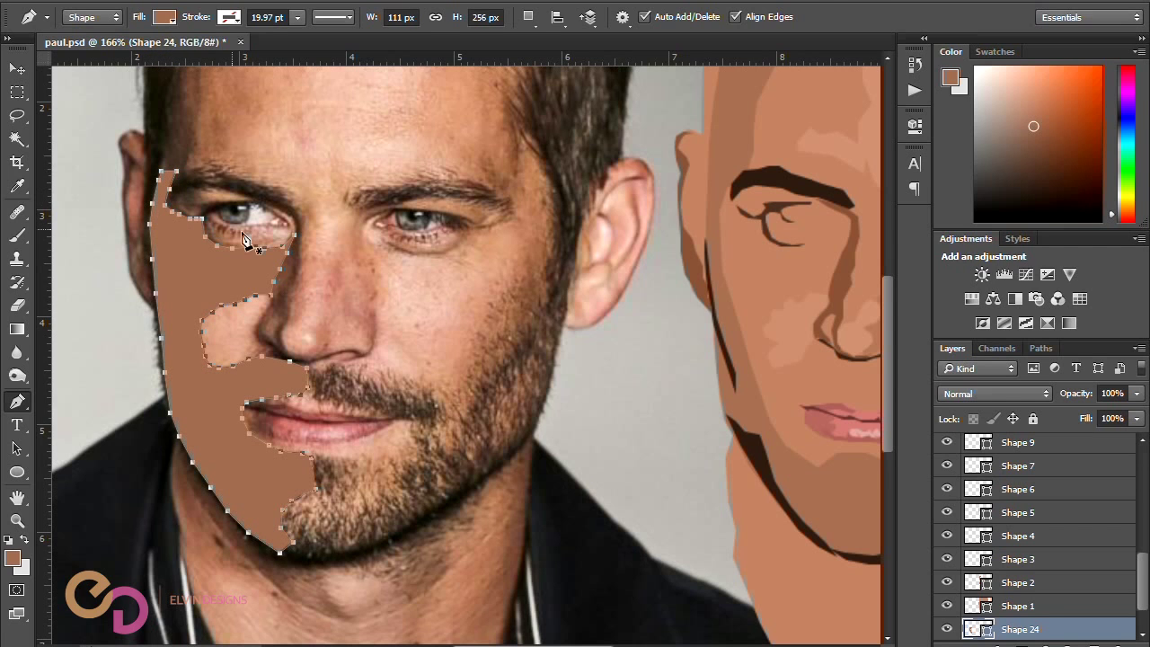
Step: Move the left face shading horizontally onto the vector face and raise its layer to just below Shape 20
{"action": "key", "text": "v"}
{"action": "left_click_drag", "start_coordinate": [201, 416], "coordinate": [588, 416]}
{"action": "left_click_drag", "start_coordinate": [1039, 606], "coordinate": [1039, 478]}
{"action": "left_click_drag", "start_coordinate": [646, 492], "coordinate": [812, 491]}
{"action": "left_click_drag", "start_coordinate": [533, 644], "coordinate": [580, 644]}
Step: Lower the left face shading's opacity to 57% and adjust its fill colour
{"action": "left_click_drag", "start_coordinate": [1082, 393], "coordinate": [1032, 393]}
{"action": "left_click_drag", "start_coordinate": [593, 643], "coordinate": [570, 643]}
{"action": "double_click", "coordinate": [986, 490]}
{"action": "left_click", "coordinate": [204, 302]}
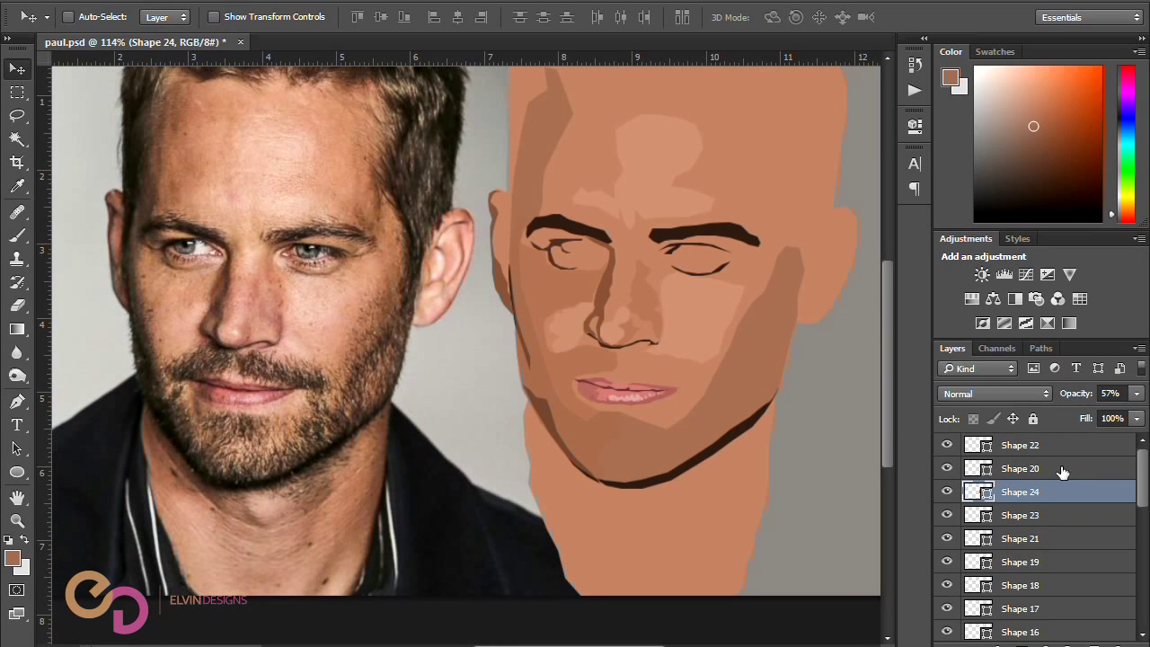
Step: Find the dark jaw outline's layer beneath the left face shading and bring it to the top of the layer stack
{"action": "left_click", "coordinate": [947, 491]}
{"action": "left_click", "coordinate": [555, 426], "text": "ctrl"}
{"action": "left_click_drag", "start_coordinate": [1143, 597], "coordinate": [1147, 510]}
{"action": "left_click", "coordinate": [1006, 522]}
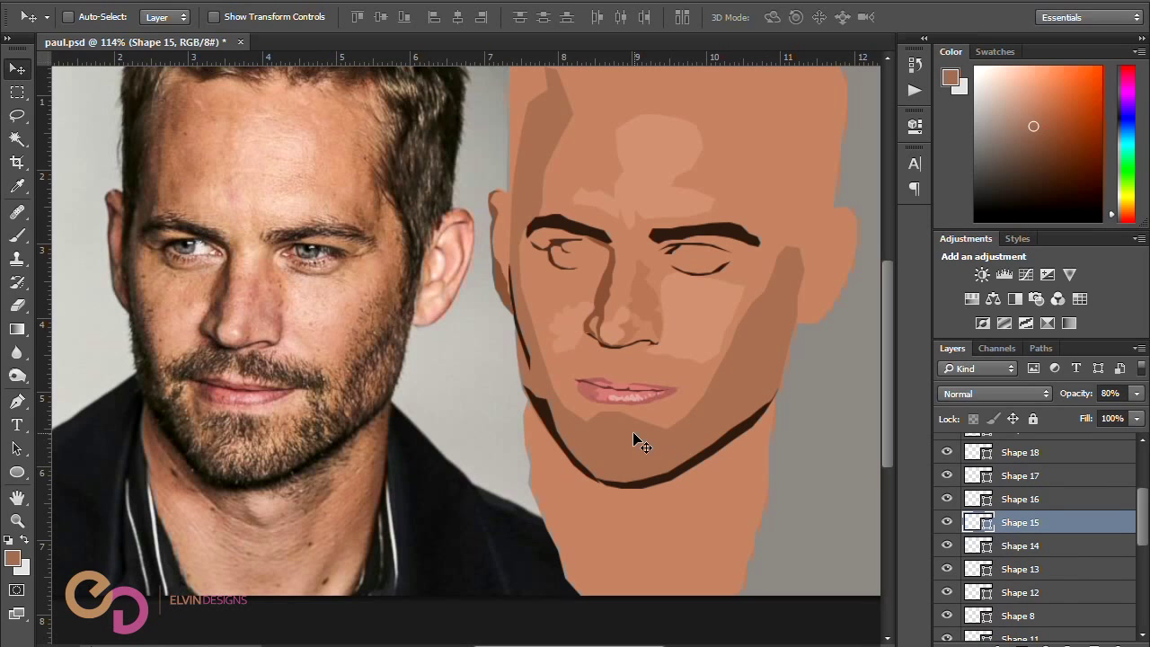
{"action": "left_click_drag", "start_coordinate": [1143, 516], "coordinate": [1144, 476]}
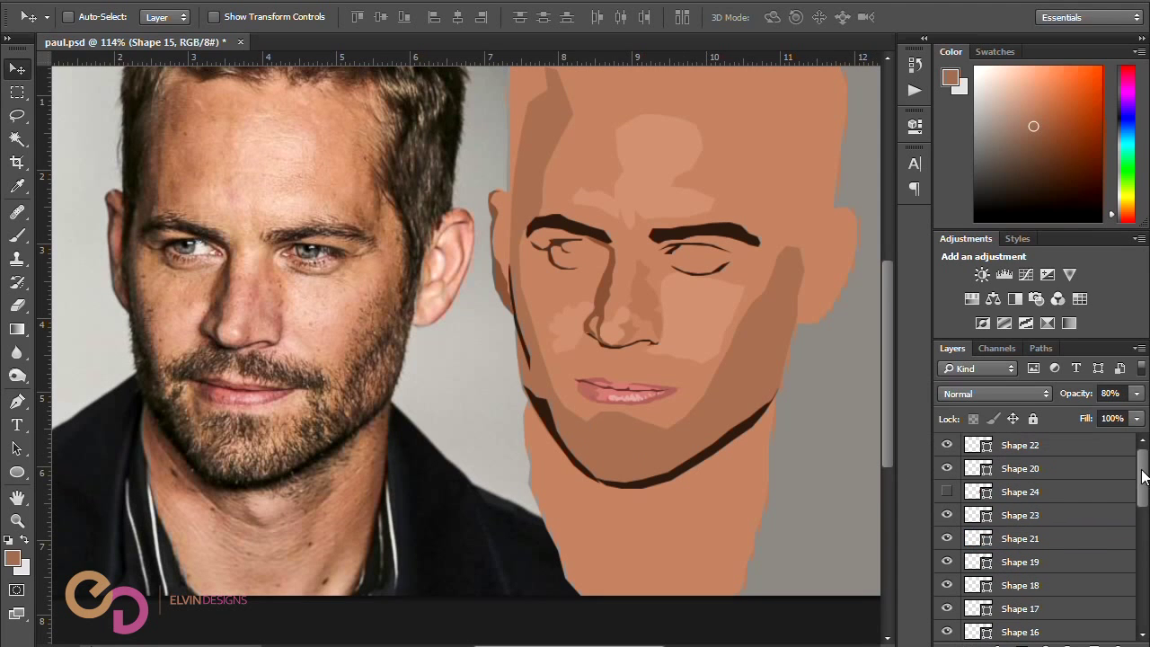
{"action": "left_click", "coordinate": [552, 422], "text": "ctrl"}
{"action": "left_click_drag", "start_coordinate": [1027, 634], "coordinate": [1058, 446]}
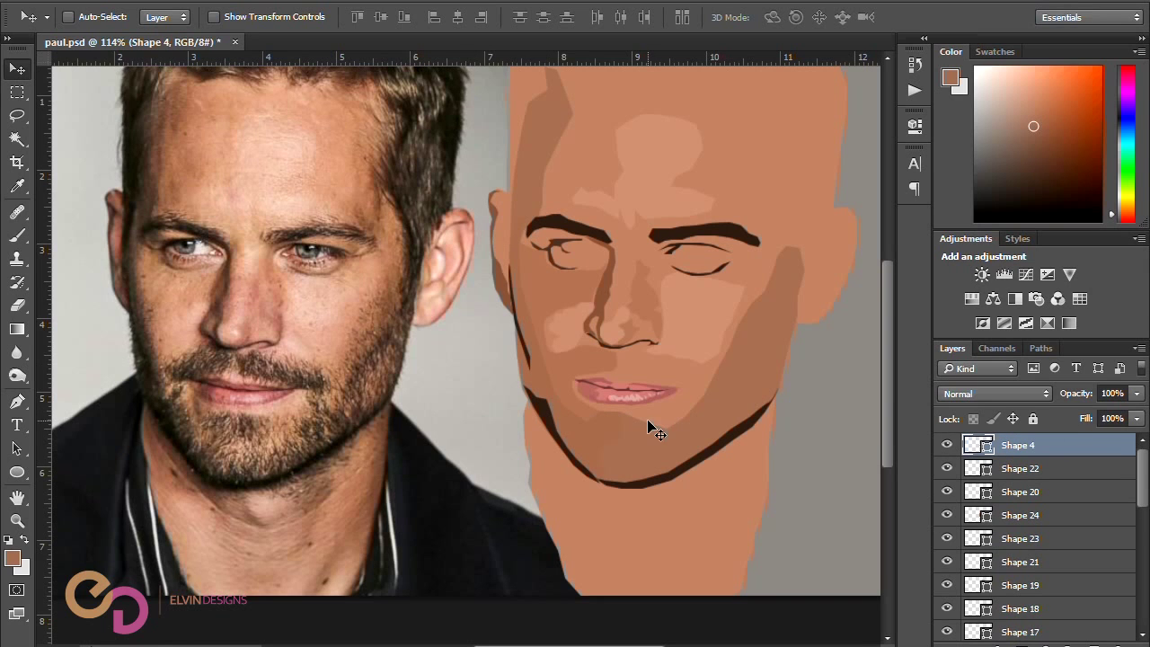
Step: Trace a dark shadow shape with the Pen tool along the outer edge and inner folds of the photo's left ear
{"action": "scroll", "coordinate": [100, 221], "scroll_direction": "up", "scroll_amount": 7}
{"action": "key", "text": "p"}
{"action": "left_click", "coordinate": [121, 189]}
{"action": "left_click", "coordinate": [134, 205]}
{"action": "left_click", "coordinate": [130, 216]}
{"action": "left_click", "coordinate": [130, 217]}
{"action": "left_click", "coordinate": [131, 232]}
{"action": "left_click", "coordinate": [122, 249]}
{"action": "left_click", "coordinate": [128, 301]}
{"action": "left_click", "coordinate": [138, 309]}
{"action": "left_click", "coordinate": [133, 323]}
{"action": "left_click", "coordinate": [125, 311]}
{"action": "scroll", "coordinate": [115, 271], "scroll_direction": "up", "scroll_amount": 2}
{"action": "left_click", "coordinate": [122, 238]}
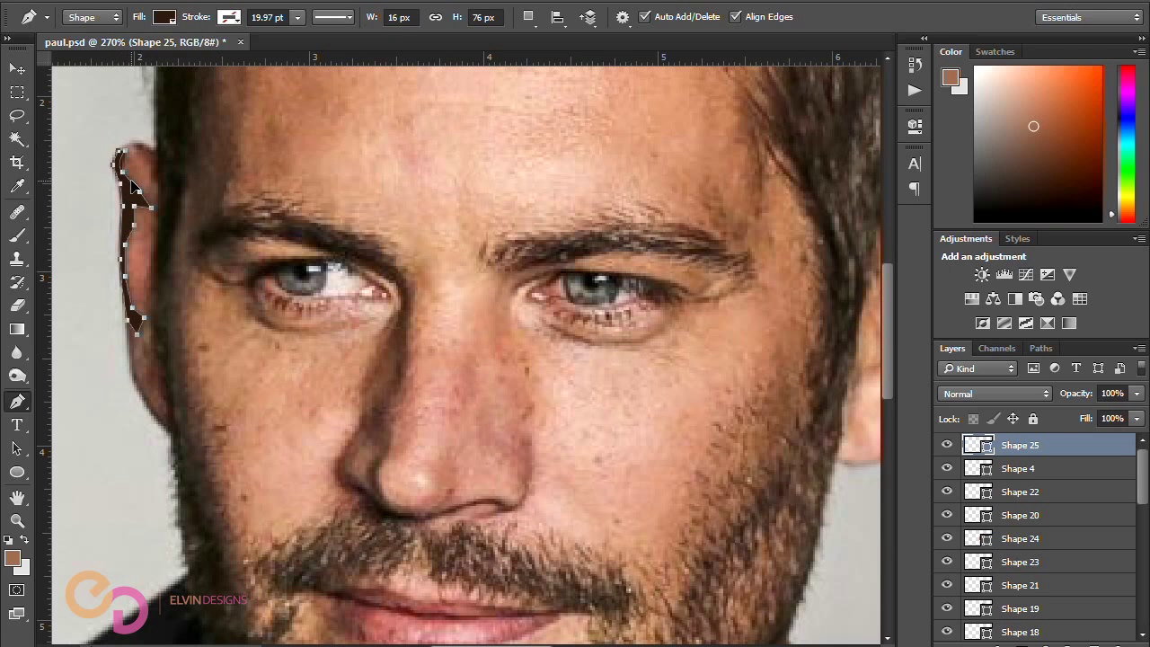
Step: Move the left ear shadow horizontally from the photo onto the vector ear
{"action": "scroll", "coordinate": [131, 181], "scroll_direction": "down", "scroll_amount": 8}
{"action": "key", "text": "v"}
{"action": "left_click_drag", "start_coordinate": [220, 289], "coordinate": [618, 304]}
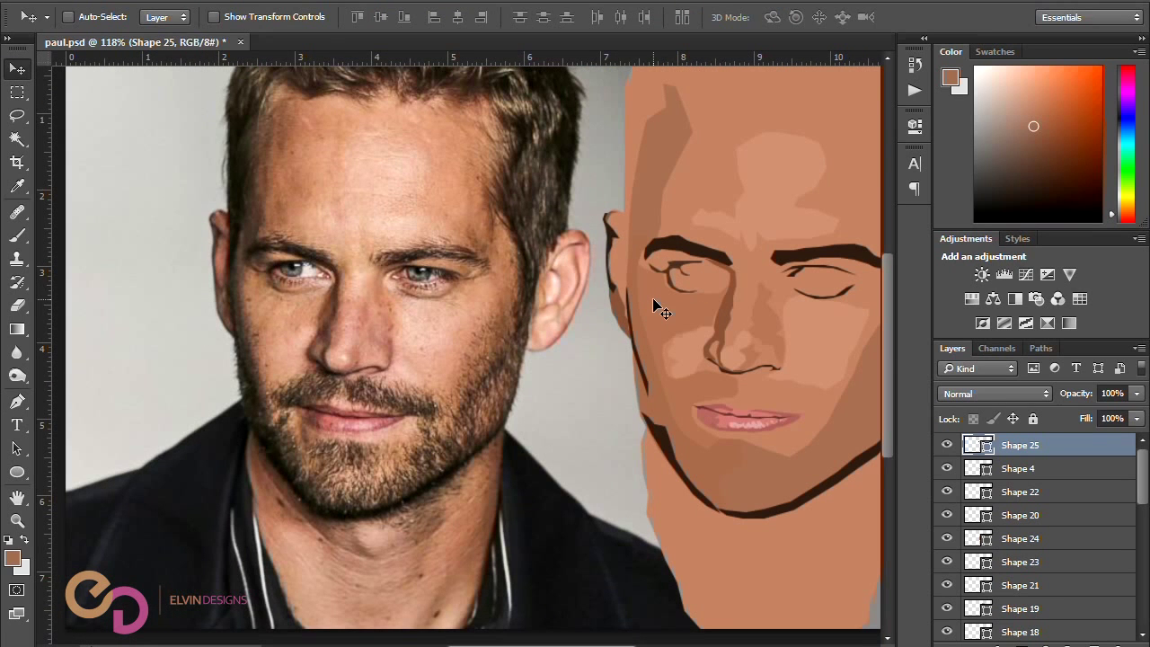
Step: Trace a thin dark shape from the top of the photo's left ear down along the hairline
{"action": "scroll", "coordinate": [200, 219], "scroll_direction": "up", "scroll_amount": 3}
{"action": "left_click", "coordinate": [17, 401]}
{"action": "left_click", "coordinate": [242, 212]}
{"action": "left_click", "coordinate": [252, 222]}
{"action": "left_click", "coordinate": [255, 244]}
{"action": "left_click", "coordinate": [260, 265]}
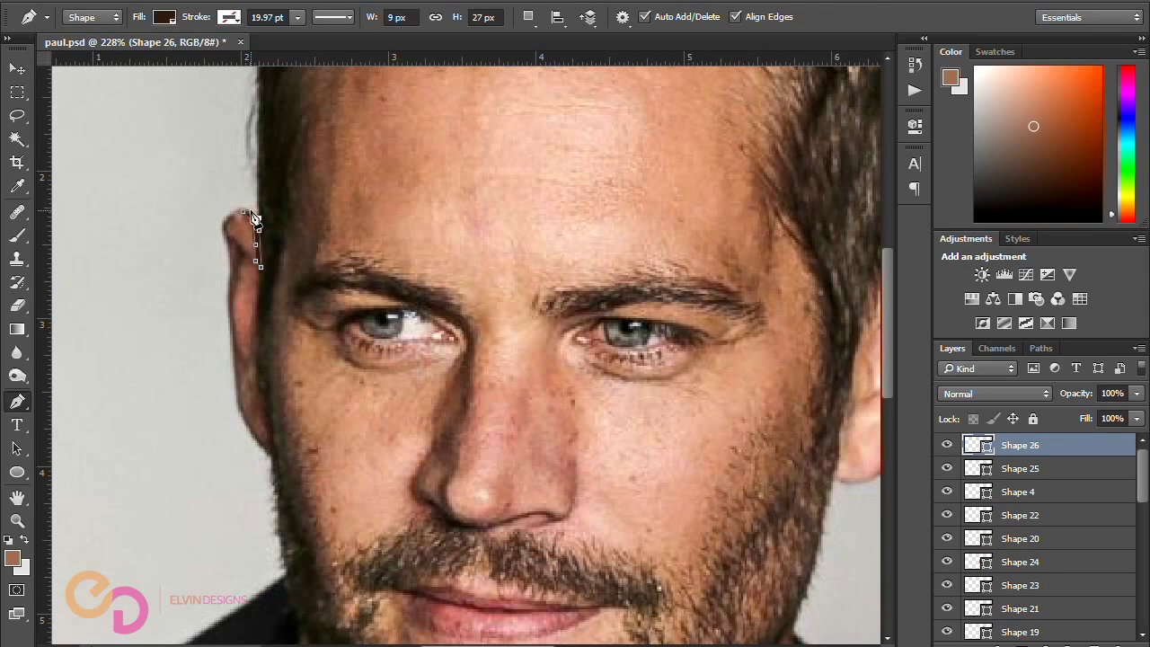
{"action": "scroll", "coordinate": [233, 222], "scroll_direction": "down", "scroll_amount": 4}
{"action": "key", "text": "v"}
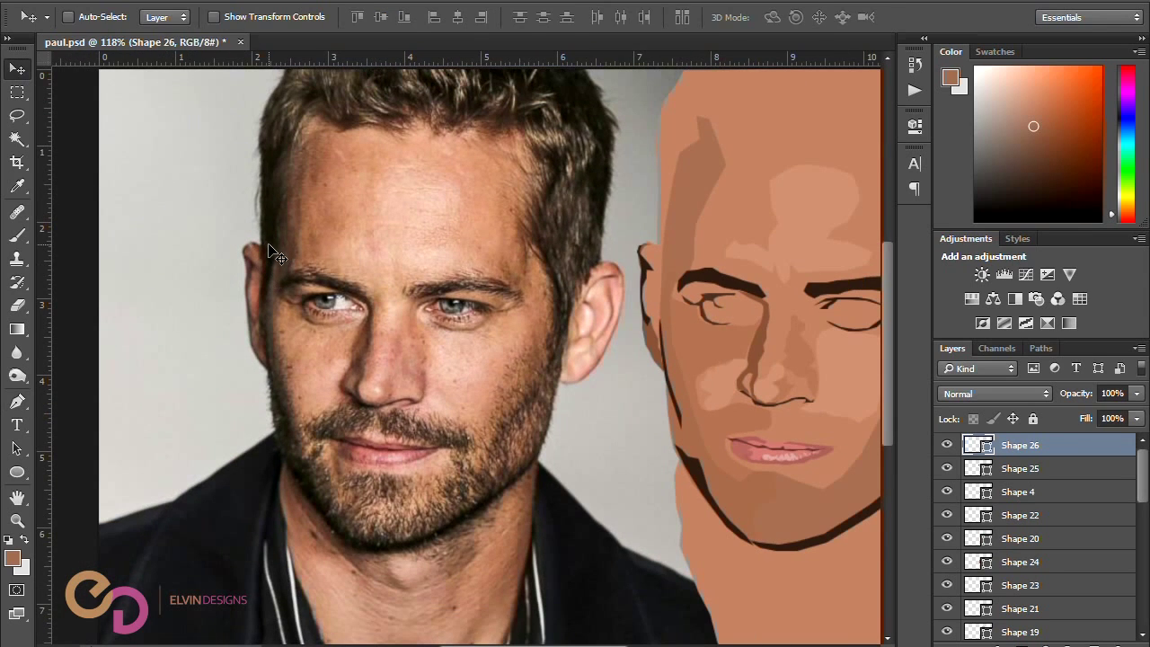
Step: Choose a new fill colour for the thin ear-top shape and lower the left ear shadow's opacity to 62%
{"action": "double_click", "coordinate": [977, 444]}
{"action": "left_click", "coordinate": [189, 372]}
{"action": "left_click", "coordinate": [200, 351]}
{"action": "left_click", "coordinate": [204, 336]}
{"action": "left_click", "coordinate": [486, 211]}
{"action": "left_click", "coordinate": [643, 256], "text": "ctrl"}
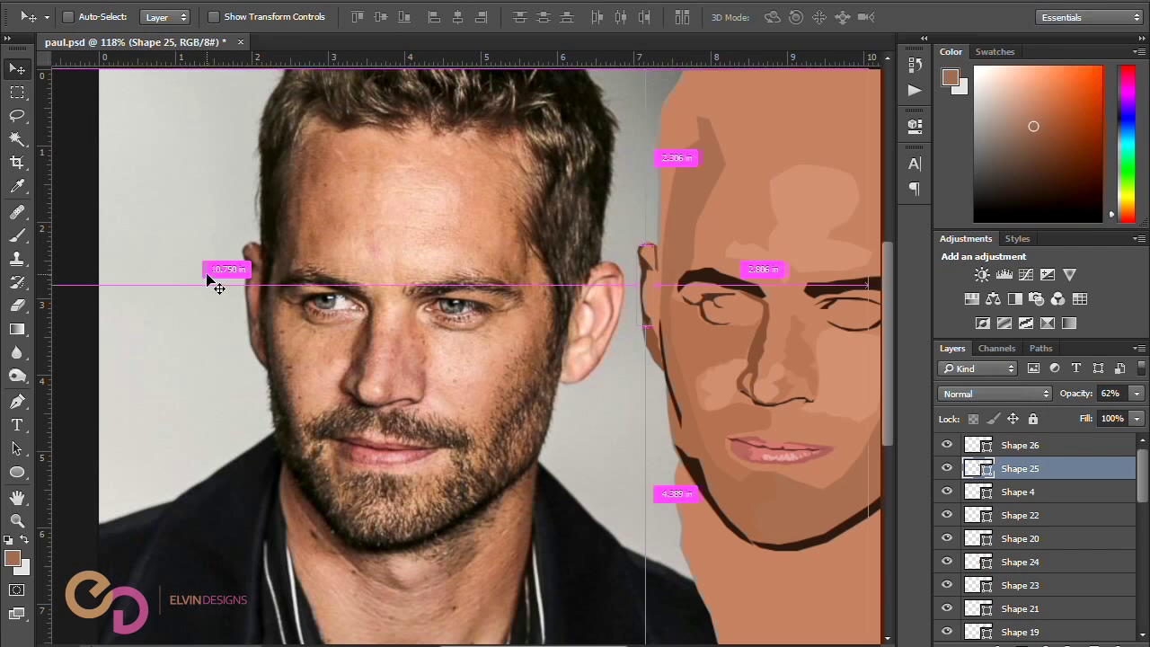
Step: Trace a closed curved shadow shape over the upper rim of the photo's right ear
{"action": "left_click_drag", "start_coordinate": [497, 645], "coordinate": [562, 634]}
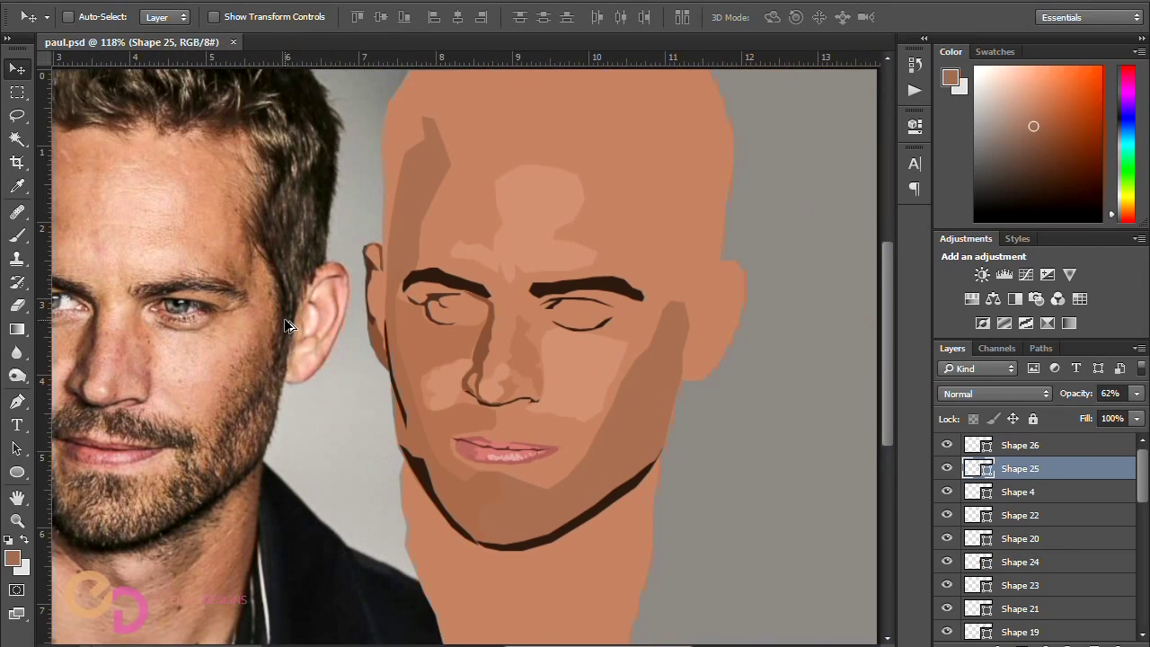
{"action": "scroll", "coordinate": [285, 320], "scroll_direction": "up", "scroll_amount": 4}
{"action": "left_click", "coordinate": [17, 401]}
{"action": "left_click", "coordinate": [345, 231]}
{"action": "left_click", "coordinate": [369, 225]}
{"action": "left_click", "coordinate": [390, 230]}
{"action": "left_click", "coordinate": [405, 237]}
{"action": "left_click", "coordinate": [406, 250]}
{"action": "left_click_drag", "start_coordinate": [396, 217], "coordinate": [381, 205]}
{"action": "left_click", "coordinate": [366, 214]}
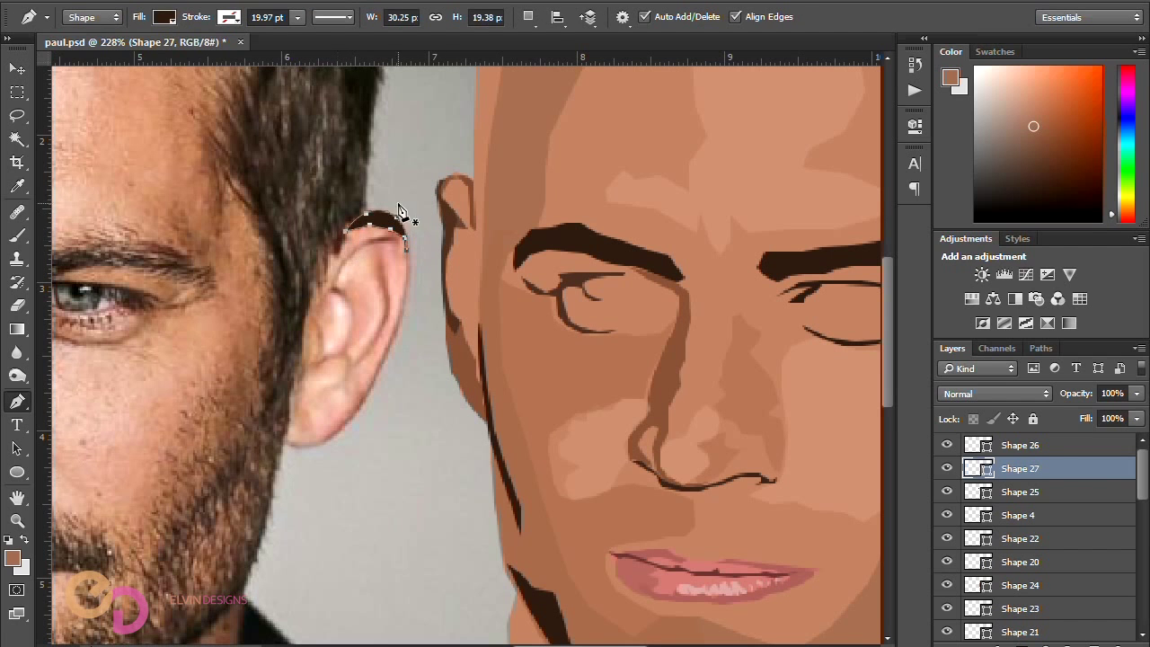
Step: Move the right ear's upper rim shape onto the vector ear and set its opacity to 76%
{"action": "key", "text": "v"}
{"action": "scroll", "coordinate": [409, 384], "scroll_direction": "down", "scroll_amount": 3}
{"action": "left_click_drag", "start_coordinate": [388, 306], "coordinate": [826, 304]}
{"action": "left_click_drag", "start_coordinate": [1078, 395], "coordinate": [1069, 395]}
Step: Trace the thin curved fold line inside the photo's right ear top and move it onto the vector ear
{"action": "scroll", "coordinate": [383, 372], "scroll_direction": "up", "scroll_amount": 4}
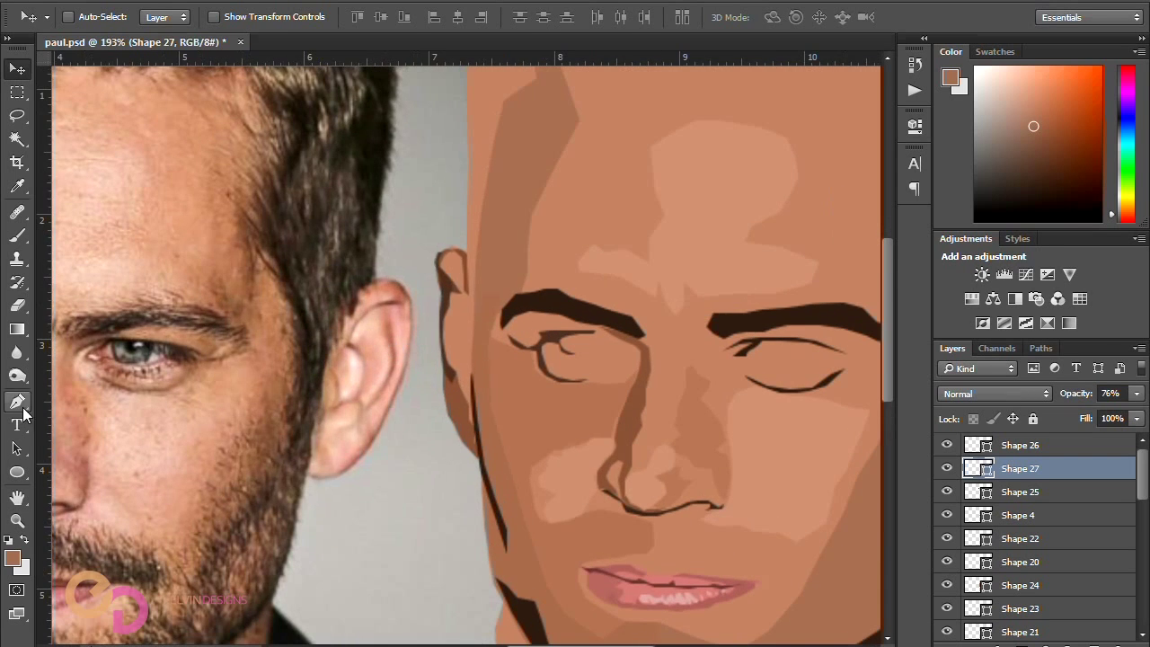
{"action": "left_click", "coordinate": [17, 402]}
{"action": "left_click", "coordinate": [404, 308]}
{"action": "left_click", "coordinate": [402, 301]}
{"action": "left_click", "coordinate": [391, 300]}
{"action": "left_click", "coordinate": [381, 301]}
{"action": "left_click_drag", "start_coordinate": [351, 331], "coordinate": [415, 326]}
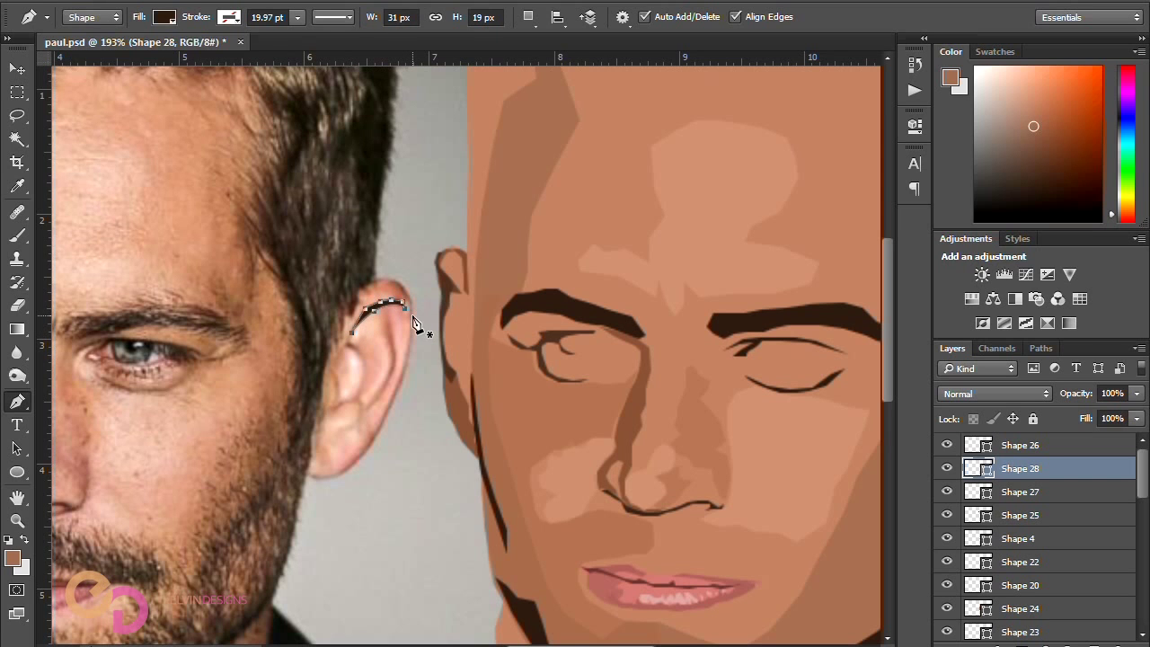
{"action": "key", "text": "v"}
{"action": "scroll", "coordinate": [554, 503], "scroll_direction": "down", "scroll_amount": 2}
{"action": "left_click_drag", "start_coordinate": [275, 334], "coordinate": [821, 331]}
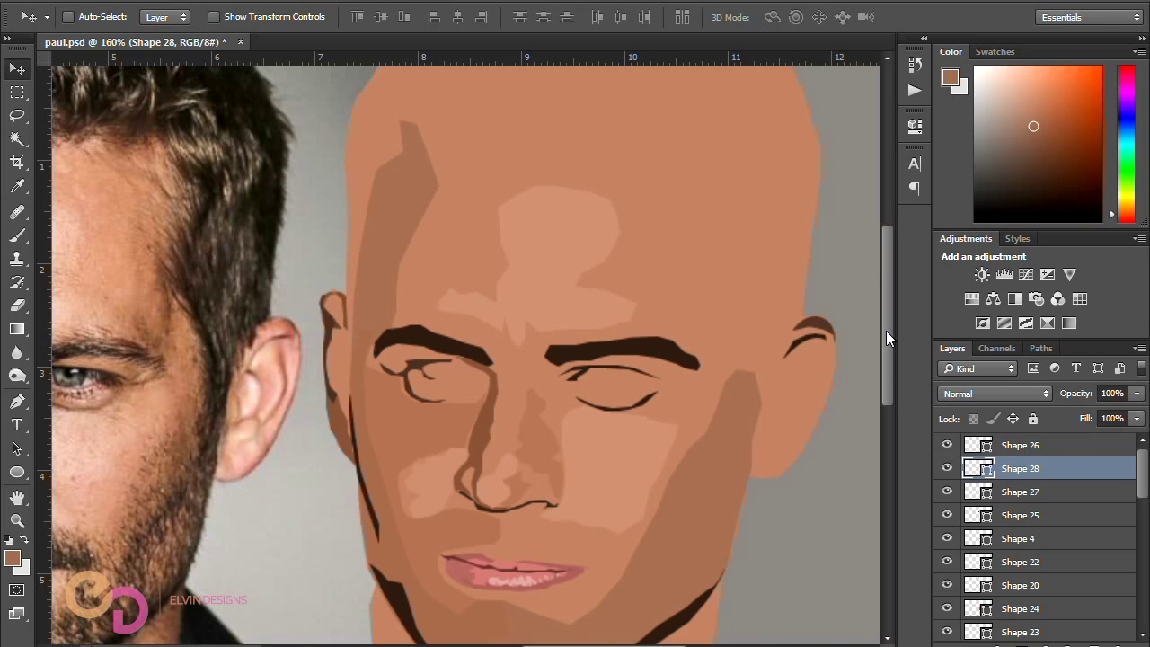
Step: Change the fill of the right ear's upper rim shape to a reddish brown
{"action": "double_click", "coordinate": [978, 491]}
{"action": "left_click", "coordinate": [209, 332]}
{"action": "mouse_move", "coordinate": [237, 341]}
{"action": "left_mouse_down"}
{"action": "mouse_move", "coordinate": [242, 360]}
{"action": "mouse_move", "coordinate": [258, 326]}
{"action": "left_mouse_up"}
{"action": "left_click", "coordinate": [458, 216]}
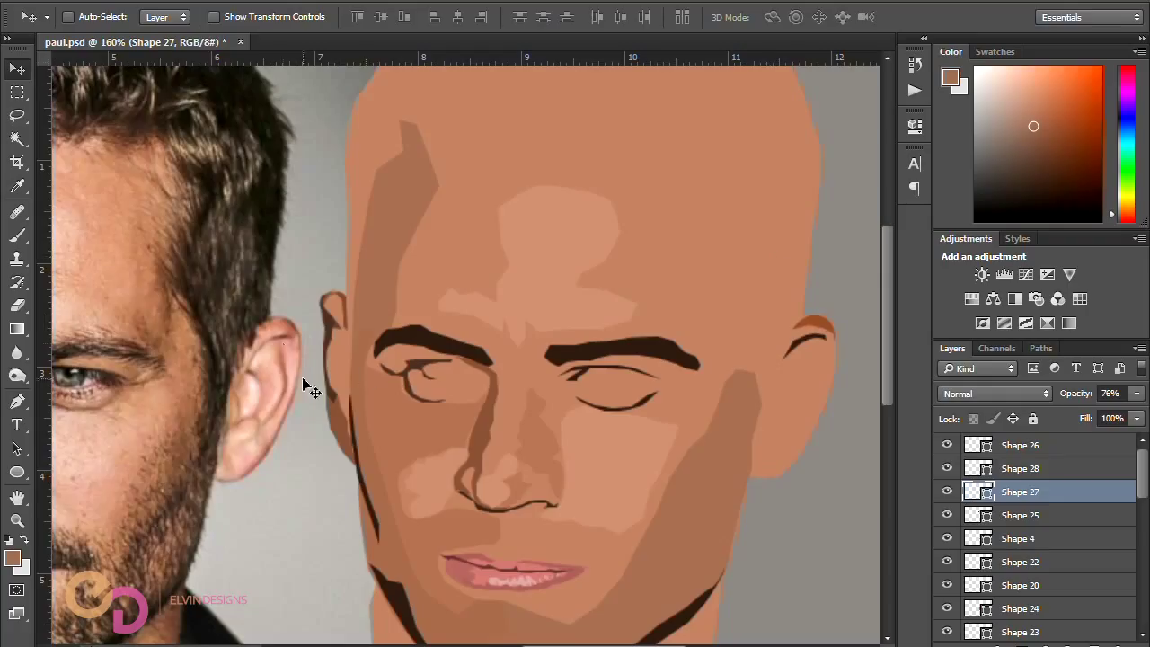
Step: Trace a narrow closed shadow shape down the inner fold of the photo's right ear
{"action": "left_click", "coordinate": [19, 402]}
{"action": "scroll", "coordinate": [266, 388], "scroll_direction": "up", "scroll_amount": 3}
{"action": "left_click", "coordinate": [280, 332]}
{"action": "left_click", "coordinate": [281, 349]}
{"action": "left_click", "coordinate": [284, 362]}
{"action": "left_click", "coordinate": [292, 378]}
{"action": "left_click", "coordinate": [289, 396]}
{"action": "left_click", "coordinate": [281, 411]}
{"action": "left_click", "coordinate": [268, 428]}
{"action": "left_click", "coordinate": [263, 438]}
{"action": "left_click", "coordinate": [294, 398]}
{"action": "left_click", "coordinate": [295, 392]}
{"action": "left_click", "coordinate": [280, 331]}
Step: Move the narrow inner fold shadow horizontally onto the vector's right ear
{"action": "scroll", "coordinate": [287, 329], "scroll_direction": "down", "scroll_amount": 3}
{"action": "key", "text": "v"}
{"action": "left_click_drag", "start_coordinate": [303, 386], "coordinate": [794, 411]}
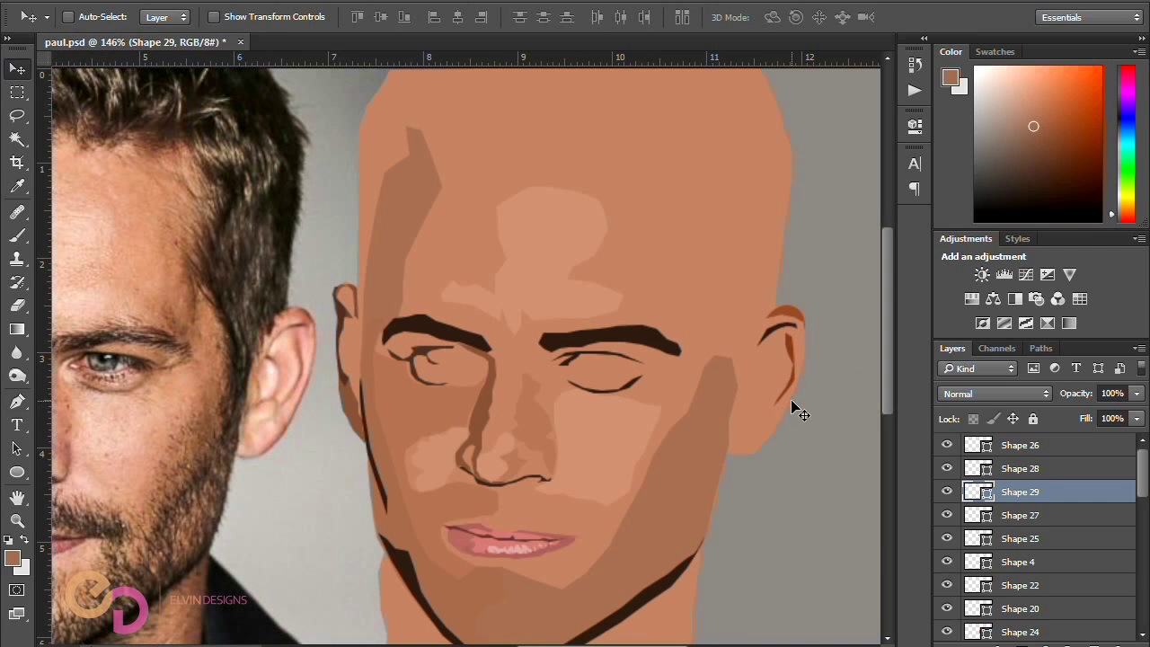
Step: Trace the central hollow of the photo's right ear as a shape reaching from the upper fold to above the earlobe
{"action": "key", "text": "p"}
{"action": "scroll", "coordinate": [303, 384], "scroll_direction": "up", "scroll_amount": 2}
{"action": "left_click", "coordinate": [264, 332]}
{"action": "left_click", "coordinate": [257, 351]}
{"action": "left_click", "coordinate": [274, 370]}
{"action": "left_click", "coordinate": [271, 390]}
{"action": "left_click", "coordinate": [264, 402]}
{"action": "left_click", "coordinate": [254, 406]}
{"action": "left_click", "coordinate": [238, 417]}
{"action": "left_click", "coordinate": [264, 409]}
{"action": "left_click", "coordinate": [268, 422]}
{"action": "left_click", "coordinate": [254, 432]}
{"action": "left_click", "coordinate": [268, 433]}
{"action": "left_click", "coordinate": [279, 430]}
{"action": "left_click", "coordinate": [282, 417]}
Step: Set the ear hollow shape's opacity to 79% and move it onto the vector's right ear
{"action": "key", "text": "0"}
{"action": "key", "text": "2"}
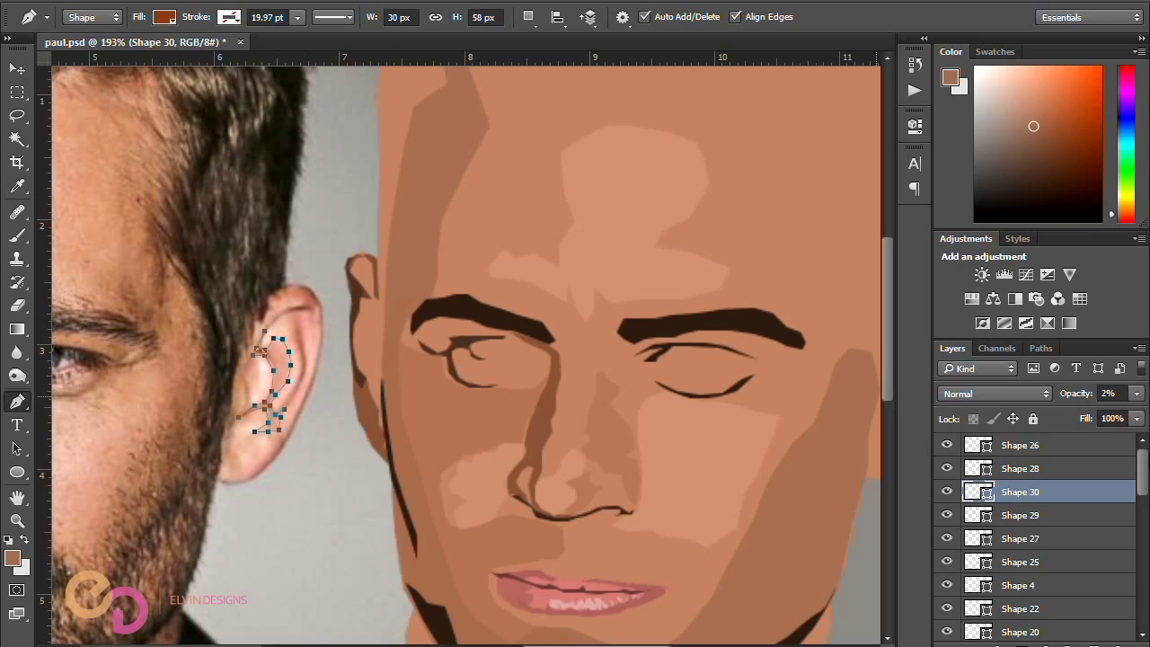
{"action": "left_click_drag", "start_coordinate": [1075, 393], "coordinate": [1145, 393]}
{"action": "left_click", "coordinate": [17, 68]}
{"action": "left_click_drag", "start_coordinate": [273, 395], "coordinate": [680, 390]}
{"action": "scroll", "coordinate": [593, 339], "scroll_direction": "down", "scroll_amount": 2}
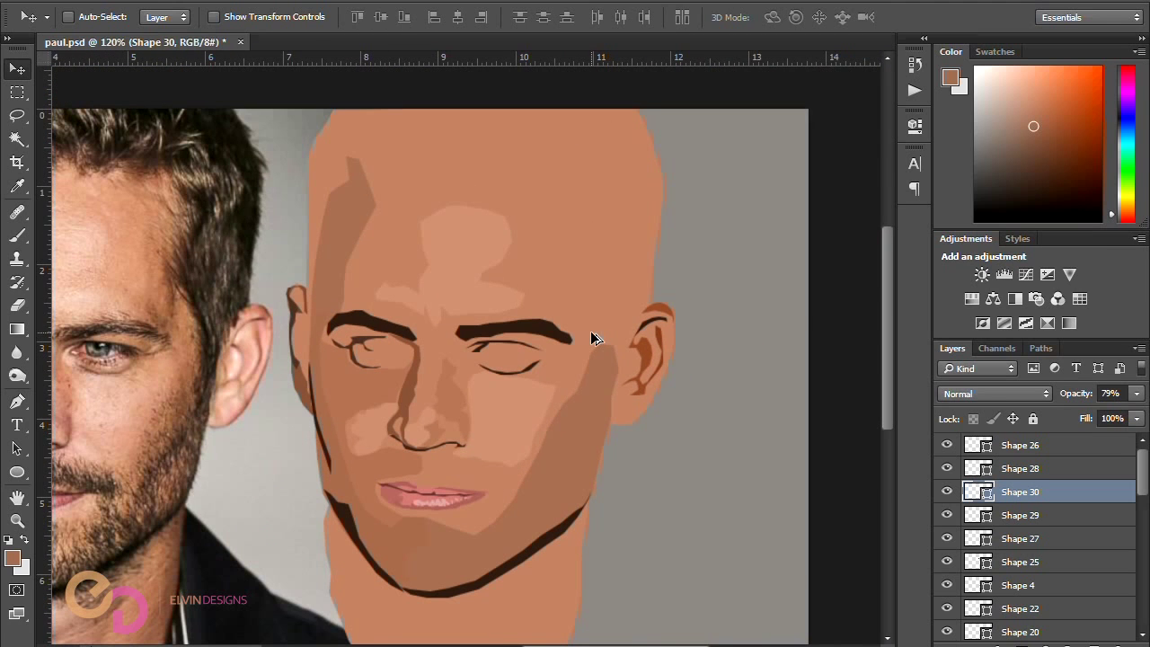
Step: Sample the photo ear's pink for the ear hollow shape's fill and darken it to a muted reddish brown
{"action": "double_click", "coordinate": [980, 488]}
{"action": "left_click", "coordinate": [1088, 72]}
{"action": "double_click", "coordinate": [983, 493]}
{"action": "left_click_drag", "start_coordinate": [341, 177], "coordinate": [889, 192]}
{"action": "left_click", "coordinate": [242, 359]}
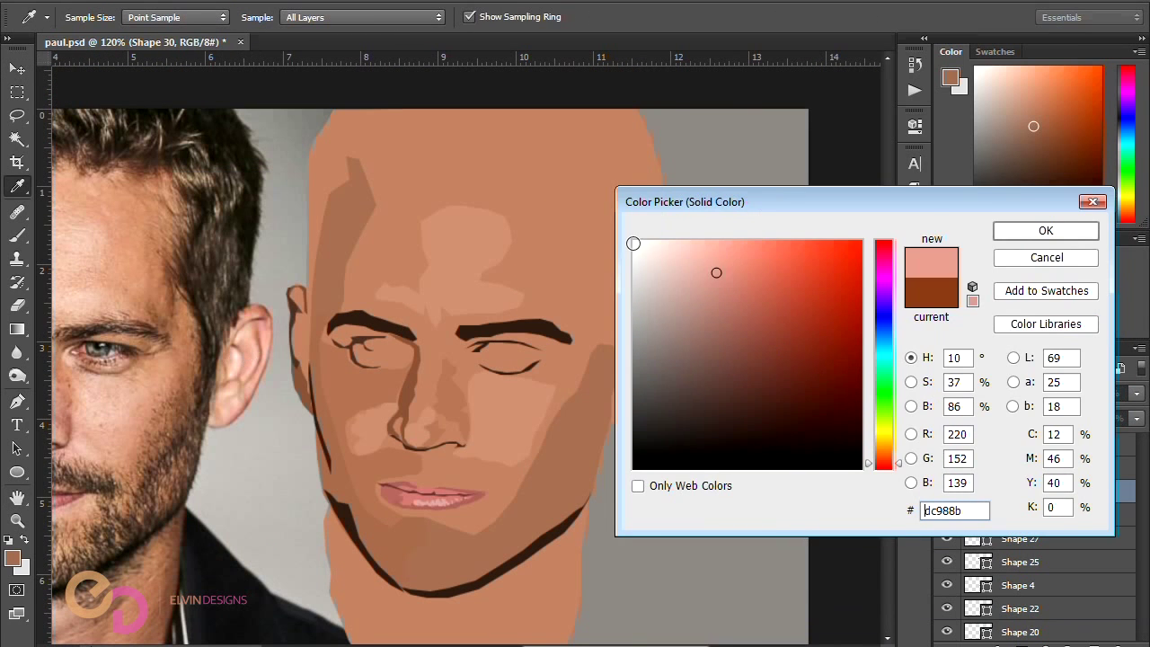
{"action": "left_click", "coordinate": [997, 230]}
{"action": "double_click", "coordinate": [981, 492]}
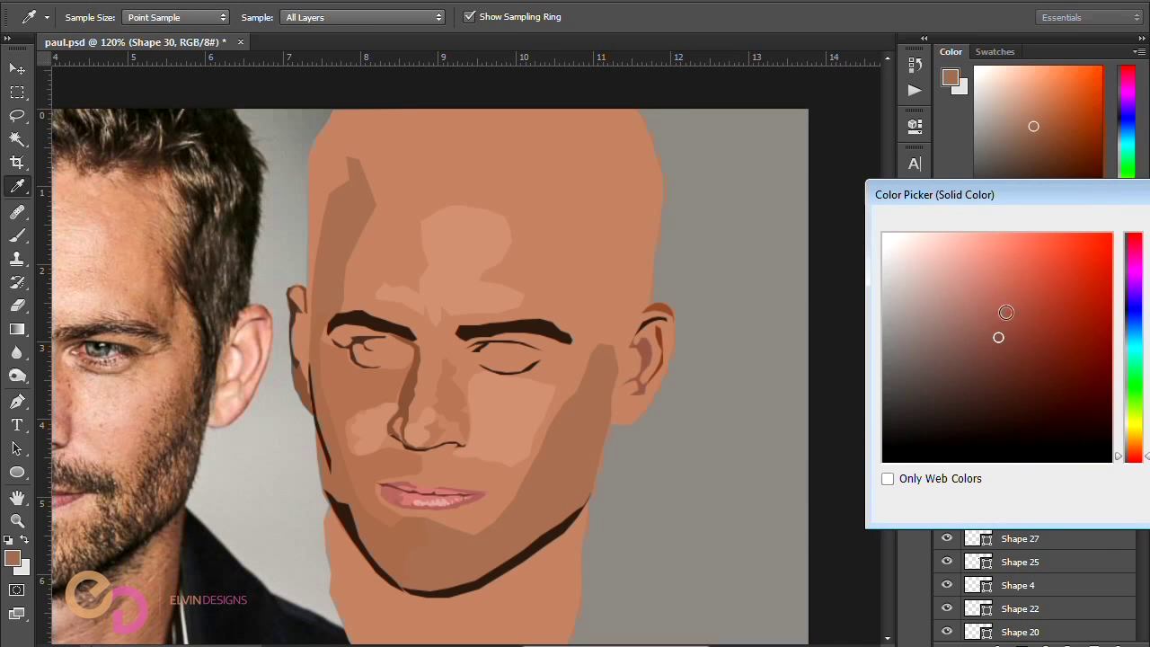
{"action": "left_click_drag", "start_coordinate": [1148, 195], "coordinate": [860, 188]}
{"action": "key", "text": "Return"}
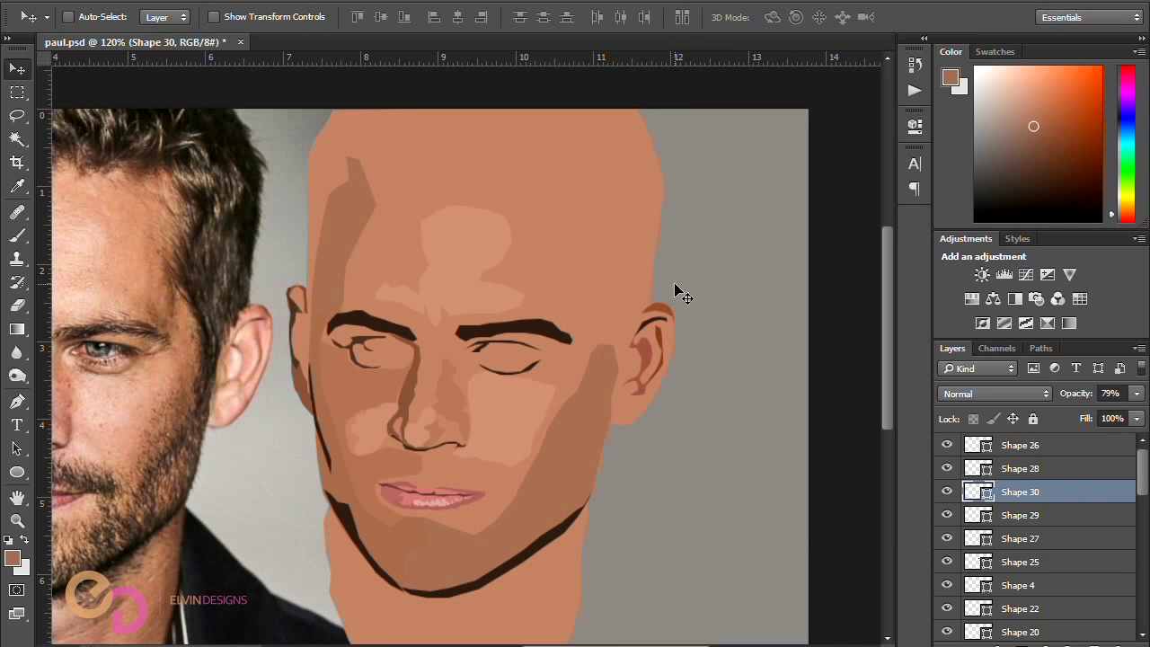
Step: Trace the outer rim shadow of the photo's right ear as a narrow shape from the upper edge down to the bottom of the earlobe
{"action": "scroll", "coordinate": [254, 340], "scroll_direction": "up", "scroll_amount": 7}
{"action": "left_click", "coordinate": [16, 402]}
{"action": "left_click", "coordinate": [286, 302]}
{"action": "left_click", "coordinate": [288, 334]}
{"action": "left_click", "coordinate": [283, 371]}
{"action": "left_click", "coordinate": [274, 395]}
{"action": "left_click", "coordinate": [259, 436]}
{"action": "left_click", "coordinate": [243, 468]}
{"action": "left_click", "coordinate": [234, 471]}
{"action": "left_click", "coordinate": [231, 463]}
{"action": "left_click", "coordinate": [223, 471]}
{"action": "left_click", "coordinate": [226, 486]}
{"action": "left_click", "coordinate": [216, 497]}
{"action": "left_click", "coordinate": [199, 514]}
{"action": "left_click", "coordinate": [185, 527]}
{"action": "left_click", "coordinate": [167, 529]}
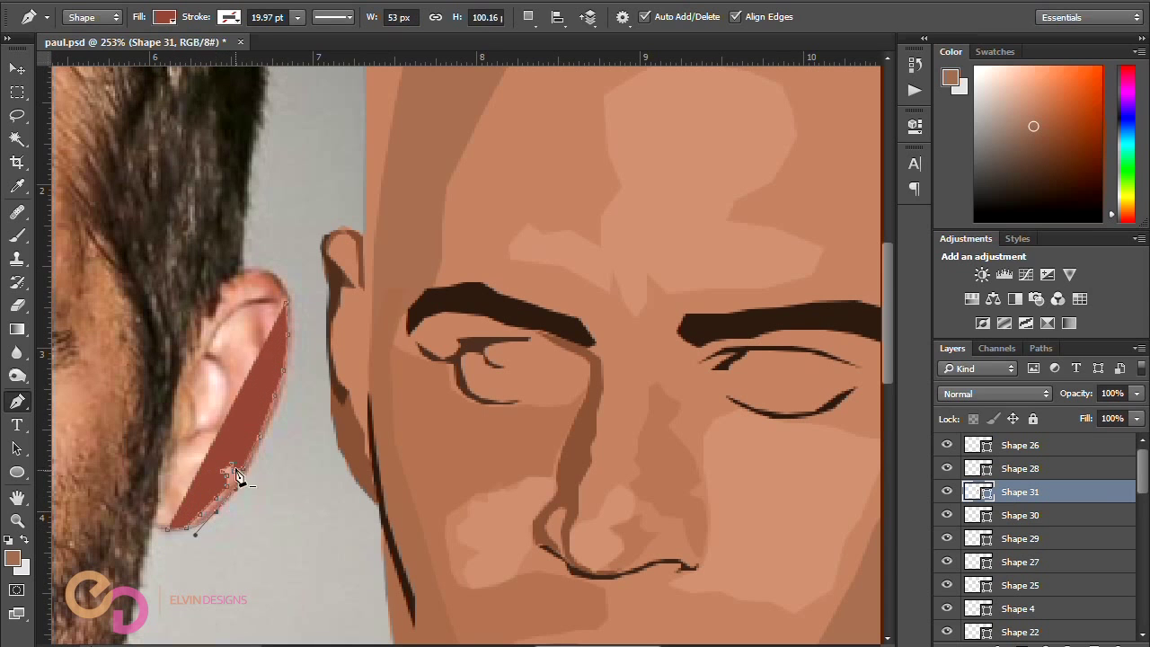
{"action": "left_click", "coordinate": [275, 406]}
{"action": "key", "text": "ctrl+z"}
{"action": "left_click", "coordinate": [282, 396]}
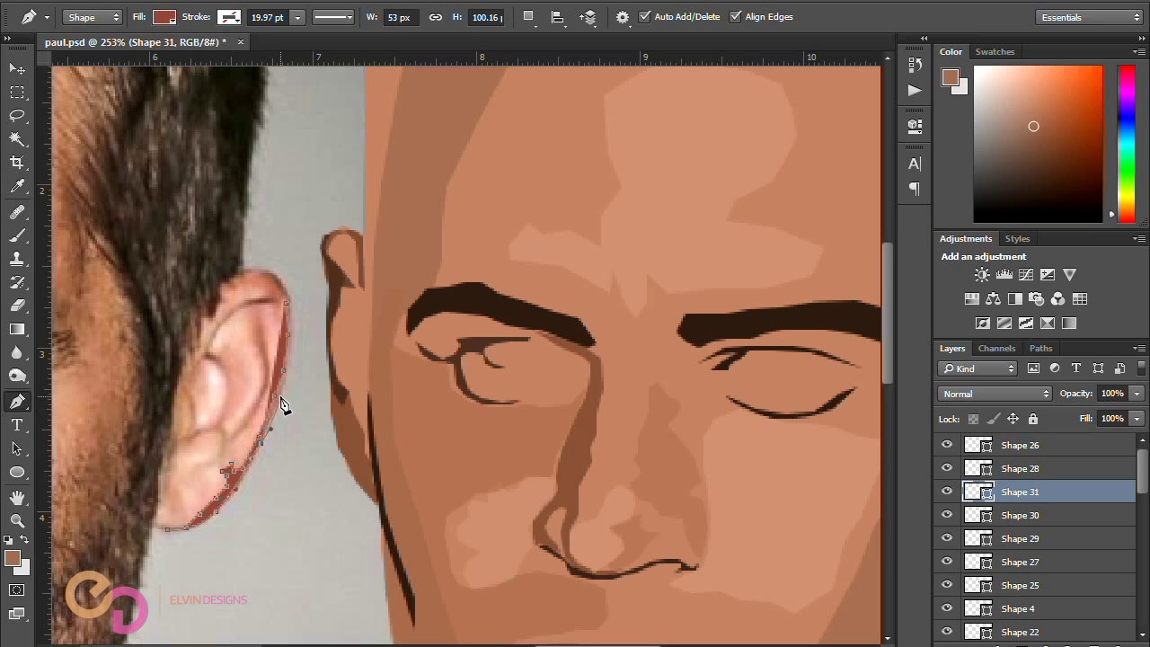
{"action": "left_click_drag", "start_coordinate": [271, 274], "coordinate": [275, 275]}
Step: Move the outer rim shadow horizontally onto the vector's right ear
{"action": "scroll", "coordinate": [427, 350], "scroll_direction": "down", "scroll_amount": 7}
{"action": "key", "text": "v"}
{"action": "left_click_drag", "start_coordinate": [342, 406], "coordinate": [736, 401]}
{"action": "scroll", "coordinate": [812, 385], "scroll_direction": "down", "scroll_amount": 2}
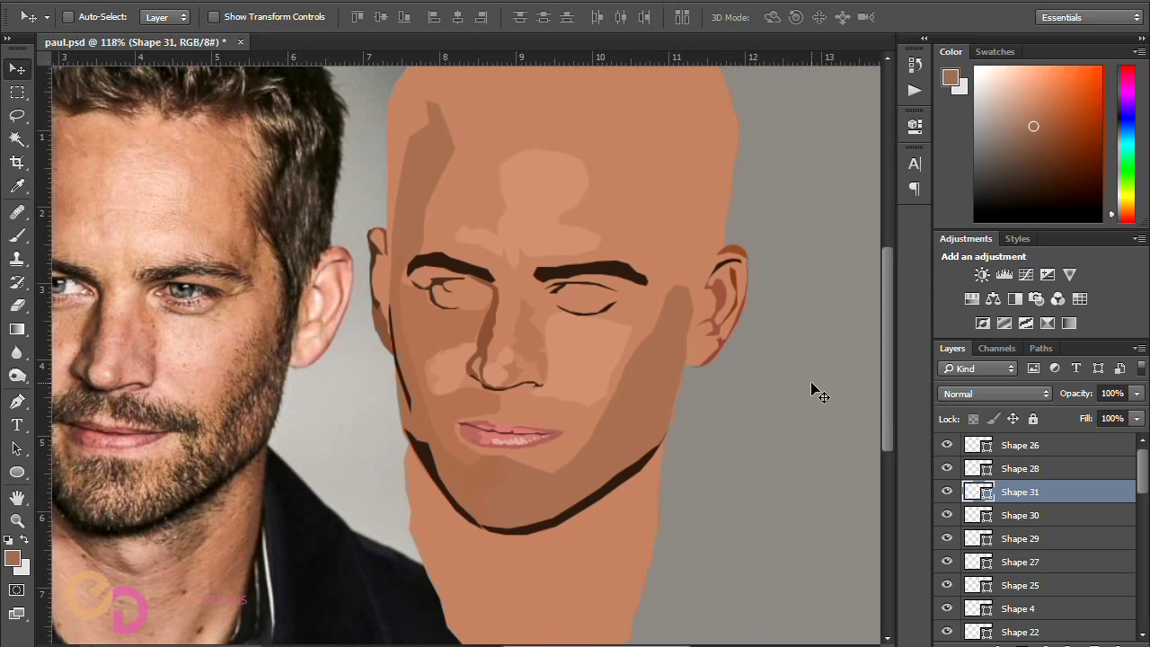
Step: Trace the small shadow at the front edge of the photo's right ear opening and place it on the vector's right ear
{"action": "scroll", "coordinate": [811, 385], "scroll_direction": "up", "scroll_amount": 3}
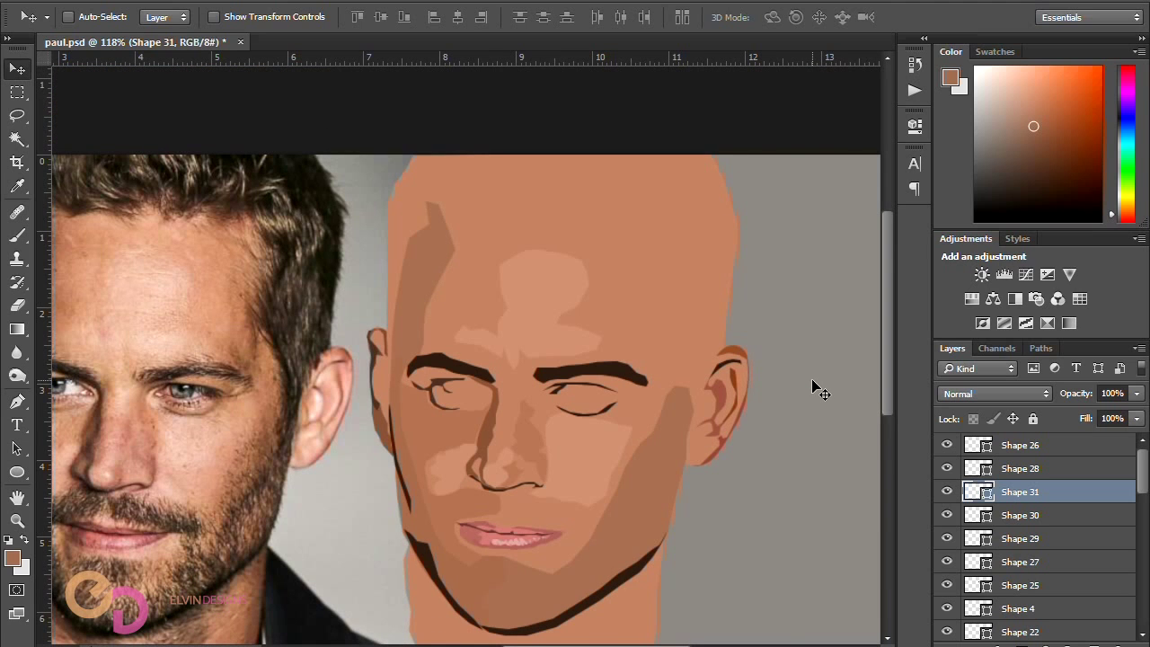
{"action": "scroll", "coordinate": [308, 410], "scroll_direction": "up", "scroll_amount": 3}
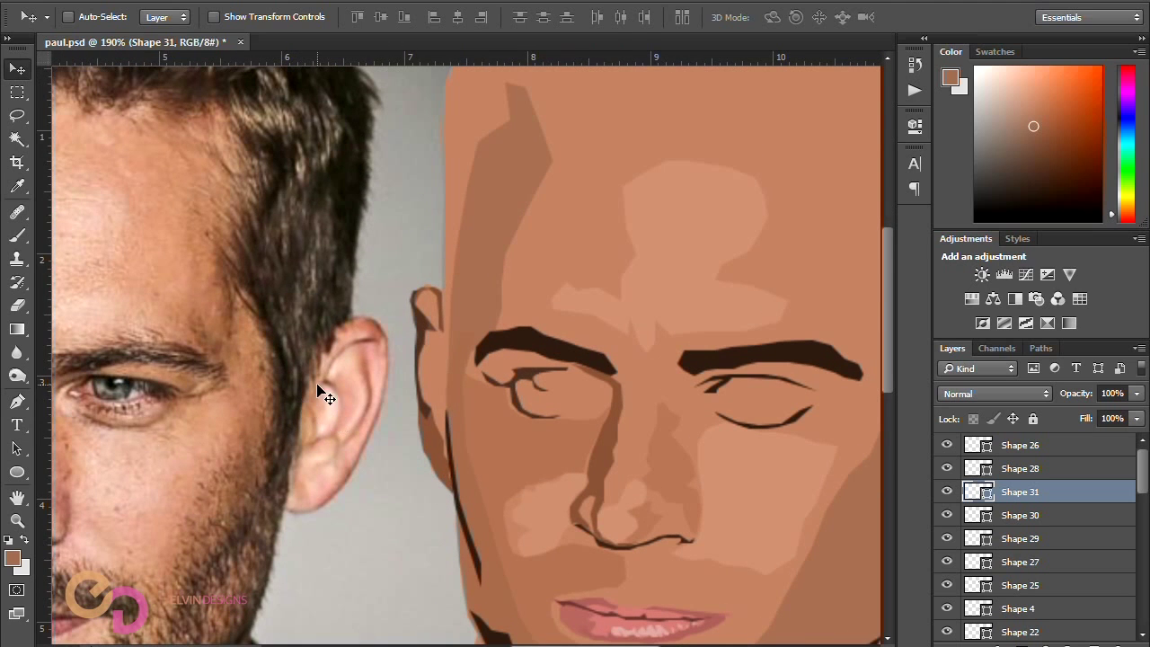
{"action": "key", "text": "p"}
{"action": "left_click", "coordinate": [313, 407]}
{"action": "left_click", "coordinate": [319, 423]}
{"action": "left_click", "coordinate": [311, 443]}
{"action": "scroll", "coordinate": [312, 438], "scroll_direction": "up", "scroll_amount": 2}
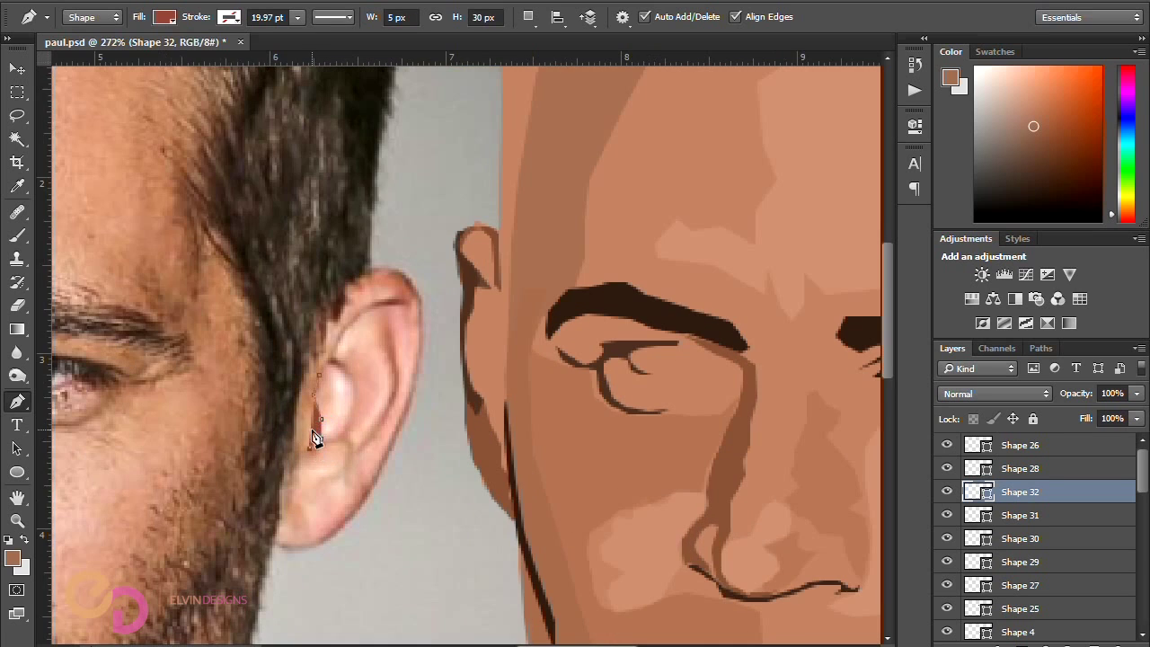
{"action": "scroll", "coordinate": [321, 380], "scroll_direction": "down", "scroll_amount": 5}
{"action": "key", "text": "v"}
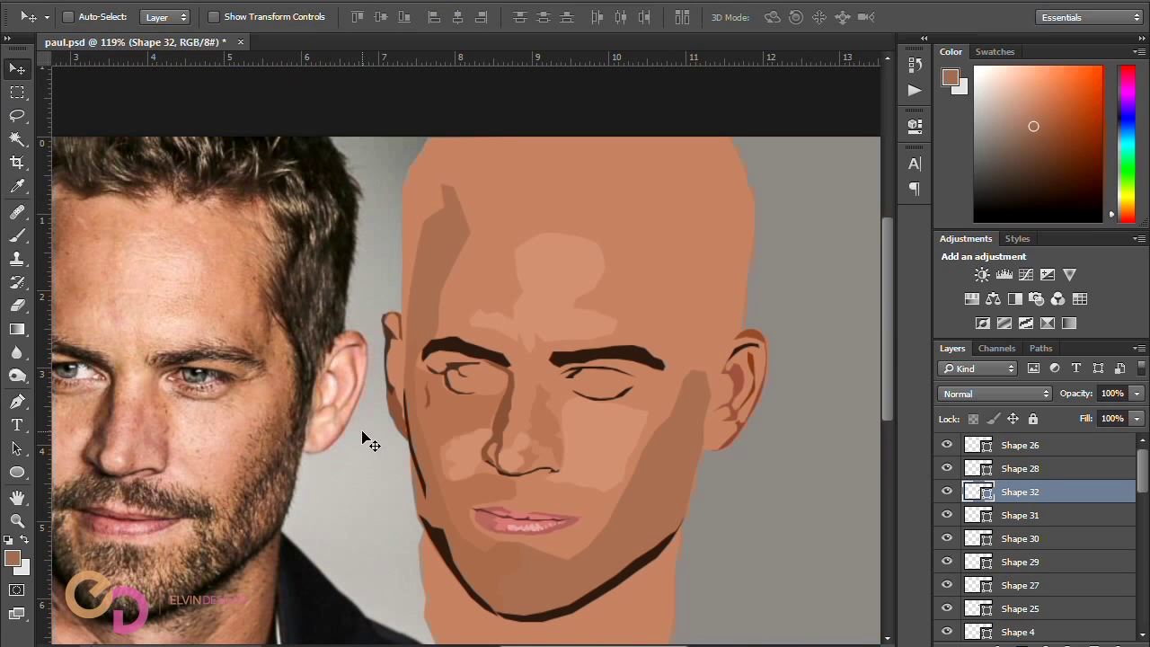
Step: Change the fill color of the outer rim shadow on the vector's right ear
{"action": "left_click", "coordinate": [761, 339], "text": "ctrl"}
{"action": "left_click", "coordinate": [1110, 393]}
{"action": "left_click", "coordinate": [744, 422], "text": "ctrl"}
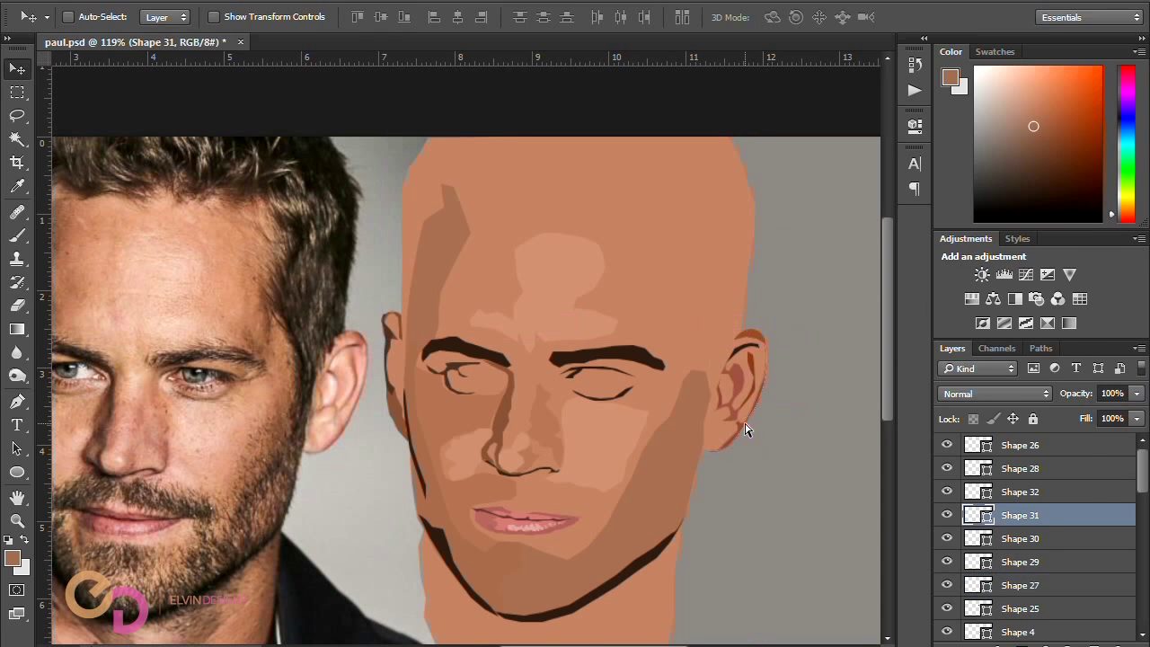
{"action": "double_click", "coordinate": [978, 515]}
{"action": "left_click", "coordinate": [1020, 215]}
{"action": "left_click", "coordinate": [808, 412], "text": "ctrl"}
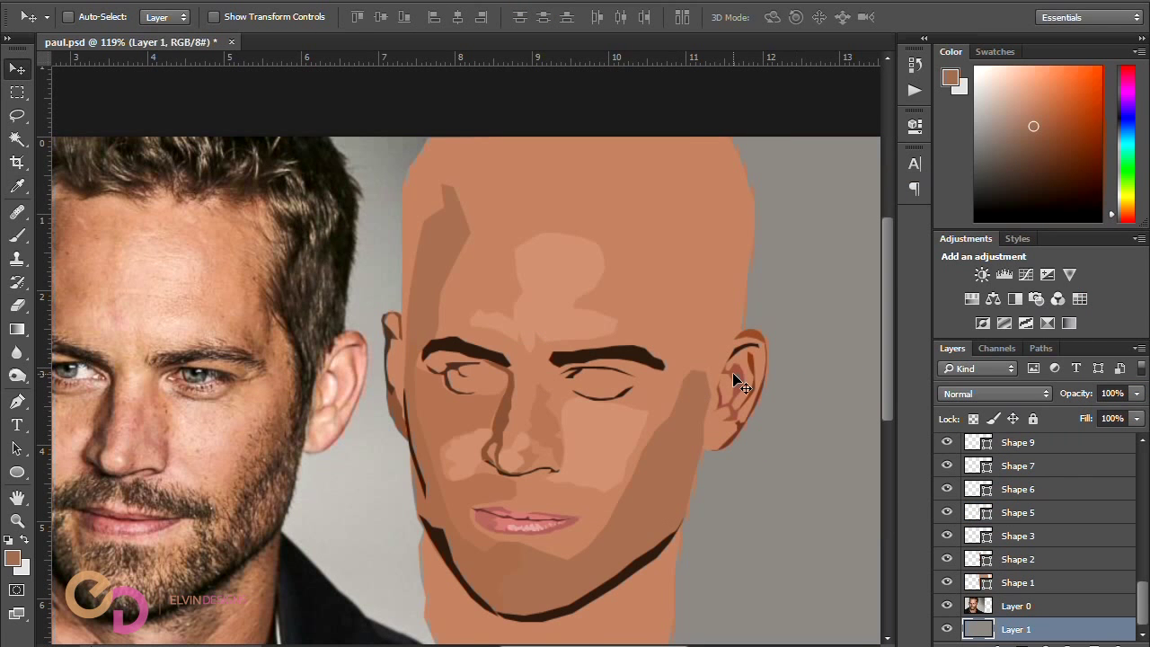
Step: Trace the small curved light area beside the opening of the photo's right ear as a new shape
{"action": "scroll", "coordinate": [341, 375], "scroll_direction": "up", "scroll_amount": 3}
{"action": "left_click", "coordinate": [16, 402]}
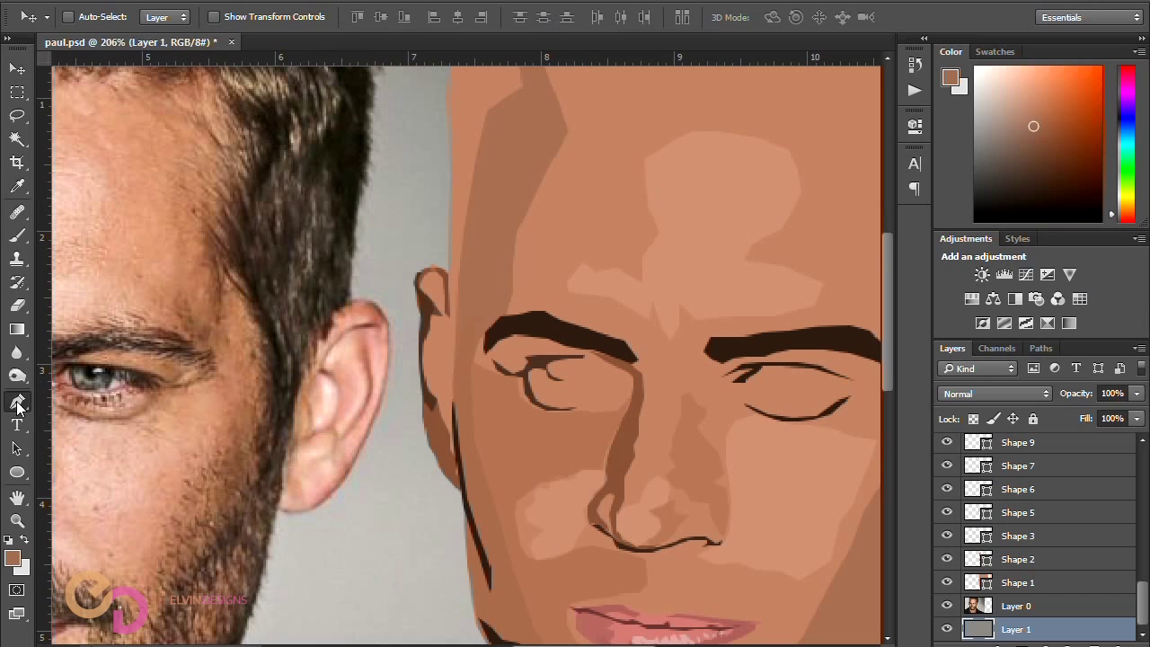
{"action": "left_click", "coordinate": [320, 372]}
{"action": "left_click", "coordinate": [315, 385]}
{"action": "left_click", "coordinate": [320, 397]}
{"action": "left_click", "coordinate": [322, 410]}
{"action": "left_click", "coordinate": [312, 428]}
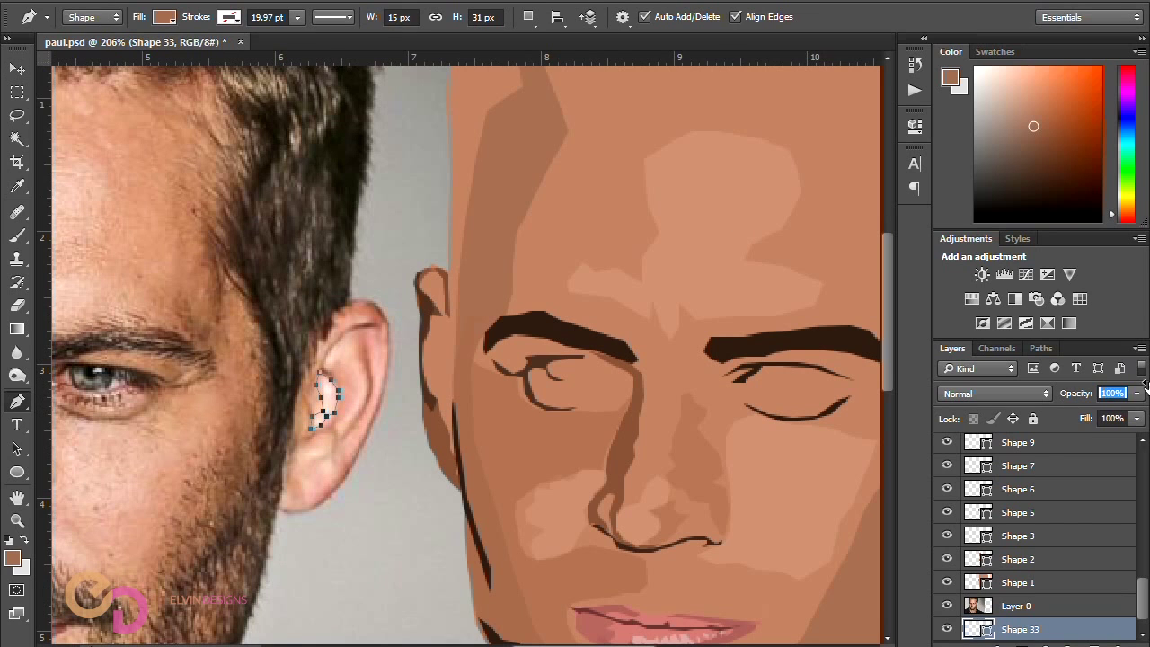
Step: Move the curved inner ear shape off the photo's ear and bring its layer to the top of the layer stack
{"action": "key", "text": "v"}
{"action": "left_click_drag", "start_coordinate": [325, 414], "coordinate": [401, 415]}
{"action": "double_click", "coordinate": [979, 629]}
{"action": "left_click", "coordinate": [1040, 249]}
{"action": "left_click_drag", "start_coordinate": [1033, 629], "coordinate": [1026, 387]}
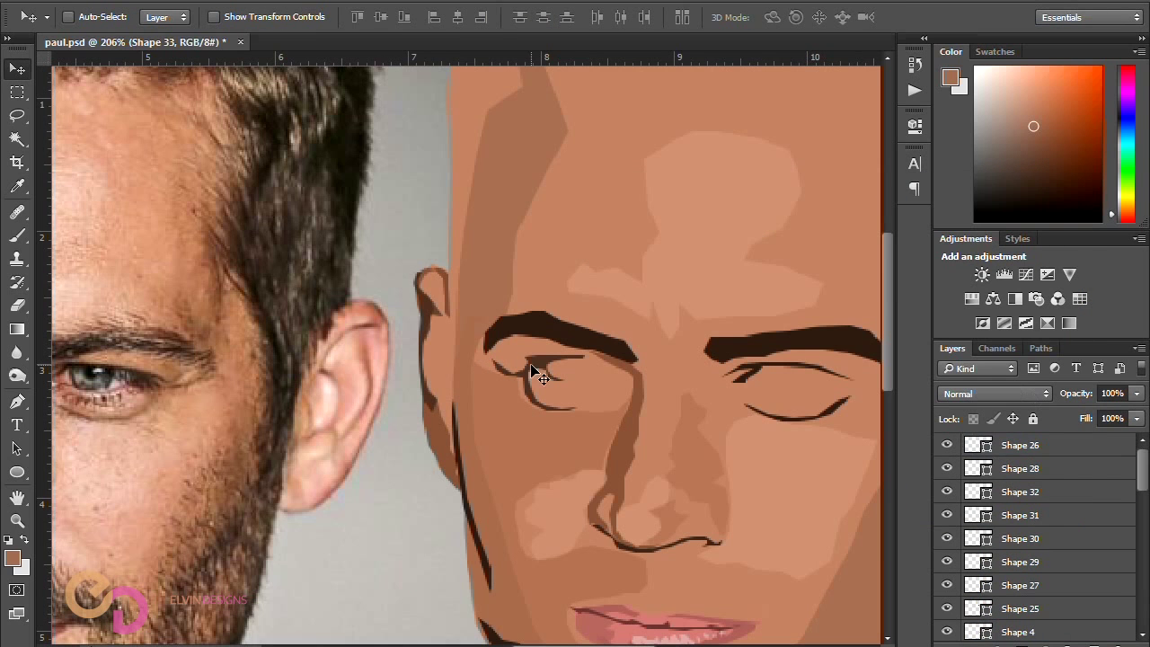
{"action": "left_click_drag", "start_coordinate": [1142, 476], "coordinate": [1143, 629]}
{"action": "left_click_drag", "start_coordinate": [1053, 609], "coordinate": [1043, 442]}
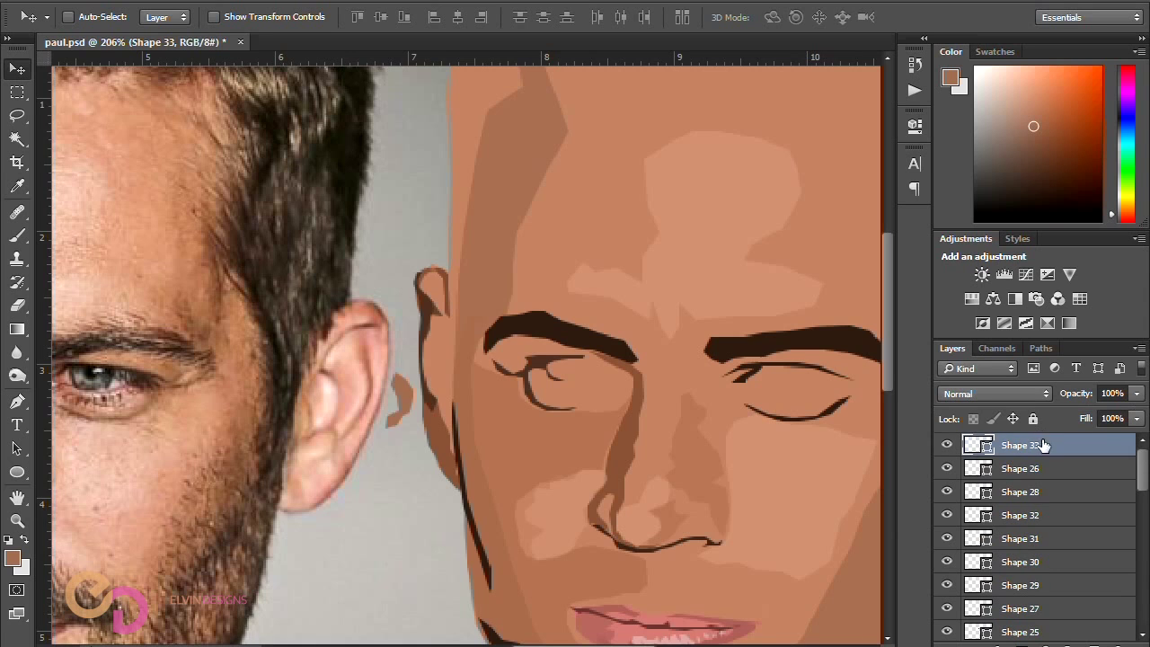
Step: Move the curved inner ear shape onto the front part of the vector's right ear
{"action": "scroll", "coordinate": [494, 432], "scroll_direction": "down", "scroll_amount": 3}
{"action": "scroll", "coordinate": [493, 437], "scroll_direction": "down", "scroll_amount": 1}
{"action": "left_click_drag", "start_coordinate": [492, 437], "coordinate": [791, 420]}
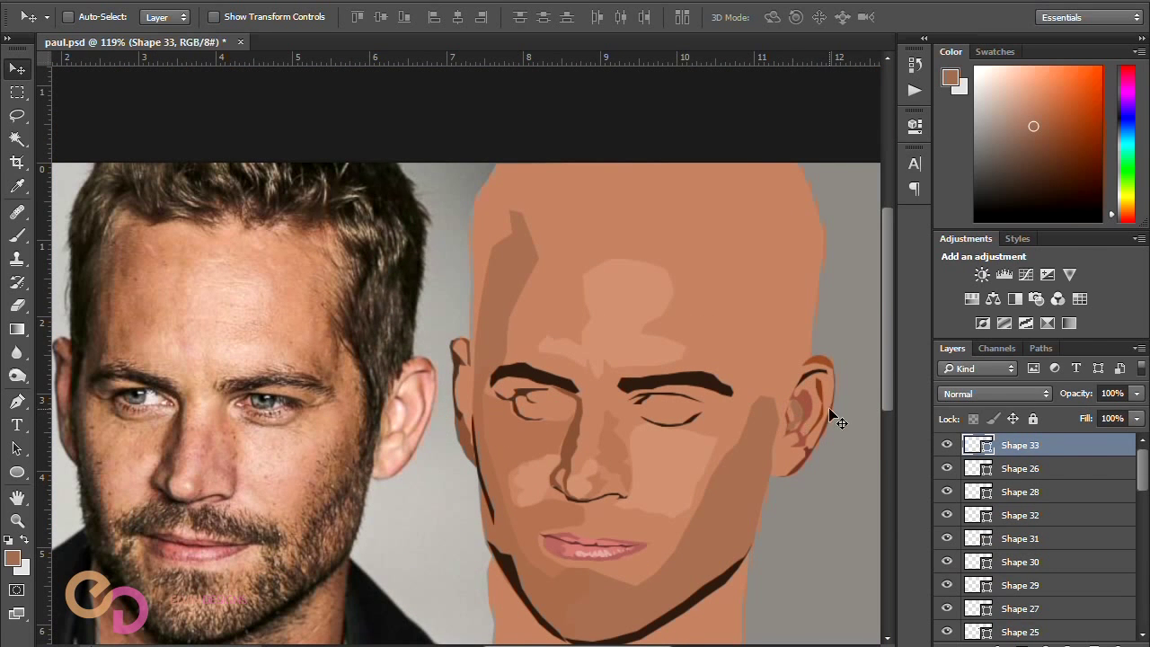
Step: Turn the curved inner ear shape into a highlight with a pale pink fill and 30% opacity
{"action": "double_click", "coordinate": [979, 445]}
{"action": "left_click", "coordinate": [1034, 216]}
{"action": "left_click_drag", "start_coordinate": [1076, 394], "coordinate": [1016, 398]}
Step: Trace the light inner fold of the photo's right ear as an additional path in the pale pink highlight shape
{"action": "key", "text": "p"}
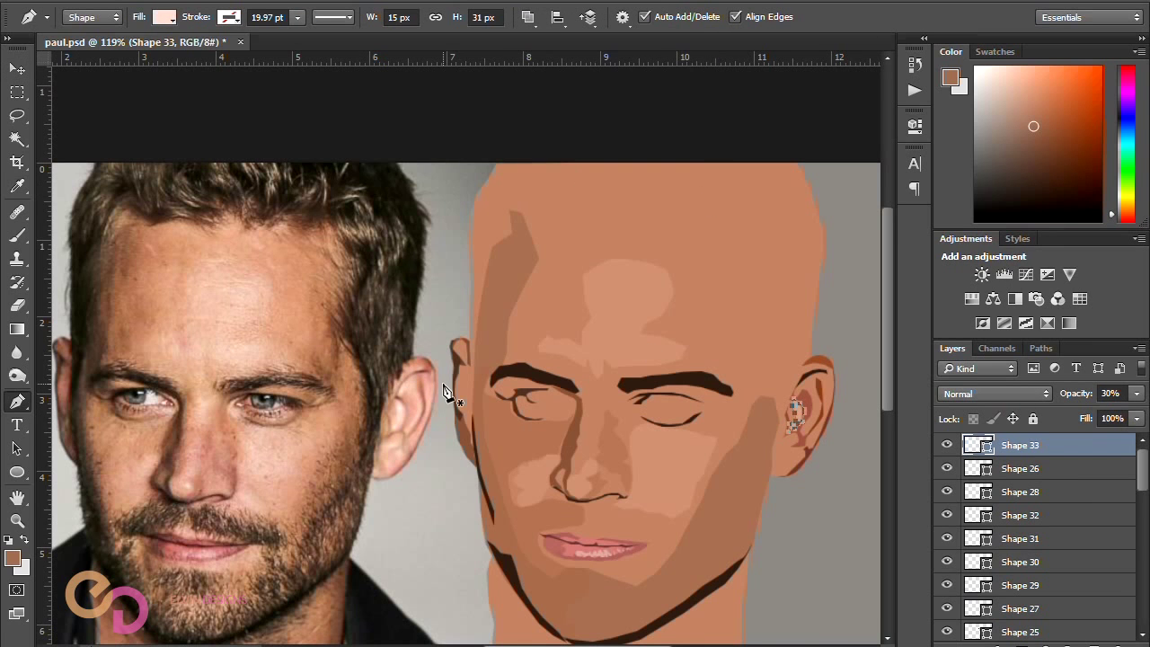
{"action": "scroll", "coordinate": [433, 404], "scroll_direction": "up", "scroll_amount": 3}
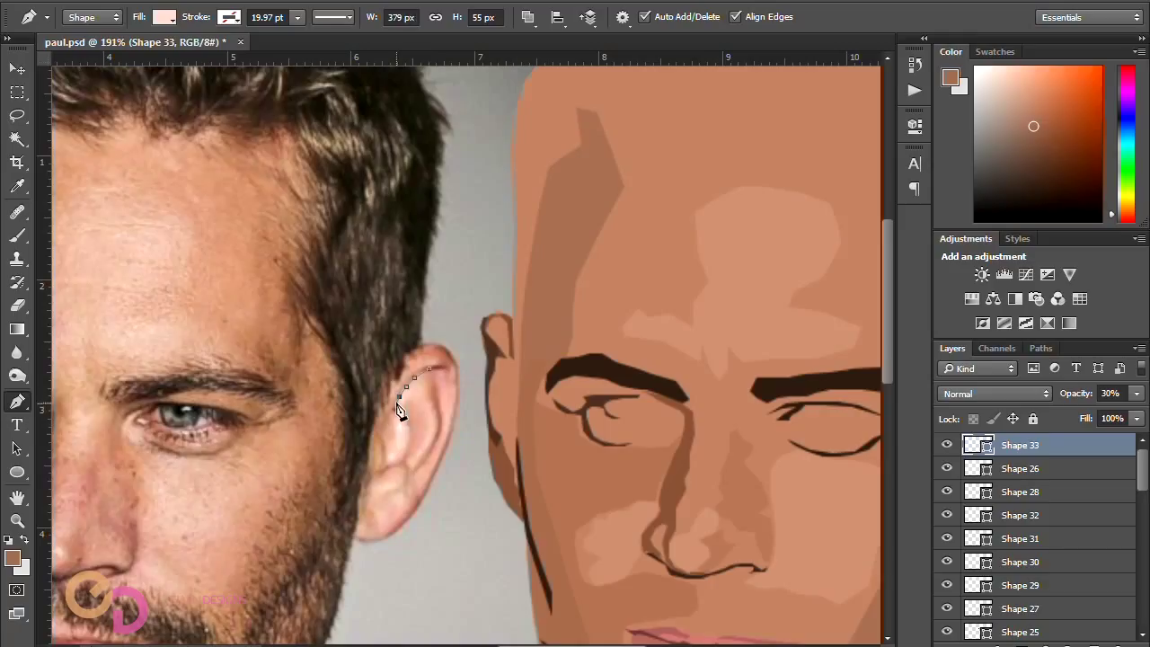
{"action": "left_click", "coordinate": [421, 406]}
{"action": "left_click", "coordinate": [427, 425]}
{"action": "left_click", "coordinate": [409, 463]}
{"action": "left_click", "coordinate": [433, 440]}
Step: Trace the highlight along the outer rim of the photo's right ear, from the upper edge to just above the earlobe
{"action": "left_click", "coordinate": [435, 371]}
{"action": "left_click", "coordinate": [447, 368]}
{"action": "left_click", "coordinate": [449, 382]}
{"action": "left_click", "coordinate": [454, 364]}
{"action": "left_click", "coordinate": [454, 402]}
{"action": "left_click", "coordinate": [451, 418]}
{"action": "left_click", "coordinate": [437, 461]}
{"action": "left_click", "coordinate": [429, 478]}
{"action": "left_click", "coordinate": [418, 498]}
{"action": "left_click", "coordinate": [414, 486]}
{"action": "left_click", "coordinate": [414, 473]}
{"action": "left_click_drag", "start_coordinate": [437, 447], "coordinate": [441, 437]}
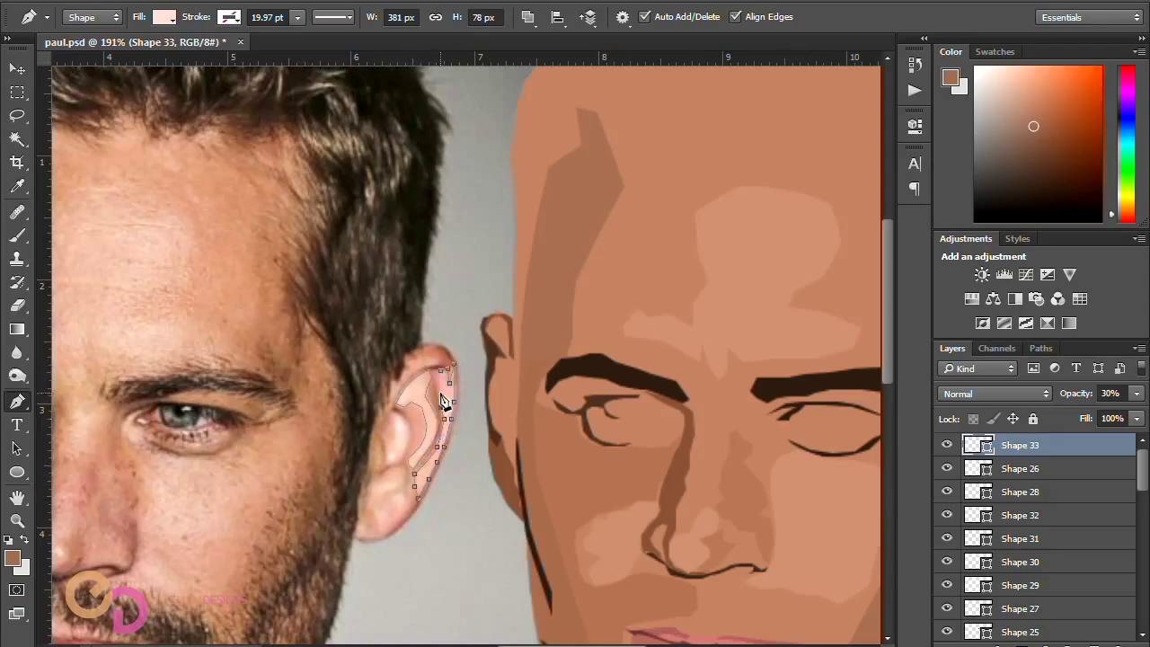
Step: Trace the earlobe highlight of the photo's right ear as another path in the pale pink highlight shape
{"action": "left_click", "coordinate": [377, 477]}
{"action": "left_click", "coordinate": [389, 471]}
{"action": "left_click", "coordinate": [400, 468]}
{"action": "left_click", "coordinate": [401, 494]}
{"action": "left_click", "coordinate": [391, 528]}
{"action": "key", "text": "ctrl+0"}
{"action": "key", "text": "v"}
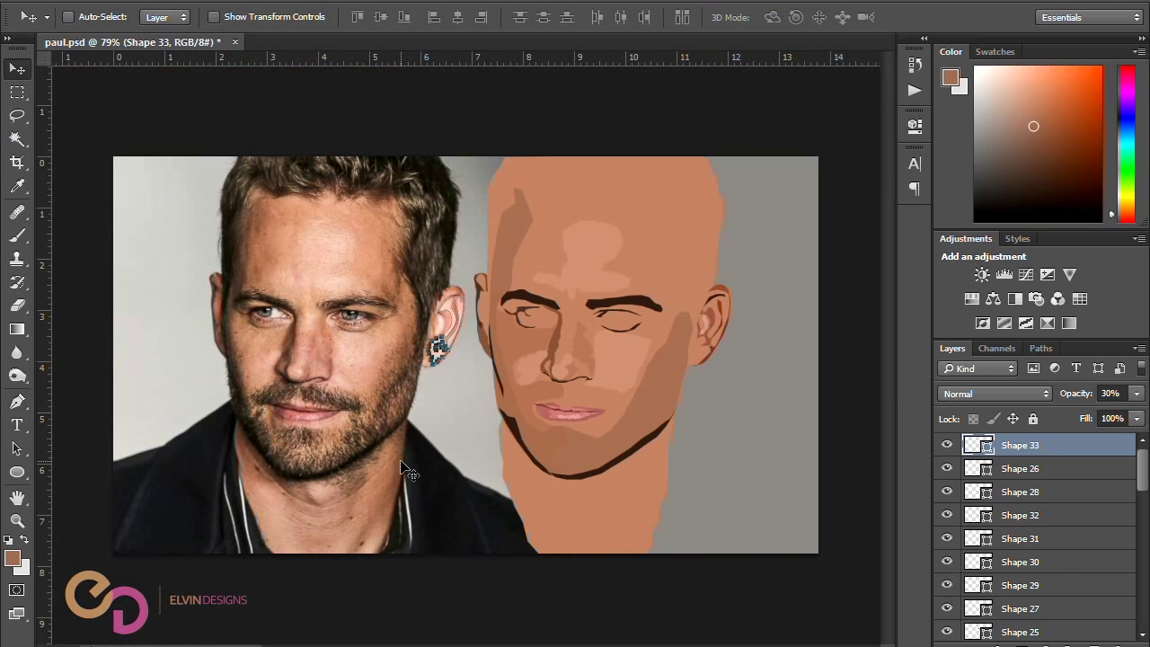
Step: Move the pale pink ear highlight from the photo onto the illustrated face's ear and lower its opacity to 17%
{"action": "left_click", "coordinate": [16, 449]}
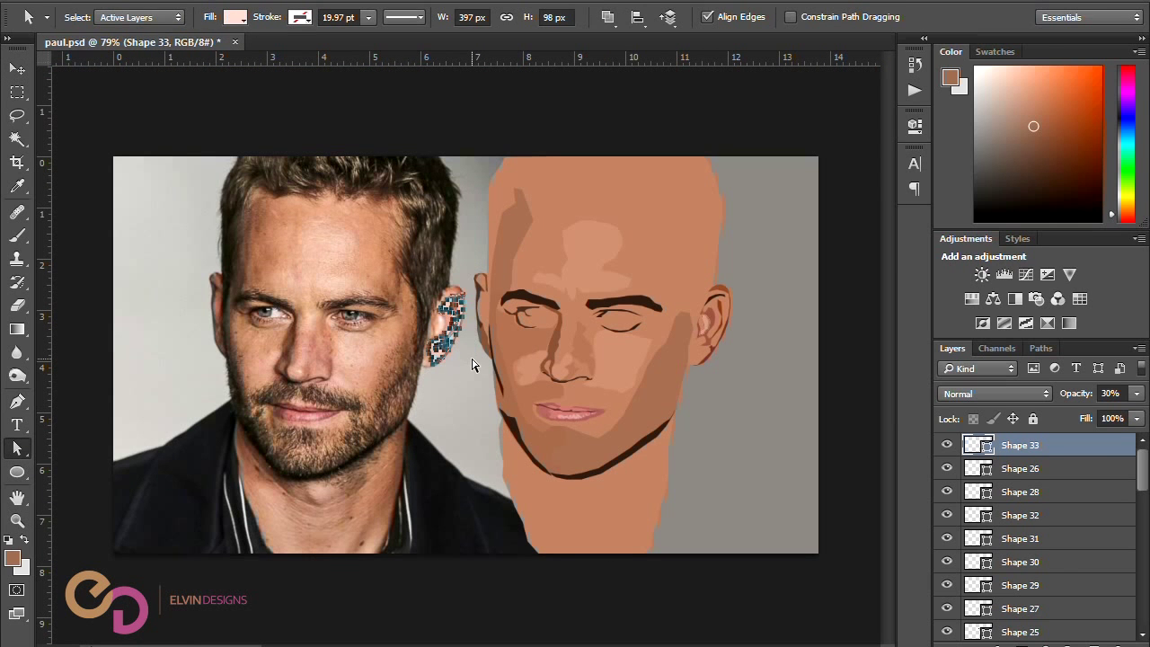
{"action": "scroll", "coordinate": [470, 364], "scroll_direction": "up", "scroll_amount": 3}
{"action": "scroll", "coordinate": [470, 364], "scroll_direction": "right", "scroll_amount": 2}
{"action": "left_click_drag", "start_coordinate": [326, 310], "coordinate": [757, 310]}
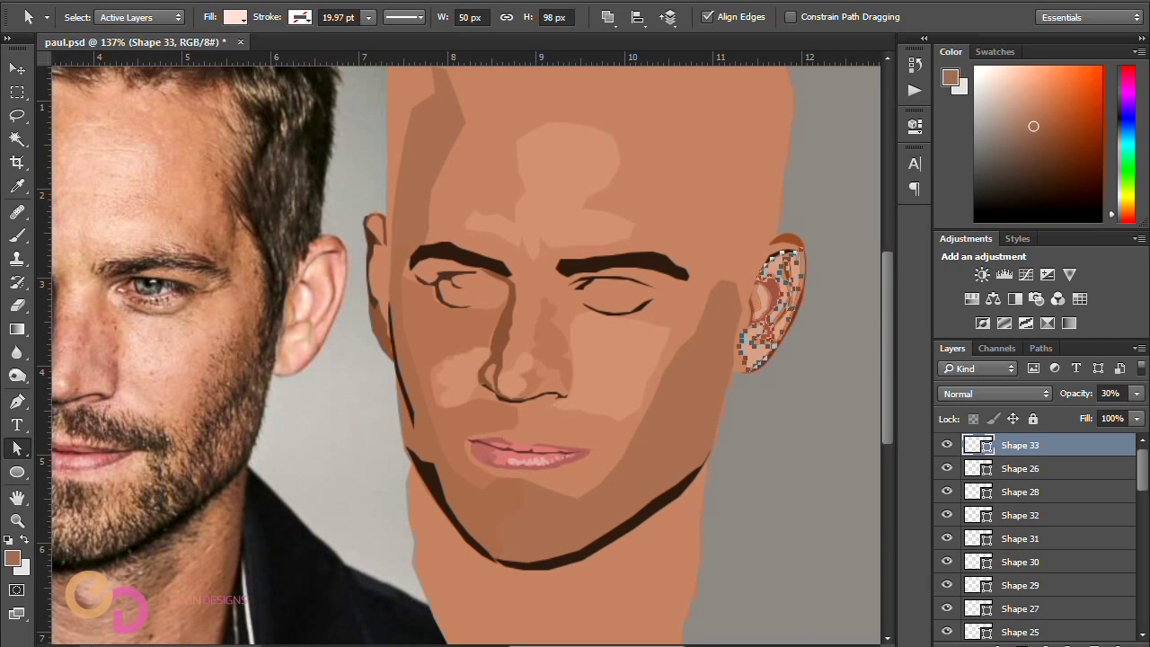
{"action": "left_click_drag", "start_coordinate": [1078, 395], "coordinate": [1065, 396]}
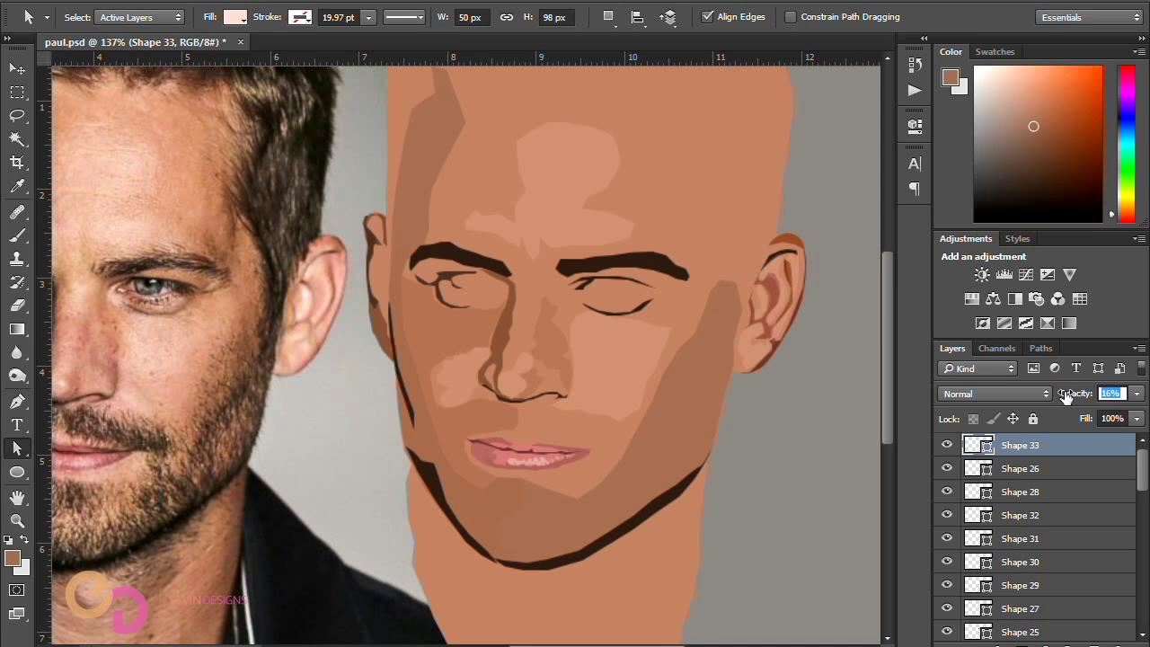
Step: Set the inner ear shading shape's opacity to 79% and select the ear's Shape 28 layer
{"action": "key", "text": "v"}
{"action": "left_click", "coordinate": [780, 297], "text": "ctrl"}
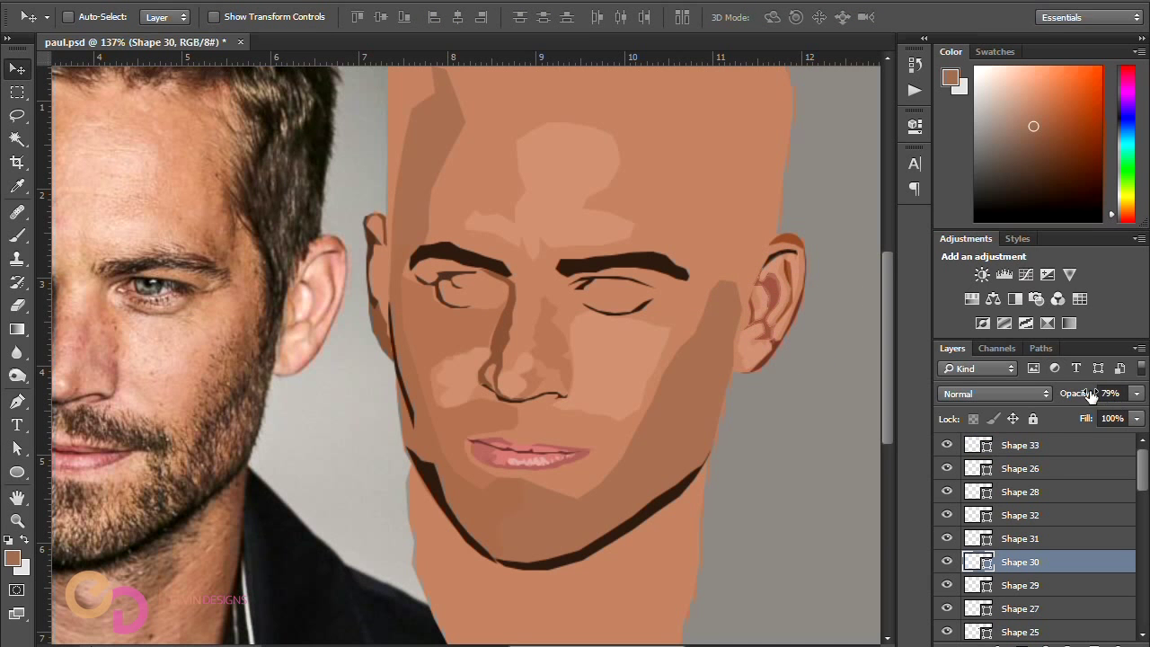
{"action": "left_click", "coordinate": [827, 390], "text": "ctrl"}
{"action": "key", "text": "ctrl+0"}
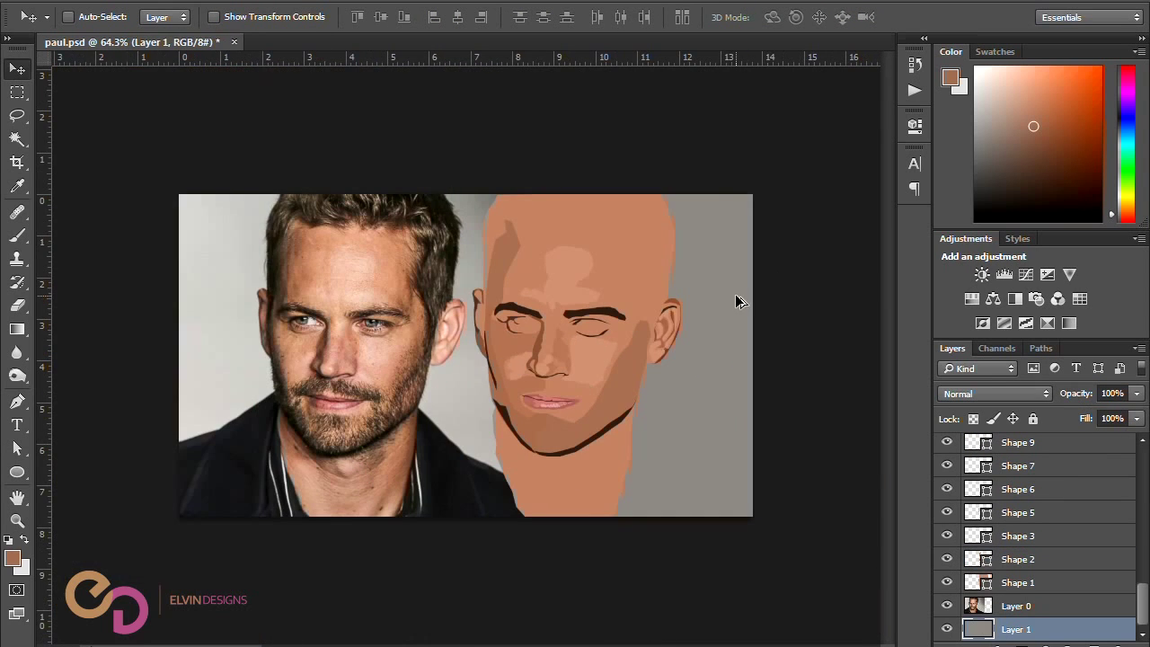
{"action": "scroll", "coordinate": [686, 329], "scroll_direction": "up", "scroll_amount": 4}
{"action": "scroll", "coordinate": [798, 290], "scroll_direction": "down", "scroll_amount": 1}
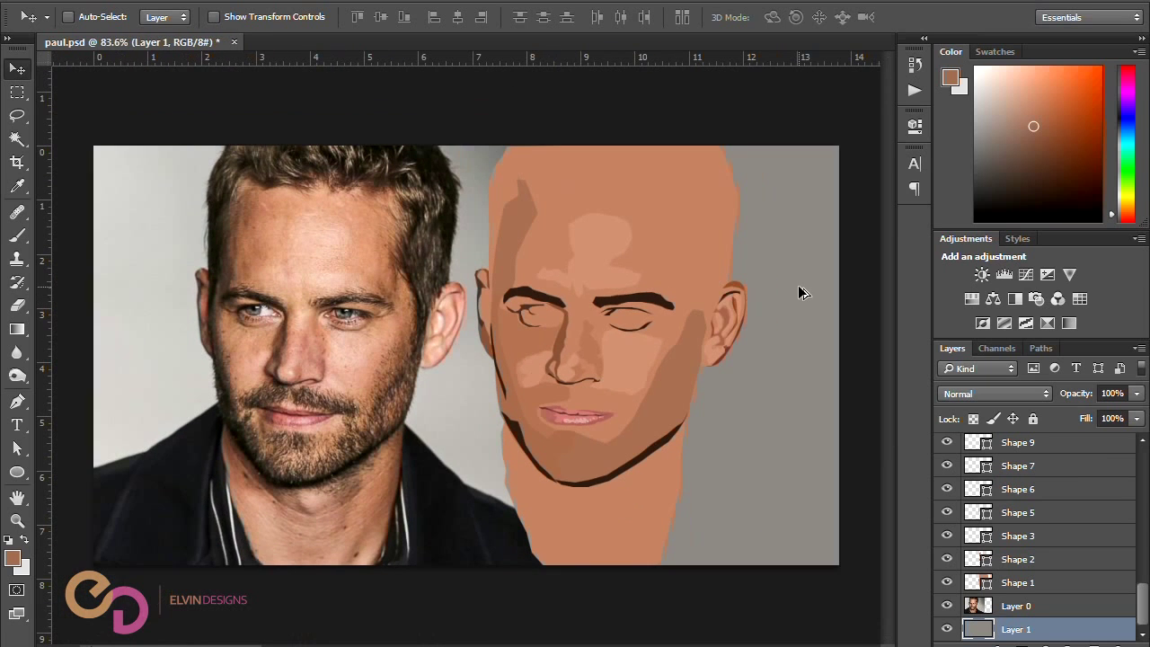
{"action": "left_click", "coordinate": [737, 296], "text": "ctrl"}
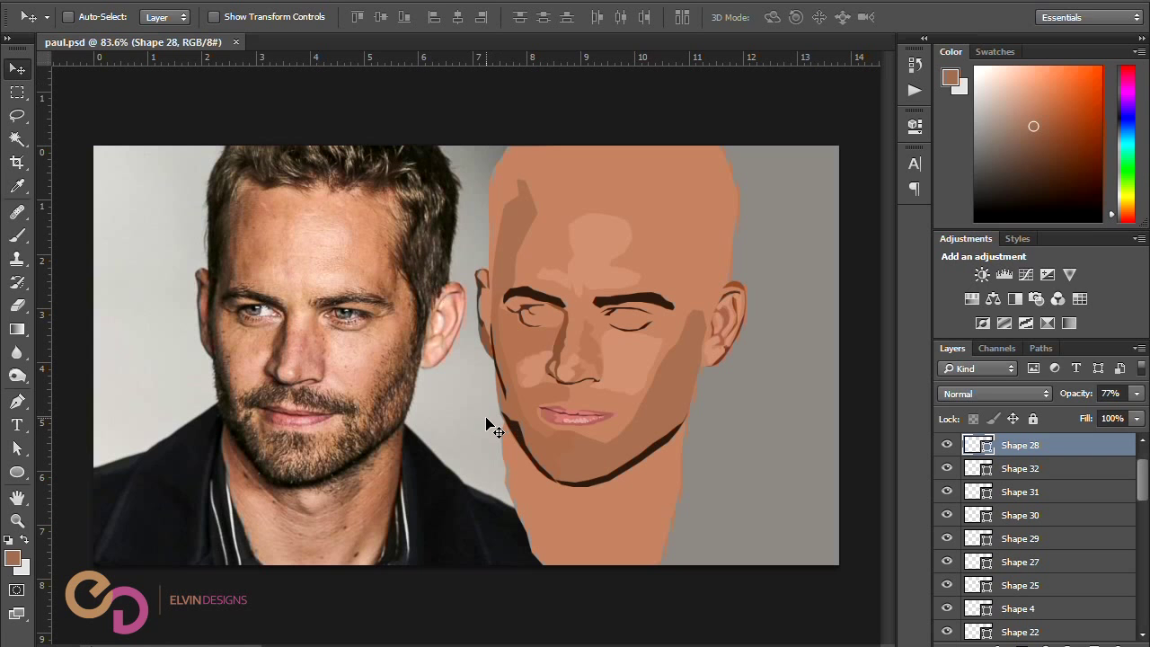
Step: Trace the opening of the photo's left eye with the Pen tool as a closed shape about 48 by 15 px
{"action": "scroll", "coordinate": [279, 311], "scroll_direction": "up", "scroll_amount": 3}
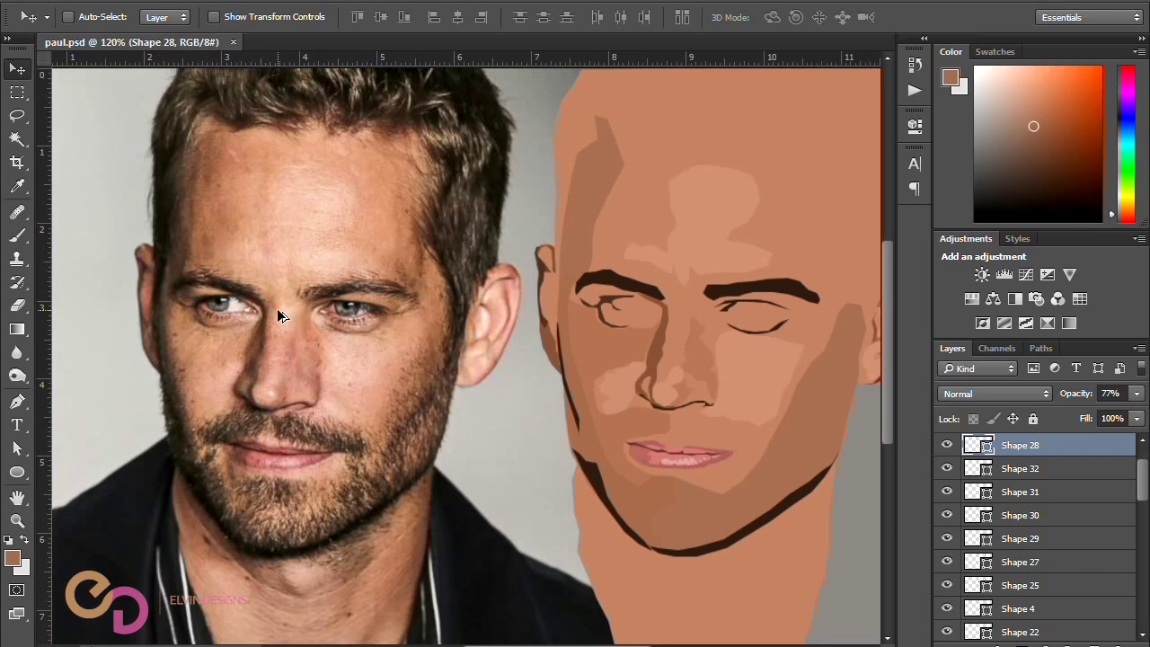
{"action": "scroll", "coordinate": [277, 308], "scroll_direction": "up", "scroll_amount": 3}
{"action": "left_click_drag", "start_coordinate": [285, 316], "coordinate": [436, 418]}
{"action": "left_click", "coordinate": [17, 406]}
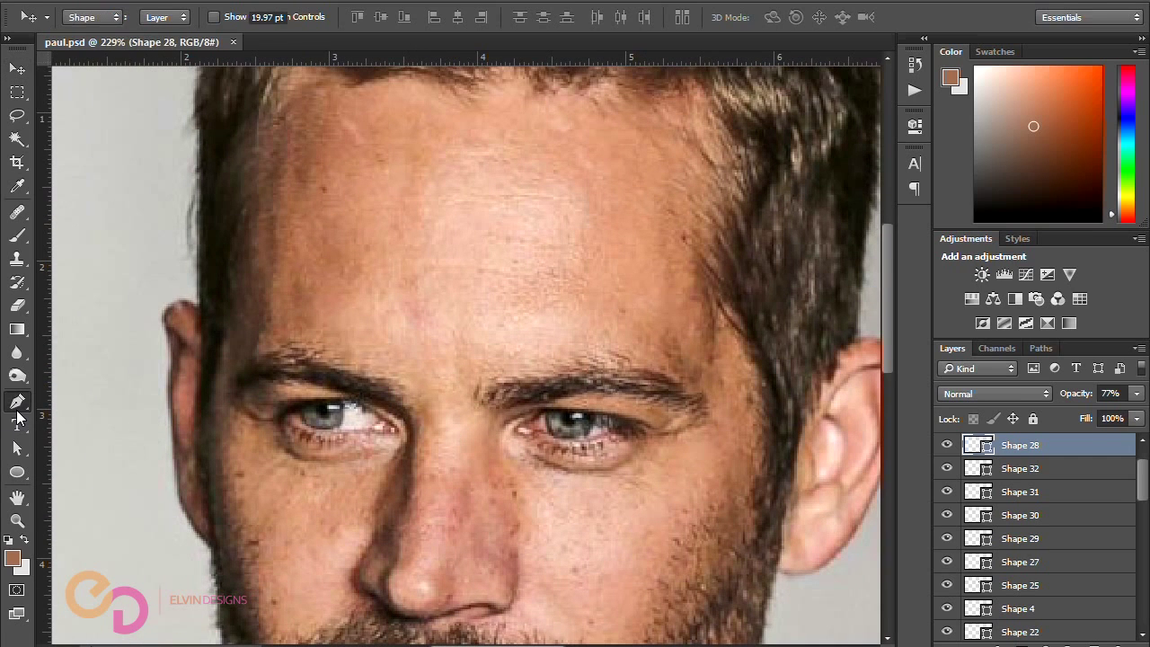
{"action": "left_click", "coordinate": [397, 429]}
{"action": "left_click", "coordinate": [383, 420]}
{"action": "left_click", "coordinate": [369, 413]}
{"action": "left_click", "coordinate": [352, 398]}
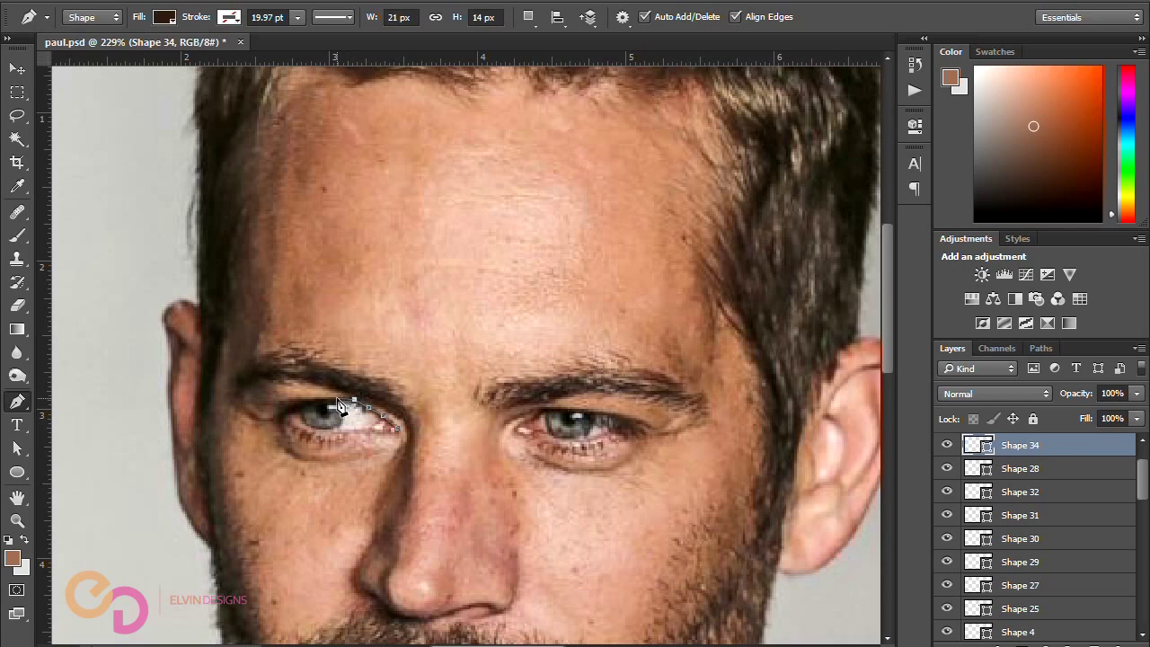
{"action": "left_click", "coordinate": [333, 400]}
{"action": "left_click", "coordinate": [306, 399]}
{"action": "left_click", "coordinate": [298, 405]}
{"action": "left_click", "coordinate": [304, 428]}
{"action": "left_click", "coordinate": [316, 429]}
{"action": "left_click", "coordinate": [337, 430]}
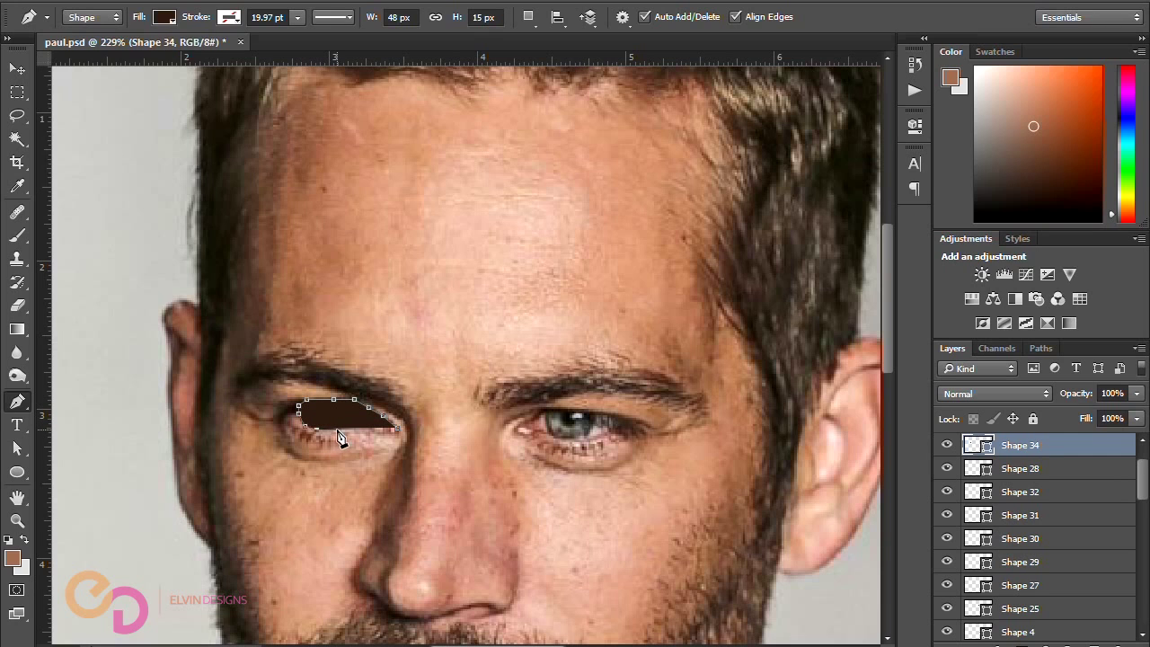
{"action": "left_click", "coordinate": [361, 429]}
{"action": "left_click", "coordinate": [395, 428]}
Step: Set the path operation to Combine Shapes and trace the opening of the photo's right eye into the same shape layer
{"action": "left_click", "coordinate": [554, 19]}
{"action": "left_click", "coordinate": [539, 40]}
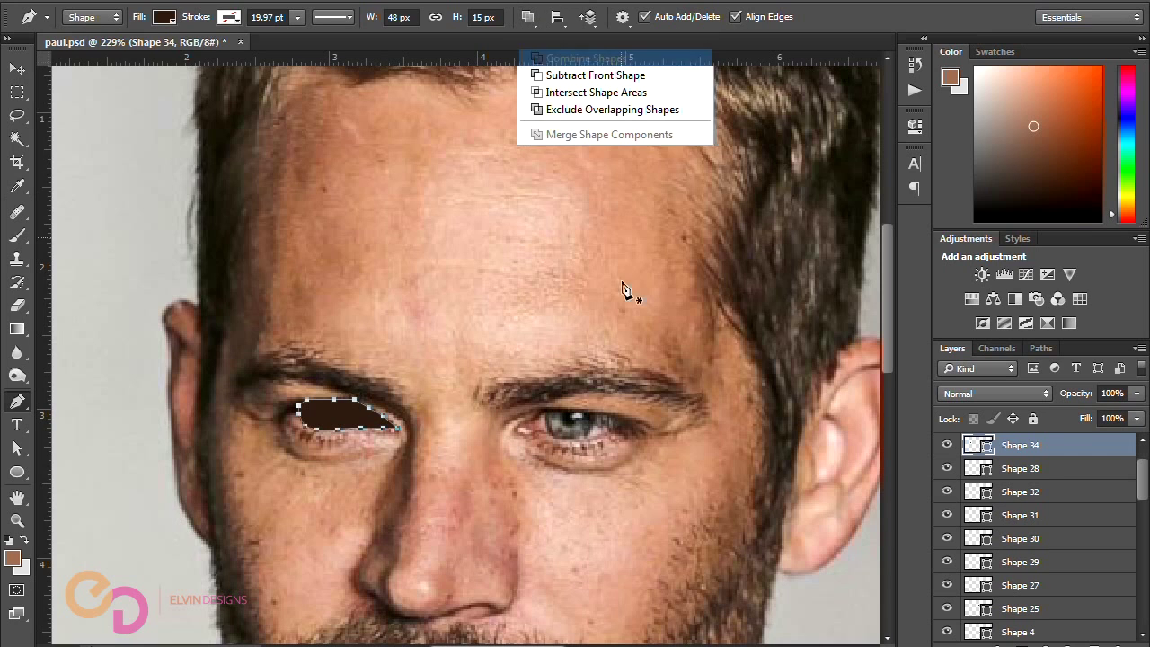
{"action": "left_click", "coordinate": [526, 426]}
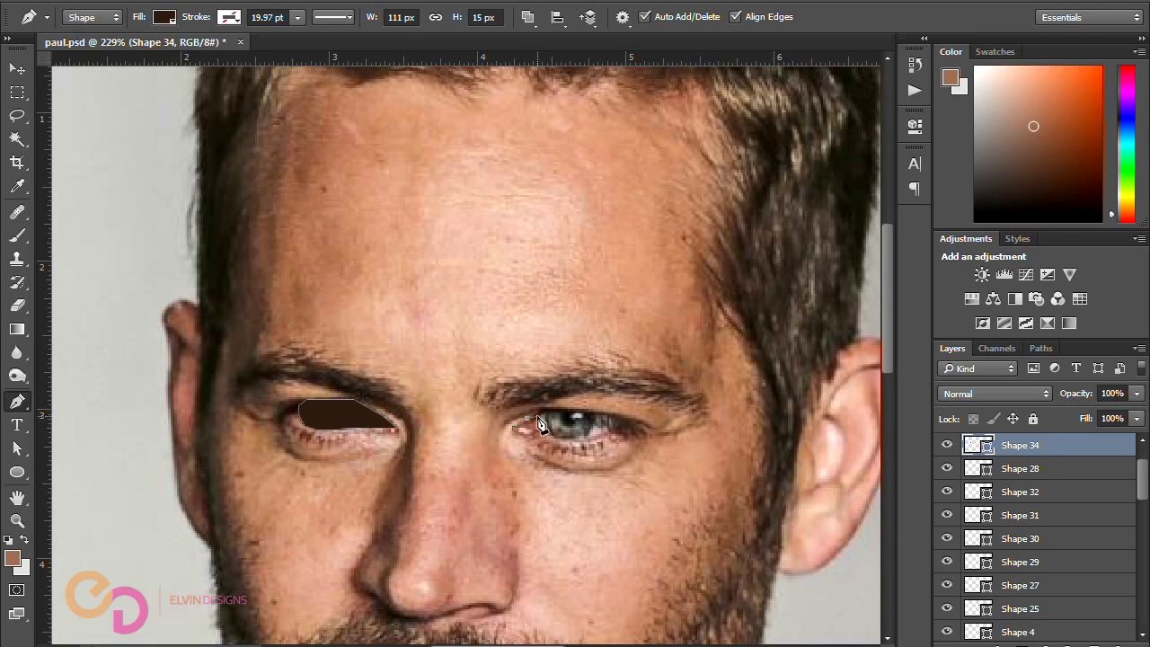
{"action": "left_click", "coordinate": [529, 419]}
{"action": "left_click", "coordinate": [539, 413]}
{"action": "left_click", "coordinate": [545, 409]}
{"action": "left_click", "coordinate": [564, 409]}
{"action": "left_click", "coordinate": [592, 413]}
{"action": "left_click", "coordinate": [613, 414]}
{"action": "left_click", "coordinate": [624, 424]}
{"action": "left_click", "coordinate": [586, 439]}
{"action": "left_click", "coordinate": [565, 440]}
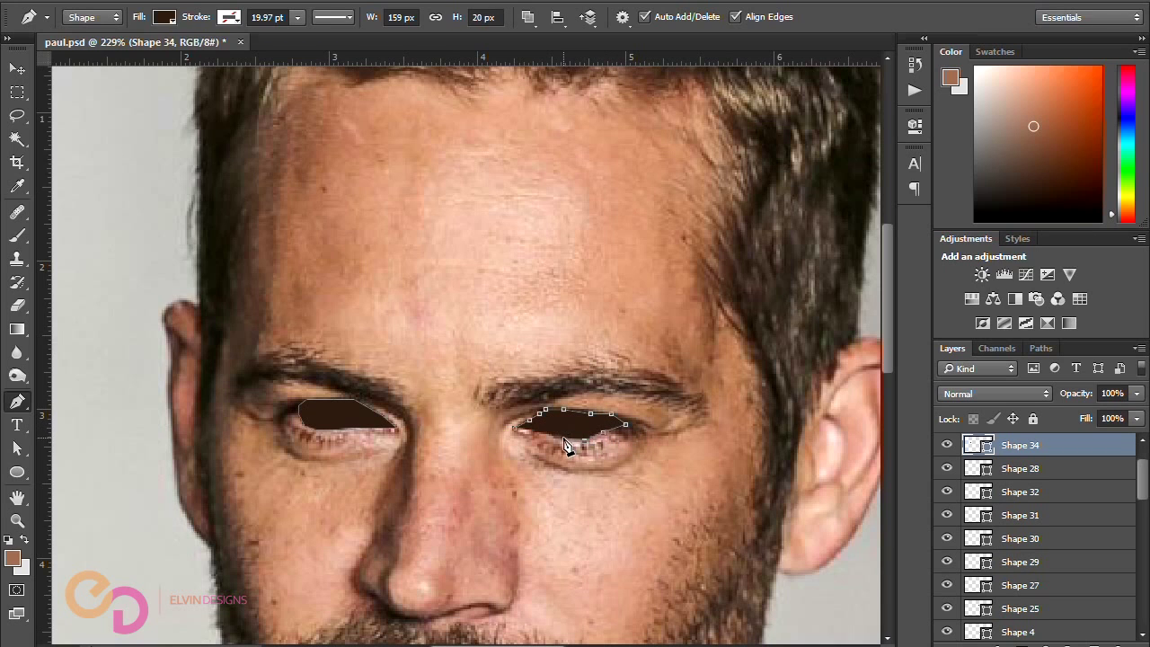
{"action": "left_click", "coordinate": [516, 430]}
Step: Move the two eye shapes from the photo onto the illustrated face, aligned with its eyelid lines
{"action": "scroll", "coordinate": [516, 427], "scroll_direction": "down", "scroll_amount": 1}
{"action": "scroll", "coordinate": [488, 404], "scroll_direction": "down", "scroll_amount": 3}
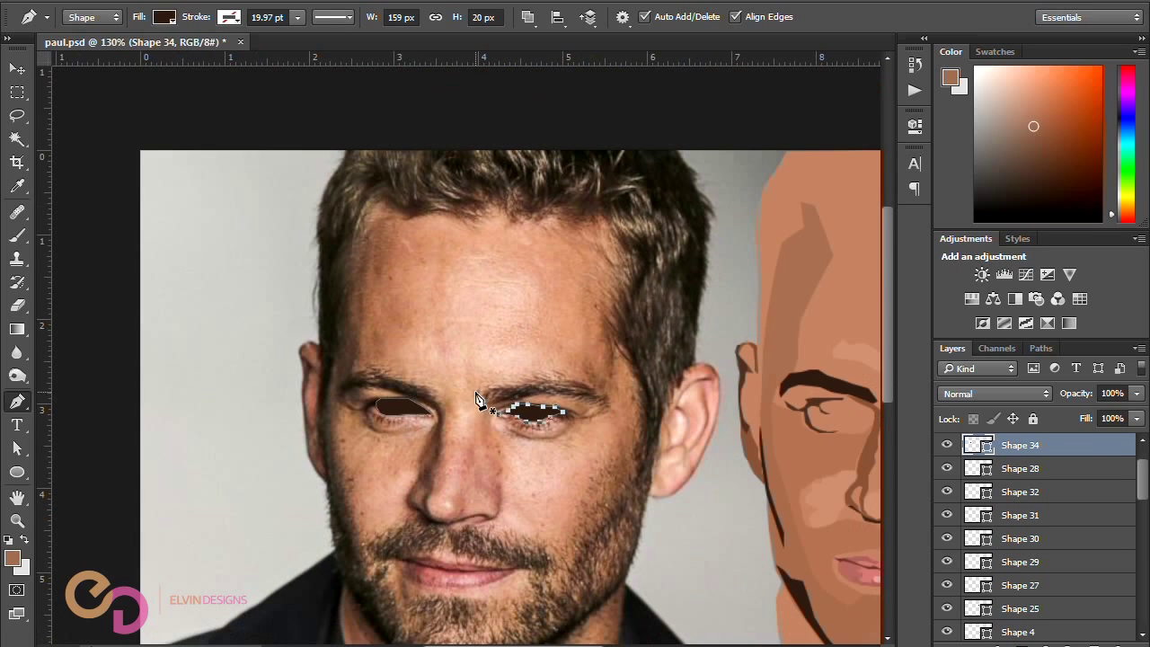
{"action": "key", "text": "v"}
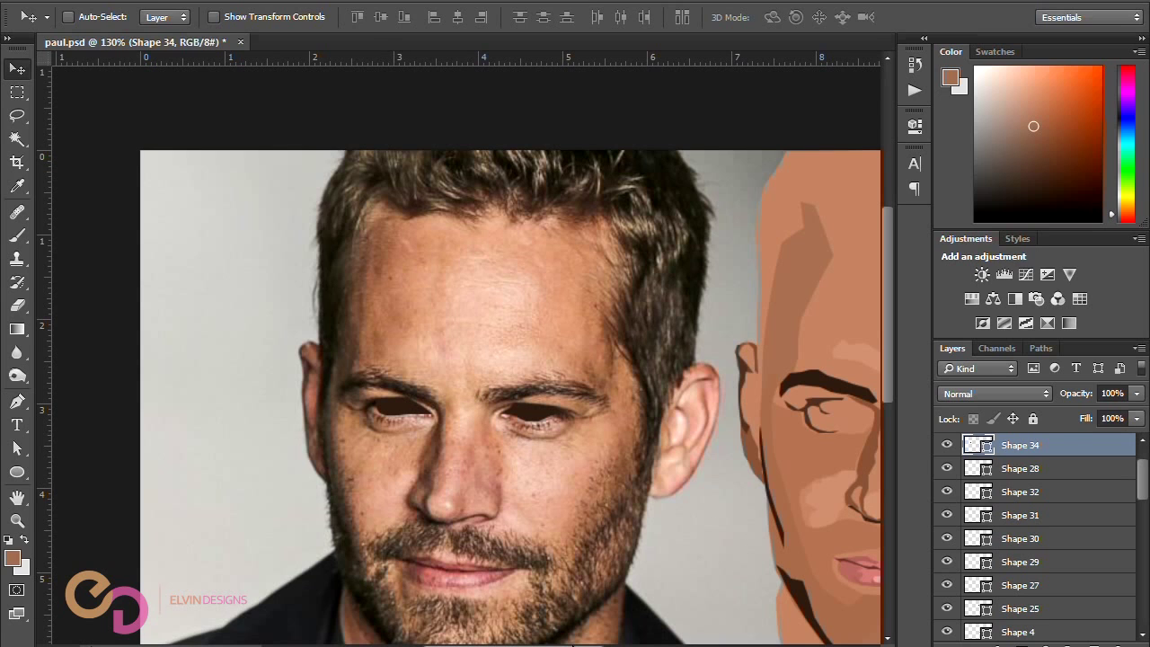
{"action": "left_click_drag", "start_coordinate": [541, 644], "coordinate": [571, 644]}
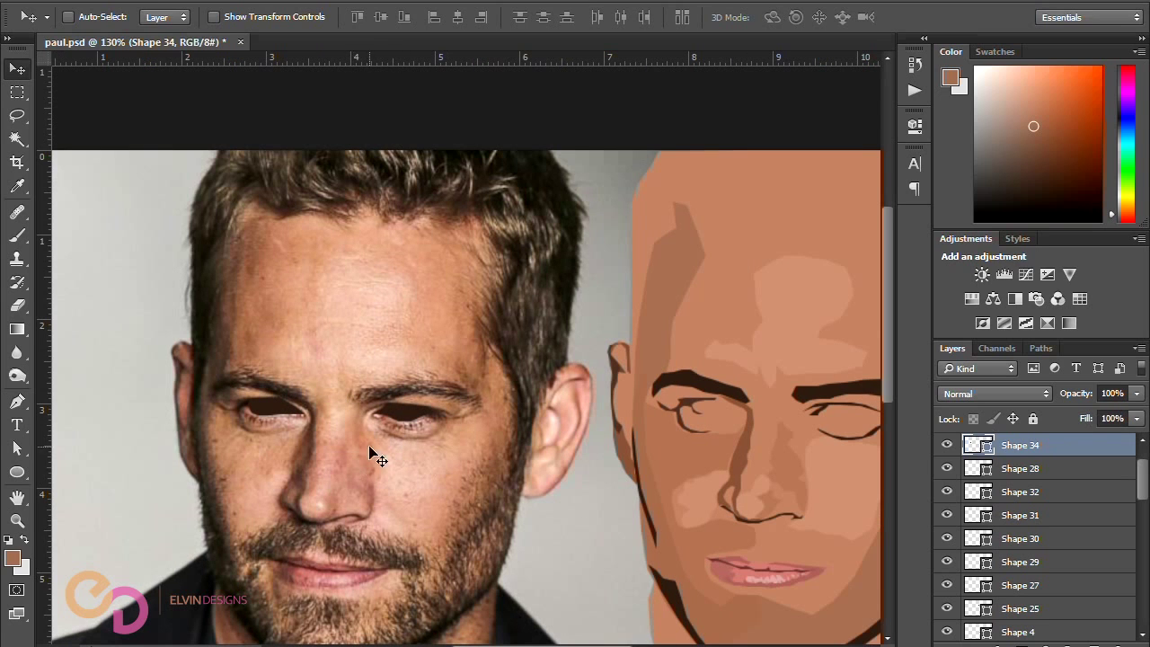
{"action": "left_click_drag", "start_coordinate": [411, 423], "coordinate": [846, 435]}
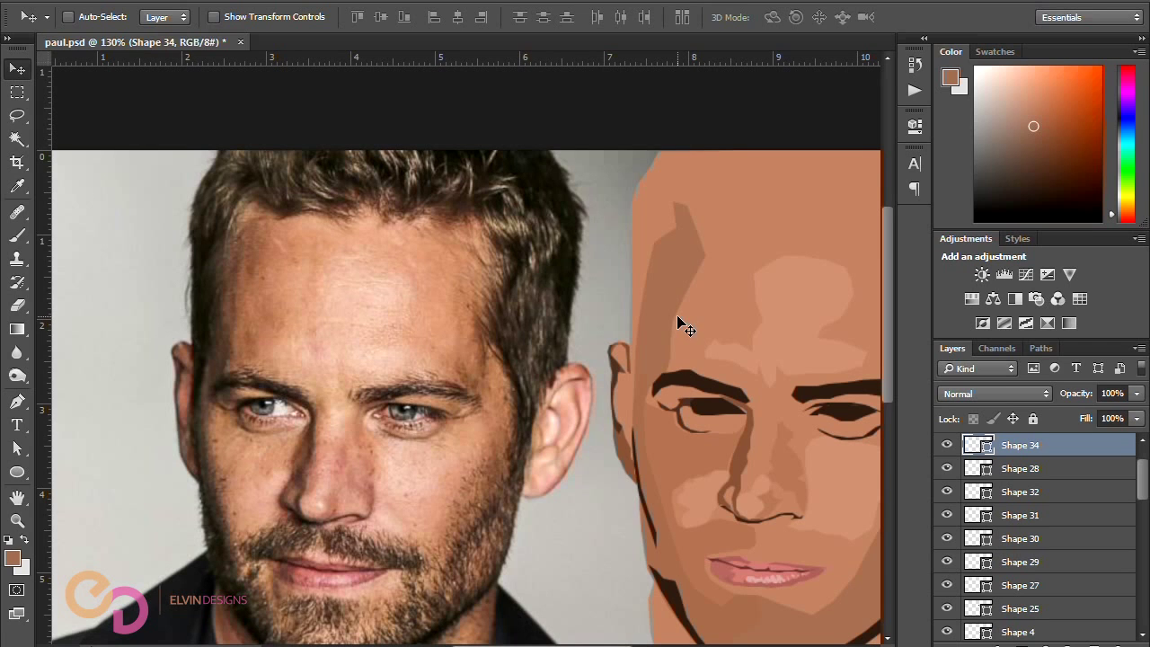
{"action": "scroll", "coordinate": [466, 395], "scroll_direction": "right", "scroll_amount": 5}
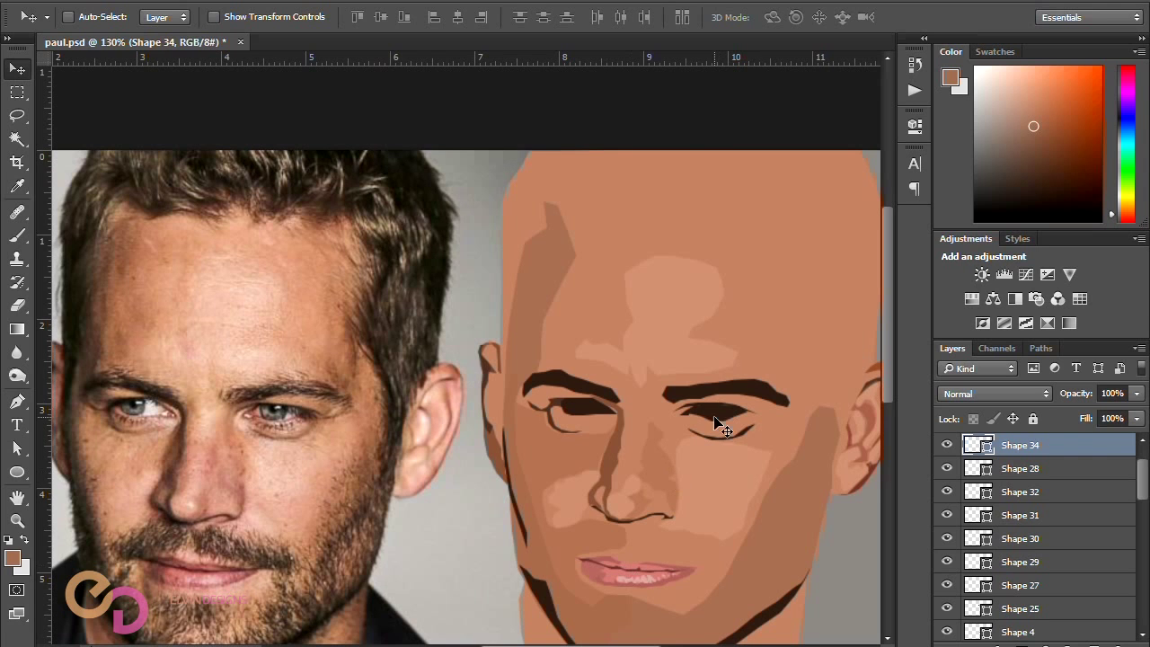
Step: Recolour the eye shapes to the pale greyish pink ccb6b1, starting from a sample of the photo's eye white
{"action": "scroll", "coordinate": [692, 395], "scroll_direction": "down", "scroll_amount": 2}
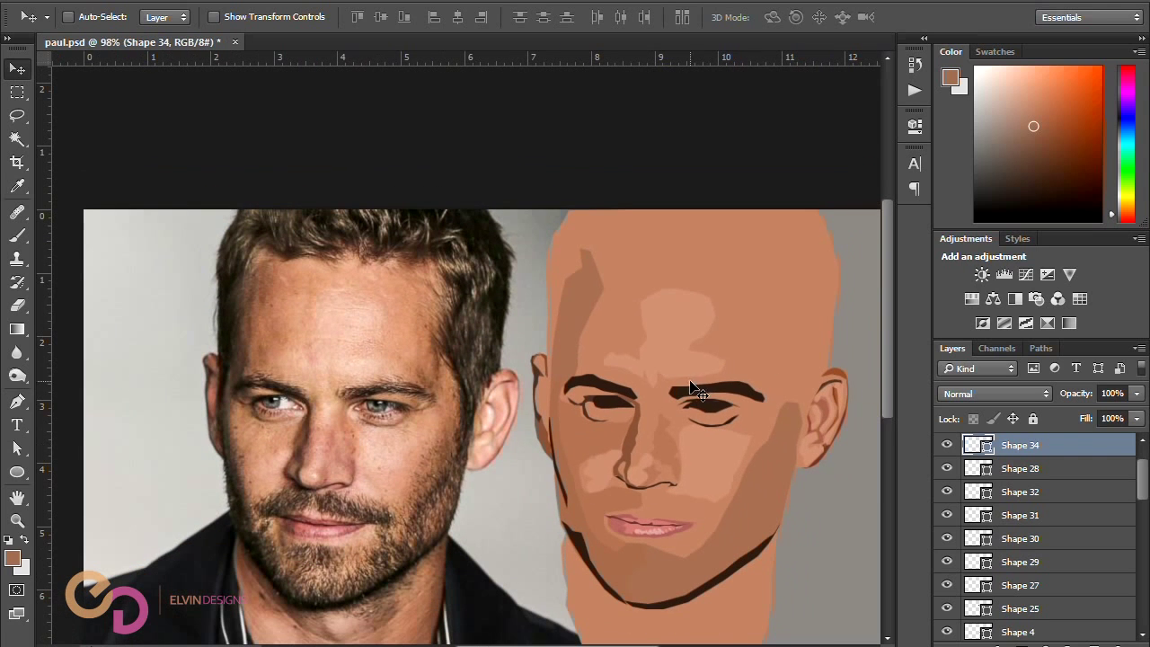
{"action": "double_click", "coordinate": [984, 446]}
{"action": "left_click", "coordinate": [290, 409]}
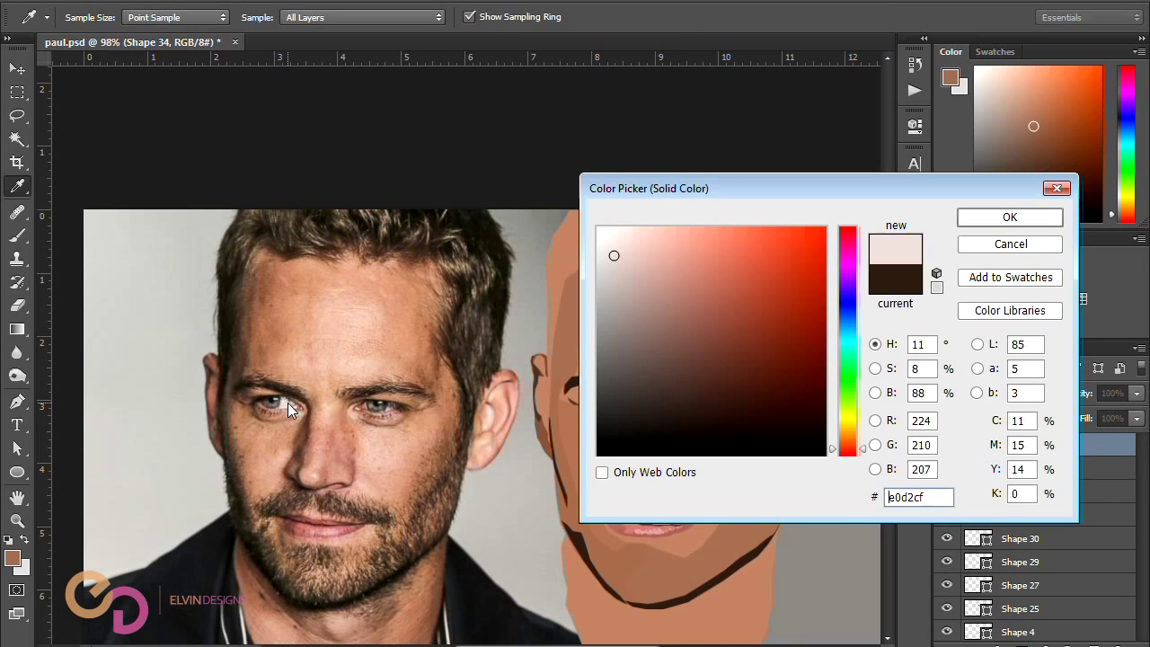
{"action": "left_click", "coordinate": [615, 264]}
{"action": "mouse_move", "coordinate": [766, 189]}
{"action": "left_mouse_down"}
{"action": "mouse_move", "coordinate": [934, 197]}
{"action": "mouse_move", "coordinate": [781, 234]}
{"action": "mouse_move", "coordinate": [163, 79]}
{"action": "mouse_move", "coordinate": [530, 11]}
{"action": "mouse_move", "coordinate": [332, 30]}
{"action": "left_mouse_up"}
{"action": "left_click_drag", "start_coordinate": [188, 101], "coordinate": [193, 112]}
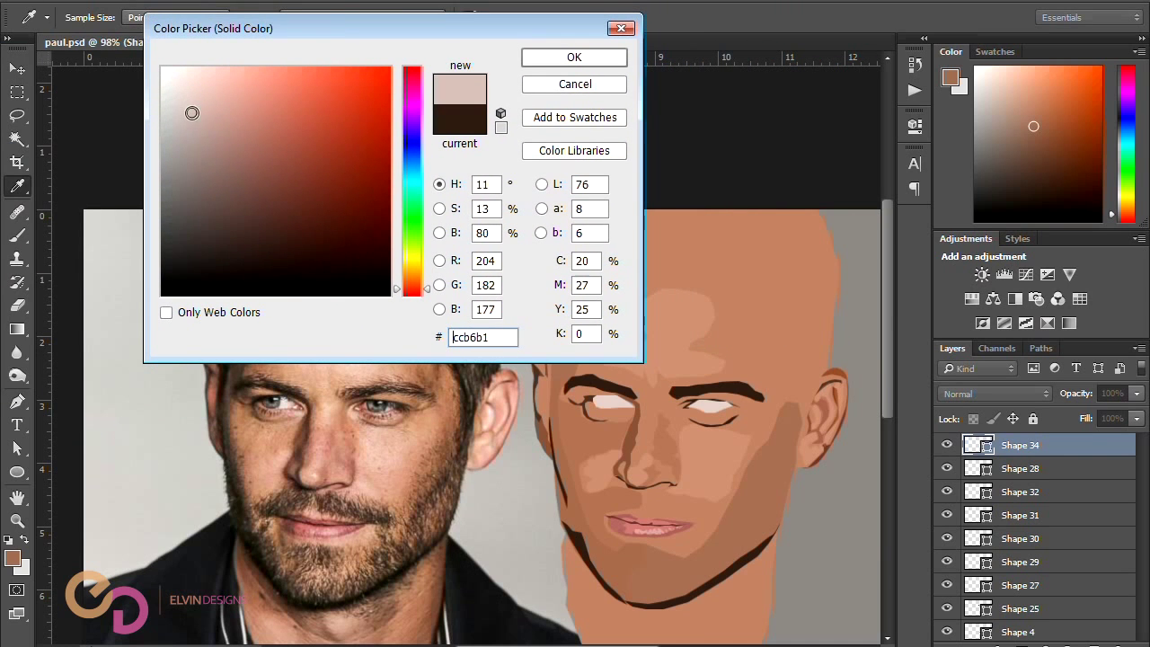
{"action": "left_click", "coordinate": [568, 59]}
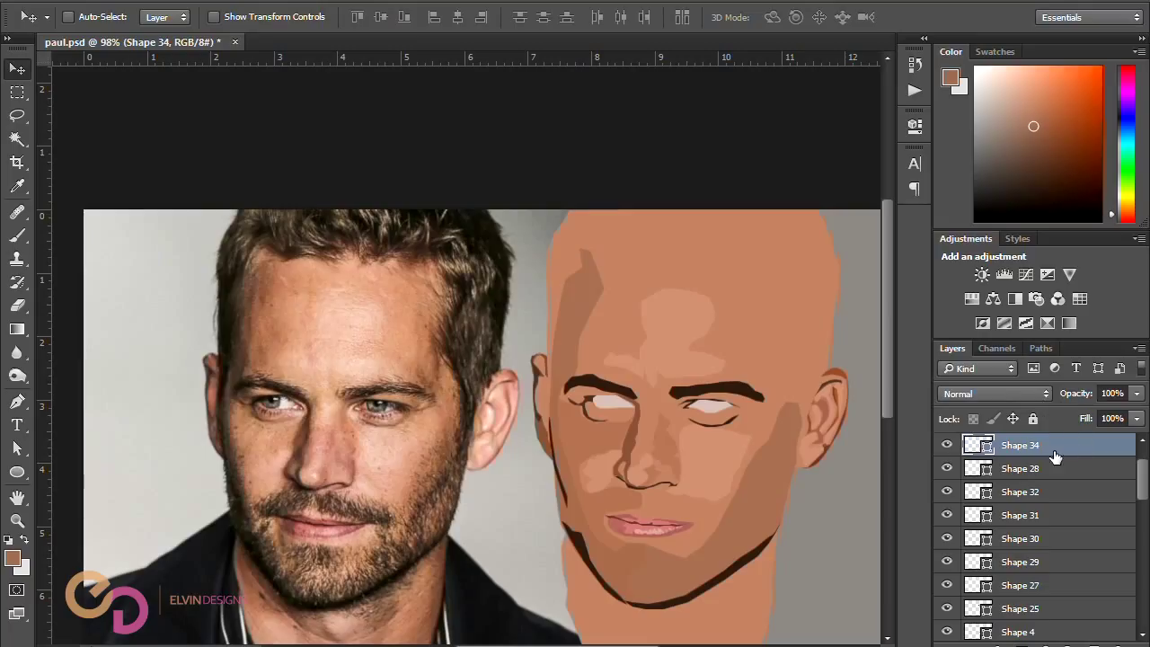
Step: Move the eye whites layer, Shape 34, down the layer stack to directly below Shape 15
{"action": "left_click_drag", "start_coordinate": [1053, 448], "coordinate": [1029, 589]}
{"action": "key", "text": "ctrl"}
{"action": "left_click", "coordinate": [587, 399], "text": "ctrl"}
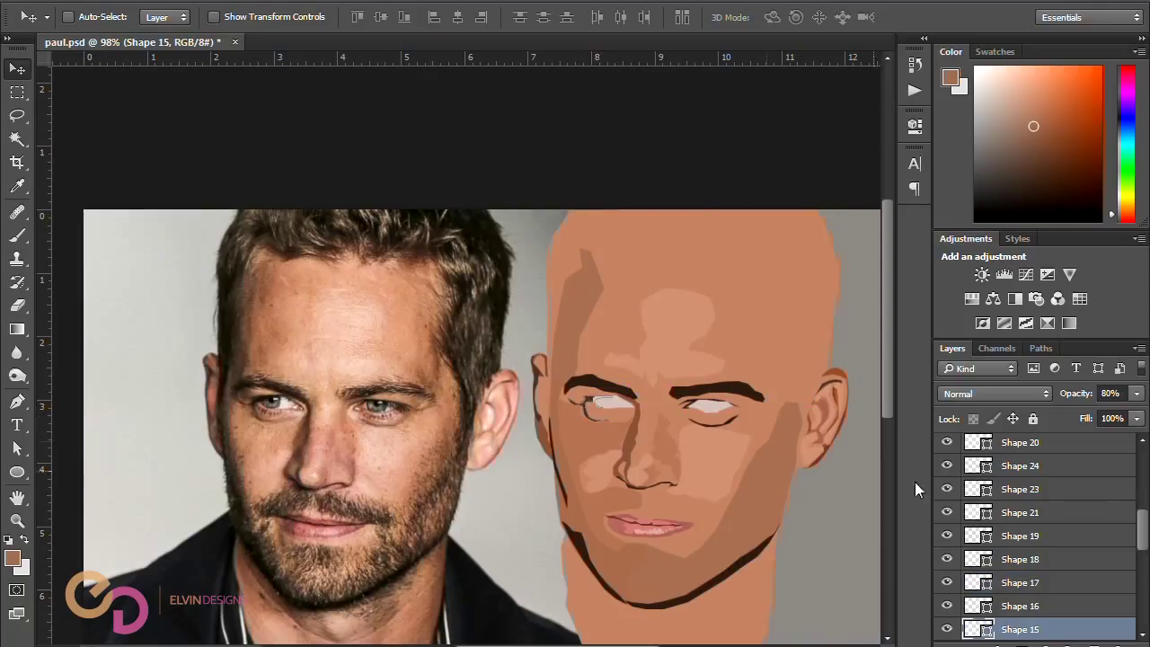
{"action": "left_click", "coordinate": [616, 409], "text": "ctrl"}
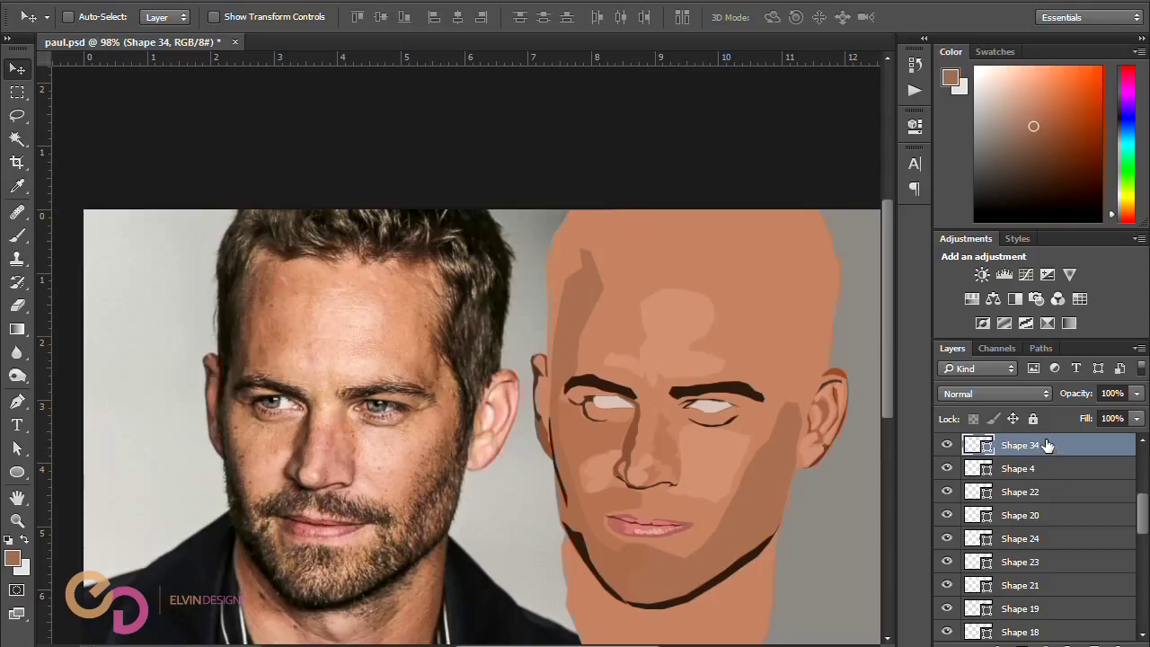
{"action": "scroll", "coordinate": [1046, 494], "scroll_direction": "down", "scroll_amount": 3}
{"action": "left_click_drag", "start_coordinate": [1034, 643], "coordinate": [1050, 588]}
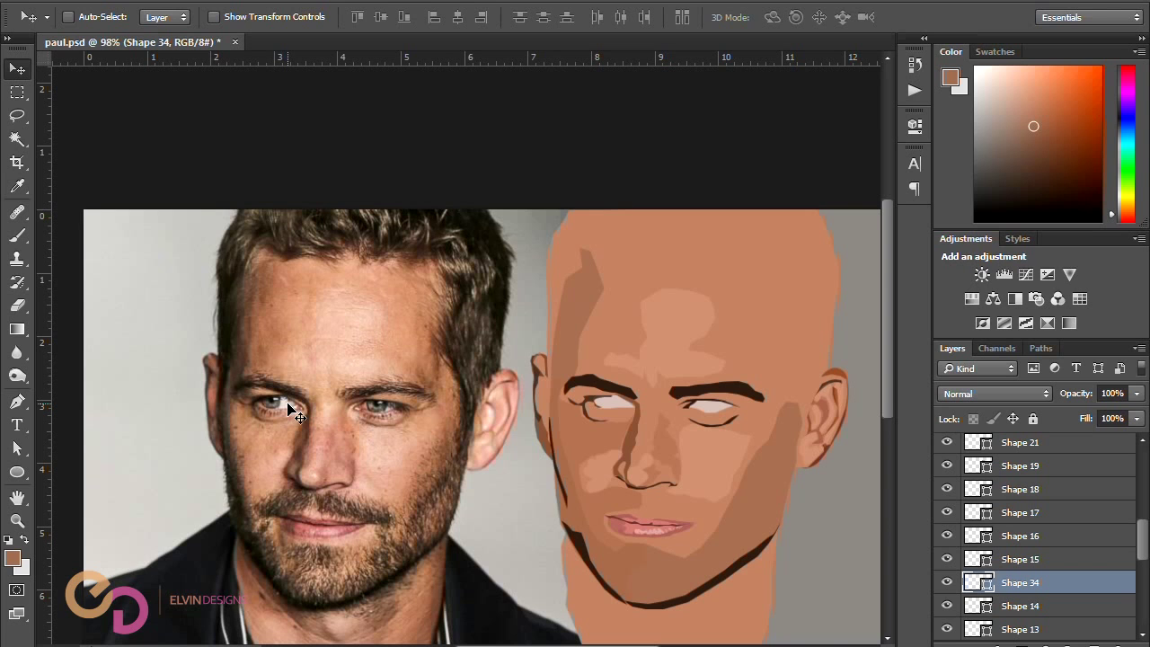
Step: Above Shape 33, trace the inner corner and lower lid folds of the photo's left eye as a shape about 47 by 32 px
{"action": "scroll", "coordinate": [296, 401], "scroll_direction": "up", "scroll_amount": 3}
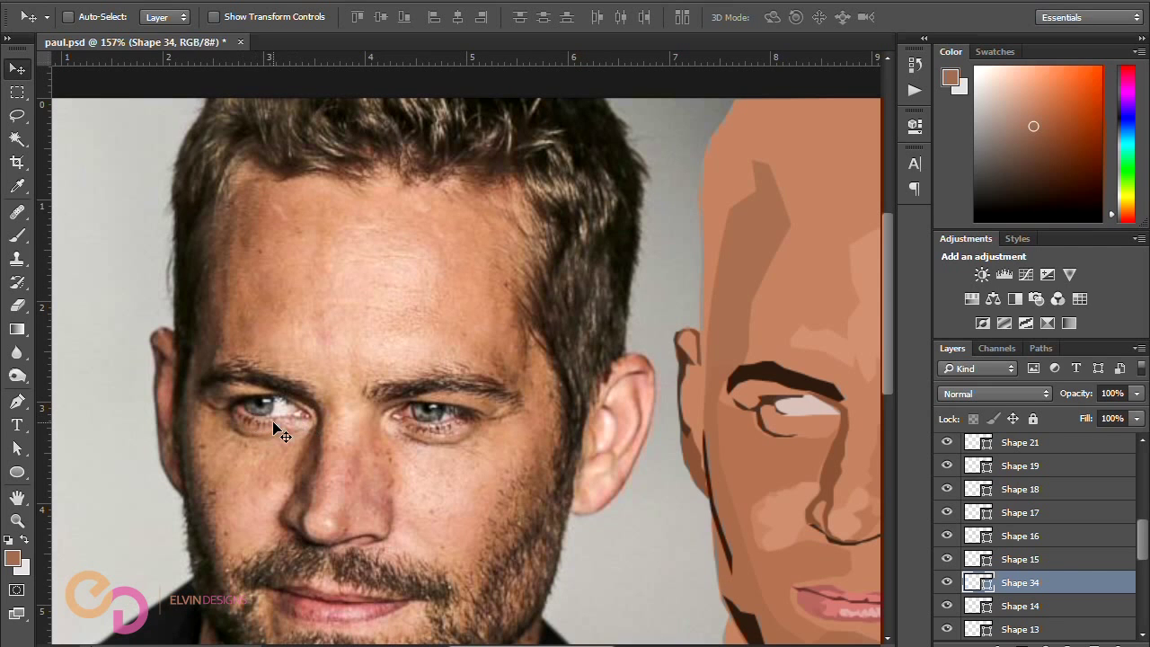
{"action": "scroll", "coordinate": [282, 419], "scroll_direction": "up", "scroll_amount": 2}
{"action": "left_click_drag", "start_coordinate": [472, 641], "coordinate": [483, 642]}
{"action": "left_click_drag", "start_coordinate": [1144, 547], "coordinate": [1142, 462]}
{"action": "left_click", "coordinate": [1051, 445]}
{"action": "left_click", "coordinate": [11, 404]}
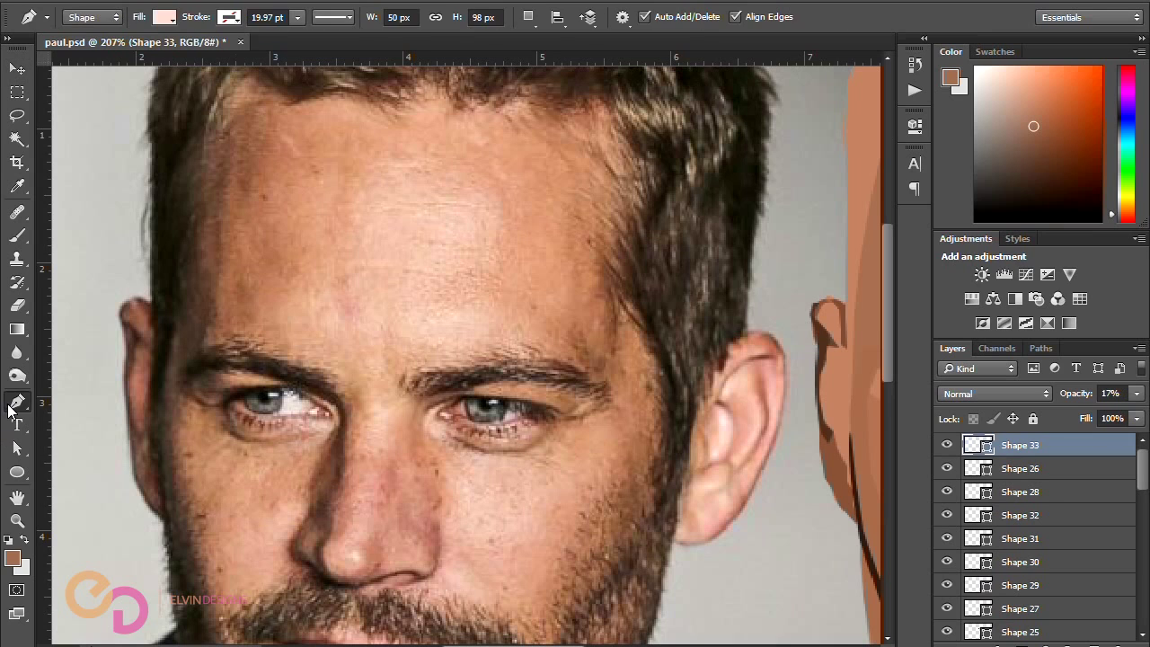
{"action": "left_click", "coordinate": [301, 393]}
{"action": "left_click", "coordinate": [317, 401]}
{"action": "left_click", "coordinate": [331, 410]}
{"action": "left_click", "coordinate": [336, 420]}
{"action": "left_click", "coordinate": [325, 421]}
{"action": "left_click", "coordinate": [310, 419]}
{"action": "left_click", "coordinate": [289, 419]}
{"action": "left_click", "coordinate": [273, 420]}
{"action": "left_click", "coordinate": [257, 416]}
{"action": "left_click", "coordinate": [284, 424]}
{"action": "left_click", "coordinate": [280, 431]}
{"action": "left_click", "coordinate": [266, 433]}
{"action": "left_click", "coordinate": [286, 433]}
{"action": "left_click", "coordinate": [308, 431]}
{"action": "left_click", "coordinate": [317, 433]}
{"action": "left_click", "coordinate": [303, 438]}
{"action": "left_click", "coordinate": [297, 441]}
{"action": "left_click", "coordinate": [289, 441]}
{"action": "left_click", "coordinate": [273, 445]}
{"action": "left_click", "coordinate": [268, 452]}
{"action": "left_click", "coordinate": [291, 450]}
{"action": "left_click", "coordinate": [304, 444]}
{"action": "left_click", "coordinate": [315, 442]}
{"action": "left_click", "coordinate": [326, 437]}
{"action": "left_click", "coordinate": [335, 431]}
{"action": "left_click", "coordinate": [341, 425]}
{"action": "left_click", "coordinate": [342, 415]}
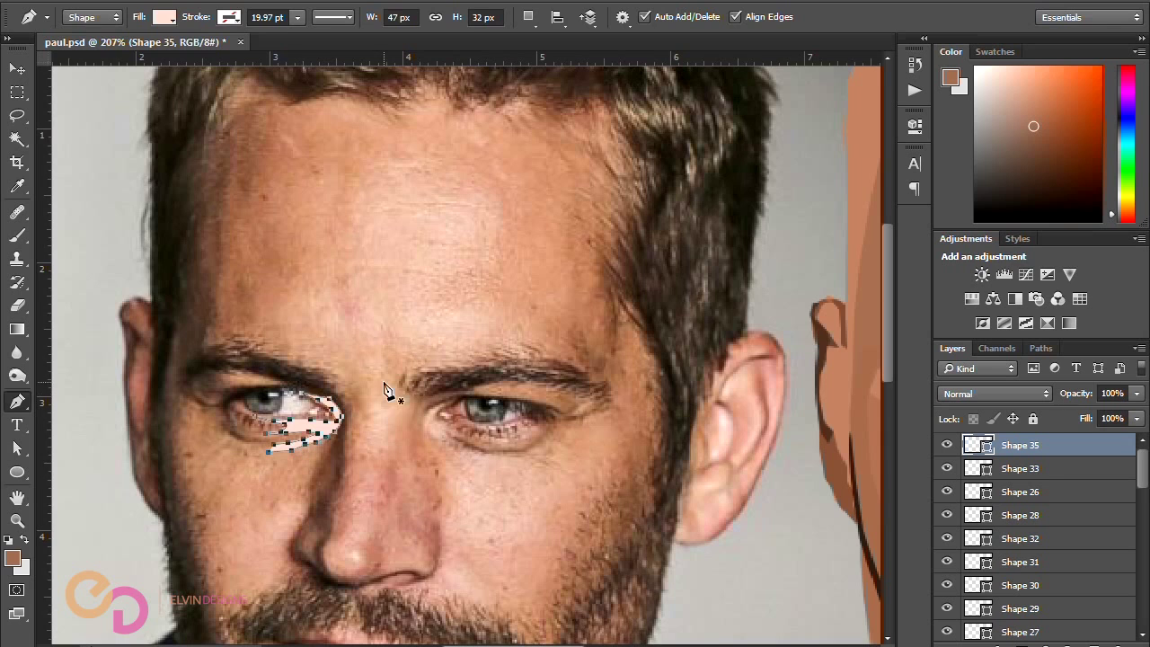
Step: Move the traced eye corner and lower lid shape onto the illustrated face's left eye
{"action": "scroll", "coordinate": [355, 405], "scroll_direction": "down", "scroll_amount": 2}
{"action": "key", "text": "v"}
{"action": "left_click_drag", "start_coordinate": [344, 422], "coordinate": [762, 373]}
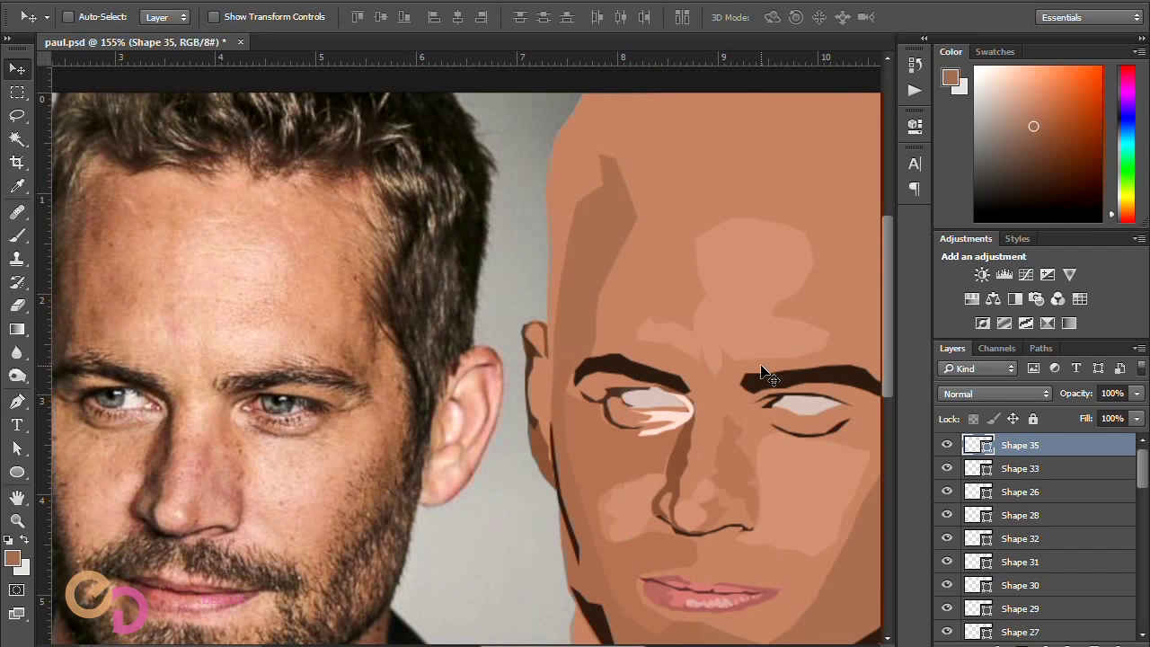
Step: Recolour the eye corner and lower lid shape to a salmon skin tone
{"action": "double_click", "coordinate": [979, 444]}
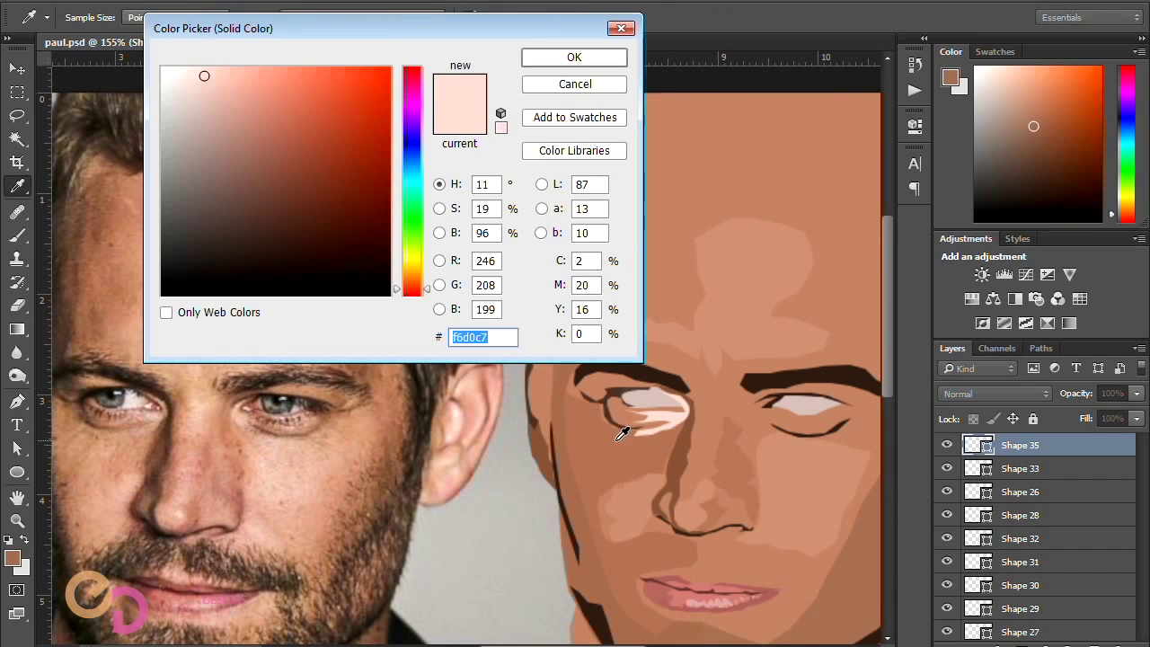
{"action": "left_click", "coordinate": [257, 120]}
{"action": "left_click", "coordinate": [254, 118]}
{"action": "left_click", "coordinate": [561, 59]}
{"action": "double_click", "coordinate": [978, 444]}
{"action": "left_click", "coordinate": [254, 120]}
{"action": "left_click", "coordinate": [575, 57]}
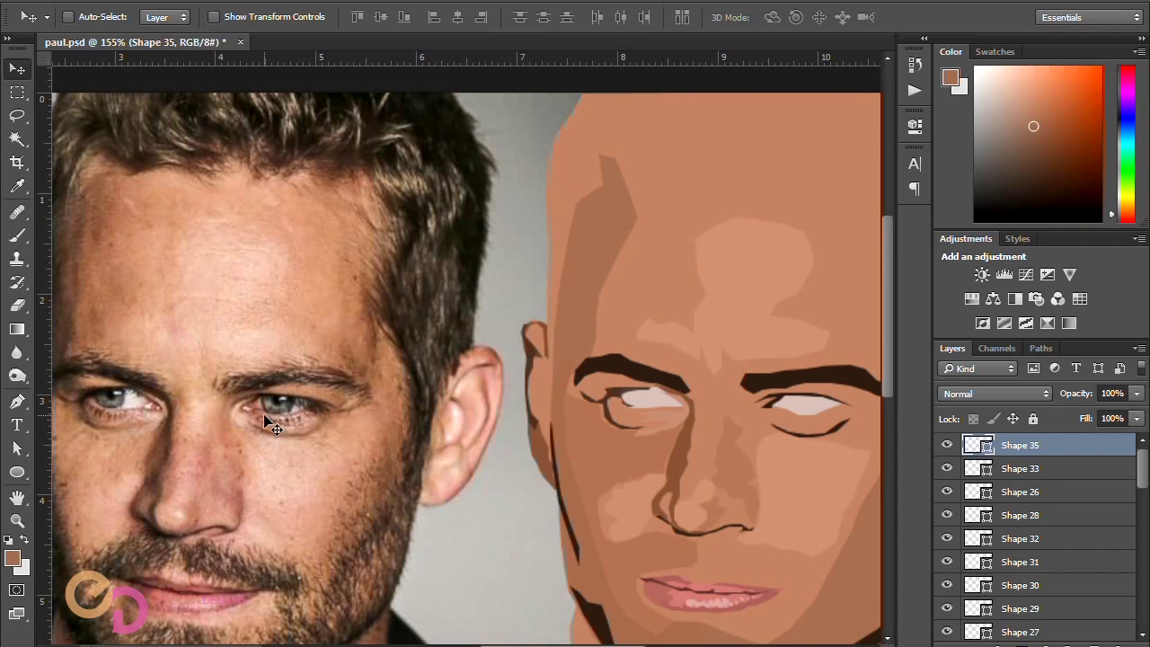
Step: Trace the rim around the inner corner of the photo's left eye with the Pen tool as a shape about 29 by 15 px
{"action": "scroll", "coordinate": [151, 424], "scroll_direction": "up", "scroll_amount": 2}
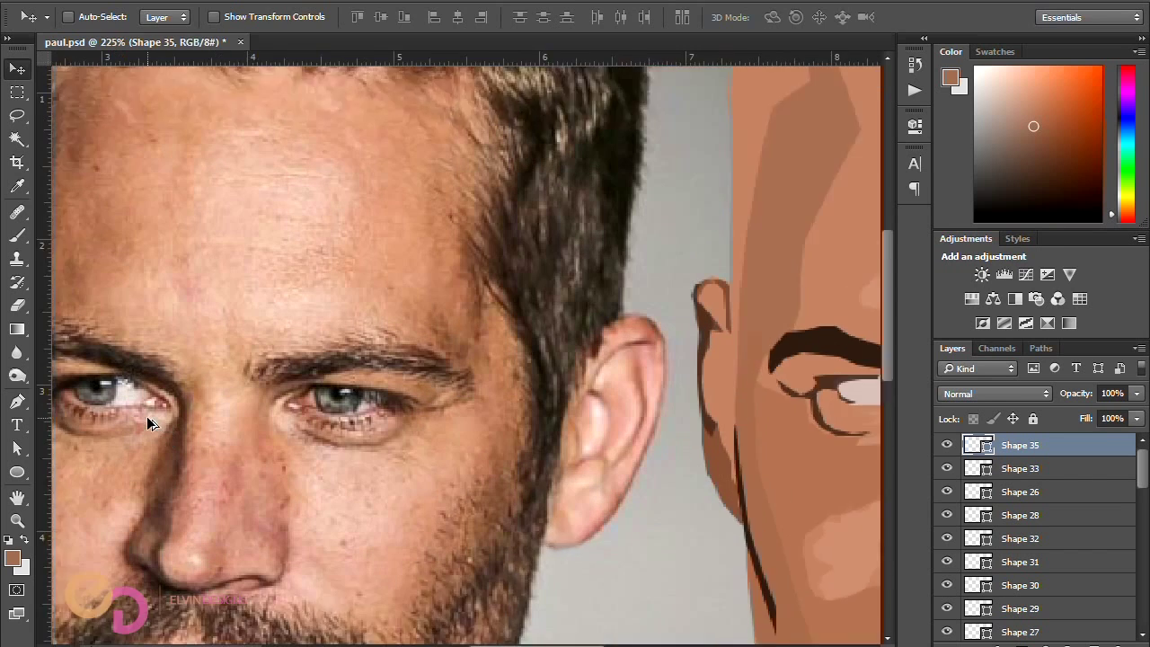
{"action": "scroll", "coordinate": [147, 417], "scroll_direction": "up", "scroll_amount": 1}
{"action": "key", "text": "p"}
{"action": "left_click", "coordinate": [132, 374]}
{"action": "left_click", "coordinate": [147, 384]}
{"action": "left_click", "coordinate": [162, 397]}
{"action": "left_click", "coordinate": [171, 402]}
{"action": "left_click", "coordinate": [160, 405]}
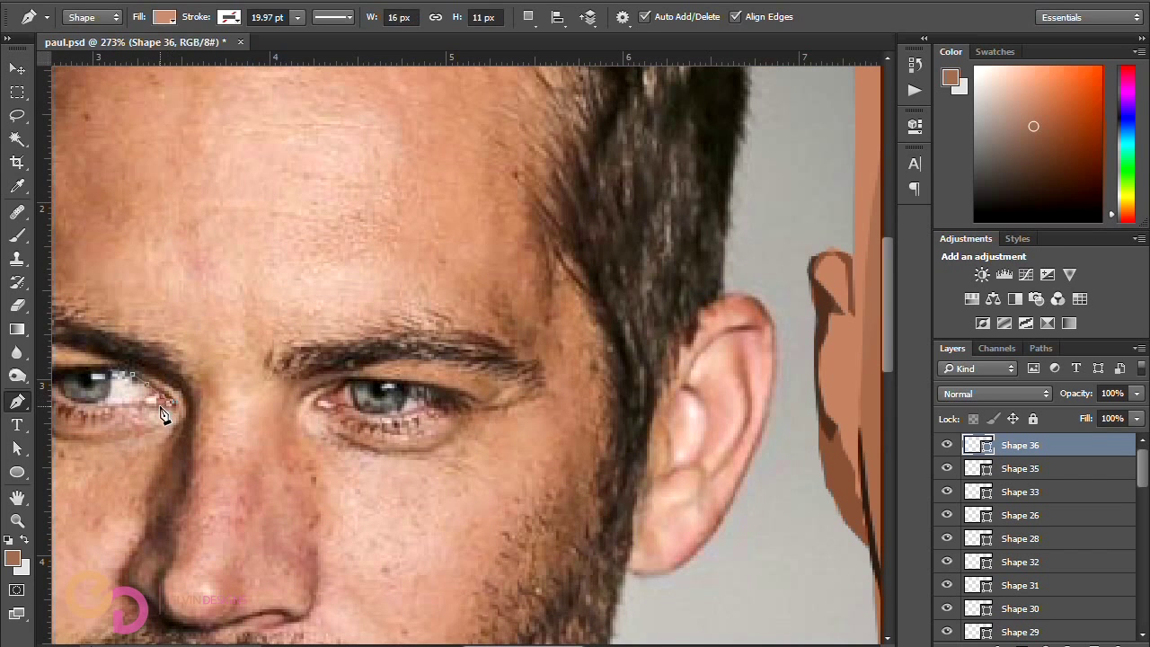
{"action": "left_click", "coordinate": [142, 403]}
{"action": "left_click", "coordinate": [127, 400]}
{"action": "left_click", "coordinate": [108, 404]}
{"action": "left_click", "coordinate": [135, 408]}
{"action": "left_click", "coordinate": [154, 412]}
{"action": "left_click", "coordinate": [169, 411]}
{"action": "left_click", "coordinate": [178, 409]}
{"action": "left_click", "coordinate": [180, 403]}
{"action": "left_click", "coordinate": [155, 384]}
{"action": "left_click", "coordinate": [132, 374]}
Step: Recolour the inner eye corner shape to dark brown and lower its opacity to 77%
{"action": "double_click", "coordinate": [997, 445]}
{"action": "key", "text": "Escape"}
{"action": "double_click", "coordinate": [983, 443]}
{"action": "left_click", "coordinate": [278, 218]}
{"action": "left_click", "coordinate": [539, 61]}
{"action": "left_click_drag", "start_coordinate": [1072, 396], "coordinate": [1052, 396]}
{"action": "scroll", "coordinate": [396, 373], "scroll_direction": "down", "scroll_amount": 1}
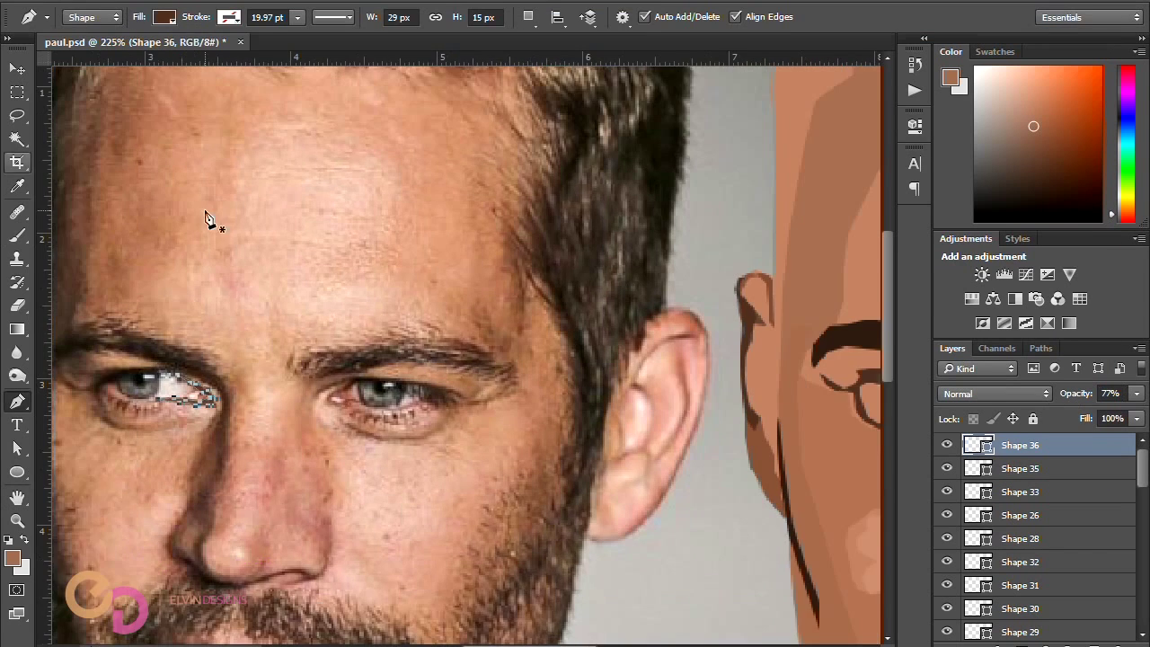
Step: Move the dark brown inner corner rim shape onto the illustrated face's left eye
{"action": "scroll", "coordinate": [256, 235], "scroll_direction": "down", "scroll_amount": 4}
{"action": "key", "text": "v"}
{"action": "left_click_drag", "start_coordinate": [239, 358], "coordinate": [758, 349]}
{"action": "left_click_drag", "start_coordinate": [635, 314], "coordinate": [635, 314]}
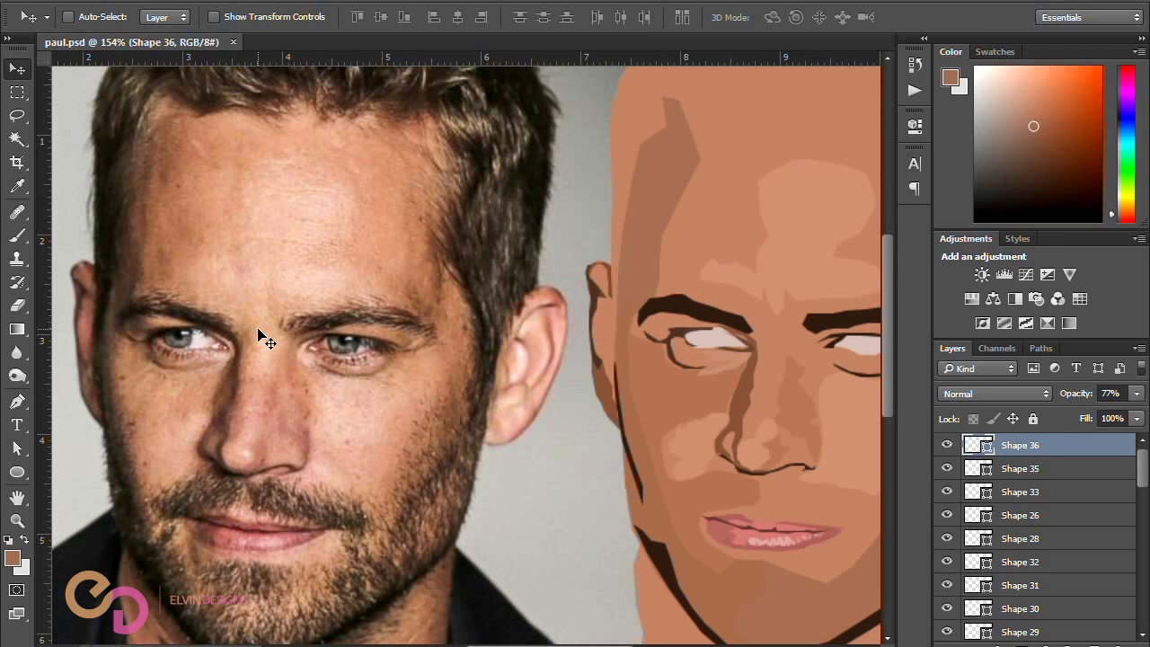
Step: Trace the fleshy inner corner of the photo's left eye with the Pen tool as a shape about 14 by 11 px
{"action": "scroll", "coordinate": [251, 339], "scroll_direction": "up", "scroll_amount": 4}
{"action": "key", "text": "p"}
{"action": "left_click", "coordinate": [216, 359]}
{"action": "key", "text": "ctrl+z"}
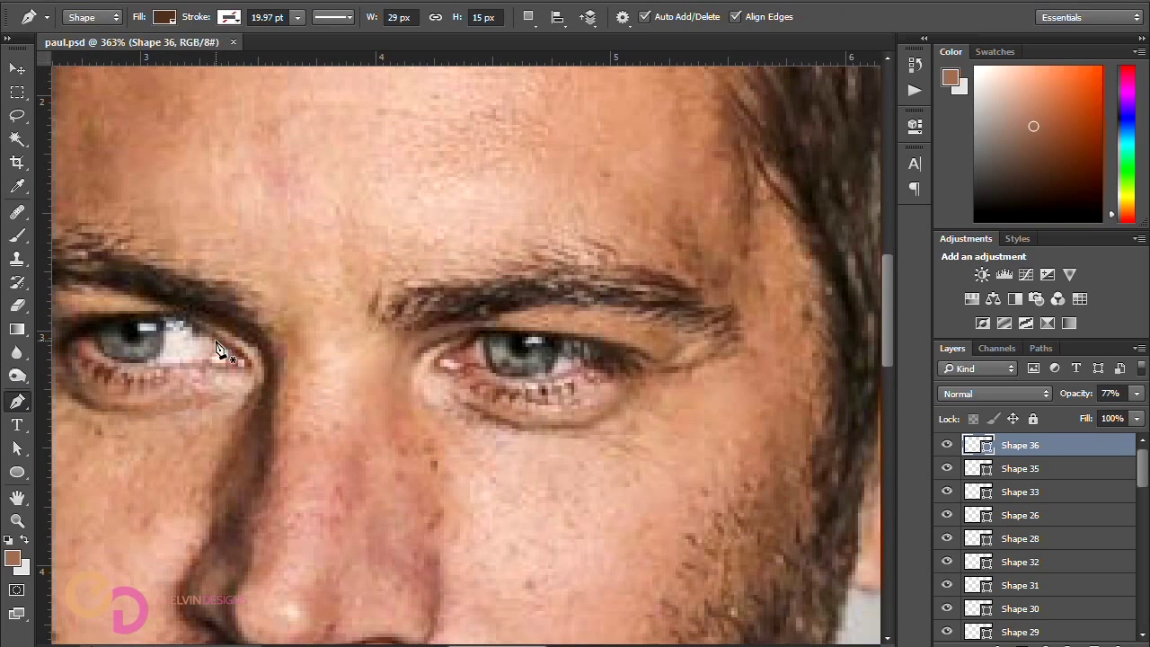
{"action": "left_click", "coordinate": [210, 334]}
{"action": "left_click", "coordinate": [214, 353]}
{"action": "left_click", "coordinate": [207, 367]}
{"action": "left_click", "coordinate": [225, 368]}
{"action": "left_click", "coordinate": [248, 365]}
{"action": "left_click", "coordinate": [242, 355]}
{"action": "left_click", "coordinate": [228, 340]}
{"action": "left_click", "coordinate": [210, 334]}
Step: Place the traced fleshy corner shape on the illustrated left eye and recolour it to a pink tone
{"action": "scroll", "coordinate": [237, 338], "scroll_direction": "down", "scroll_amount": 3}
{"action": "key", "text": "v"}
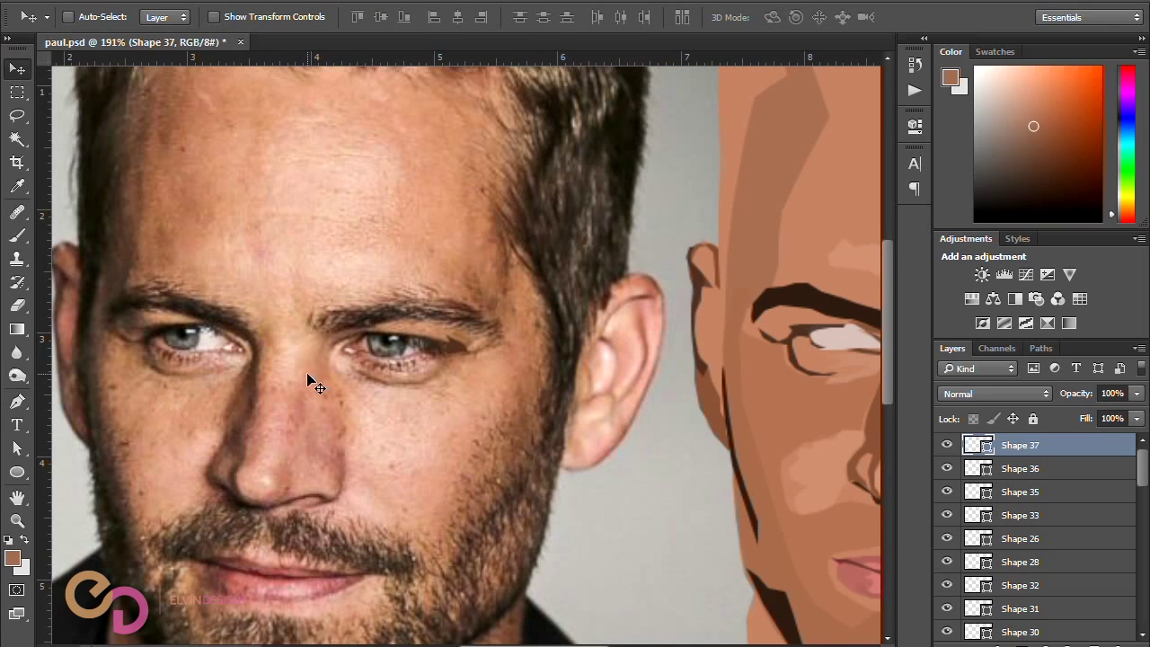
{"action": "scroll", "coordinate": [458, 351], "scroll_direction": "right", "scroll_amount": 3}
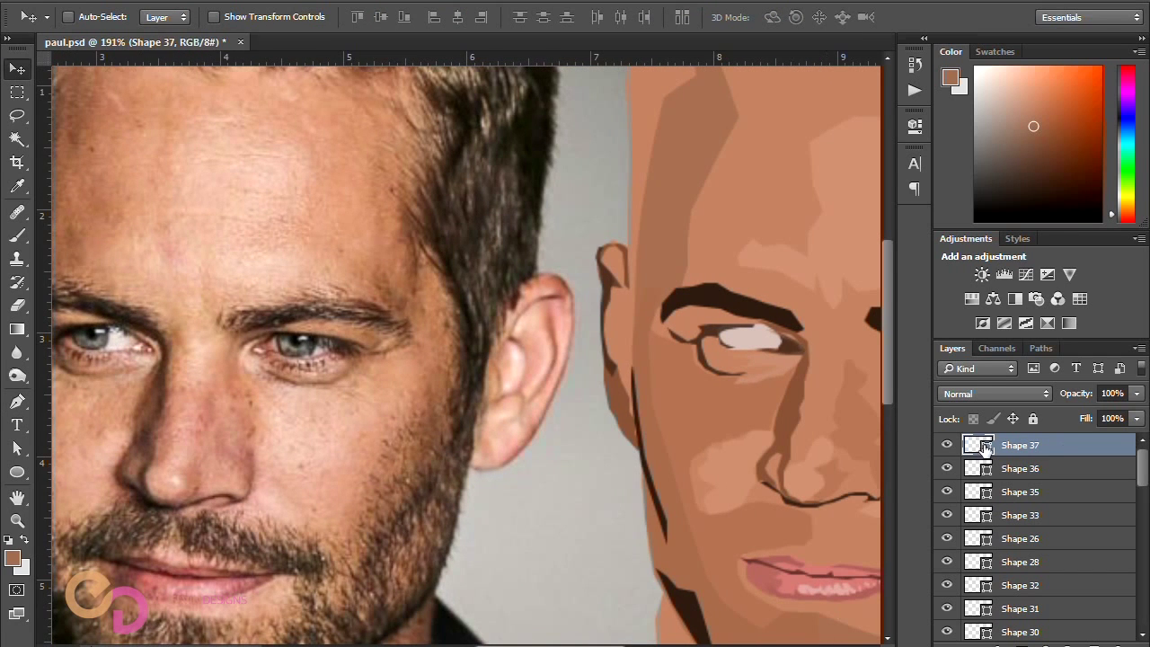
{"action": "double_click", "coordinate": [980, 445]}
{"action": "left_click", "coordinate": [313, 190]}
{"action": "left_click", "coordinate": [326, 176]}
{"action": "left_click", "coordinate": [411, 103]}
{"action": "left_click", "coordinate": [316, 204]}
{"action": "left_click", "coordinate": [411, 84]}
{"action": "left_click", "coordinate": [306, 196]}
{"action": "left_click_drag", "start_coordinate": [430, 25], "coordinate": [561, 57]}
{"action": "left_click", "coordinate": [557, 104]}
{"action": "left_click_drag", "start_coordinate": [355, 163], "coordinate": [376, 182]}
{"action": "left_click", "coordinate": [682, 89]}
Step: Lower the fleshy corner shape's opacity to 97% and adjust its fill to a dusky pink
{"action": "mouse_move", "coordinate": [1078, 395]}
{"action": "left_mouse_down"}
{"action": "mouse_move", "coordinate": [1058, 396]}
{"action": "mouse_move", "coordinate": [1071, 395]}
{"action": "left_mouse_up"}
{"action": "double_click", "coordinate": [986, 445]}
{"action": "mouse_move", "coordinate": [435, 167]}
{"action": "left_mouse_down"}
{"action": "mouse_move", "coordinate": [405, 189]}
{"action": "mouse_move", "coordinate": [402, 209]}
{"action": "left_mouse_up"}
{"action": "key", "text": "Return"}
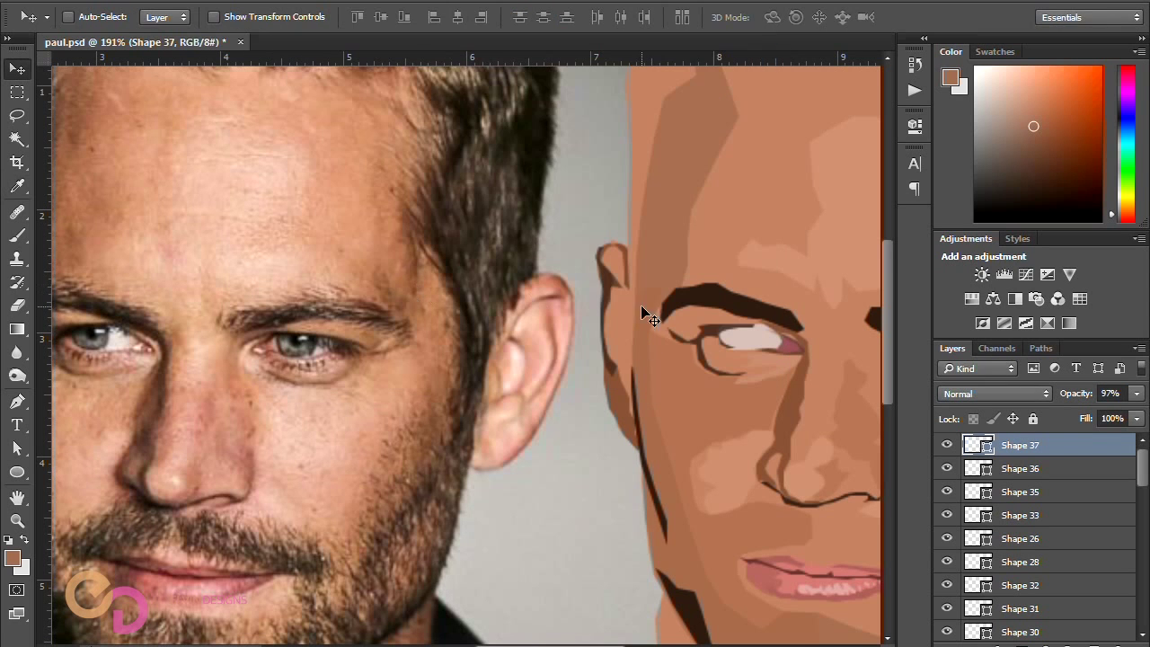
Step: Trace small highlights in the inner corner of the photo's left eye as combined paths spanning about 11 by 6 px
{"action": "scroll", "coordinate": [137, 358], "scroll_direction": "up", "scroll_amount": 5}
{"action": "key", "text": "p"}
{"action": "scroll", "coordinate": [151, 346], "scroll_direction": "up", "scroll_amount": 4}
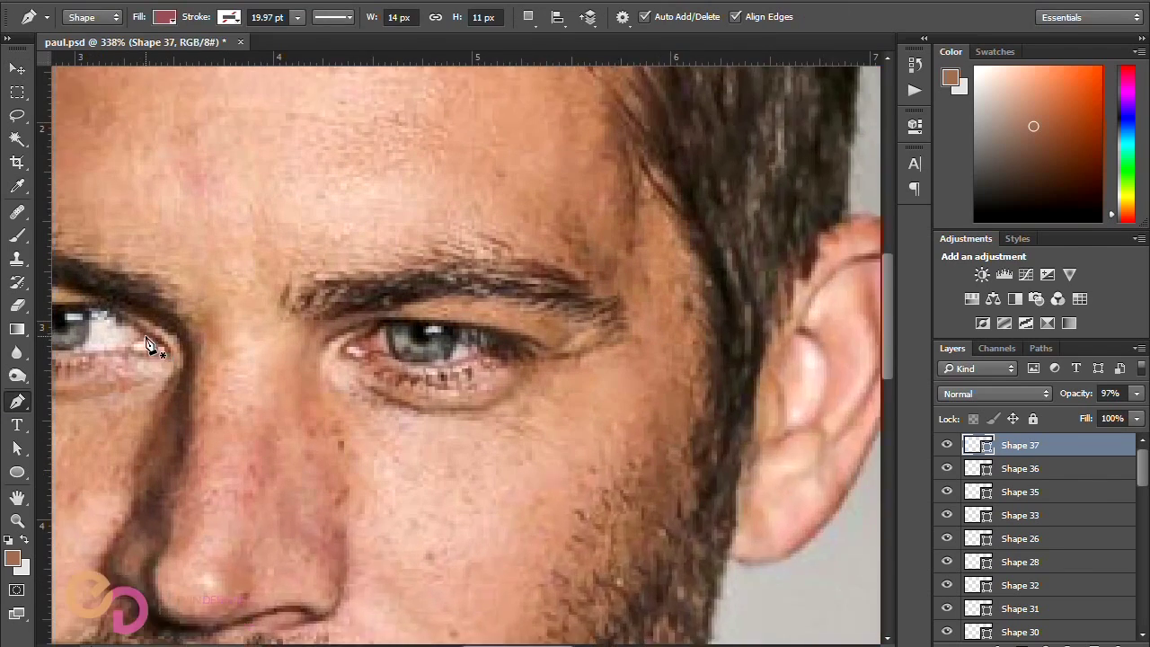
{"action": "left_click", "coordinate": [148, 337]}
{"action": "left_click", "coordinate": [139, 343]}
{"action": "left_click", "coordinate": [129, 345]}
{"action": "left_click", "coordinate": [129, 356]}
{"action": "left_click", "coordinate": [141, 356]}
{"action": "left_click", "coordinate": [152, 351]}
{"action": "left_click", "coordinate": [149, 337]}
{"action": "left_click", "coordinate": [529, 13]}
{"action": "left_click", "coordinate": [537, 38]}
{"action": "scroll", "coordinate": [169, 353], "scroll_direction": "up", "scroll_amount": 3}
{"action": "left_click", "coordinate": [170, 356]}
{"action": "left_click", "coordinate": [176, 363]}
{"action": "left_click", "coordinate": [171, 355]}
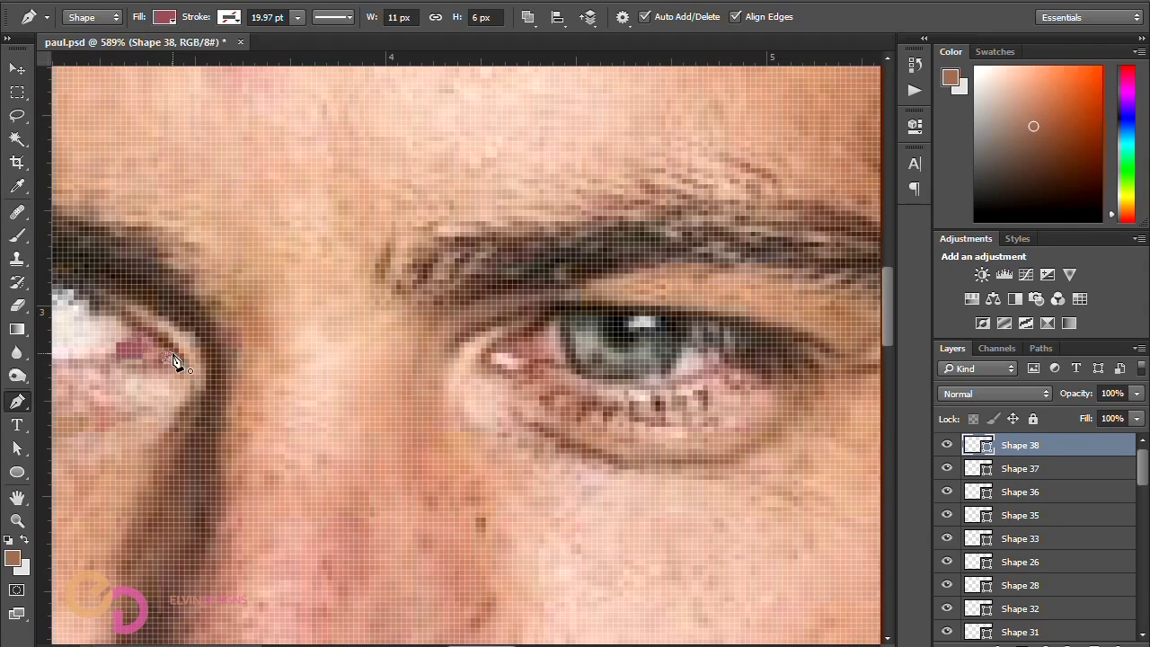
Step: Place the highlight shapes on the illustrated left eye's inner corner and recolour them light pink
{"action": "scroll", "coordinate": [235, 347], "scroll_direction": "down", "scroll_amount": 4}
{"action": "key", "text": "v"}
{"action": "double_click", "coordinate": [973, 445]}
{"action": "left_click", "coordinate": [336, 139]}
{"action": "key", "text": "Return"}
{"action": "scroll", "coordinate": [447, 286], "scroll_direction": "down", "scroll_amount": 3}
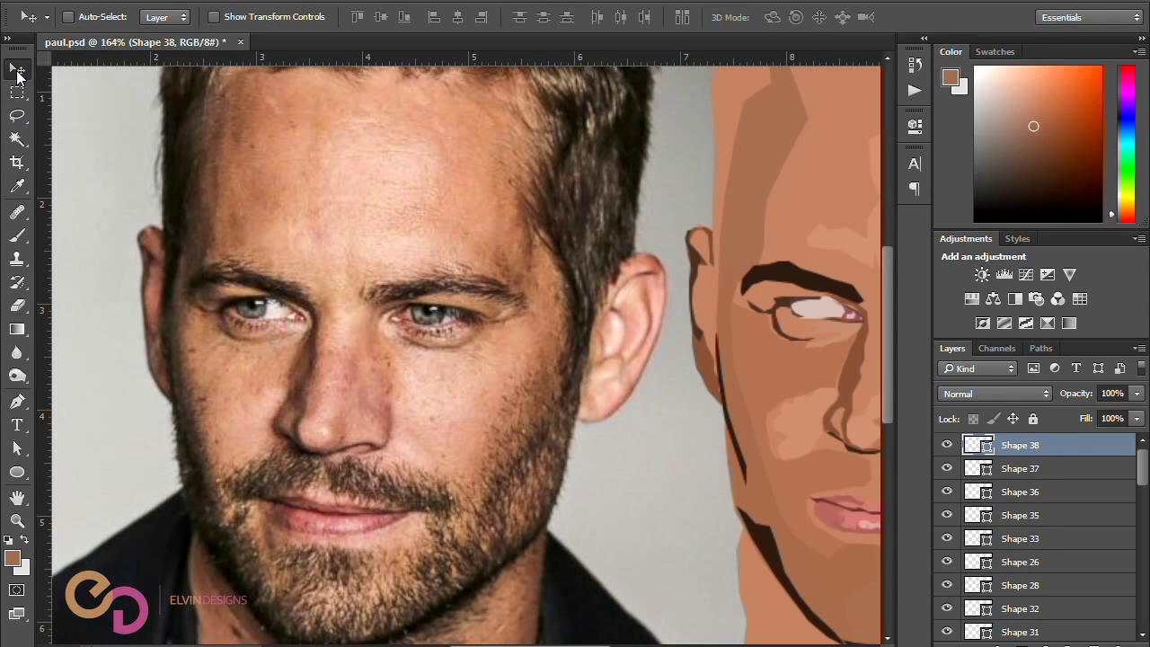
Step: Trace the lower eyelashes of the photo's left eye with the Pen tool as combined paths in one shape
{"action": "scroll", "coordinate": [259, 335], "scroll_direction": "up", "scroll_amount": 3}
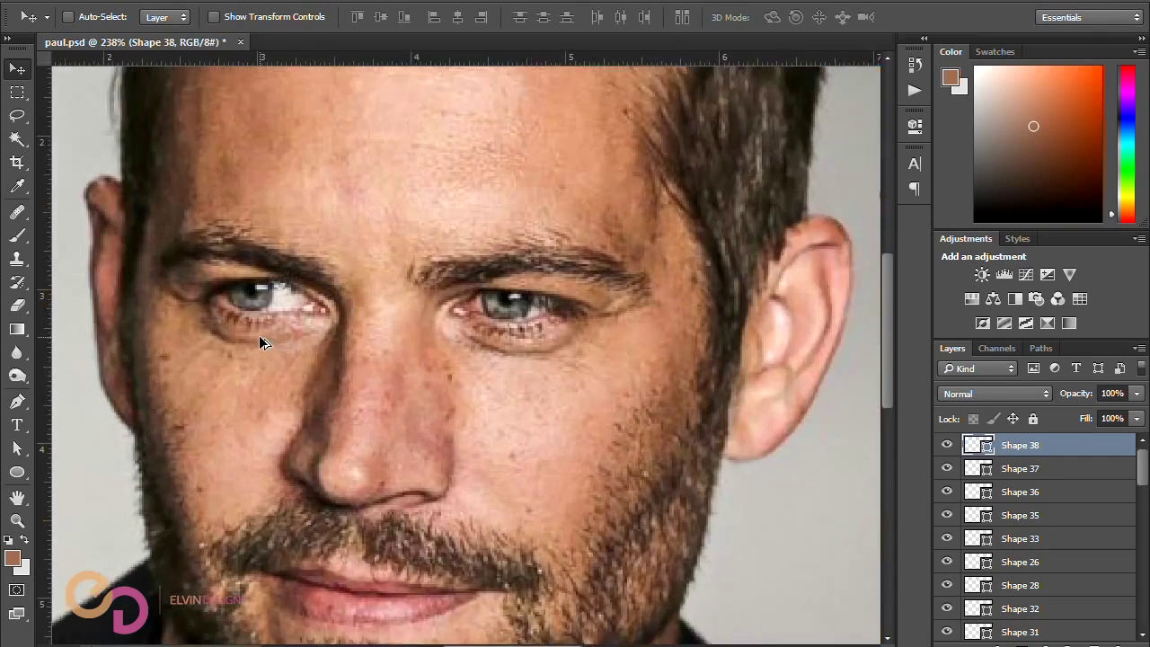
{"action": "mouse_move", "coordinate": [469, 644]}
{"action": "left_mouse_down"}
{"action": "mouse_move", "coordinate": [522, 645]}
{"action": "mouse_move", "coordinate": [469, 628]}
{"action": "left_mouse_up"}
{"action": "key", "text": "p"}
{"action": "scroll", "coordinate": [220, 328], "scroll_direction": "up", "scroll_amount": 4}
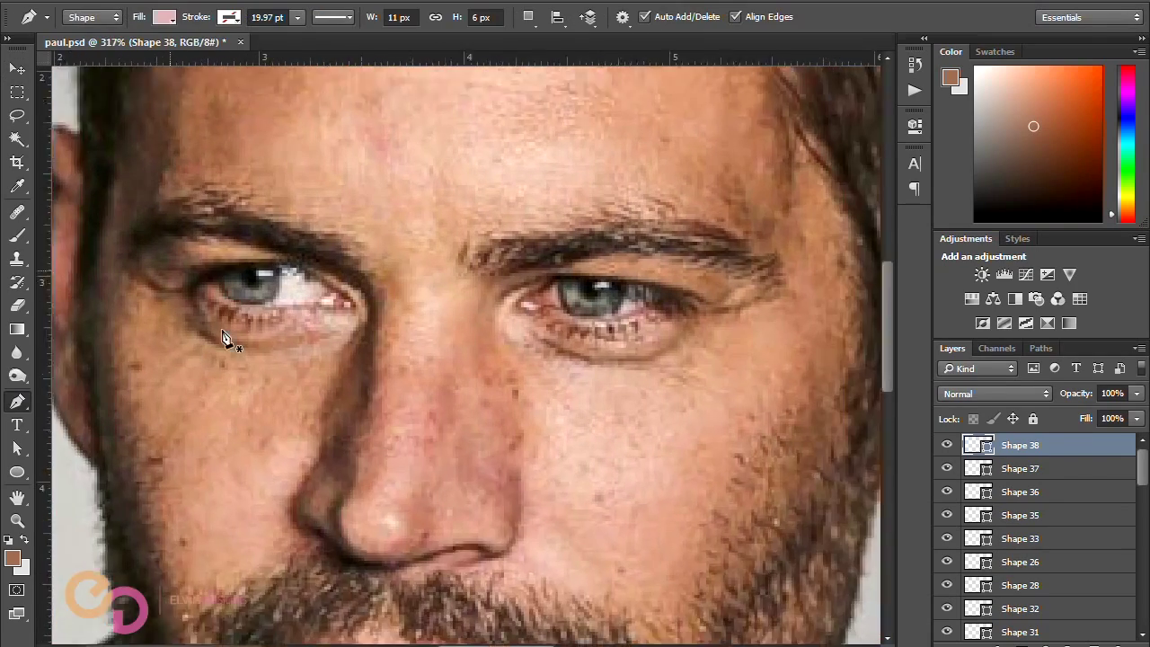
{"action": "left_click", "coordinate": [207, 293]}
{"action": "left_click", "coordinate": [208, 314]}
{"action": "scroll", "coordinate": [213, 302], "scroll_direction": "up", "scroll_amount": 2}
{"action": "scroll", "coordinate": [213, 308], "scroll_direction": "down", "scroll_amount": 1}
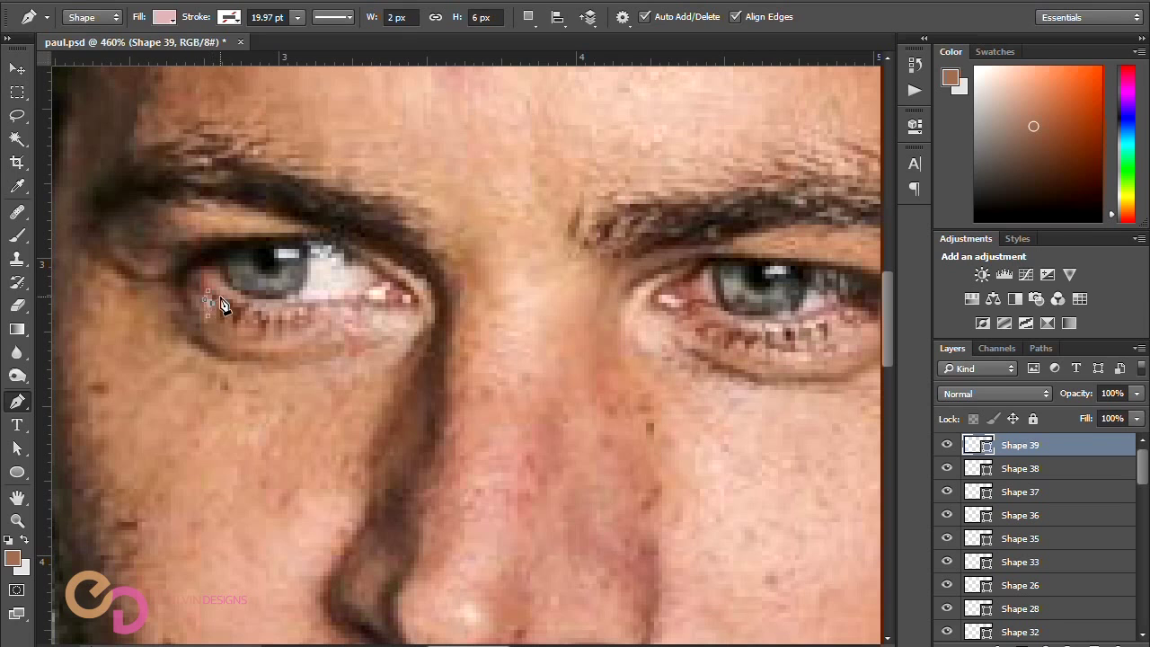
{"action": "left_click", "coordinate": [530, 17]}
{"action": "left_click", "coordinate": [562, 55]}
{"action": "left_click", "coordinate": [245, 312]}
{"action": "left_click", "coordinate": [274, 312]}
{"action": "left_click", "coordinate": [280, 330]}
{"action": "left_click", "coordinate": [284, 326]}
{"action": "left_click", "coordinate": [297, 310]}
Step: Place the traced lower lashes under the illustrated left eye and recolour them dark brown
{"action": "scroll", "coordinate": [310, 263], "scroll_direction": "down", "scroll_amount": 10}
{"action": "left_click", "coordinate": [20, 70]}
{"action": "double_click", "coordinate": [983, 452]}
{"action": "left_click", "coordinate": [706, 116]}
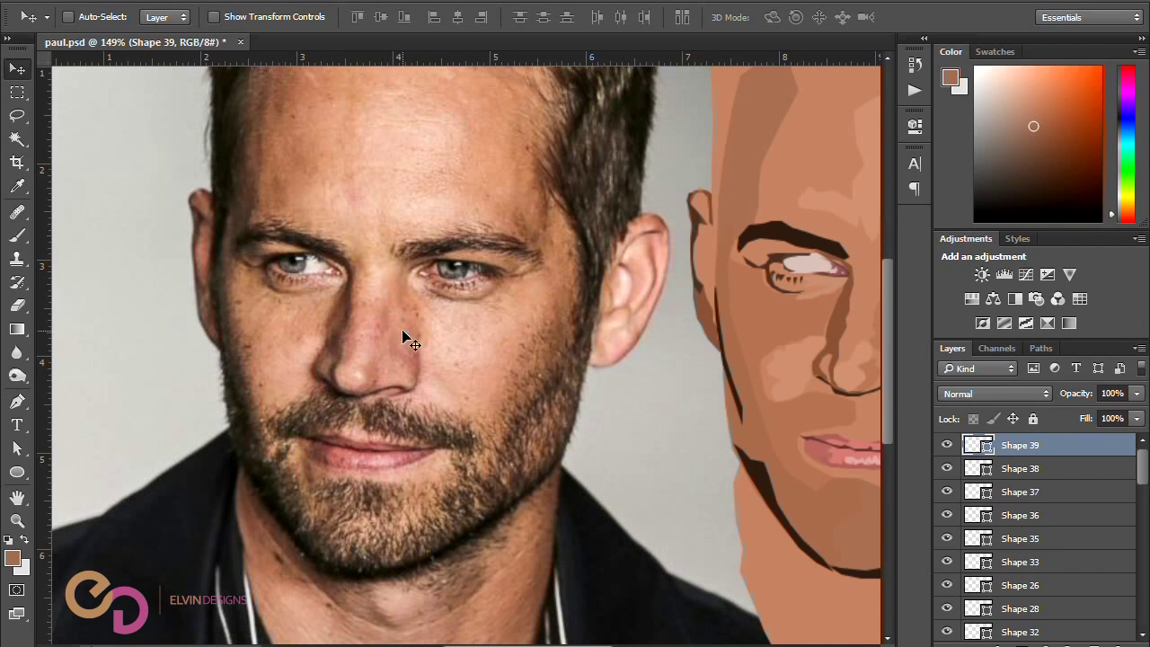
Step: Adjust the fill of the lower lash shape to a brown tone and save the document
{"action": "scroll", "coordinate": [554, 299], "scroll_direction": "right", "scroll_amount": 2}
{"action": "double_click", "coordinate": [979, 447]}
{"action": "left_click", "coordinate": [414, 242]}
{"action": "left_click", "coordinate": [706, 89]}
{"action": "left_click_drag", "start_coordinate": [698, 271], "coordinate": [779, 271]}
{"action": "key", "text": "ctrl+s"}
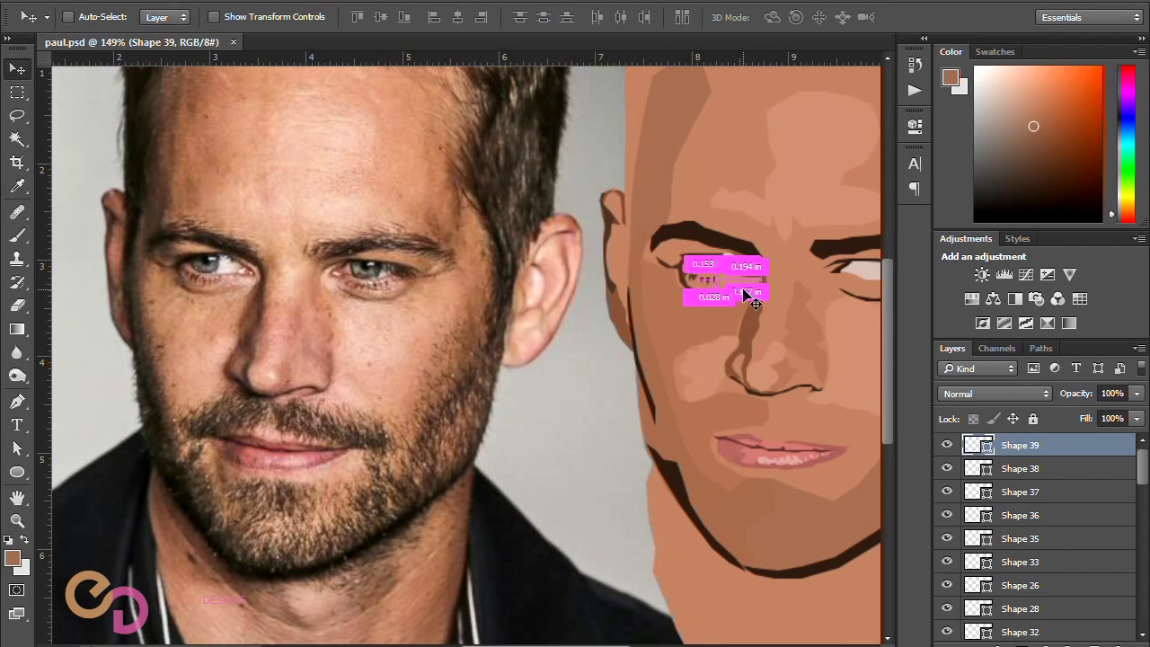
{"action": "left_click", "coordinate": [719, 277], "text": "ctrl"}
{"action": "key", "text": "p"}
{"action": "scroll", "coordinate": [220, 286], "scroll_direction": "up", "scroll_amount": 5}
{"action": "left_click", "coordinate": [191, 268]}
{"action": "left_click", "coordinate": [198, 282]}
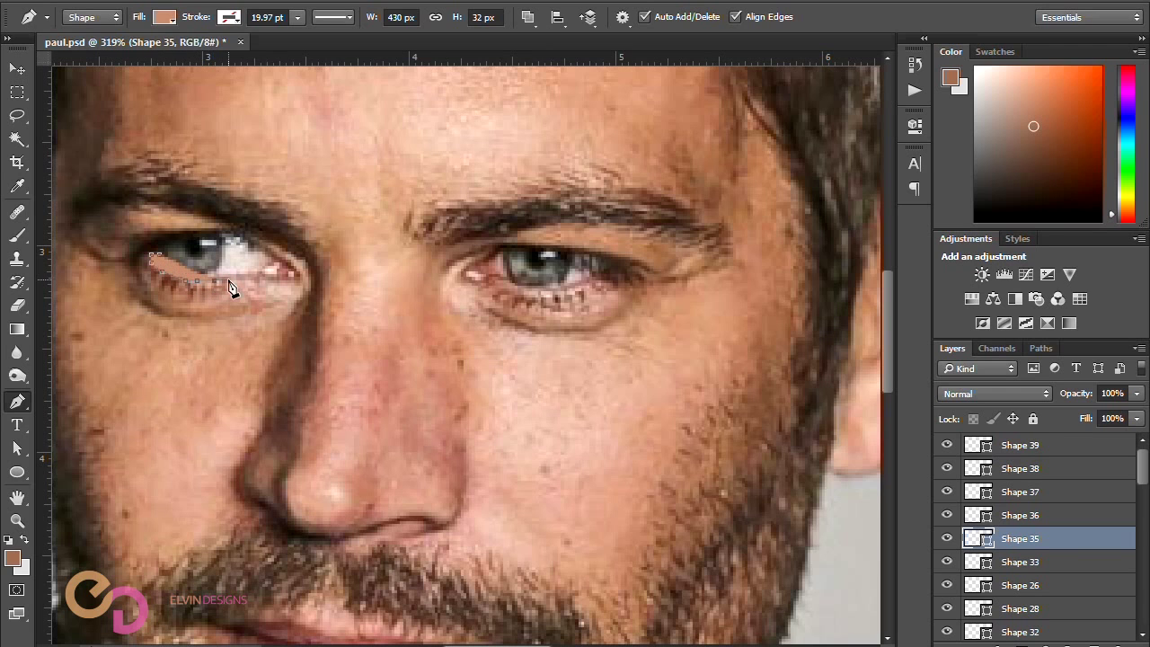
{"action": "key", "text": "ctrl+alt+z"}
{"action": "key", "text": "ctrl+alt+z"}
{"action": "key", "text": "ctrl+alt+z"}
{"action": "scroll", "coordinate": [228, 280], "scroll_direction": "right", "scroll_amount": 7}
{"action": "key", "text": "v"}
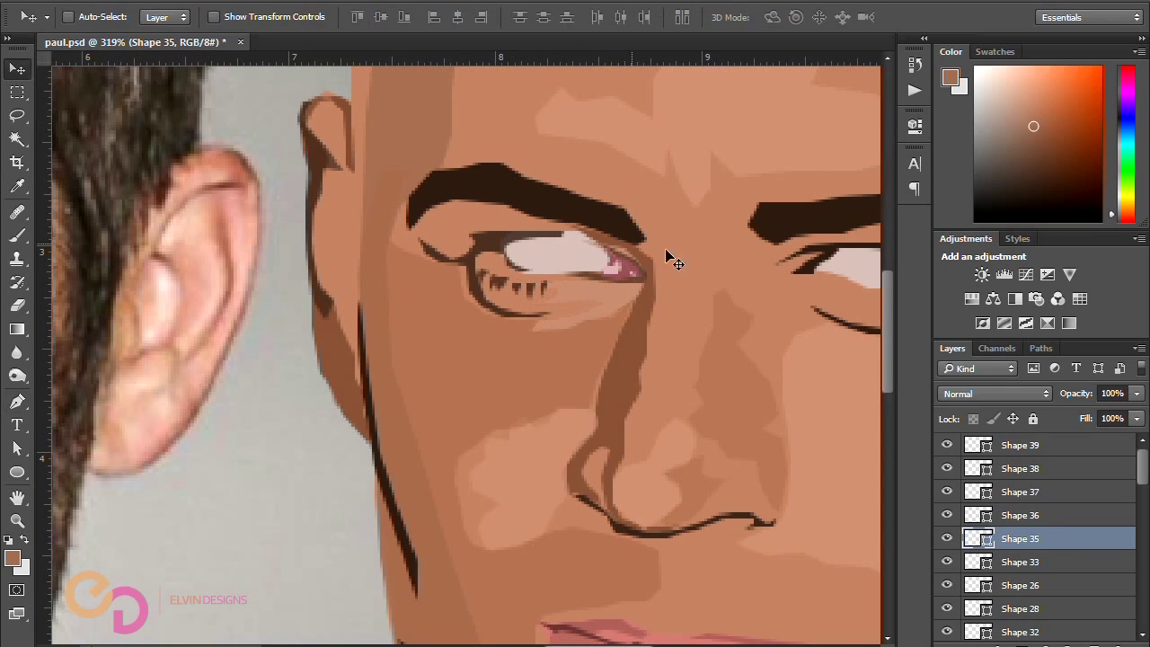
Step: Trace the lower lid rim of the photo's left eye as a path combined with the salmon lid shape, lowering its opacity to 0%
{"action": "key", "text": "p"}
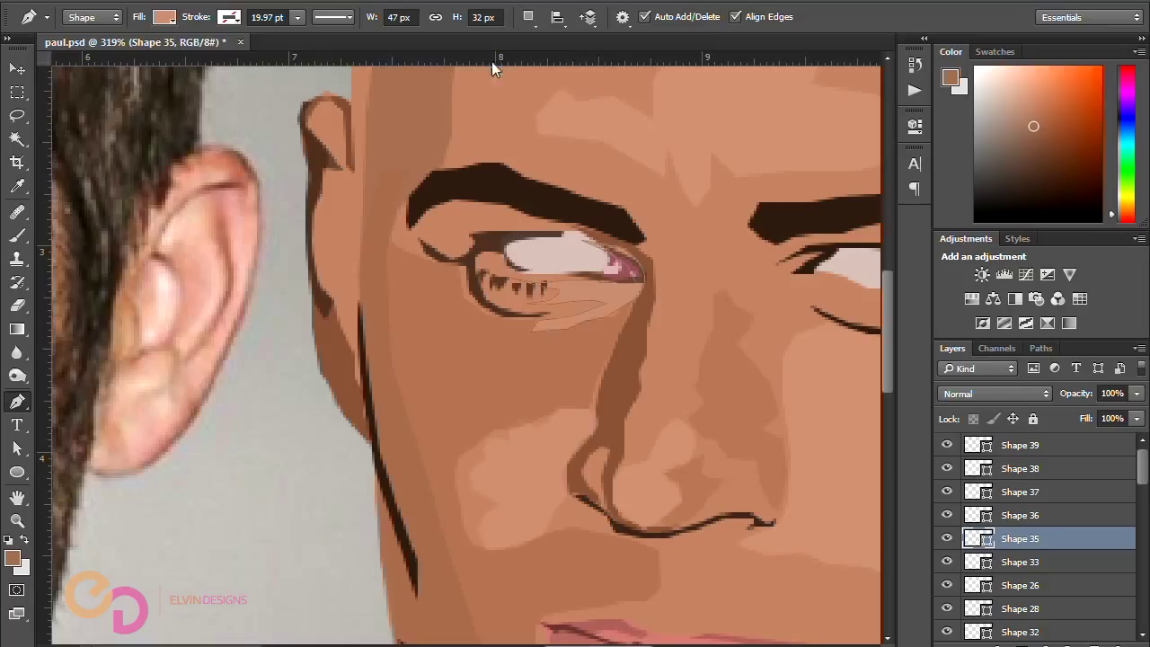
{"action": "left_click", "coordinate": [279, 369]}
{"action": "left_click", "coordinate": [288, 420]}
{"action": "left_click", "coordinate": [527, 16]}
{"action": "left_click", "coordinate": [544, 59]}
{"action": "left_click", "coordinate": [512, 335]}
{"action": "key", "text": "ctrl+z"}
{"action": "left_click_drag", "start_coordinate": [604, 644], "coordinate": [492, 643]}
{"action": "left_click", "coordinate": [216, 254]}
{"action": "left_click", "coordinate": [217, 267]}
{"action": "left_click", "coordinate": [248, 277]}
{"action": "left_click", "coordinate": [267, 281]}
{"action": "left_click", "coordinate": [291, 280]}
{"action": "left_click", "coordinate": [305, 283]}
{"action": "left_click", "coordinate": [316, 280]}
{"action": "left_click_drag", "start_coordinate": [1075, 393], "coordinate": [292, 280]}
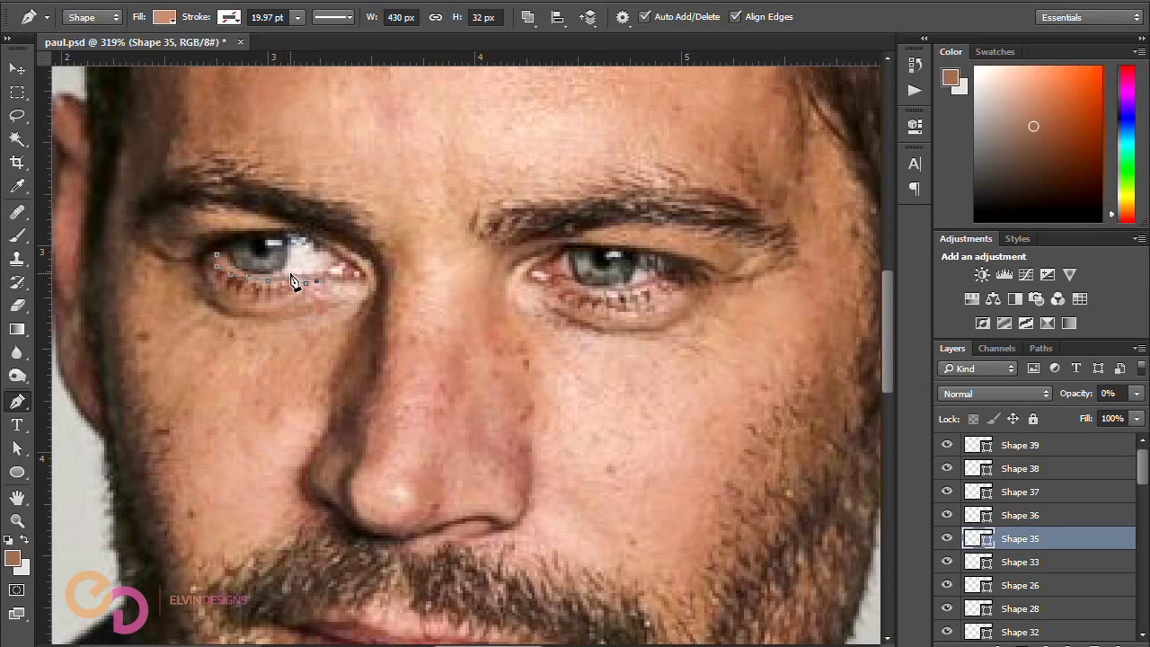
{"action": "scroll", "coordinate": [226, 261], "scroll_direction": "down", "scroll_amount": 3}
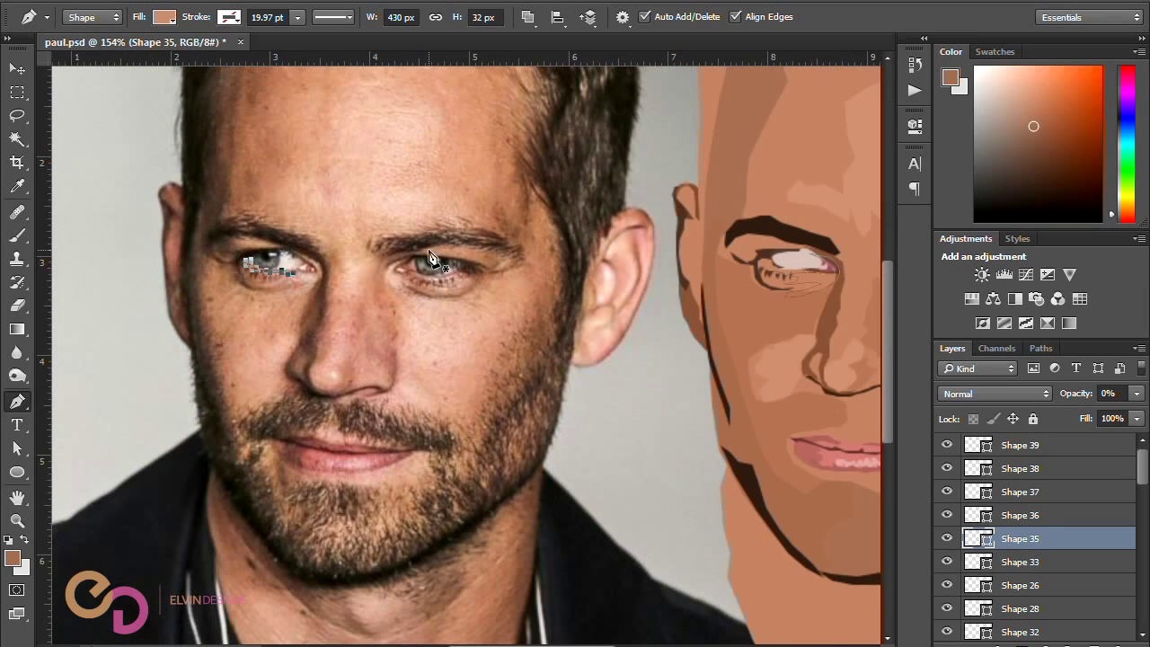
Step: Raise the lid shape's opacity to 76% and shift the new lid rim path onto the illustrated left eye
{"action": "left_click_drag", "start_coordinate": [1070, 395], "coordinate": [1138, 363]}
{"action": "key", "text": "a"}
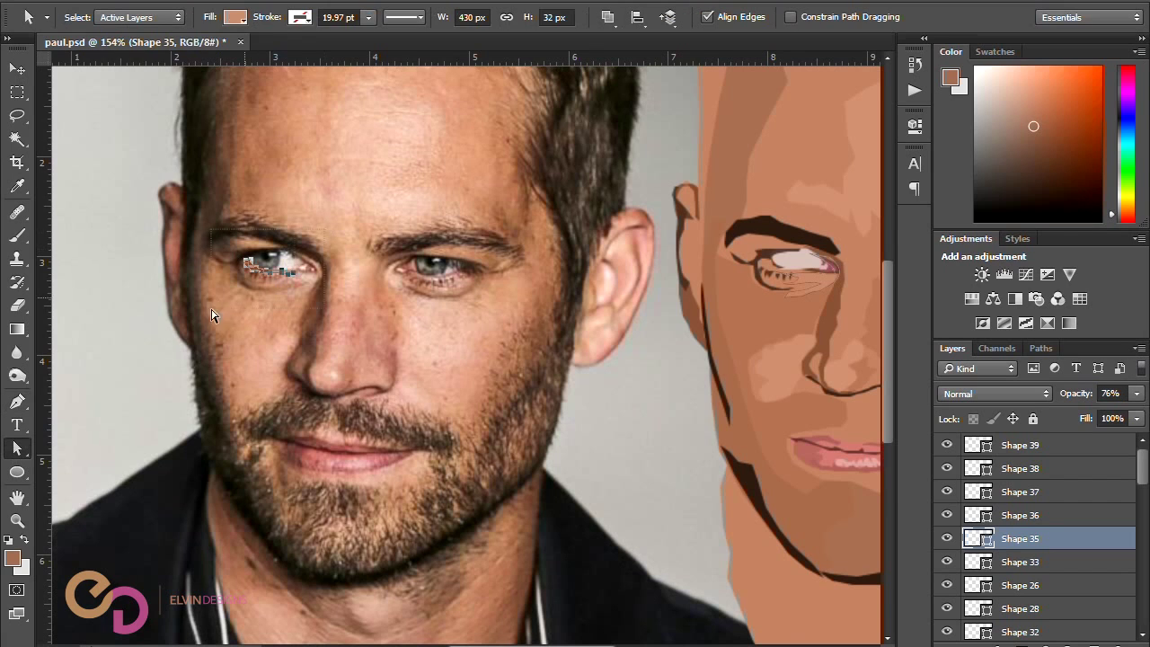
{"action": "key", "text": "shift+Right"}
{"action": "key", "text": "shift+Right"}
{"action": "key", "text": "shift+Right"}
{"action": "key", "text": "shift+Right"}
{"action": "key", "text": "shift+Right"}
{"action": "key", "text": "shift+Right"}
{"action": "key", "text": "shift+Right"}
{"action": "key", "text": "shift+Right"}
{"action": "key", "text": "shift+Right"}
{"action": "key", "text": "shift+Right"}
{"action": "key", "text": "shift+Right"}
{"action": "key", "text": "shift+Right"}
{"action": "key", "text": "shift+Right"}
{"action": "key", "text": "shift+Right"}
{"action": "key", "text": "shift+Right"}
{"action": "key", "text": "shift+Right"}
{"action": "key", "text": "shift+Right"}
{"action": "key", "text": "shift+Right"}
{"action": "key", "text": "shift+Right"}
{"action": "key", "text": "shift+Right"}
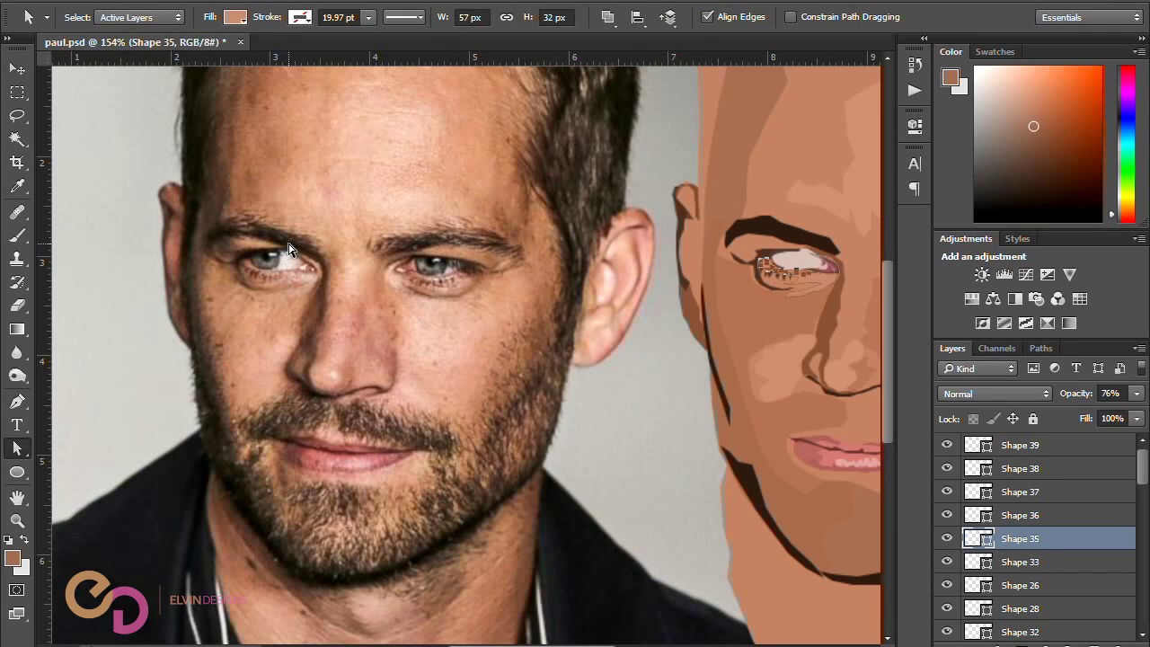
Step: Set the lid shape's opacity to 100% and recolour it to a lighter salmon skin tone
{"action": "key", "text": "v"}
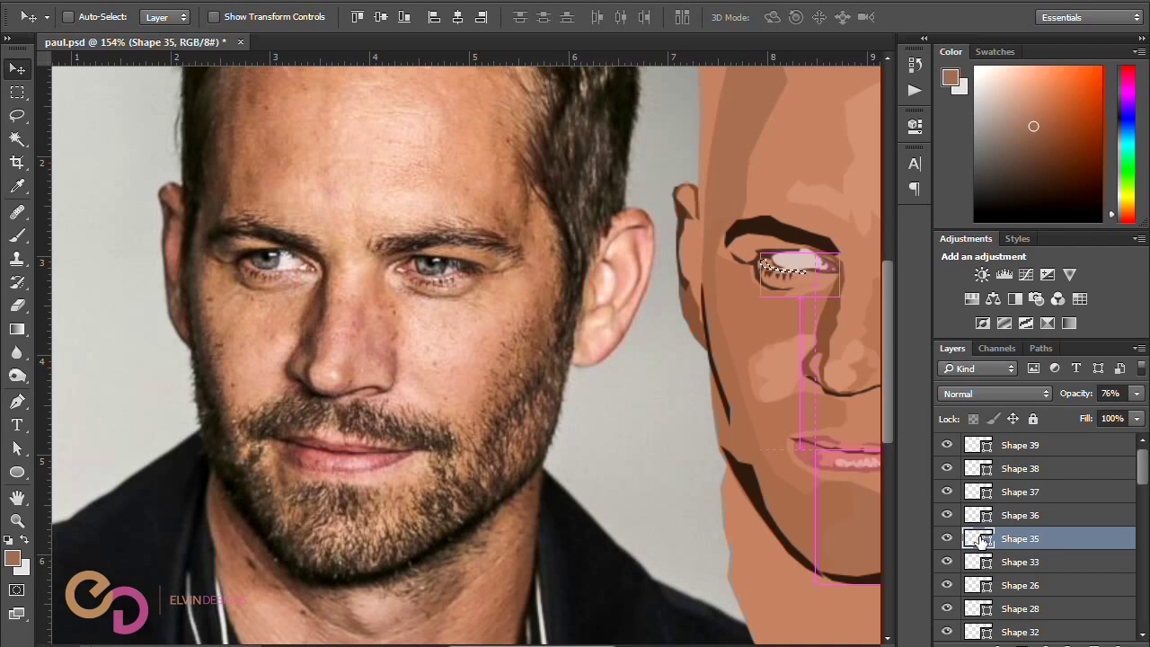
{"action": "scroll", "coordinate": [820, 238], "scroll_direction": "up", "scroll_amount": 5}
{"action": "left_click", "coordinate": [1036, 515]}
{"action": "left_click", "coordinate": [1005, 538]}
{"action": "left_click", "coordinate": [946, 537]}
{"action": "left_click", "coordinate": [946, 537]}
{"action": "left_click", "coordinate": [1110, 394]}
{"action": "type", "text": "100"}
{"action": "key", "text": "Return"}
{"action": "double_click", "coordinate": [987, 532]}
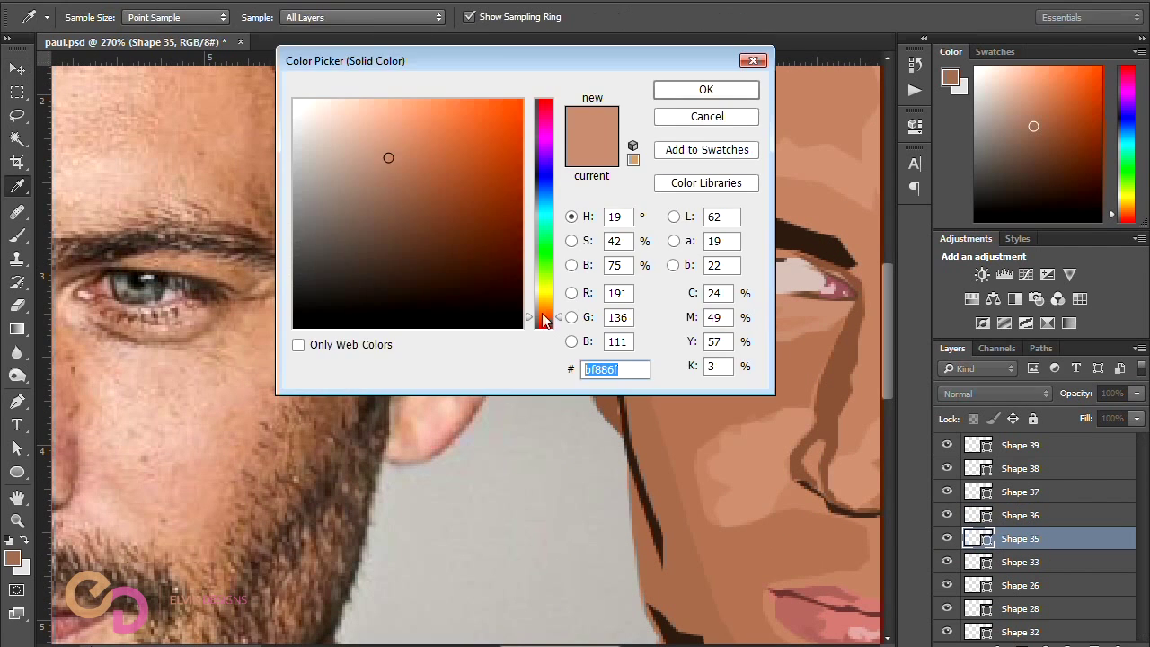
{"action": "left_click", "coordinate": [375, 149]}
{"action": "left_click", "coordinate": [664, 88]}
Step: Lower the lid shape's opacity to 63% and save the document
{"action": "key", "text": "ctrl+0"}
{"action": "mouse_move", "coordinate": [1080, 394]}
{"action": "left_mouse_down"}
{"action": "mouse_move", "coordinate": [1046, 397]}
{"action": "mouse_move", "coordinate": [1059, 397]}
{"action": "left_mouse_up"}
{"action": "key", "text": "ctrl+s"}
{"action": "key", "text": "6"}
{"action": "key", "text": "3"}
Step: Draw a circle about 22 px wide over the iris of the photo's left eye with the Ellipse tool
{"action": "scroll", "coordinate": [382, 291], "scroll_direction": "up", "scroll_amount": 6}
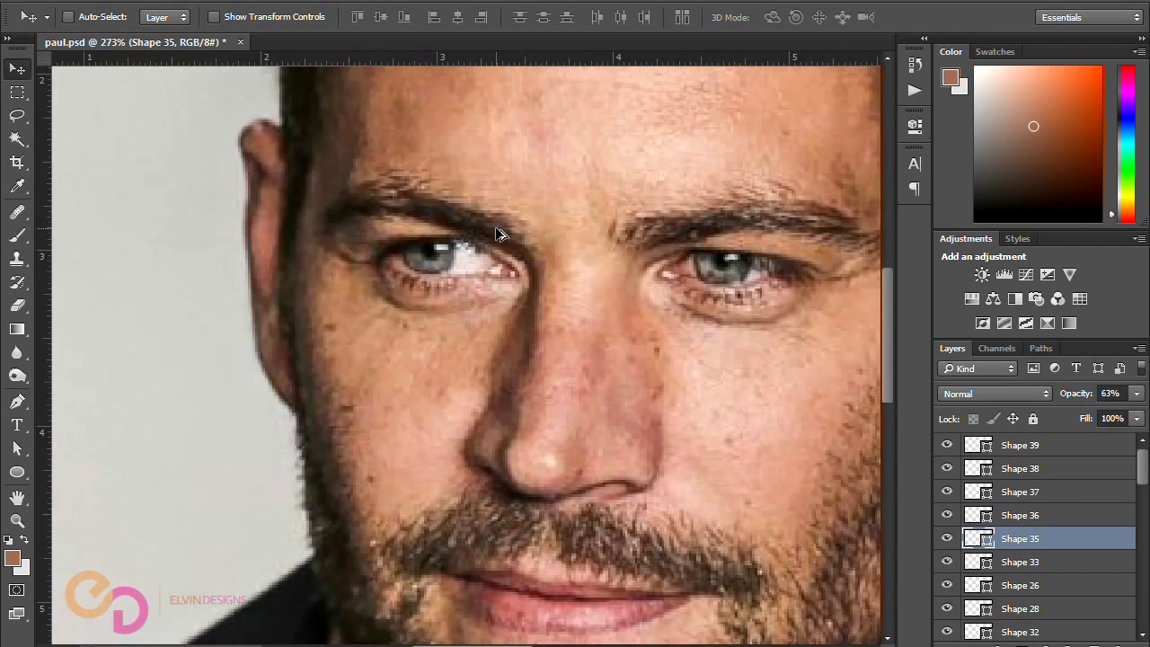
{"action": "scroll", "coordinate": [494, 241], "scroll_direction": "down", "scroll_amount": 5}
{"action": "scroll", "coordinate": [497, 242], "scroll_direction": "up", "scroll_amount": 5}
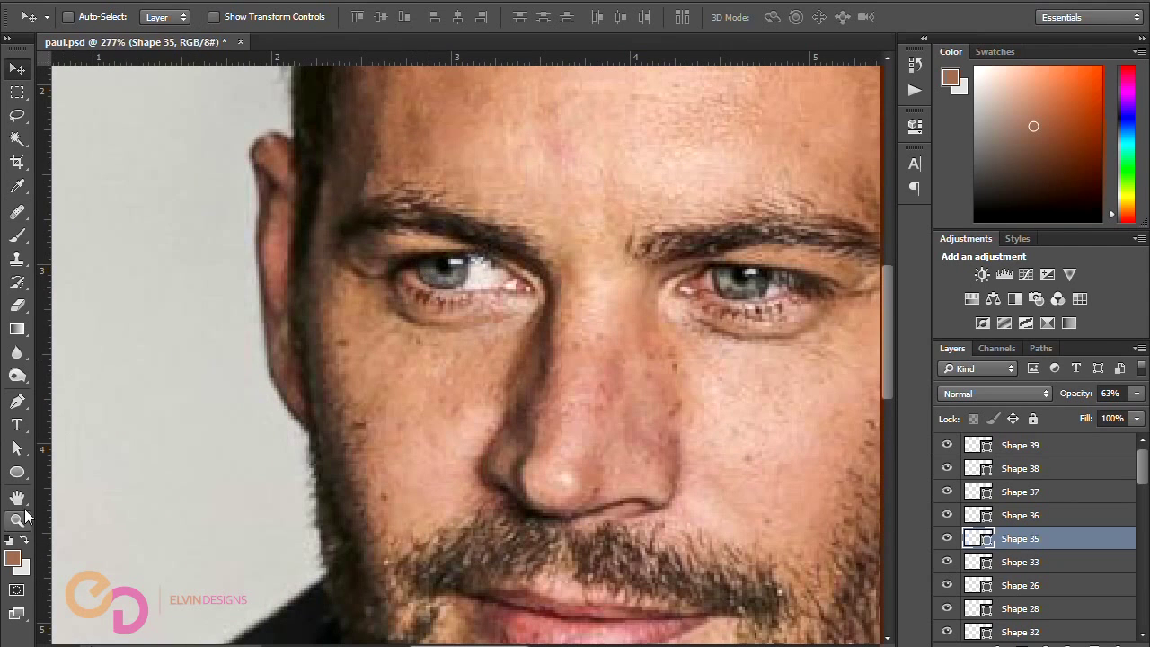
{"action": "left_click", "coordinate": [17, 471]}
{"action": "left_click_drag", "start_coordinate": [417, 243], "coordinate": [469, 291]}
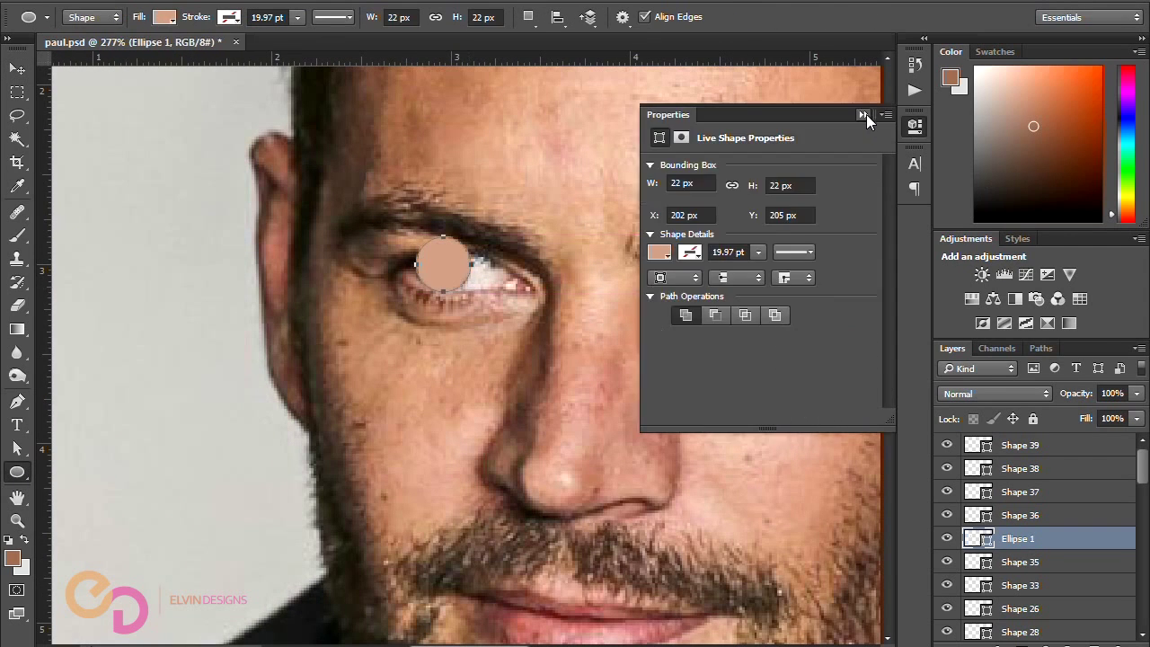
{"action": "left_click", "coordinate": [869, 114]}
Step: Recolour the iris circle to a dark grey-brown sampled from the iris of the photo's right eye
{"action": "left_click", "coordinate": [17, 69]}
{"action": "double_click", "coordinate": [975, 539]}
{"action": "left_click_drag", "start_coordinate": [593, 59], "coordinate": [315, 98]}
{"action": "left_click", "coordinate": [738, 285]}
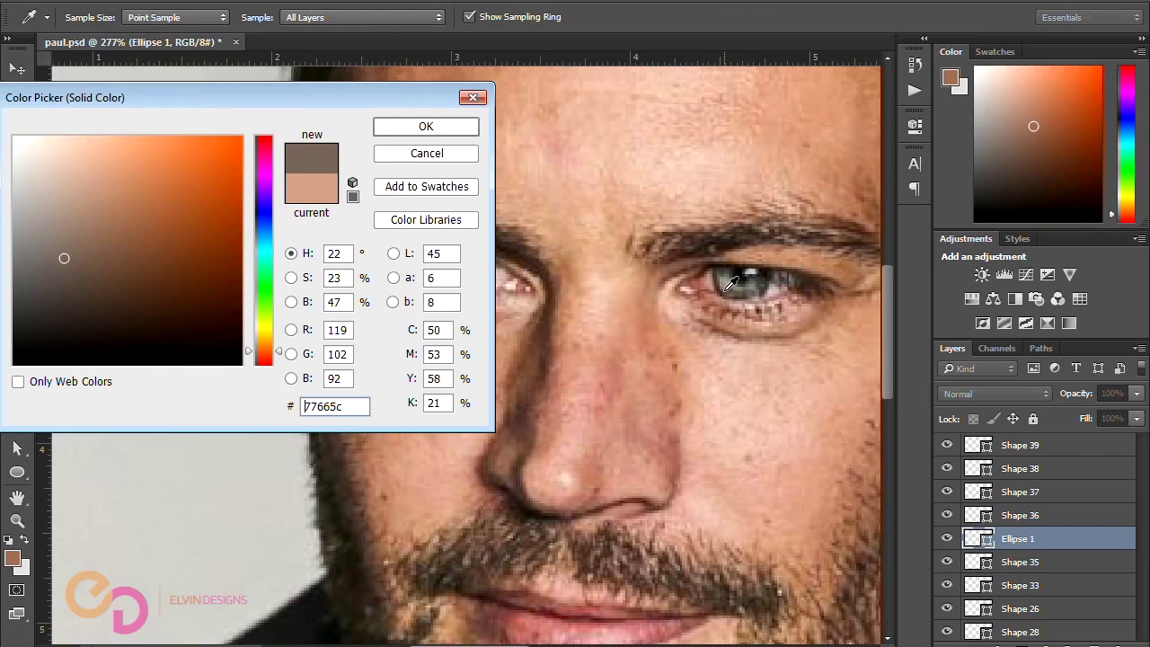
{"action": "left_click", "coordinate": [748, 284]}
{"action": "left_click", "coordinate": [411, 129]}
Step: Move the iris circle from the photo onto the illustrated left eye
{"action": "scroll", "coordinate": [547, 305], "scroll_direction": "down", "scroll_amount": 5}
{"action": "left_click_drag", "start_coordinate": [507, 291], "coordinate": [874, 291]}
{"action": "left_click_drag", "start_coordinate": [554, 642], "coordinate": [581, 642]}
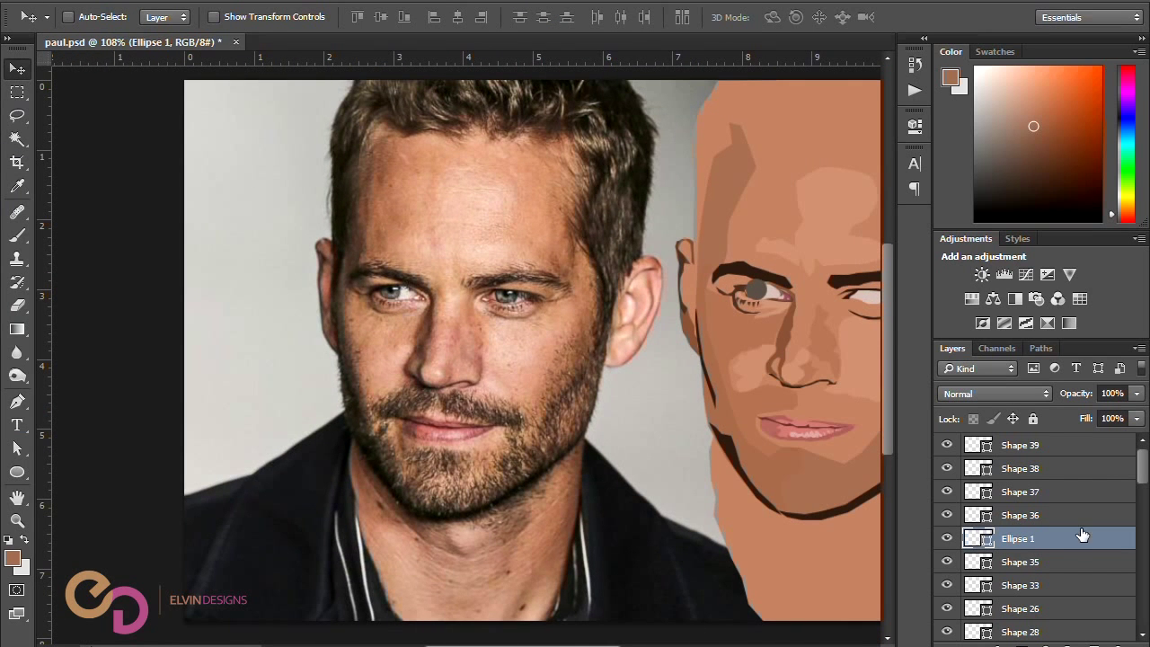
Step: Flatten the iris circle's upper edge to fit beneath the illustrated upper lid and set its opacity to 85%
{"action": "scroll", "coordinate": [806, 324], "scroll_direction": "up", "scroll_amount": 5}
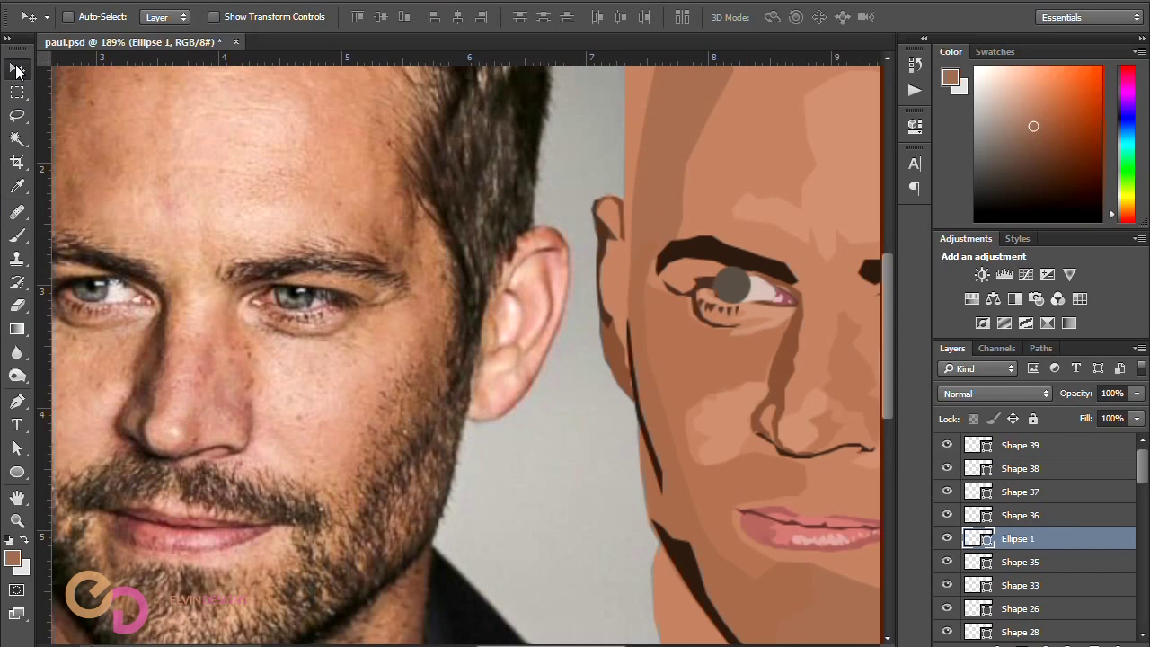
{"action": "left_click", "coordinate": [17, 447]}
{"action": "left_click", "coordinate": [734, 274]}
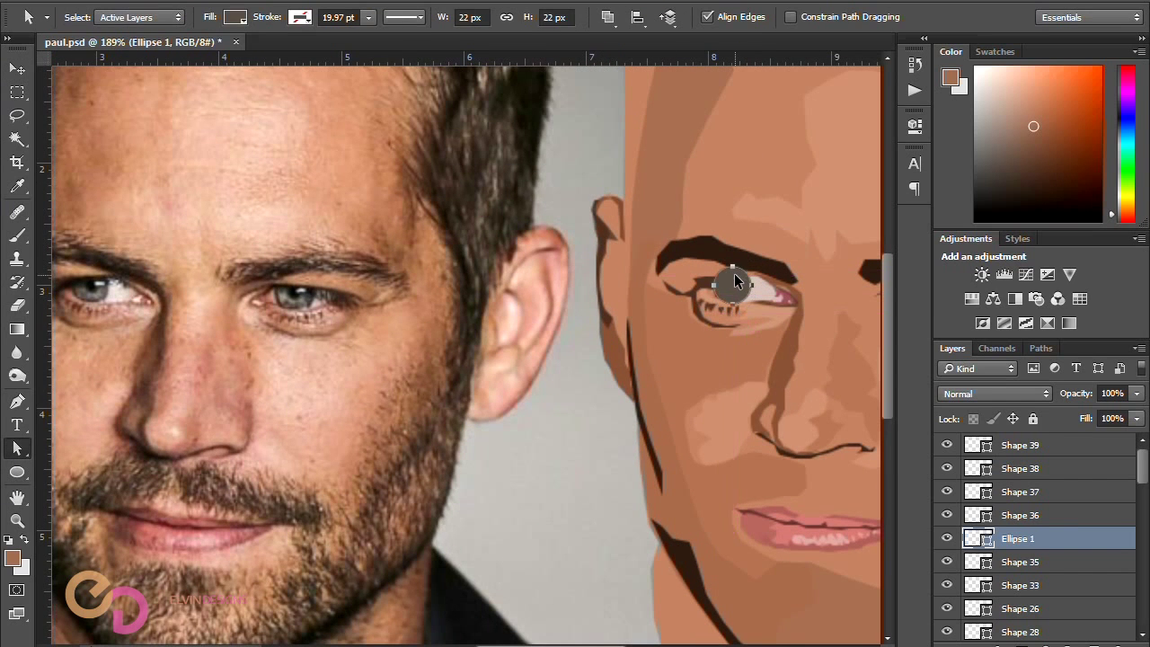
{"action": "left_click_drag", "start_coordinate": [734, 268], "coordinate": [733, 278]}
{"action": "left_click", "coordinate": [527, 255]}
{"action": "scroll", "coordinate": [732, 281], "scroll_direction": "up", "scroll_amount": 4}
{"action": "left_click_drag", "start_coordinate": [1076, 392], "coordinate": [972, 387]}
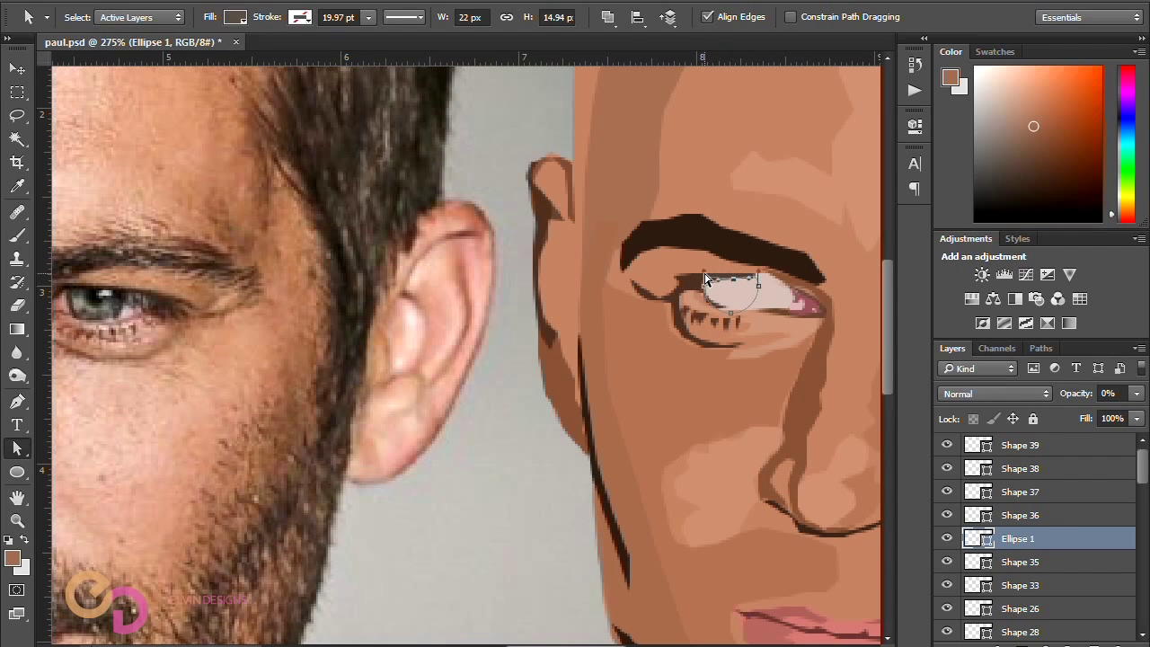
{"action": "key", "text": "8"}
{"action": "key", "text": "5"}
{"action": "scroll", "coordinate": [662, 360], "scroll_direction": "down", "scroll_amount": 4}
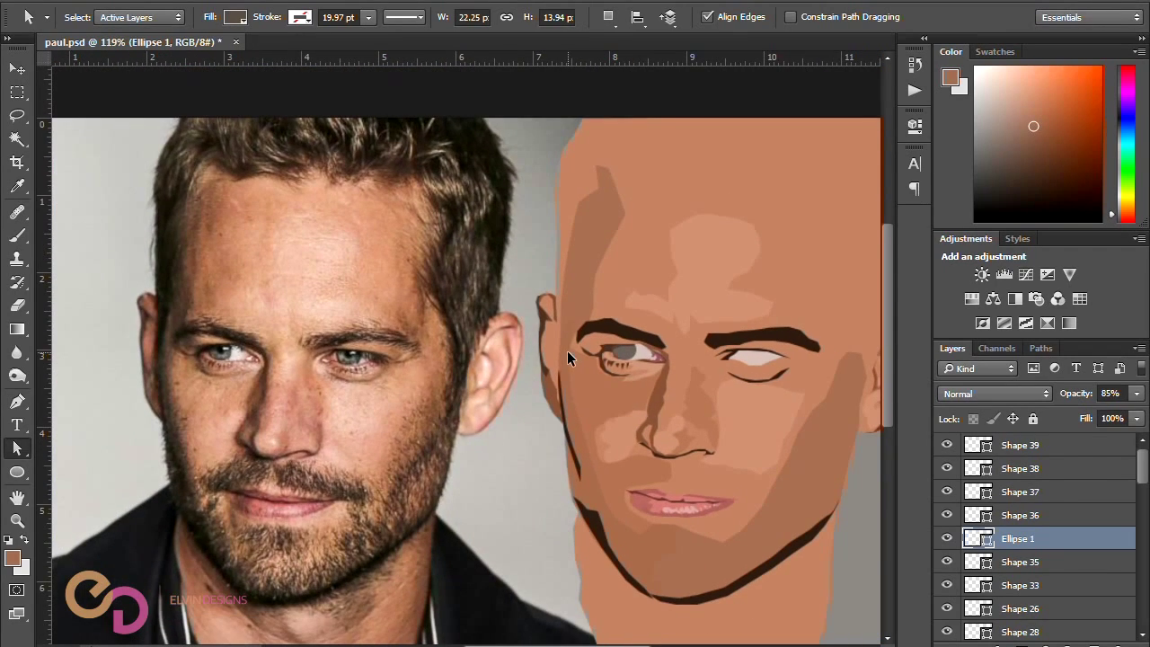
Step: Trace the pupil of the photo's left eye as a small closed Pen shape about 8 px high
{"action": "scroll", "coordinate": [238, 353], "scroll_direction": "up", "scroll_amount": 4}
{"action": "left_click", "coordinate": [17, 401]}
{"action": "left_click", "coordinate": [196, 336]}
{"action": "left_click", "coordinate": [196, 347]}
{"action": "left_click", "coordinate": [201, 352]}
{"action": "left_click", "coordinate": [212, 352]}
{"action": "left_click", "coordinate": [213, 338]}
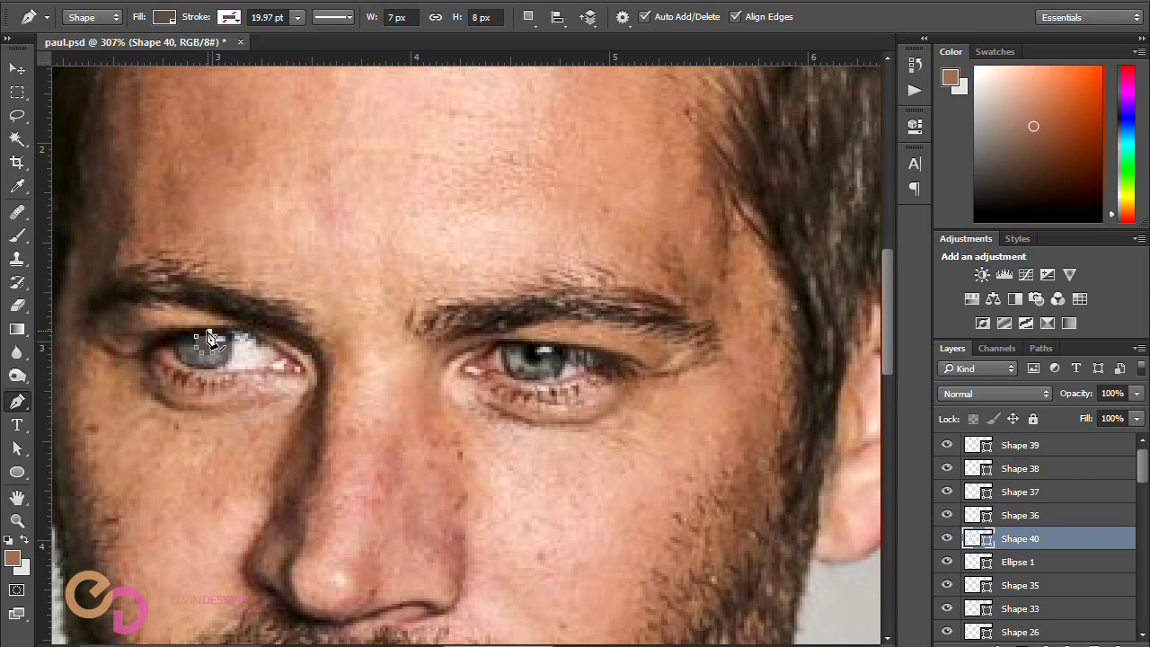
{"action": "left_click", "coordinate": [197, 337]}
Step: Shift the pupil shape horizontally from the photo to the illustrated left eye
{"action": "scroll", "coordinate": [205, 340], "scroll_direction": "down", "scroll_amount": 3}
{"action": "key", "text": "v"}
{"action": "key", "text": "shift+Right"}
{"action": "key", "text": "shift+Right"}
{"action": "key", "text": "shift+Right"}
{"action": "key", "text": "shift+Right"}
{"action": "key", "text": "shift+Right"}
{"action": "key", "text": "shift+Right"}
{"action": "key", "text": "shift+Right"}
{"action": "key", "text": "shift+Right"}
{"action": "key", "text": "shift+Right"}
{"action": "key", "text": "shift+Right"}
{"action": "key", "text": "shift+Right"}
{"action": "key", "text": "shift+Right"}
{"action": "key", "text": "shift+Right"}
{"action": "key", "text": "shift+Right"}
{"action": "key", "text": "shift+Right"}
{"action": "key", "text": "shift+Right"}
{"action": "key", "text": "shift+Right"}
{"action": "key", "text": "shift+Right"}
{"action": "key", "text": "shift+Right"}
{"action": "key", "text": "shift+Right"}
Step: Recolour the pupil shape to near-black and nudge it into place on the illustrated left iris
{"action": "double_click", "coordinate": [977, 538]}
{"action": "left_click_drag", "start_coordinate": [49, 311], "coordinate": [49, 329]}
{"action": "left_click", "coordinate": [395, 132]}
{"action": "key", "text": "shift+Right"}
{"action": "key", "text": "shift+Right"}
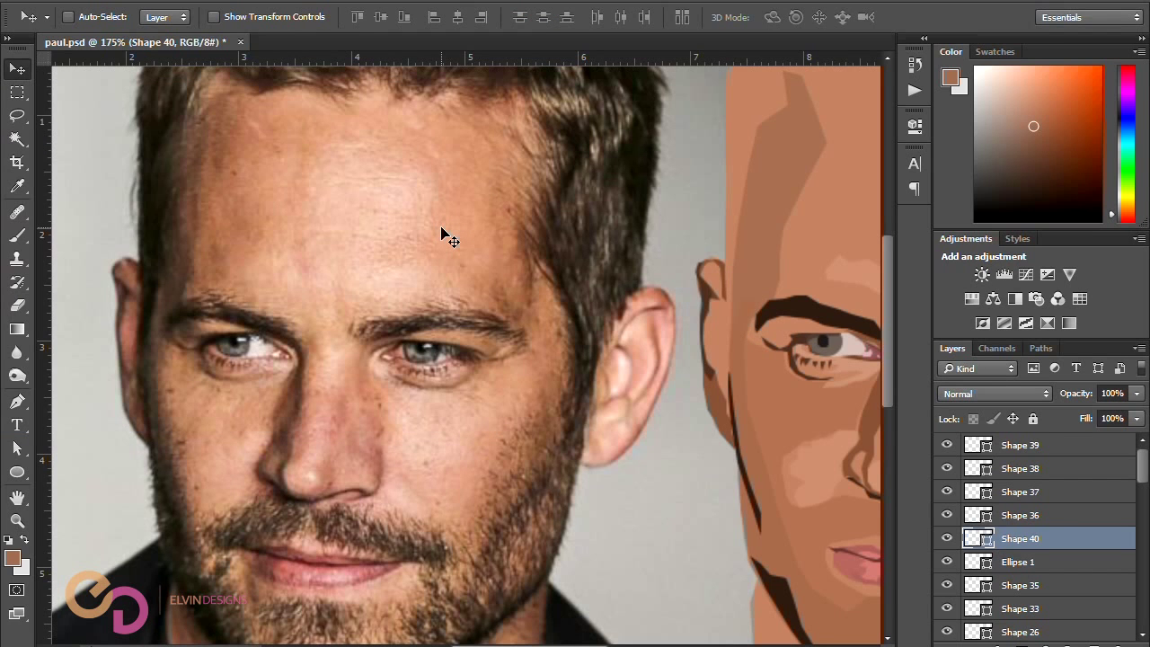
Step: Trace the small highlight beside the pupil of the photo's left eye as a four-sided Pen shape
{"action": "scroll", "coordinate": [221, 336], "scroll_direction": "up", "scroll_amount": 4}
{"action": "left_click", "coordinate": [17, 401]}
{"action": "left_click", "coordinate": [282, 351]}
{"action": "left_click", "coordinate": [281, 359]}
{"action": "left_click", "coordinate": [300, 360]}
{"action": "left_click", "coordinate": [299, 349]}
{"action": "left_click", "coordinate": [282, 350]}
Step: Place the highlight shape on the illustrated left pupil in a light tone and save the document
{"action": "scroll", "coordinate": [284, 350], "scroll_direction": "down", "scroll_amount": 4}
{"action": "left_click", "coordinate": [17, 68]}
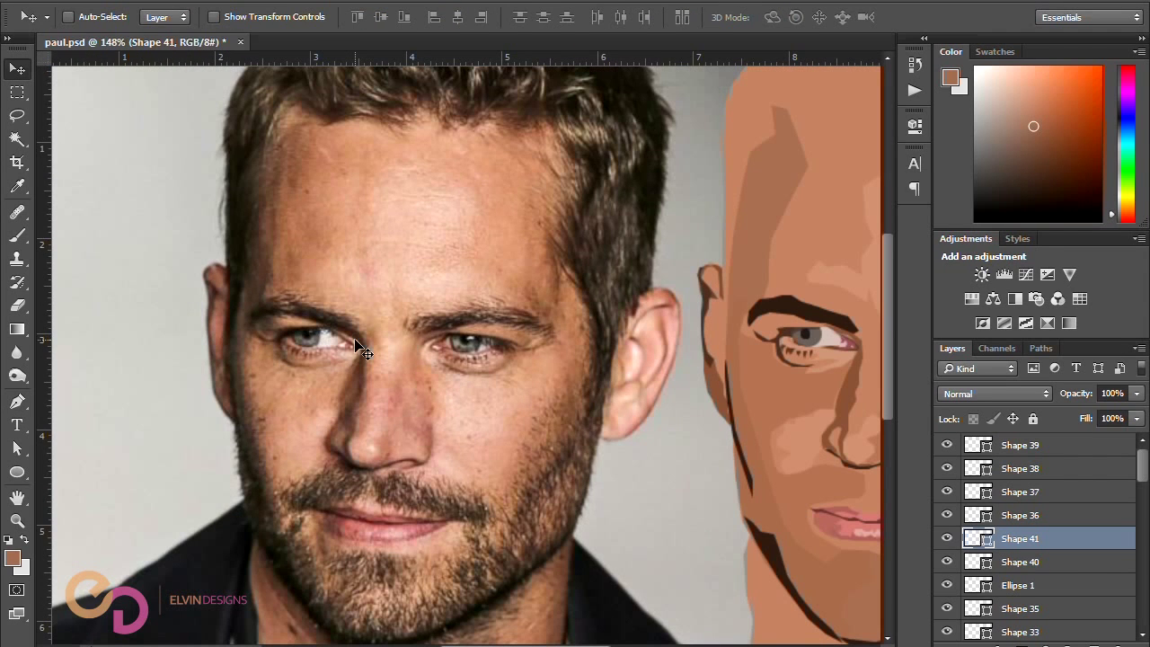
{"action": "double_click", "coordinate": [980, 538]}
{"action": "key", "text": "Escape"}
{"action": "key", "text": "ctrl+s"}
{"action": "scroll", "coordinate": [768, 366], "scroll_direction": "right", "scroll_amount": 2}
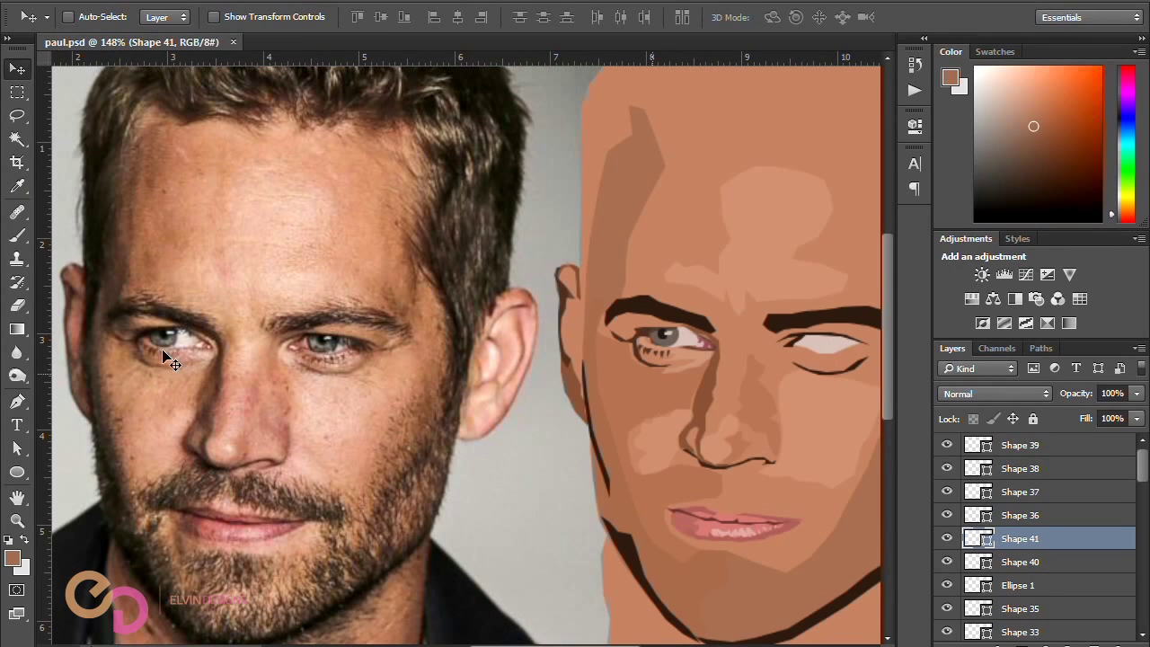
Step: Directly above the iris layer, trace the lower rim of the photo's left iris with the Pen tool, about 21 by 12 px
{"action": "scroll", "coordinate": [164, 350], "scroll_direction": "up", "scroll_amount": 5}
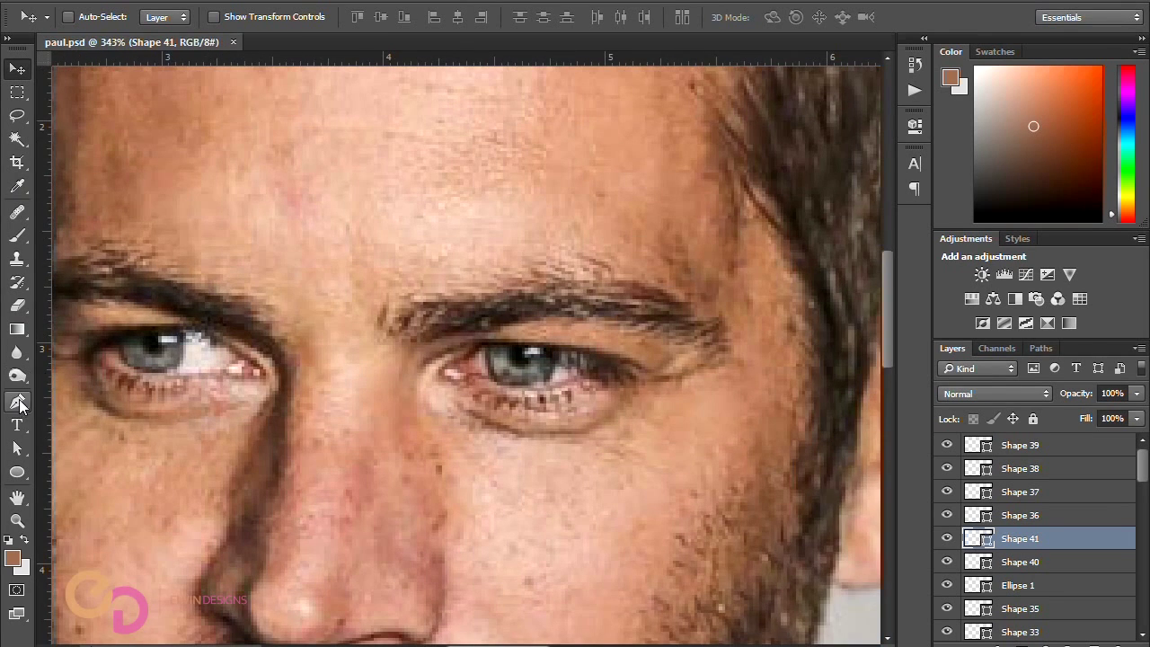
{"action": "scroll", "coordinate": [437, 441], "scroll_direction": "down", "scroll_amount": 4}
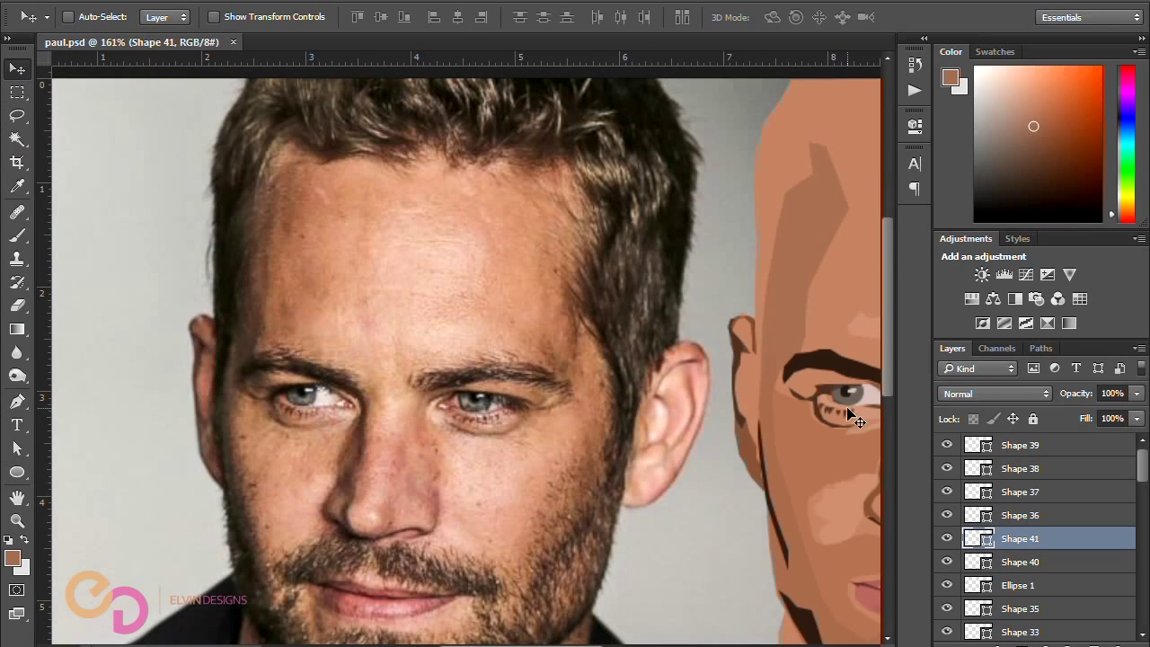
{"action": "left_click", "coordinate": [859, 412], "text": "ctrl"}
{"action": "scroll", "coordinate": [308, 394], "scroll_direction": "up", "scroll_amount": 5}
{"action": "key", "text": "p"}
{"action": "left_click", "coordinate": [332, 418]}
{"action": "left_click", "coordinate": [308, 439]}
{"action": "left_click", "coordinate": [272, 440]}
{"action": "left_click", "coordinate": [263, 436]}
{"action": "left_click", "coordinate": [254, 423]}
{"action": "left_click", "coordinate": [250, 410]}
{"action": "left_click", "coordinate": [250, 401]}
{"action": "left_click", "coordinate": [259, 396]}
{"action": "left_click", "coordinate": [246, 419]}
{"action": "left_click", "coordinate": [250, 435]}
{"action": "left_click", "coordinate": [263, 440]}
{"action": "left_click", "coordinate": [276, 449]}
{"action": "left_click", "coordinate": [294, 449]}
{"action": "left_click", "coordinate": [306, 449]}
{"action": "scroll", "coordinate": [338, 421], "scroll_direction": "down", "scroll_amount": 6}
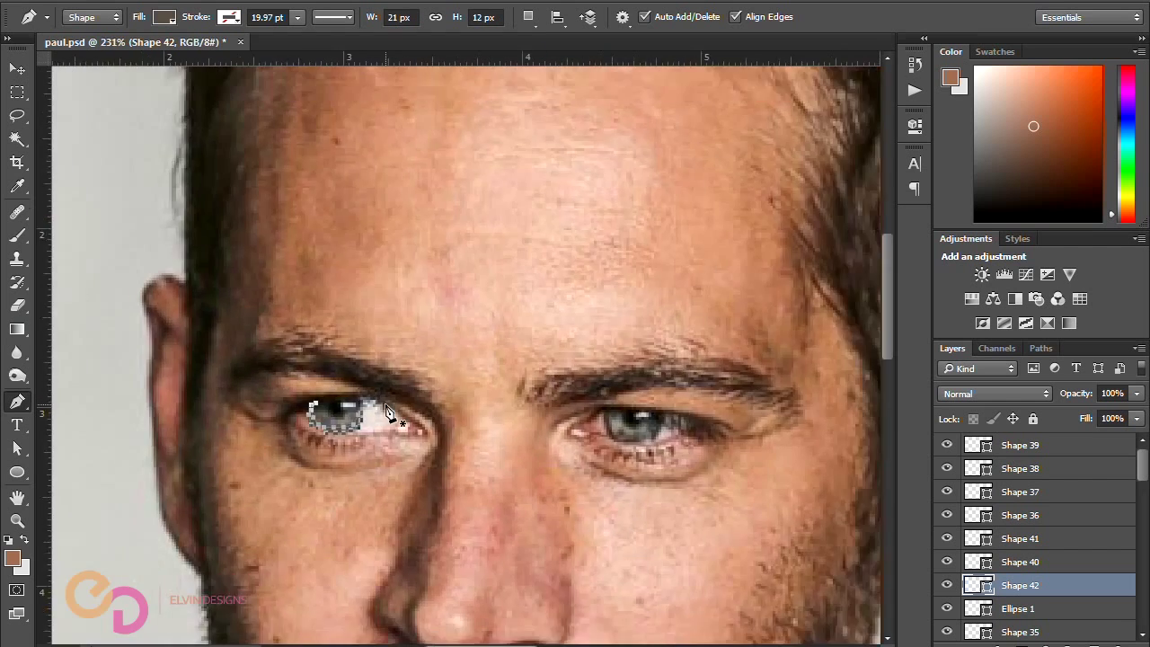
Step: Move the rim shape onto the illustrated left iris and recolour it to dark grey #3e3935
{"action": "key", "text": "v"}
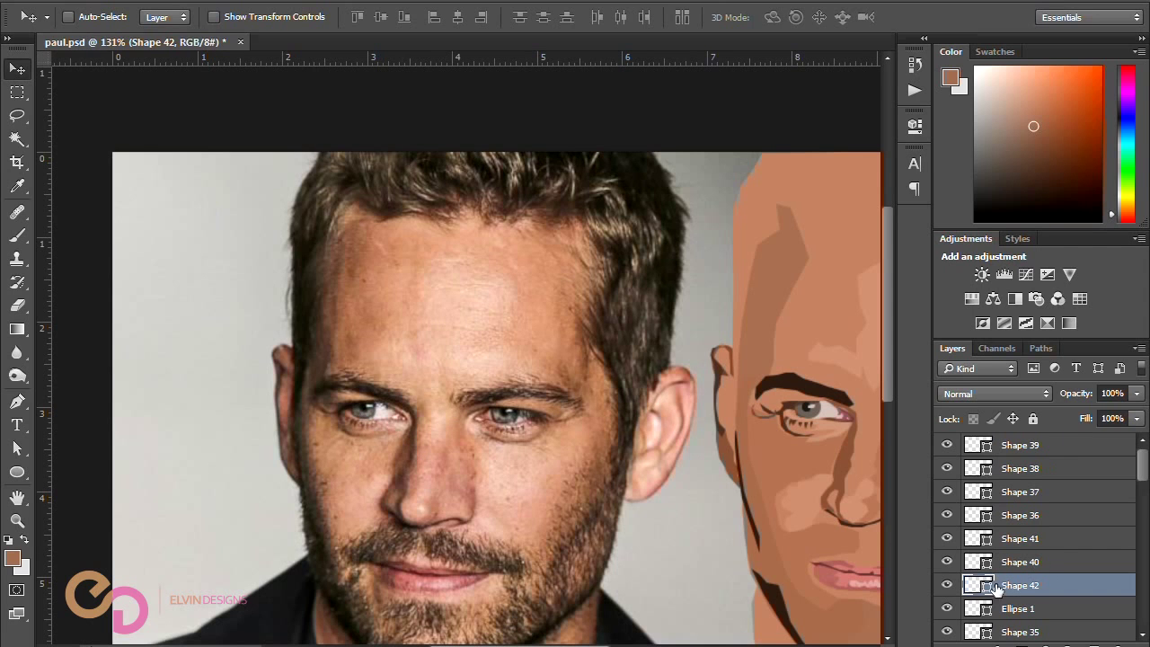
{"action": "double_click", "coordinate": [988, 585]}
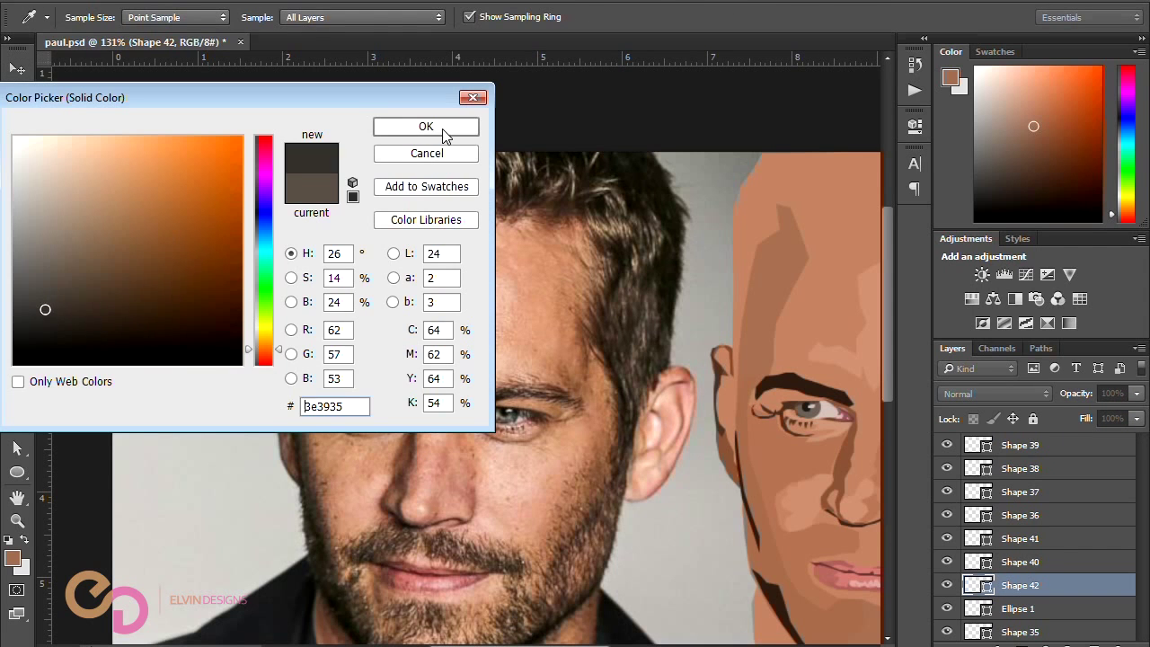
{"action": "left_click", "coordinate": [426, 127]}
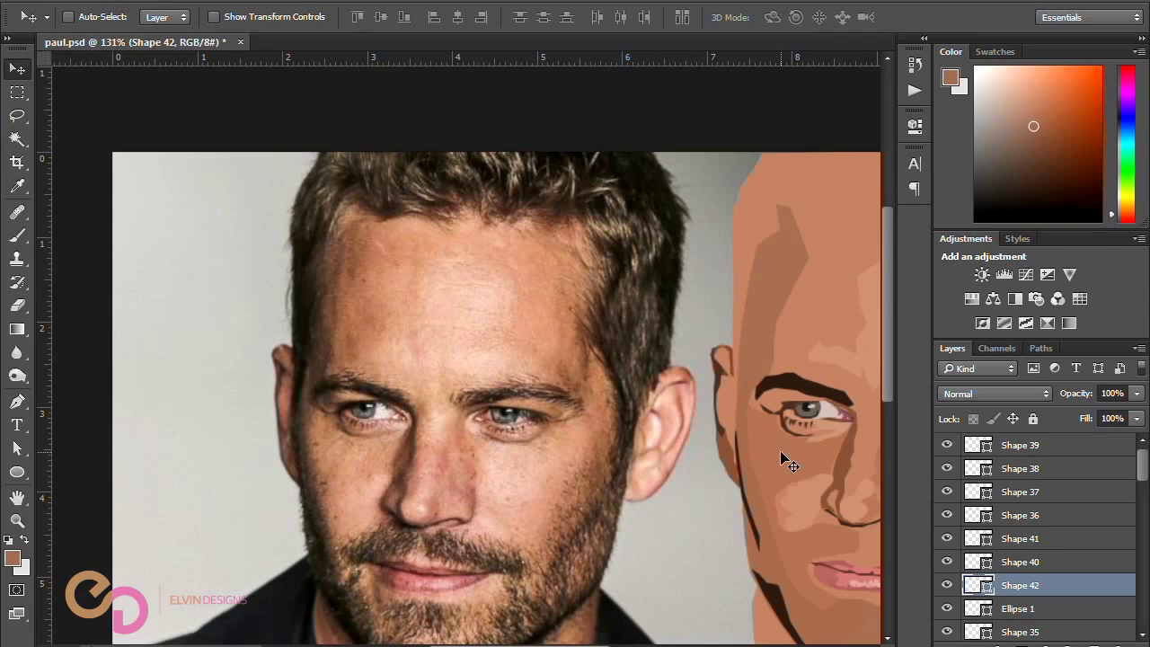
Step: Position the rim path along the lower edge of the illustrated left iris and save the document
{"action": "scroll", "coordinate": [781, 458], "scroll_direction": "up", "scroll_amount": 6}
{"action": "left_click", "coordinate": [17, 447]}
{"action": "left_click", "coordinate": [252, 385]}
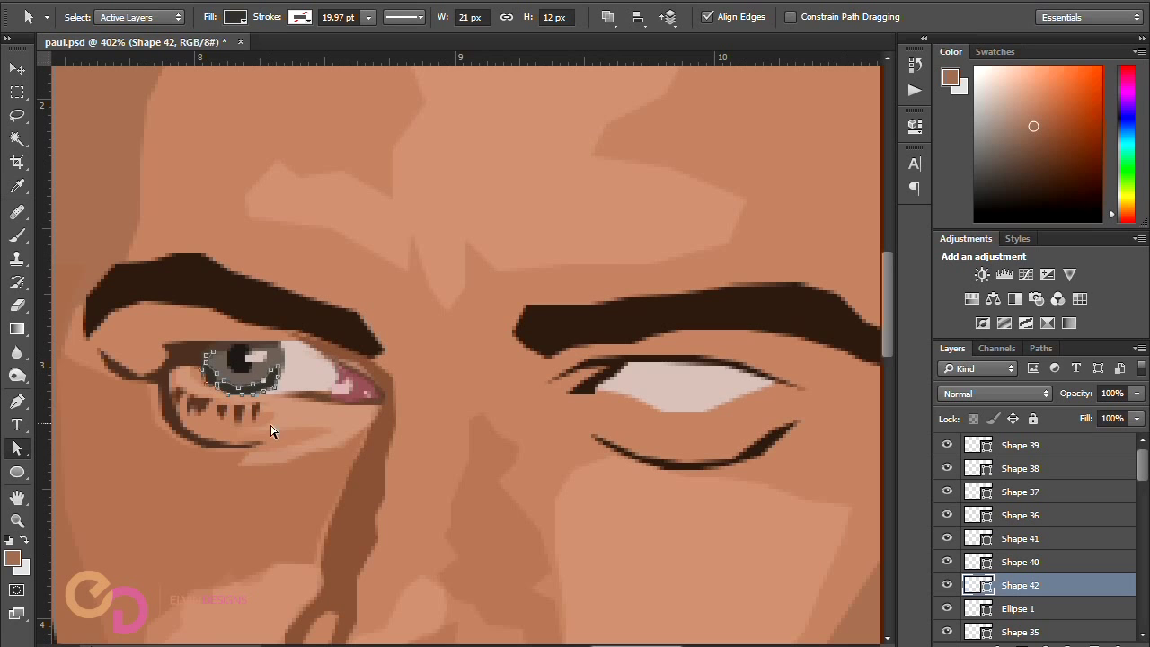
{"action": "scroll", "coordinate": [421, 381], "scroll_direction": "down", "scroll_amount": 5}
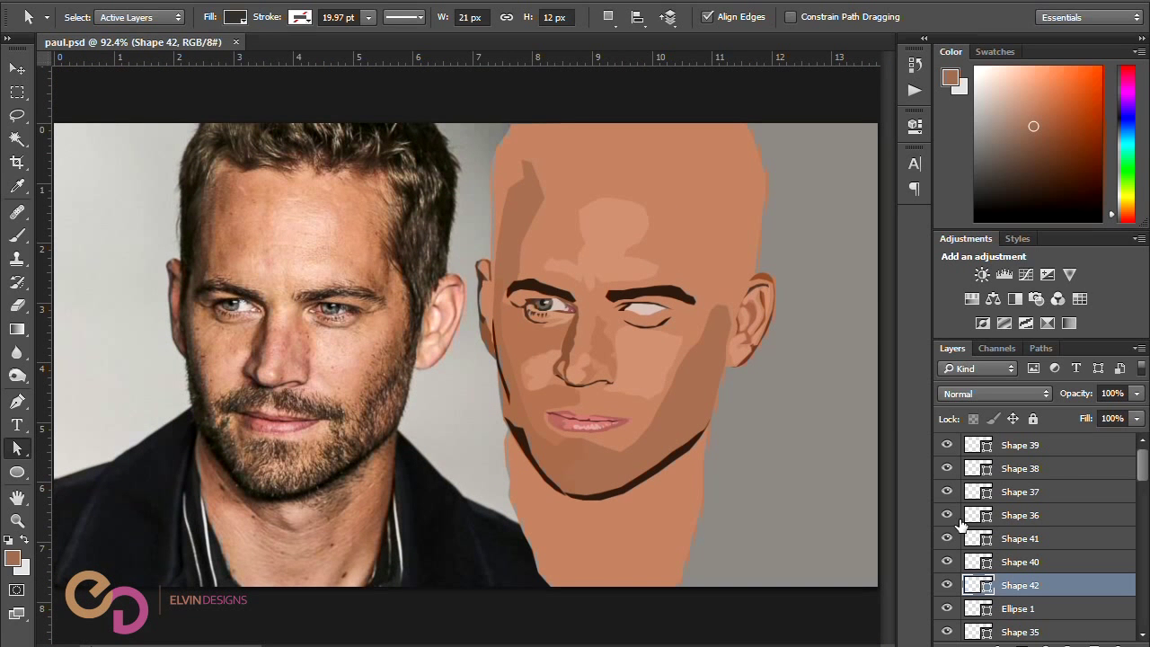
Step: Starting from the left iris layer, trace the iris of the photo's right eye with the Pen tool, about 23 by 13 px
{"action": "key", "text": "v"}
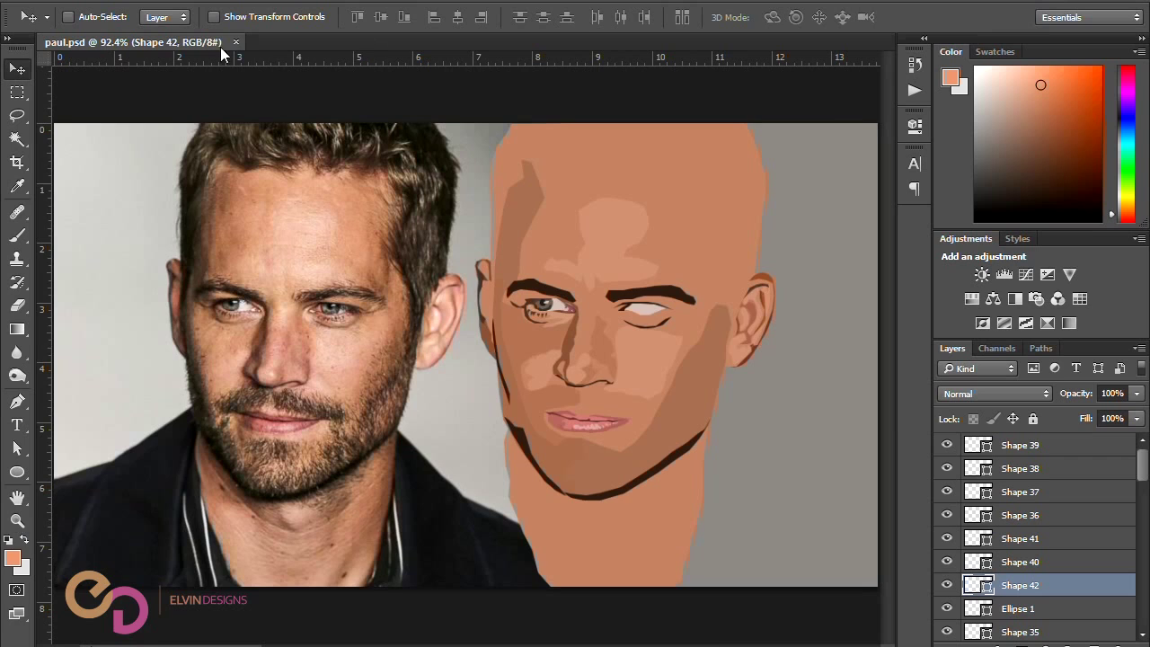
{"action": "scroll", "coordinate": [335, 305], "scroll_direction": "up", "scroll_amount": 4}
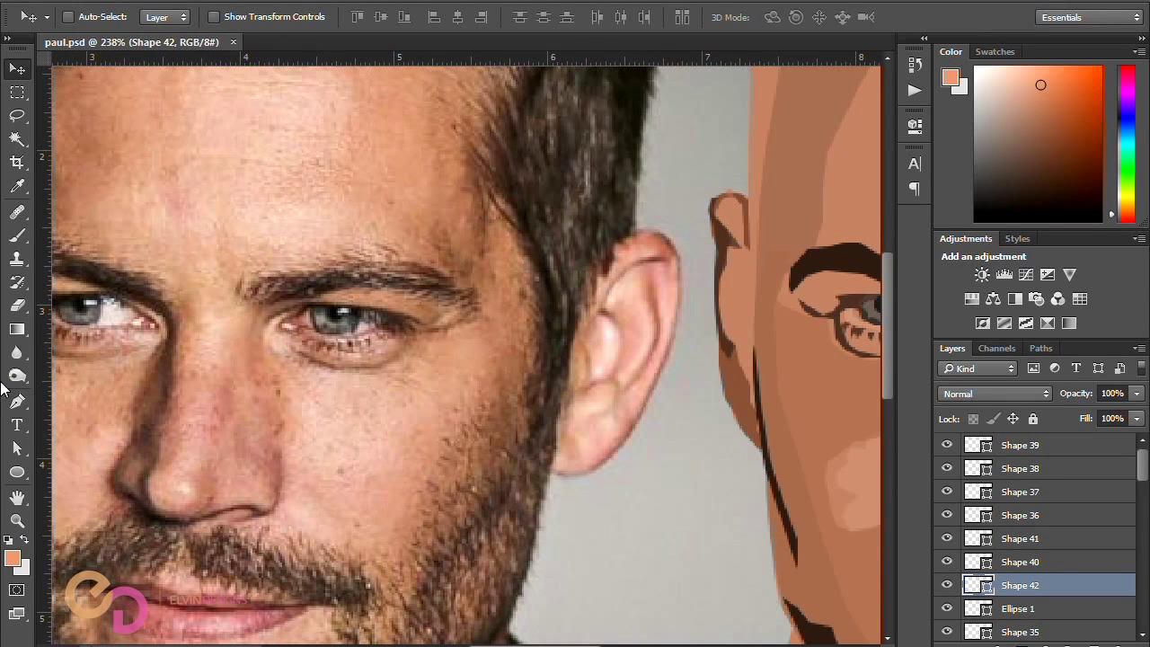
{"action": "left_click", "coordinate": [15, 399]}
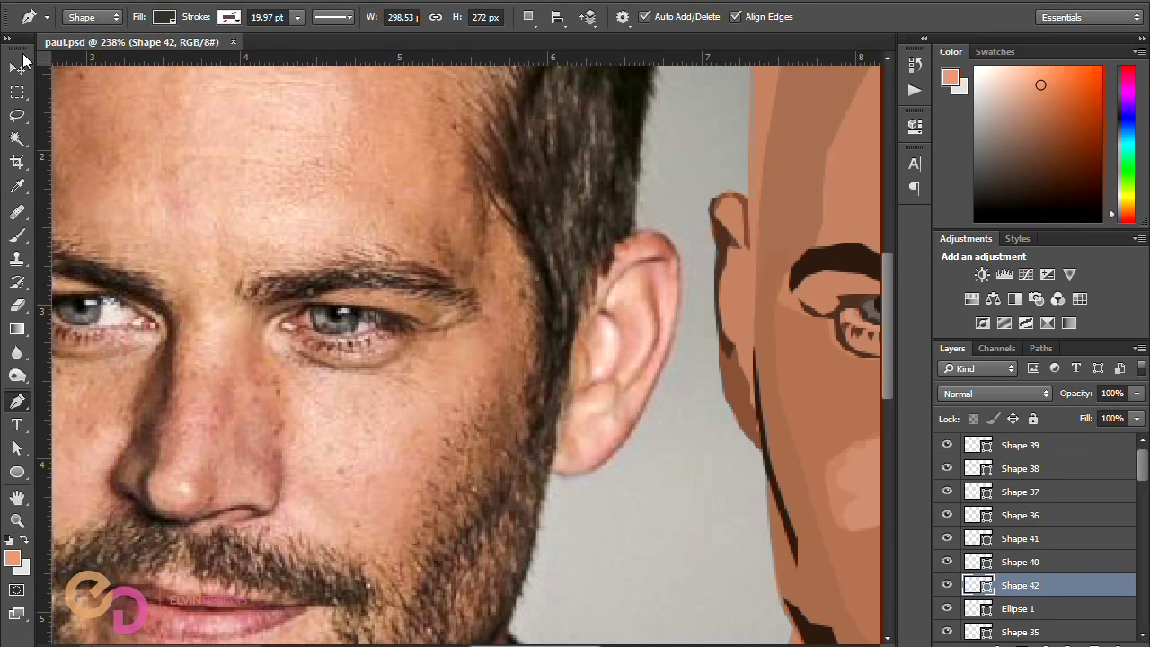
{"action": "left_click", "coordinate": [18, 68]}
{"action": "scroll", "coordinate": [799, 308], "scroll_direction": "right", "scroll_amount": 2}
{"action": "left_click", "coordinate": [796, 305], "text": "ctrl"}
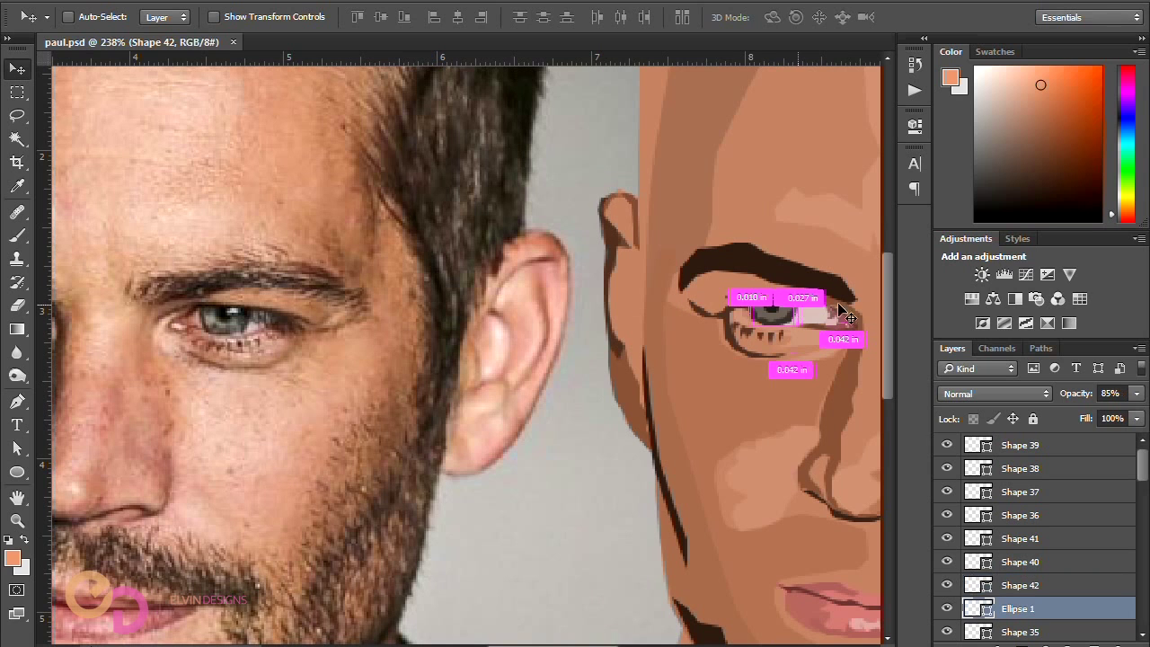
{"action": "key", "text": "p"}
{"action": "scroll", "coordinate": [274, 348], "scroll_direction": "up", "scroll_amount": 2}
{"action": "left_click", "coordinate": [247, 337]}
{"action": "left_click", "coordinate": [248, 377]}
{"action": "left_click", "coordinate": [260, 379]}
{"action": "left_click", "coordinate": [281, 380]}
{"action": "left_click", "coordinate": [301, 379]}
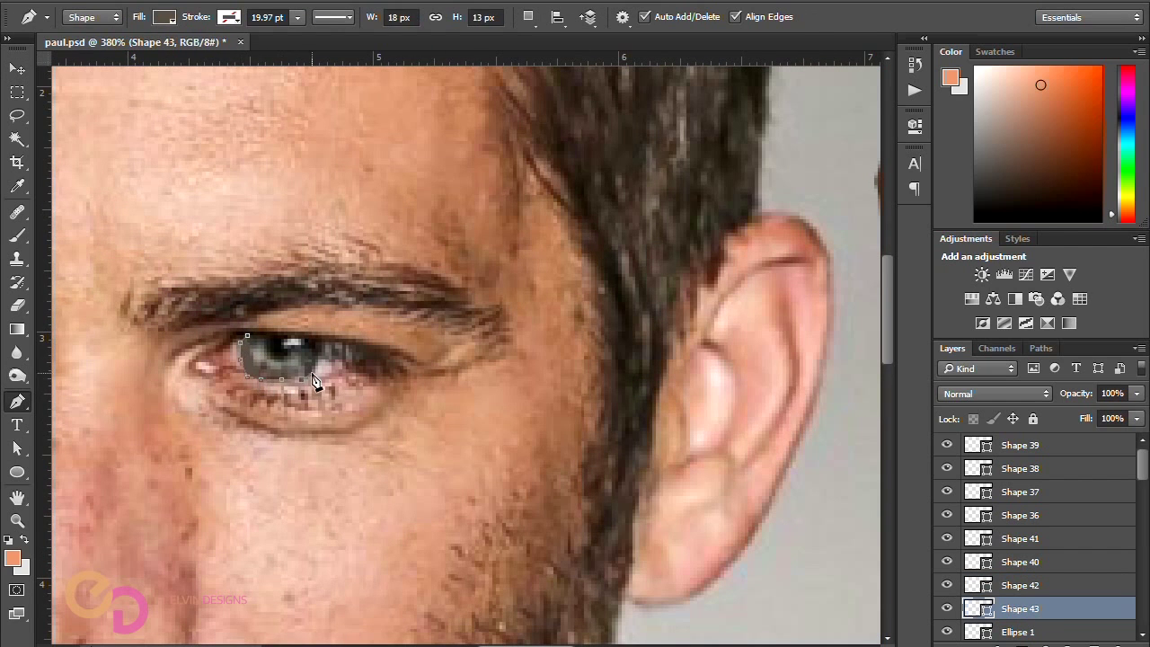
{"action": "left_click", "coordinate": [315, 373]}
{"action": "left_click", "coordinate": [318, 361]}
{"action": "left_click", "coordinate": [318, 349]}
{"action": "left_click", "coordinate": [311, 339]}
{"action": "left_click", "coordinate": [282, 334]}
{"action": "left_click", "coordinate": [247, 336]}
{"action": "scroll", "coordinate": [323, 308], "scroll_direction": "down", "scroll_amount": 2}
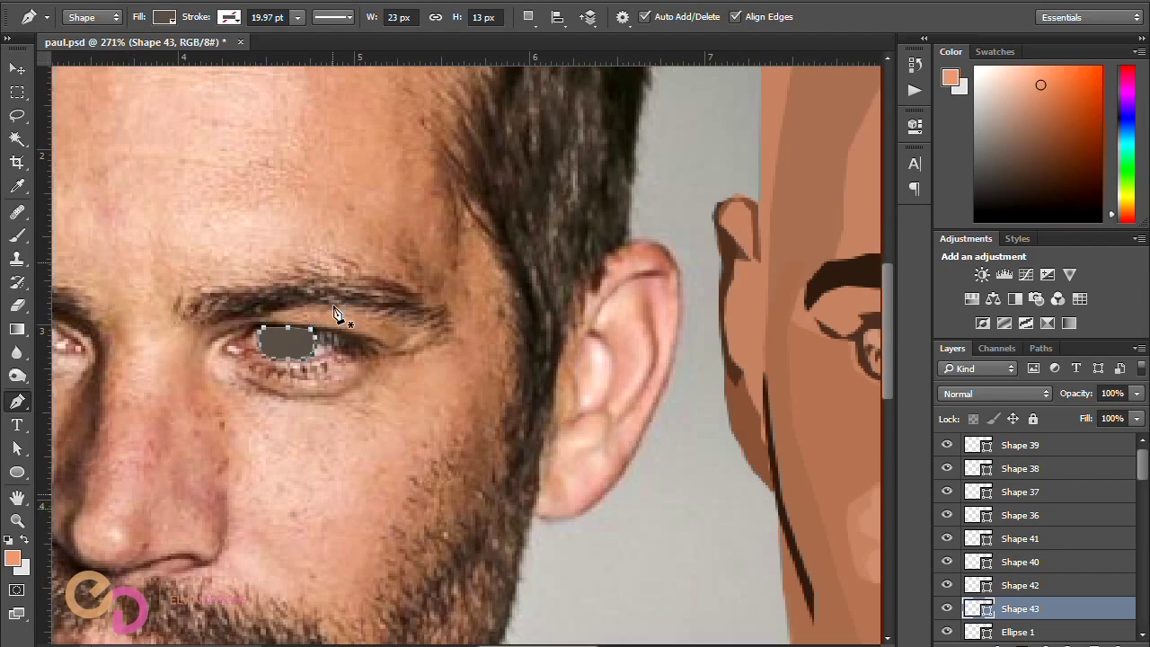
Step: Move the new iris shape onto the eye white of the illustrated right eye
{"action": "left_click", "coordinate": [17, 69]}
{"action": "mouse_move", "coordinate": [318, 296]}
{"action": "left_mouse_down"}
{"action": "mouse_move", "coordinate": [876, 298]}
{"action": "mouse_move", "coordinate": [626, 298]}
{"action": "mouse_move", "coordinate": [691, 301]}
{"action": "left_mouse_up"}
{"action": "scroll", "coordinate": [510, 347], "scroll_direction": "down", "scroll_amount": 2}
{"action": "scroll", "coordinate": [509, 352], "scroll_direction": "down", "scroll_amount": 1}
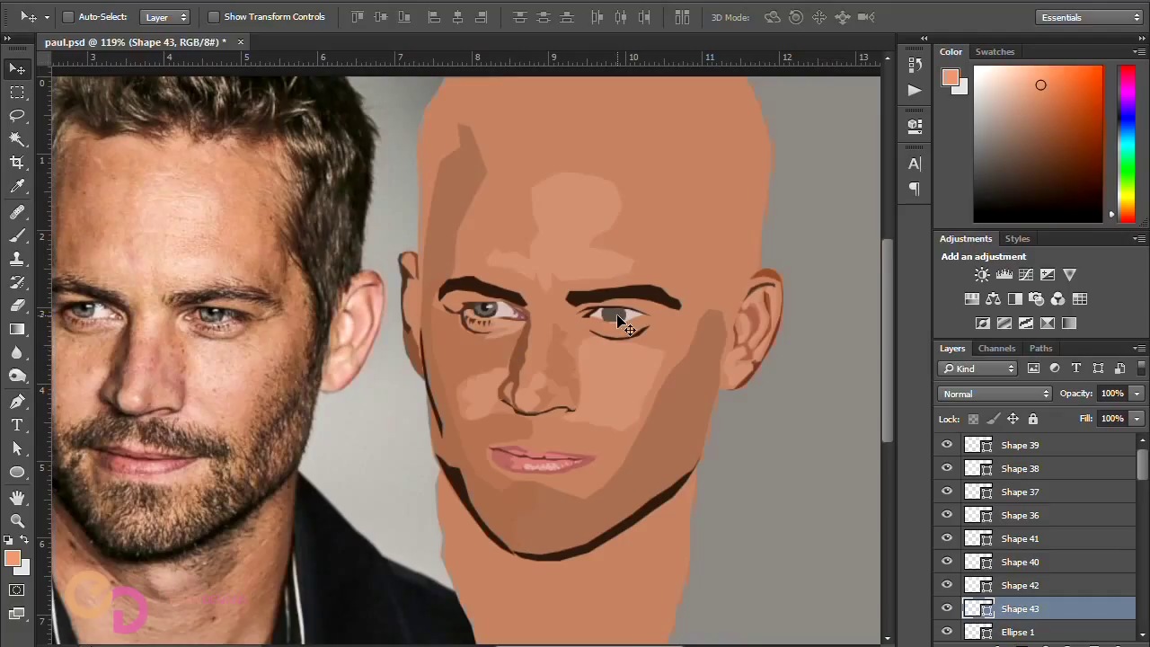
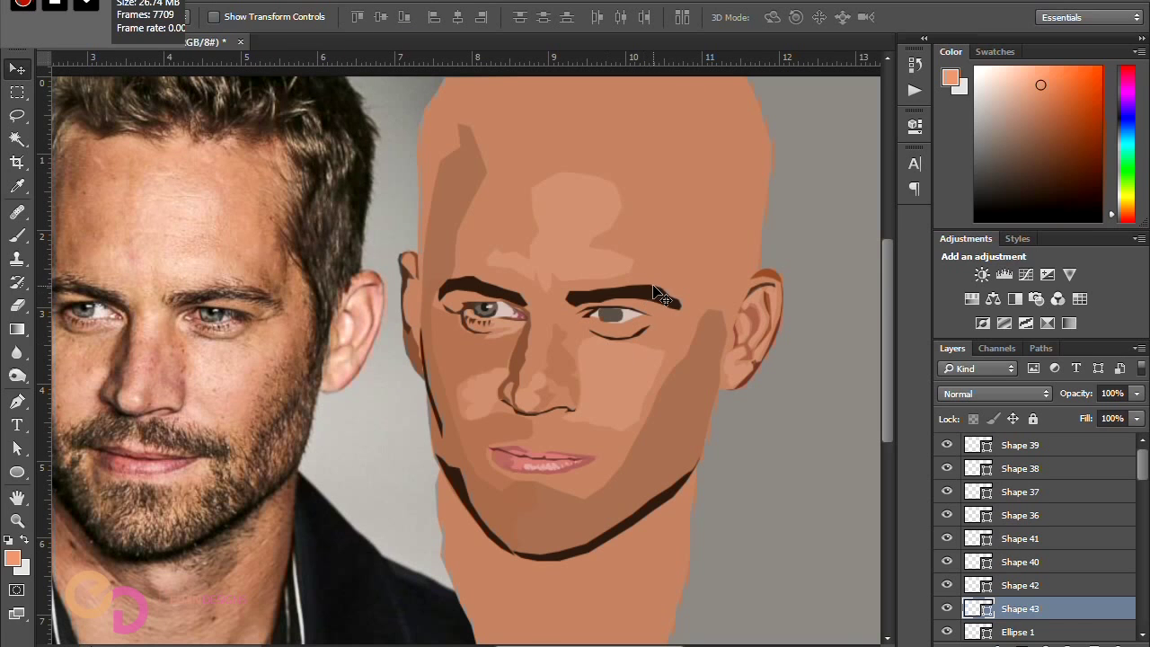
Step: Trace the pupil of the photo's right eye as a small rounded Pen shape
{"action": "scroll", "coordinate": [209, 305], "scroll_direction": "up", "scroll_amount": 5}
{"action": "mouse_move", "coordinate": [508, 641]}
{"action": "left_mouse_down"}
{"action": "mouse_move", "coordinate": [548, 641]}
{"action": "mouse_move", "coordinate": [517, 641]}
{"action": "left_mouse_up"}
{"action": "scroll", "coordinate": [227, 317], "scroll_direction": "left", "scroll_amount": 2}
{"action": "scroll", "coordinate": [211, 318], "scroll_direction": "up", "scroll_amount": 2}
{"action": "key", "text": "p"}
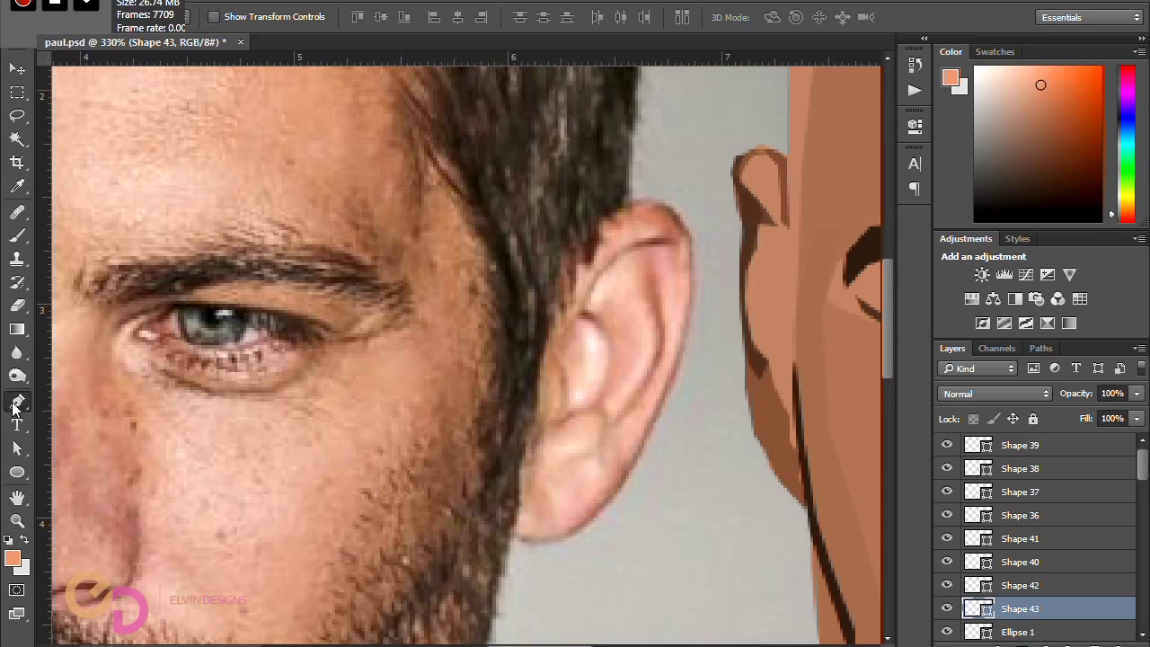
{"action": "left_click", "coordinate": [202, 310]}
{"action": "left_click", "coordinate": [205, 324]}
{"action": "left_click", "coordinate": [214, 328]}
{"action": "left_click", "coordinate": [220, 325]}
{"action": "left_click", "coordinate": [226, 319]}
{"action": "left_click", "coordinate": [226, 311]}
{"action": "left_click", "coordinate": [218, 308]}
{"action": "left_click", "coordinate": [210, 307]}
{"action": "scroll", "coordinate": [211, 316], "scroll_direction": "down", "scroll_amount": 3}
Step: Recolour the right pupil shape to a darker tone and move it onto the illustrated right iris
{"action": "key", "text": "v"}
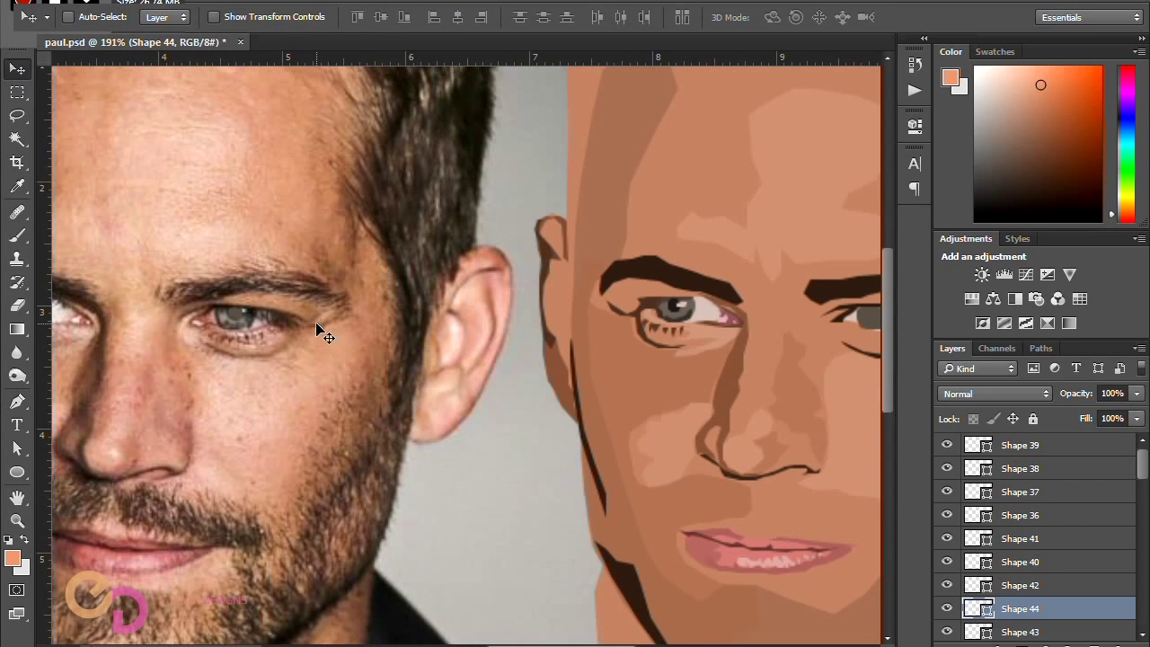
{"action": "double_click", "coordinate": [1005, 612]}
{"action": "left_click_drag", "start_coordinate": [733, 85], "coordinate": [279, 85]}
{"action": "key", "text": "Return"}
{"action": "scroll", "coordinate": [777, 298], "scroll_direction": "right", "scroll_amount": 3}
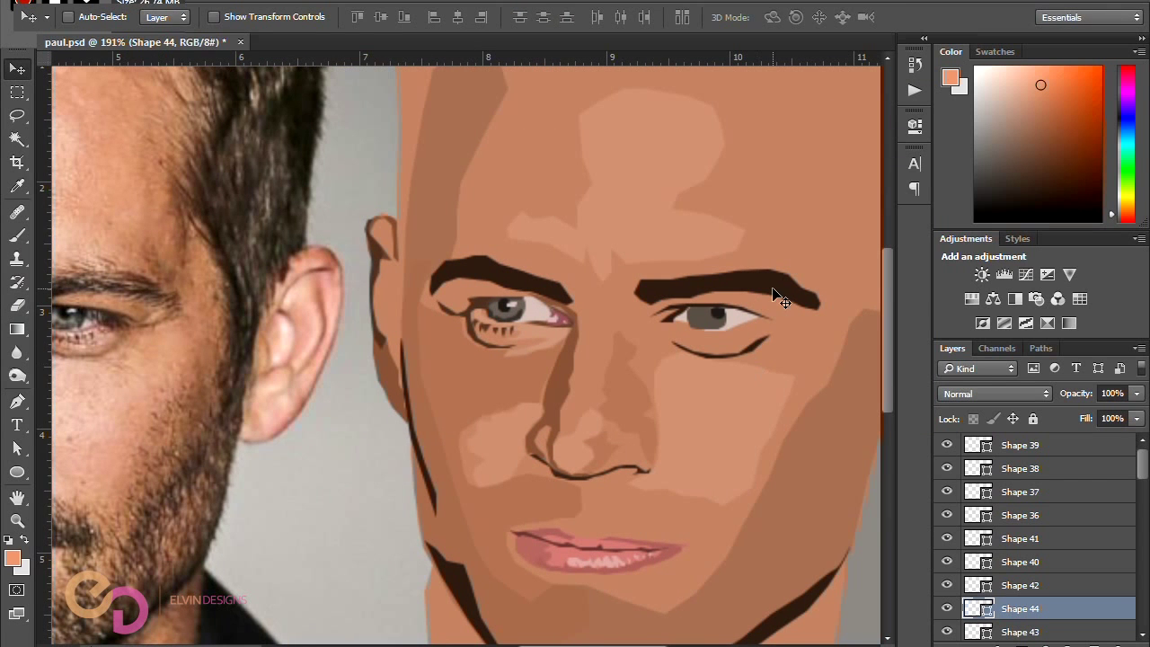
{"action": "scroll", "coordinate": [730, 363], "scroll_direction": "left", "scroll_amount": 2}
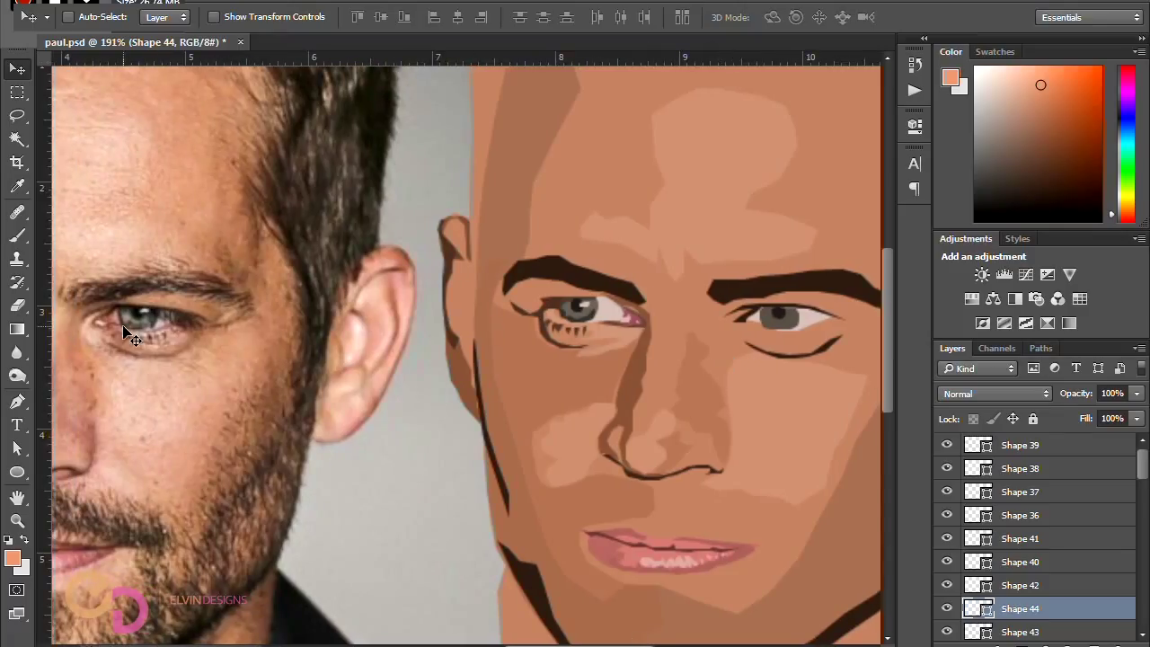
Step: Starting from the left eye's iris rim layer, trace the photo's right iris rim with the Pen tool as part of the same shape
{"action": "left_click", "coordinate": [778, 316], "text": "ctrl"}
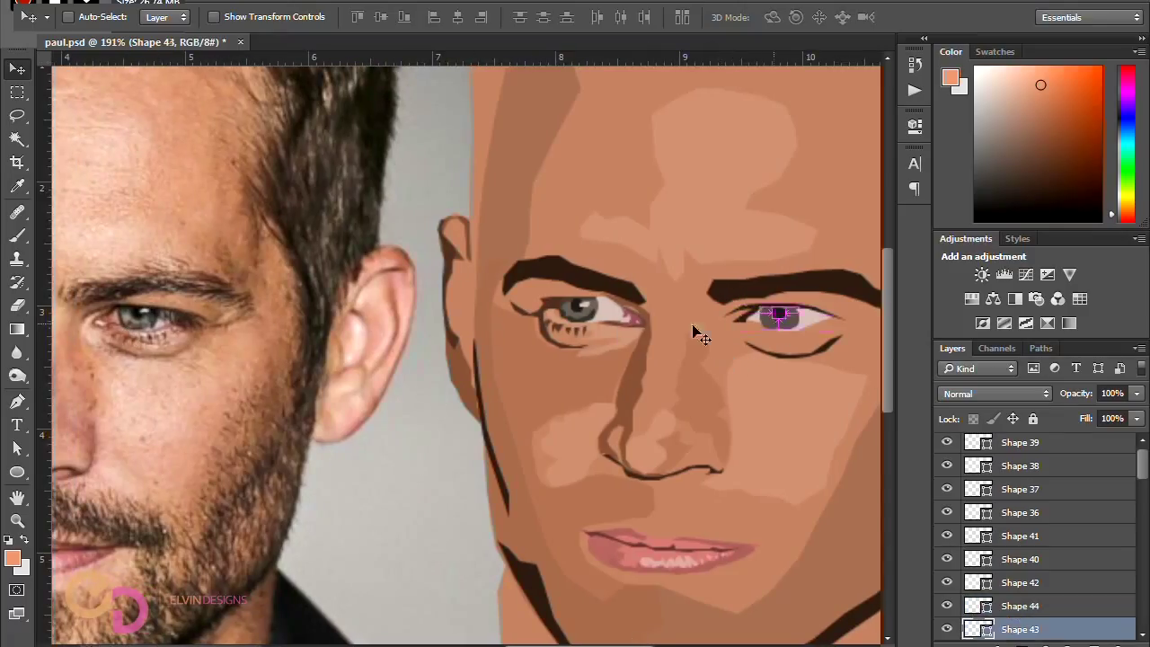
{"action": "left_click", "coordinate": [587, 317], "text": "ctrl"}
{"action": "left_click", "coordinate": [17, 402]}
{"action": "scroll", "coordinate": [134, 310], "scroll_direction": "up", "scroll_amount": 5}
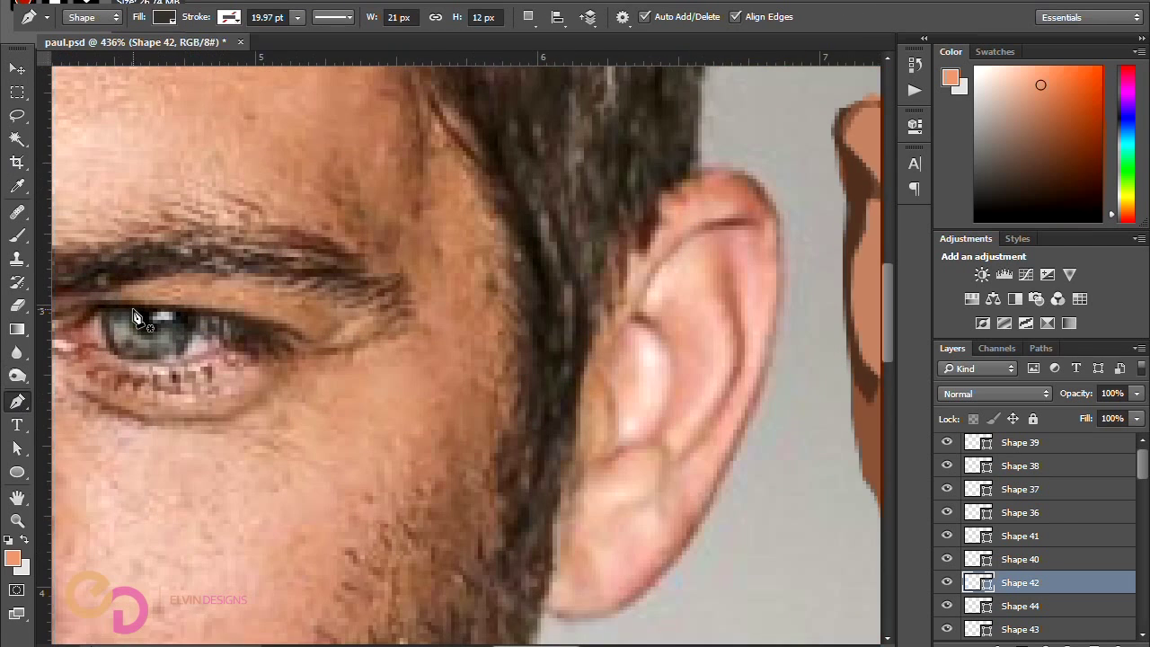
{"action": "left_click", "coordinate": [528, 17]}
{"action": "left_click", "coordinate": [535, 57]}
{"action": "left_click", "coordinate": [113, 309]}
{"action": "left_click", "coordinate": [112, 322]}
{"action": "left_click", "coordinate": [112, 334]}
{"action": "left_click", "coordinate": [116, 348]}
{"action": "left_click", "coordinate": [125, 347]}
{"action": "left_click", "coordinate": [133, 352]}
{"action": "left_click", "coordinate": [151, 347]}
{"action": "left_click", "coordinate": [164, 351]}
{"action": "left_click", "coordinate": [173, 351]}
{"action": "left_click", "coordinate": [121, 364]}
{"action": "left_click", "coordinate": [111, 355]}
{"action": "left_click", "coordinate": [100, 343]}
{"action": "left_click", "coordinate": [100, 322]}
{"action": "left_click", "coordinate": [100, 309]}
{"action": "left_click", "coordinate": [112, 309]}
{"action": "left_click", "coordinate": [194, 317]}
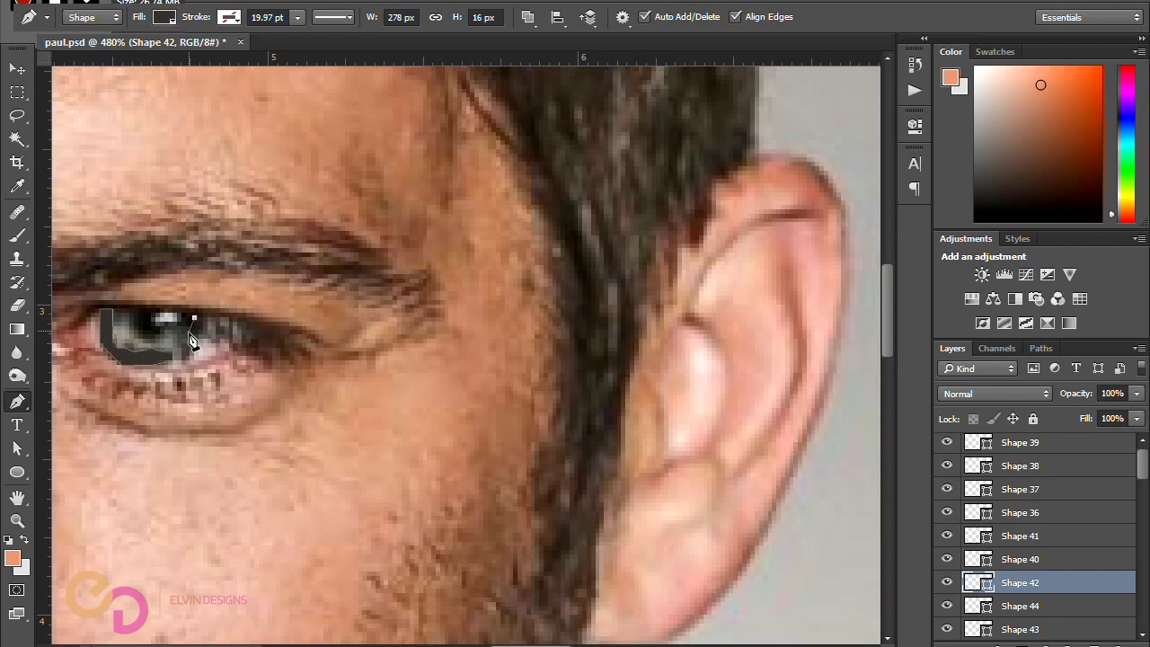
{"action": "left_click", "coordinate": [204, 315]}
{"action": "left_click", "coordinate": [194, 317]}
Step: Select only the new rim path and move it onto the iris of the illustrated right eye
{"action": "scroll", "coordinate": [255, 308], "scroll_direction": "down", "scroll_amount": 3}
{"action": "left_click", "coordinate": [18, 68]}
{"action": "left_click", "coordinate": [17, 448]}
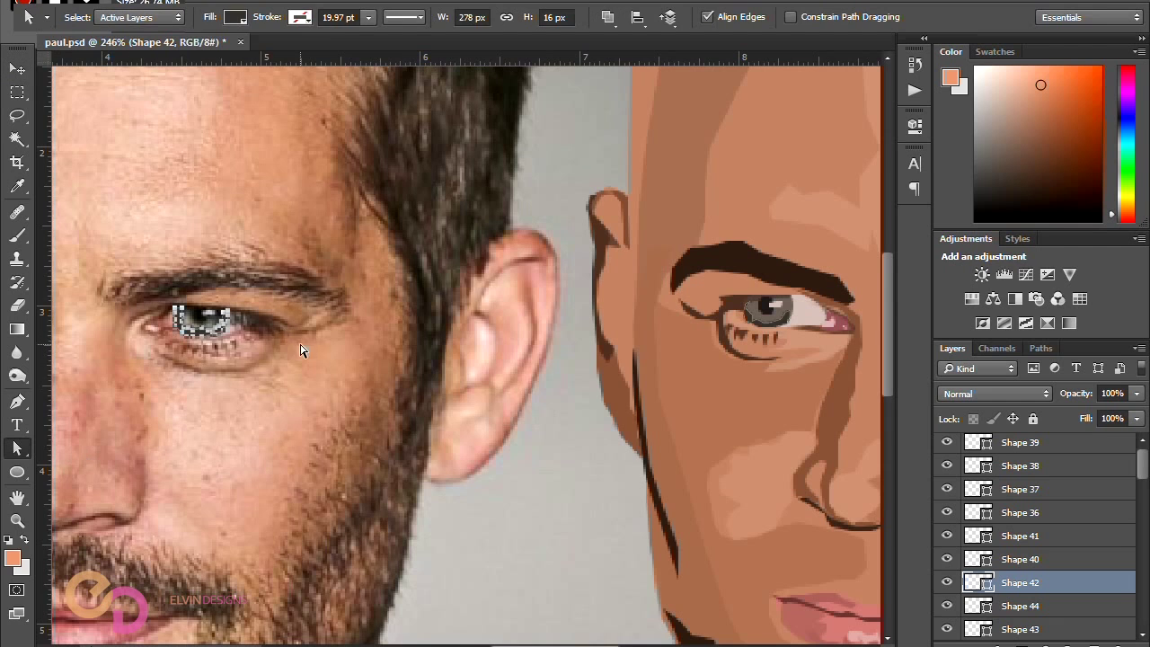
{"action": "scroll", "coordinate": [304, 350], "scroll_direction": "down", "scroll_amount": 1}
{"action": "key", "text": "shift+Right"}
{"action": "key", "text": "shift+Right"}
{"action": "key", "text": "shift+Right"}
{"action": "key", "text": "shift+Right"}
{"action": "key", "text": "shift+Right"}
{"action": "key", "text": "shift+Right"}
{"action": "key", "text": "shift+Right"}
{"action": "key", "text": "shift+Right"}
{"action": "key", "text": "shift+Left"}
{"action": "left_click", "coordinate": [12, 448]}
{"action": "left_click_drag", "start_coordinate": [827, 291], "coordinate": [881, 365]}
{"action": "key", "text": "Right"}
{"action": "key", "text": "Right"}
{"action": "key", "text": "Right"}
{"action": "left_click", "coordinate": [831, 390]}
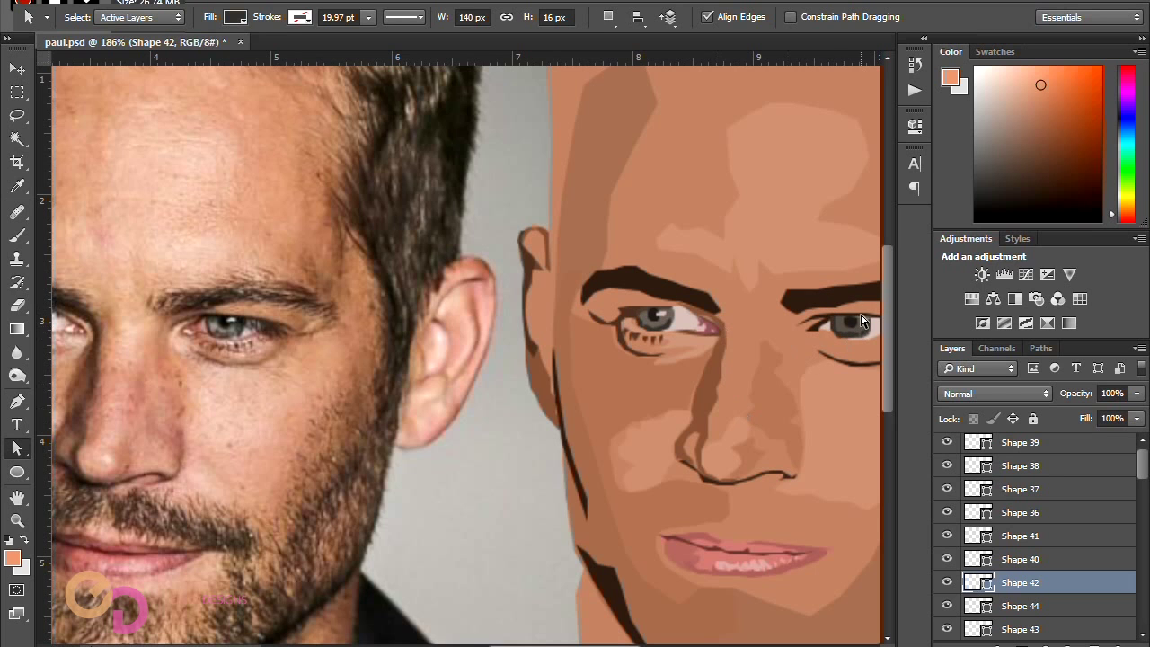
Step: Starting from the left eye's highlight layer, trace the highlight in the photo's right eye and move it onto the illustrated right pupil
{"action": "left_click", "coordinate": [15, 72]}
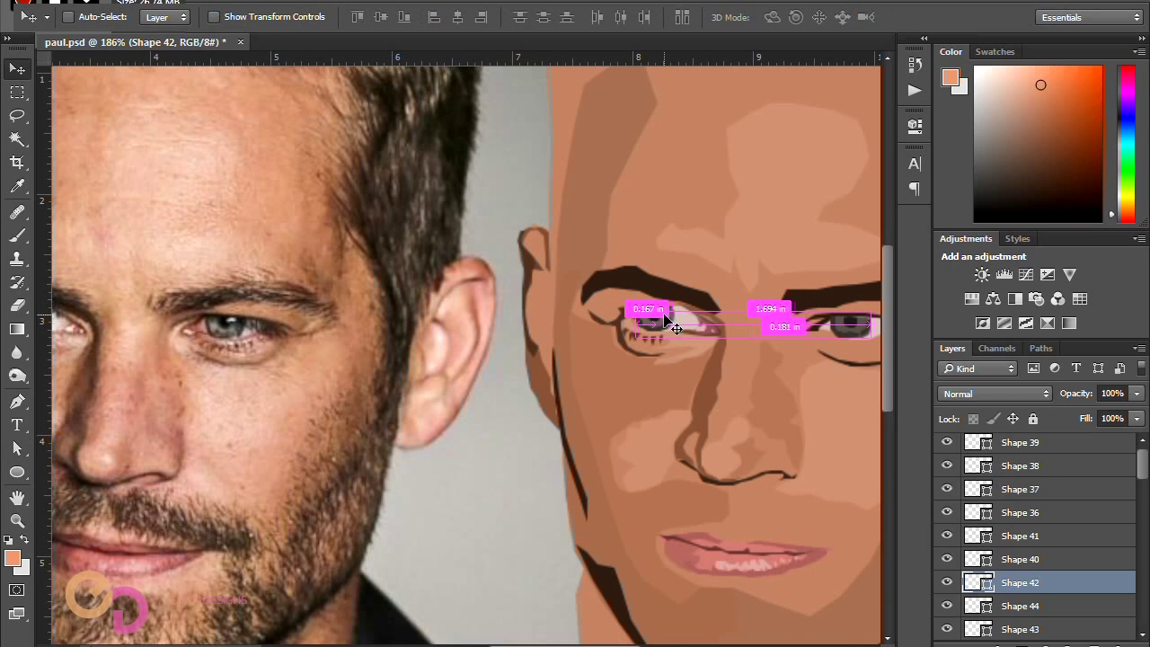
{"action": "left_click", "coordinate": [663, 316], "text": "ctrl"}
{"action": "scroll", "coordinate": [229, 329], "scroll_direction": "up", "scroll_amount": 2}
{"action": "left_click", "coordinate": [15, 404]}
{"action": "left_click", "coordinate": [225, 313]}
{"action": "left_click", "coordinate": [228, 317]}
{"action": "left_click", "coordinate": [233, 317]}
{"action": "left_click", "coordinate": [243, 312]}
{"action": "scroll", "coordinate": [233, 314], "scroll_direction": "down", "scroll_amount": 1}
{"action": "key", "text": "v"}
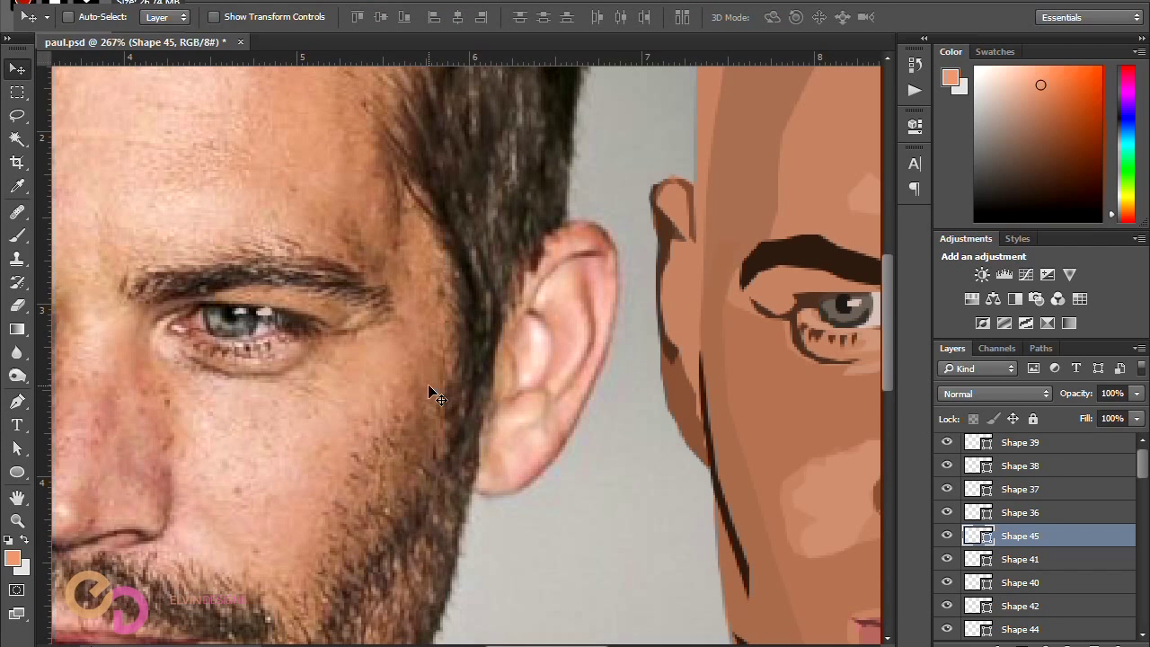
{"action": "scroll", "coordinate": [430, 392], "scroll_direction": "right", "scroll_amount": 5}
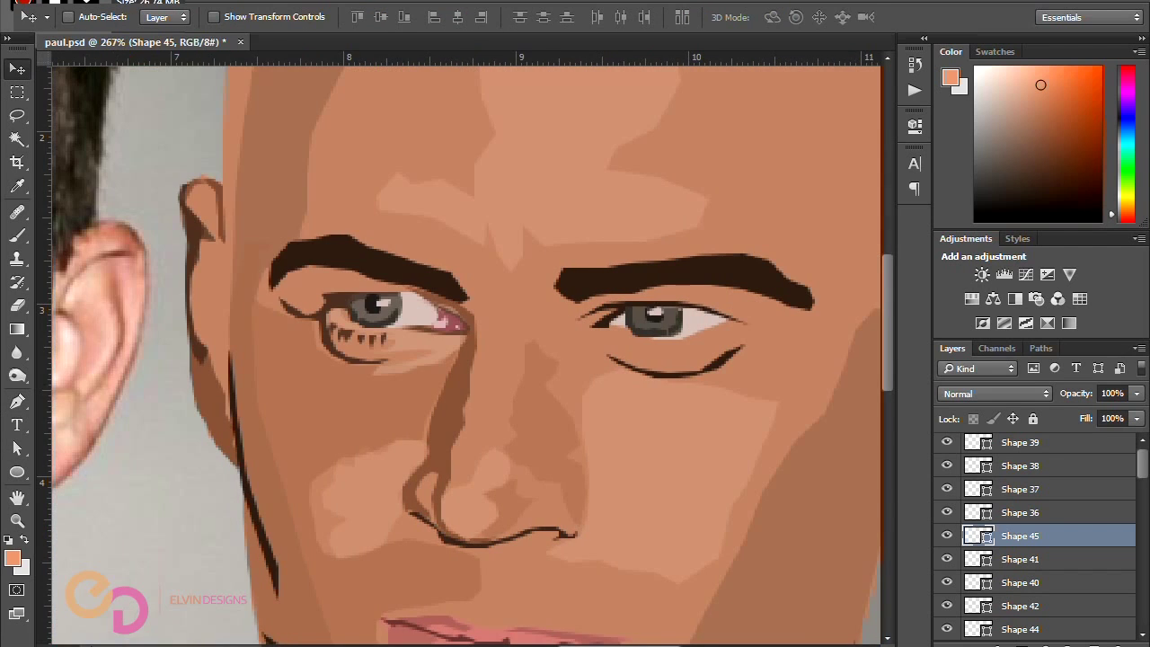
Step: Compare the illustrated eyes with the eyes in the reference photo
{"action": "scroll", "coordinate": [611, 277], "scroll_direction": "down", "scroll_amount": 4}
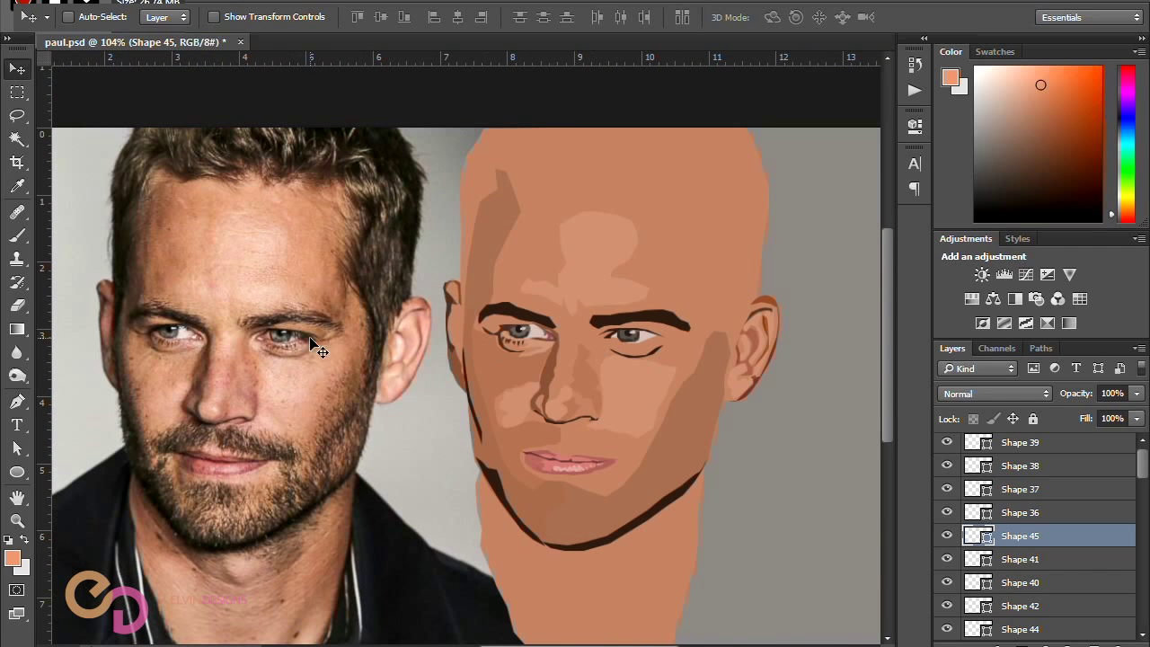
{"action": "scroll", "coordinate": [314, 346], "scroll_direction": "up", "scroll_amount": 4}
{"action": "left_click_drag", "start_coordinate": [570, 643], "coordinate": [640, 617]}
{"action": "scroll", "coordinate": [640, 617], "scroll_direction": "left", "scroll_amount": 8}
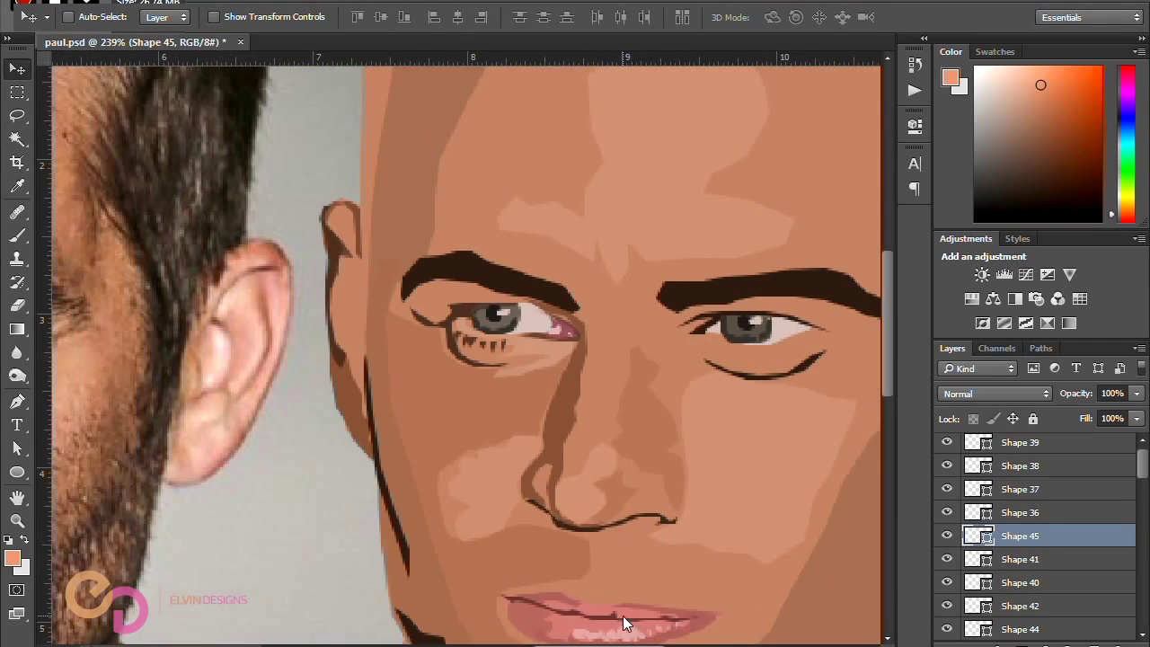
{"action": "scroll", "coordinate": [571, 618], "scroll_direction": "right", "scroll_amount": 6}
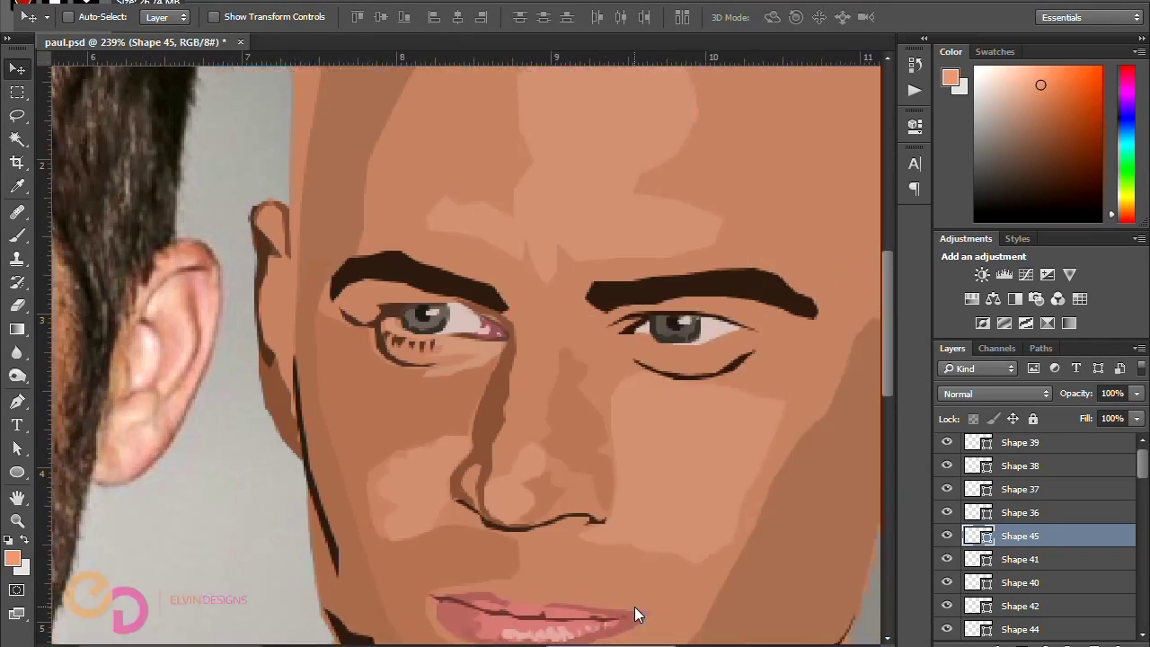
{"action": "scroll", "coordinate": [634, 611], "scroll_direction": "left", "scroll_amount": 4}
{"action": "scroll", "coordinate": [526, 488], "scroll_direction": "down", "scroll_amount": 2}
{"action": "scroll", "coordinate": [629, 629], "scroll_direction": "right", "scroll_amount": 3}
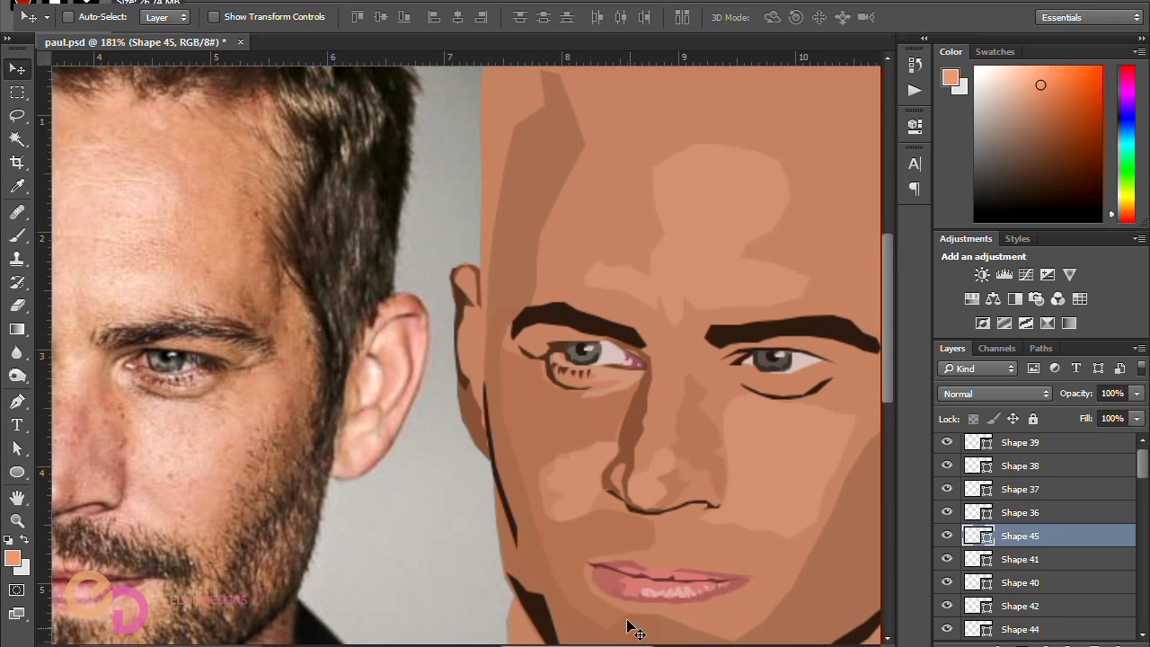
Step: Trace the pinkish lower outer area of the photo's right eye with the Pen tool, about 26 by 7 px
{"action": "scroll", "coordinate": [192, 371], "scroll_direction": "up", "scroll_amount": 5}
{"action": "key", "text": "p"}
{"action": "left_click", "coordinate": [148, 375]}
{"action": "left_click", "coordinate": [165, 374]}
{"action": "left_click", "coordinate": [180, 371]}
{"action": "left_click", "coordinate": [197, 367]}
{"action": "left_click", "coordinate": [207, 357]}
{"action": "left_click", "coordinate": [225, 354]}
{"action": "left_click", "coordinate": [234, 354]}
{"action": "left_click", "coordinate": [234, 361]}
{"action": "left_click", "coordinate": [238, 375]}
{"action": "left_click", "coordinate": [235, 379]}
{"action": "left_click_drag", "start_coordinate": [1085, 394], "coordinate": [1071, 405]}
{"action": "scroll", "coordinate": [231, 384], "scroll_direction": "up", "scroll_amount": 2}
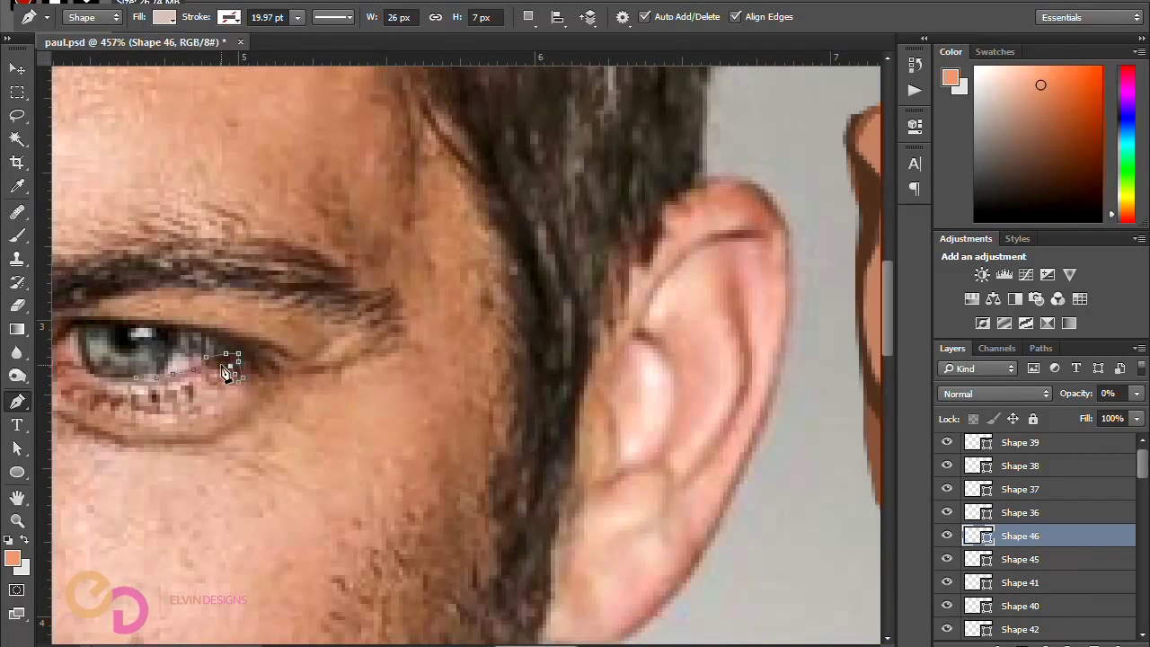
{"action": "scroll", "coordinate": [269, 395], "scroll_direction": "down", "scroll_amount": 4}
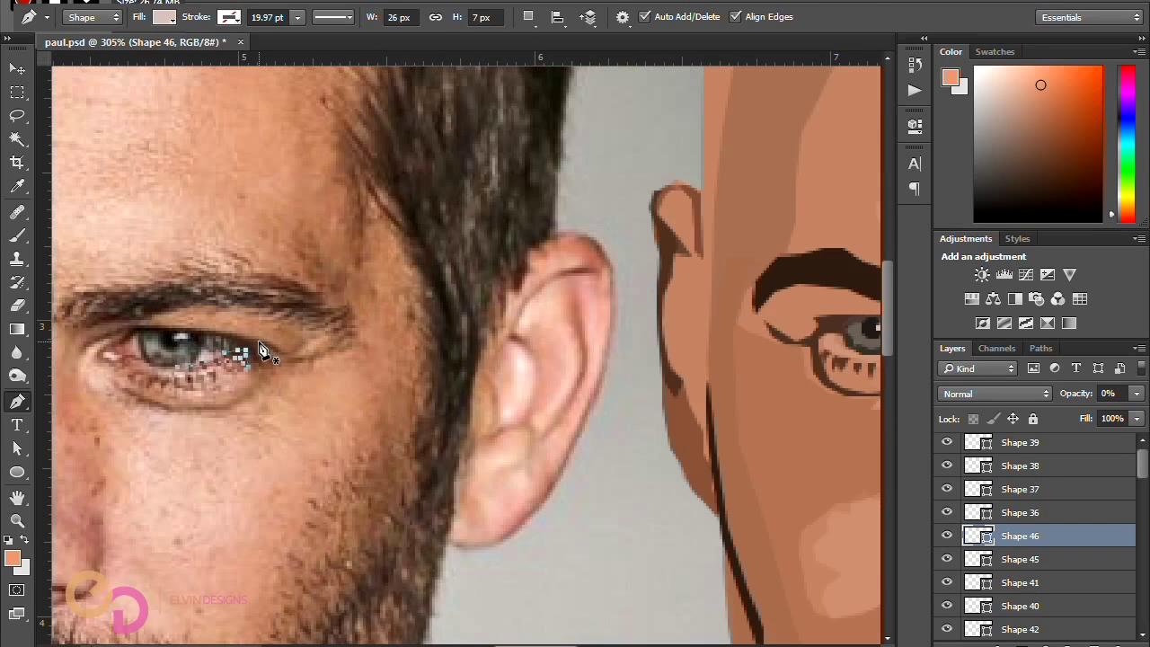
Step: Place the outer-corner shape on the illustrated right eye at 90% opacity and recolour it a muted reddish brown
{"action": "key", "text": "9"}
{"action": "key", "text": "v"}
{"action": "scroll", "coordinate": [318, 396], "scroll_direction": "right", "scroll_amount": 3}
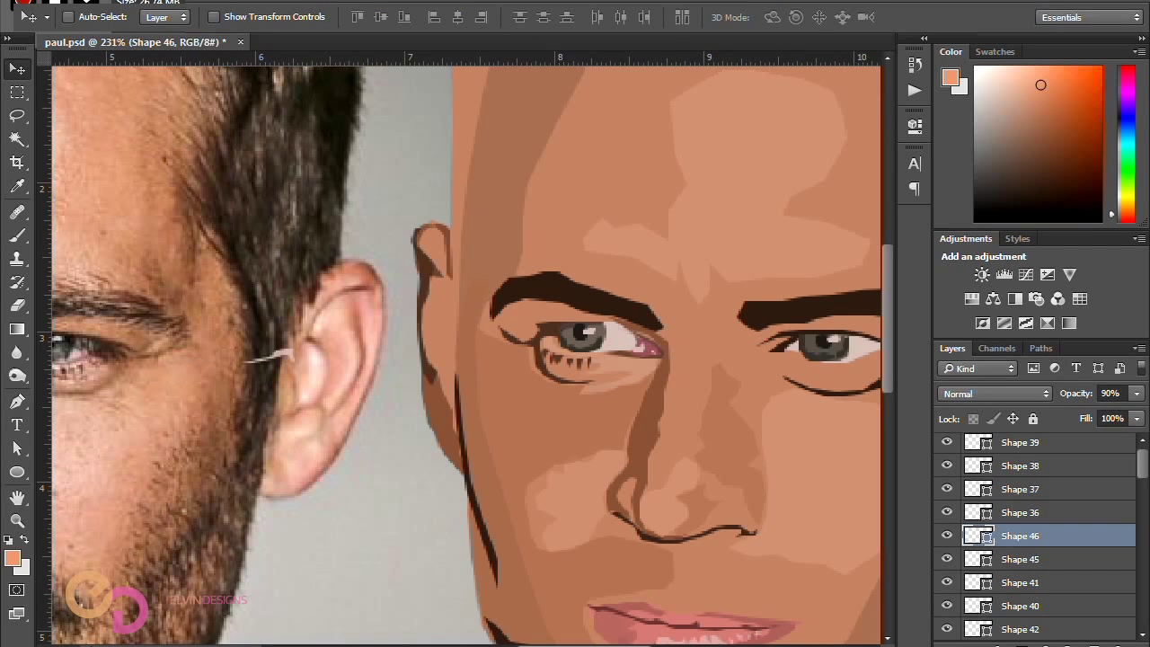
{"action": "double_click", "coordinate": [984, 539]}
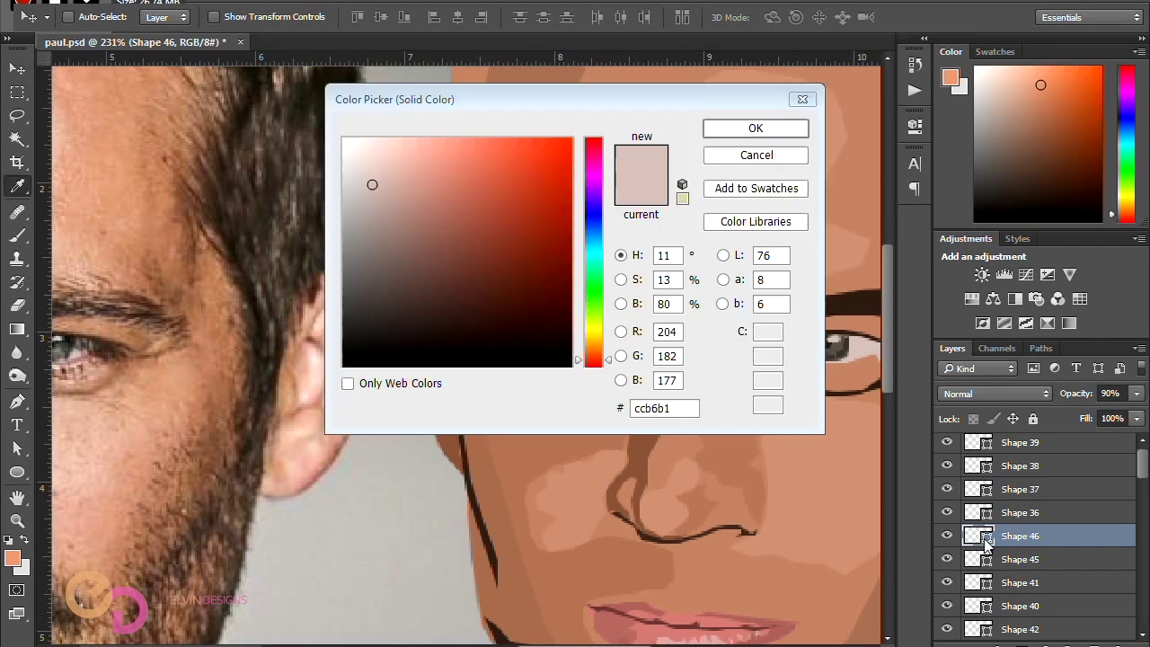
{"action": "left_click", "coordinate": [450, 218]}
{"action": "key", "text": "Return"}
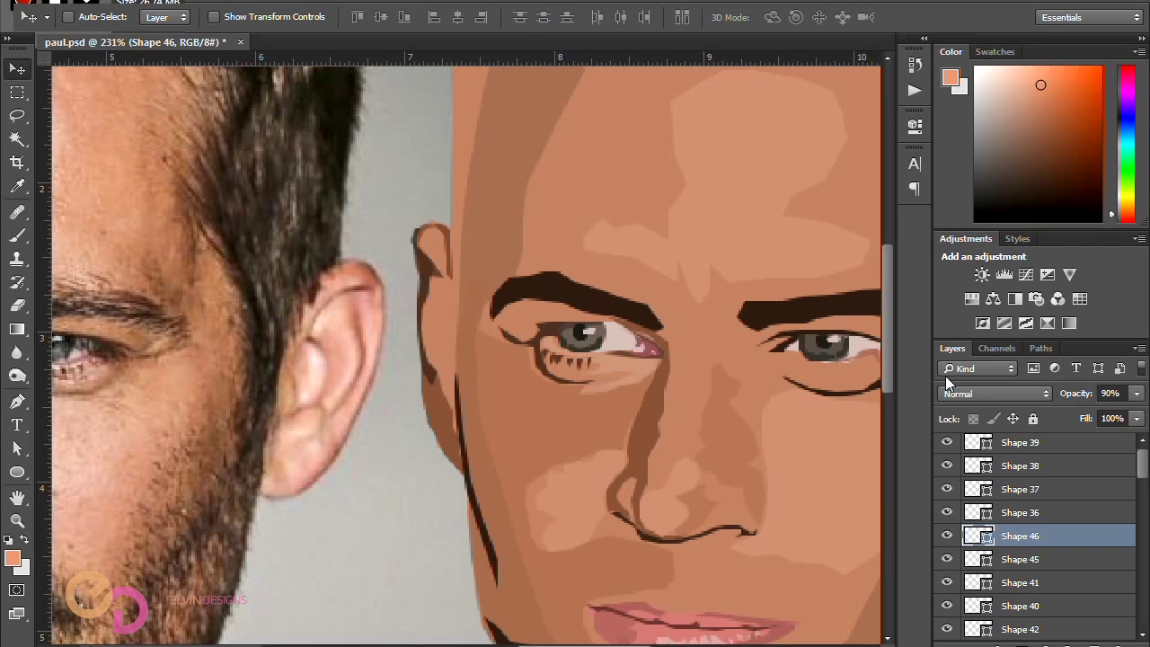
Step: Check the illustrated right eye's corner shading against the reference photo
{"action": "scroll", "coordinate": [782, 324], "scroll_direction": "right", "scroll_amount": 3}
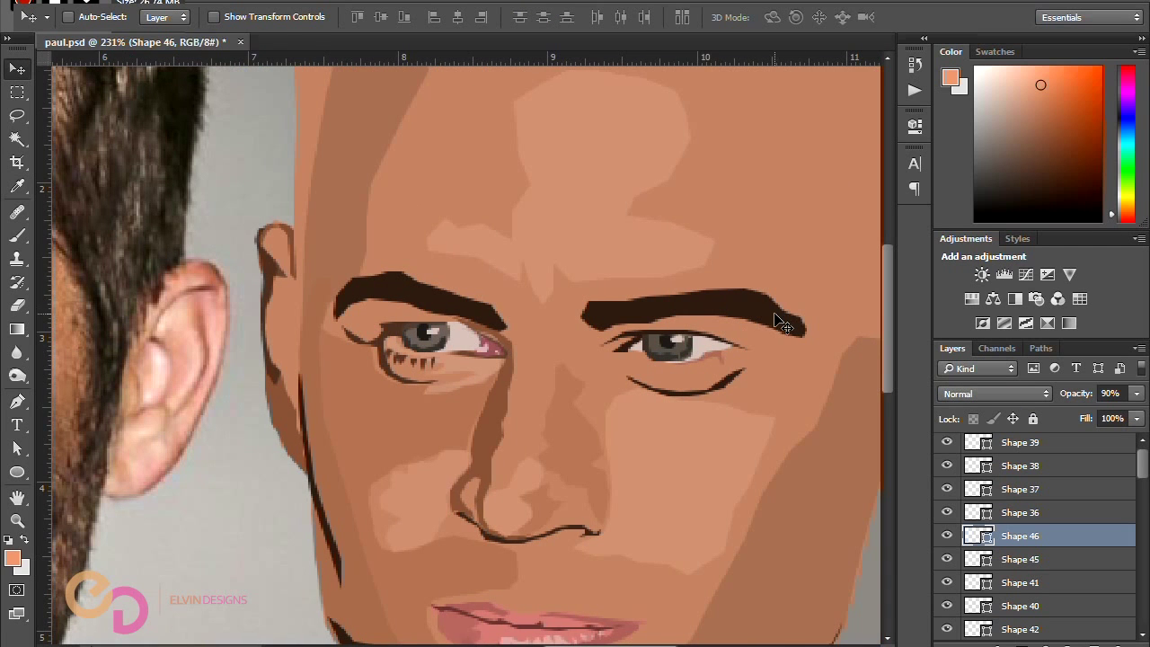
{"action": "scroll", "coordinate": [719, 350], "scroll_direction": "left", "scroll_amount": 3}
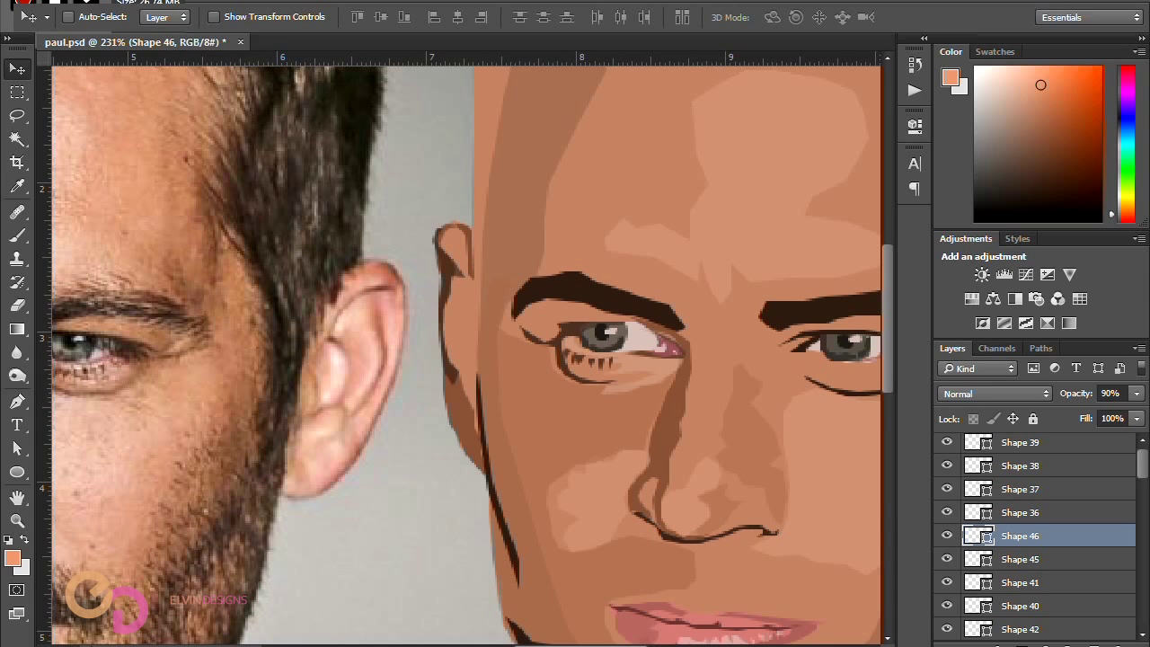
{"action": "scroll", "coordinate": [579, 640], "scroll_direction": "right", "scroll_amount": 2}
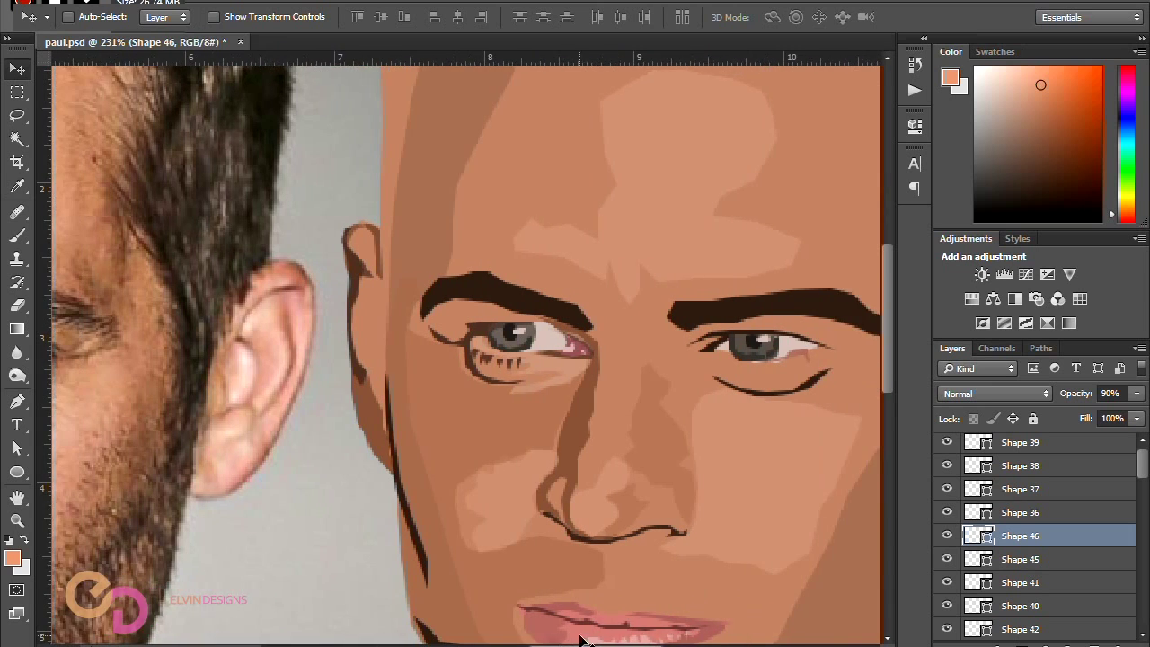
{"action": "scroll", "coordinate": [592, 639], "scroll_direction": "left", "scroll_amount": 4}
{"action": "scroll", "coordinate": [592, 639], "scroll_direction": "right", "scroll_amount": 4}
{"action": "scroll", "coordinate": [784, 440], "scroll_direction": "left", "scroll_amount": 7}
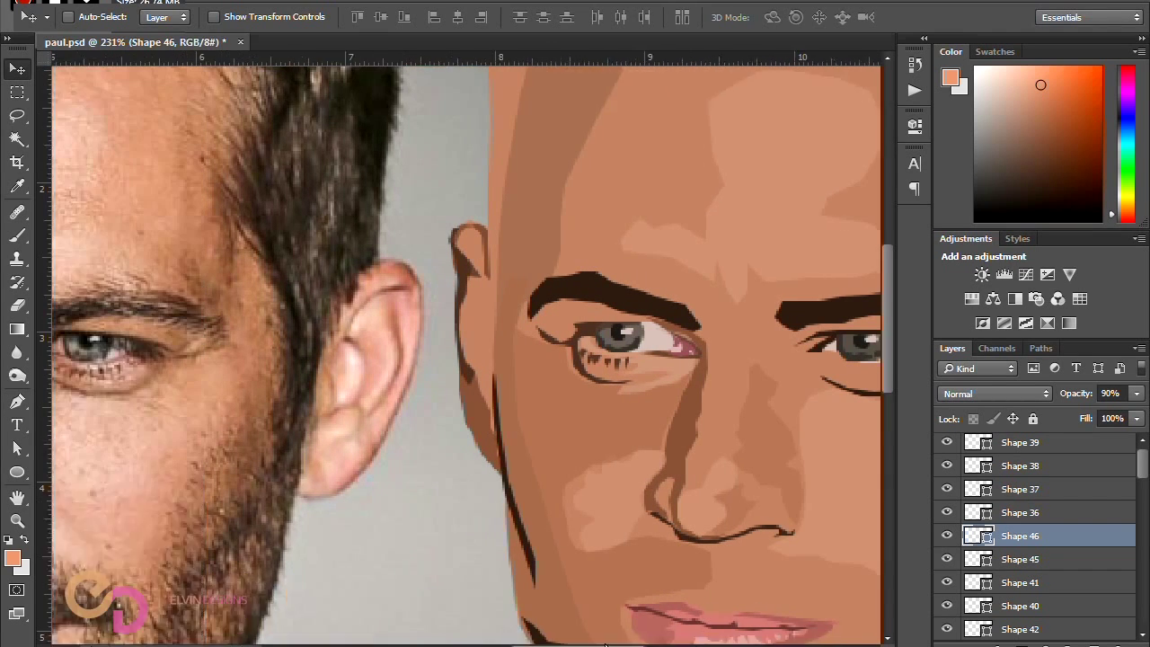
{"action": "scroll", "coordinate": [784, 440], "scroll_direction": "right", "scroll_amount": 7}
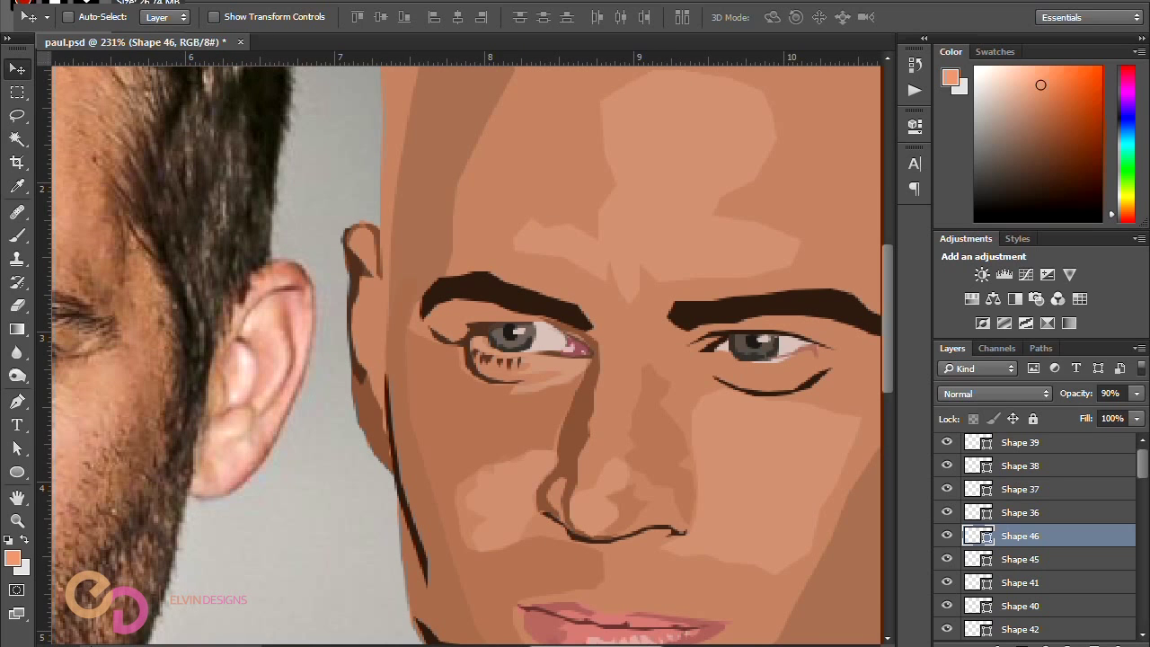
{"action": "scroll", "coordinate": [890, 381], "scroll_direction": "left", "scroll_amount": 4}
{"action": "scroll", "coordinate": [890, 382], "scroll_direction": "right", "scroll_amount": 5}
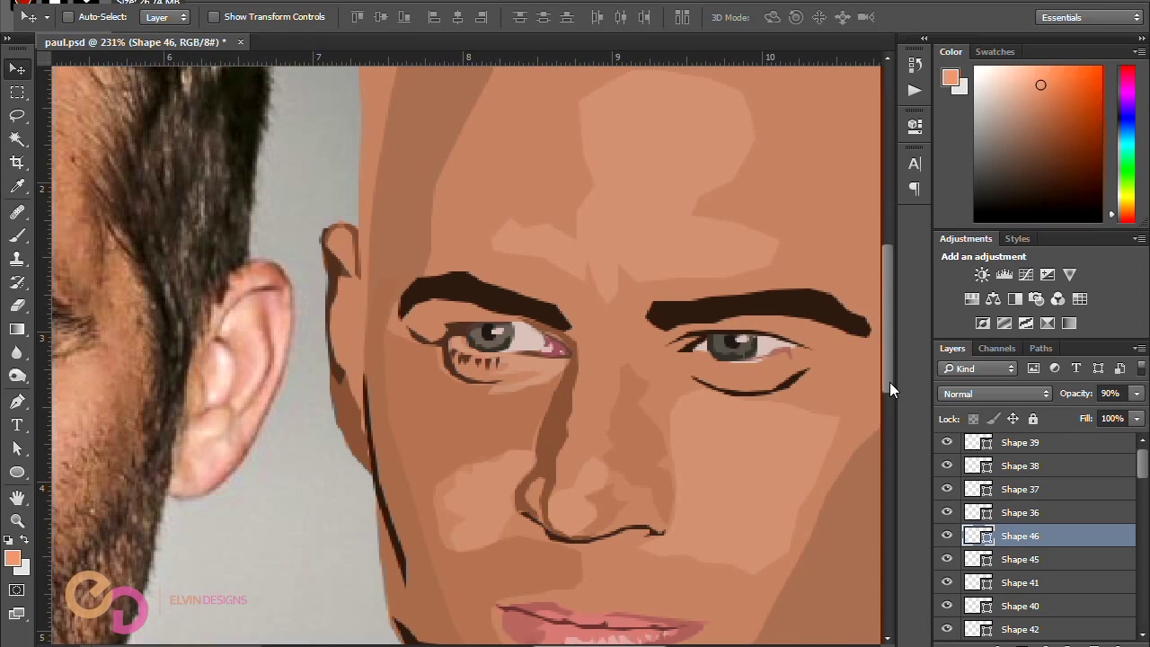
{"action": "scroll", "coordinate": [889, 382], "scroll_direction": "left", "scroll_amount": 5}
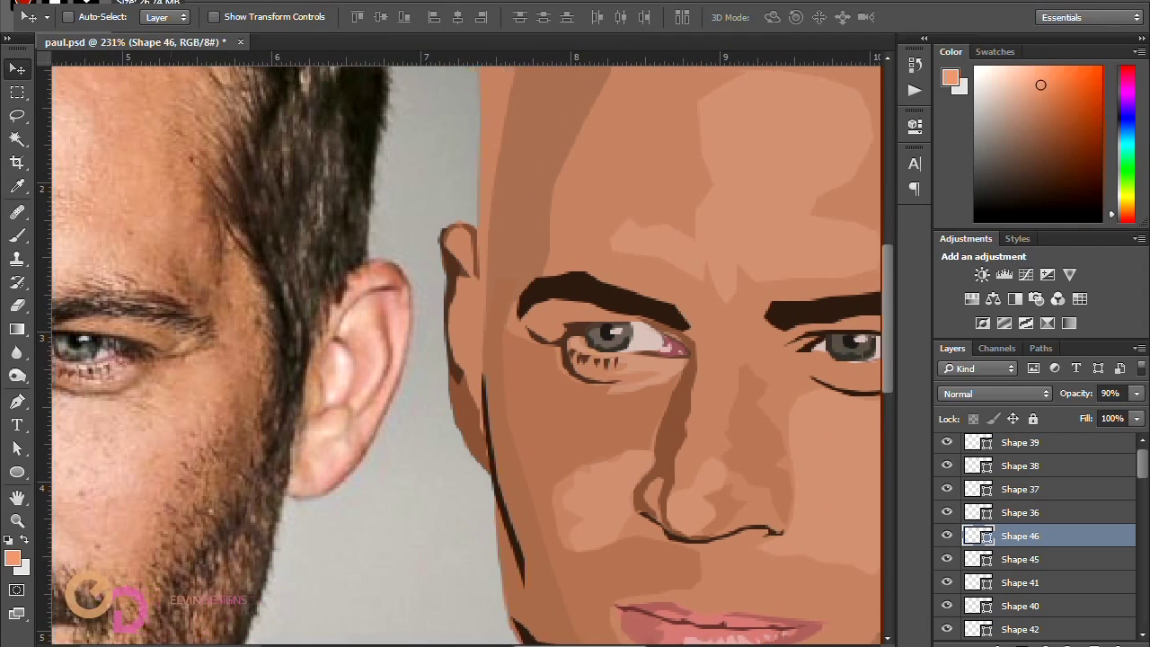
{"action": "scroll", "coordinate": [623, 451], "scroll_direction": "left", "scroll_amount": 2}
{"action": "scroll", "coordinate": [623, 451], "scroll_direction": "down", "scroll_amount": 1}
{"action": "scroll", "coordinate": [623, 452], "scroll_direction": "left", "scroll_amount": 3}
{"action": "scroll", "coordinate": [549, 479], "scroll_direction": "down", "scroll_amount": 1}
{"action": "scroll", "coordinate": [549, 479], "scroll_direction": "right", "scroll_amount": 8}
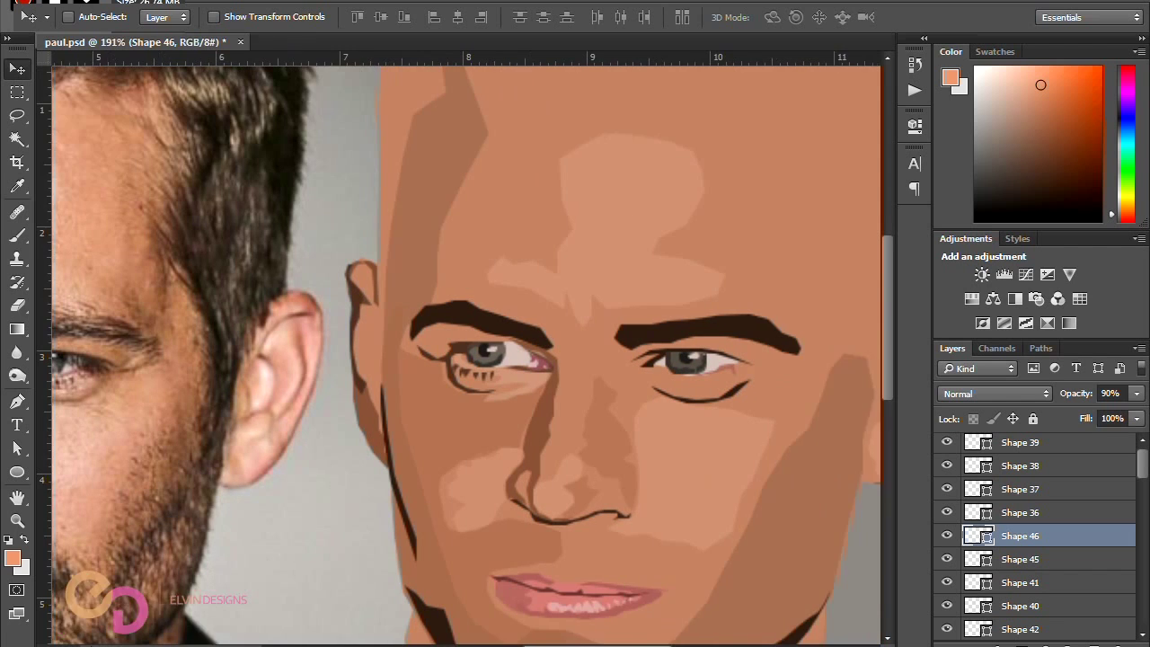
{"action": "scroll", "coordinate": [465, 349], "scroll_direction": "left", "scroll_amount": 6}
Step: Examine the photo's right eye up close for details still missing from the illustrated right eye
{"action": "key", "text": "p"}
{"action": "scroll", "coordinate": [216, 382], "scroll_direction": "up", "scroll_amount": 3}
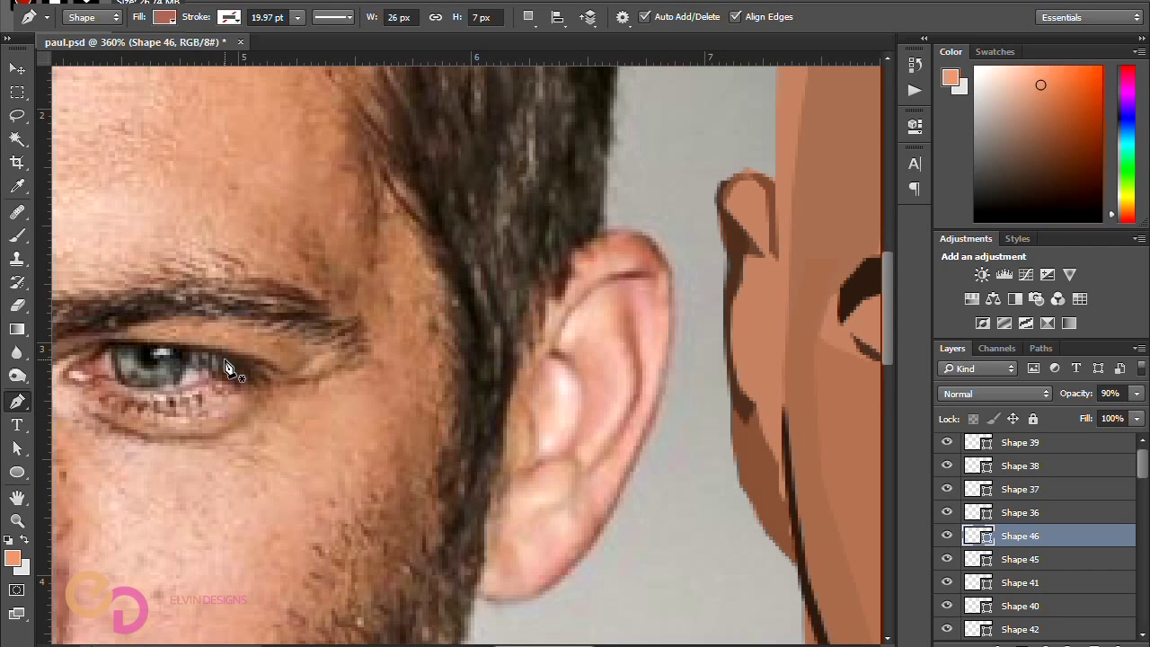
{"action": "scroll", "coordinate": [489, 644], "scroll_direction": "left", "scroll_amount": 4}
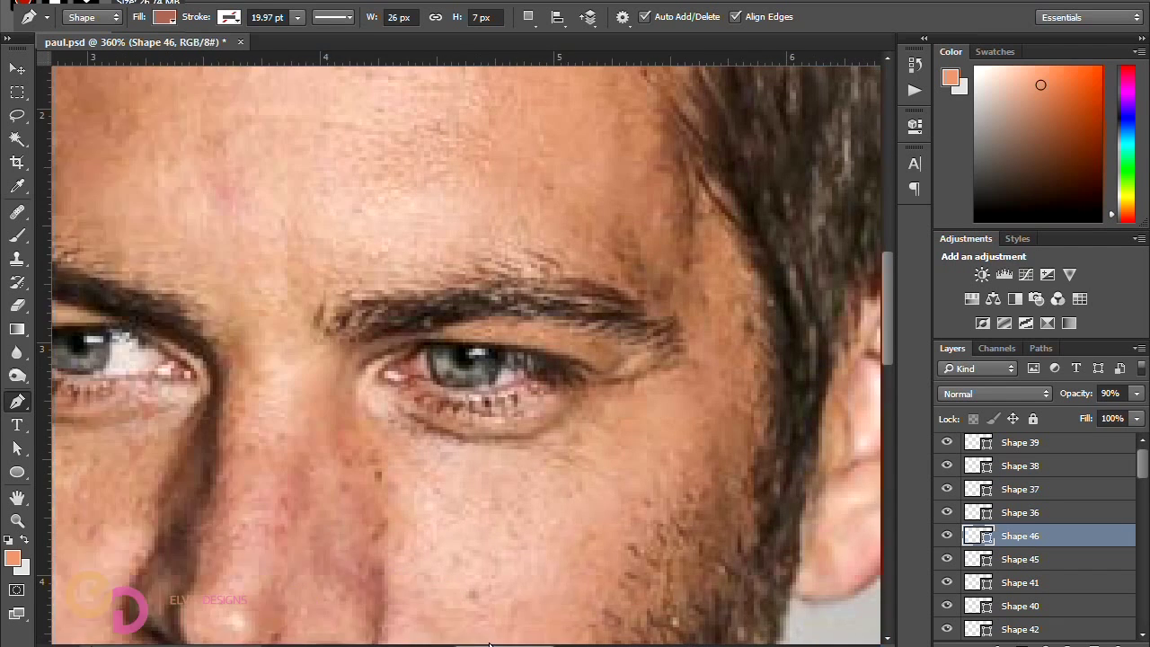
{"action": "scroll", "coordinate": [490, 643], "scroll_direction": "right", "scroll_amount": 3}
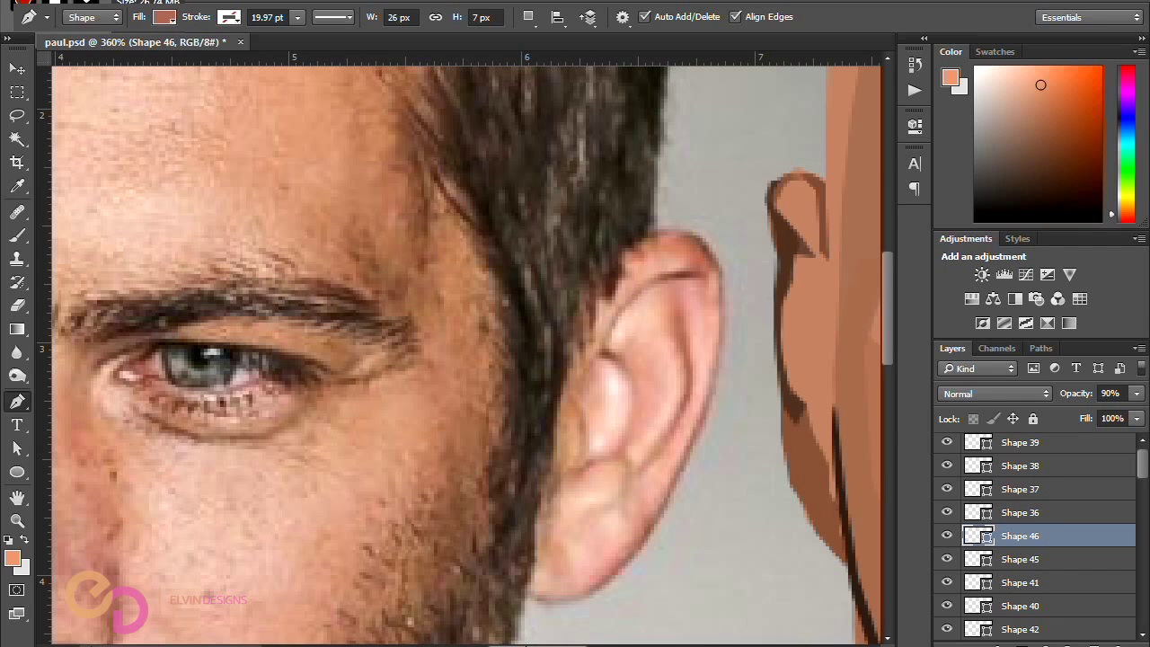
{"action": "scroll", "coordinate": [466, 348], "scroll_direction": "left", "scroll_amount": 1}
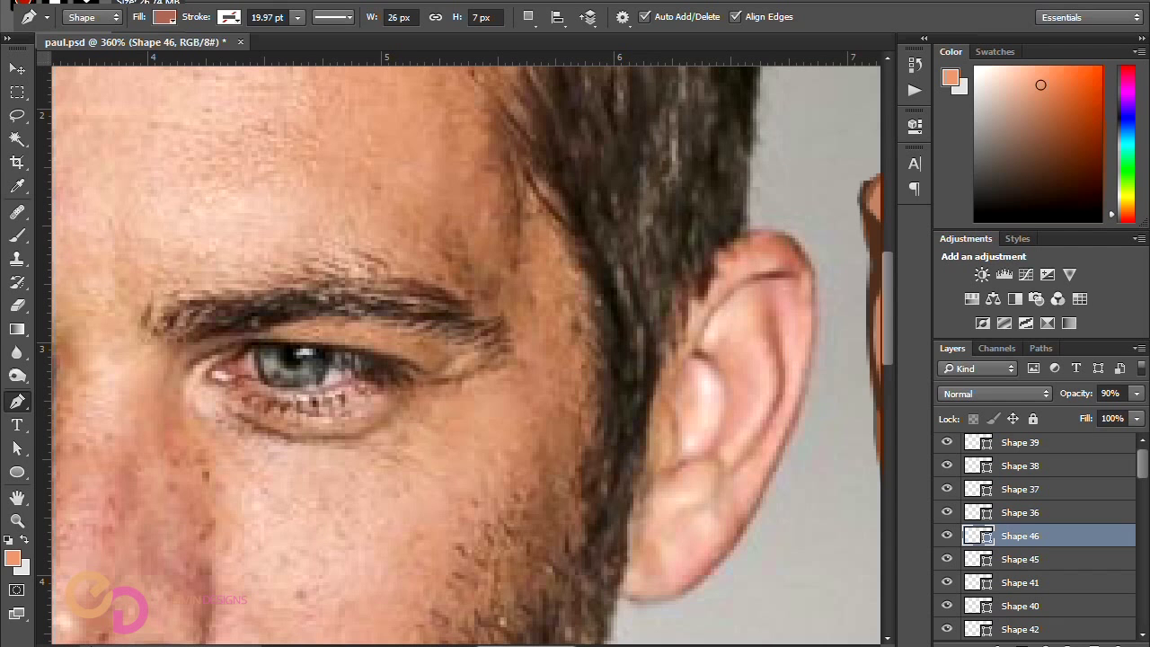
{"action": "scroll", "coordinate": [673, 570], "scroll_direction": "right", "scroll_amount": 10}
{"action": "left_click", "coordinate": [16, 69]}
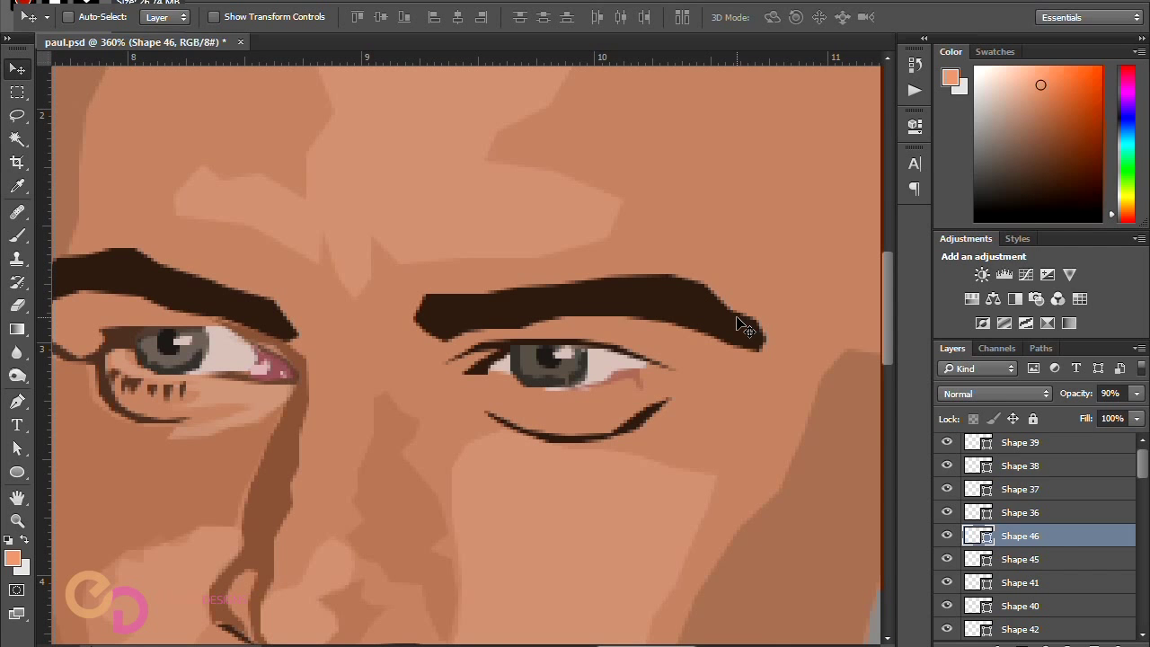
{"action": "scroll", "coordinate": [591, 629], "scroll_direction": "left", "scroll_amount": 8}
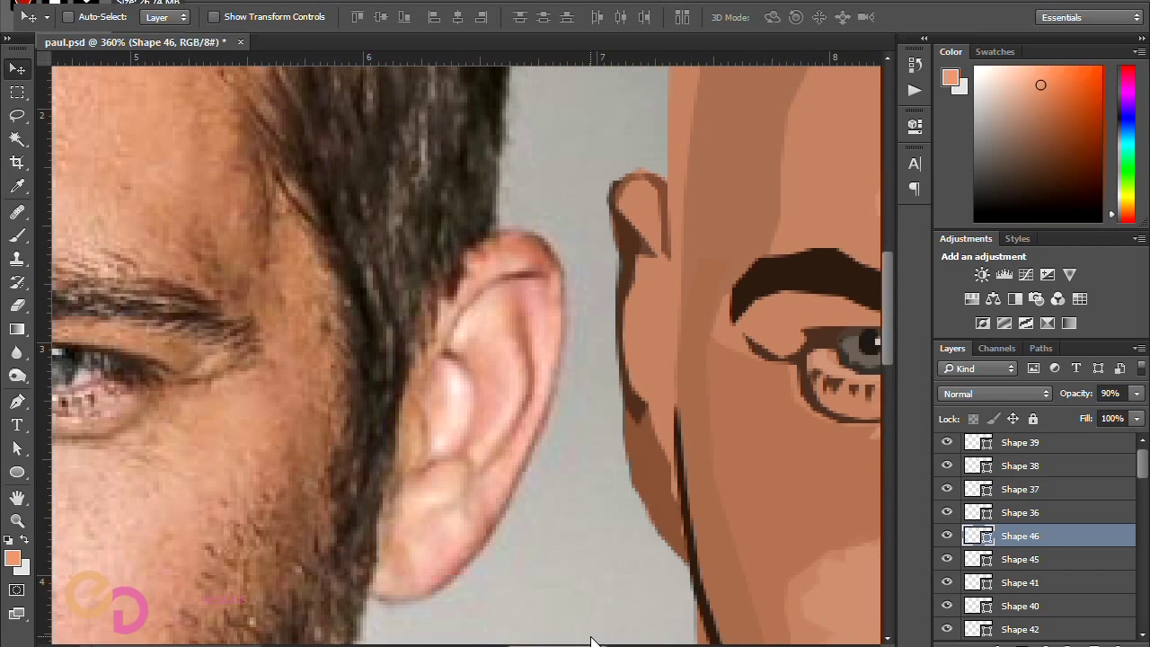
{"action": "scroll", "coordinate": [591, 640], "scroll_direction": "right", "scroll_amount": 8}
{"action": "scroll", "coordinate": [668, 636], "scroll_direction": "left", "scroll_amount": 10}
Step: Trace the dark shadow and lashes at the outer corner of the photo's right eye as a closed Pen shape
{"action": "key", "text": "p"}
{"action": "left_click", "coordinate": [205, 349]}
{"action": "left_click", "coordinate": [222, 355]}
{"action": "left_click", "coordinate": [239, 365]}
{"action": "left_click", "coordinate": [223, 371]}
{"action": "left_click", "coordinate": [239, 378]}
{"action": "left_click", "coordinate": [248, 392]}
{"action": "left_click_drag", "start_coordinate": [249, 378], "coordinate": [243, 373]}
{"action": "left_click", "coordinate": [264, 382]}
{"action": "left_click", "coordinate": [288, 370]}
{"action": "left_click", "coordinate": [208, 350]}
Step: Move the outer-corner shadow shape across onto the outer corner of the illustrated right eye
{"action": "scroll", "coordinate": [285, 332], "scroll_direction": "down", "scroll_amount": 5}
{"action": "left_click", "coordinate": [15, 70]}
{"action": "key", "text": "shift+Right"}
{"action": "key", "text": "shift+Right"}
{"action": "key", "text": "shift+Right"}
{"action": "key", "text": "shift+Right"}
{"action": "key", "text": "shift+Right"}
{"action": "key", "text": "shift+Right"}
{"action": "key", "text": "shift+Right"}
{"action": "key", "text": "shift+Right"}
{"action": "key", "text": "shift+Right"}
{"action": "key", "text": "shift+Right"}
{"action": "key", "text": "shift+Right"}
{"action": "key", "text": "shift+Right"}
{"action": "key", "text": "shift+Right"}
{"action": "key", "text": "shift+Right"}
{"action": "key", "text": "shift+Right"}
{"action": "key", "text": "shift+Right"}
{"action": "key", "text": "shift+Right"}
{"action": "key", "text": "shift+Right"}
{"action": "key", "text": "shift+Right"}
{"action": "key", "text": "shift+Right"}
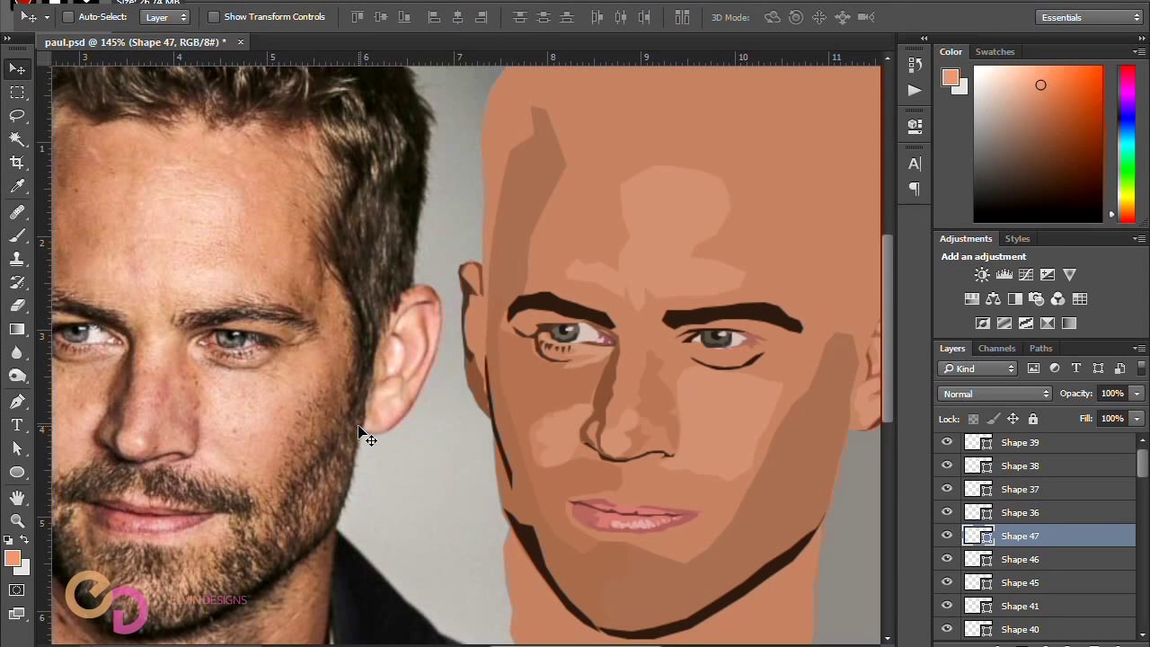
Step: Recolour the outer-corner shadow shape brown and save the document
{"action": "double_click", "coordinate": [978, 536]}
{"action": "left_click", "coordinate": [257, 332]}
{"action": "left_click", "coordinate": [455, 265]}
{"action": "left_click", "coordinate": [754, 129]}
{"action": "key", "text": "ctrl+s"}
Step: Trace a thin brown strip along the lower lid of the photo's right eye with the Pen tool, about 28 by 5 px
{"action": "scroll", "coordinate": [226, 361], "scroll_direction": "up", "scroll_amount": 4}
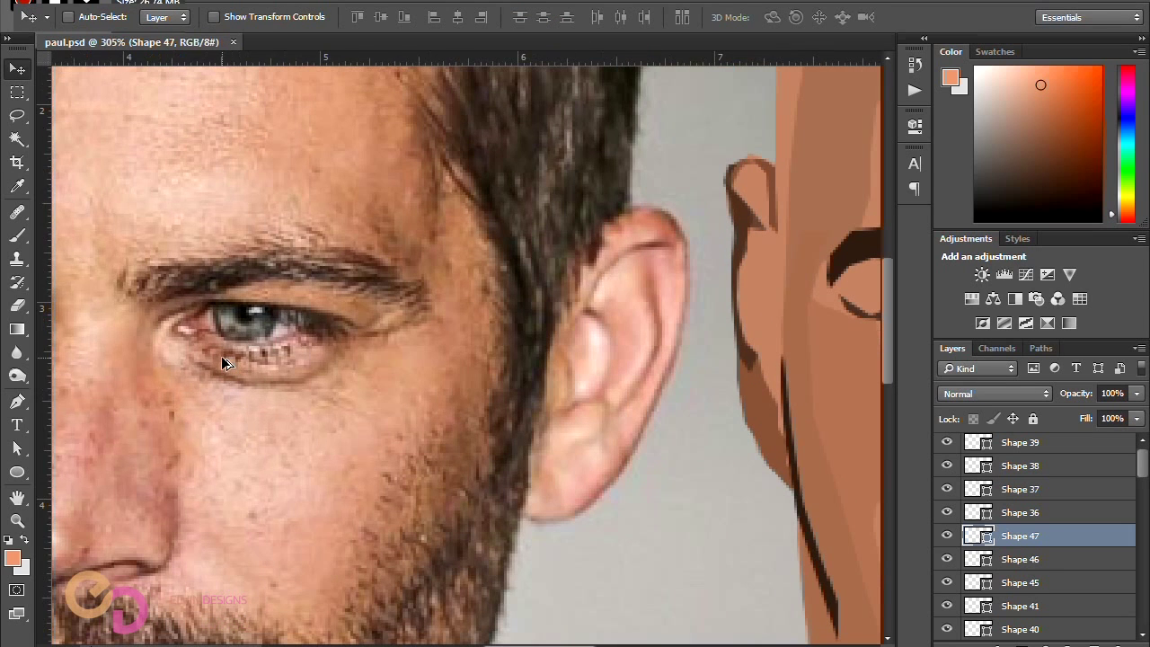
{"action": "key", "text": "p"}
{"action": "left_click", "coordinate": [219, 338]}
{"action": "left_click", "coordinate": [233, 347]}
{"action": "left_click", "coordinate": [250, 350]}
{"action": "scroll", "coordinate": [257, 355], "scroll_direction": "up", "scroll_amount": 2}
{"action": "left_click", "coordinate": [256, 362]}
{"action": "left_click", "coordinate": [253, 357]}
{"action": "left_click", "coordinate": [282, 352]}
{"action": "left_click_drag", "start_coordinate": [286, 359], "coordinate": [320, 345]}
{"action": "scroll", "coordinate": [297, 359], "scroll_direction": "down", "scroll_amount": 2}
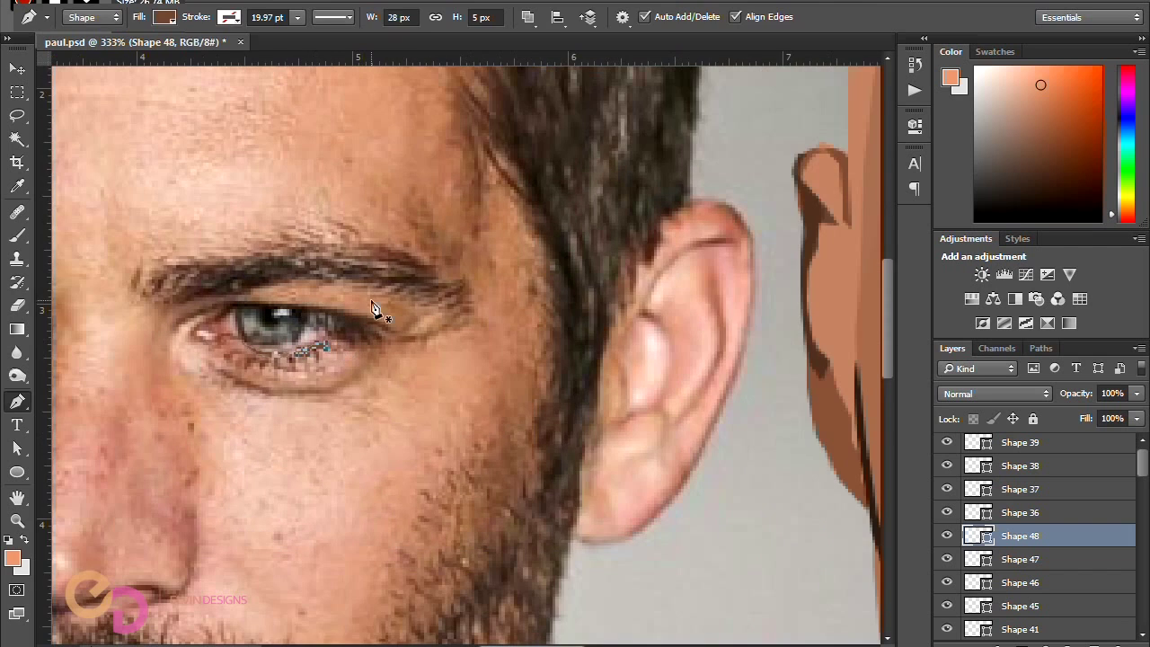
{"action": "key", "text": "v"}
{"action": "scroll", "coordinate": [507, 363], "scroll_direction": "down", "scroll_amount": 4}
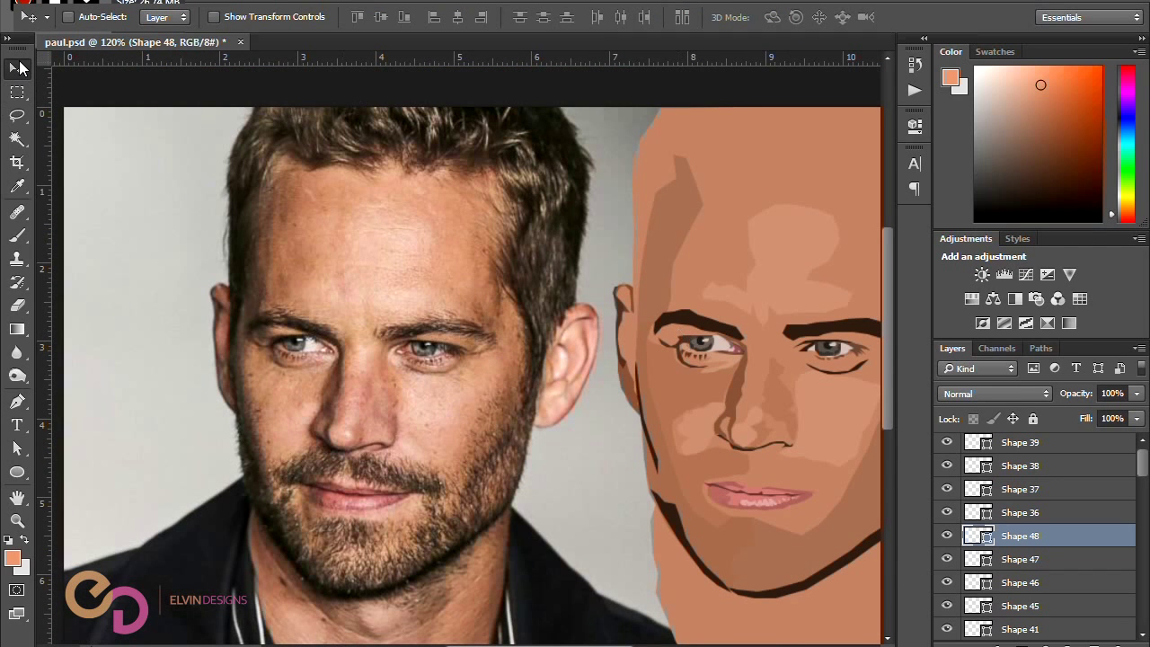
Step: Recolour the lower-lid strip a light skin tone, sampling from the illustrated forehead highlight
{"action": "double_click", "coordinate": [977, 535]}
{"action": "left_click", "coordinate": [755, 225]}
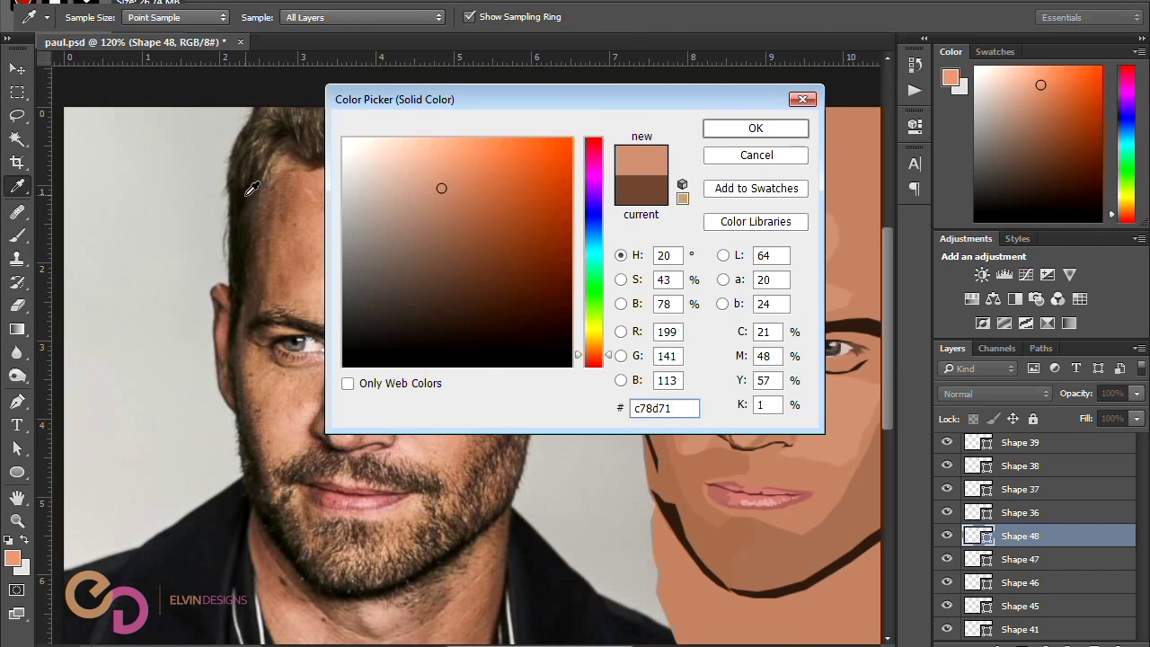
{"action": "left_click", "coordinate": [753, 126]}
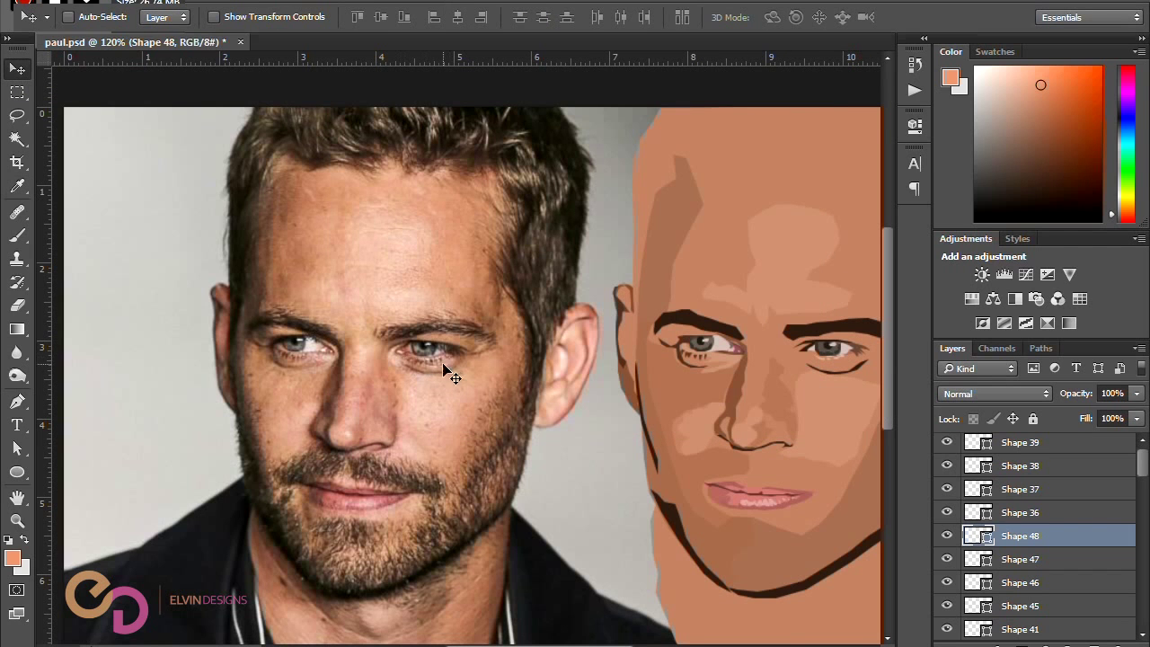
Step: Trace the lower-lid lashes of the photo's right eye as small closed Pen shapes combined on one layer, about 26 by 8 px overall
{"action": "scroll", "coordinate": [769, 380], "scroll_direction": "right", "scroll_amount": 3}
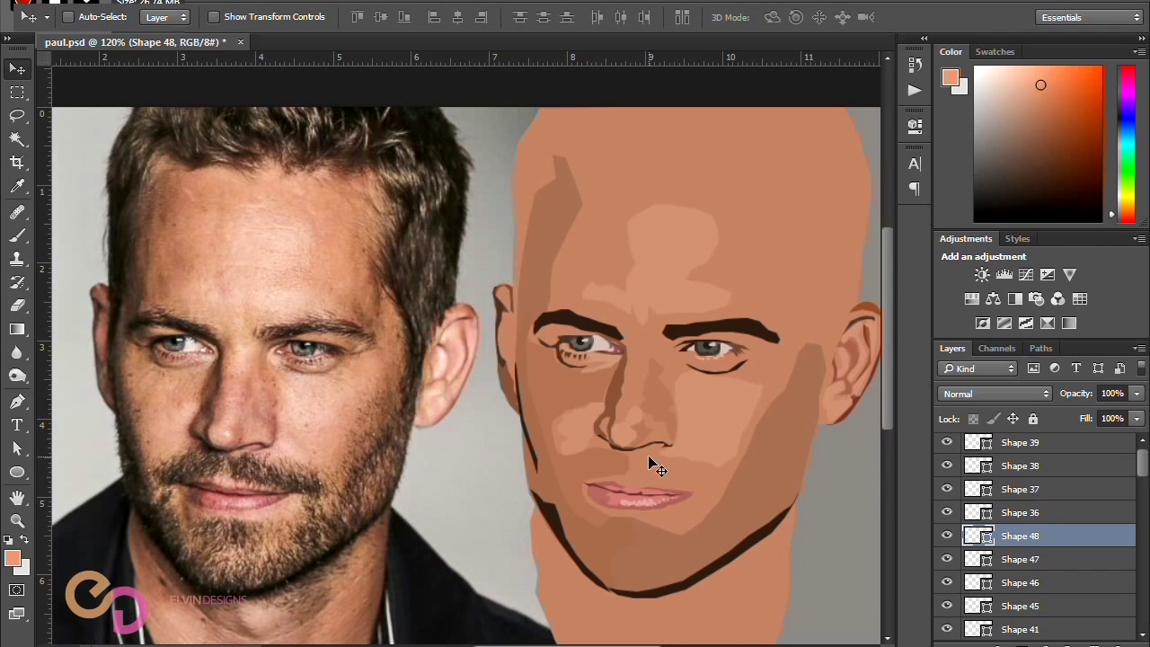
{"action": "scroll", "coordinate": [312, 366], "scroll_direction": "up", "scroll_amount": 10}
{"action": "key", "text": "p"}
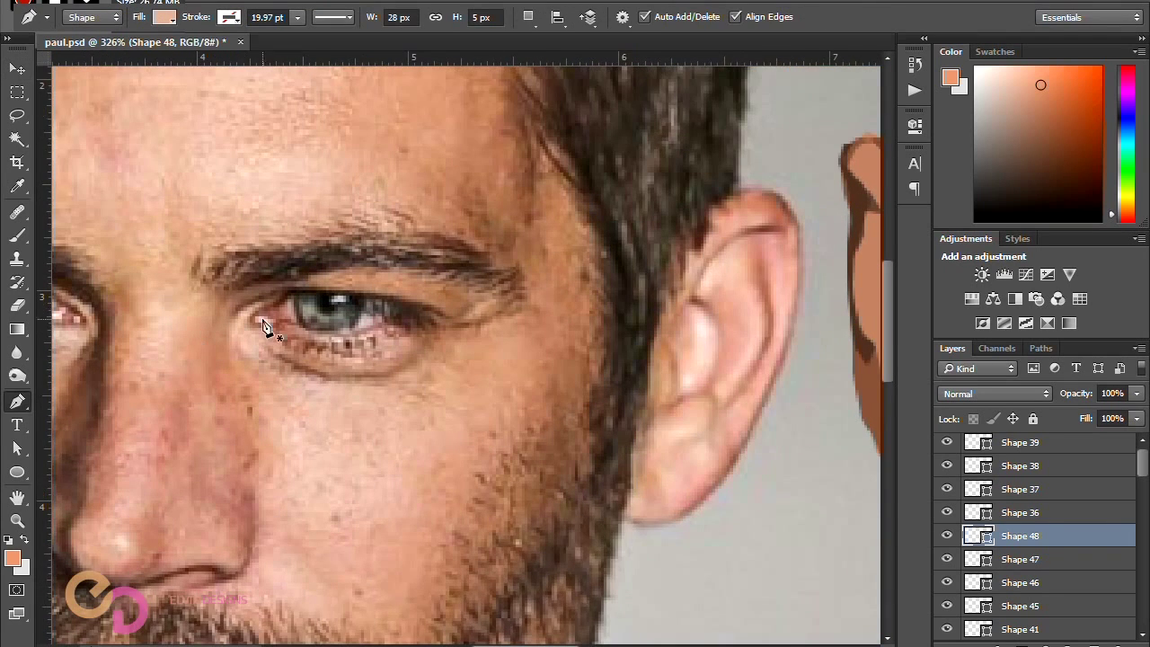
{"action": "scroll", "coordinate": [268, 331], "scroll_direction": "up", "scroll_amount": 1}
{"action": "left_click", "coordinate": [296, 338]}
{"action": "left_click", "coordinate": [286, 347]}
{"action": "left_click", "coordinate": [291, 355]}
{"action": "left_click", "coordinate": [296, 337]}
{"action": "left_click", "coordinate": [528, 17]}
{"action": "left_click", "coordinate": [551, 59]}
{"action": "left_click", "coordinate": [308, 348]}
{"action": "left_click", "coordinate": [307, 359]}
{"action": "left_click", "coordinate": [318, 360]}
{"action": "left_click", "coordinate": [328, 356]}
{"action": "left_click", "coordinate": [320, 340]}
{"action": "left_click", "coordinate": [310, 342]}
{"action": "left_click", "coordinate": [338, 344]}
{"action": "left_click", "coordinate": [359, 353]}
{"action": "left_click", "coordinate": [368, 340]}
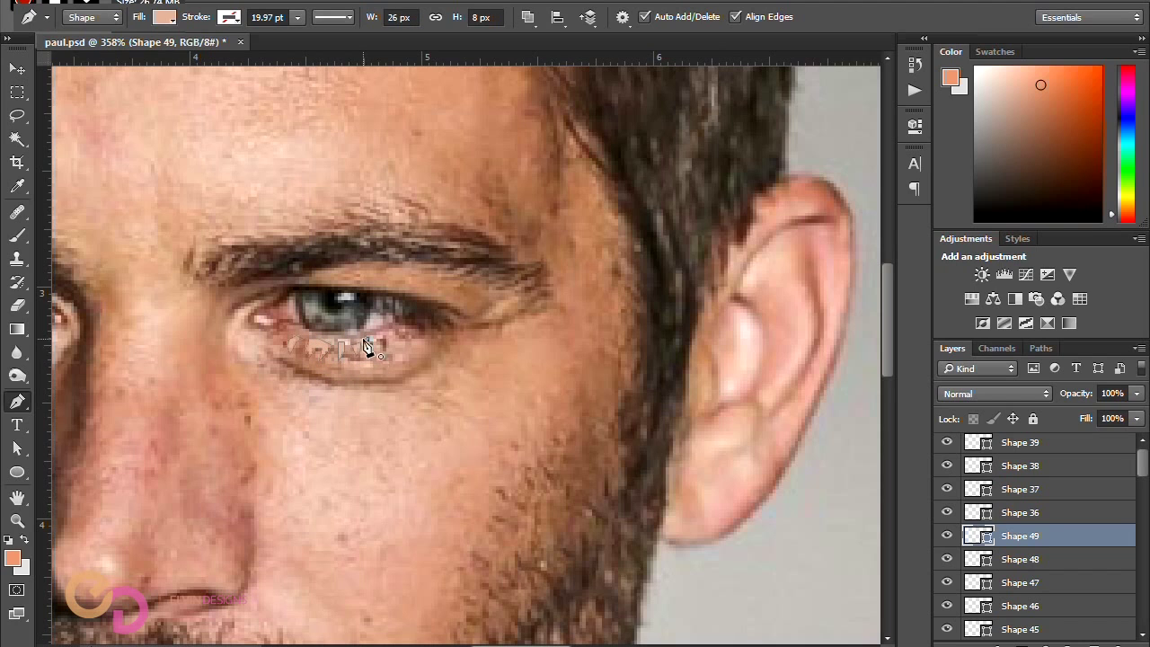
Step: Move the lash shapes across onto the lower lid of the illustrated right eye
{"action": "scroll", "coordinate": [376, 341], "scroll_direction": "down", "scroll_amount": 3}
{"action": "left_click", "coordinate": [18, 70]}
{"action": "left_click_drag", "start_coordinate": [584, 643], "coordinate": [633, 644]}
{"action": "key", "text": "shift+Right"}
{"action": "key", "text": "shift+Right"}
{"action": "key", "text": "shift+Right"}
{"action": "key", "text": "shift+Right"}
{"action": "key", "text": "shift+Right"}
{"action": "key", "text": "shift+Right"}
{"action": "key", "text": "shift+Right"}
{"action": "key", "text": "shift+Right"}
{"action": "key", "text": "shift+Right"}
{"action": "key", "text": "shift+Right"}
{"action": "key", "text": "shift+Right"}
{"action": "key", "text": "shift+Right"}
{"action": "key", "text": "shift+Right"}
{"action": "key", "text": "shift+Right"}
{"action": "key", "text": "shift+Right"}
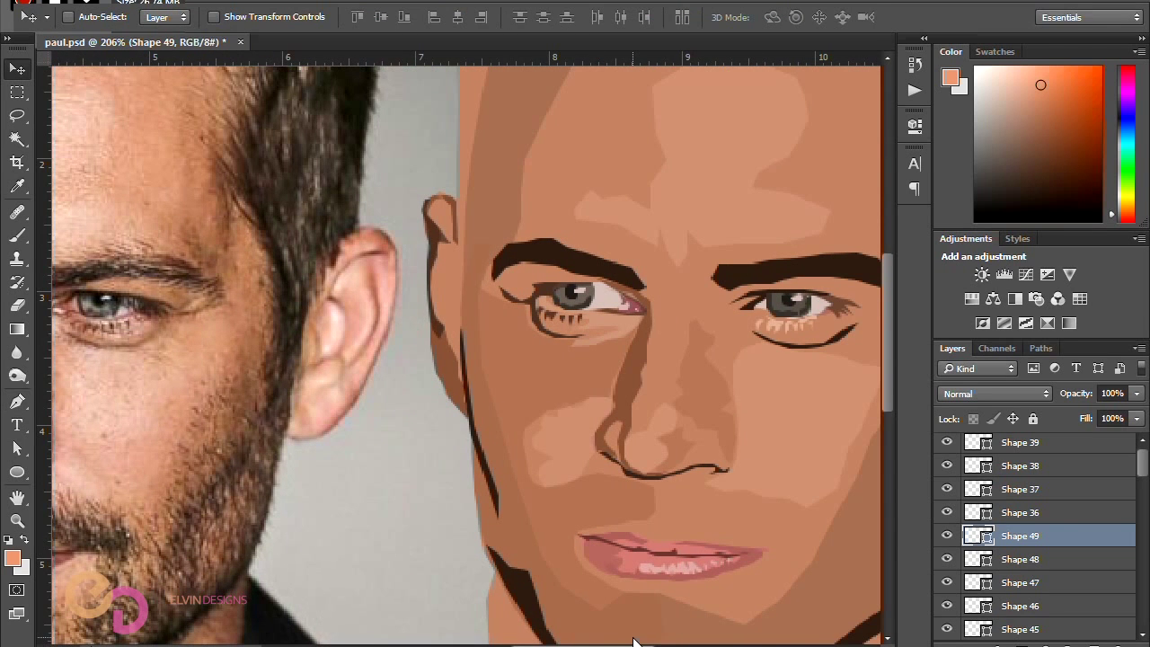
Step: Recolour the lash shapes brown #603d2e, sampled from the illustrated left eye's lashes, and save the document
{"action": "double_click", "coordinate": [996, 534]}
{"action": "left_click_drag", "start_coordinate": [563, 93], "coordinate": [995, 202]}
{"action": "left_click", "coordinate": [550, 318]}
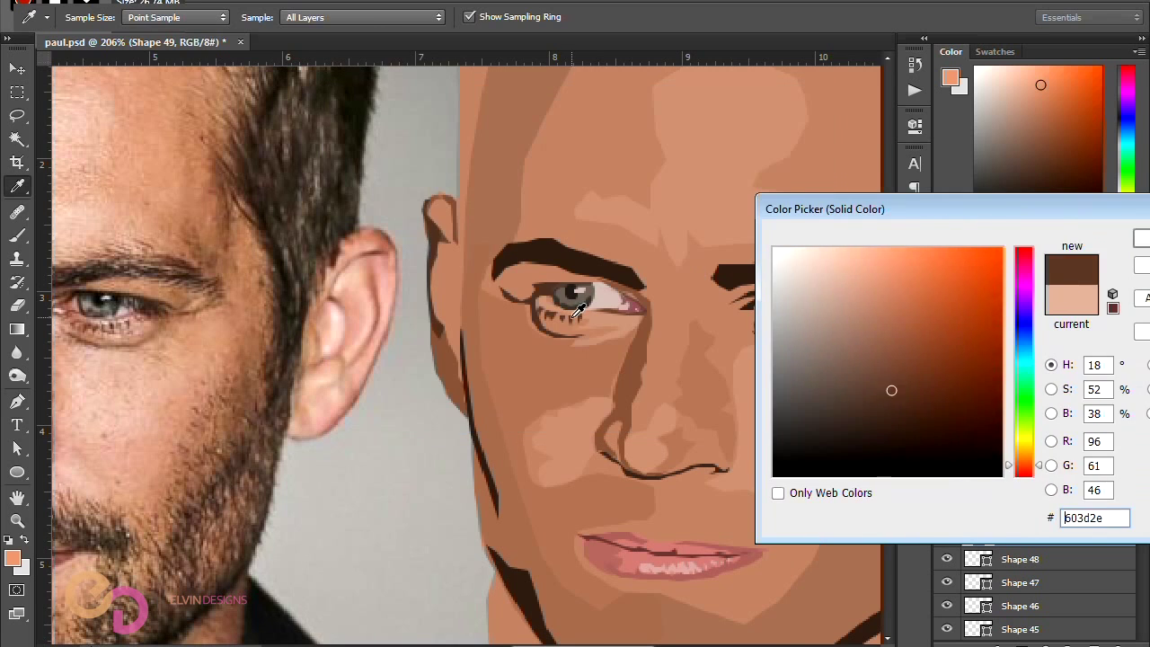
{"action": "key", "text": "Return"}
{"action": "scroll", "coordinate": [685, 279], "scroll_direction": "down", "scroll_amount": 8}
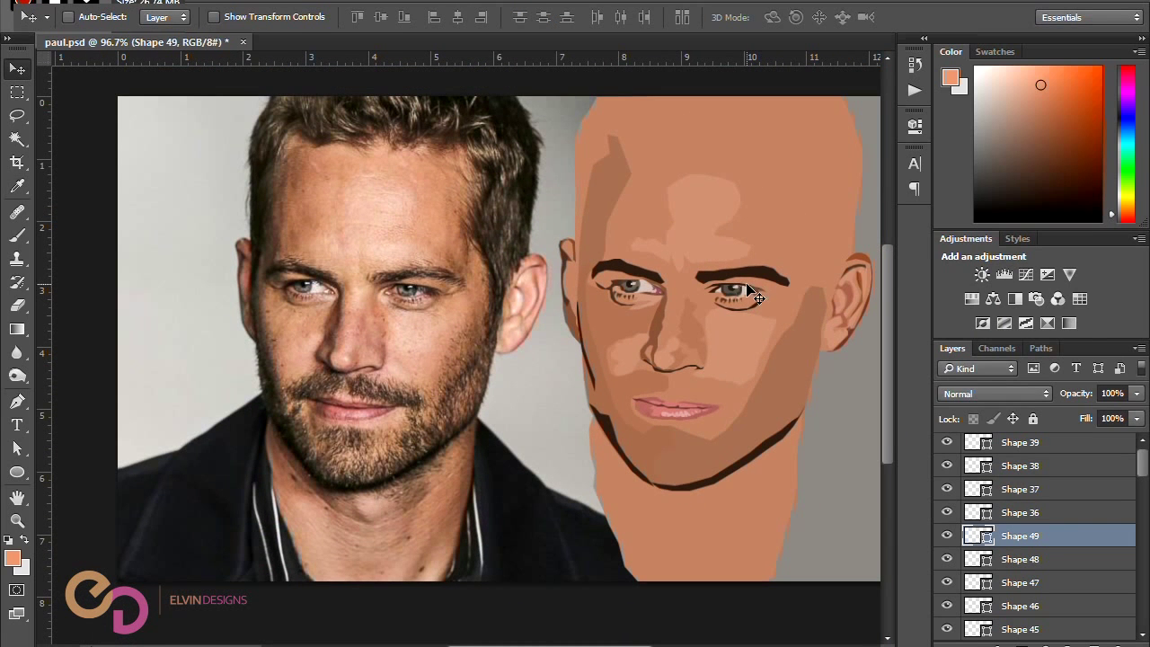
{"action": "key", "text": "ctrl+s"}
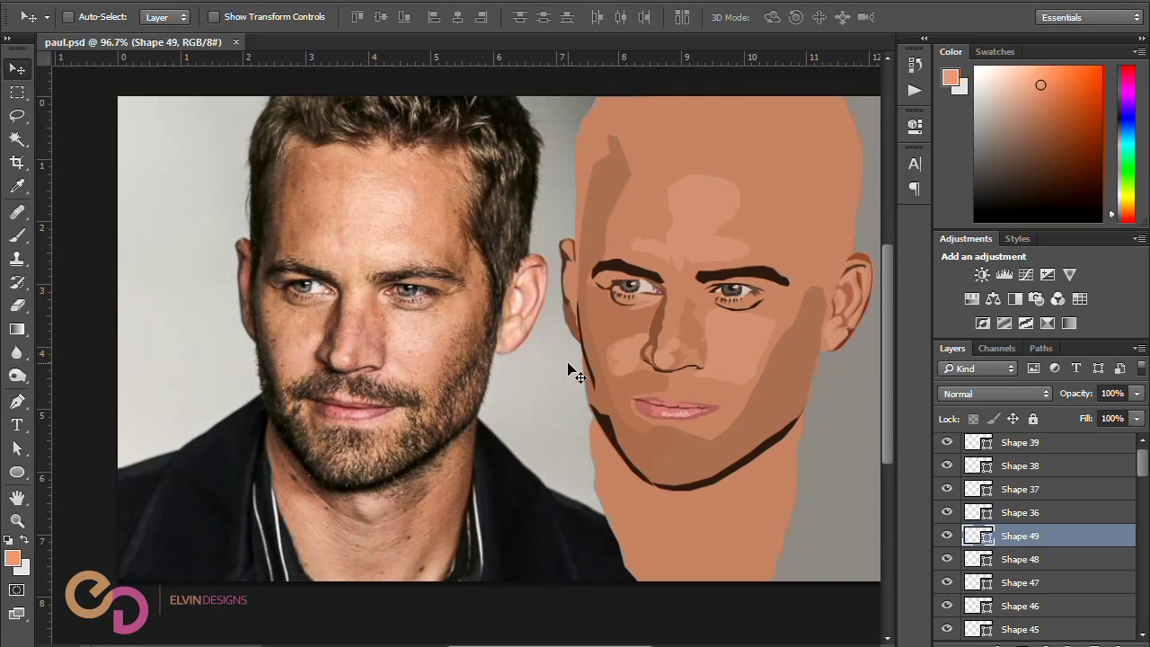
Step: Trace a tiny shape at the inner corner of the photo's right eye with the Pen tool, about 8 by 4 px
{"action": "scroll", "coordinate": [402, 299], "scroll_direction": "up", "scroll_amount": 4}
{"action": "key", "text": "p"}
{"action": "left_click", "coordinate": [375, 295]}
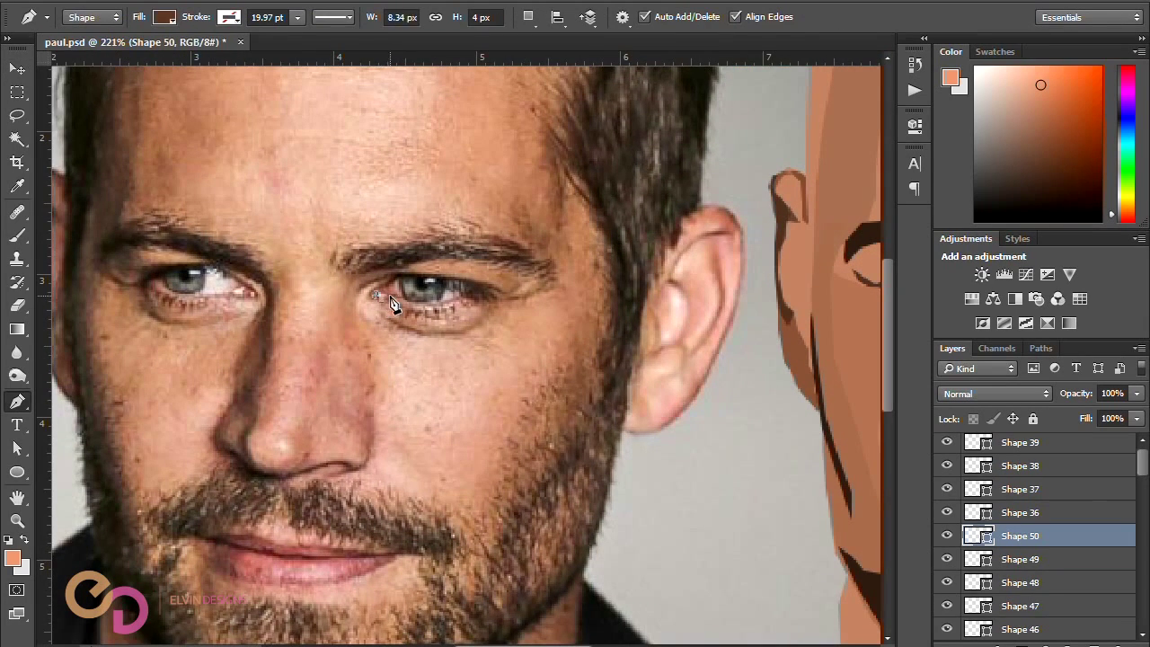
{"action": "scroll", "coordinate": [393, 303], "scroll_direction": "down", "scroll_amount": 4}
{"action": "key", "text": "v"}
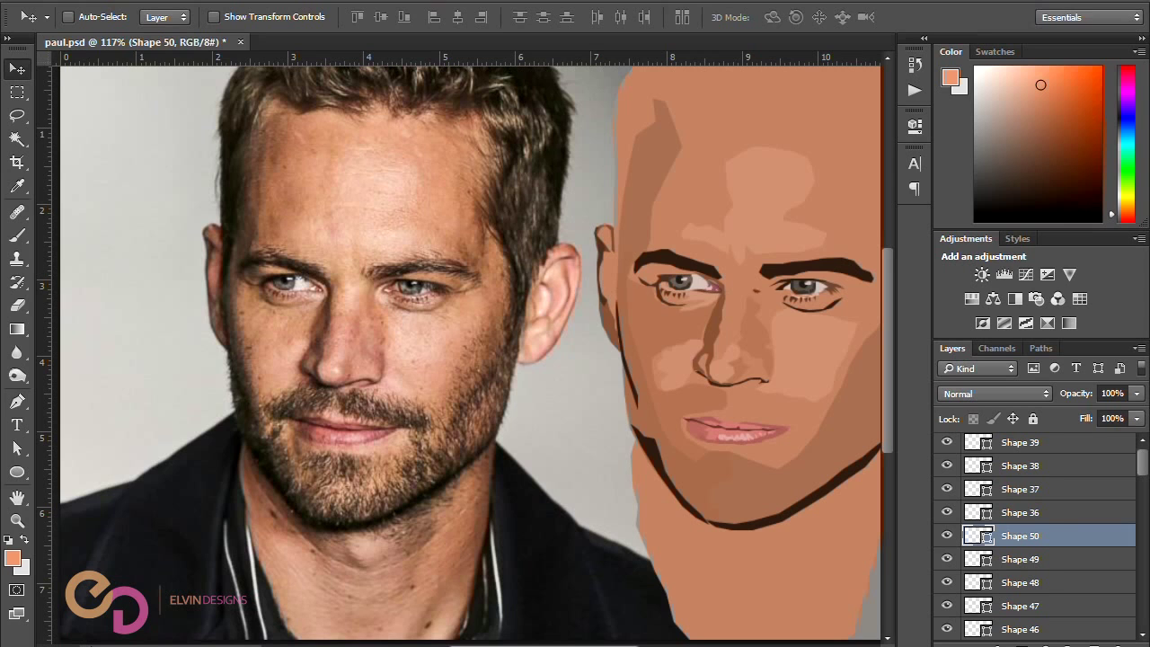
Step: Recolour the tiny inner-corner shape a light skin tone and place its layer directly above Shape 39
{"action": "double_click", "coordinate": [986, 539]}
{"action": "left_click_drag", "start_coordinate": [422, 95], "coordinate": [210, 101]}
{"action": "left_click", "coordinate": [782, 206]}
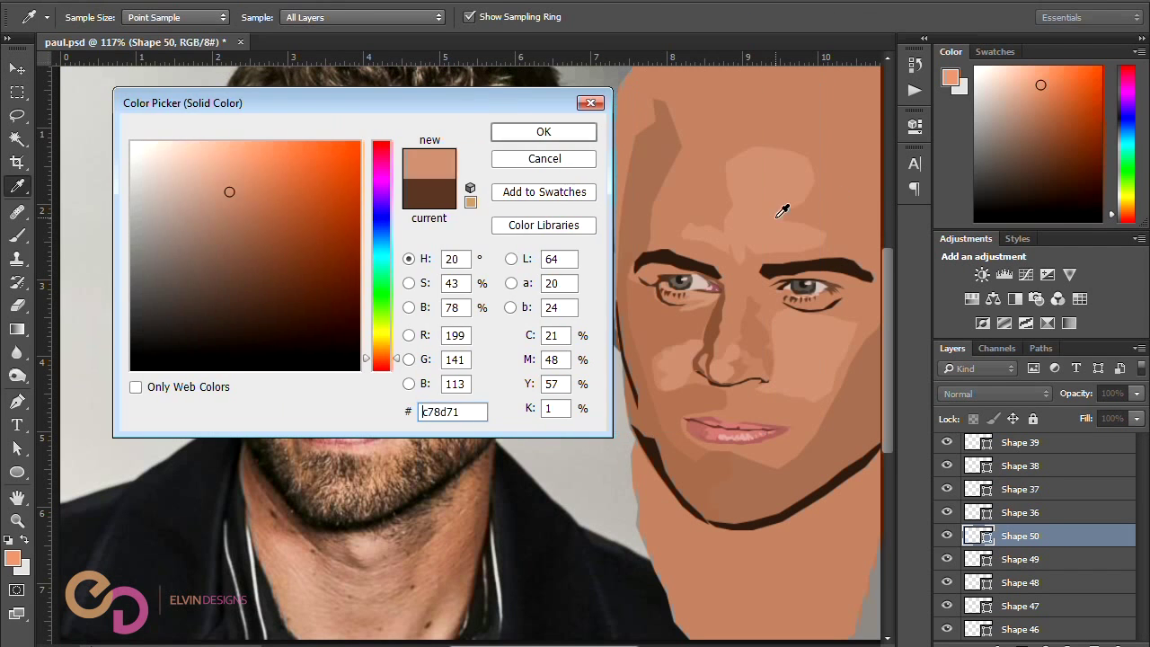
{"action": "left_click", "coordinate": [543, 128]}
{"action": "left_click_drag", "start_coordinate": [1078, 535], "coordinate": [964, 449]}
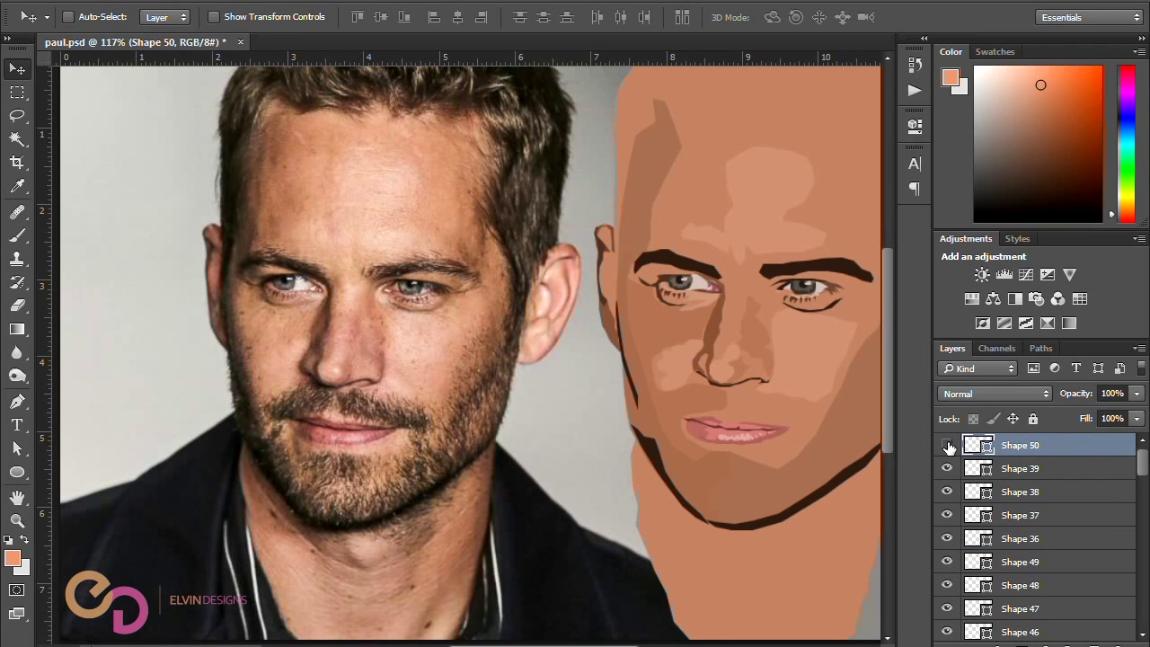
{"action": "double_click", "coordinate": [982, 449]}
{"action": "left_click_drag", "start_coordinate": [177, 175], "coordinate": [206, 185]}
{"action": "left_click", "coordinate": [543, 131]}
Step: Trace a dark shadow shape along the upper lid of the photo's right eye with the Pen tool
{"action": "scroll", "coordinate": [465, 352], "scroll_direction": "right", "scroll_amount": 3}
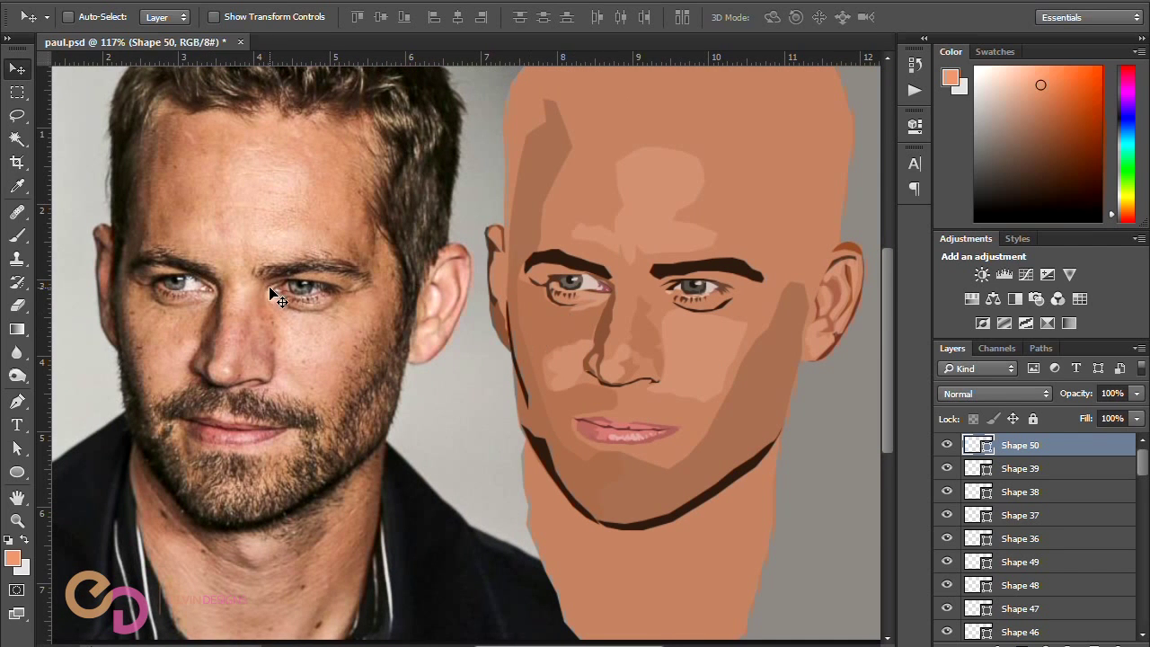
{"action": "scroll", "coordinate": [327, 287], "scroll_direction": "up", "scroll_amount": 3}
{"action": "left_click", "coordinate": [768, 275], "text": "ctrl"}
{"action": "key", "text": "p"}
{"action": "left_click", "coordinate": [248, 288]}
{"action": "left_click", "coordinate": [261, 283]}
{"action": "left_click", "coordinate": [286, 284]}
{"action": "left_click", "coordinate": [308, 288]}
{"action": "left_click", "coordinate": [325, 297]}
{"action": "left_click", "coordinate": [344, 298]}
{"action": "left_click", "coordinate": [346, 288]}
{"action": "scroll", "coordinate": [326, 287], "scroll_direction": "down", "scroll_amount": 3}
{"action": "key", "text": "v"}
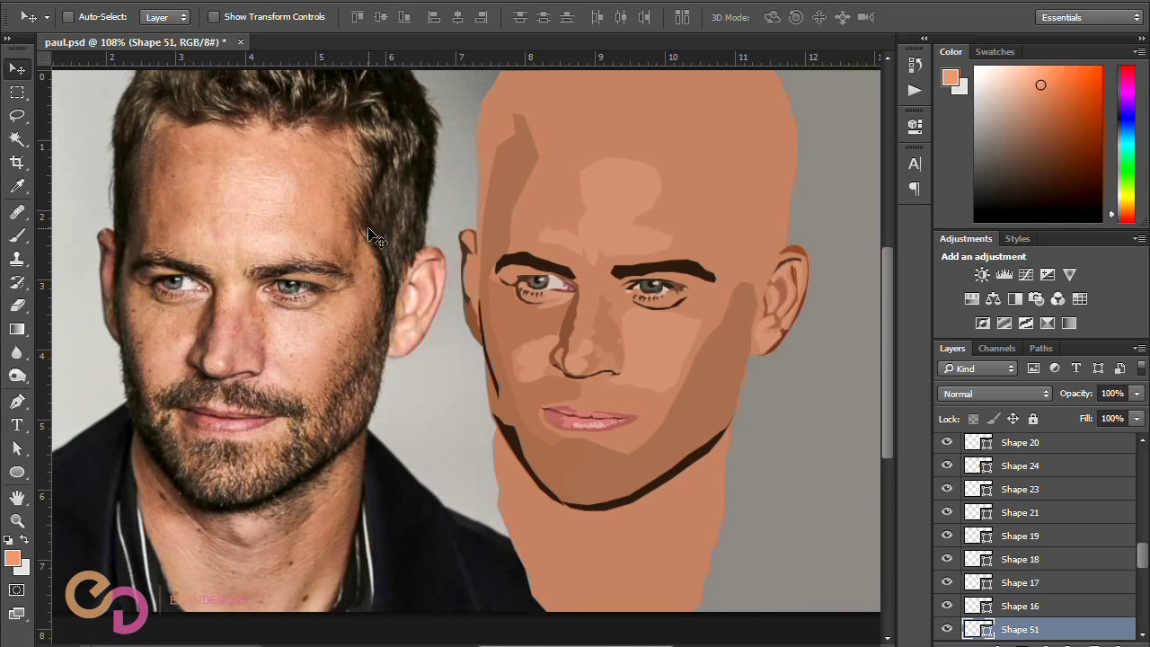
Step: Raise the upper-lid shadow layer to the top of the stack and set its opacity to 44%
{"action": "scroll", "coordinate": [1063, 450], "scroll_direction": "up", "scroll_amount": 10}
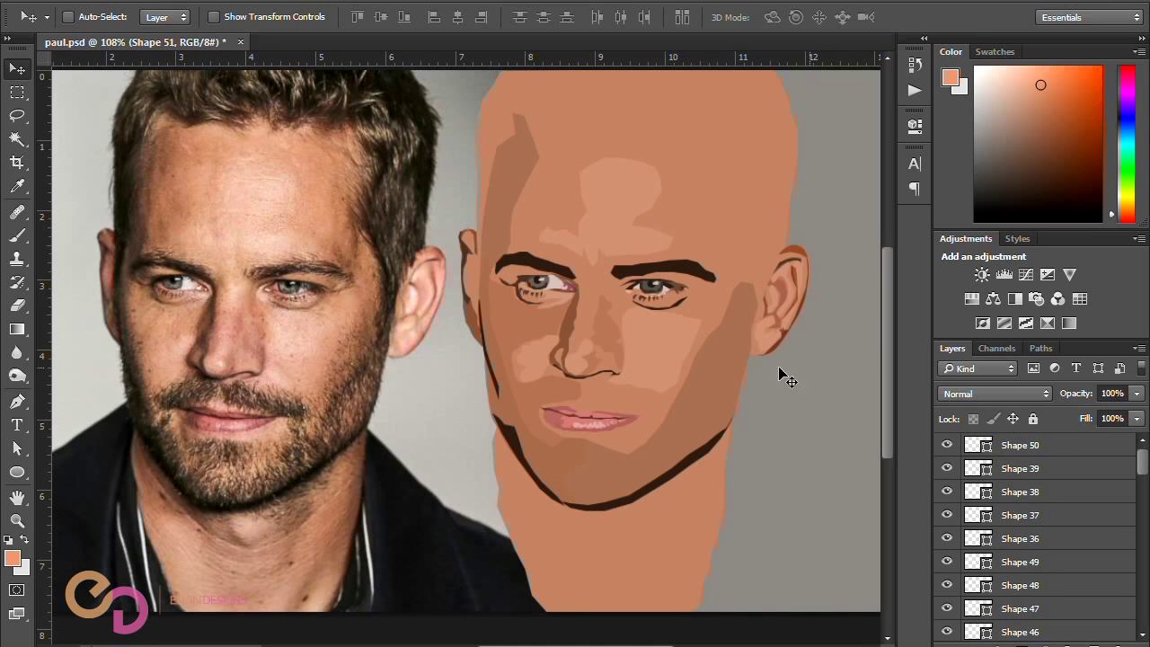
{"action": "left_click_drag", "start_coordinate": [1031, 626], "coordinate": [1030, 437]}
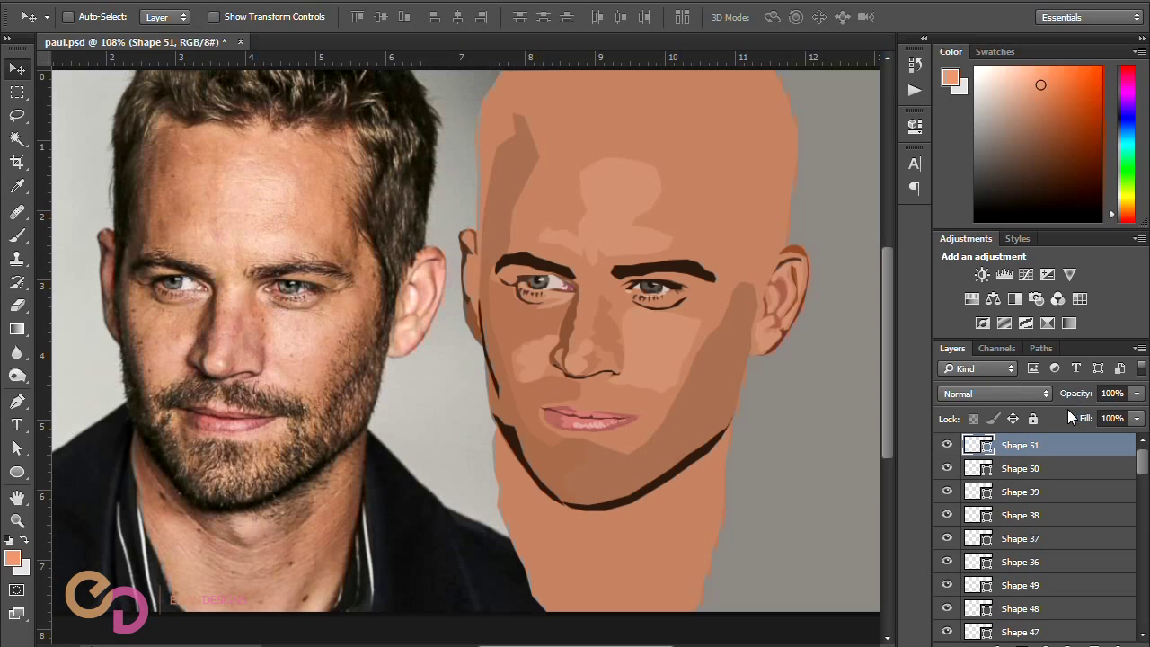
{"action": "left_click_drag", "start_coordinate": [1074, 393], "coordinate": [1024, 393]}
Step: Trace the pink inner corner of the photo's right eye as a closed Pen shape about 13 by 7 px
{"action": "scroll", "coordinate": [266, 286], "scroll_direction": "up", "scroll_amount": 3}
{"action": "key", "text": "p"}
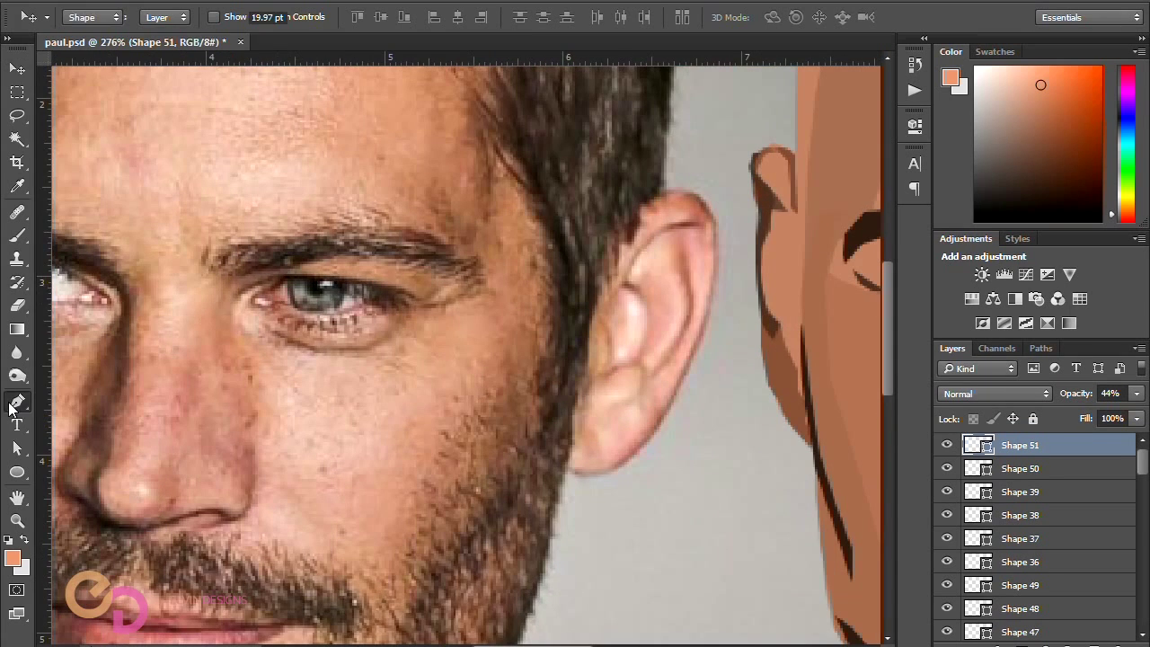
{"action": "left_click", "coordinate": [280, 287]}
{"action": "left_click", "coordinate": [283, 300]}
{"action": "left_click_drag", "start_coordinate": [256, 296], "coordinate": [269, 288]}
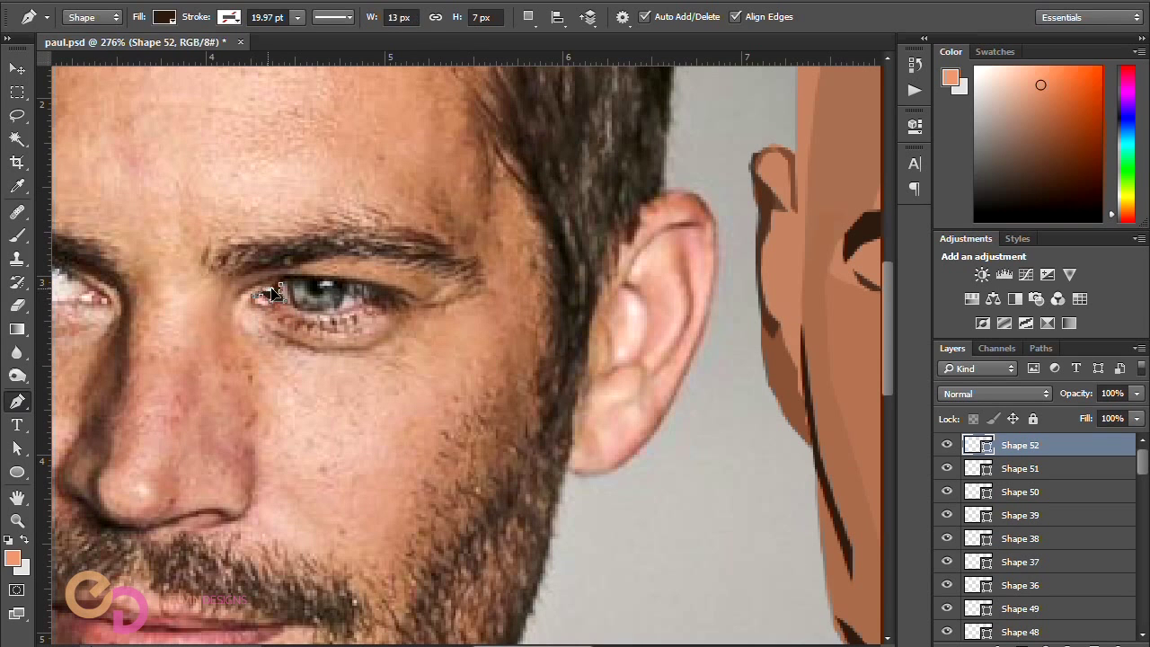
Step: Move the inner-corner shape across onto the inner corner of the illustrated right eye
{"action": "left_click", "coordinate": [17, 68]}
{"action": "scroll", "coordinate": [431, 447], "scroll_direction": "down", "scroll_amount": 2}
{"action": "scroll", "coordinate": [431, 447], "scroll_direction": "right", "scroll_amount": 3}
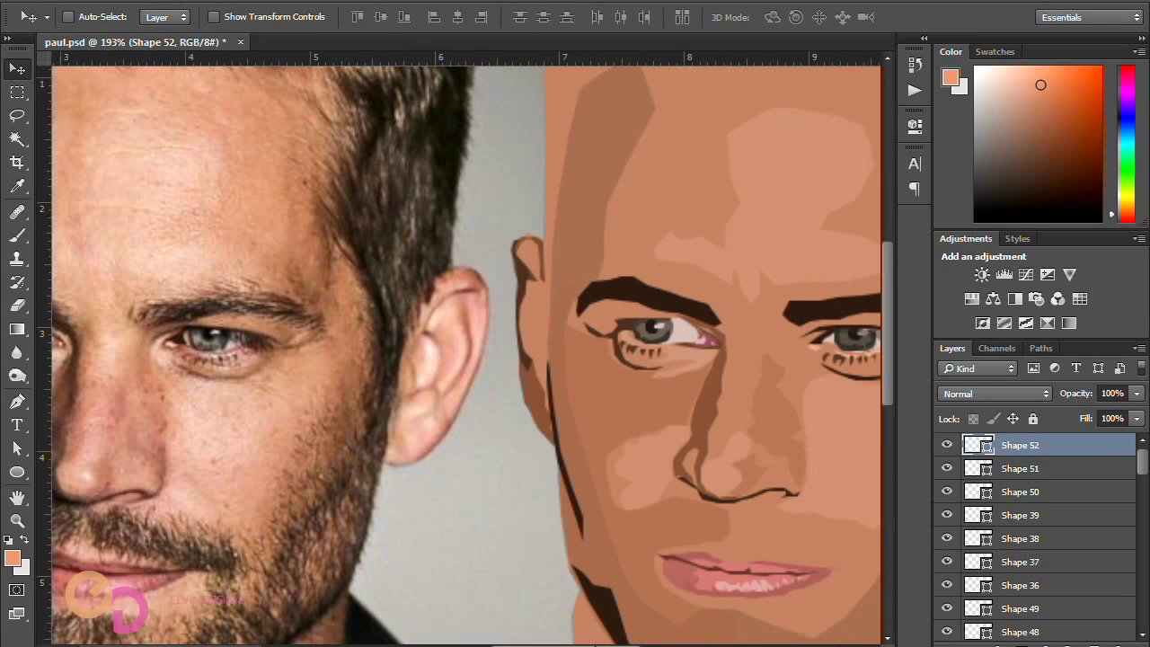
{"action": "left_click_drag", "start_coordinate": [72, 338], "coordinate": [177, 339]}
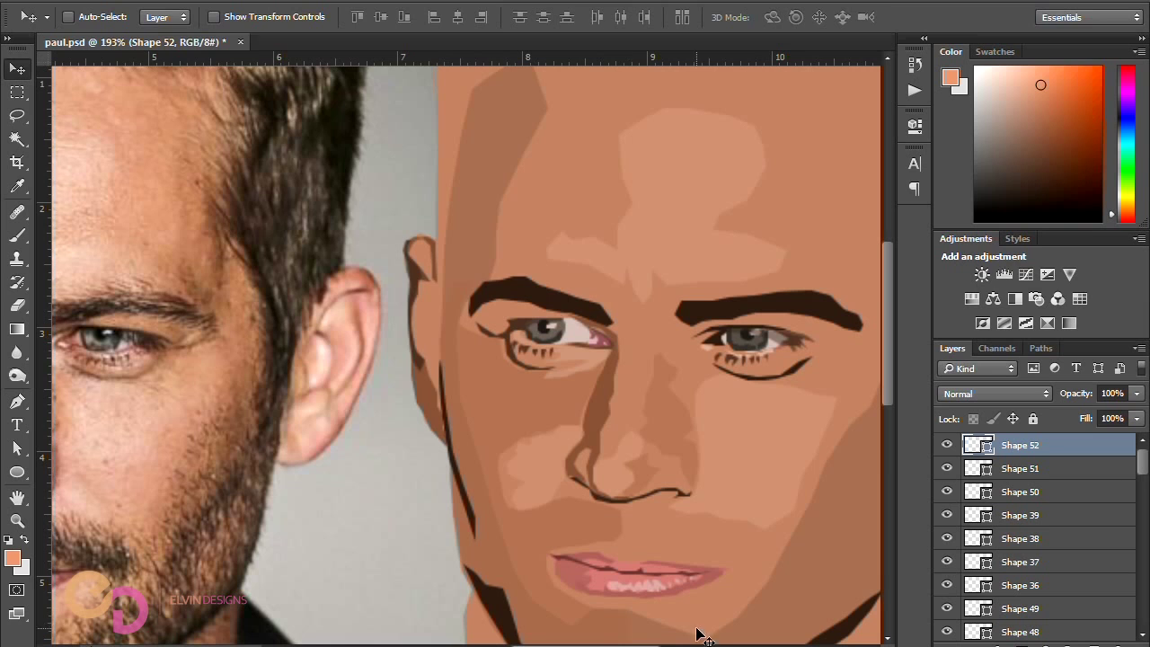
Step: Recolour the inner-corner shape muted pink #aa6965, starting from a colour sampled on the illustrated lips
{"action": "double_click", "coordinate": [978, 444]}
{"action": "left_click", "coordinate": [575, 569]}
{"action": "left_click", "coordinate": [224, 217]}
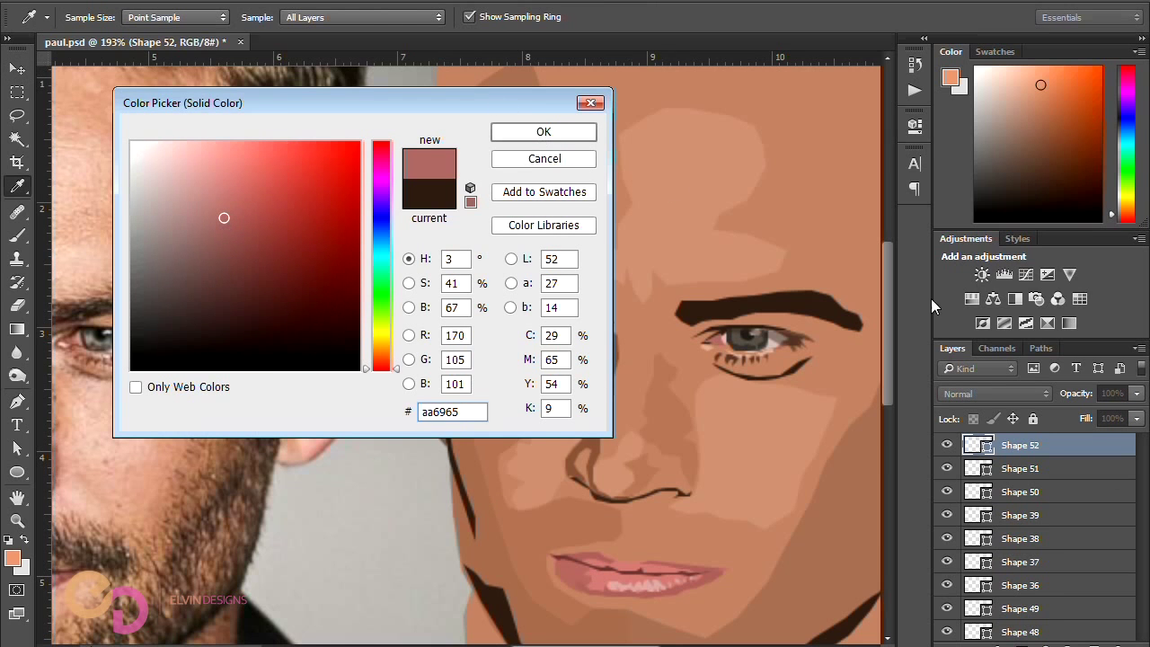
{"action": "key", "text": "Return"}
Step: Lower the pink inner-corner layer to between Shape 15 and Shape 34 and set its opacity to 79%
{"action": "left_click_drag", "start_coordinate": [1057, 453], "coordinate": [1046, 593]}
{"action": "mouse_move", "coordinate": [1047, 589]}
{"action": "left_mouse_down"}
{"action": "mouse_move", "coordinate": [1047, 636]}
{"action": "mouse_move", "coordinate": [1049, 598]}
{"action": "left_mouse_up"}
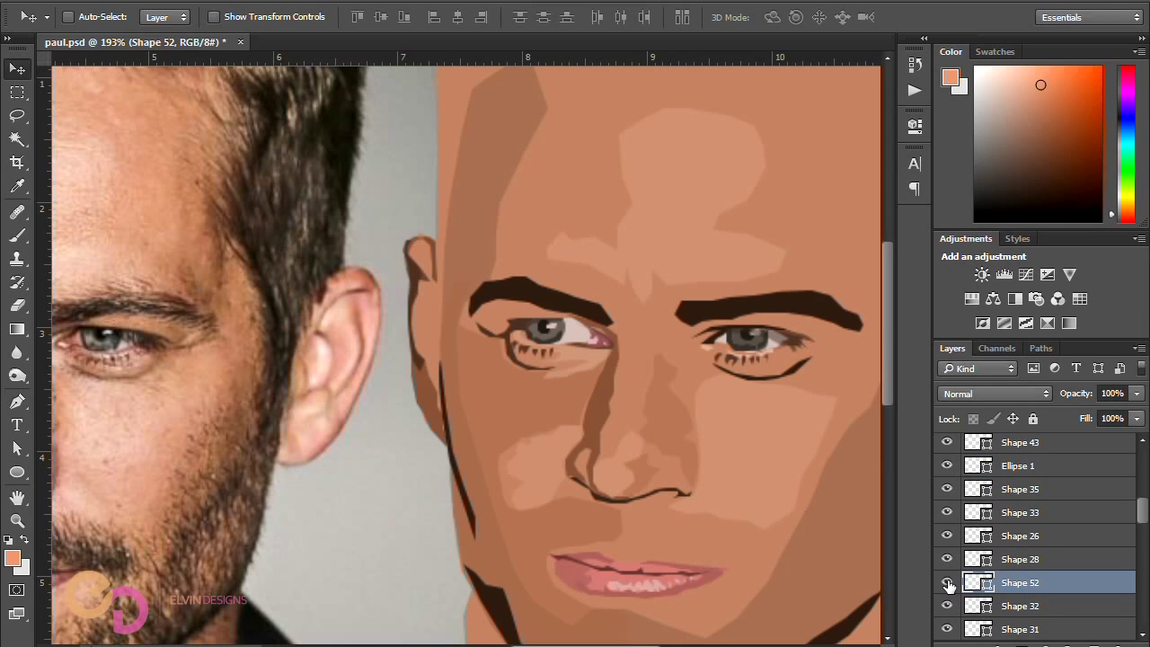
{"action": "key", "text": "ctrl+bracketleft"}
{"action": "key", "text": "ctrl+bracketleft"}
{"action": "key", "text": "ctrl+bracketleft"}
{"action": "key", "text": "ctrl+bracketleft"}
{"action": "key", "text": "ctrl+bracketleft"}
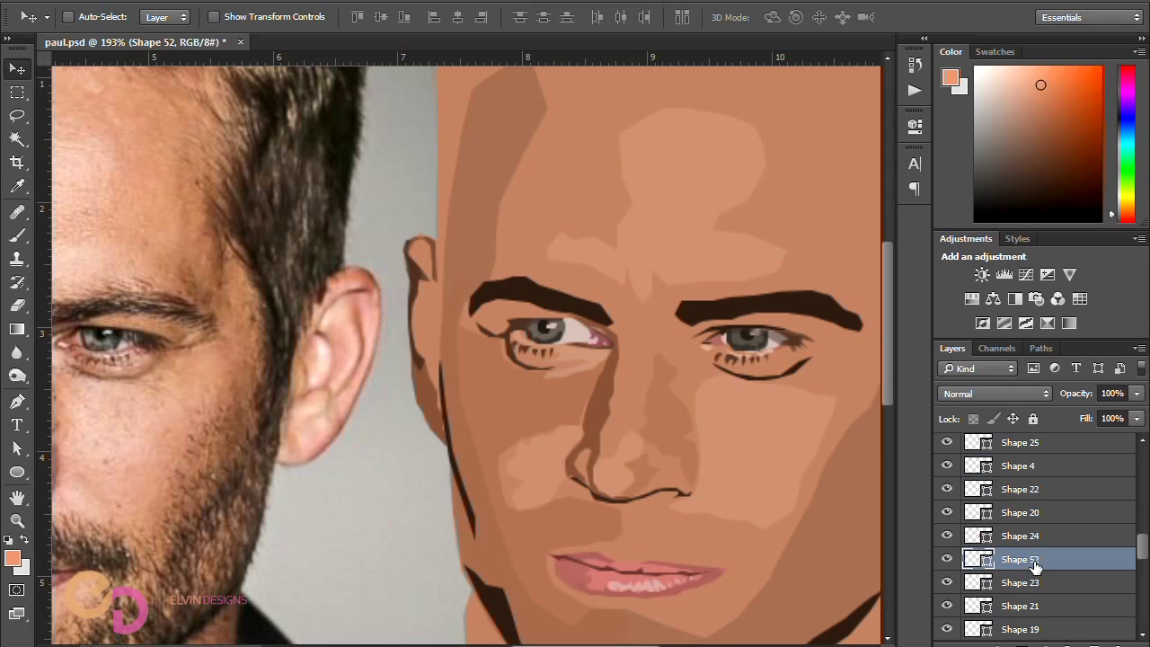
{"action": "key", "text": "ctrl+bracketleft"}
{"action": "key", "text": "ctrl+bracketleft"}
{"action": "key", "text": "ctrl+bracketleft"}
{"action": "key", "text": "ctrl+bracketleft"}
{"action": "key", "text": "ctrl+bracketleft"}
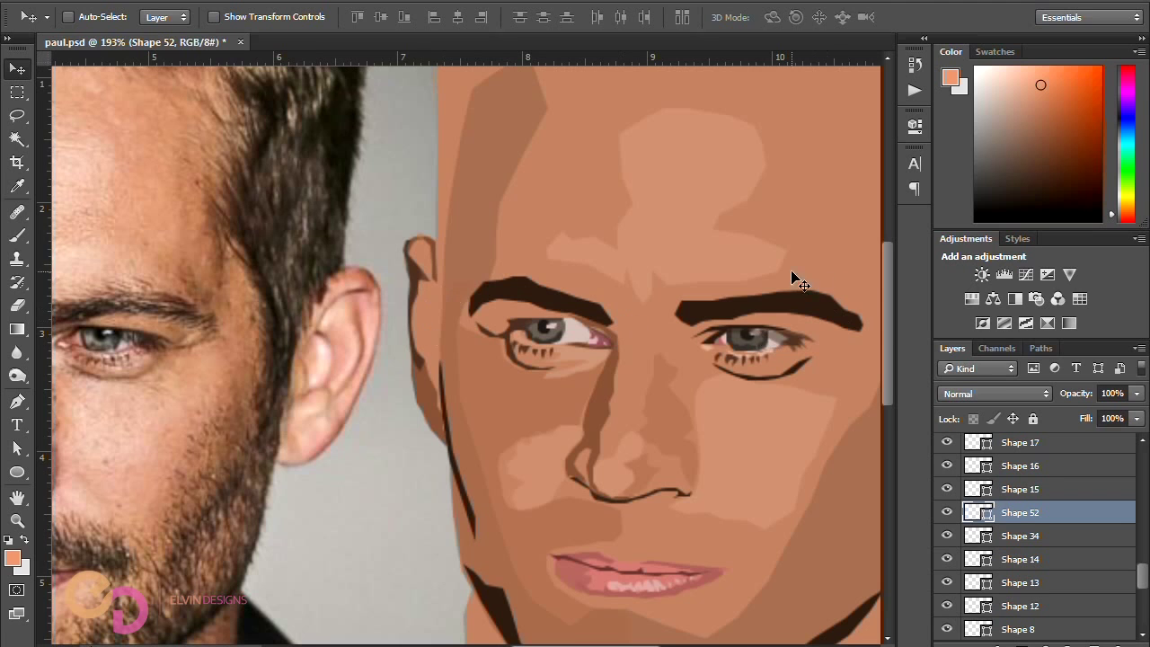
{"action": "left_click_drag", "start_coordinate": [1057, 398], "coordinate": [1060, 398]}
{"action": "scroll", "coordinate": [599, 274], "scroll_direction": "down", "scroll_amount": 2}
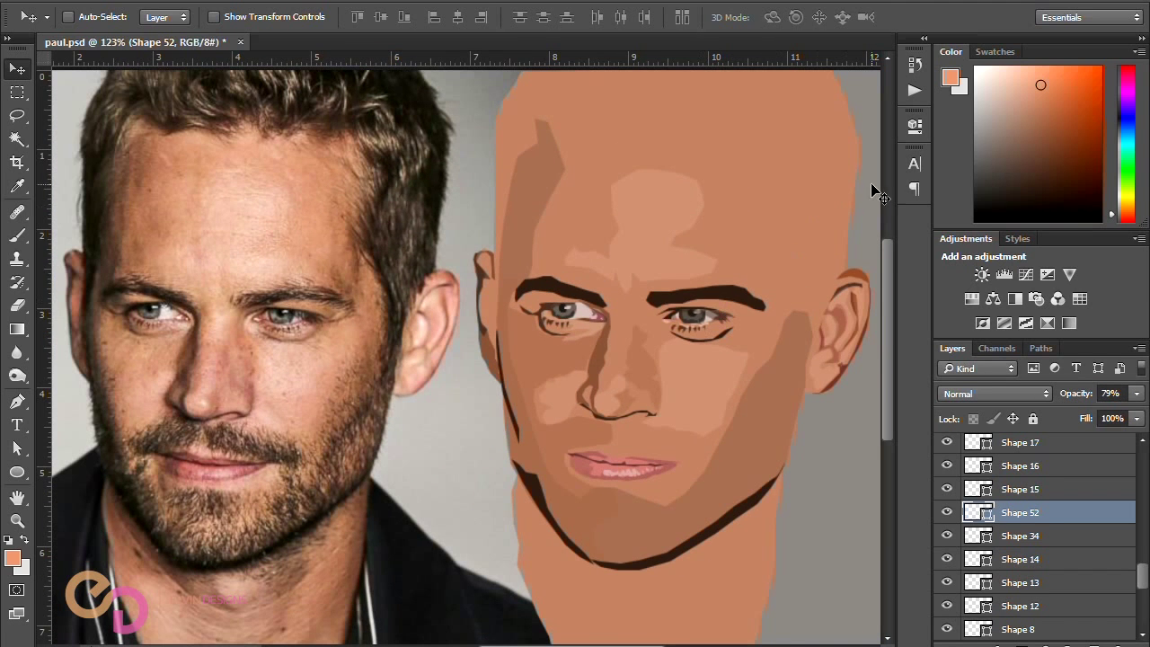
Step: Move the Shape 45 layer of the right eye to the top of the stack and save the document
{"action": "scroll", "coordinate": [735, 290], "scroll_direction": "up", "scroll_amount": 3}
{"action": "left_click", "coordinate": [665, 343], "text": "ctrl"}
{"action": "left_click", "coordinate": [679, 337], "text": "ctrl"}
{"action": "left_click_drag", "start_coordinate": [1078, 628], "coordinate": [1066, 439]}
{"action": "key", "text": "ctrl+0"}
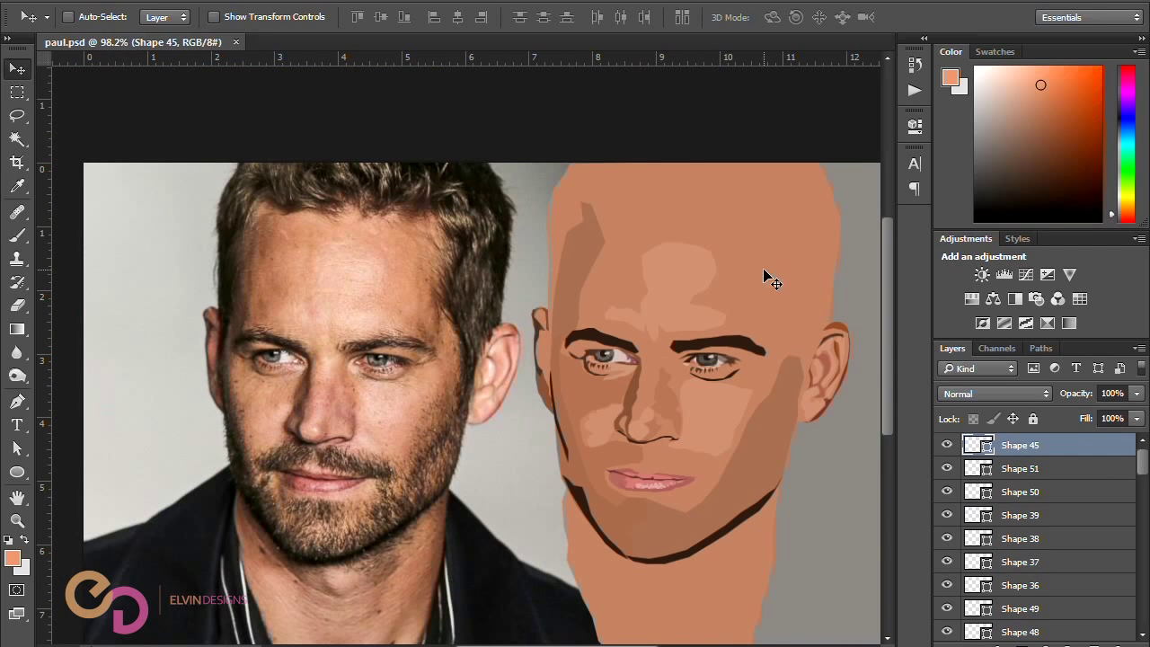
Step: Start a Pen shape for the hair, tracing the photo's inner hairline from the right sideburn across the forehead to the end of the left sideburn
{"action": "scroll", "coordinate": [655, 319], "scroll_direction": "up", "scroll_amount": 3}
{"action": "left_click", "coordinate": [18, 402]}
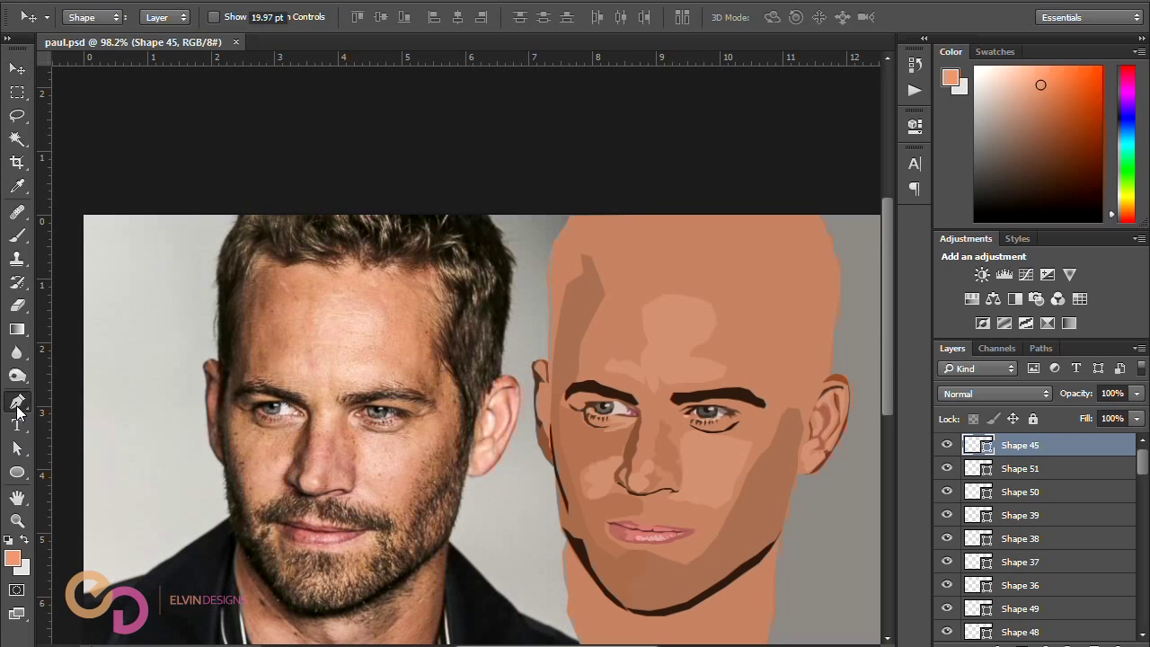
{"action": "left_click", "coordinate": [459, 460]}
{"action": "left_click", "coordinate": [459, 443]}
{"action": "left_click", "coordinate": [461, 417]}
{"action": "left_click", "coordinate": [461, 400]}
{"action": "left_click", "coordinate": [440, 360]}
{"action": "left_click", "coordinate": [433, 346]}
{"action": "left_click", "coordinate": [439, 326]}
{"action": "left_click", "coordinate": [450, 305]}
{"action": "left_click", "coordinate": [454, 296]}
{"action": "left_click", "coordinate": [442, 280]}
{"action": "left_click", "coordinate": [436, 263]}
{"action": "left_click", "coordinate": [427, 265]}
{"action": "left_click", "coordinate": [365, 261]}
{"action": "left_click", "coordinate": [353, 258]}
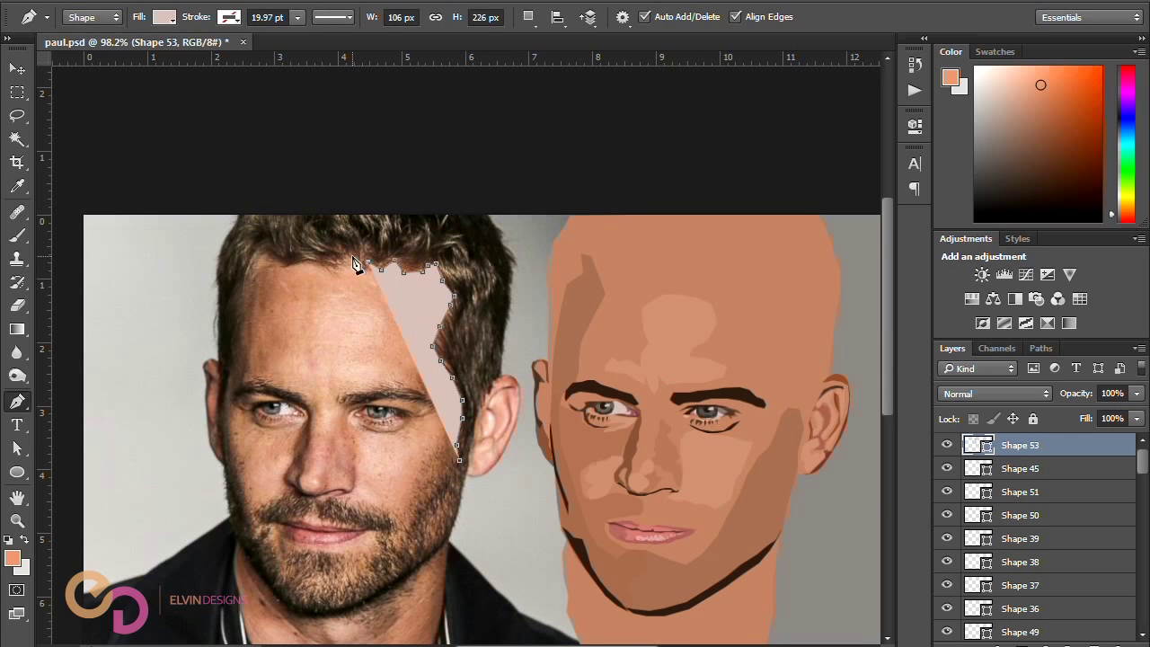
{"action": "left_click", "coordinate": [338, 264]}
{"action": "left_click", "coordinate": [327, 265]}
{"action": "left_click", "coordinate": [305, 263]}
{"action": "left_click", "coordinate": [289, 262]}
{"action": "left_click", "coordinate": [270, 254]}
{"action": "left_click", "coordinate": [250, 273]}
{"action": "left_click", "coordinate": [237, 285]}
{"action": "left_click", "coordinate": [230, 306]}
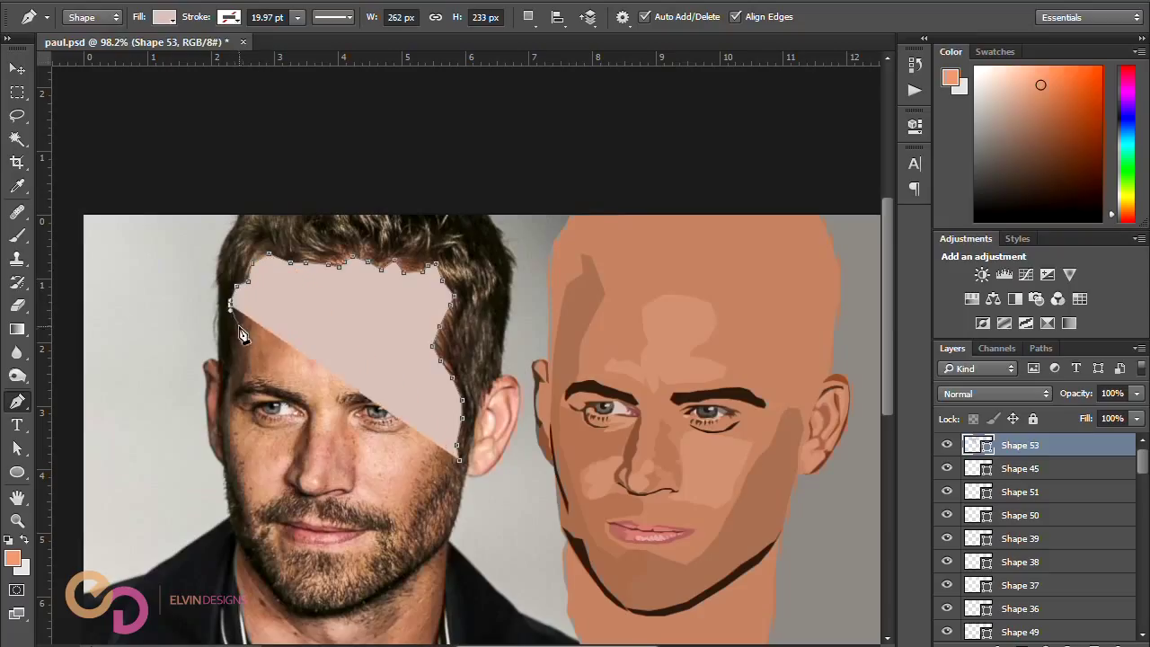
{"action": "left_click", "coordinate": [240, 327]}
{"action": "left_click", "coordinate": [234, 344]}
{"action": "left_click", "coordinate": [233, 361]}
{"action": "left_click", "coordinate": [227, 377]}
{"action": "left_click", "coordinate": [223, 394]}
{"action": "left_click", "coordinate": [220, 406]}
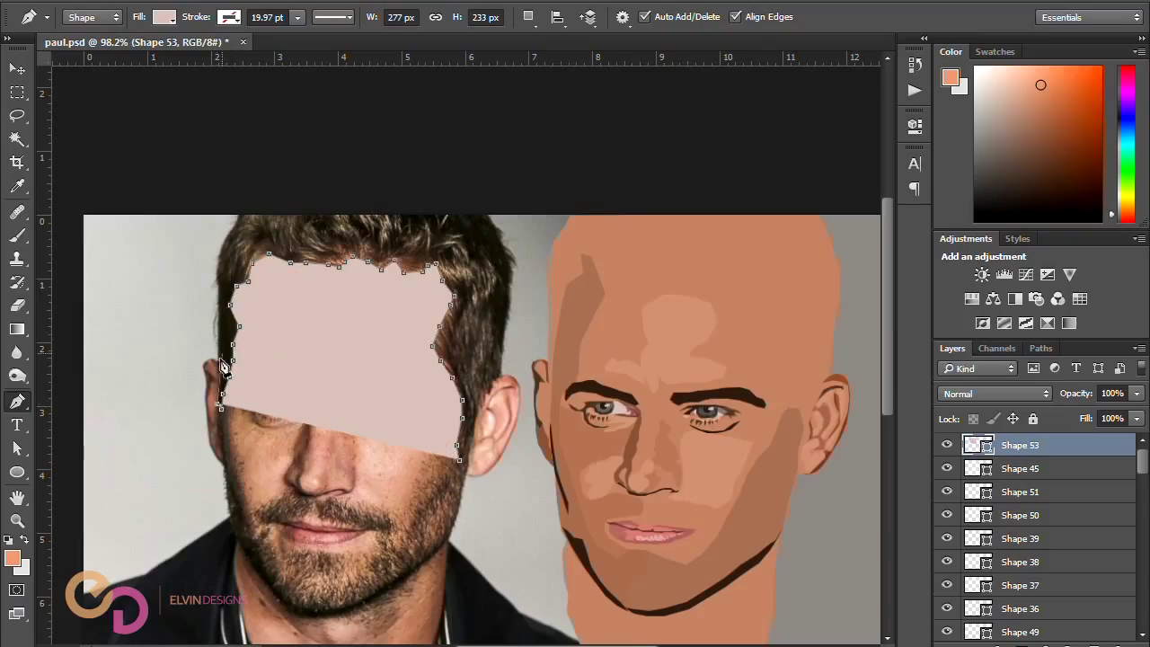
Step: Trace the hair's outer outline over the head and down to the right ear, about 337 by 288 px overall, with layer opacity at 37%
{"action": "left_click", "coordinate": [218, 379]}
{"action": "left_click", "coordinate": [215, 357]}
{"action": "left_click", "coordinate": [216, 313]}
{"action": "left_click", "coordinate": [217, 288]}
{"action": "left_click", "coordinate": [219, 254]}
{"action": "left_click", "coordinate": [231, 230]}
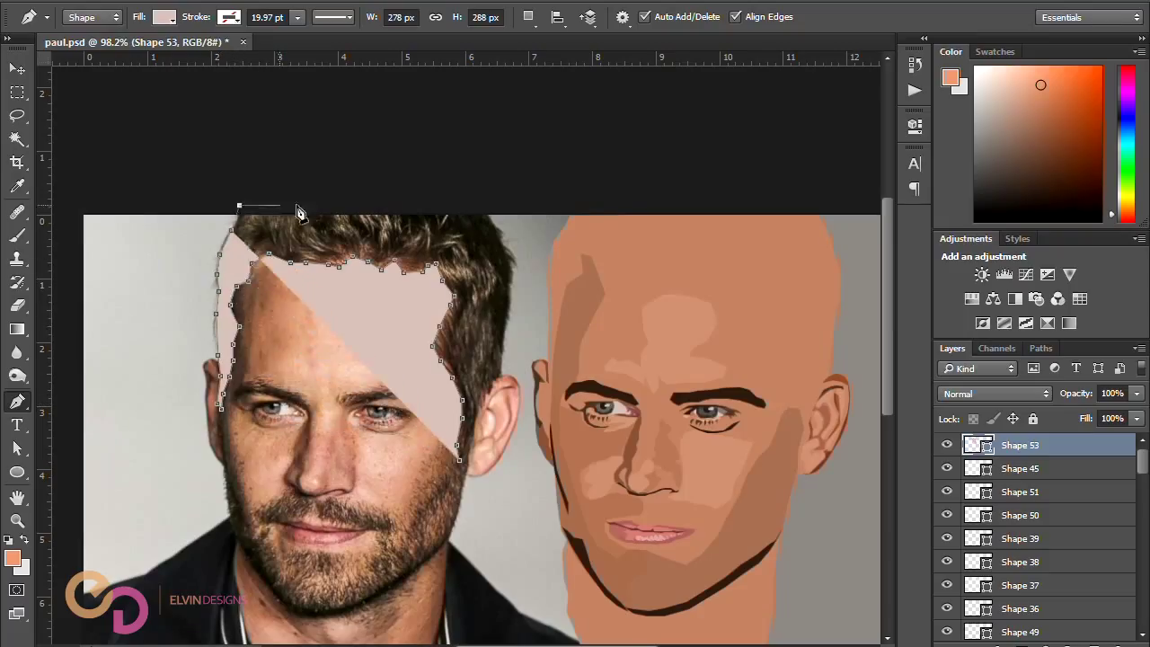
{"action": "left_click", "coordinate": [239, 205]}
{"action": "left_click", "coordinate": [482, 205]}
{"action": "left_click", "coordinate": [501, 234]}
{"action": "left_click", "coordinate": [508, 252]}
{"action": "left_click", "coordinate": [514, 259]}
{"action": "left_click", "coordinate": [507, 264]}
{"action": "left_click", "coordinate": [509, 284]}
{"action": "left_click", "coordinate": [508, 307]}
{"action": "left_click", "coordinate": [505, 328]}
{"action": "left_click", "coordinate": [502, 359]}
{"action": "key", "text": "3"}
{"action": "key", "text": "7"}
{"action": "left_click", "coordinate": [488, 386]}
{"action": "left_click", "coordinate": [472, 432]}
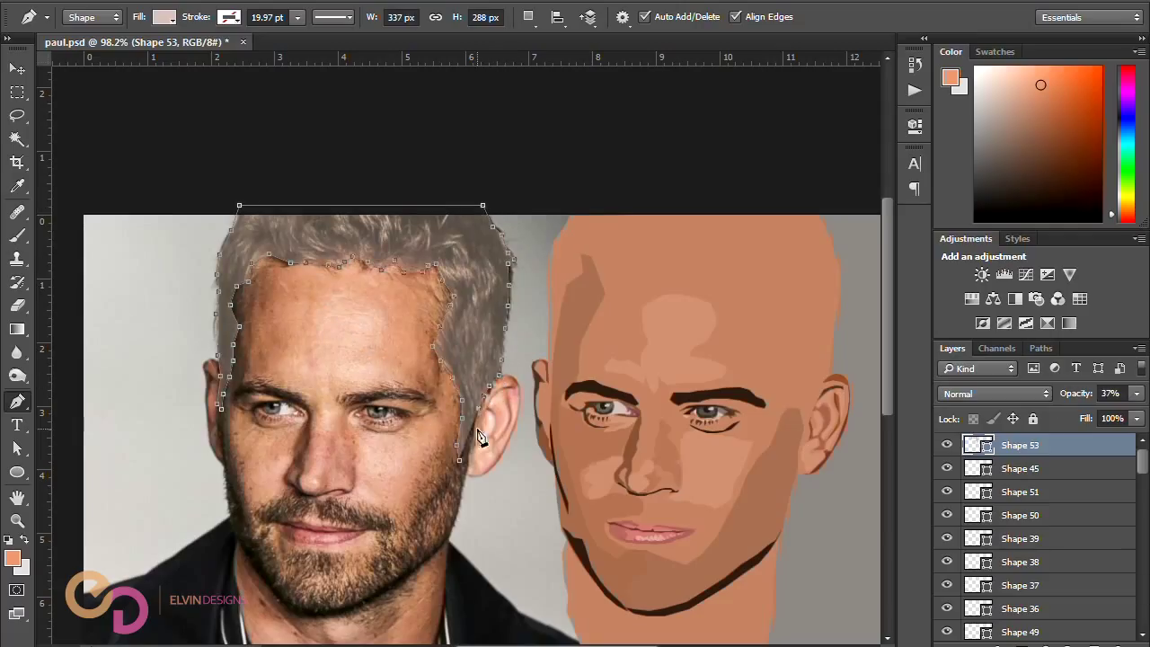
Step: Finish the hair path, restore the layer's opacity to 100% and hide the hair layer
{"action": "key", "text": "Return"}
{"action": "key", "text": "0"}
{"action": "left_click", "coordinate": [947, 444]}
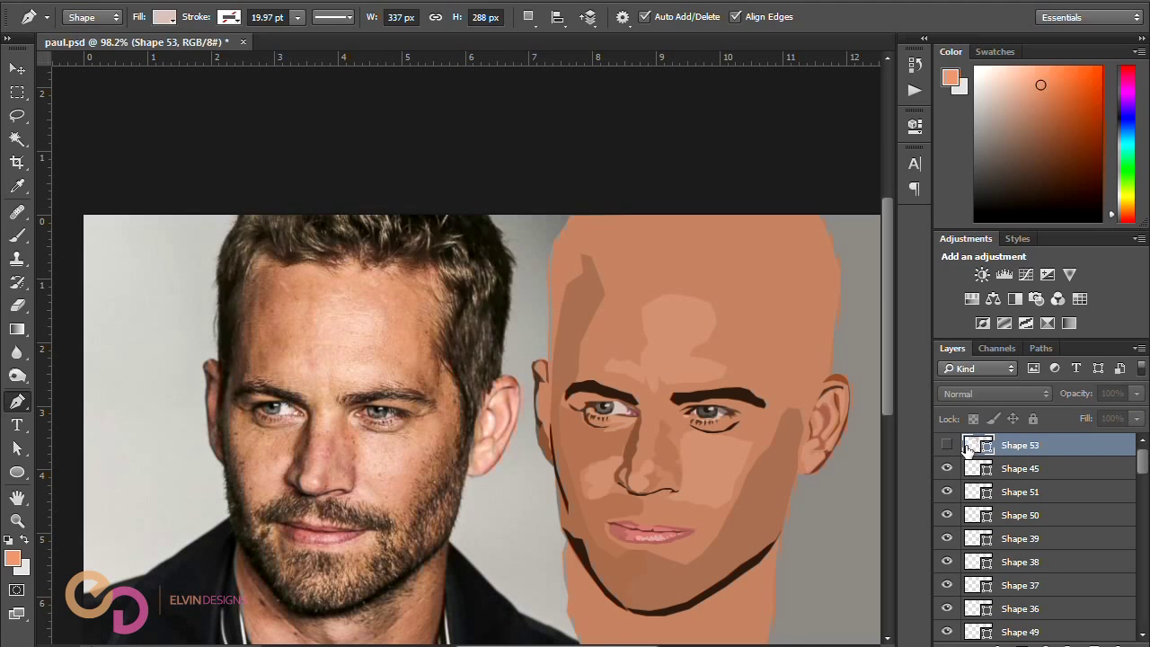
Step: Fill the hair shape with the dark brown of the portrait's linework, show its layer, move it onto the portrait's head and save
{"action": "double_click", "coordinate": [978, 445]}
{"action": "left_click", "coordinate": [440, 231]}
{"action": "left_click", "coordinate": [542, 372]}
{"action": "left_click", "coordinate": [947, 445]}
{"action": "key", "text": "v"}
{"action": "left_click_drag", "start_coordinate": [367, 249], "coordinate": [698, 245]}
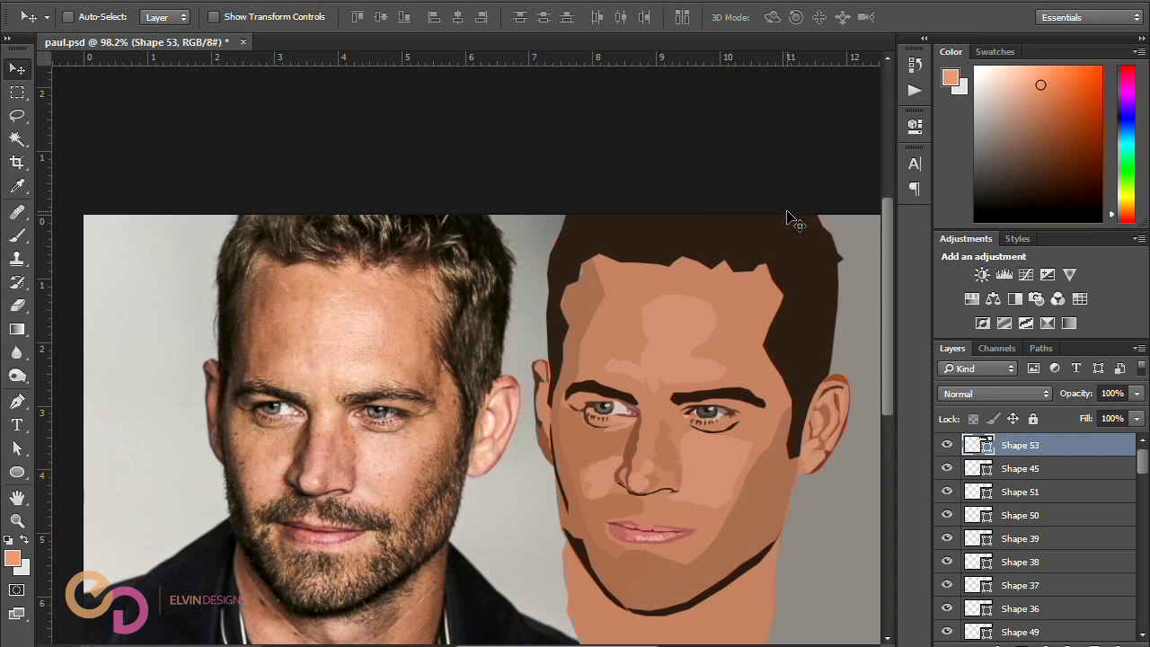
{"action": "key", "text": "ctrl+s"}
Step: Adjust the hair outline's anchor points to fit the portrait's head, widening the shape to 340 px
{"action": "scroll", "coordinate": [620, 268], "scroll_direction": "up", "scroll_amount": 2}
{"action": "key", "text": "a"}
{"action": "mouse_move", "coordinate": [539, 257]}
{"action": "left_mouse_down"}
{"action": "mouse_move", "coordinate": [536, 303]}
{"action": "mouse_move", "coordinate": [531, 274]}
{"action": "left_mouse_up"}
{"action": "left_click_drag", "start_coordinate": [566, 643], "coordinate": [612, 643]}
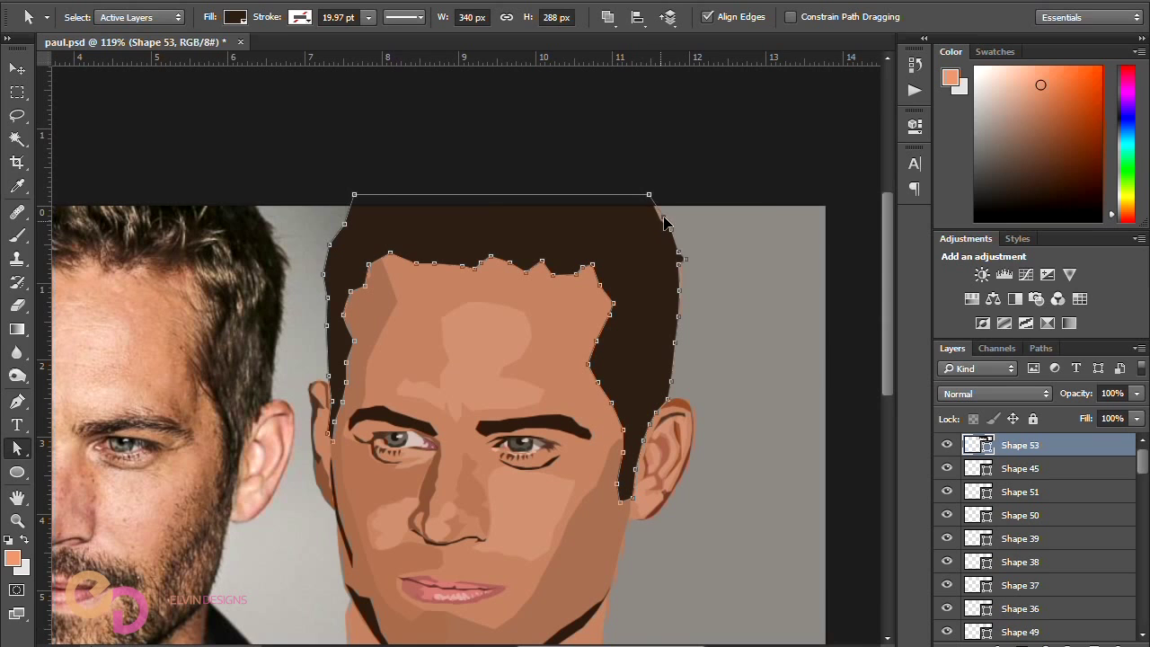
{"action": "left_click", "coordinate": [762, 264]}
{"action": "scroll", "coordinate": [721, 241], "scroll_direction": "down", "scroll_amount": 2}
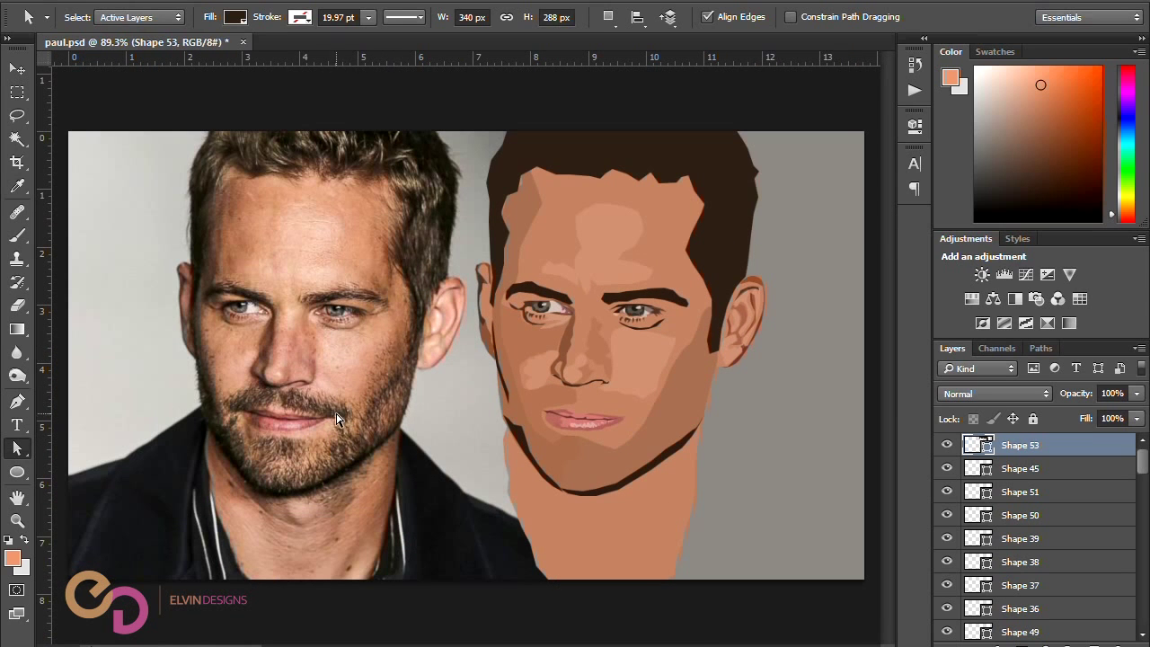
Step: Trace the photo's moustache as a new Pen shape about 156 by 51 px, with layer opacity at 0%
{"action": "key", "text": "p"}
{"action": "scroll", "coordinate": [236, 407], "scroll_direction": "up", "scroll_amount": 2}
{"action": "left_click", "coordinate": [225, 397]}
{"action": "left_click", "coordinate": [252, 387]}
{"action": "left_click", "coordinate": [274, 379]}
{"action": "left_click", "coordinate": [290, 385]}
{"action": "left_click", "coordinate": [297, 387]}
{"action": "left_click", "coordinate": [303, 389]}
{"action": "left_click", "coordinate": [313, 382]}
{"action": "left_click", "coordinate": [336, 393]}
{"action": "left_click", "coordinate": [345, 396]}
{"action": "left_click", "coordinate": [361, 399]}
{"action": "left_click", "coordinate": [383, 403]}
{"action": "left_click", "coordinate": [392, 421]}
{"action": "left_click", "coordinate": [385, 429]}
{"action": "left_click", "coordinate": [373, 434]}
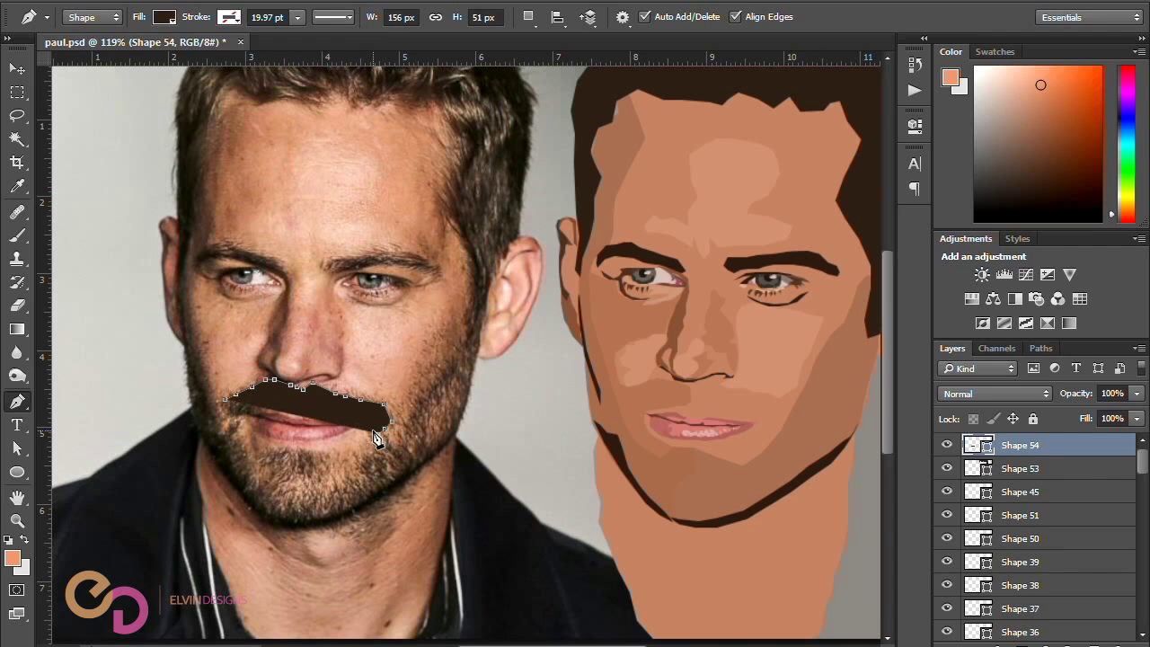
{"action": "left_click_drag", "start_coordinate": [1076, 395], "coordinate": [412, 413]}
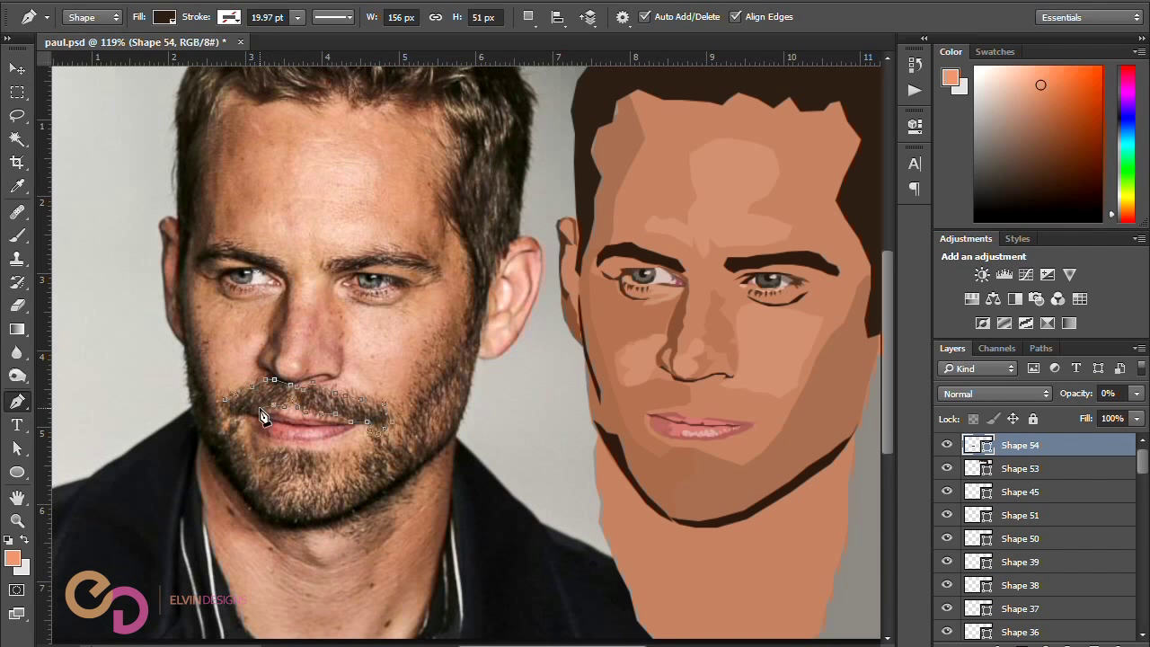
{"action": "left_click", "coordinate": [222, 403]}
Step: Combine a new path with the moustache layer, tracing the beard's inner edge from the right sideburn down past the mouth
{"action": "left_click", "coordinate": [527, 16]}
{"action": "left_click", "coordinate": [539, 55]}
{"action": "left_click", "coordinate": [462, 342]}
{"action": "left_click", "coordinate": [449, 352]}
{"action": "left_click", "coordinate": [406, 414]}
{"action": "left_click", "coordinate": [399, 427]}
{"action": "left_click", "coordinate": [372, 439]}
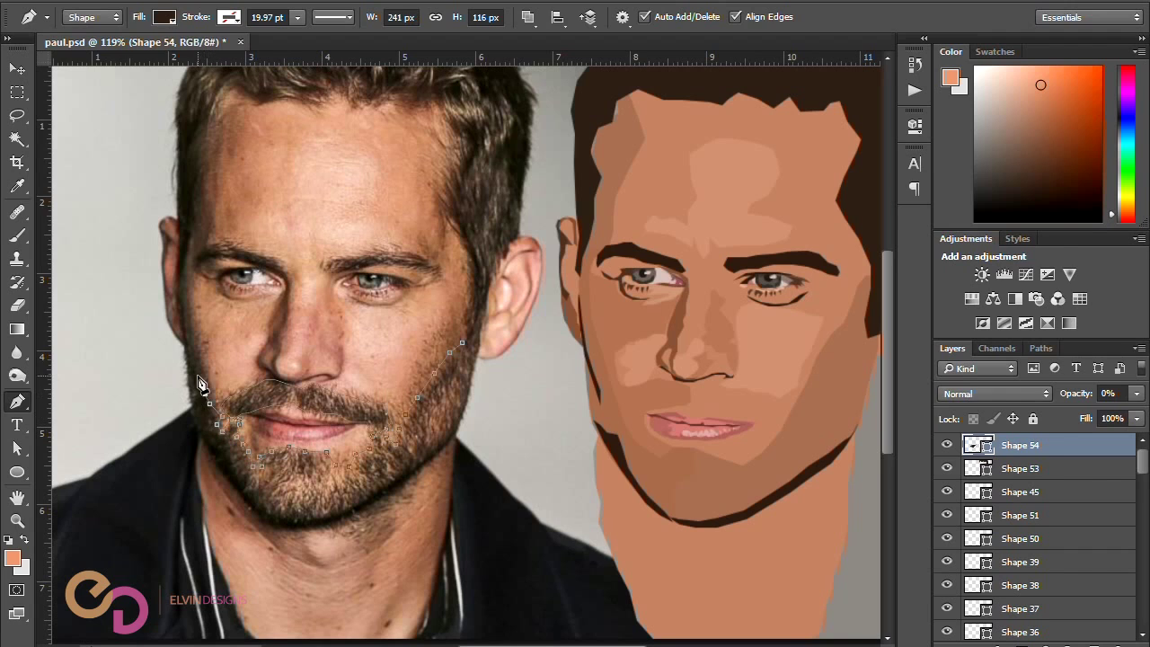
Step: Trace the beard's outer edge from the left sideburn around the chin and close it at the right sideburn
{"action": "left_click", "coordinate": [183, 314]}
{"action": "left_click", "coordinate": [191, 418]}
{"action": "left_click", "coordinate": [212, 450]}
{"action": "left_click", "coordinate": [249, 505]}
{"action": "left_click", "coordinate": [271, 518]}
{"action": "left_click", "coordinate": [302, 521]}
{"action": "left_click", "coordinate": [333, 516]}
{"action": "left_click", "coordinate": [364, 500]}
{"action": "left_click", "coordinate": [400, 482]}
{"action": "left_click", "coordinate": [428, 459]}
{"action": "left_click", "coordinate": [451, 438]}
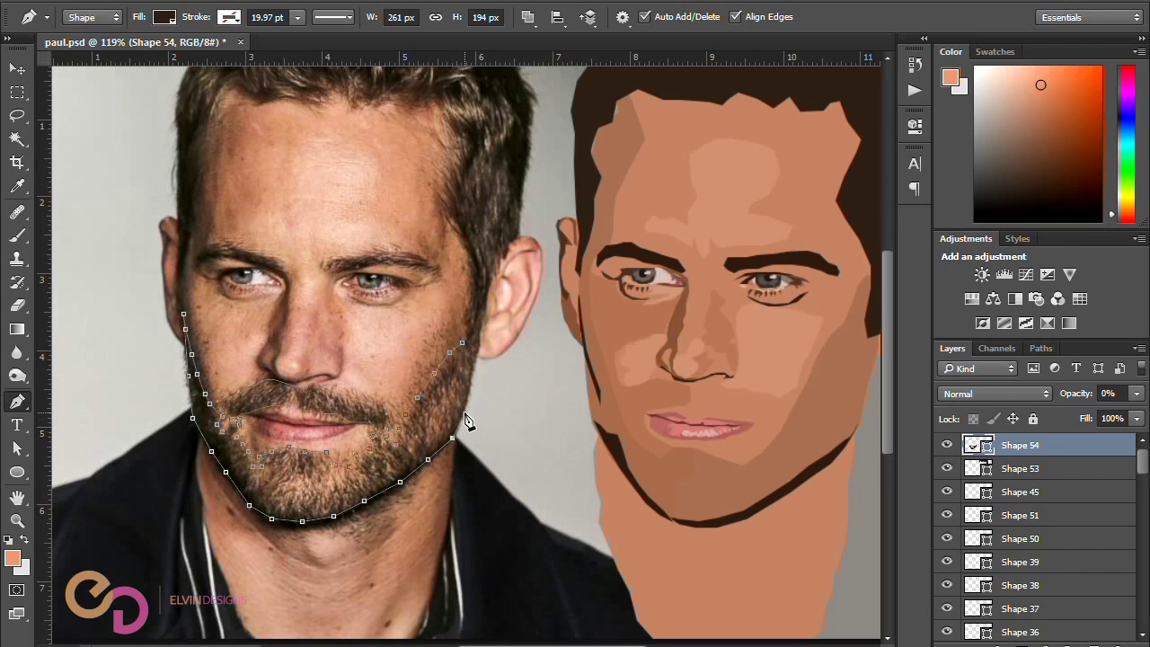
{"action": "left_click", "coordinate": [463, 344]}
Step: Move the finished beard and moustache shape onto the portrait's lower face and set its layer opacity to 47%
{"action": "key", "text": "ctrl+0"}
{"action": "left_click_drag", "start_coordinate": [1067, 393], "coordinate": [1121, 398]}
{"action": "key", "text": "Return"}
{"action": "key", "text": "v"}
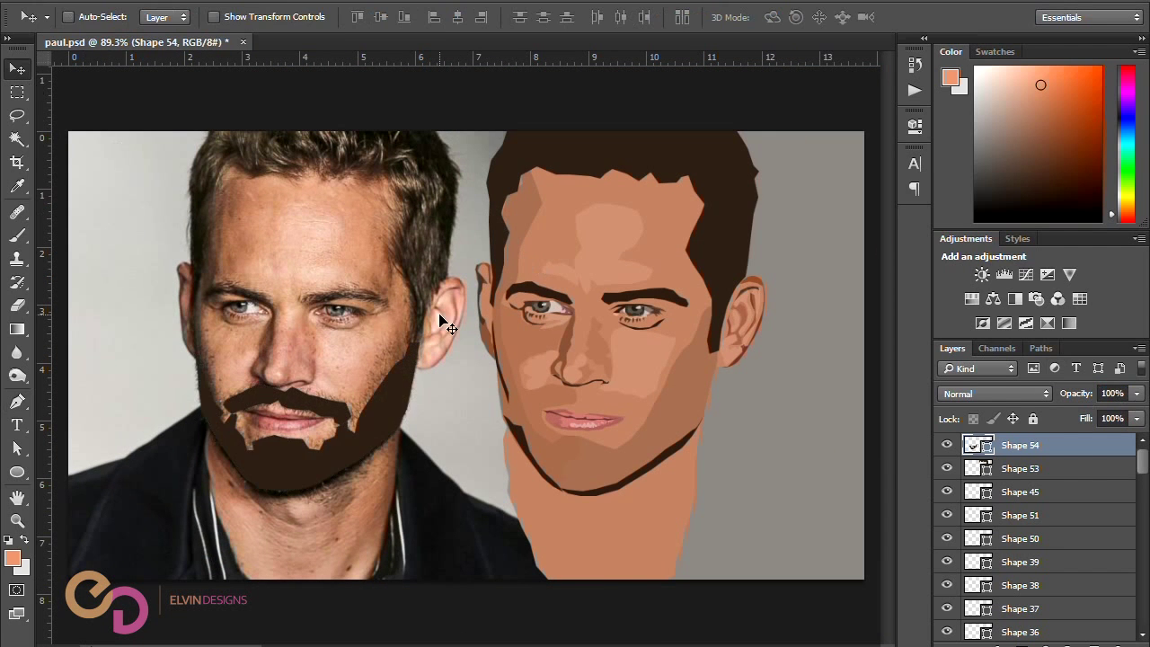
{"action": "left_click_drag", "start_coordinate": [306, 460], "coordinate": [602, 459]}
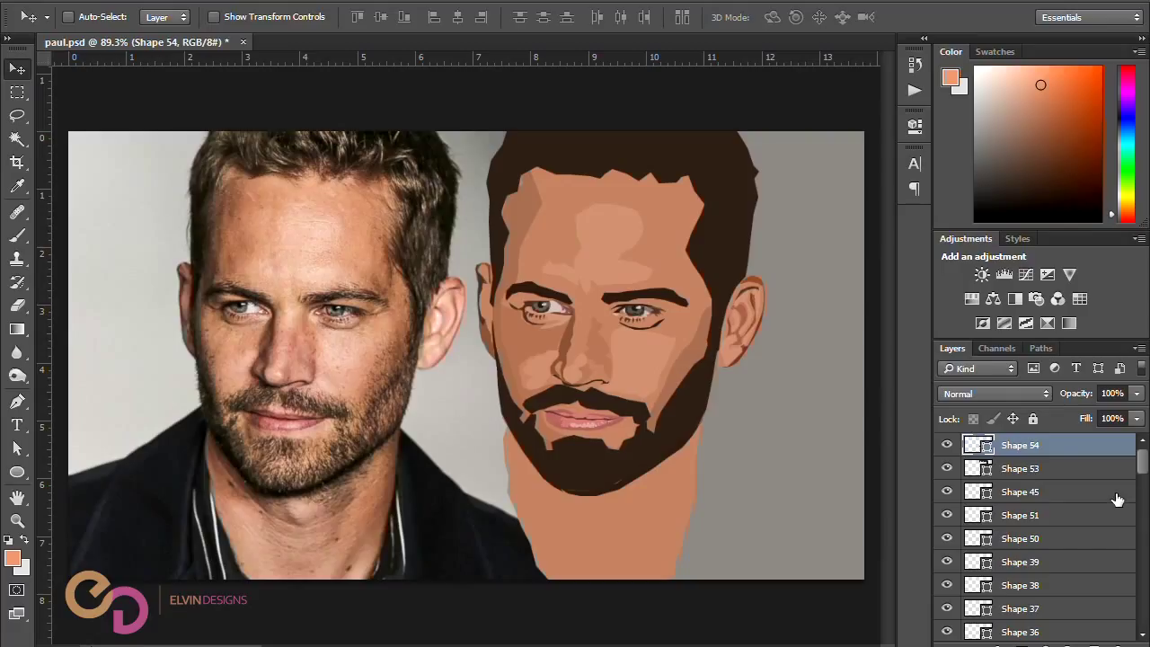
{"action": "left_click_drag", "start_coordinate": [1078, 393], "coordinate": [1046, 393]}
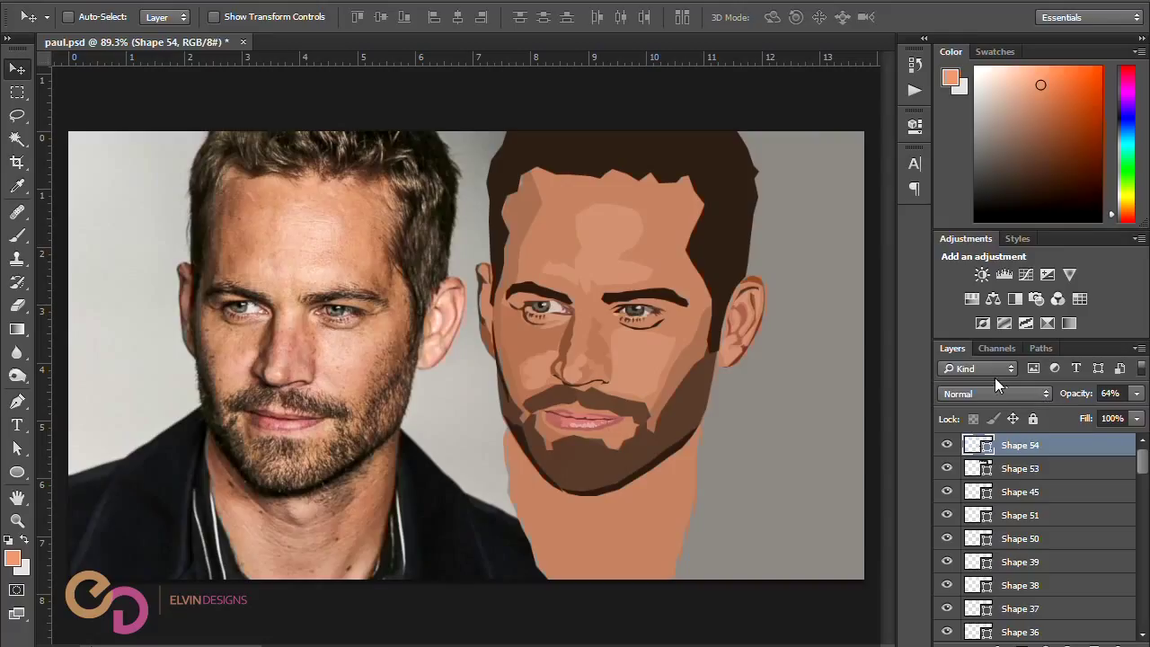
{"action": "left_click_drag", "start_coordinate": [1078, 396], "coordinate": [1063, 396]}
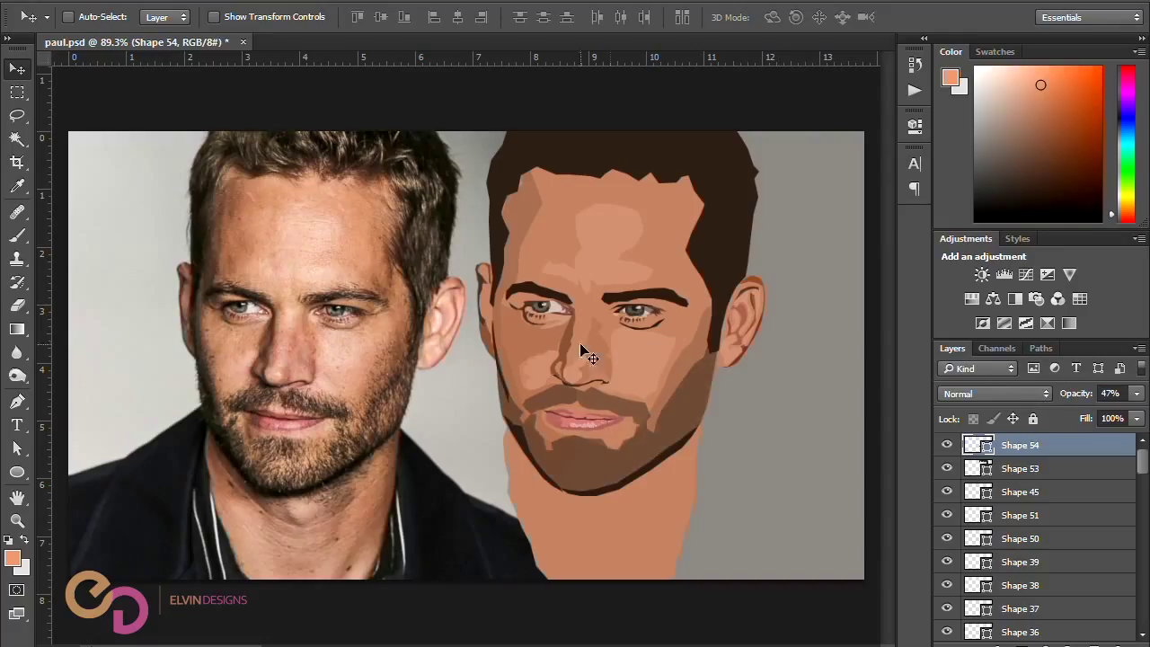
Step: Start a second Pen shape for the darker beard, tracing its inner edge from the photo's right cheek down across the chin
{"action": "key", "text": "p"}
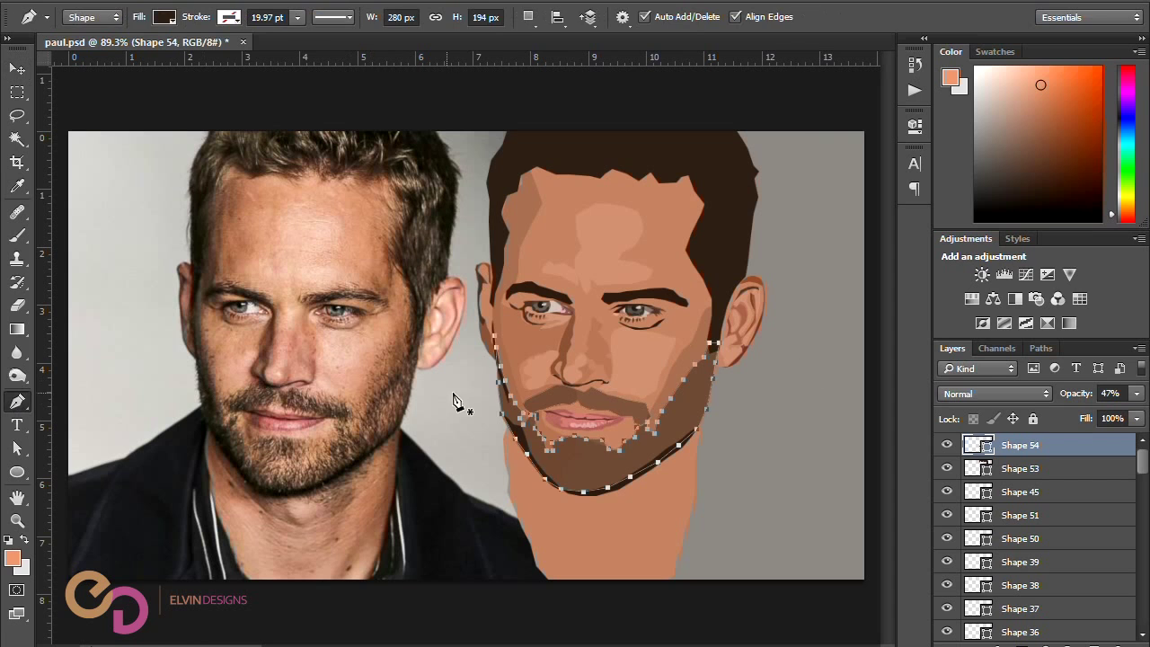
{"action": "scroll", "coordinate": [403, 386], "scroll_direction": "up", "scroll_amount": 4}
{"action": "left_click", "coordinate": [403, 352]}
{"action": "left_click", "coordinate": [389, 377]}
{"action": "left_click", "coordinate": [373, 395]}
{"action": "left_click", "coordinate": [360, 400]}
{"action": "left_click", "coordinate": [354, 423]}
{"action": "left_click", "coordinate": [343, 441]}
{"action": "left_click", "coordinate": [342, 458]}
{"action": "left_click", "coordinate": [323, 450]}
{"action": "left_click", "coordinate": [323, 436]}
{"action": "left_click", "coordinate": [312, 447]}
{"action": "left_click", "coordinate": [316, 463]}
{"action": "left_click", "coordinate": [301, 476]}
{"action": "left_click", "coordinate": [296, 490]}
{"action": "left_click", "coordinate": [300, 499]}
{"action": "left_click", "coordinate": [284, 499]}
{"action": "left_click", "coordinate": [225, 503]}
{"action": "left_click", "coordinate": [209, 505]}
{"action": "left_click", "coordinate": [186, 500]}
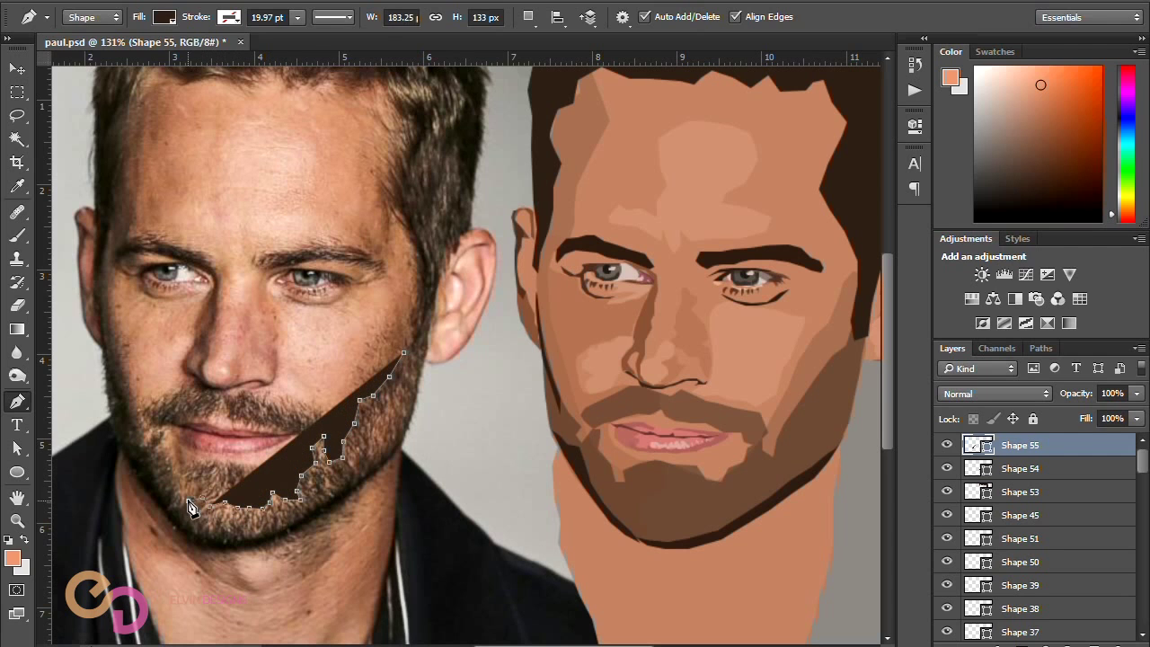
Step: Continue the darker beard path up the left jaw and back along the outer jawline under the chin, about 249 by 162 px overall
{"action": "left_click", "coordinate": [168, 486]}
{"action": "left_click", "coordinate": [163, 466]}
{"action": "left_click", "coordinate": [138, 448]}
{"action": "left_click", "coordinate": [133, 441]}
{"action": "left_click", "coordinate": [128, 431]}
{"action": "left_click", "coordinate": [112, 377]}
{"action": "left_click", "coordinate": [117, 421]}
{"action": "left_click", "coordinate": [129, 461]}
{"action": "left_click", "coordinate": [150, 492]}
{"action": "left_click", "coordinate": [166, 509]}
{"action": "left_click", "coordinate": [191, 534]}
{"action": "left_click", "coordinate": [210, 541]}
{"action": "left_click", "coordinate": [237, 542]}
{"action": "left_click", "coordinate": [272, 537]}
{"action": "left_click", "coordinate": [304, 516]}
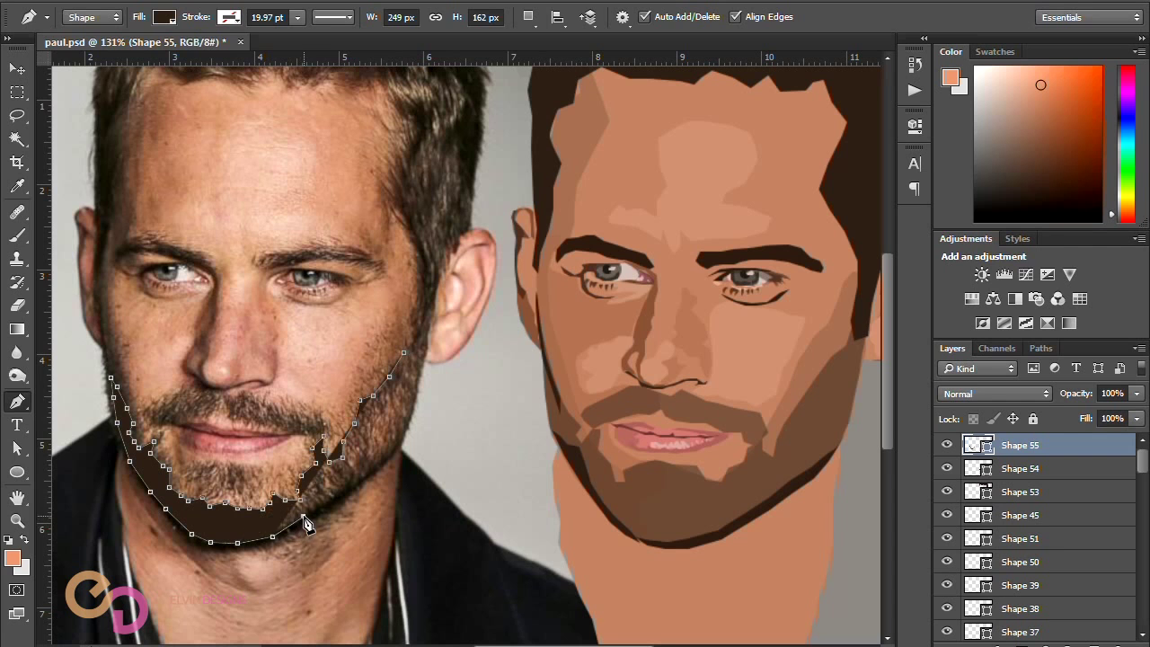
Step: Set the layer opacity to 0% and extend the path around the lighter patch within the beard on the right cheek
{"action": "left_click", "coordinate": [327, 501]}
{"action": "left_click", "coordinate": [368, 477]}
{"action": "key", "text": "0"}
{"action": "key", "text": "0"}
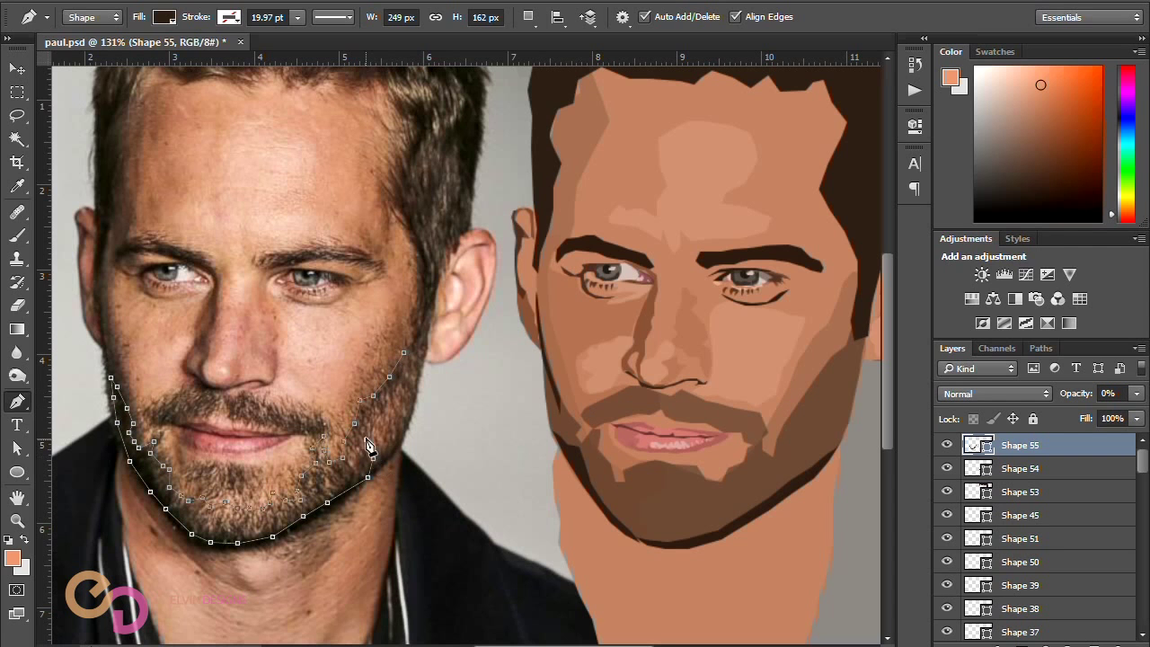
{"action": "left_click", "coordinate": [403, 394]}
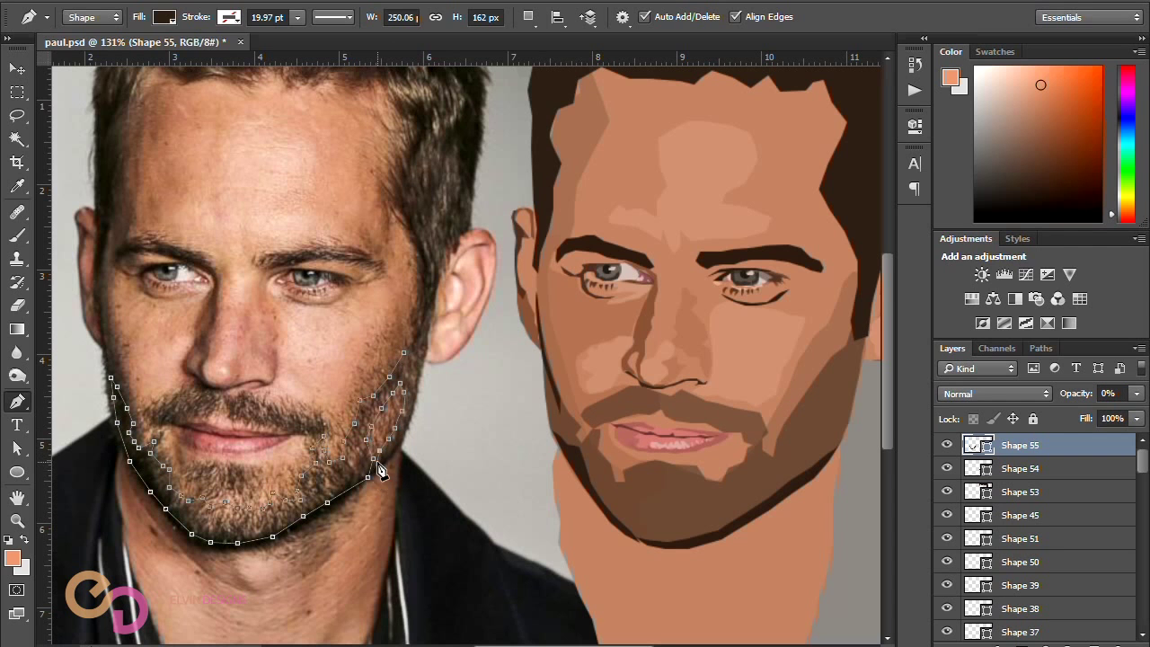
Step: Trace the darker beard's outer edge up the right jaw to the sideburn and close the path
{"action": "scroll", "coordinate": [378, 468], "scroll_direction": "up", "scroll_amount": 4}
{"action": "left_click", "coordinate": [379, 473]}
{"action": "left_click", "coordinate": [403, 457]}
{"action": "left_click", "coordinate": [414, 440]}
{"action": "left_click", "coordinate": [426, 418]}
{"action": "left_click", "coordinate": [436, 375]}
{"action": "left_click", "coordinate": [445, 315]}
{"action": "left_click", "coordinate": [452, 280]}
Step: Move the darker beard shape onto the portrait's jaw, set its layer opacity to 65% and save the document
{"action": "scroll", "coordinate": [436, 284], "scroll_direction": "down", "scroll_amount": 4}
{"action": "scroll", "coordinate": [438, 289], "scroll_direction": "down", "scroll_amount": 2}
{"action": "key", "text": "9"}
{"action": "key", "text": "1"}
{"action": "key", "text": "v"}
{"action": "left_click_drag", "start_coordinate": [364, 409], "coordinate": [696, 407]}
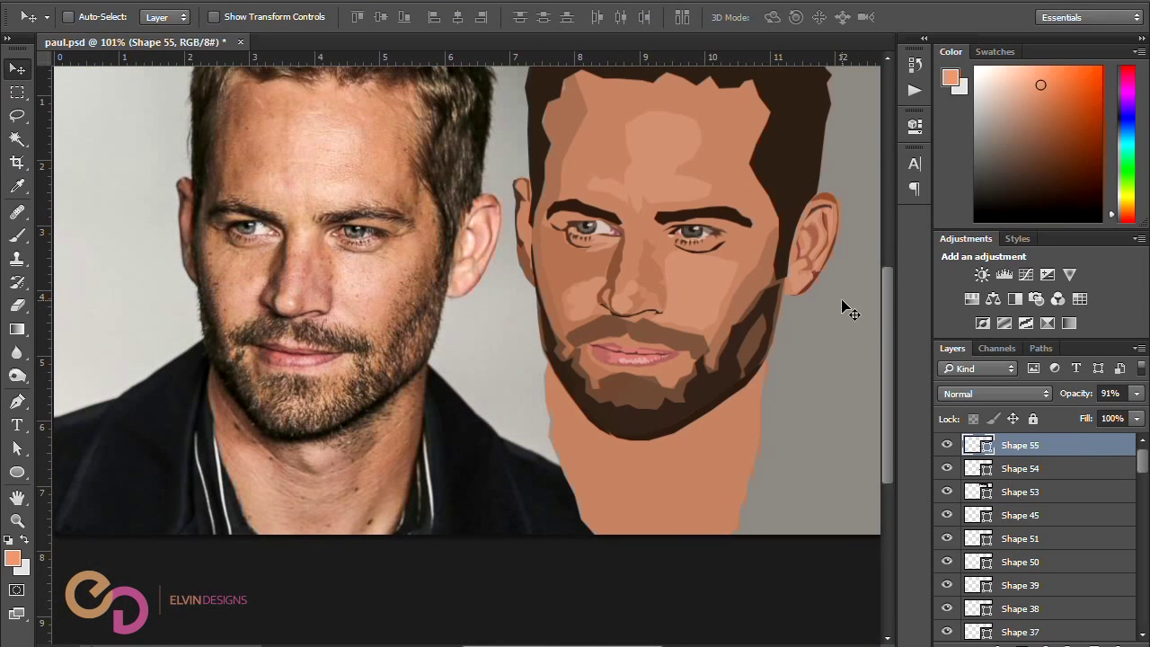
{"action": "left_click_drag", "start_coordinate": [1069, 393], "coordinate": [1060, 393]}
{"action": "scroll", "coordinate": [701, 303], "scroll_direction": "down", "scroll_amount": 2}
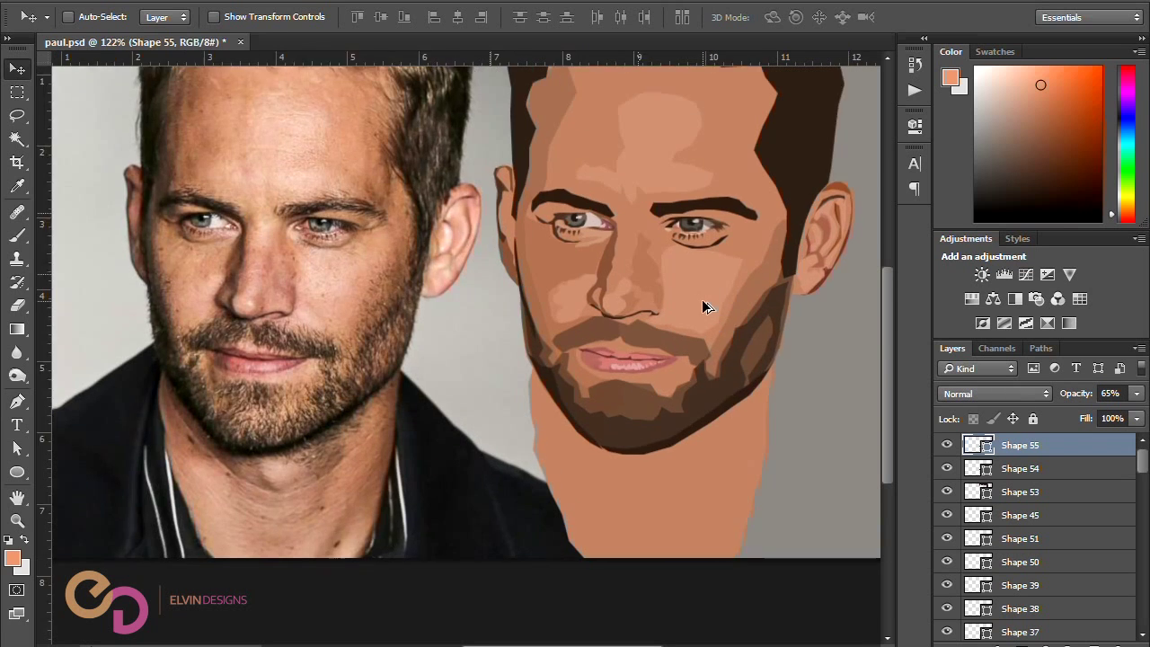
{"action": "key", "text": "ctrl+s"}
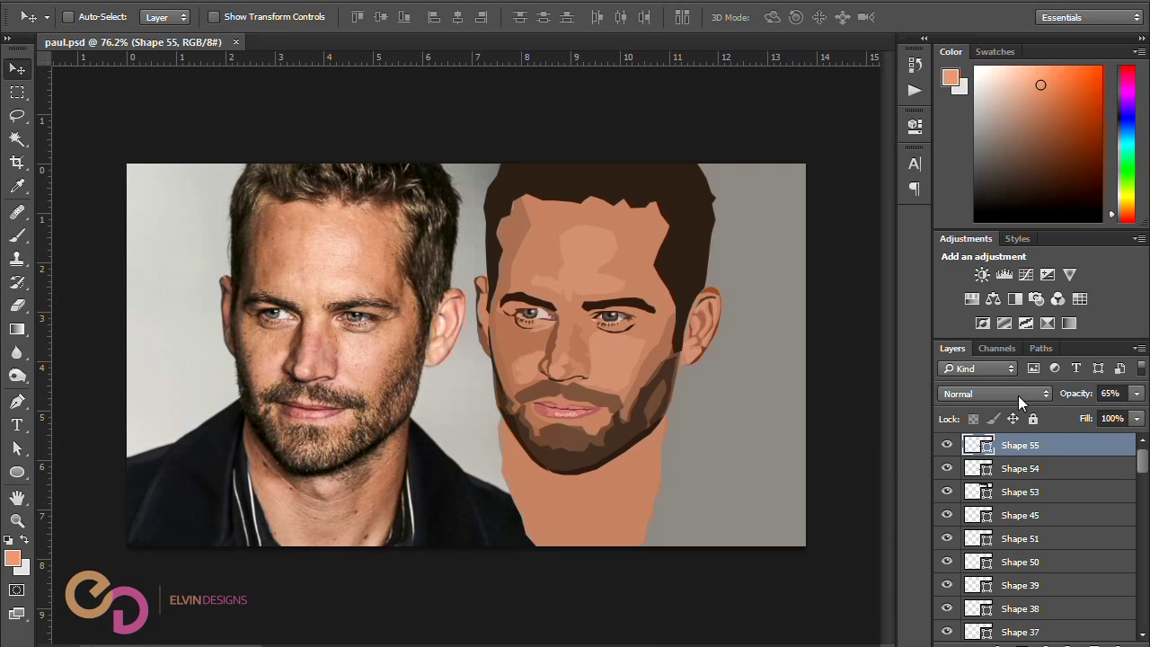
Step: Combine new paths with the darker beard layer, tracing the dark areas in both halves of the photo's moustache
{"action": "left_click", "coordinate": [16, 402]}
{"action": "left_click", "coordinate": [527, 18]}
{"action": "left_click", "coordinate": [539, 59]}
{"action": "scroll", "coordinate": [296, 406], "scroll_direction": "up", "scroll_amount": 4}
{"action": "left_click", "coordinate": [268, 395]}
{"action": "mouse_move", "coordinate": [276, 416]}
{"action": "left_mouse_down"}
{"action": "mouse_move", "coordinate": [337, 427]}
{"action": "mouse_move", "coordinate": [357, 419]}
{"action": "mouse_move", "coordinate": [269, 406]}
{"action": "mouse_move", "coordinate": [206, 424]}
{"action": "mouse_move", "coordinate": [248, 401]}
{"action": "mouse_move", "coordinate": [354, 423]}
{"action": "left_mouse_up"}
{"action": "left_click", "coordinate": [320, 406]}
{"action": "left_click", "coordinate": [309, 407]}
Step: Select the two dark moustache paths, shift them horizontally onto the portrait's moustache and save the document
{"action": "key", "text": "a"}
{"action": "key", "text": "shift+Right"}
{"action": "key", "text": "shift+Right"}
{"action": "key", "text": "shift+Right"}
{"action": "key", "text": "shift+Right"}
{"action": "key", "text": "shift+Right"}
{"action": "key", "text": "shift+Right"}
{"action": "key", "text": "shift+Right"}
{"action": "key", "text": "shift+Right"}
{"action": "key", "text": "shift+Right"}
{"action": "key", "text": "shift+Right"}
{"action": "key", "text": "shift+Right"}
{"action": "key", "text": "shift+Right"}
{"action": "key", "text": "shift+Right"}
{"action": "key", "text": "shift+Right"}
{"action": "key", "text": "shift+Right"}
{"action": "key", "text": "shift+Right"}
{"action": "key", "text": "shift+Right"}
{"action": "key", "text": "shift+Right"}
{"action": "key", "text": "shift+Right"}
{"action": "key", "text": "shift+Right"}
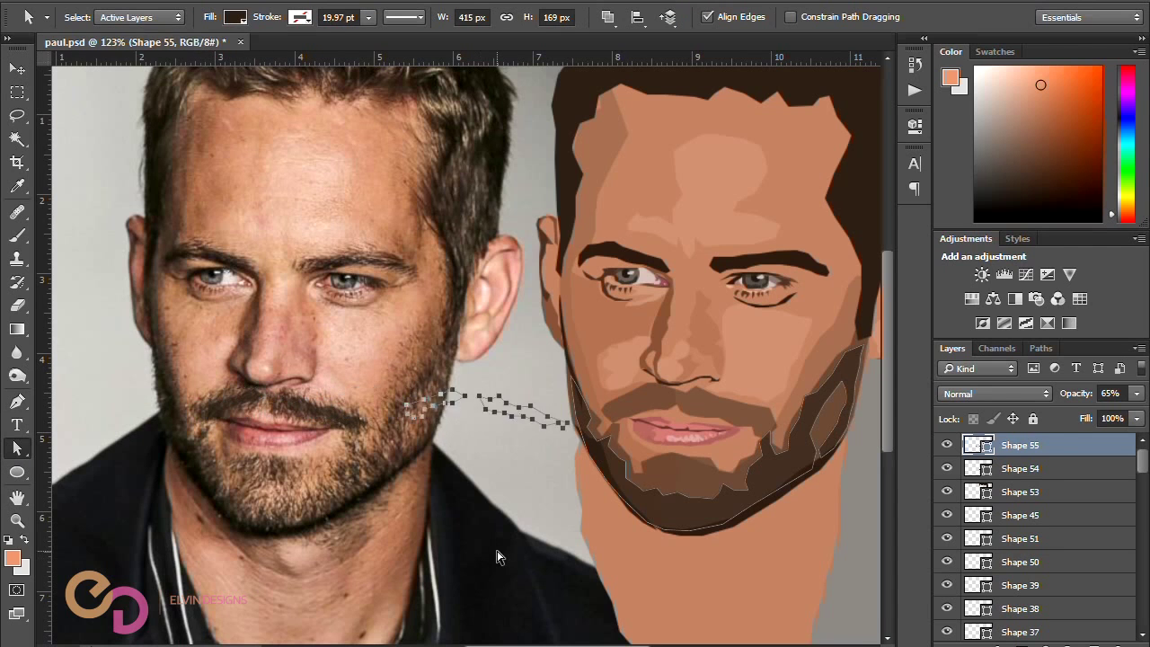
{"action": "key", "text": "v"}
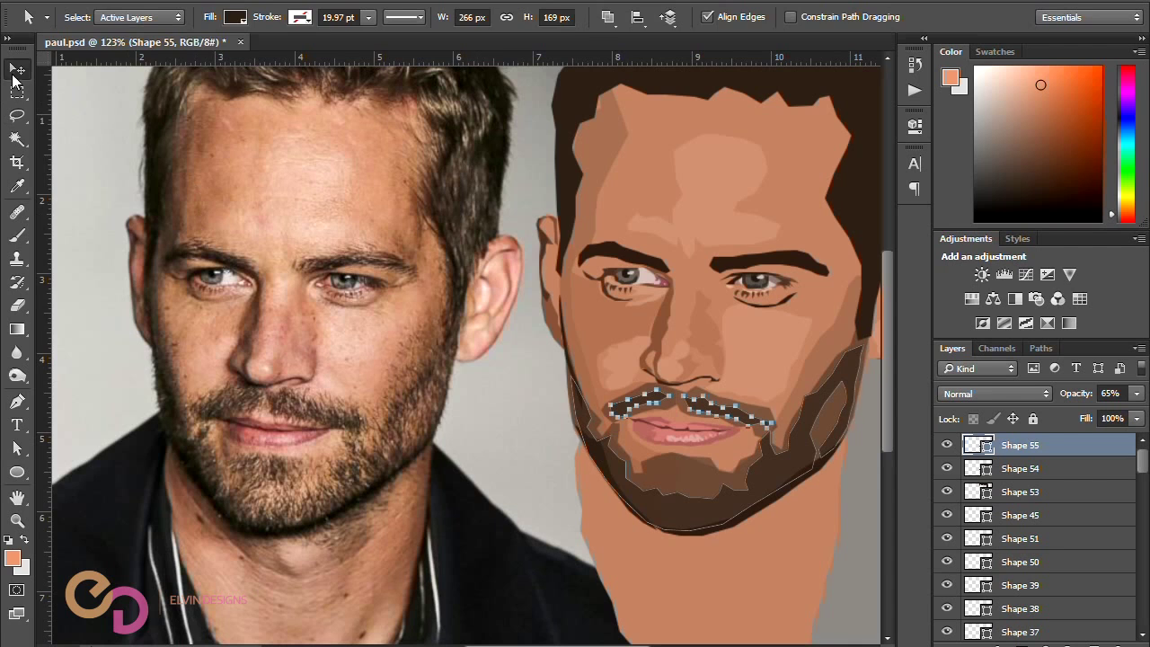
{"action": "key", "text": "ctrl+0"}
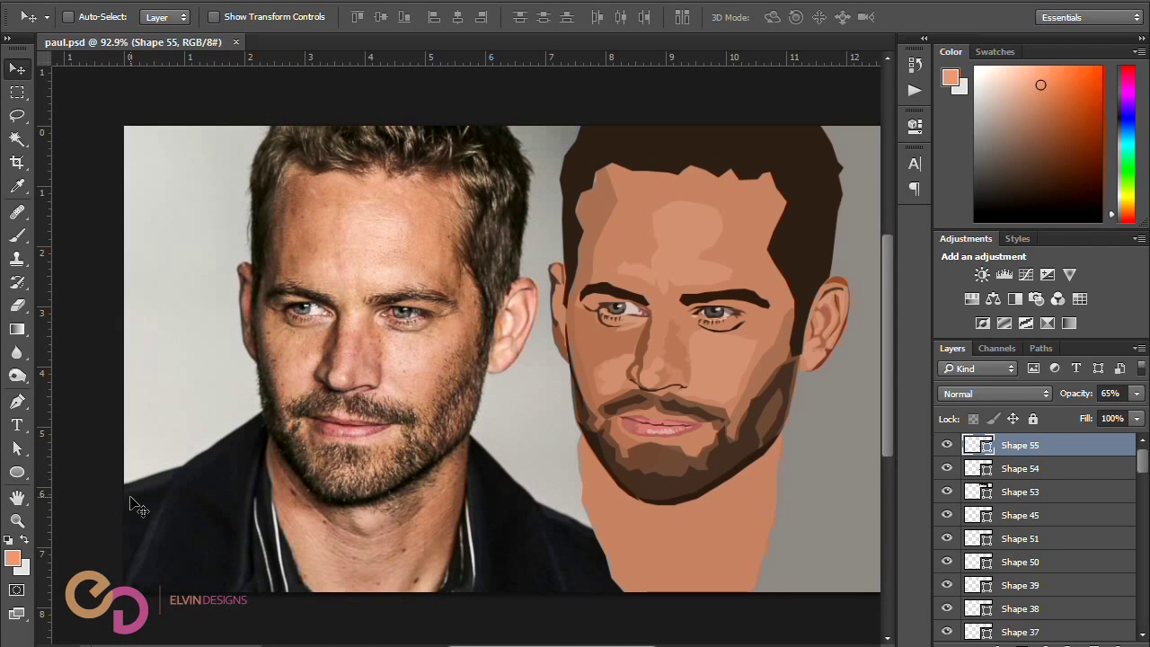
Step: Combine a new closed path with the darker beard layer, tracing the dark patch below the photo's lower lip
{"action": "left_click", "coordinate": [17, 401]}
{"action": "scroll", "coordinate": [335, 447], "scroll_direction": "up", "scroll_amount": 4}
{"action": "left_click", "coordinate": [527, 17]}
{"action": "left_click", "coordinate": [575, 56]}
{"action": "left_click", "coordinate": [321, 449]}
{"action": "left_click", "coordinate": [311, 461]}
{"action": "left_click", "coordinate": [326, 463]}
{"action": "left_click", "coordinate": [337, 472]}
{"action": "left_click", "coordinate": [358, 474]}
{"action": "left_click", "coordinate": [369, 474]}
{"action": "left_click", "coordinate": [376, 462]}
{"action": "left_click", "coordinate": [387, 453]}
{"action": "left_click", "coordinate": [376, 447]}
{"action": "left_click", "coordinate": [357, 445]}
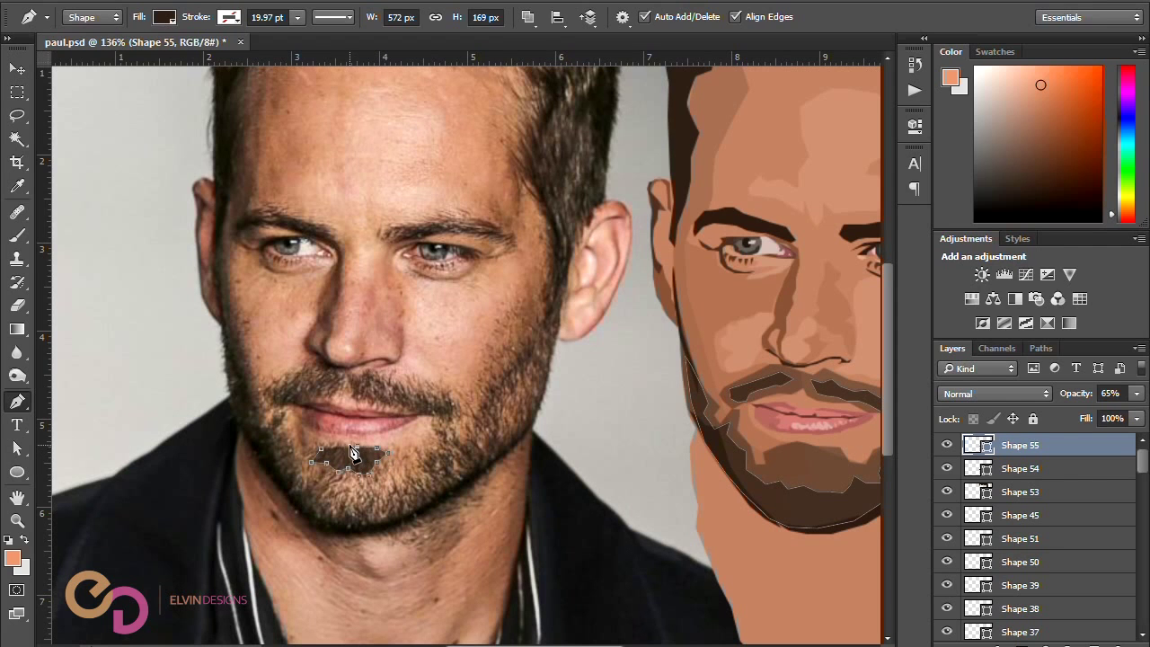
Step: Select the dark chin-patch path, shift it horizontally under the portrait's lower lip and save the document
{"action": "left_click", "coordinate": [17, 447]}
{"action": "left_click_drag", "start_coordinate": [355, 456], "coordinate": [437, 418]}
{"action": "key", "text": "shift+Right"}
{"action": "key", "text": "shift+Right"}
{"action": "key", "text": "shift+Right"}
{"action": "key", "text": "shift+Right"}
{"action": "key", "text": "shift+Right"}
{"action": "key", "text": "shift+Right"}
{"action": "key", "text": "shift+Right"}
{"action": "key", "text": "shift+Right"}
{"action": "key", "text": "shift+Right"}
{"action": "key", "text": "shift+Right"}
{"action": "key", "text": "shift+Right"}
{"action": "key", "text": "shift+Right"}
{"action": "key", "text": "shift+Right"}
{"action": "key", "text": "shift+Right"}
{"action": "key", "text": "shift+Right"}
{"action": "key", "text": "shift+Right"}
{"action": "key", "text": "shift+Right"}
{"action": "key", "text": "shift+Right"}
{"action": "key", "text": "shift+Right"}
{"action": "key", "text": "Left"}
{"action": "key", "text": "Left"}
{"action": "key", "text": "Left"}
{"action": "key", "text": "Left"}
{"action": "key", "text": "Left"}
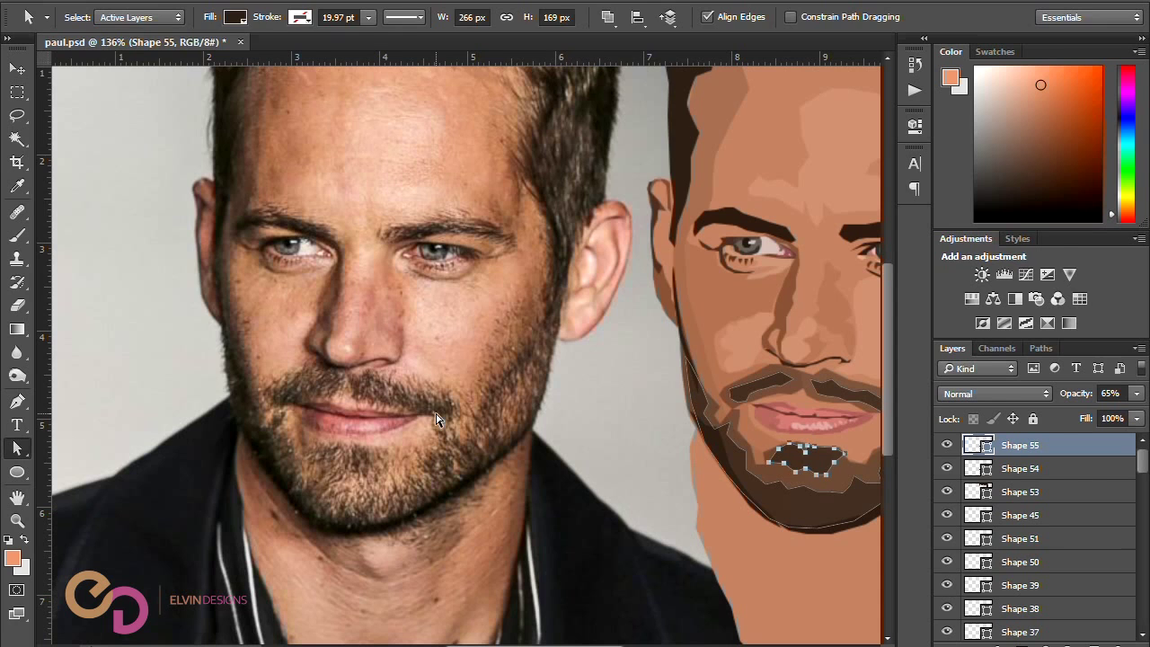
{"action": "key", "text": "v"}
{"action": "key", "text": "ctrl+0"}
{"action": "left_click", "coordinate": [737, 359]}
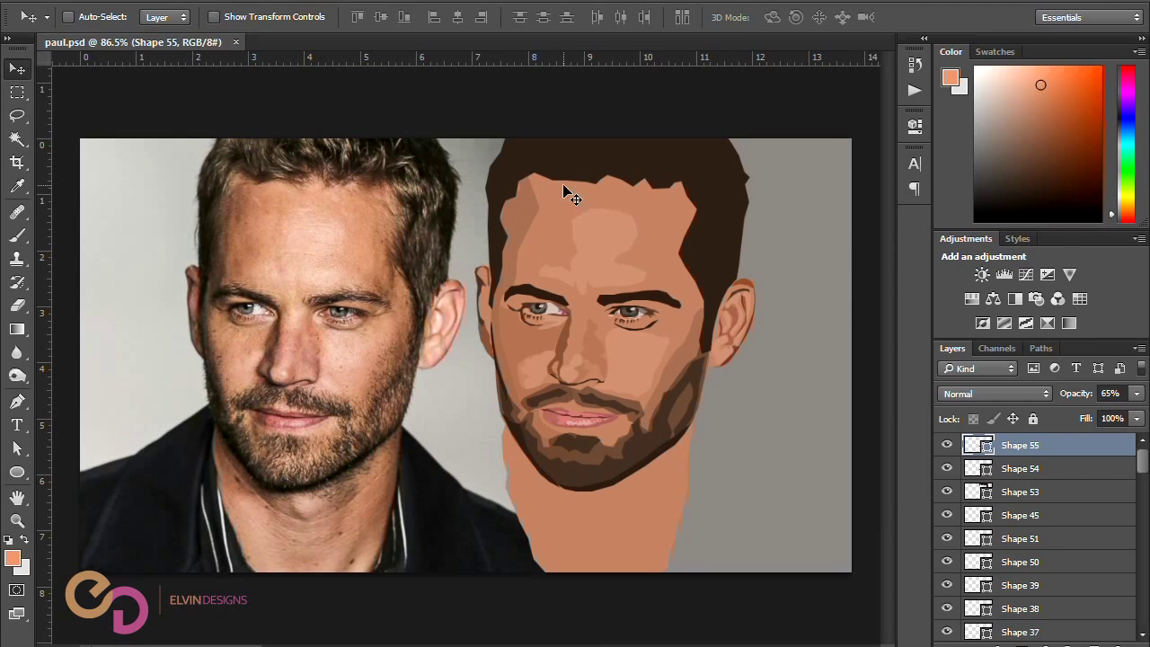
Step: Start a new shape on the photo, tracing the shaded left forehead from the hairline down towards the eyebrow
{"action": "left_click", "coordinate": [16, 401]}
{"action": "left_click", "coordinate": [235, 171]}
{"action": "left_click", "coordinate": [251, 185]}
{"action": "left_click", "coordinate": [267, 186]}
{"action": "left_click", "coordinate": [284, 191]}
{"action": "left_click", "coordinate": [296, 199]}
{"action": "left_click", "coordinate": [285, 212]}
{"action": "left_click", "coordinate": [280, 237]}
{"action": "left_click", "coordinate": [269, 227]}
{"action": "left_click", "coordinate": [267, 212]}
{"action": "left_click", "coordinate": [257, 213]}
{"action": "left_click", "coordinate": [250, 225]}
{"action": "left_click", "coordinate": [259, 231]}
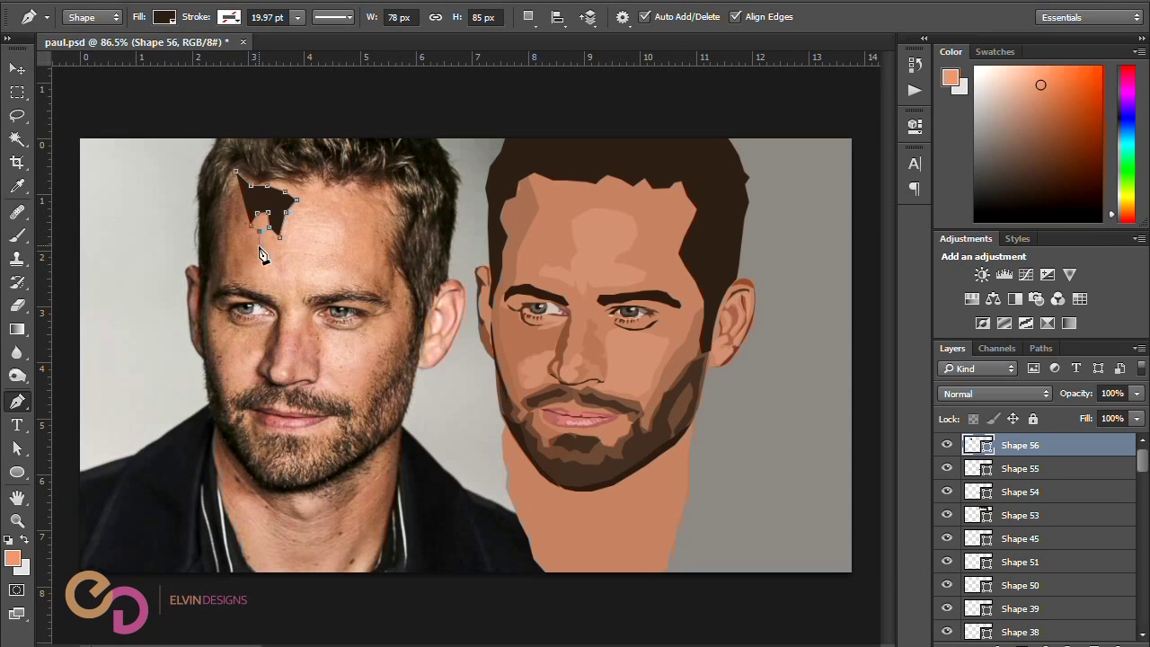
{"action": "left_click", "coordinate": [262, 250]}
{"action": "left_click", "coordinate": [256, 266]}
Step: Continue the face-shadow path around the outer corner of the left eye and down the cheek to the jaw
{"action": "left_click", "coordinate": [224, 283]}
{"action": "left_click", "coordinate": [213, 293]}
{"action": "left_click", "coordinate": [228, 296]}
{"action": "left_click", "coordinate": [231, 302]}
{"action": "left_click", "coordinate": [227, 307]}
{"action": "left_click", "coordinate": [217, 309]}
{"action": "left_click", "coordinate": [210, 310]}
{"action": "left_click", "coordinate": [209, 327]}
{"action": "left_click", "coordinate": [214, 350]}
{"action": "left_click", "coordinate": [218, 370]}
{"action": "left_click", "coordinate": [223, 389]}
{"action": "left_click", "coordinate": [229, 406]}
{"action": "left_click", "coordinate": [229, 427]}
{"action": "left_click", "coordinate": [240, 449]}
{"action": "left_click", "coordinate": [237, 457]}
Step: Trace the face-shadow path back up the left side of the face and temple to close it at the hairline
{"action": "left_click", "coordinate": [210, 408]}
{"action": "left_click", "coordinate": [204, 331]}
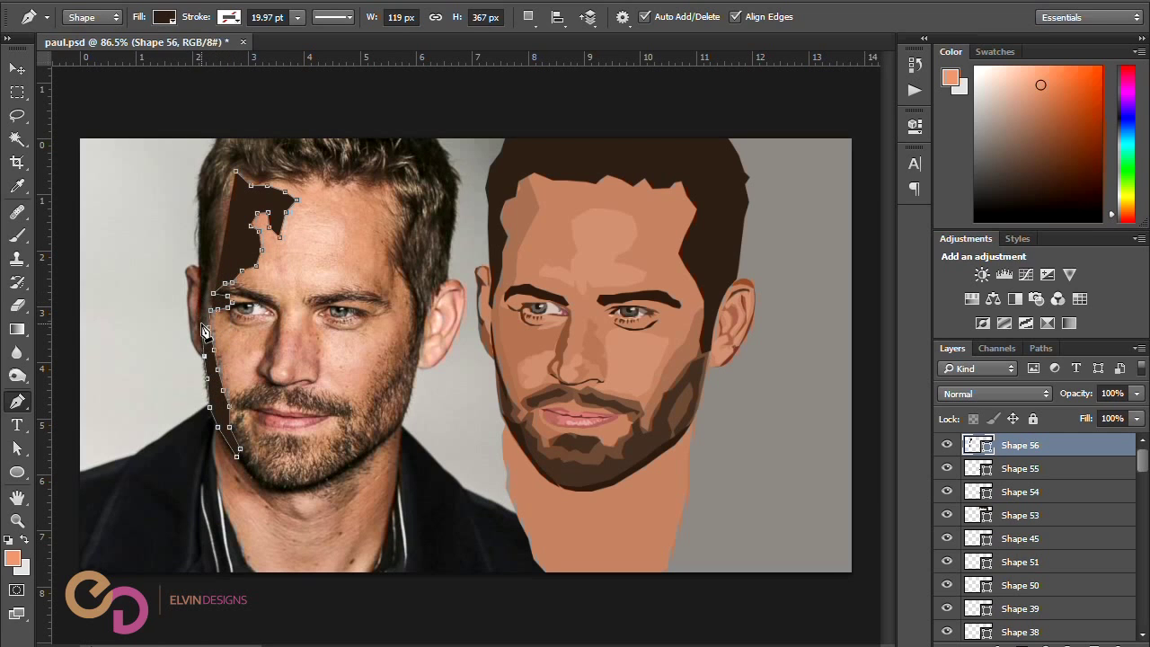
{"action": "left_click", "coordinate": [197, 317]}
{"action": "left_click", "coordinate": [201, 288]}
{"action": "left_click", "coordinate": [203, 256]}
{"action": "left_click", "coordinate": [203, 219]}
{"action": "left_click", "coordinate": [204, 192]}
{"action": "left_click", "coordinate": [215, 175]}
{"action": "left_click", "coordinate": [228, 159]}
Step: Move the face-shadow shape onto the portrait, set its opacity to 28%, recolour it brown and save the document
{"action": "key", "text": "v"}
{"action": "left_click_drag", "start_coordinate": [238, 262], "coordinate": [525, 263]}
{"action": "left_click_drag", "start_coordinate": [1076, 393], "coordinate": [1016, 402]}
{"action": "double_click", "coordinate": [979, 445]}
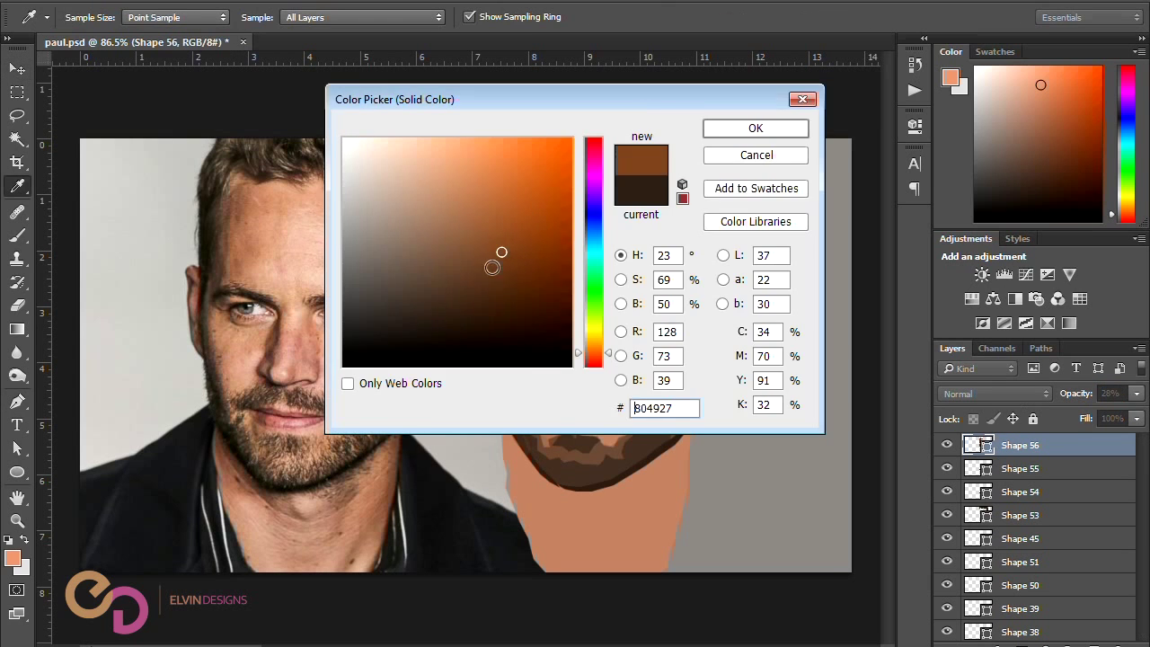
{"action": "left_click_drag", "start_coordinate": [503, 96], "coordinate": [143, 81]}
{"action": "left_click", "coordinate": [148, 276]}
{"action": "left_click", "coordinate": [398, 114]}
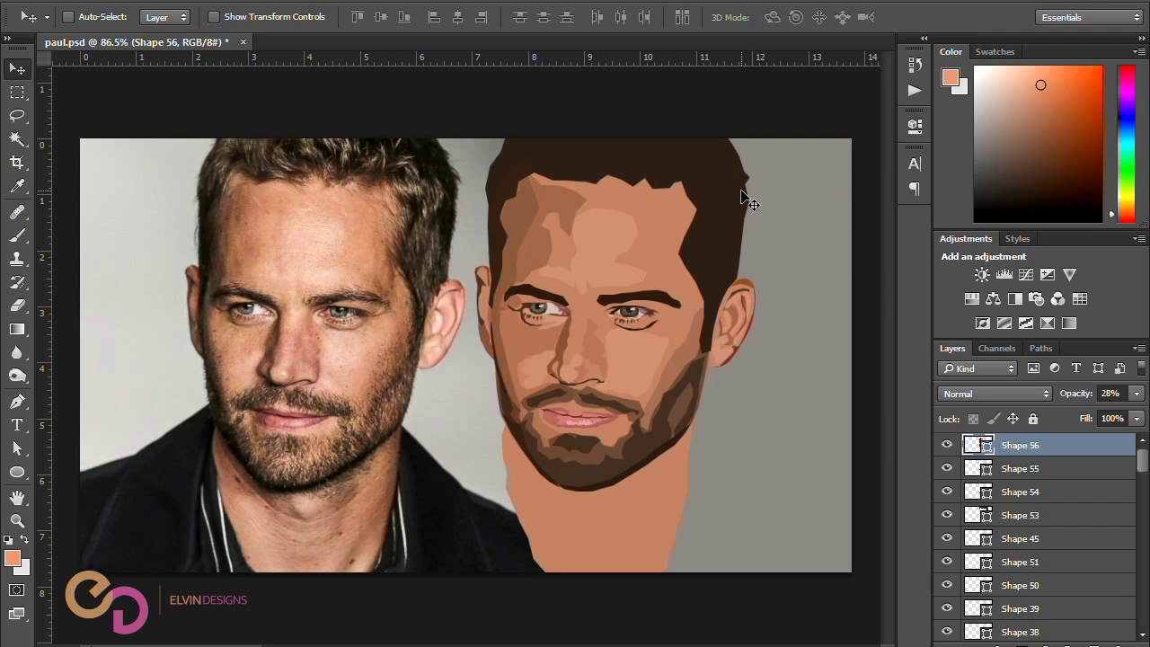
{"action": "key", "text": "ctrl+s"}
{"action": "left_click", "coordinate": [1022, 508]}
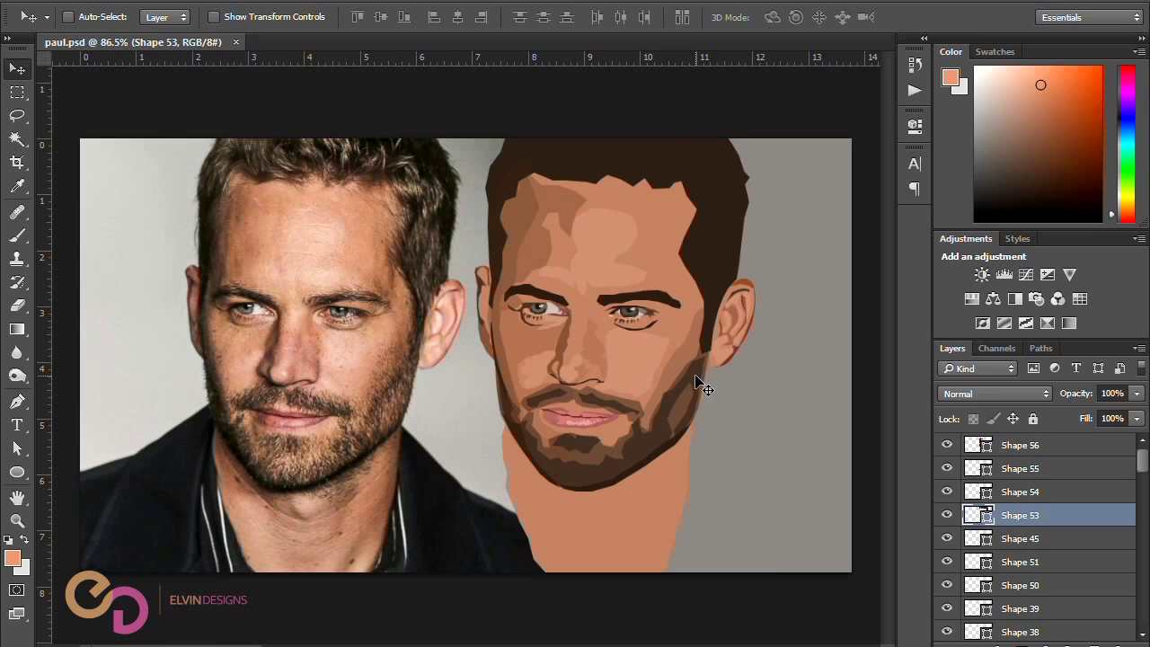
{"action": "left_click", "coordinate": [592, 530], "text": "ctrl"}
{"action": "double_click", "coordinate": [982, 628]}
{"action": "left_click", "coordinate": [809, 247]}
{"action": "left_click", "coordinate": [816, 256]}
{"action": "left_click_drag", "start_coordinate": [816, 256], "coordinate": [819, 265]}
{"action": "left_click_drag", "start_coordinate": [963, 162], "coordinate": [865, 168]}
{"action": "left_click", "coordinate": [1018, 221]}
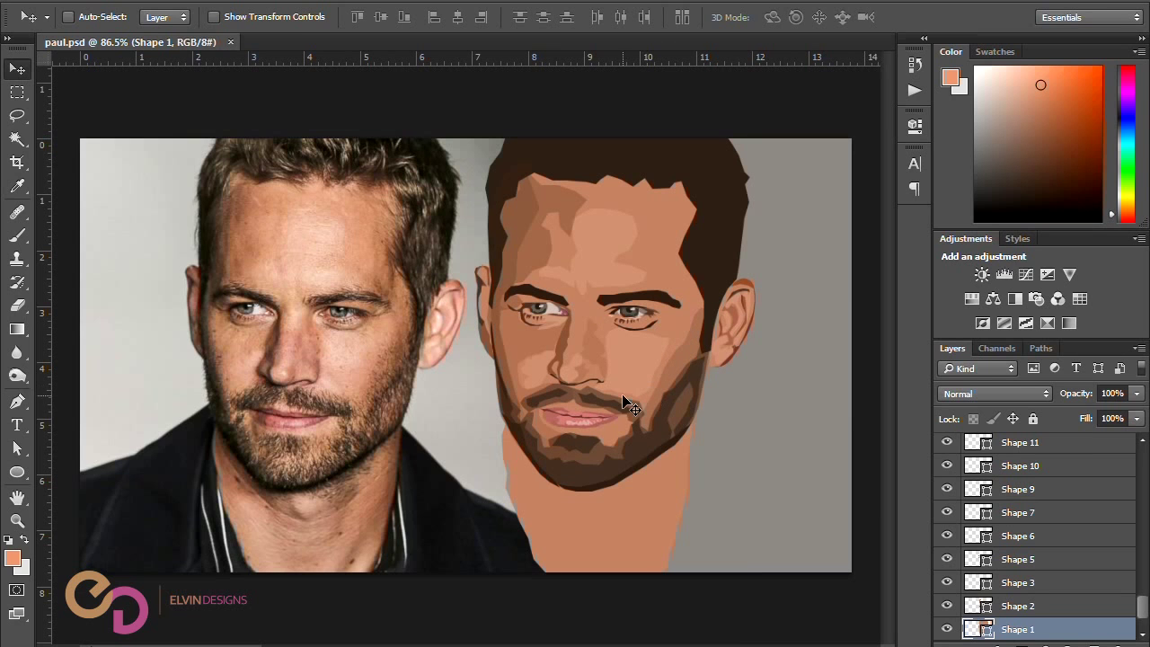
Step: Start a new skin-coloured shape above the Shape 21 layer, tracing below the photo's lower lip to the right mouth corner
{"action": "scroll", "coordinate": [310, 427], "scroll_direction": "up", "scroll_amount": 2}
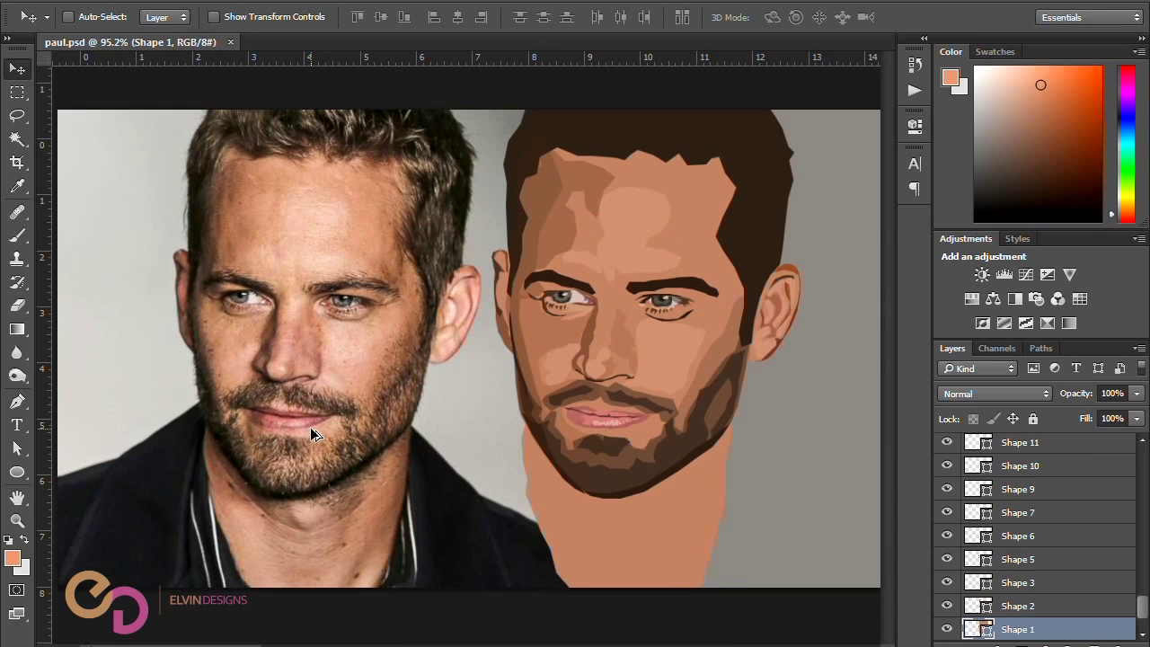
{"action": "key", "text": "alt+."}
{"action": "left_click", "coordinate": [17, 402]}
{"action": "scroll", "coordinate": [296, 429], "scroll_direction": "up", "scroll_amount": 2}
{"action": "left_click", "coordinate": [280, 437]}
{"action": "left_click", "coordinate": [297, 440]}
{"action": "left_click", "coordinate": [313, 440]}
{"action": "left_click", "coordinate": [326, 437]}
{"action": "left_click", "coordinate": [342, 435]}
{"action": "left_click", "coordinate": [356, 423]}
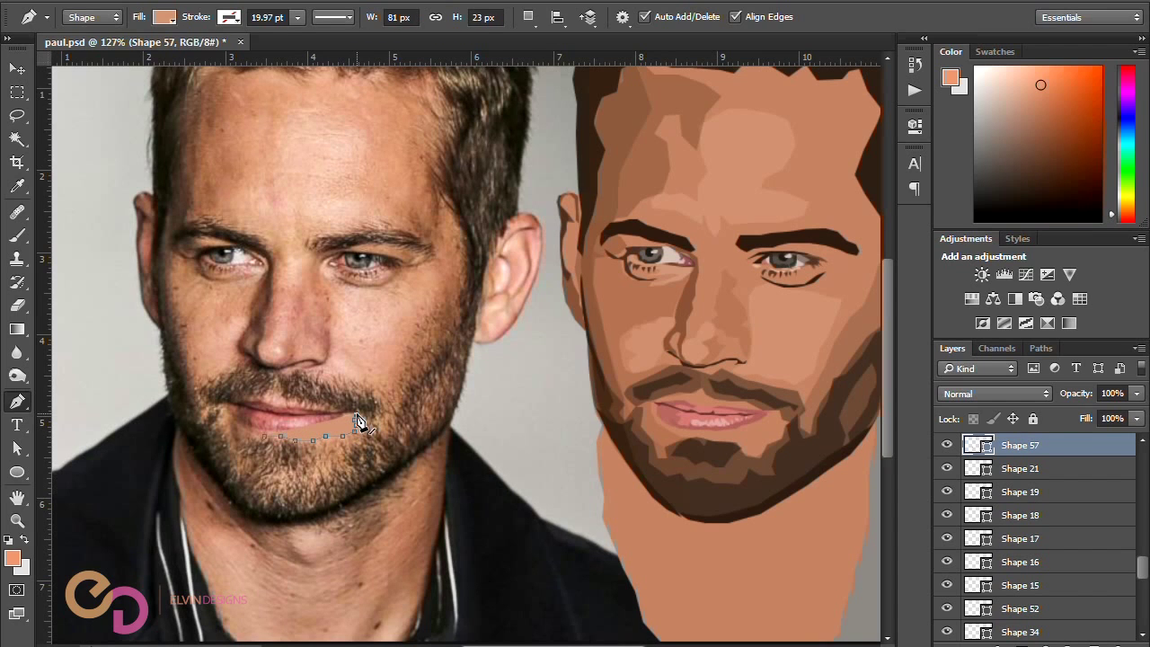
{"action": "left_click_drag", "start_coordinate": [584, 644], "coordinate": [575, 644]}
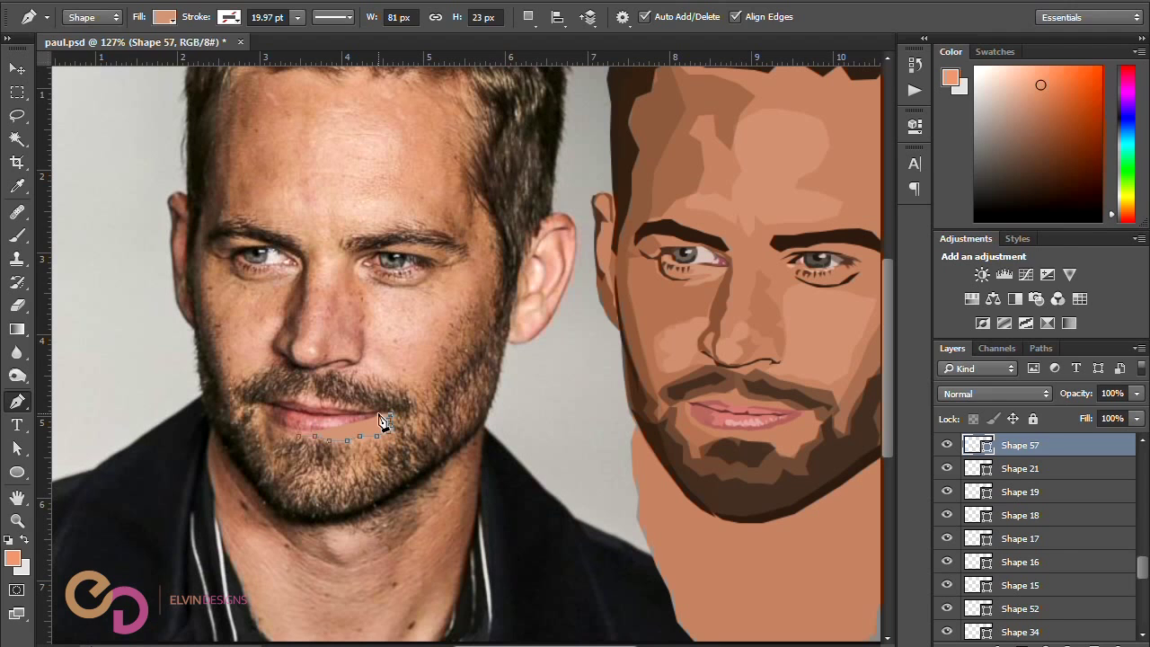
Step: Lower the lip-area shape's opacity and combine a second closed path with it, tracing along the photo's upper lip
{"action": "left_click_drag", "start_coordinate": [1085, 394], "coordinate": [1036, 398]}
{"action": "left_click", "coordinate": [528, 16]}
{"action": "left_click", "coordinate": [545, 61]}
{"action": "left_click", "coordinate": [291, 400]}
{"action": "left_click", "coordinate": [304, 401]}
{"action": "left_click", "coordinate": [320, 404]}
{"action": "left_click", "coordinate": [370, 410]}
{"action": "left_click", "coordinate": [350, 402]}
{"action": "left_click", "coordinate": [326, 401]}
{"action": "left_click", "coordinate": [315, 395]}
{"action": "left_click", "coordinate": [290, 400]}
Step: Set the lip-area shape's layer opacity to 100% and adjust its fill colour
{"action": "left_click_drag", "start_coordinate": [1075, 398], "coordinate": [1133, 398]}
{"action": "double_click", "coordinate": [979, 447]}
{"action": "left_click", "coordinate": [1020, 203]}
{"action": "key", "text": "v"}
{"action": "scroll", "coordinate": [635, 51], "scroll_direction": "right", "scroll_amount": 5}
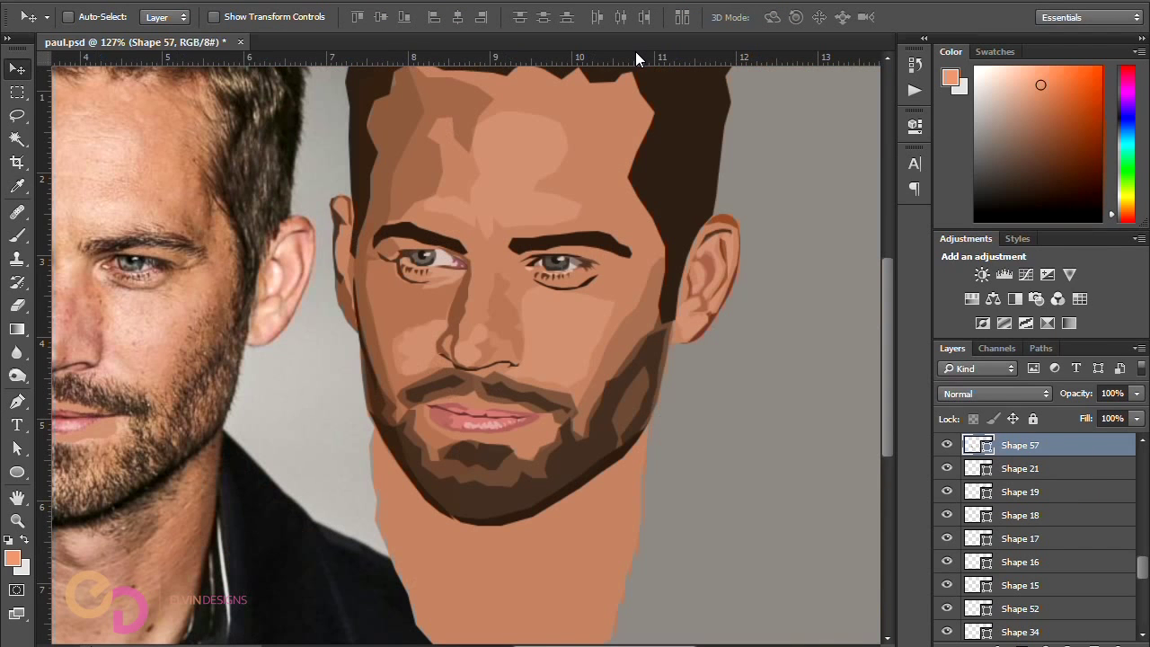
{"action": "scroll", "coordinate": [566, 267], "scroll_direction": "down", "scroll_amount": 2}
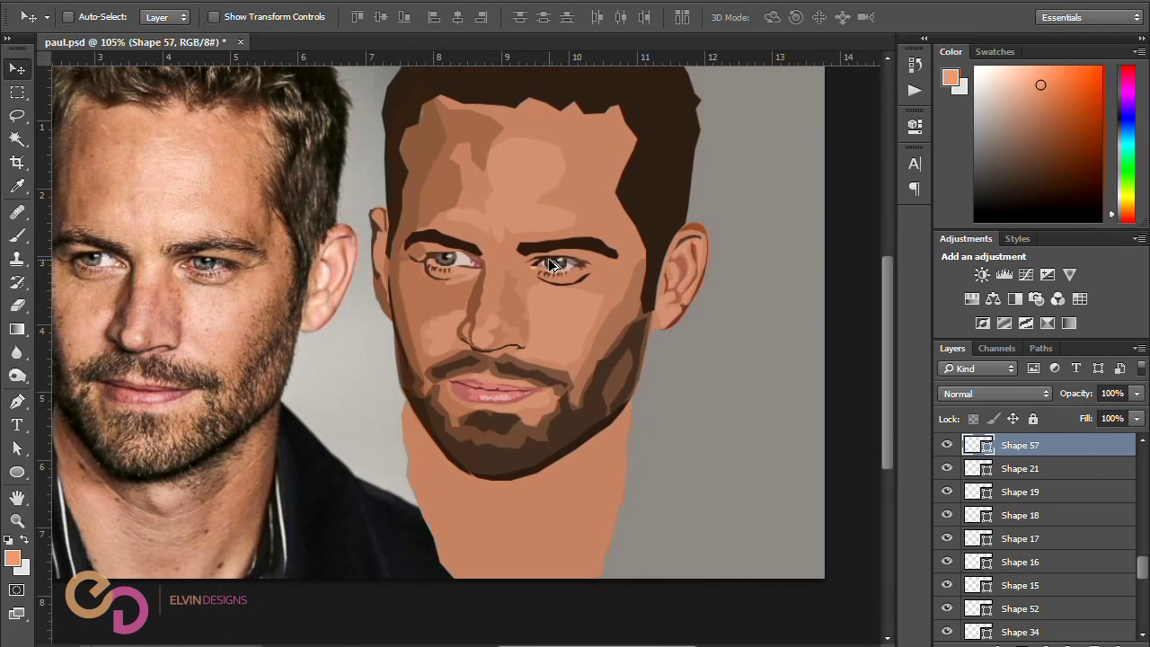
{"action": "scroll", "coordinate": [762, 322], "scroll_direction": "left", "scroll_amount": 2}
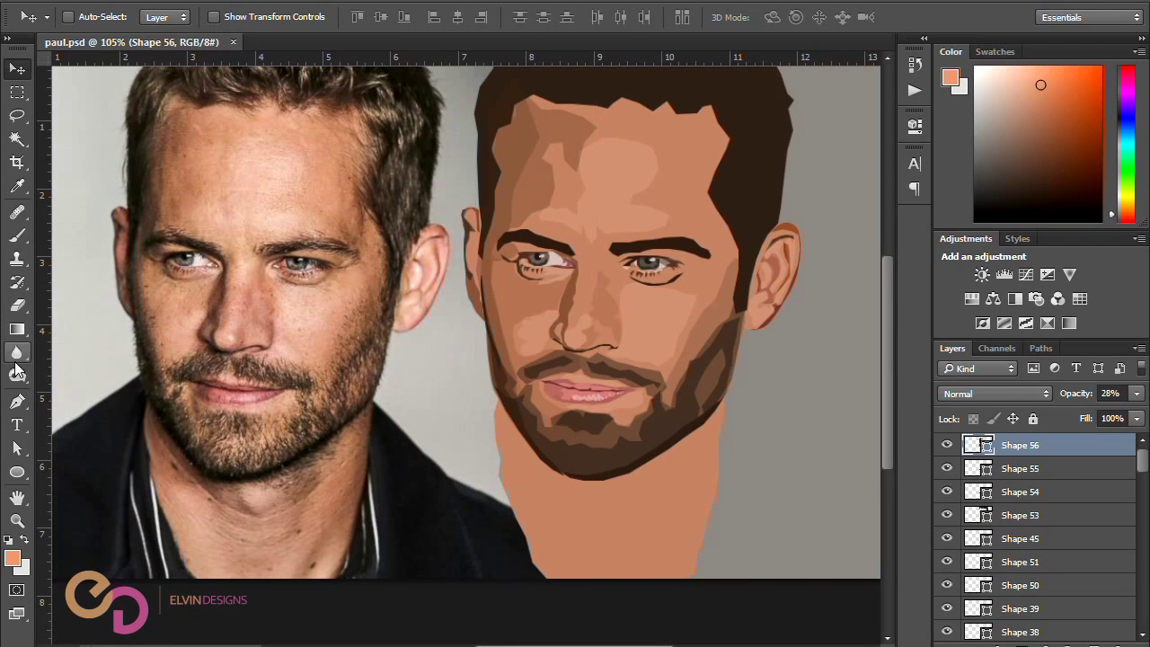
Step: Start a new dark brown shape above the Shape 56 layer, tracing the right forehead shadow's inner edge down past the eyebrow
{"action": "left_click", "coordinate": [17, 401]}
{"action": "left_click", "coordinate": [311, 125]}
{"action": "left_click", "coordinate": [335, 151]}
{"action": "left_click", "coordinate": [338, 174]}
{"action": "left_click", "coordinate": [337, 208]}
{"action": "left_click", "coordinate": [326, 211]}
{"action": "left_click", "coordinate": [311, 202]}
{"action": "left_click", "coordinate": [324, 221]}
{"action": "left_click", "coordinate": [372, 256]}
{"action": "left_click", "coordinate": [373, 275]}
{"action": "left_click", "coordinate": [364, 290]}
Step: Trace the right forehead shadow's outer edge back up along the temple to the hairline and close the path
{"action": "left_click", "coordinate": [379, 290]}
{"action": "left_click", "coordinate": [393, 272]}
{"action": "left_click", "coordinate": [393, 254]}
{"action": "left_click", "coordinate": [384, 229]}
{"action": "left_click", "coordinate": [374, 213]}
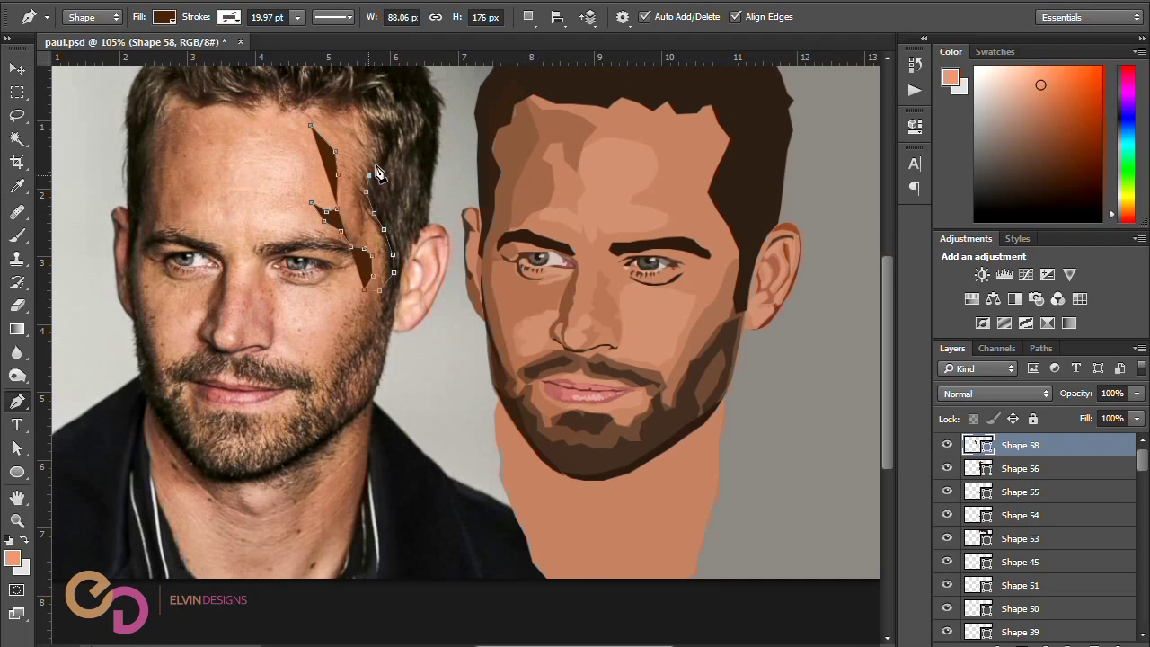
{"action": "left_click", "coordinate": [318, 99]}
Step: Move the right forehead shadow about 5.19 in horizontally onto the portrait, set its opacity to 30% and place its layer below Shape 53
{"action": "key", "text": "v"}
{"action": "left_click_drag", "start_coordinate": [360, 238], "coordinate": [712, 238]}
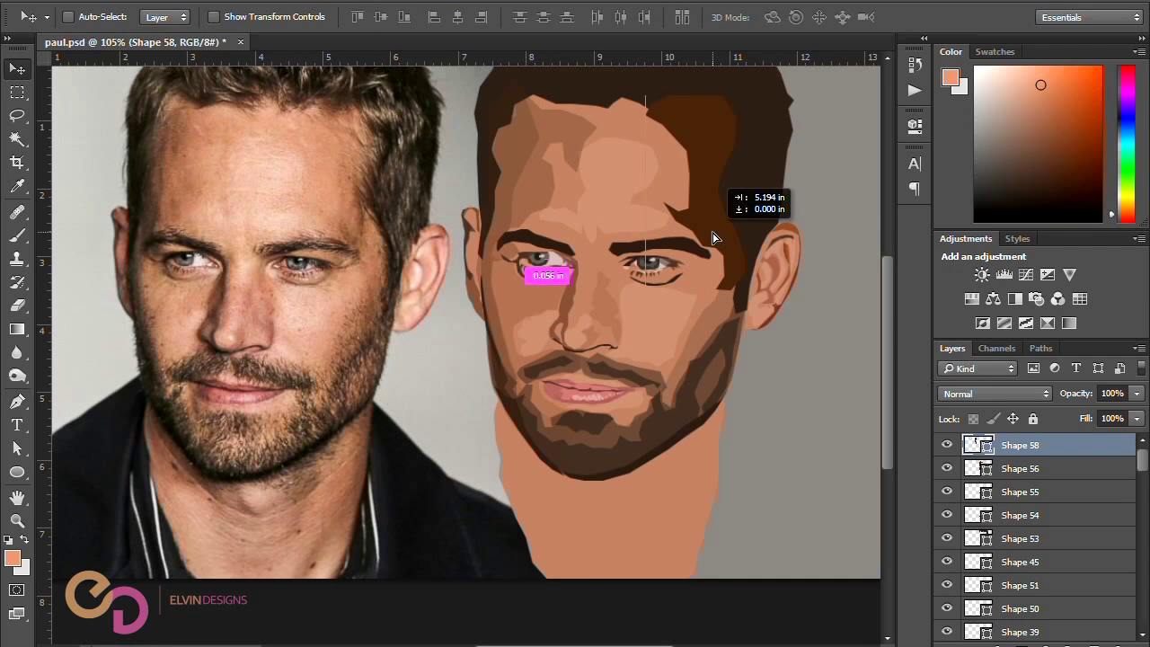
{"action": "left_click_drag", "start_coordinate": [1081, 393], "coordinate": [1018, 393]}
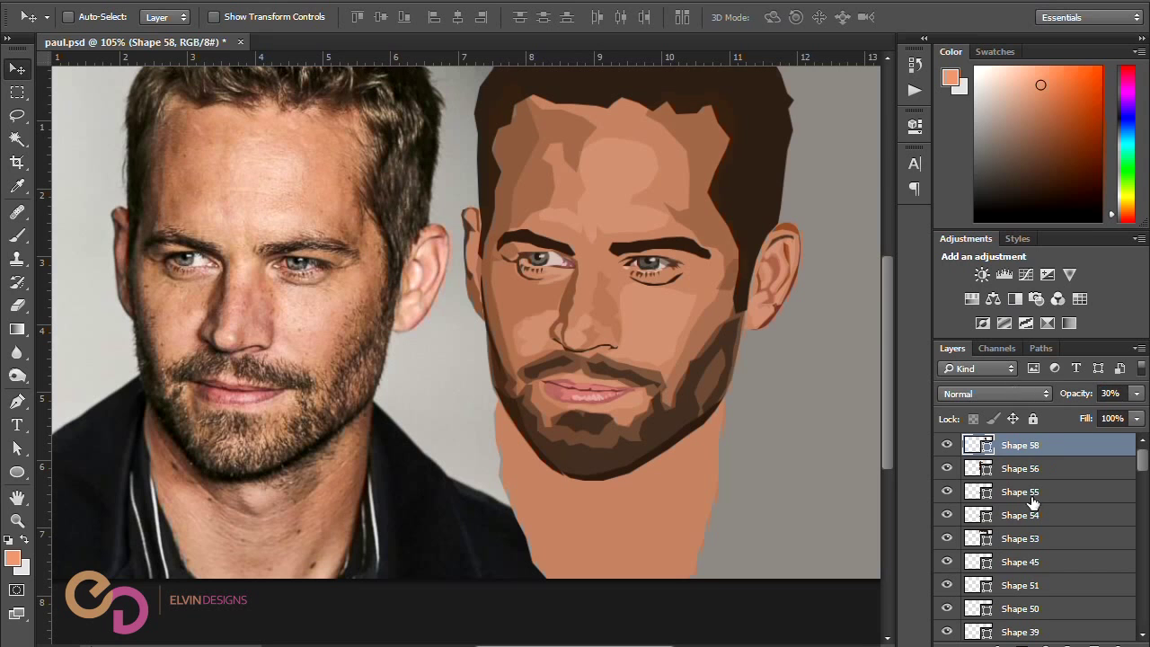
{"action": "left_click_drag", "start_coordinate": [1052, 444], "coordinate": [1053, 546]}
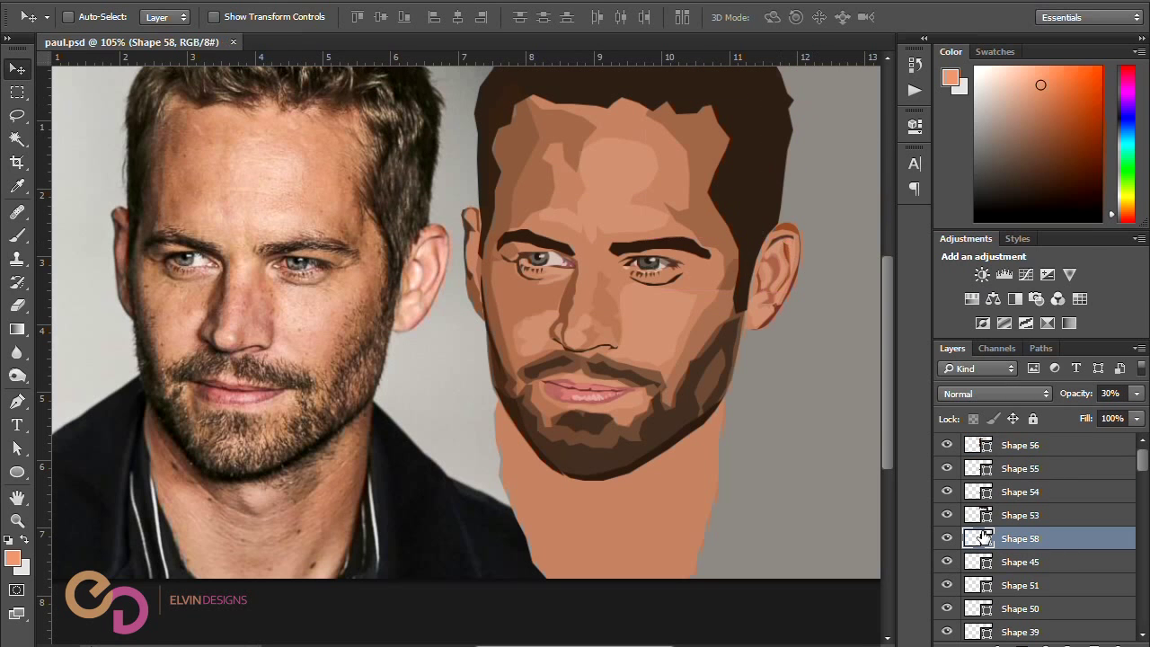
Step: Change the right forehead shadow's fill to a warmer orange-brown and save the document
{"action": "double_click", "coordinate": [976, 537]}
{"action": "left_click", "coordinate": [758, 305]}
{"action": "left_click", "coordinate": [772, 323]}
{"action": "left_click", "coordinate": [981, 197]}
{"action": "key", "text": "ctrl+s"}
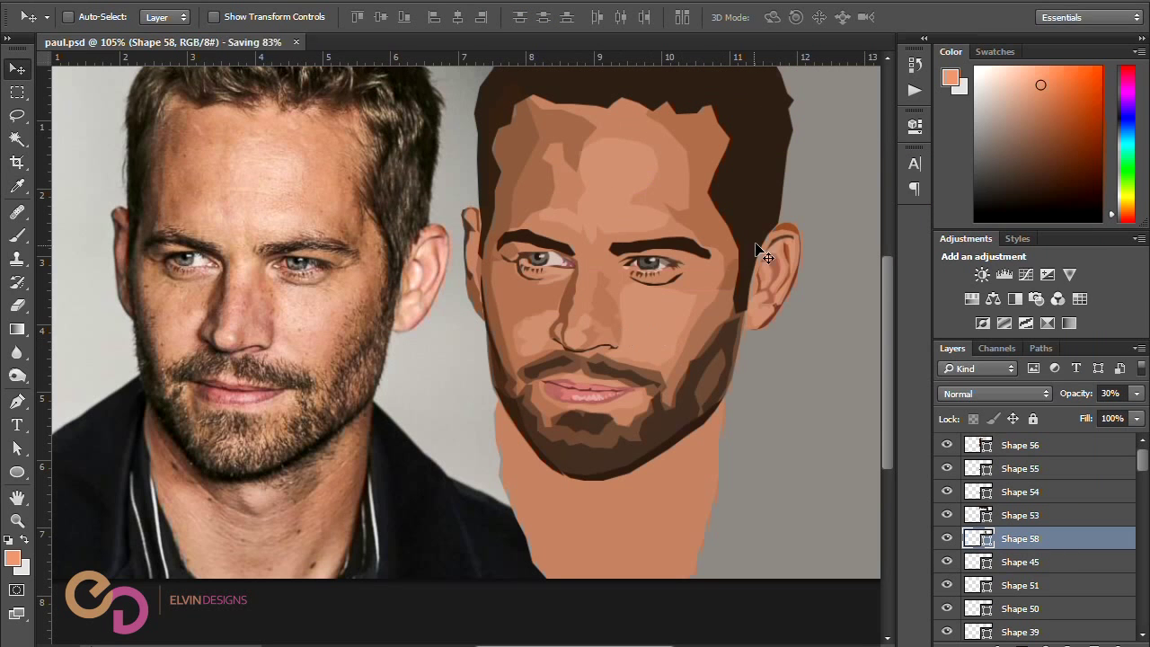
Step: Trace a peach highlight shape below the right eye's lower lid on the photo, placing it just above the Shape 48 layer
{"action": "scroll", "coordinate": [698, 264], "scroll_direction": "down", "scroll_amount": 2}
{"action": "scroll", "coordinate": [586, 343], "scroll_direction": "up", "scroll_amount": 4}
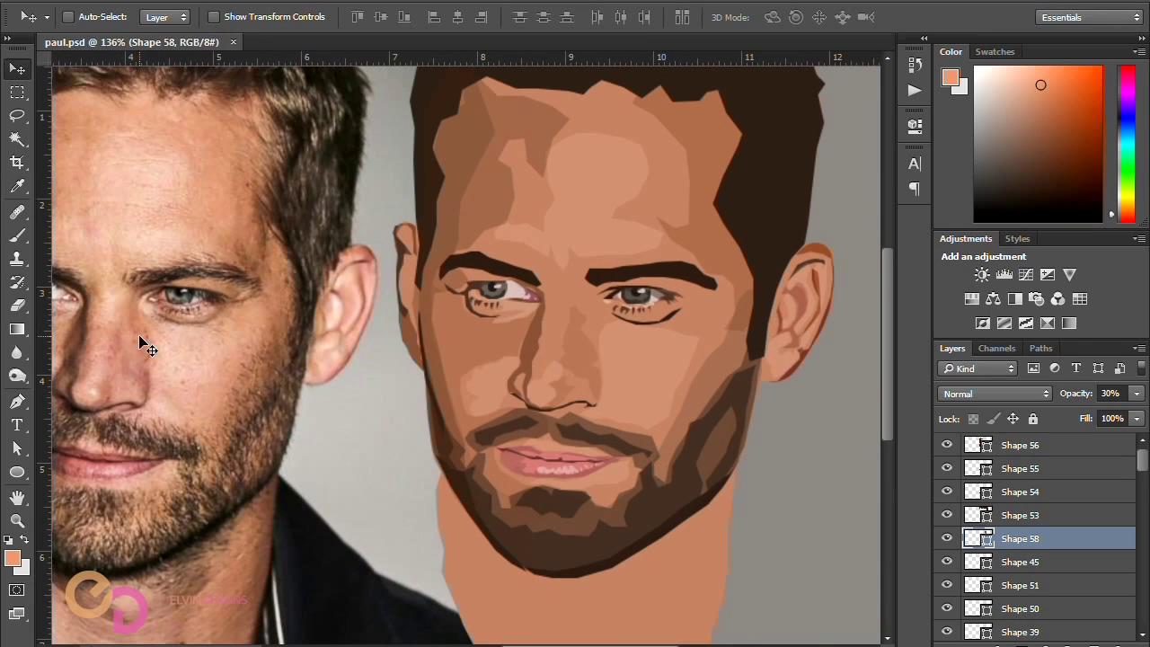
{"action": "left_click", "coordinate": [633, 320], "text": "ctrl"}
{"action": "scroll", "coordinate": [1099, 537], "scroll_direction": "down", "scroll_amount": 2}
{"action": "left_click", "coordinate": [1097, 544]}
{"action": "key", "text": "p"}
{"action": "scroll", "coordinate": [171, 333], "scroll_direction": "up", "scroll_amount": 2}
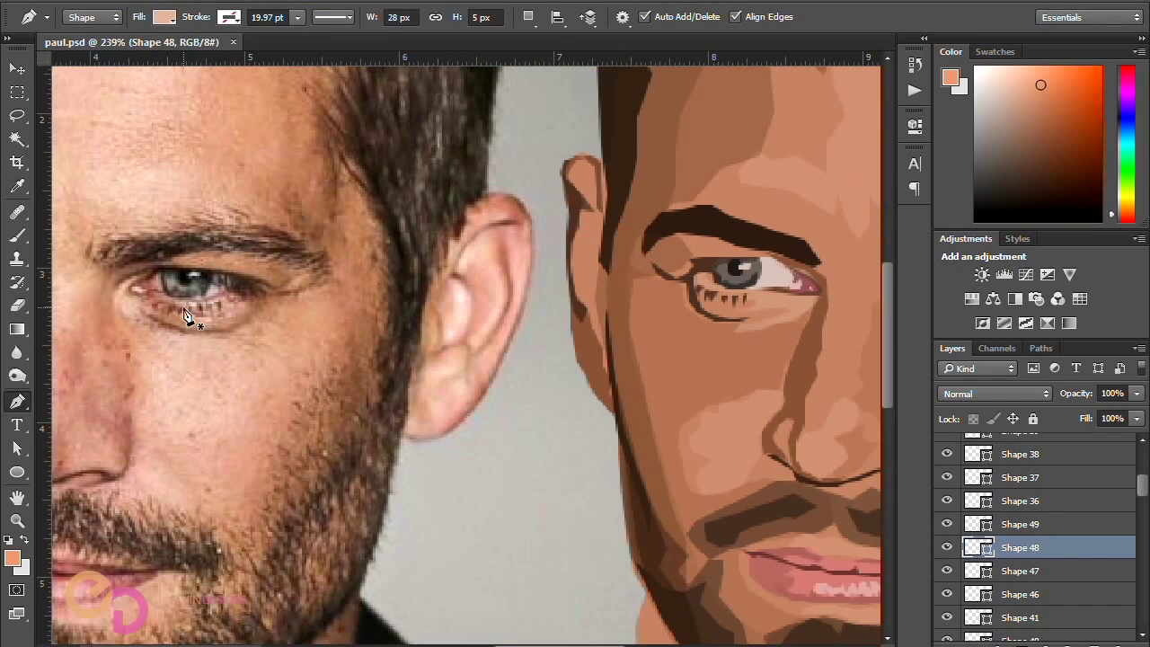
{"action": "scroll", "coordinate": [166, 328], "scroll_direction": "up", "scroll_amount": 2}
{"action": "left_click", "coordinate": [137, 322]}
{"action": "left_click", "coordinate": [152, 319]}
{"action": "left_click", "coordinate": [176, 322]}
{"action": "left_click", "coordinate": [202, 307]}
{"action": "left_click", "coordinate": [187, 300]}
{"action": "left_click", "coordinate": [157, 306]}
{"action": "left_click", "coordinate": [147, 311]}
Step: Add a second peach highlight shape beside the right eye's inner corner, combined into the same shape layer
{"action": "left_click", "coordinate": [528, 16]}
{"action": "left_click", "coordinate": [575, 56]}
{"action": "left_click_drag", "start_coordinate": [88, 302], "coordinate": [138, 302]}
{"action": "left_click", "coordinate": [154, 274]}
{"action": "left_click", "coordinate": [133, 293]}
{"action": "left_click", "coordinate": [145, 299]}
{"action": "left_click", "coordinate": [148, 311]}
{"action": "left_click", "coordinate": [139, 314]}
{"action": "left_click", "coordinate": [129, 317]}
{"action": "left_click", "coordinate": [122, 304]}
{"action": "left_click", "coordinate": [123, 288]}
{"action": "left_click", "coordinate": [133, 284]}
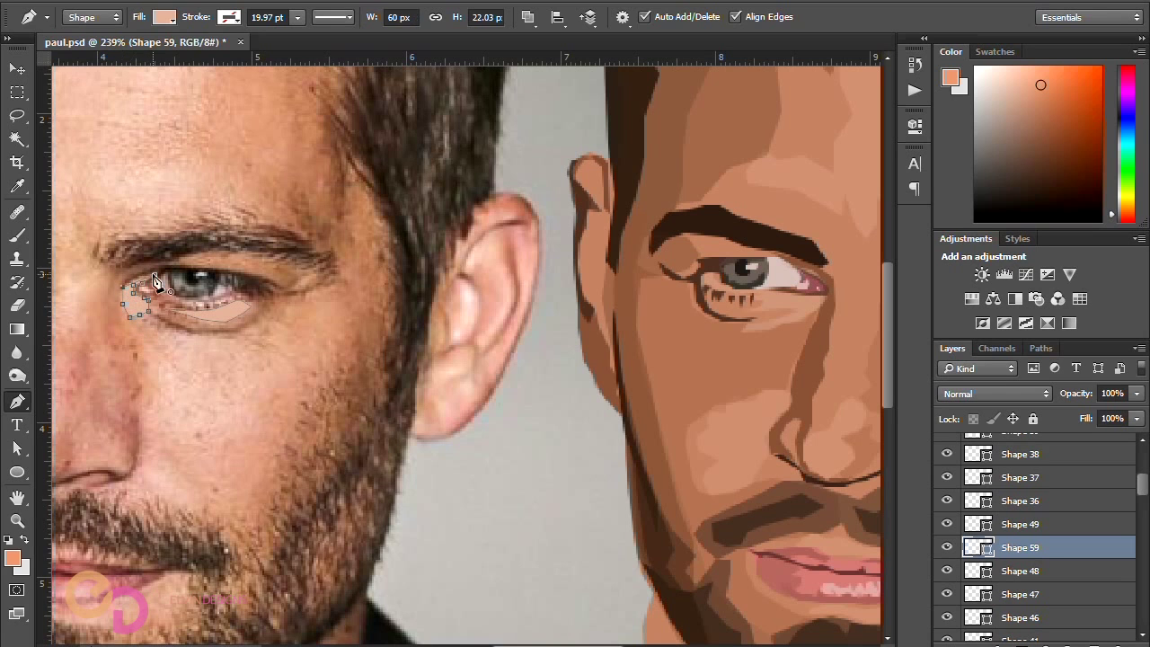
Step: Move the right eye's highlights onto the matching eye in the portrait and set their layer opacity to 38%
{"action": "scroll", "coordinate": [305, 296], "scroll_direction": "down", "scroll_amount": 2}
{"action": "key", "text": "v"}
{"action": "left_click_drag", "start_coordinate": [261, 315], "coordinate": [715, 291]}
{"action": "left_click_drag", "start_coordinate": [1075, 392], "coordinate": [1023, 388]}
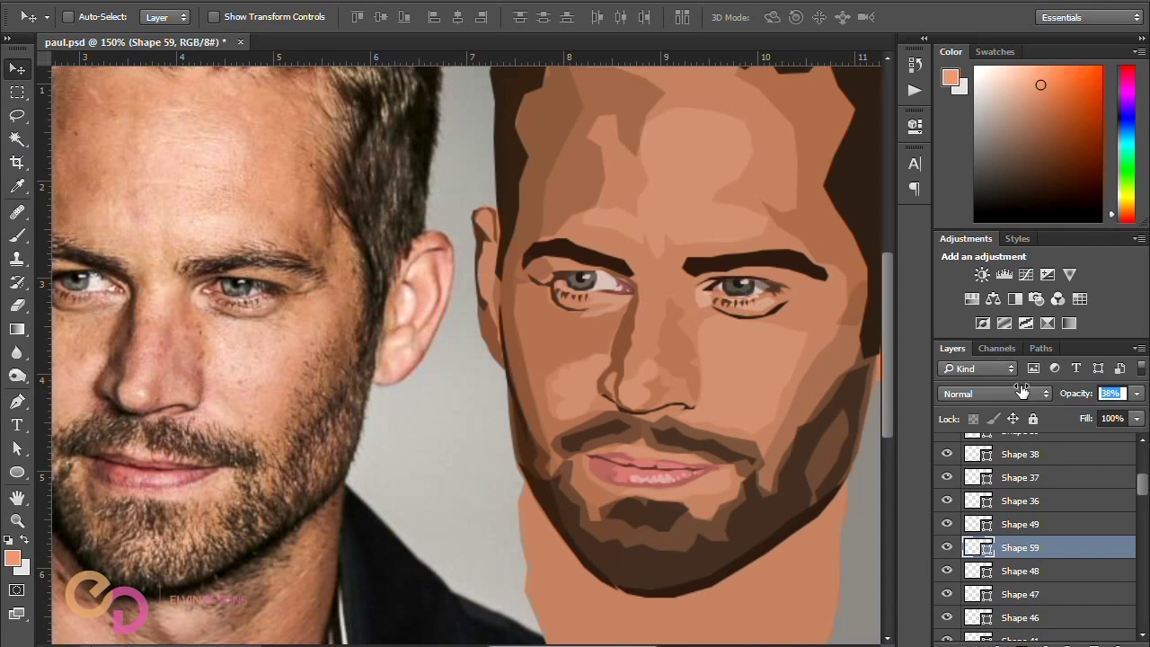
{"action": "scroll", "coordinate": [647, 364], "scroll_direction": "down", "scroll_amount": 2}
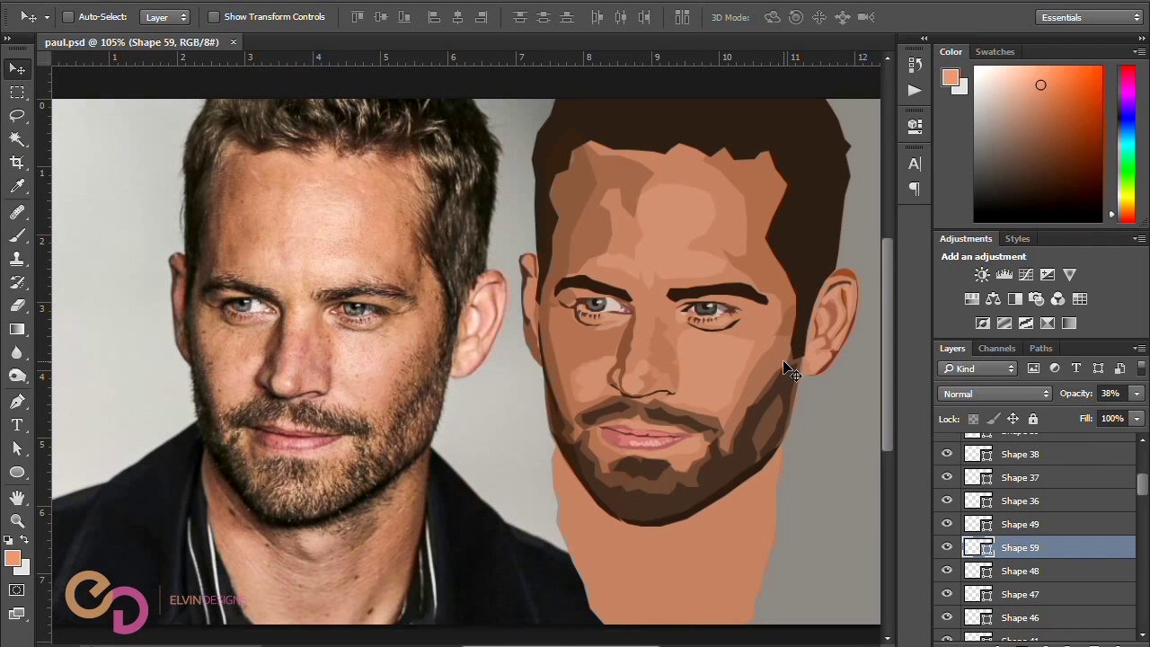
Step: Trace a small shape along the left eye's upper lid on the photo above Shape 59 and set its fill color
{"action": "scroll", "coordinate": [270, 328], "scroll_direction": "up", "scroll_amount": 3}
{"action": "key", "text": "p"}
{"action": "scroll", "coordinate": [252, 316], "scroll_direction": "up", "scroll_amount": 2}
{"action": "left_click", "coordinate": [246, 299]}
{"action": "left_click", "coordinate": [265, 305]}
{"action": "left_click", "coordinate": [280, 310]}
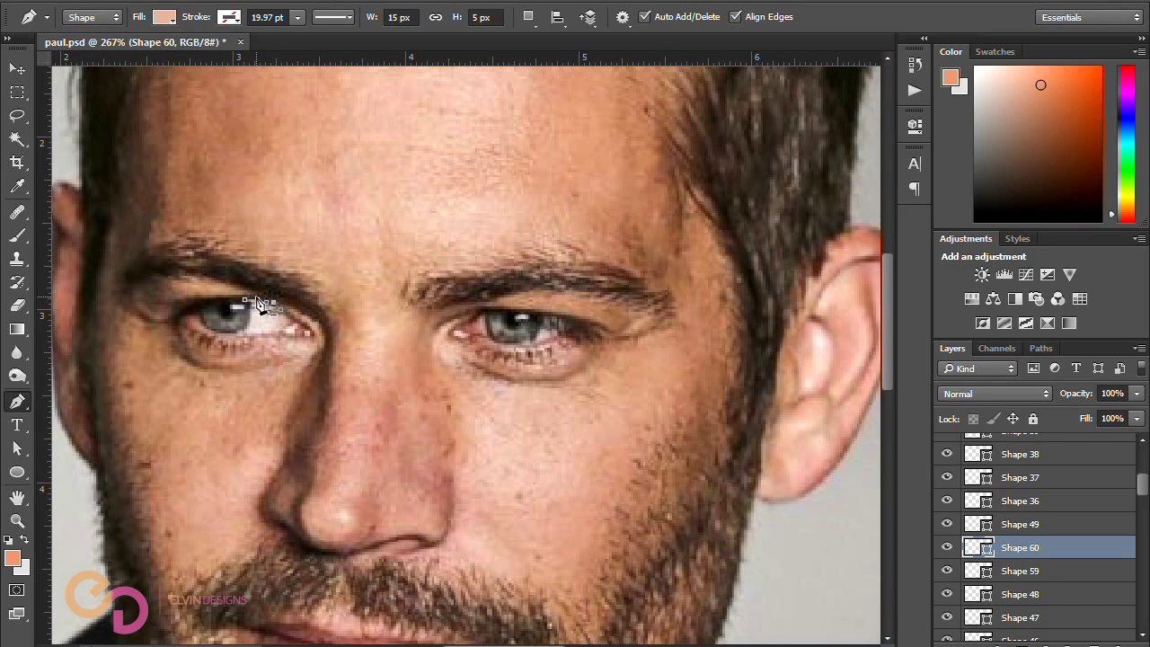
{"action": "key", "text": "v"}
{"action": "scroll", "coordinate": [366, 262], "scroll_direction": "down", "scroll_amount": 3}
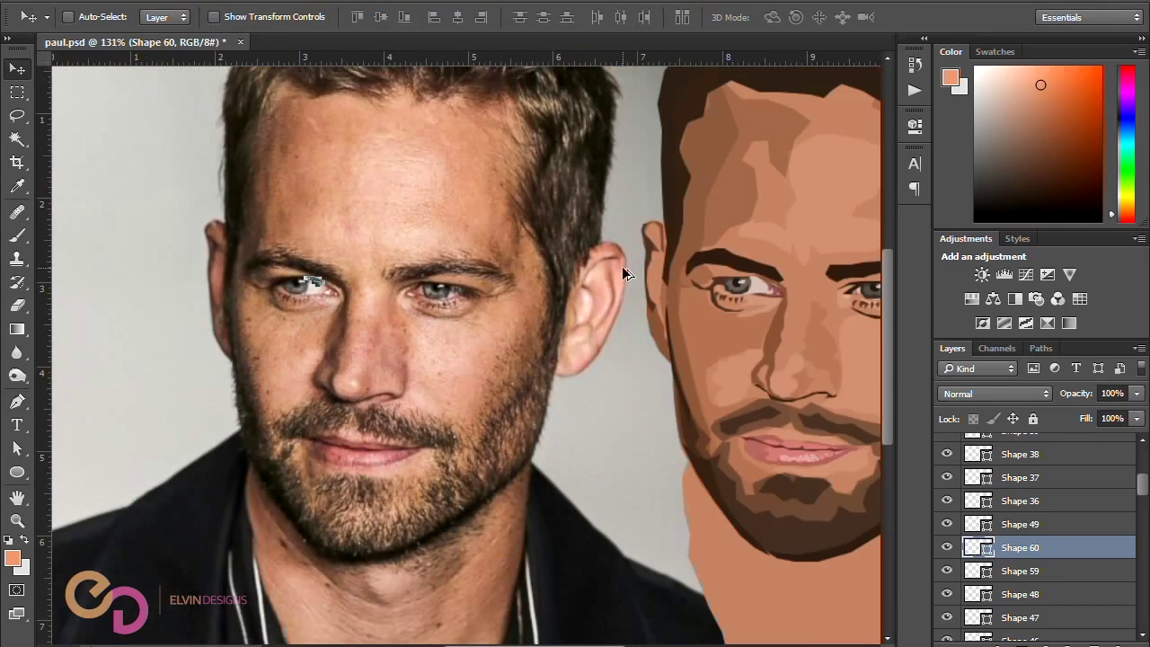
{"action": "double_click", "coordinate": [981, 546]}
{"action": "key", "text": "Return"}
{"action": "scroll", "coordinate": [566, 317], "scroll_direction": "down", "scroll_amount": 4}
{"action": "scroll", "coordinate": [528, 312], "scroll_direction": "up", "scroll_amount": 5}
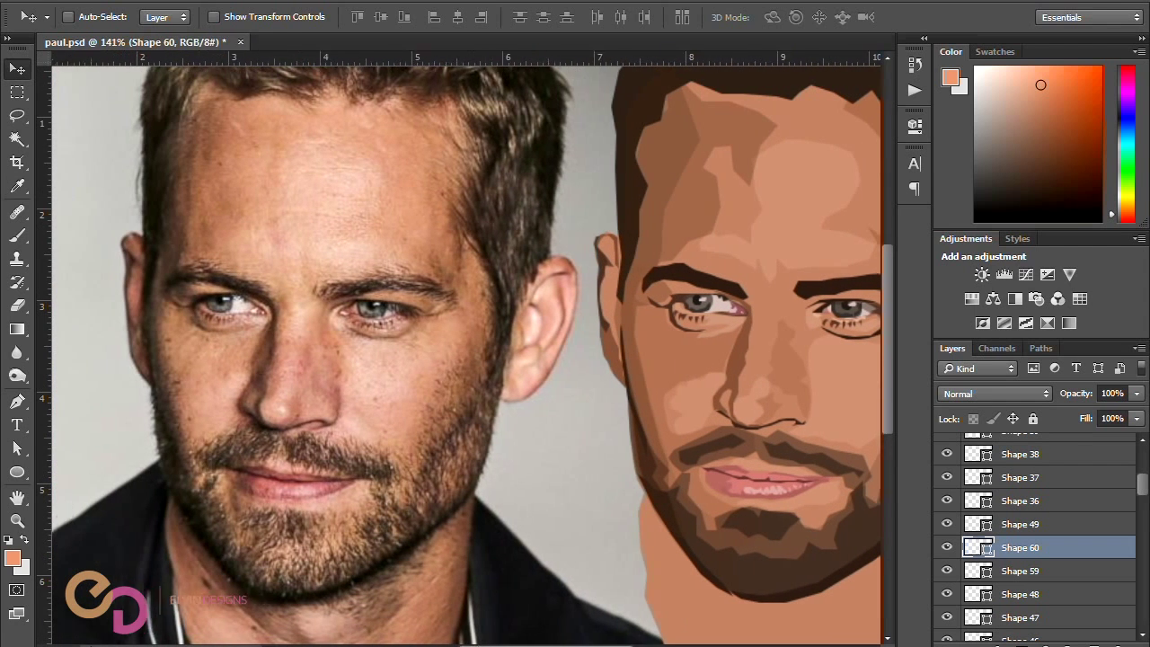
Step: Trace a dark brown shadow shape at the left eye's outer corner on the photo, directly below the Shape 16 layer
{"action": "scroll", "coordinate": [670, 377], "scroll_direction": "right", "scroll_amount": 1}
{"action": "key", "text": "p"}
{"action": "left_click", "coordinate": [252, 282], "text": "ctrl"}
{"action": "left_click", "coordinate": [144, 306]}
{"action": "left_click", "coordinate": [151, 309]}
{"action": "left_click", "coordinate": [144, 320]}
{"action": "left_click", "coordinate": [151, 328]}
{"action": "left_click", "coordinate": [163, 333]}
{"action": "left_click", "coordinate": [172, 326]}
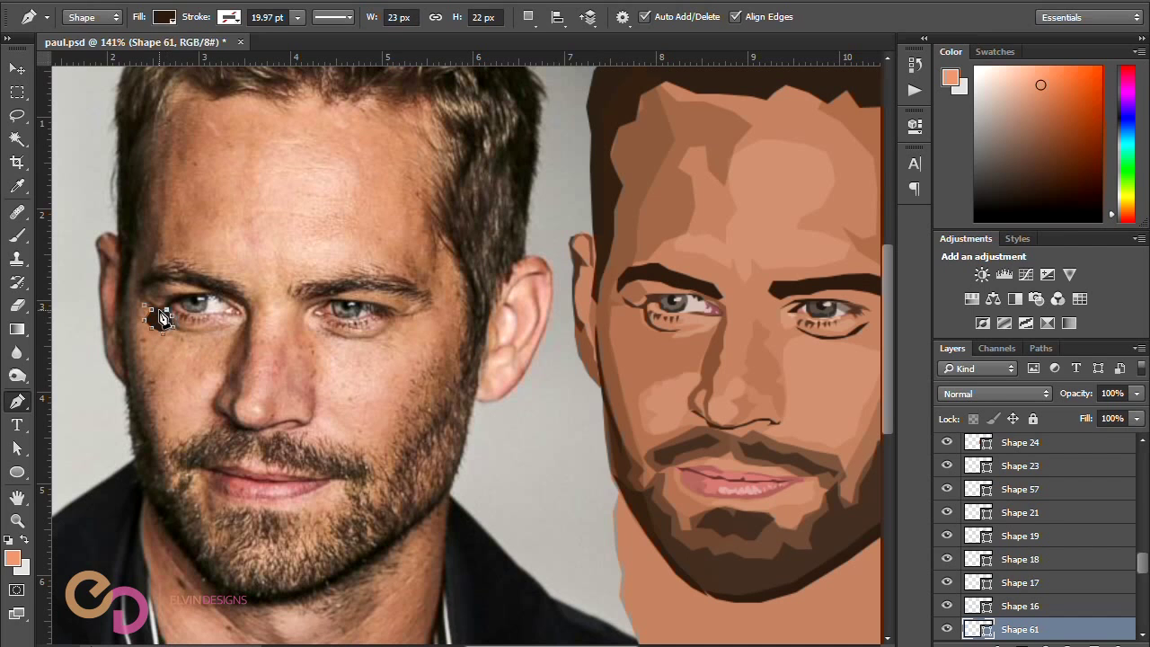
Step: Move the outer eye-corner shadow horizontally onto the portrait's left eye and nudge it sideways into position
{"action": "key", "text": "v"}
{"action": "left_click_drag", "start_coordinate": [155, 325], "coordinate": [632, 324]}
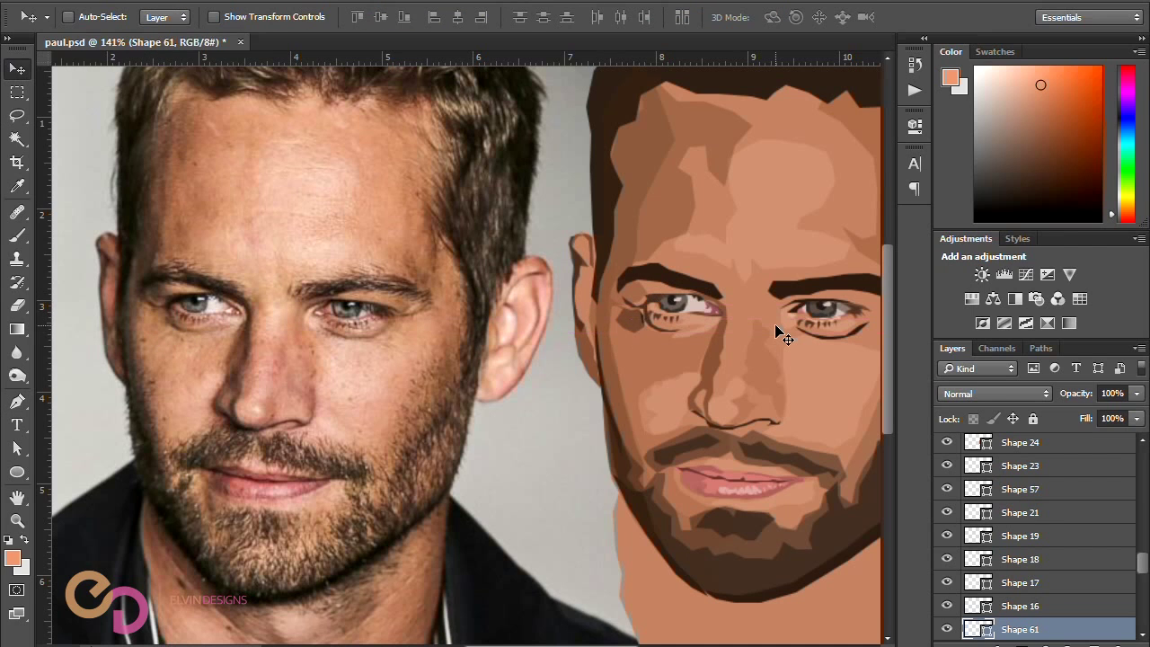
{"action": "key", "text": "Right"}
{"action": "key", "text": "Right"}
{"action": "key", "text": "Left"}
{"action": "key", "text": "Left"}
{"action": "key", "text": "Left"}
{"action": "key", "text": "Left"}
{"action": "key", "text": "Left"}
{"action": "key", "text": "Left"}
{"action": "key", "text": "Left"}
{"action": "key", "text": "Left"}
{"action": "key", "text": "Right"}
{"action": "key", "text": "Right"}
{"action": "key", "text": "Right"}
{"action": "key", "text": "Right"}
{"action": "key", "text": "Right"}
{"action": "key", "text": "Right"}
{"action": "key", "text": "Right"}
{"action": "key", "text": "Right"}
{"action": "key", "text": "Right"}
{"action": "key", "text": "Left"}
{"action": "key", "text": "Left"}
Step: Set the outer eye-corner shadow's opacity to 34% and save the document
{"action": "left_click_drag", "start_coordinate": [1086, 392], "coordinate": [1028, 384]}
{"action": "scroll", "coordinate": [627, 300], "scroll_direction": "down", "scroll_amount": 5}
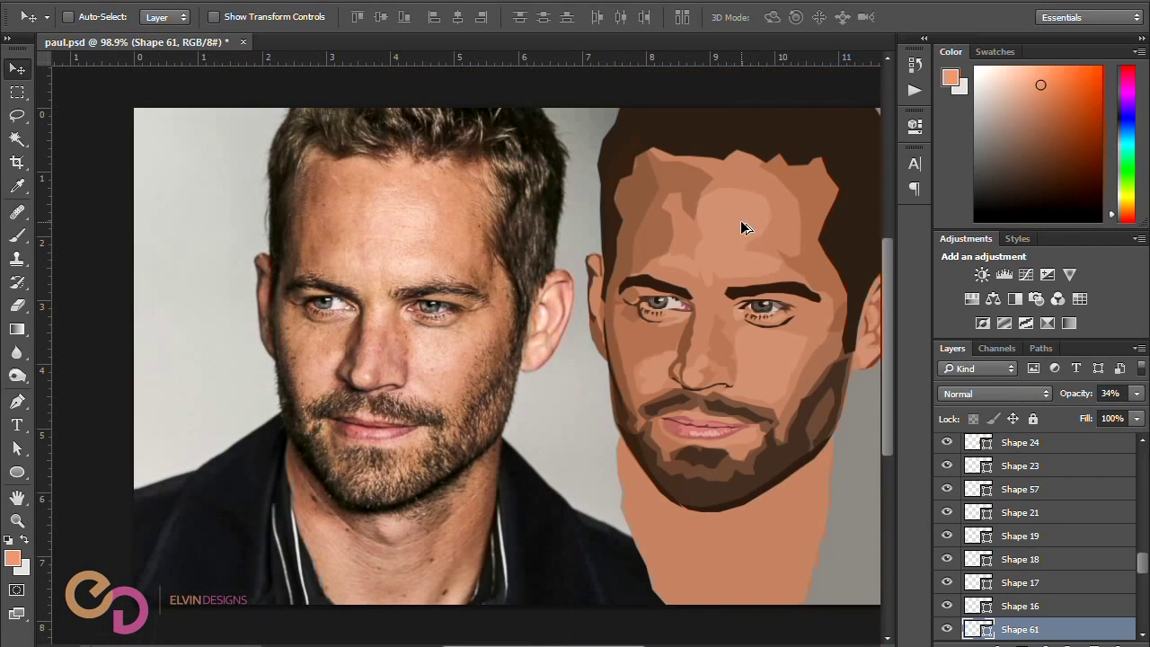
{"action": "key", "text": "ctrl+s"}
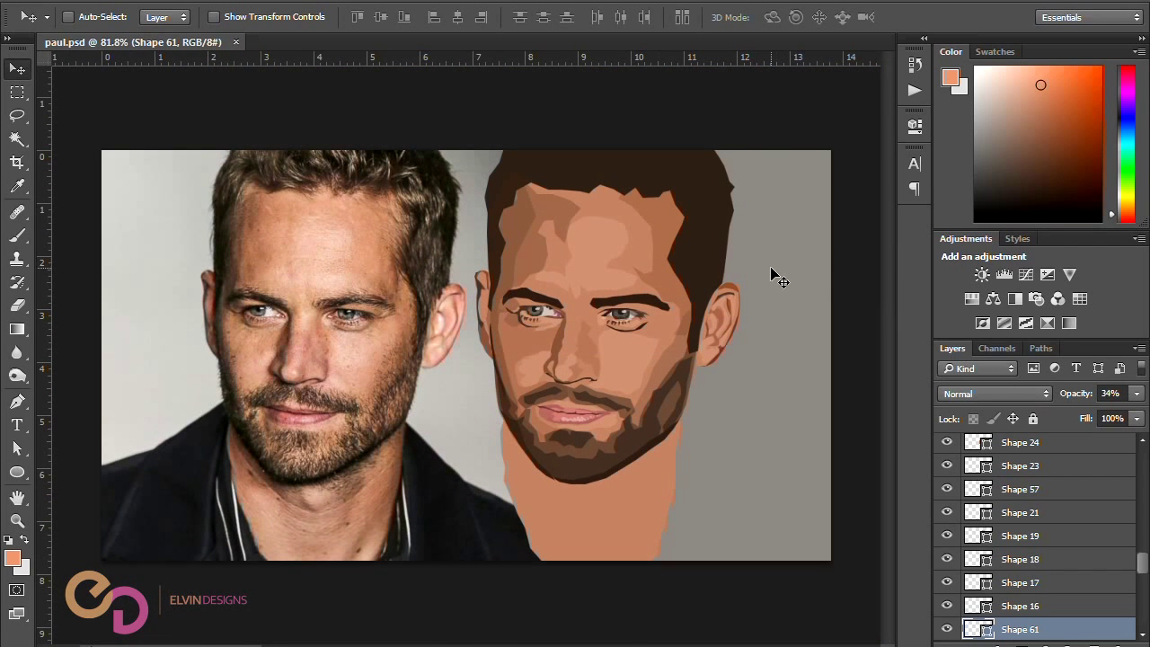
Step: Trace small dark shadow pieces down the nose bridge and beside the nostril on the photo in one new shape layer
{"action": "scroll", "coordinate": [322, 340], "scroll_direction": "up", "scroll_amount": 5}
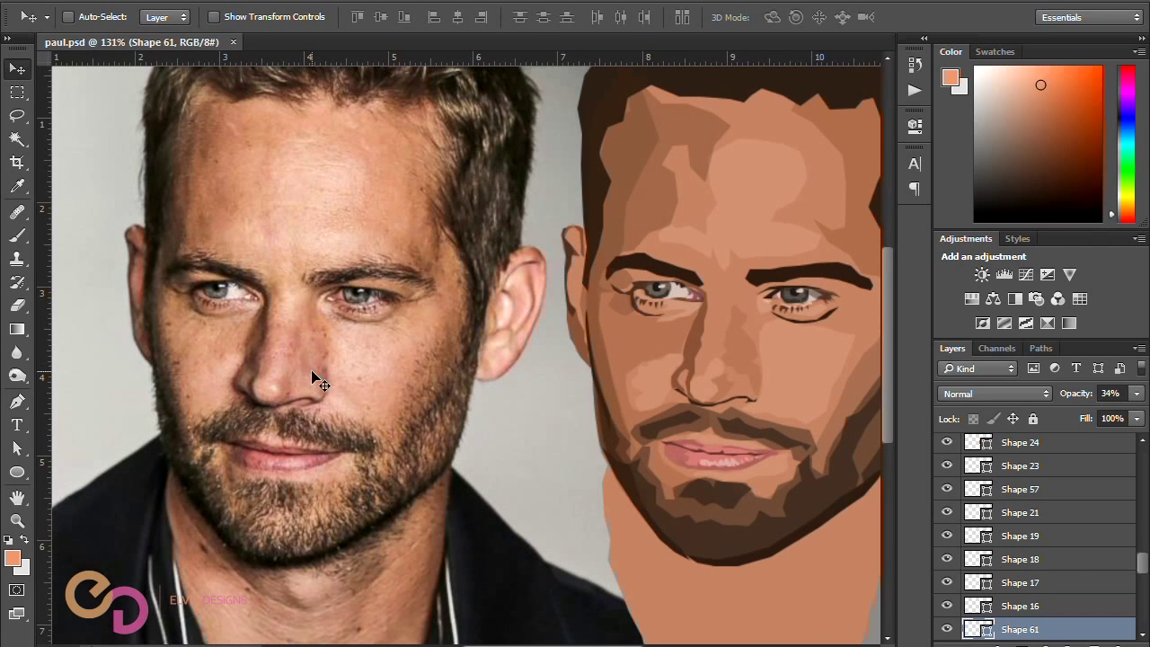
{"action": "left_click", "coordinate": [15, 398]}
{"action": "left_click", "coordinate": [297, 328]}
{"action": "left_click", "coordinate": [292, 334]}
{"action": "left_click", "coordinate": [292, 342]}
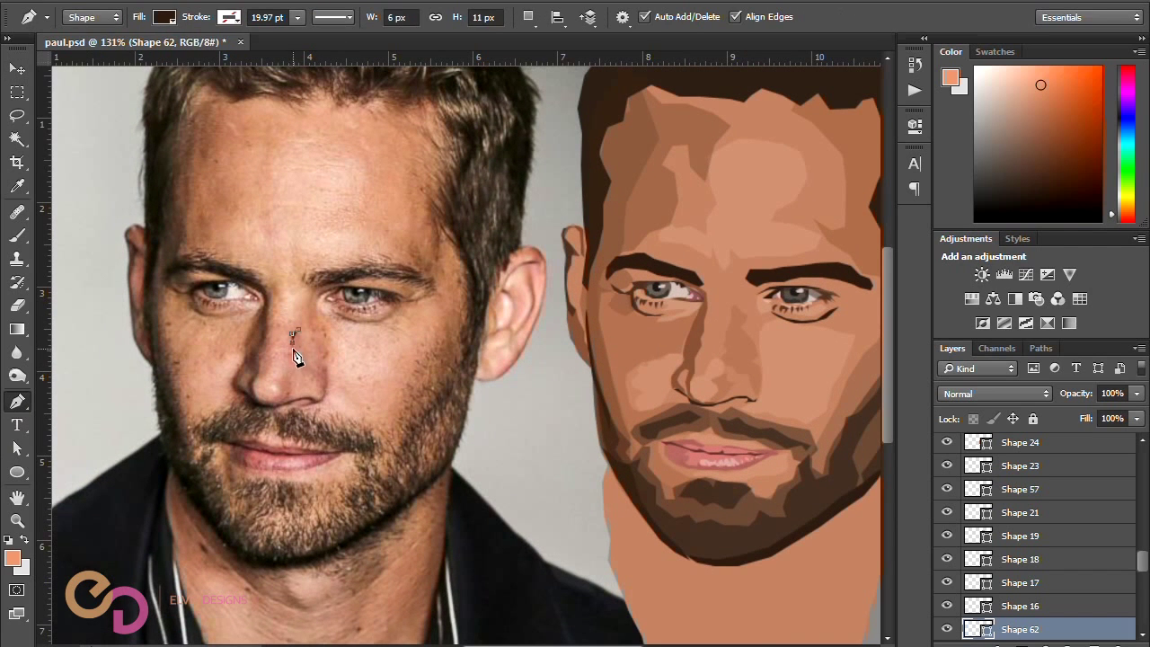
{"action": "scroll", "coordinate": [290, 353], "scroll_direction": "up", "scroll_amount": 4}
{"action": "left_click", "coordinate": [290, 356]}
{"action": "left_click", "coordinate": [295, 371]}
{"action": "left_click", "coordinate": [306, 382]}
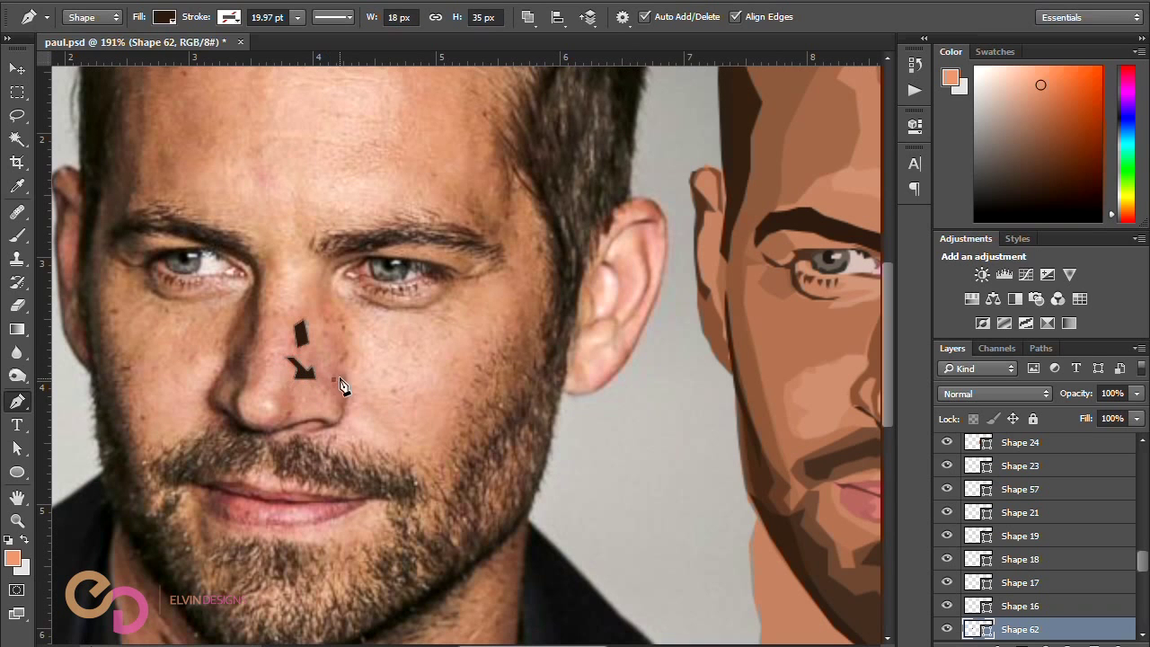
{"action": "left_click", "coordinate": [339, 405]}
{"action": "scroll", "coordinate": [367, 314], "scroll_direction": "down", "scroll_amount": 6}
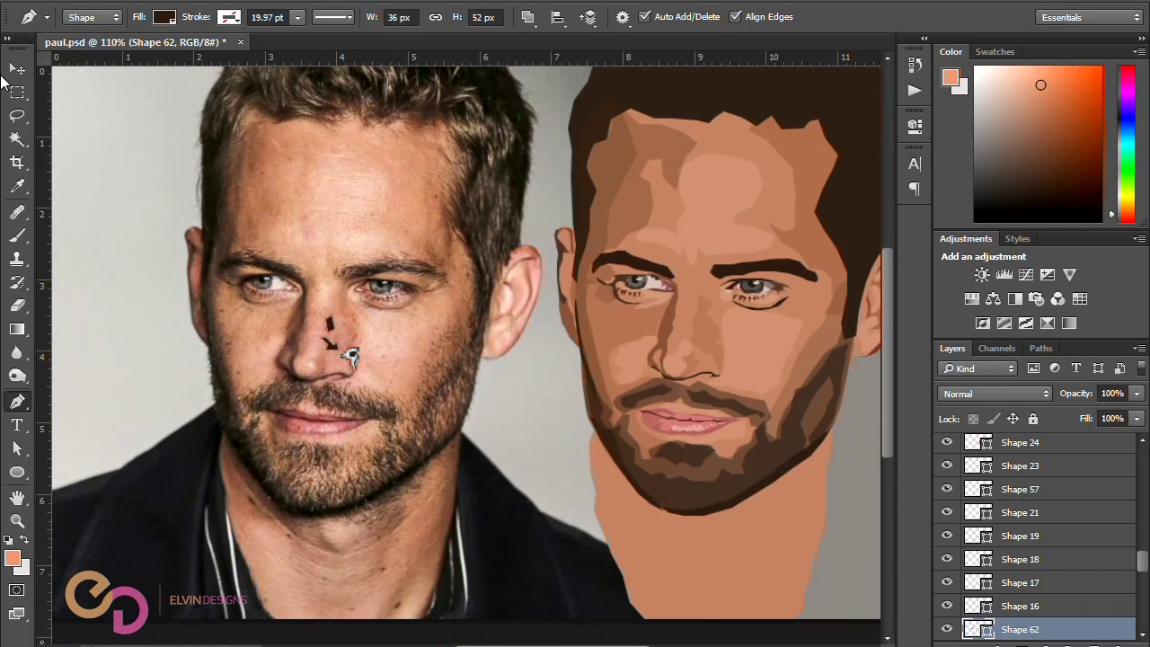
Step: Recolor the nose shadow pieces with a red sampled from the lips in the photo
{"action": "key", "text": "v"}
{"action": "double_click", "coordinate": [977, 629]}
{"action": "left_click", "coordinate": [314, 418]}
{"action": "left_click", "coordinate": [980, 194]}
Step: Move the nose shadow pieces horizontally from the photo onto the portrait's nose
{"action": "key", "text": "shift+Right"}
{"action": "key", "text": "shift+Right"}
{"action": "key", "text": "shift+Right"}
{"action": "key", "text": "shift+Right"}
{"action": "key", "text": "shift+Right"}
{"action": "key", "text": "shift+Right"}
{"action": "key", "text": "shift+Right"}
{"action": "key", "text": "shift+Right"}
{"action": "key", "text": "shift+Right"}
{"action": "key", "text": "shift+Right"}
{"action": "key", "text": "shift+Right"}
{"action": "key", "text": "shift+Right"}
{"action": "key", "text": "shift+Right"}
{"action": "key", "text": "shift+Right"}
{"action": "key", "text": "shift+Right"}
{"action": "key", "text": "shift+Right"}
{"action": "key", "text": "shift+Right"}
{"action": "key", "text": "shift+Right"}
{"action": "key", "text": "shift+Right"}
{"action": "key", "text": "shift+Right"}
Step: Place the nose shadow layer above Shape 56 and set its opacity to 30%
{"action": "mouse_move", "coordinate": [1015, 628]}
{"action": "left_mouse_down"}
{"action": "mouse_move", "coordinate": [1055, 419]}
{"action": "mouse_move", "coordinate": [1056, 439]}
{"action": "left_mouse_up"}
{"action": "left_click_drag", "start_coordinate": [1079, 393], "coordinate": [1025, 389]}
{"action": "type", "text": "30"}
{"action": "key", "text": "Return"}
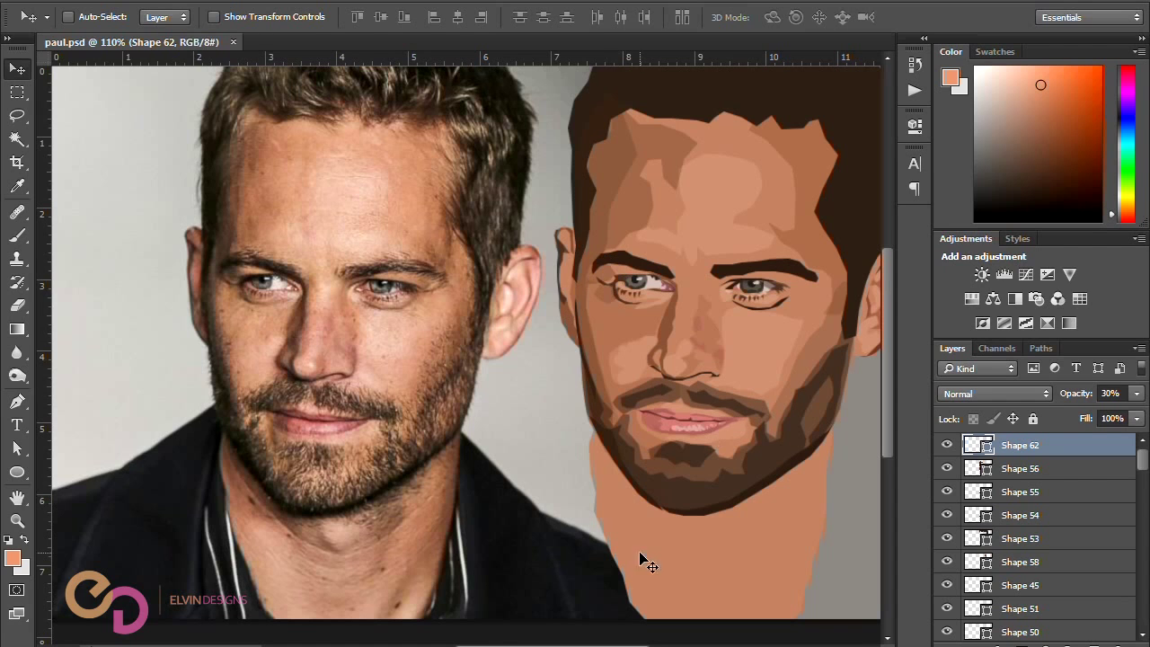
Step: Start a new red shape on the photo's hair at the right temple, tracing the lock's lower edge and outer side
{"action": "left_click_drag", "start_coordinate": [616, 643], "coordinate": [643, 642]}
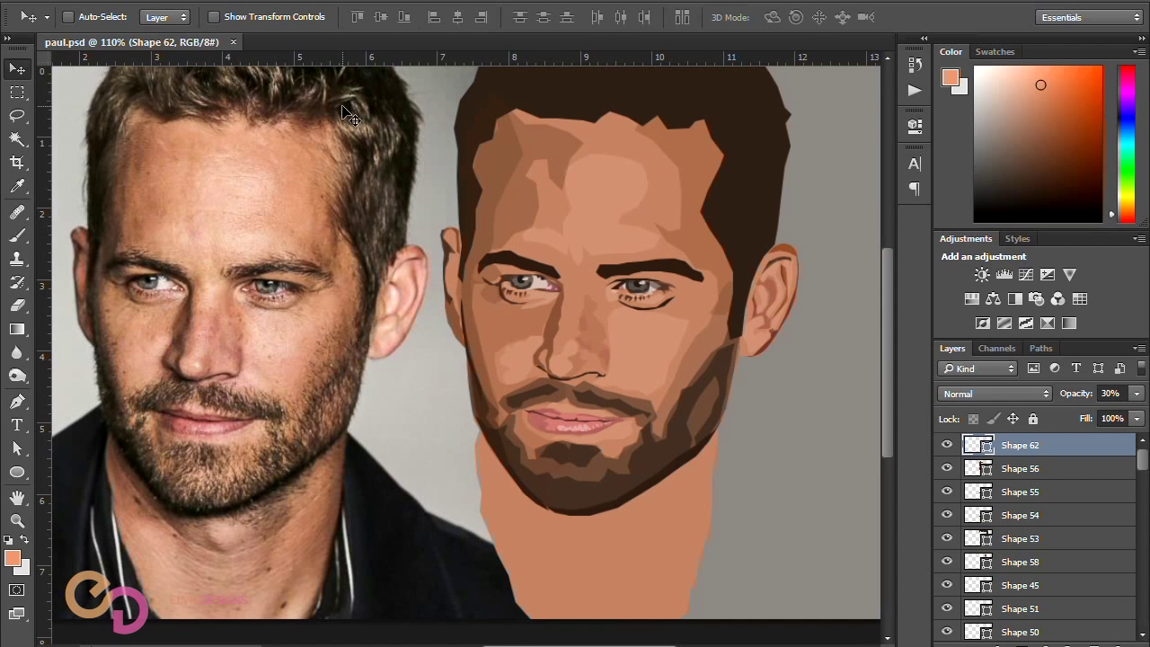
{"action": "scroll", "coordinate": [334, 162], "scroll_direction": "up", "scroll_amount": 1}
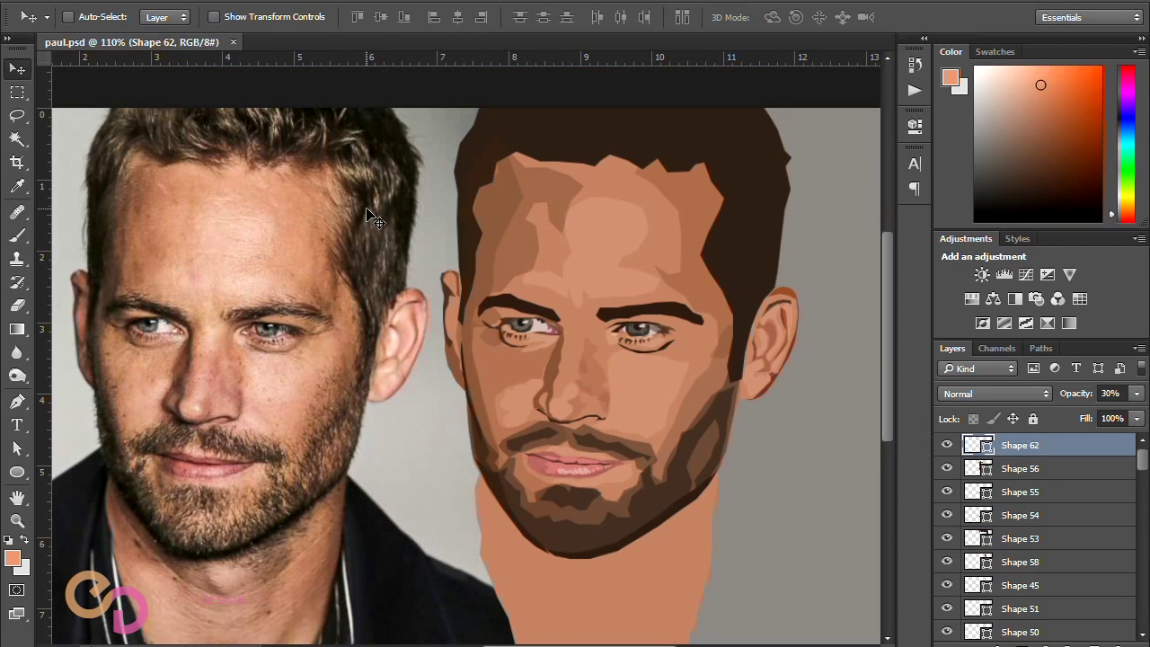
{"action": "key", "text": "p"}
{"action": "left_click", "coordinate": [341, 162]}
{"action": "left_click", "coordinate": [359, 183]}
{"action": "left_click", "coordinate": [371, 182]}
{"action": "left_click", "coordinate": [383, 191]}
{"action": "left_click", "coordinate": [370, 198]}
{"action": "left_click", "coordinate": [375, 215]}
{"action": "left_click", "coordinate": [386, 204]}
{"action": "left_click", "coordinate": [396, 194]}
{"action": "left_click", "coordinate": [403, 182]}
{"action": "left_click", "coordinate": [395, 163]}
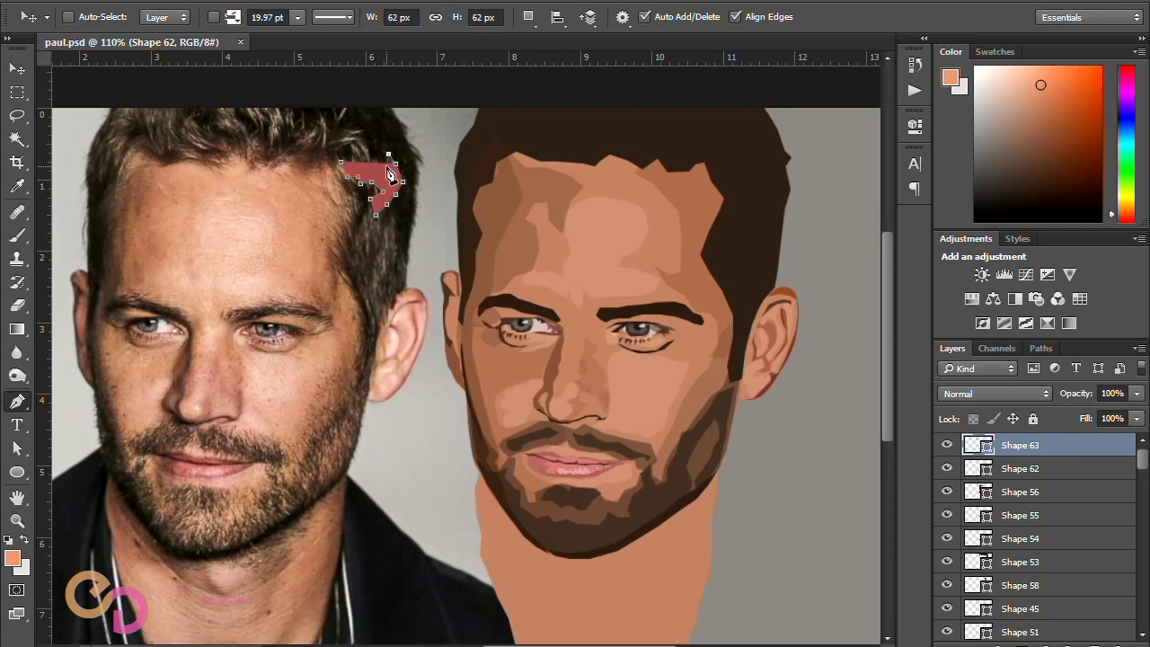
Step: Trace the right hair lock's jagged upper end above the forehead and close the path at its starting point
{"action": "left_click", "coordinate": [362, 129]}
{"action": "left_click", "coordinate": [341, 130]}
{"action": "left_click", "coordinate": [343, 136]}
{"action": "left_click", "coordinate": [328, 142]}
{"action": "left_click", "coordinate": [345, 147]}
{"action": "left_click", "coordinate": [341, 162]}
Step: Combine a second closed hair lock into the same shape layer, tracing it down from the photo's top edge above the forehead
{"action": "scroll", "coordinate": [398, 168], "scroll_direction": "up", "scroll_amount": 1}
{"action": "left_click", "coordinate": [528, 17]}
{"action": "left_click", "coordinate": [575, 57]}
{"action": "left_click", "coordinate": [247, 177]}
{"action": "left_click", "coordinate": [255, 192]}
{"action": "left_click", "coordinate": [264, 195]}
{"action": "left_click", "coordinate": [262, 204]}
{"action": "left_click", "coordinate": [271, 211]}
{"action": "left_click", "coordinate": [272, 219]}
{"action": "left_click", "coordinate": [282, 194]}
{"action": "left_click", "coordinate": [280, 180]}
{"action": "left_click", "coordinate": [247, 177]}
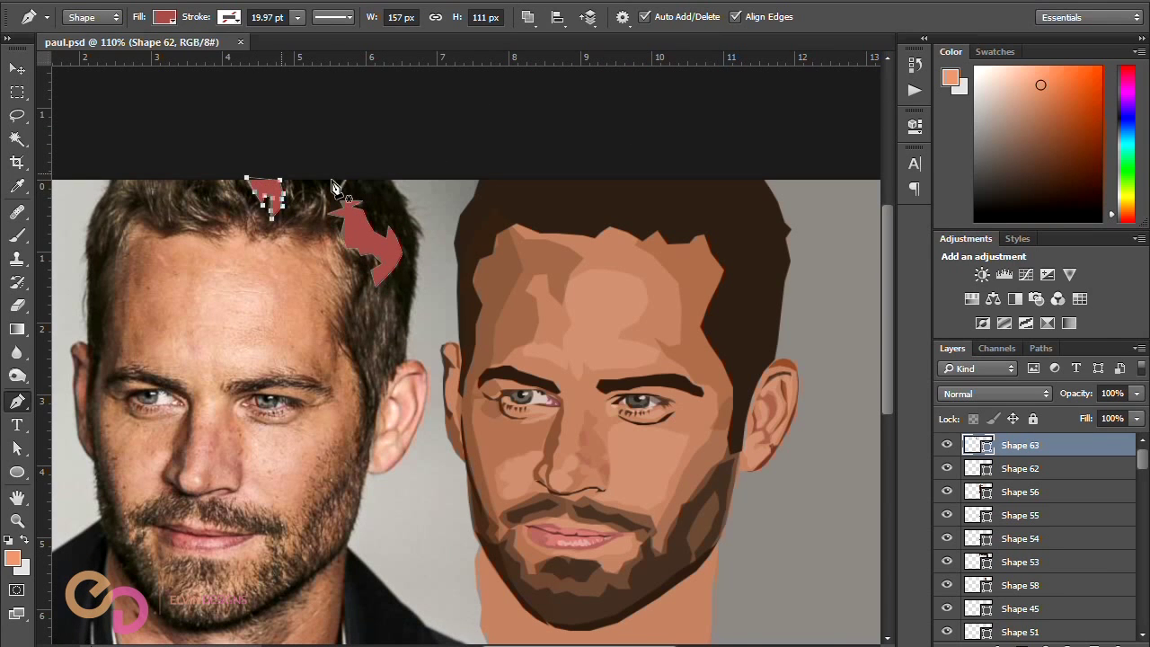
Step: Add a closed pointed hair lock to the red shape between the two existing locks above the forehead
{"action": "left_click", "coordinate": [322, 188]}
{"action": "left_click", "coordinate": [317, 200]}
{"action": "left_click", "coordinate": [300, 210]}
{"action": "left_click", "coordinate": [289, 219]}
{"action": "left_click", "coordinate": [323, 206]}
{"action": "left_click", "coordinate": [321, 191]}
Step: Add two small closed hair locks to the red shape, working left from the top-edge lock above the forehead
{"action": "left_click", "coordinate": [230, 177]}
{"action": "left_click", "coordinate": [240, 194]}
{"action": "left_click", "coordinate": [231, 177]}
{"action": "left_click", "coordinate": [190, 187]}
{"action": "left_click", "coordinate": [198, 204]}
{"action": "left_click", "coordinate": [212, 217]}
{"action": "left_click", "coordinate": [191, 210]}
{"action": "left_click", "coordinate": [209, 224]}
{"action": "left_click", "coordinate": [188, 218]}
{"action": "left_click", "coordinate": [180, 206]}
{"action": "left_click", "coordinate": [184, 193]}
Step: Add a wider jagged hair lock to the red shape above the left side of the photo's forehead
{"action": "left_click", "coordinate": [177, 181]}
{"action": "left_click", "coordinate": [169, 192]}
{"action": "left_click", "coordinate": [174, 210]}
{"action": "left_click", "coordinate": [178, 218]}
{"action": "left_click", "coordinate": [165, 220]}
{"action": "left_click", "coordinate": [152, 214]}
{"action": "left_click", "coordinate": [150, 203]}
{"action": "left_click", "coordinate": [154, 197]}
{"action": "left_click", "coordinate": [137, 193]}
{"action": "left_click", "coordinate": [133, 197]}
{"action": "left_click", "coordinate": [127, 187]}
{"action": "left_click", "coordinate": [123, 198]}
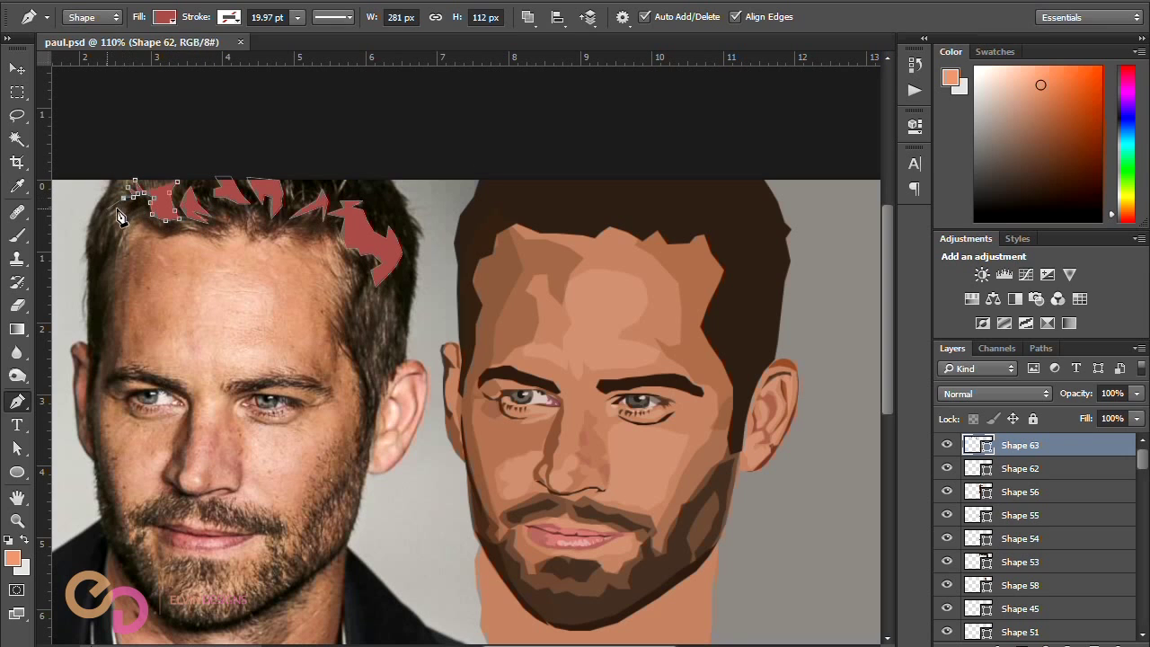
Step: Trace another closed red hair lock down the left temple and back up to the photo's top edge
{"action": "left_click", "coordinate": [111, 230]}
{"action": "left_click", "coordinate": [117, 238]}
{"action": "left_click", "coordinate": [102, 254]}
{"action": "left_click", "coordinate": [96, 244]}
{"action": "left_click", "coordinate": [88, 259]}
{"action": "left_click", "coordinate": [95, 216]}
{"action": "left_click", "coordinate": [102, 202]}
{"action": "left_click", "coordinate": [118, 179]}
Step: Position the red hair locks over the portrait's hair and restyle them with fill c4a681 at 12% opacity
{"action": "key", "text": "v"}
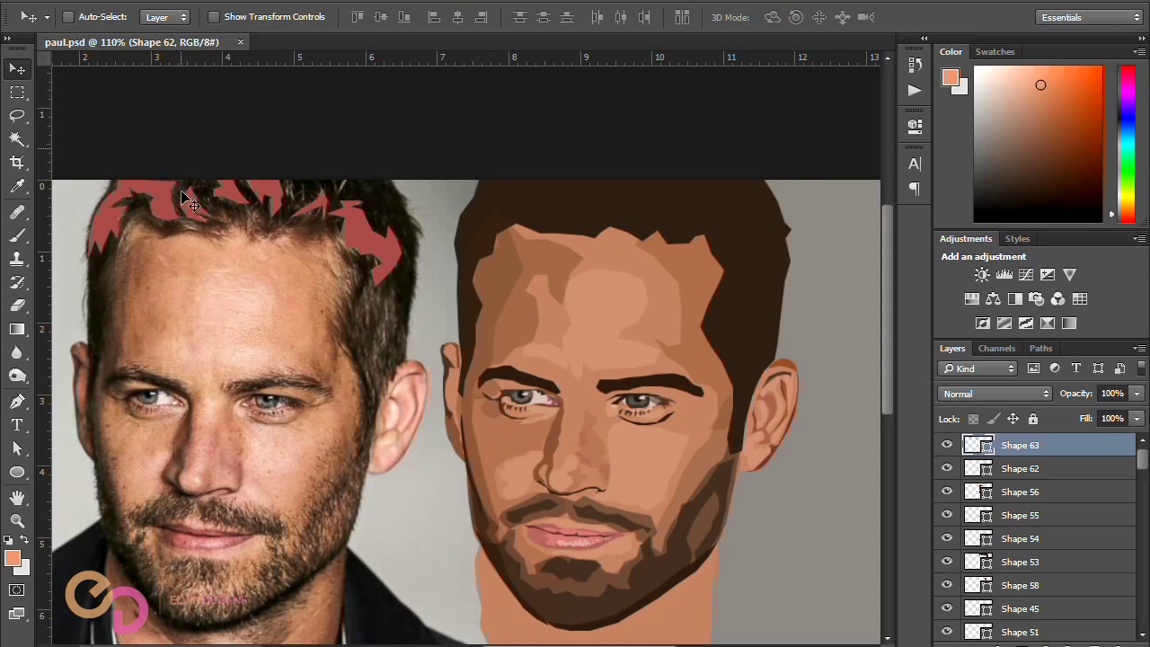
{"action": "left_click_drag", "start_coordinate": [157, 208], "coordinate": [534, 207]}
{"action": "double_click", "coordinate": [978, 445]}
{"action": "left_click", "coordinate": [280, 196]}
{"action": "left_click", "coordinate": [737, 290]}
{"action": "mouse_move", "coordinate": [737, 289]}
{"action": "left_mouse_down"}
{"action": "mouse_move", "coordinate": [670, 257]}
{"action": "mouse_move", "coordinate": [686, 260]}
{"action": "left_mouse_up"}
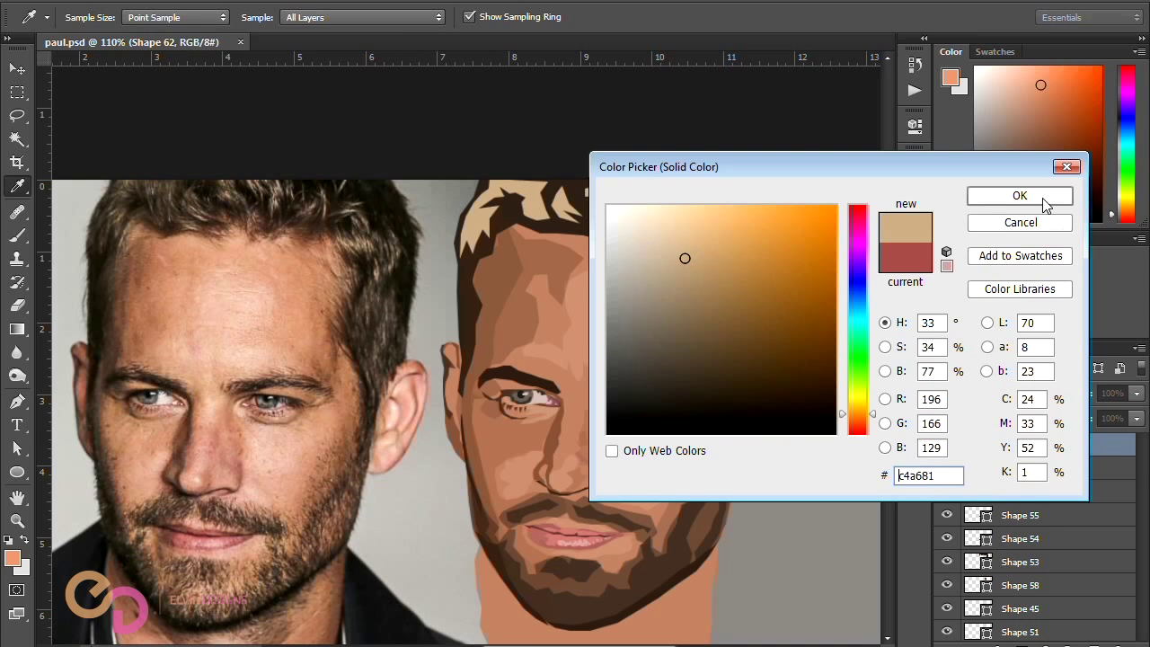
{"action": "left_click", "coordinate": [1052, 194]}
{"action": "left_click_drag", "start_coordinate": [1079, 396], "coordinate": [999, 398]}
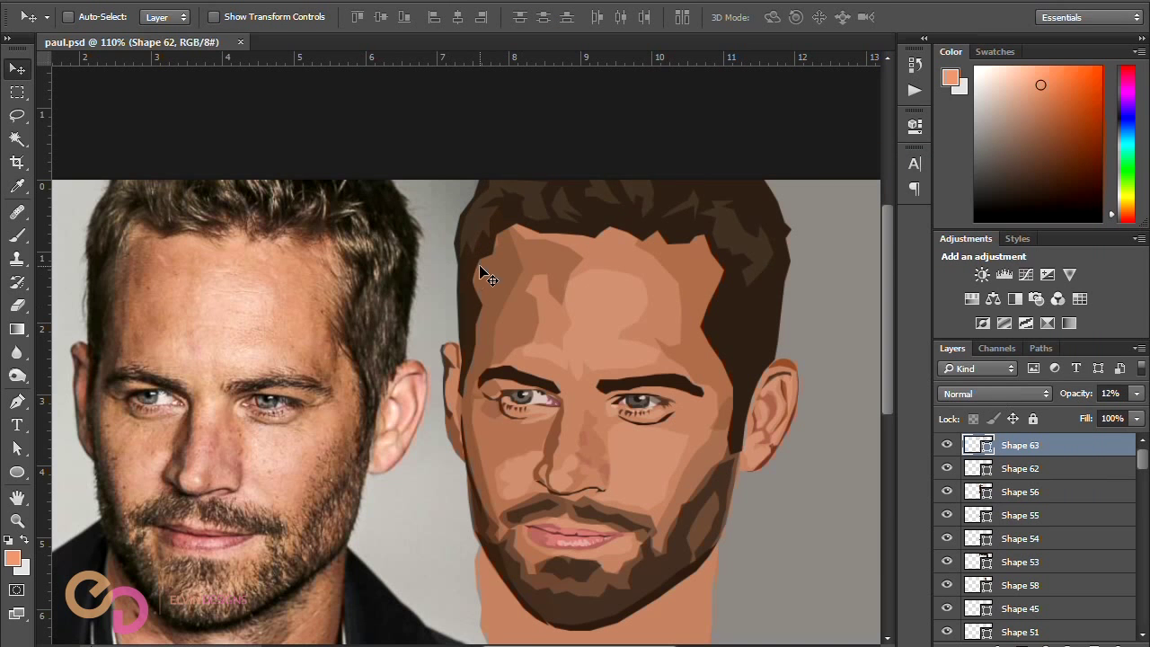
Step: Start a new shape on the photo's right-hand hair, tracing a jagged inner edge down from the top edge
{"action": "scroll", "coordinate": [480, 268], "scroll_direction": "down", "scroll_amount": 3}
{"action": "scroll", "coordinate": [557, 157], "scroll_direction": "up", "scroll_amount": 2}
{"action": "left_click", "coordinate": [17, 400]}
{"action": "left_click", "coordinate": [378, 138]}
{"action": "left_click", "coordinate": [367, 152]}
{"action": "left_click", "coordinate": [379, 158]}
{"action": "left_click", "coordinate": [390, 160]}
{"action": "left_click", "coordinate": [389, 167]}
{"action": "left_click", "coordinate": [392, 189]}
{"action": "left_click", "coordinate": [399, 183]}
Step: Trace the right-hand hair shape down beside the temple, return along the outer hairline and close the path at its start
{"action": "left_click", "coordinate": [403, 171]}
{"action": "left_click", "coordinate": [409, 168]}
{"action": "left_click", "coordinate": [423, 190]}
{"action": "left_click", "coordinate": [421, 205]}
{"action": "left_click", "coordinate": [405, 228]}
{"action": "left_click", "coordinate": [415, 231]}
{"action": "left_click", "coordinate": [420, 244]}
{"action": "left_click", "coordinate": [417, 266]}
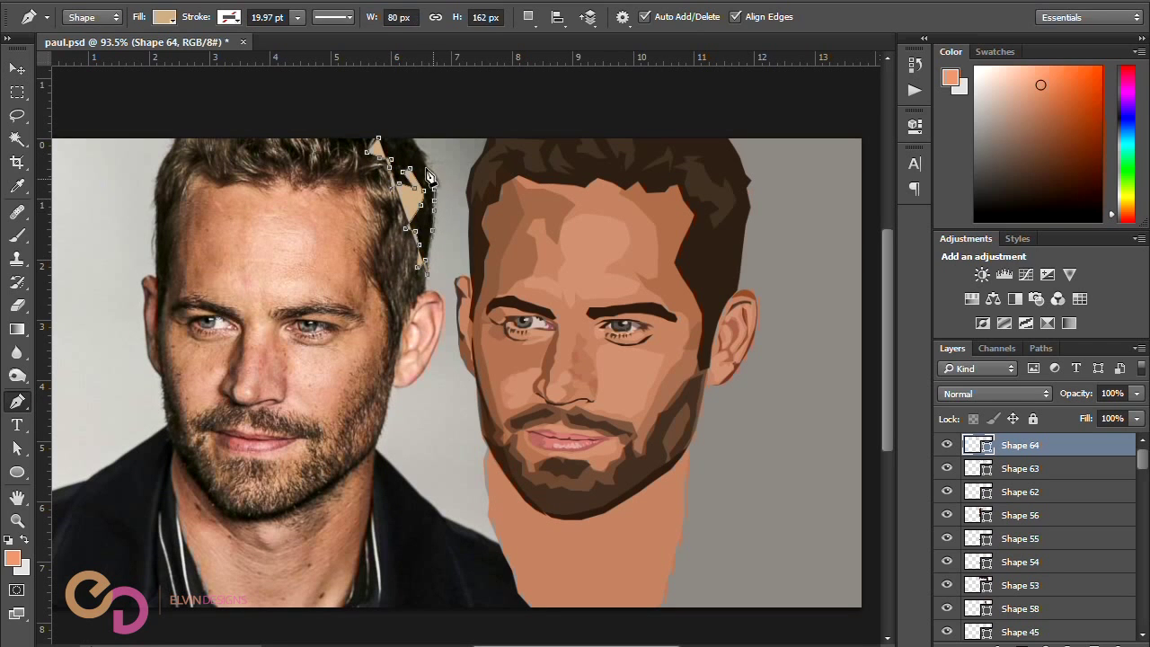
{"action": "left_click", "coordinate": [380, 138]}
Step: Set the path operation to combine shapes and add a closed jagged lock along the photo's top edge, left of the first one
{"action": "left_click", "coordinate": [528, 17]}
{"action": "left_click", "coordinate": [641, 57]}
{"action": "left_click", "coordinate": [334, 137]}
{"action": "left_click", "coordinate": [334, 150]}
{"action": "left_click", "coordinate": [329, 158]}
{"action": "left_click", "coordinate": [324, 152]}
{"action": "left_click", "coordinate": [317, 155]}
{"action": "left_click", "coordinate": [340, 162]}
{"action": "left_click", "coordinate": [349, 151]}
{"action": "left_click", "coordinate": [355, 157]}
{"action": "left_click", "coordinate": [363, 145]}
{"action": "left_click", "coordinate": [334, 136]}
Step: Add narrow hair locks to the same shape inside the photo's right temple hair
{"action": "left_click", "coordinate": [368, 175]}
{"action": "left_click", "coordinate": [379, 167]}
{"action": "left_click", "coordinate": [378, 177]}
{"action": "left_click_drag", "start_coordinate": [381, 243], "coordinate": [389, 227]}
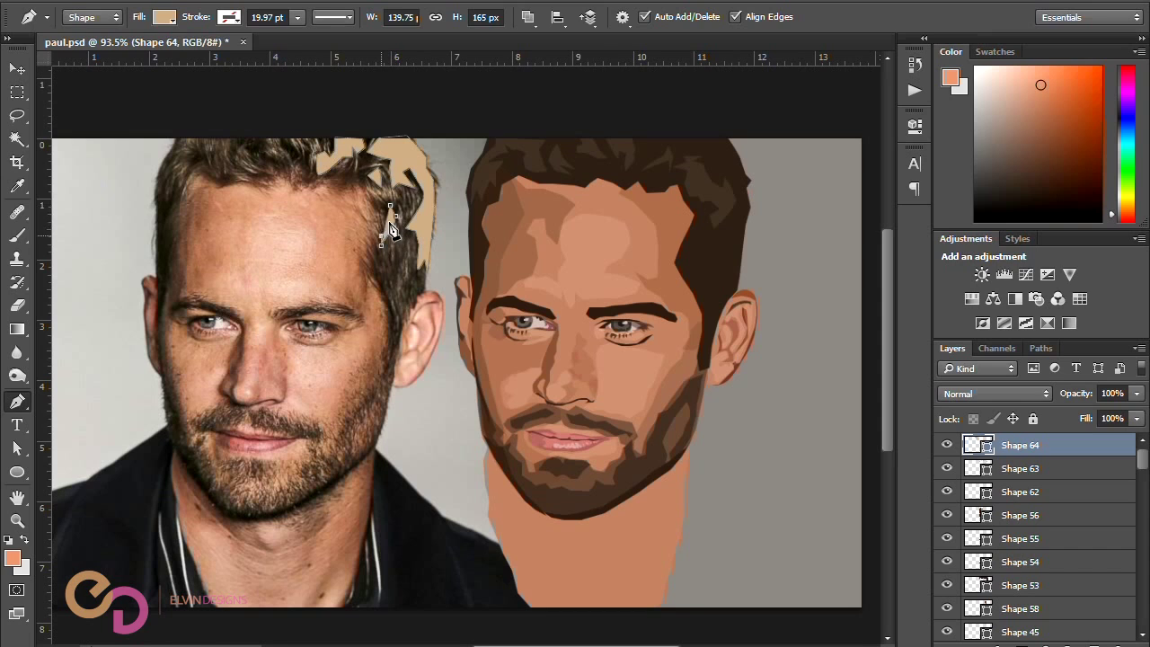
Step: Add a small angular hair lock to the same shape above the middle-left of the photo's forehead
{"action": "left_click", "coordinate": [260, 147]}
{"action": "left_click", "coordinate": [258, 160]}
{"action": "left_click", "coordinate": [242, 151]}
{"action": "left_click", "coordinate": [251, 143]}
{"action": "left_click", "coordinate": [266, 138]}
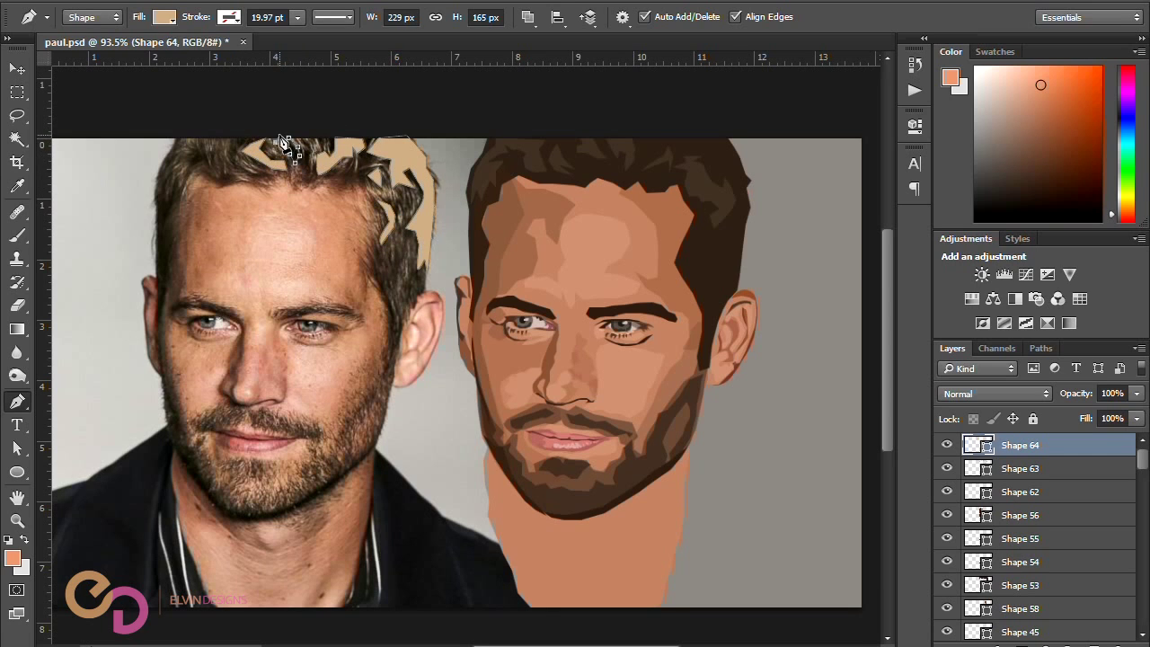
Step: Add a small lock at the left hairline and trace the inner edge of the left side hair down to the ear
{"action": "left_click", "coordinate": [194, 162]}
{"action": "left_click", "coordinate": [167, 213]}
{"action": "left_click", "coordinate": [163, 234]}
{"action": "left_click", "coordinate": [170, 241]}
{"action": "left_click", "coordinate": [165, 245]}
{"action": "left_click", "coordinate": [168, 265]}
{"action": "left_click", "coordinate": [167, 282]}
{"action": "left_click", "coordinate": [167, 302]}
{"action": "left_click", "coordinate": [158, 322]}
Step: Trace the outer edge of the left side hair back up from the ear and close the lock
{"action": "left_click", "coordinate": [158, 264]}
{"action": "left_click", "coordinate": [159, 243]}
{"action": "left_click", "coordinate": [159, 234]}
{"action": "left_click", "coordinate": [156, 215]}
{"action": "left_click", "coordinate": [157, 203]}
{"action": "left_click", "coordinate": [163, 197]}
Step: Add a thin lock along the right sideburn and align the combined hair shape over the portrait's hair
{"action": "left_click", "coordinate": [380, 279]}
{"action": "left_click", "coordinate": [393, 302]}
{"action": "key", "text": "v"}
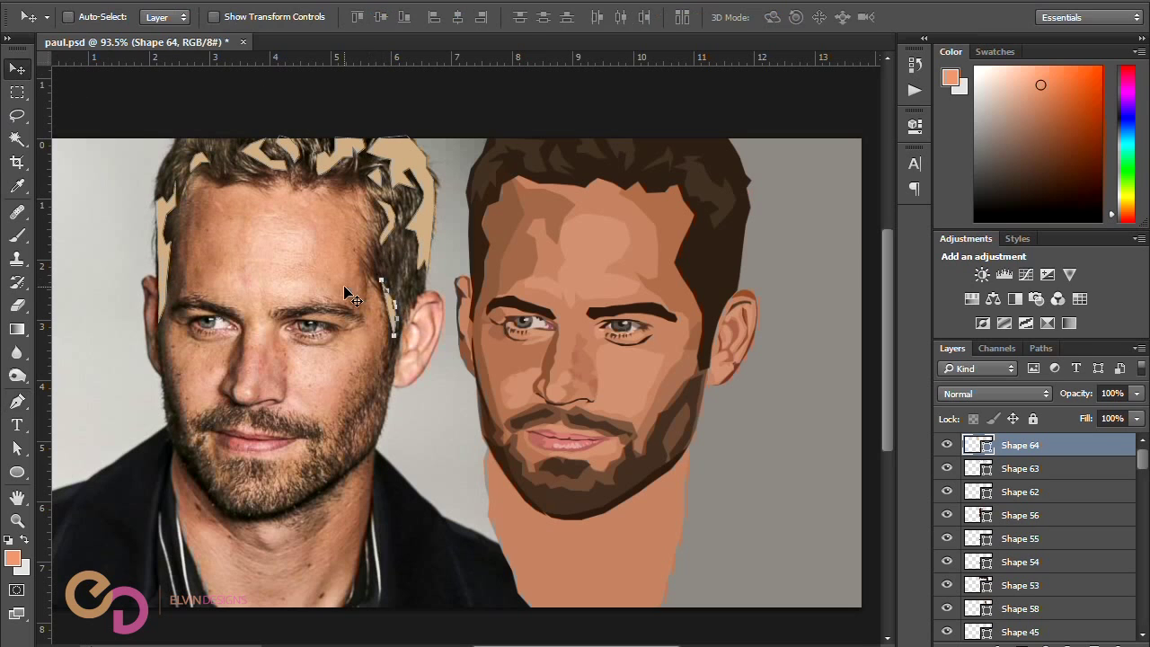
{"action": "left_click_drag", "start_coordinate": [165, 288], "coordinate": [483, 282]}
{"action": "key", "text": "Left"}
{"action": "key", "text": "Left"}
{"action": "key", "text": "Left"}
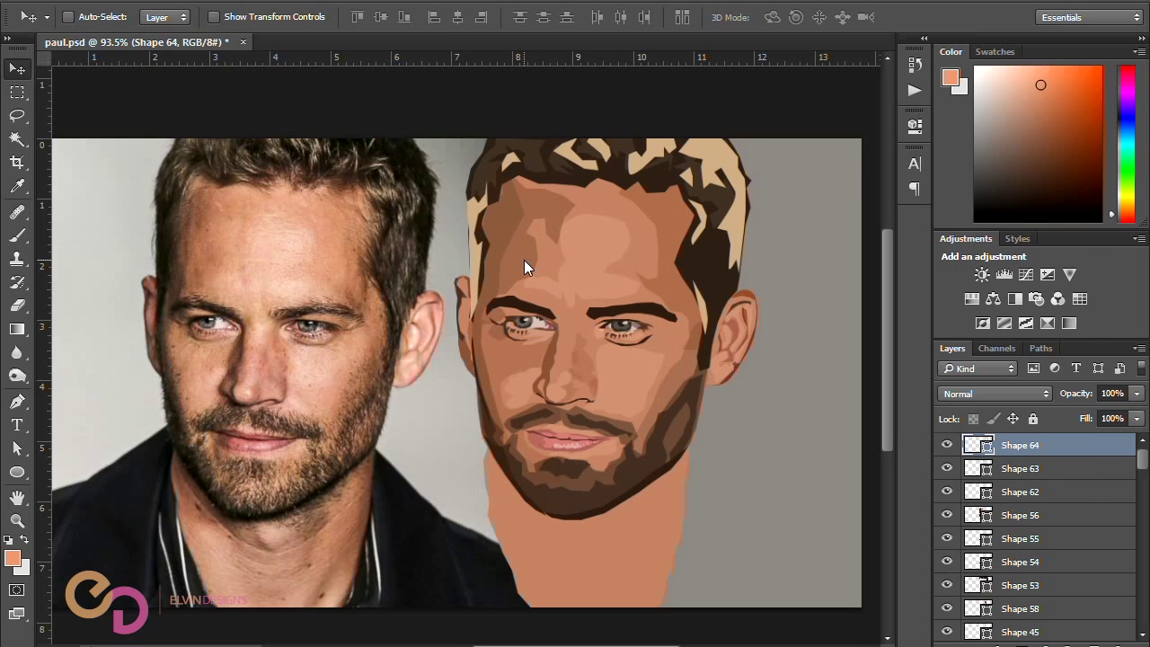
Step: Recolour Shape 64 with a dark tone sampled from the photo's right-hand hair
{"action": "double_click", "coordinate": [970, 446]}
{"action": "left_click", "coordinate": [404, 233]}
{"action": "left_click", "coordinate": [1020, 196]}
Step: Place the Shape 64 layer below Shape 62 and set its opacity to 59%
{"action": "left_click_drag", "start_coordinate": [1033, 445], "coordinate": [1052, 503]}
{"action": "scroll", "coordinate": [761, 193], "scroll_direction": "down", "scroll_amount": 1}
{"action": "key", "text": "5"}
{"action": "key", "text": "9"}
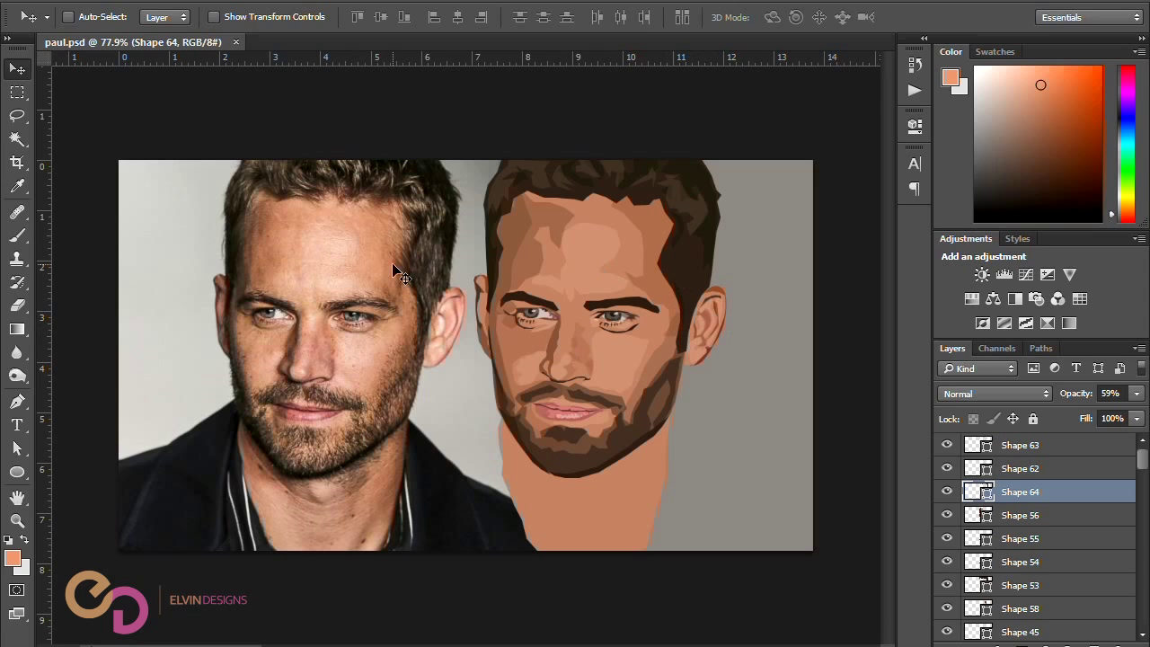
Step: Trace a closed dark lock in front of and above the photo's right ear and move it onto the portrait's hair
{"action": "key", "text": "p"}
{"action": "left_click", "coordinate": [439, 239]}
{"action": "left_click", "coordinate": [428, 259]}
{"action": "left_click", "coordinate": [425, 280]}
{"action": "left_click", "coordinate": [420, 288]}
{"action": "left_click", "coordinate": [426, 311]}
{"action": "left_click", "coordinate": [433, 298]}
{"action": "left_click", "coordinate": [440, 288]}
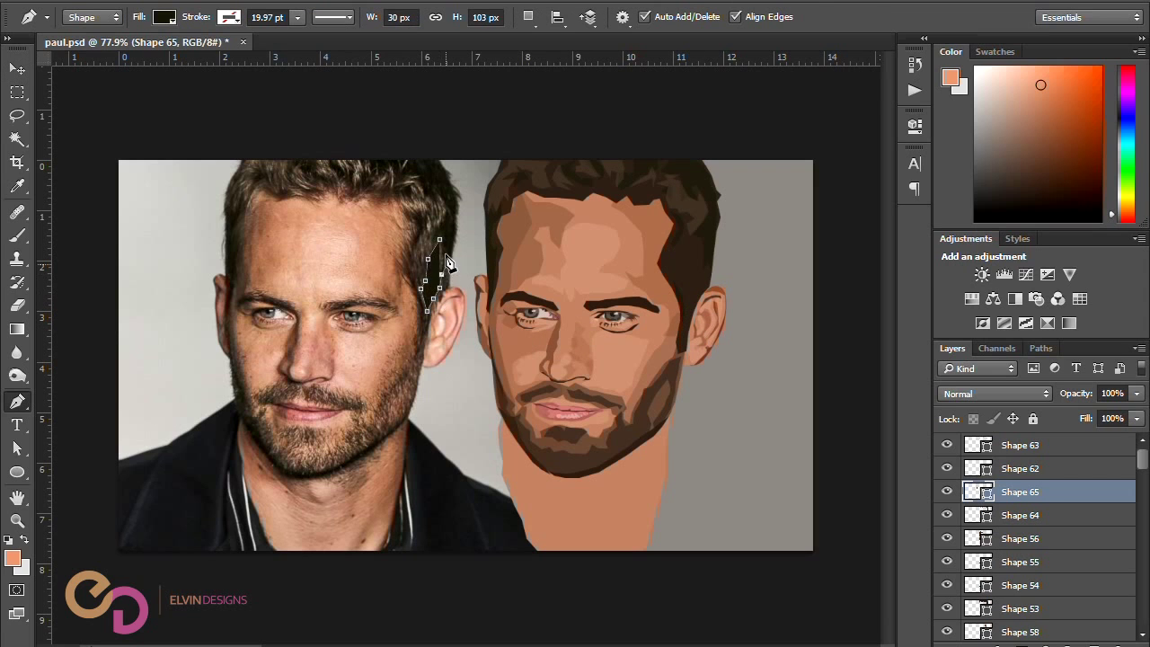
{"action": "key", "text": "v"}
{"action": "left_click_drag", "start_coordinate": [442, 278], "coordinate": [701, 271]}
Step: Recolour the ear-side lock with a tone sampled from the photo's hair, set its opacity to 48%, and save the file
{"action": "double_click", "coordinate": [985, 491]}
{"action": "left_click", "coordinate": [431, 270]}
{"action": "left_click", "coordinate": [1015, 197]}
{"action": "left_click_drag", "start_coordinate": [1039, 394], "coordinate": [1039, 394]}
{"action": "key", "text": "ctrl+s"}
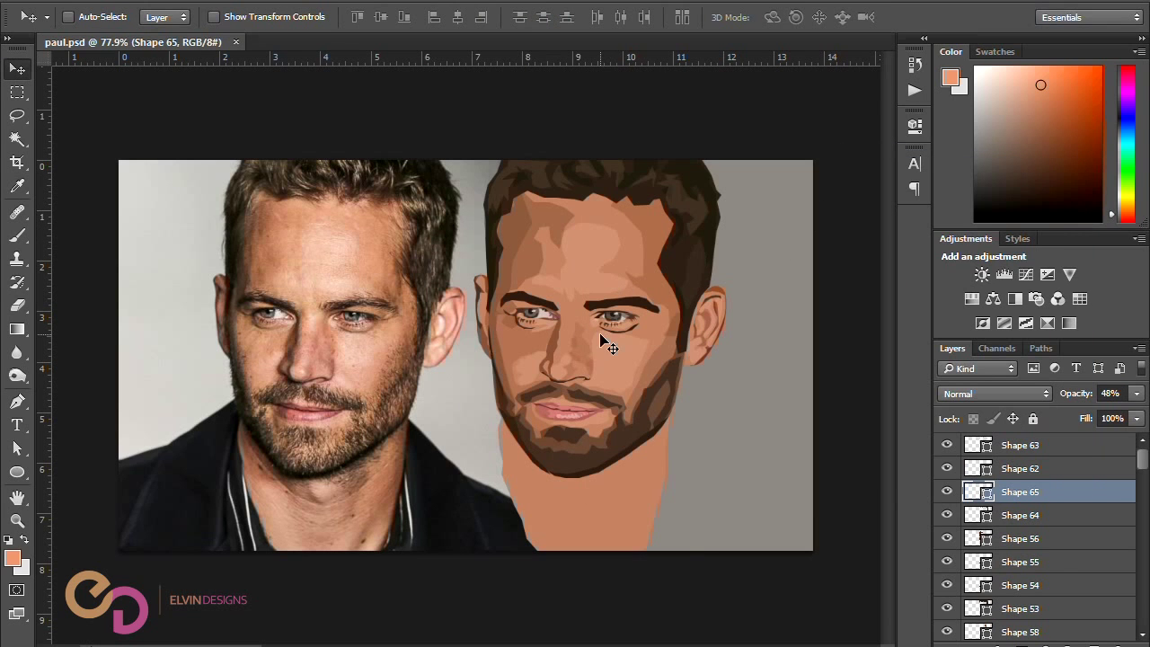
Step: Start a new neck shadow shape on the photo, tracing its lower edge from the left jaw to beneath the chin
{"action": "key", "text": "p"}
{"action": "left_click", "coordinate": [245, 430]}
{"action": "left_click", "coordinate": [253, 452]}
{"action": "left_click", "coordinate": [278, 478]}
{"action": "left_click", "coordinate": [316, 483]}
{"action": "left_click", "coordinate": [329, 483]}
{"action": "left_click", "coordinate": [342, 488]}
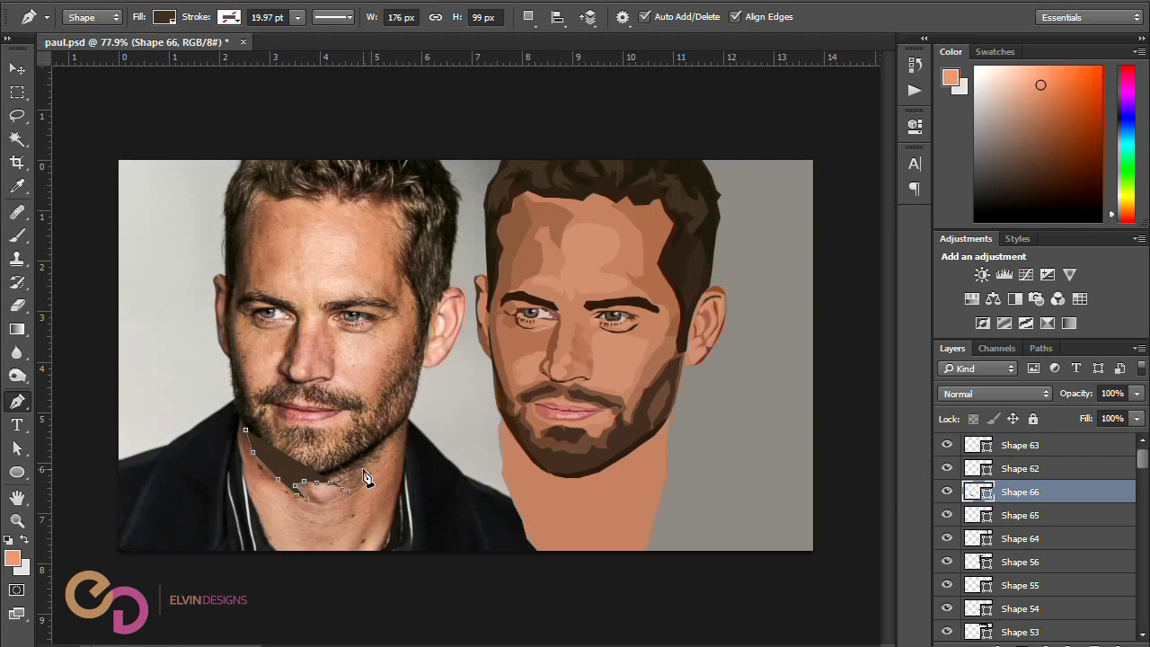
Step: Trace the neck shadow's jagged right edge up to the jaw and return along the beard line, with the fill made transparent
{"action": "left_click", "coordinate": [364, 470]}
{"action": "left_click", "coordinate": [369, 464]}
{"action": "left_click", "coordinate": [377, 463]}
{"action": "left_click", "coordinate": [385, 448]}
{"action": "left_click", "coordinate": [386, 442]}
{"action": "left_click", "coordinate": [394, 429]}
{"action": "left_click_drag", "start_coordinate": [1087, 394], "coordinate": [988, 394]}
{"action": "left_click", "coordinate": [355, 457]}
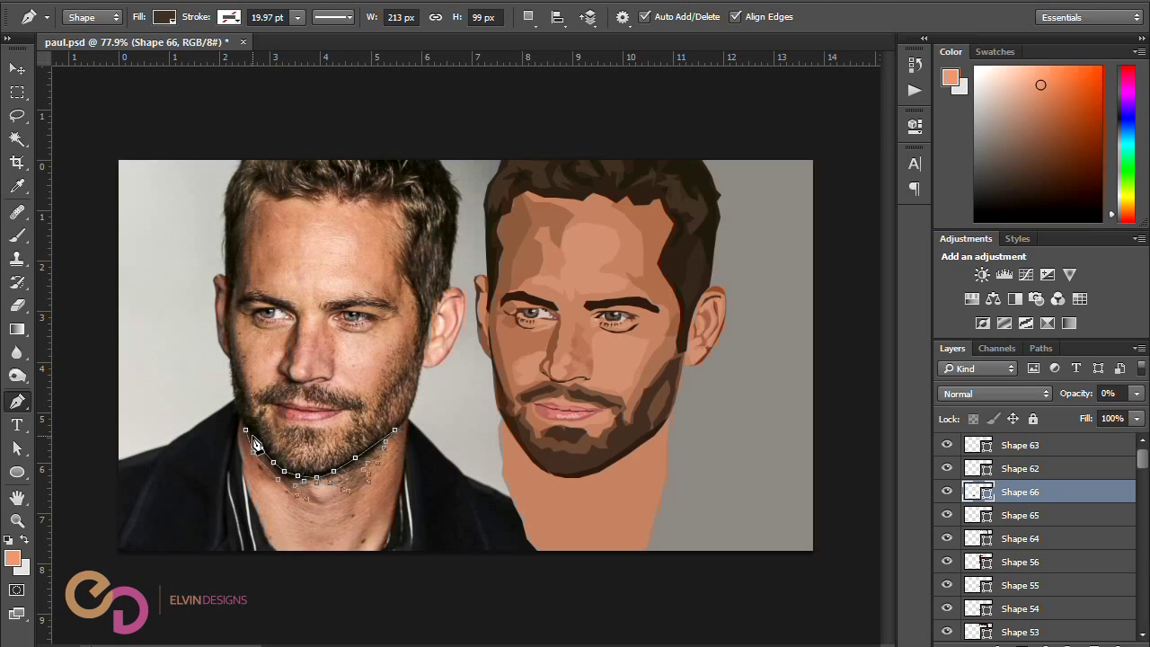
Step: Move the neck shadow beneath the portrait's jaw and set its opacity to 62%
{"action": "left_click", "coordinate": [17, 69]}
{"action": "left_click_drag", "start_coordinate": [1060, 400], "coordinate": [1144, 401]}
{"action": "left_click_drag", "start_coordinate": [243, 478], "coordinate": [419, 471]}
{"action": "key", "text": "ctrl+z"}
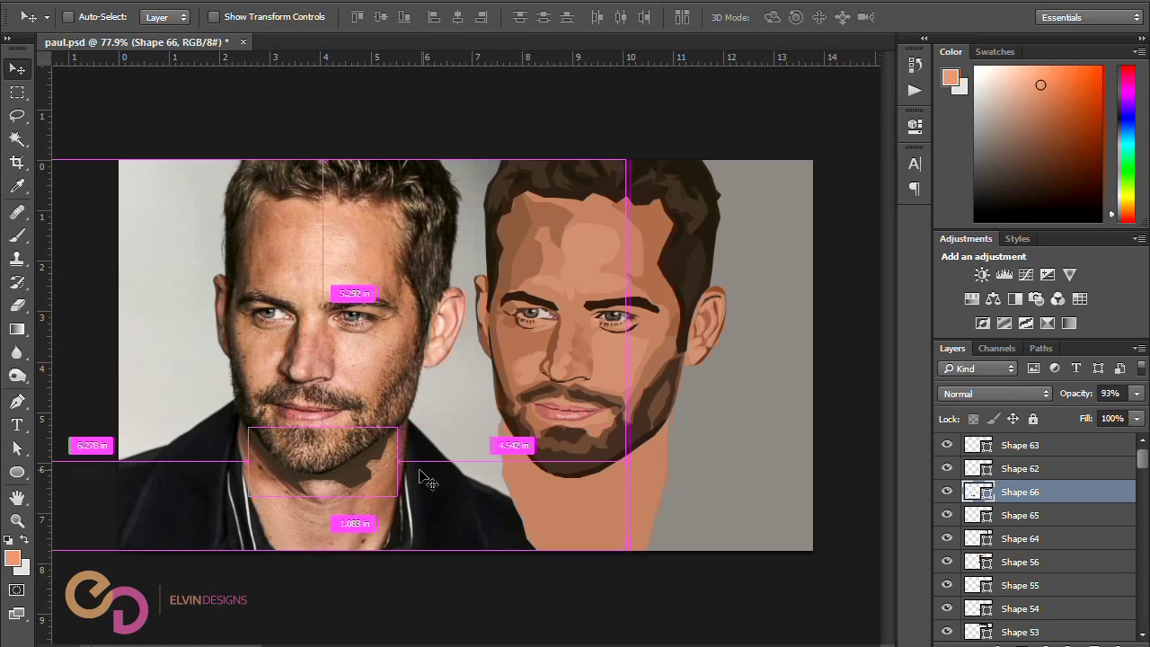
{"action": "left_click_drag", "start_coordinate": [344, 485], "coordinate": [603, 508]}
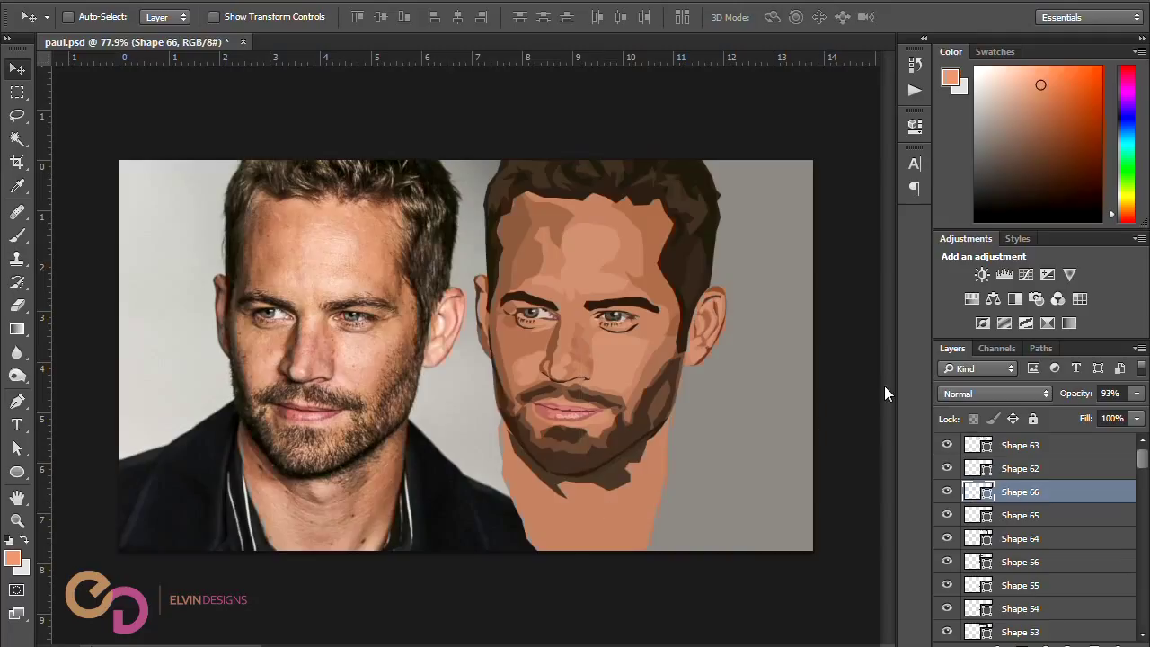
{"action": "left_click_drag", "start_coordinate": [1078, 395], "coordinate": [1043, 391]}
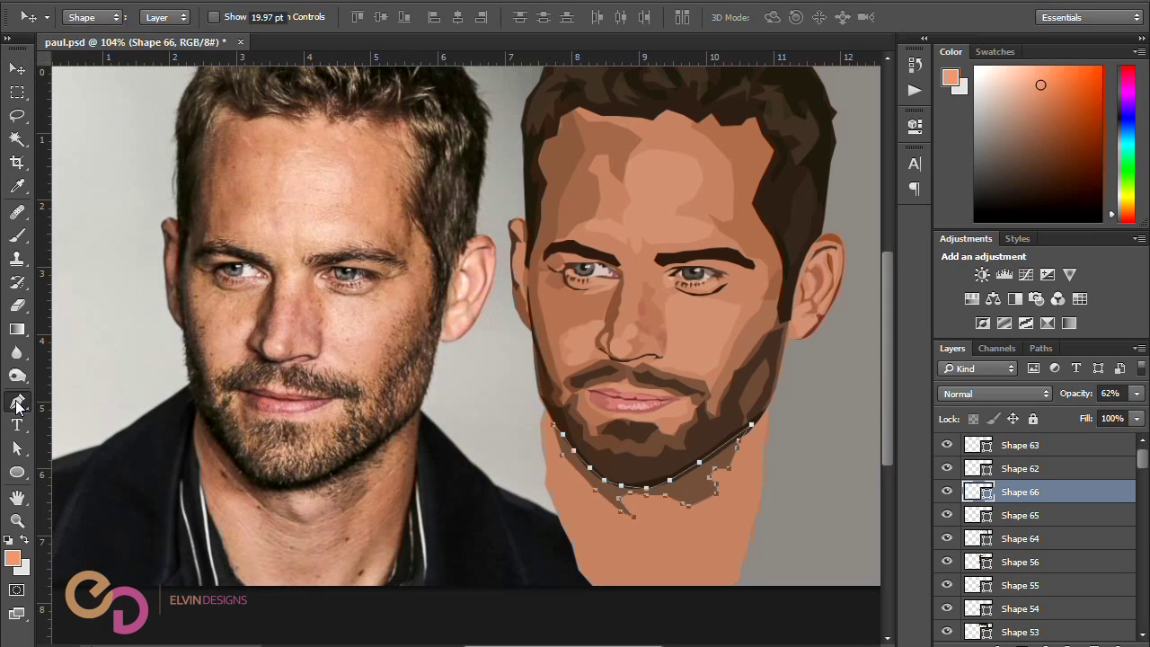
Step: Trace a small closed fold shape on the photo's throat just beneath the chin
{"action": "key", "text": "p"}
{"action": "left_click", "coordinate": [309, 519]}
{"action": "left_click", "coordinate": [326, 515]}
{"action": "left_click", "coordinate": [319, 523]}
{"action": "left_click", "coordinate": [308, 527]}
{"action": "left_click", "coordinate": [287, 519]}
{"action": "left_click", "coordinate": [274, 512]}
{"action": "left_click", "coordinate": [287, 513]}
Step: Move the throat fold onto the portrait's neck and set its opacity to 20%
{"action": "left_click", "coordinate": [16, 69]}
{"action": "left_click_drag", "start_coordinate": [301, 545], "coordinate": [656, 546]}
{"action": "left_click_drag", "start_coordinate": [1075, 393], "coordinate": [1009, 398]}
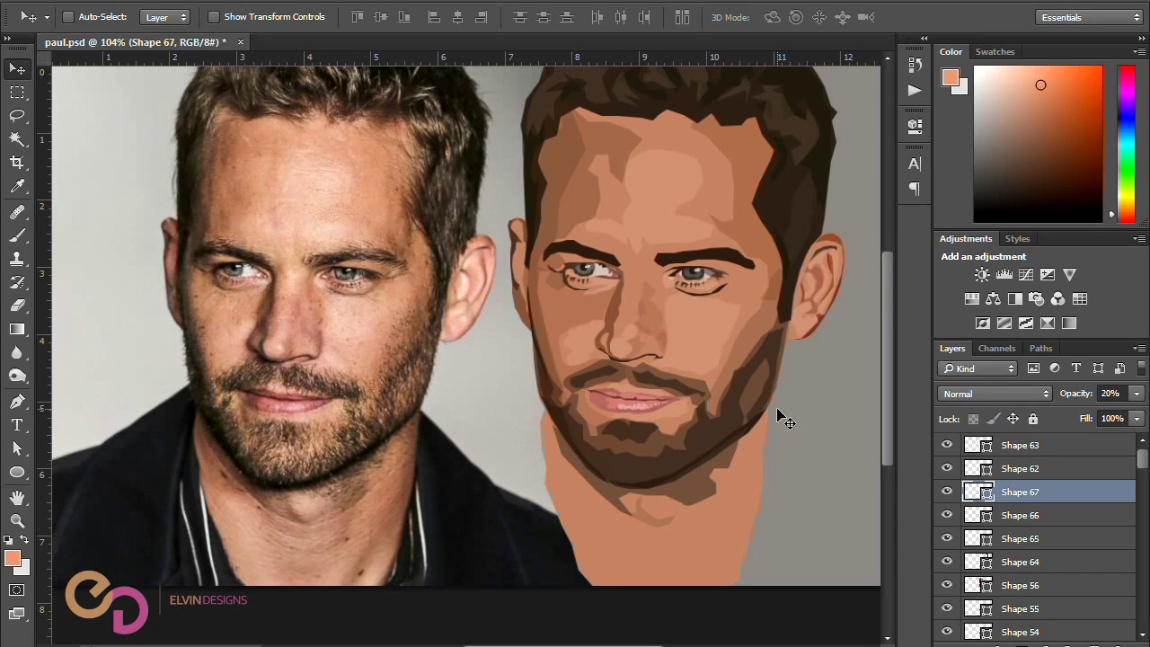
Step: Start a side neck shadow shape on the photo, tracing its inner edge from the right jaw down to the photo's lower edge
{"action": "key", "text": "p"}
{"action": "left_click", "coordinate": [390, 436]}
{"action": "left_click", "coordinate": [405, 453]}
{"action": "left_click", "coordinate": [398, 472]}
{"action": "left_click", "coordinate": [398, 490]}
{"action": "left_click", "coordinate": [372, 511]}
{"action": "left_click", "coordinate": [362, 539]}
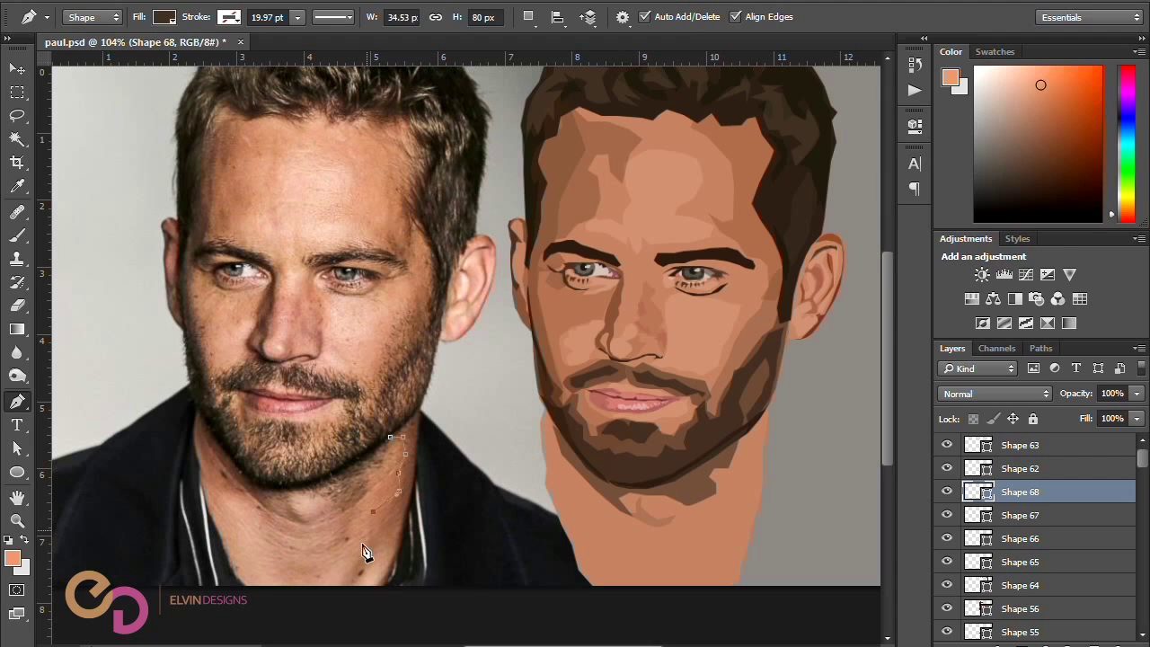
{"action": "left_click", "coordinate": [343, 585]}
{"action": "left_click", "coordinate": [357, 590]}
Step: Trace the side neck shadow's notched base and return up along the shirt collar to close it at the jaw
{"action": "left_click", "coordinate": [370, 554]}
{"action": "left_click", "coordinate": [383, 548]}
{"action": "left_click", "coordinate": [385, 565]}
{"action": "left_click", "coordinate": [381, 578]}
{"action": "left_click", "coordinate": [376, 589]}
{"action": "left_click", "coordinate": [390, 574]}
{"action": "left_click", "coordinate": [399, 554]}
{"action": "left_click", "coordinate": [407, 515]}
{"action": "left_click", "coordinate": [414, 485]}
{"action": "left_click", "coordinate": [419, 411]}
{"action": "left_click", "coordinate": [390, 436]}
Step: Move the side neck shadow onto the portrait, set its opacity to 48%, and save the file
{"action": "key", "text": "v"}
{"action": "left_click_drag", "start_coordinate": [418, 527], "coordinate": [760, 530]}
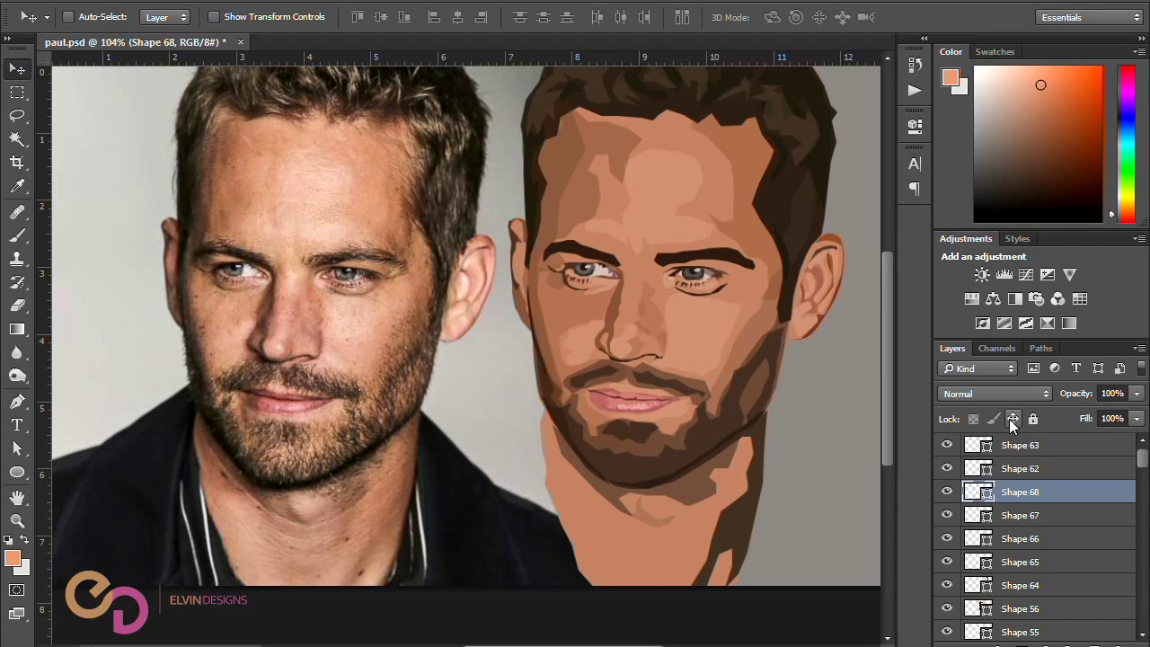
{"action": "key", "text": "4"}
{"action": "key", "text": "8"}
{"action": "key", "text": "ctrl+s"}
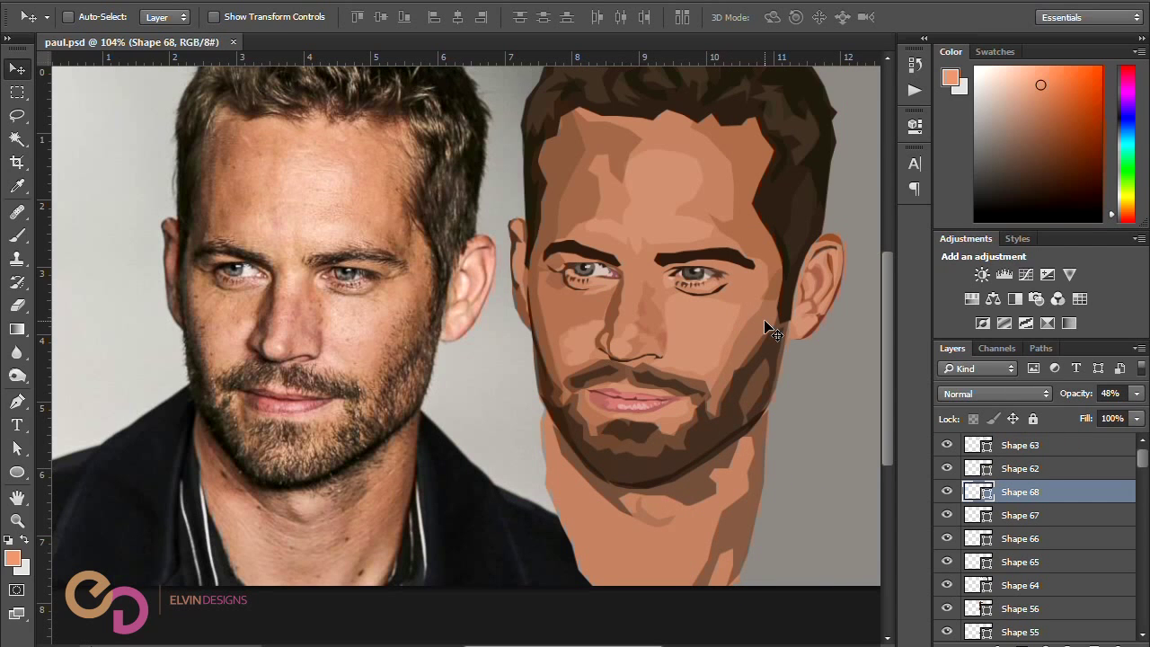
Step: Trace a small closed highlight patch on the photo's throat directly below the beard
{"action": "left_click", "coordinate": [17, 401]}
{"action": "left_click", "coordinate": [289, 494]}
{"action": "left_click", "coordinate": [290, 504]}
{"action": "left_click", "coordinate": [298, 512]}
{"action": "left_click", "coordinate": [305, 512]}
{"action": "left_click", "coordinate": [314, 510]}
{"action": "left_click", "coordinate": [328, 508]}
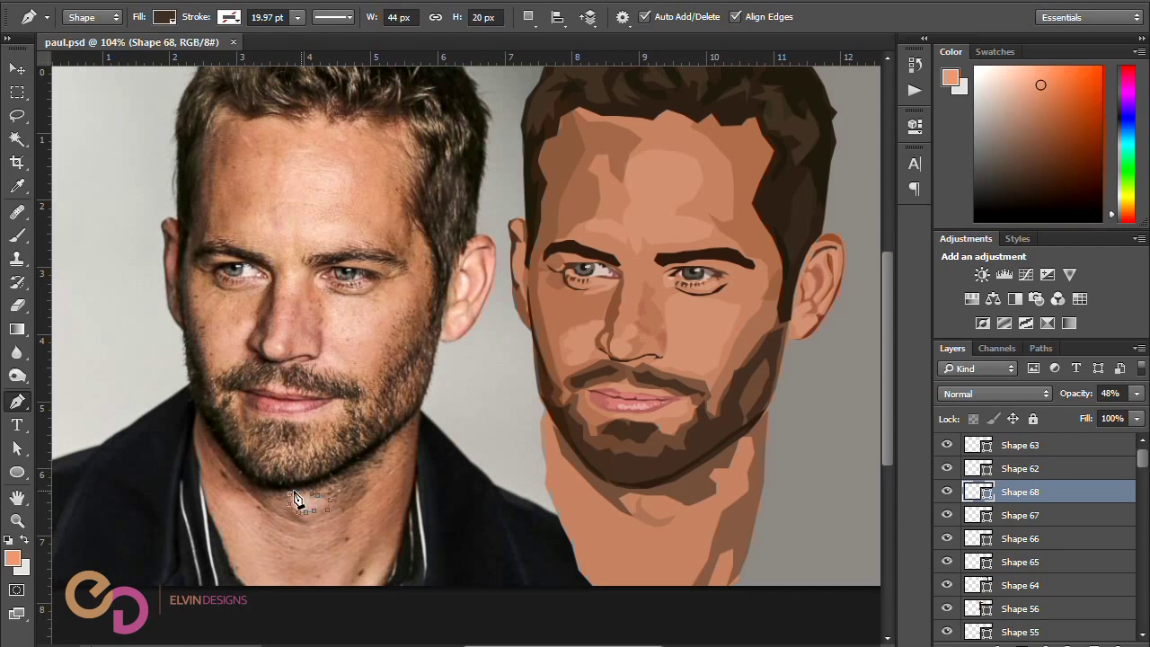
{"action": "left_click", "coordinate": [291, 493]}
Step: Switch to Combine Shapes and trace the inner edge of a second highlight patch on the neck's left side
{"action": "left_click", "coordinate": [529, 16]}
{"action": "left_click", "coordinate": [544, 59]}
{"action": "left_click", "coordinate": [216, 501]}
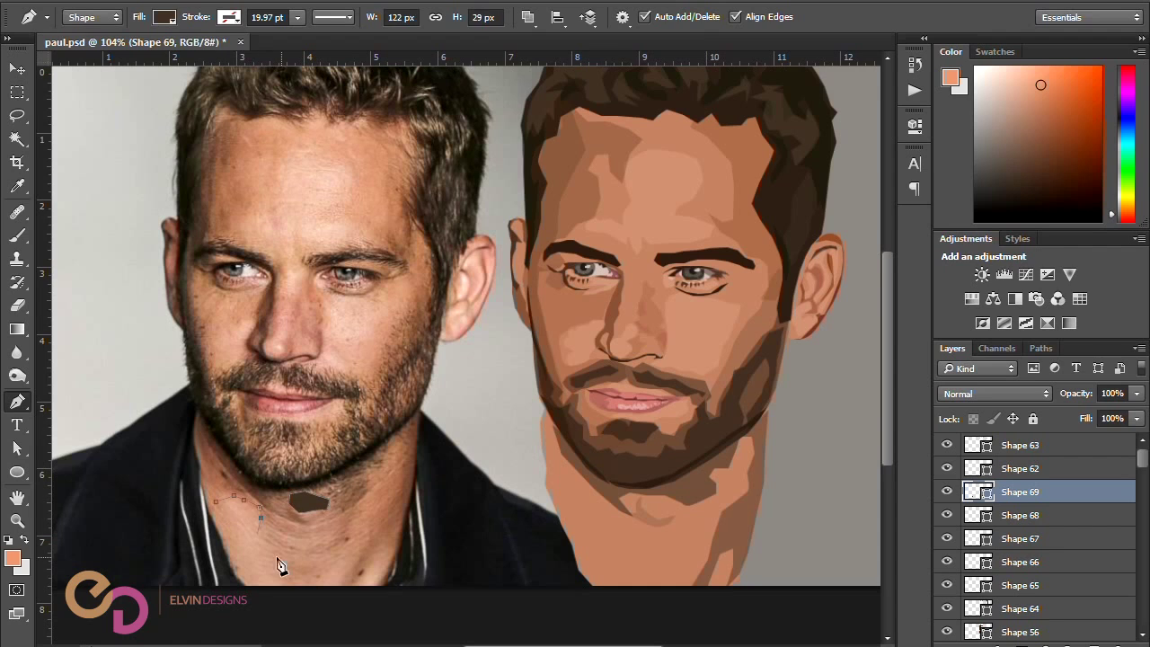
{"action": "left_click", "coordinate": [275, 555]}
{"action": "left_click", "coordinate": [263, 568]}
{"action": "left_click", "coordinate": [288, 585]}
{"action": "left_click", "coordinate": [251, 594]}
Step: Finish the left neck patch along the collar and add small patches at the neck's lower right to the same layer
{"action": "left_click", "coordinate": [239, 582]}
{"action": "left_click", "coordinate": [234, 572]}
{"action": "left_click", "coordinate": [226, 550]}
{"action": "left_click", "coordinate": [220, 538]}
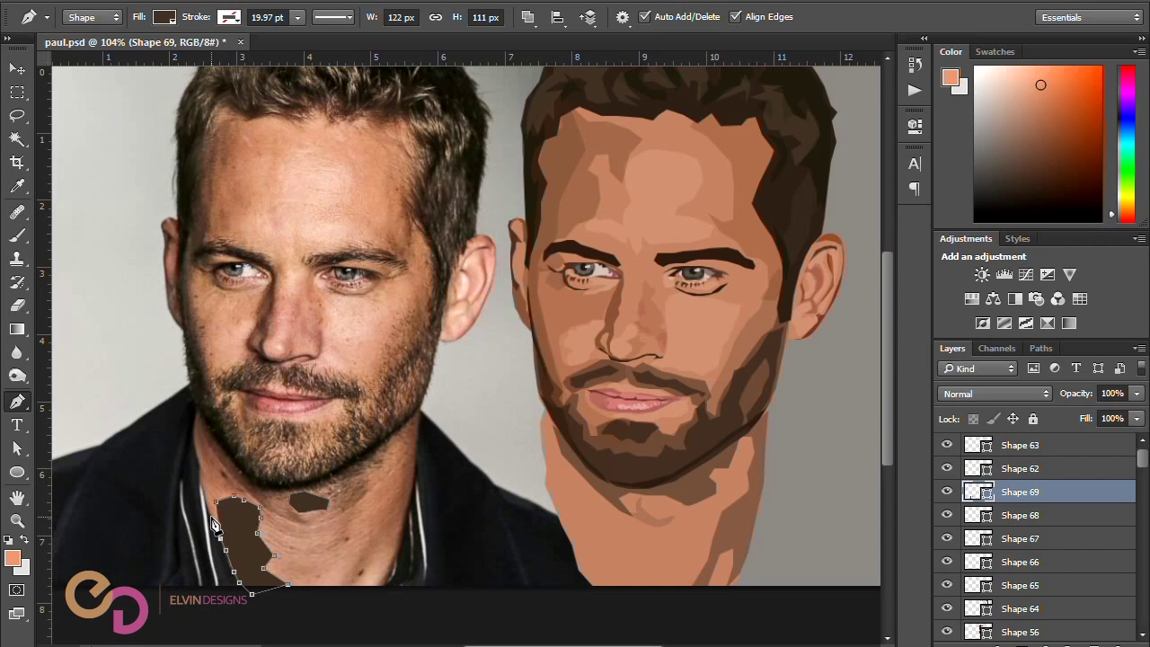
{"action": "left_click", "coordinate": [398, 563]}
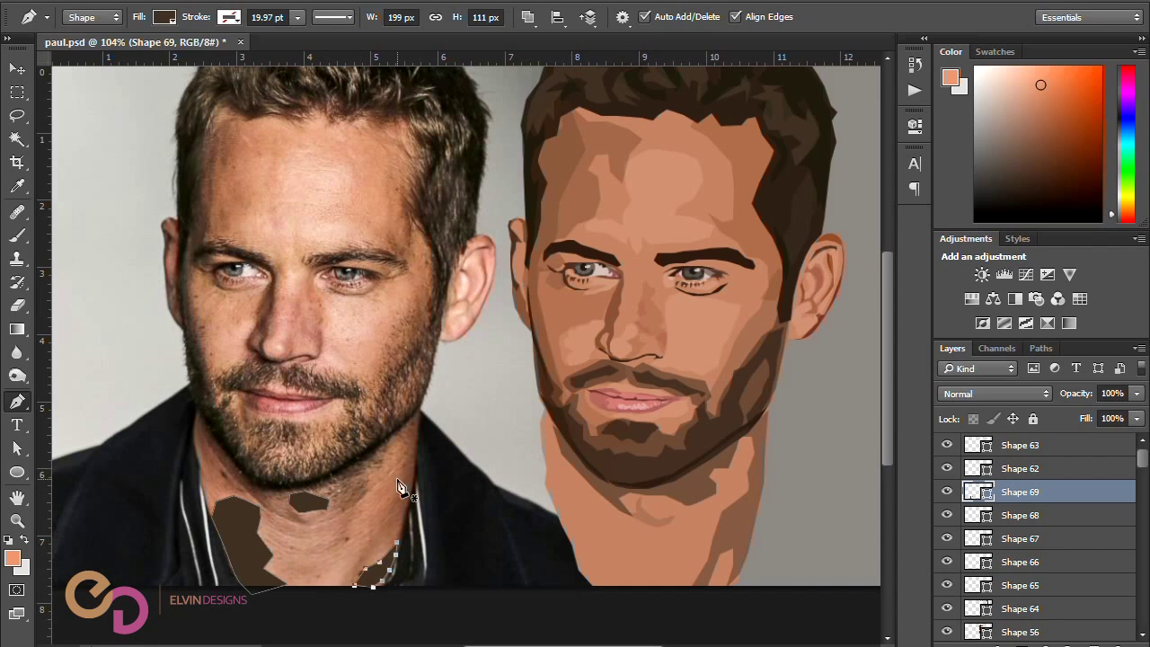
{"action": "left_click", "coordinate": [332, 589]}
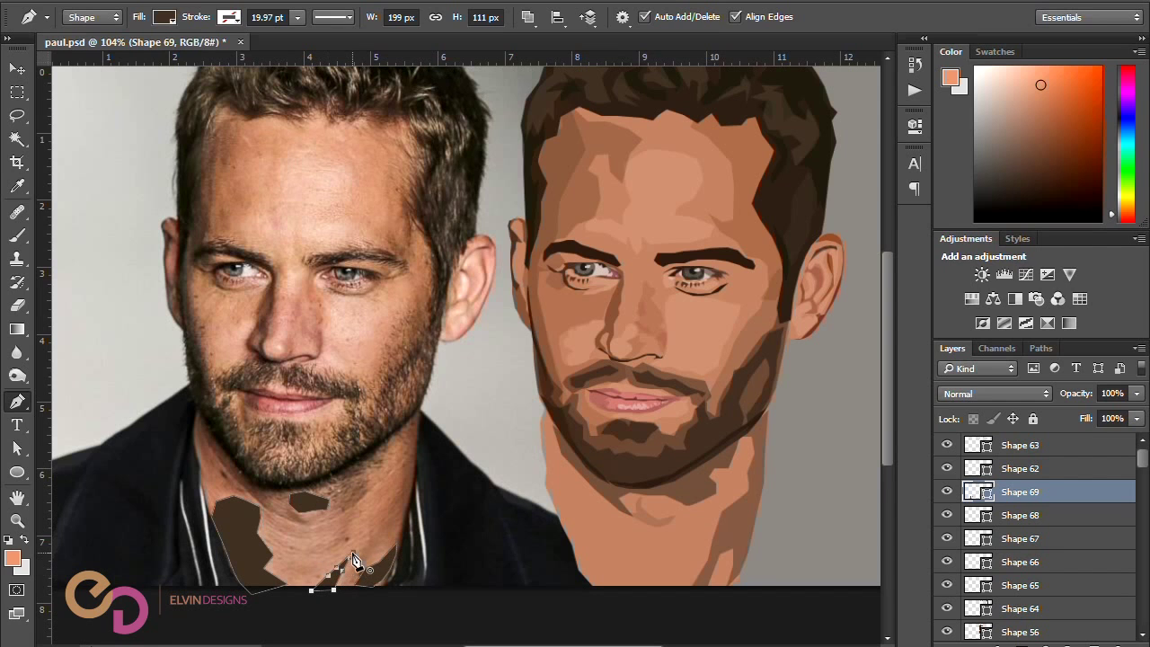
Step: Recolour the combined neck patches with a light skin tone sampled from the portrait's face
{"action": "double_click", "coordinate": [986, 493]}
{"action": "left_click", "coordinate": [579, 355]}
{"action": "key", "text": "Return"}
Step: Move the neck highlights onto the portrait and place their layer below Shape 67
{"action": "key", "text": "v"}
{"action": "left_click_drag", "start_coordinate": [276, 586], "coordinate": [621, 580]}
{"action": "left_click_drag", "start_coordinate": [1045, 497], "coordinate": [1041, 550]}
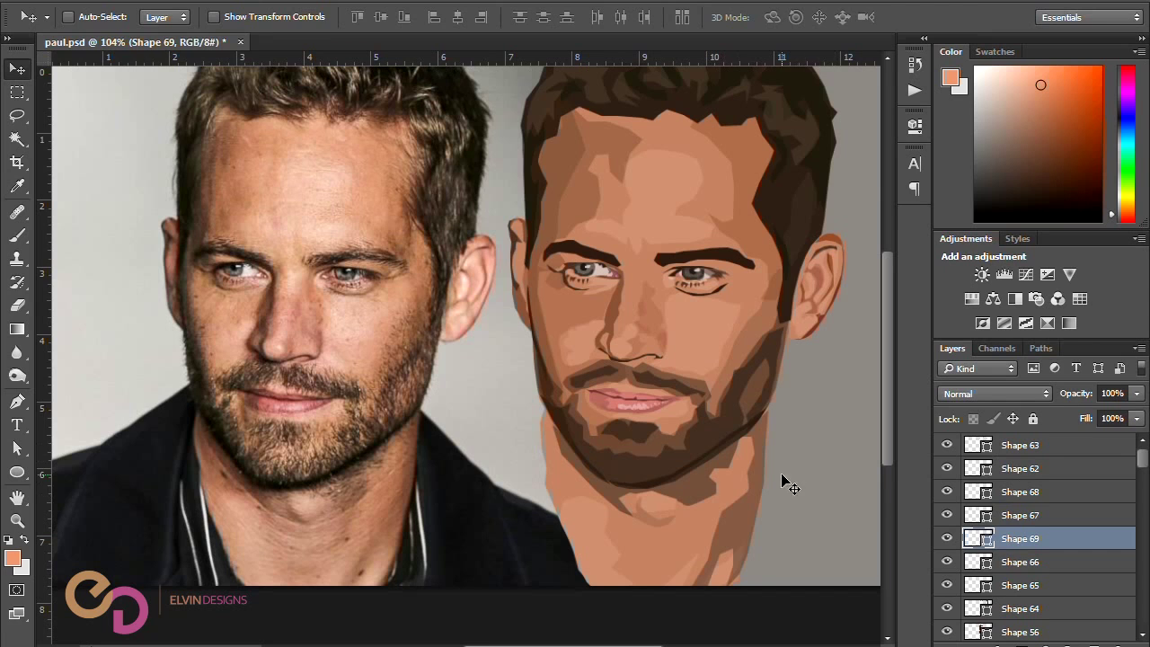
Step: Start a broad neck shape on the photo, tracing from the right jaw around the throat's base up to the left jaw
{"action": "left_click", "coordinate": [17, 401]}
{"action": "left_click", "coordinate": [386, 459]}
{"action": "left_click", "coordinate": [358, 505]}
{"action": "left_click", "coordinate": [348, 525]}
{"action": "left_click", "coordinate": [344, 537]}
{"action": "left_click", "coordinate": [338, 556]}
{"action": "left_click", "coordinate": [313, 563]}
{"action": "left_click", "coordinate": [289, 558]}
{"action": "left_click", "coordinate": [236, 488]}
{"action": "left_click", "coordinate": [232, 473]}
{"action": "left_click", "coordinate": [225, 455]}
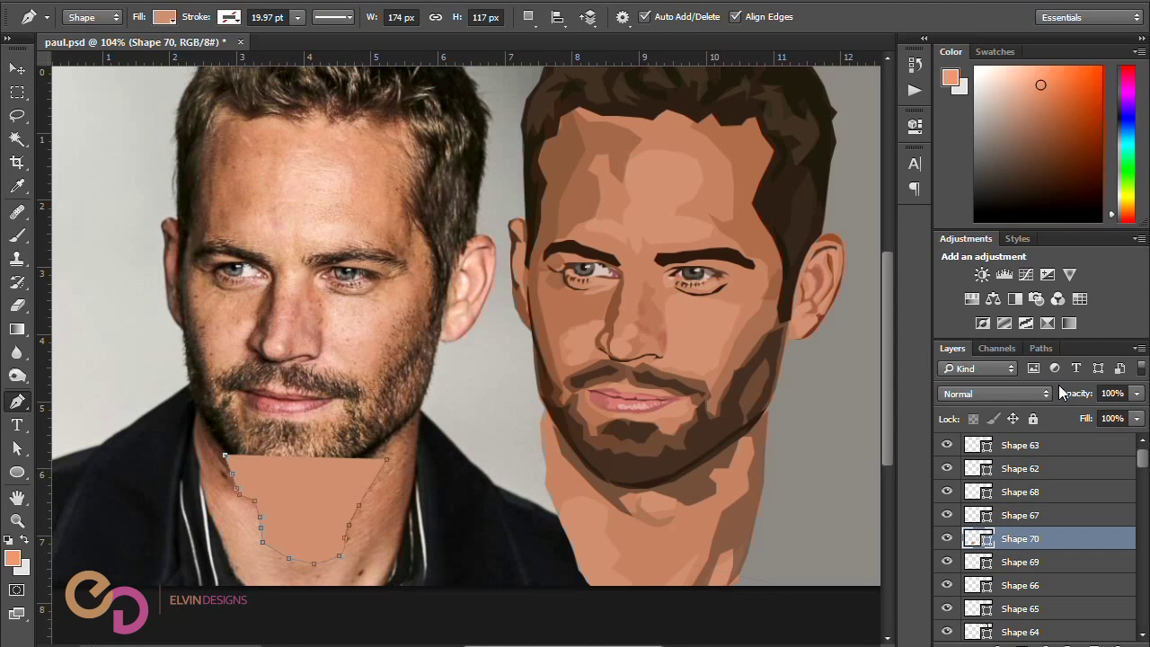
Step: Set the broad neck shape's opacity to 0% and trace its upper edge along the beard line to the right jaw
{"action": "key", "text": "0"}
{"action": "key", "text": "0"}
{"action": "left_click", "coordinate": [252, 486]}
{"action": "left_click", "coordinate": [272, 490]}
{"action": "left_click", "coordinate": [298, 489]}
{"action": "left_click", "coordinate": [359, 459]}
{"action": "left_click", "coordinate": [382, 445]}
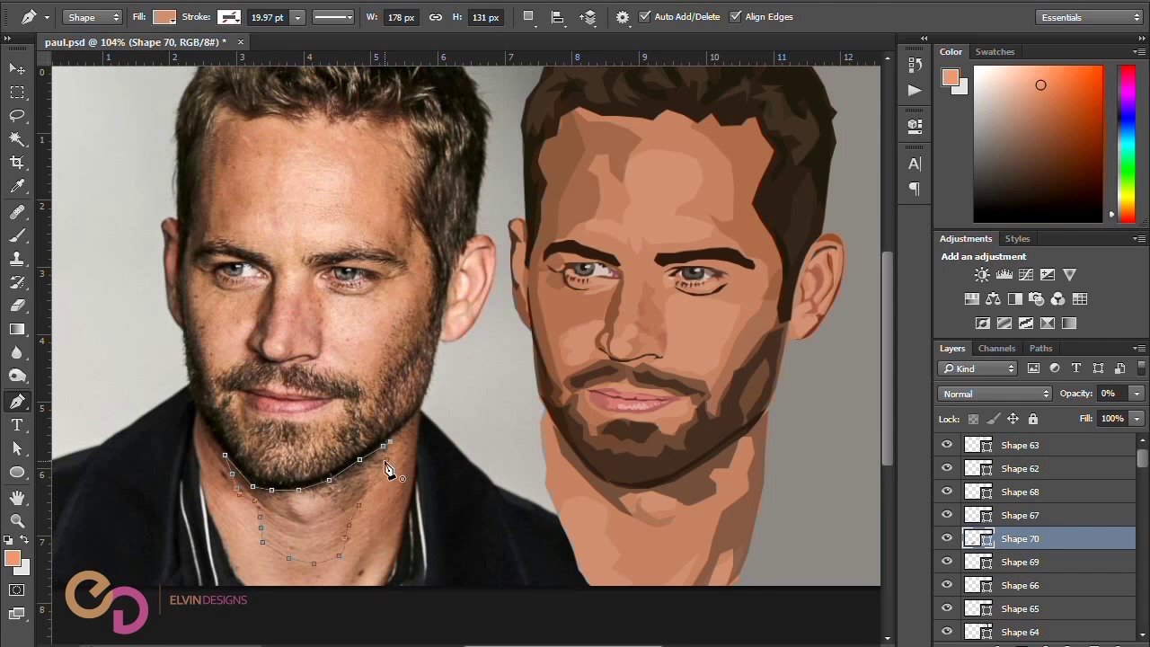
Step: Move the broad neck shape onto the portrait's neck, place its layer below Shape 64, and lower its opacity
{"action": "left_click_drag", "start_coordinate": [1086, 395], "coordinate": [1149, 395]}
{"action": "left_click", "coordinate": [18, 73]}
{"action": "left_click_drag", "start_coordinate": [310, 552], "coordinate": [664, 556]}
{"action": "left_click_drag", "start_coordinate": [1066, 564], "coordinate": [938, 611]}
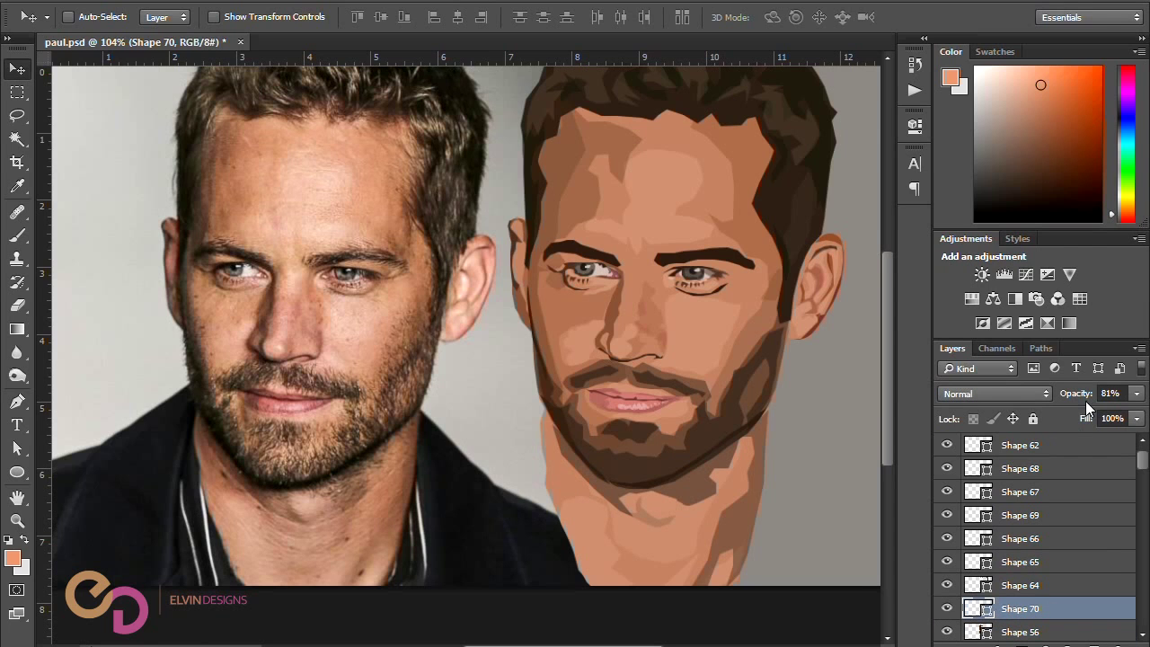
{"action": "left_click_drag", "start_coordinate": [1058, 398], "coordinate": [1063, 398]}
Step: Refine the anchor points where the neck shadows meet the portrait's jaw, and save the file
{"action": "left_click", "coordinate": [762, 472], "text": "ctrl"}
{"action": "left_click", "coordinate": [16, 448]}
{"action": "scroll", "coordinate": [778, 407], "scroll_direction": "up", "scroll_amount": 3}
{"action": "left_click", "coordinate": [756, 408]}
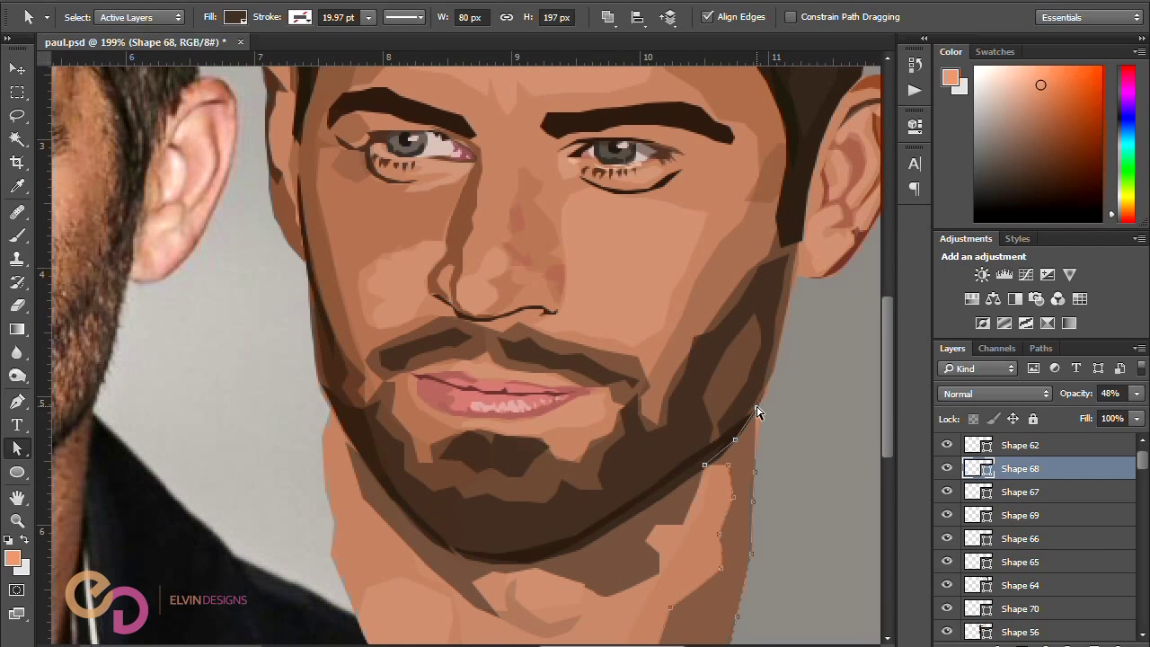
{"action": "left_click", "coordinate": [362, 460], "text": "ctrl"}
{"action": "key", "text": "ctrl+0"}
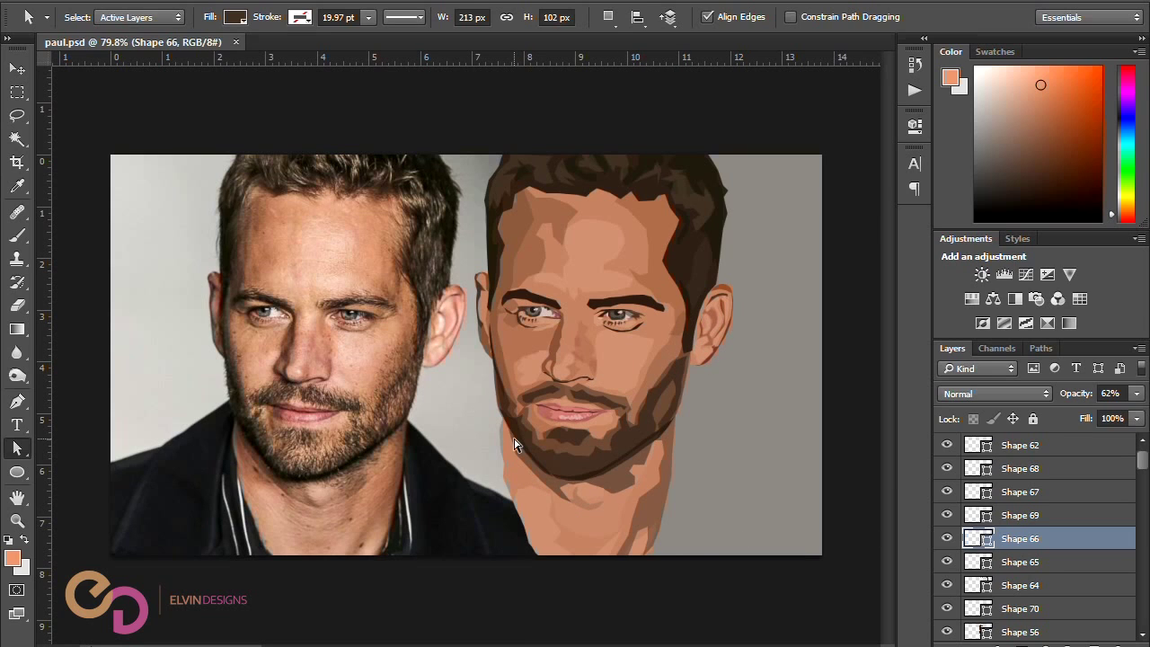
Step: Start a jacket shape above Shape 62, tracing the photo's left shoulder from the neck out to the canvas edge
{"action": "left_click", "coordinate": [16, 402]}
{"action": "left_click", "coordinate": [1069, 445]}
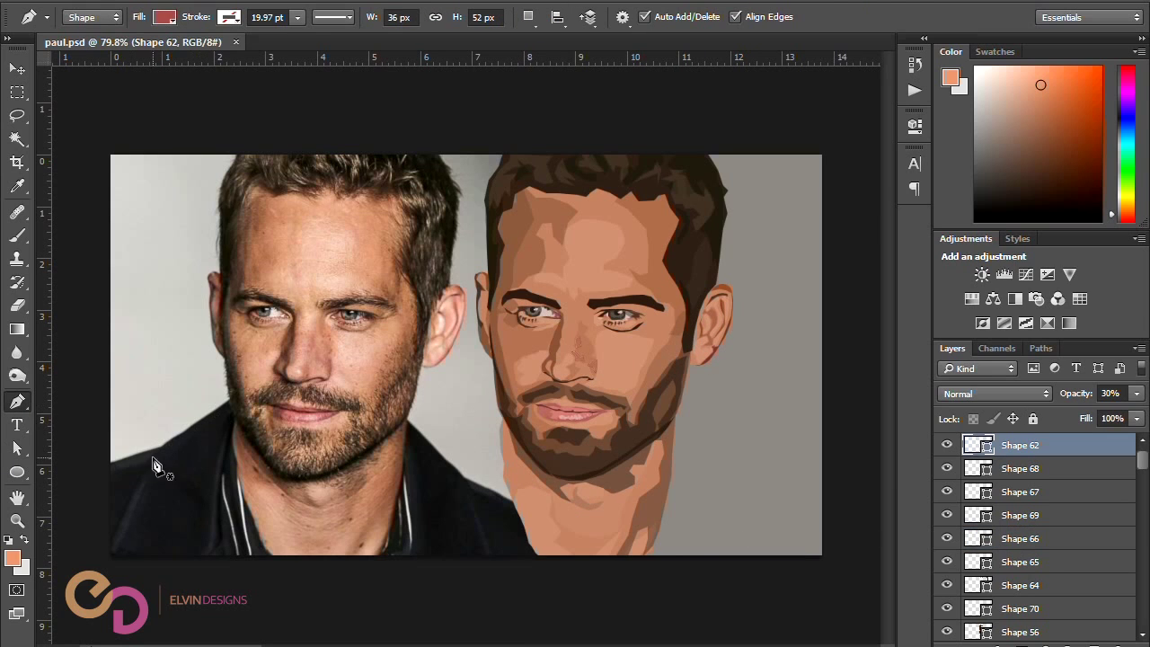
{"action": "left_click", "coordinate": [230, 400]}
{"action": "left_click", "coordinate": [210, 412]}
{"action": "left_click", "coordinate": [184, 429]}
{"action": "left_click", "coordinate": [167, 440]}
{"action": "left_click", "coordinate": [159, 447]}
{"action": "left_click", "coordinate": [138, 452]}
{"action": "left_click", "coordinate": [121, 458]}
{"action": "left_click", "coordinate": [105, 464]}
Step: Carry the jacket outline around the photo's lower corners and up the neck opening, with the opacity set to 0%
{"action": "left_click", "coordinate": [105, 568]}
{"action": "left_click", "coordinate": [275, 566]}
{"action": "left_click_drag", "start_coordinate": [1076, 395], "coordinate": [980, 395]}
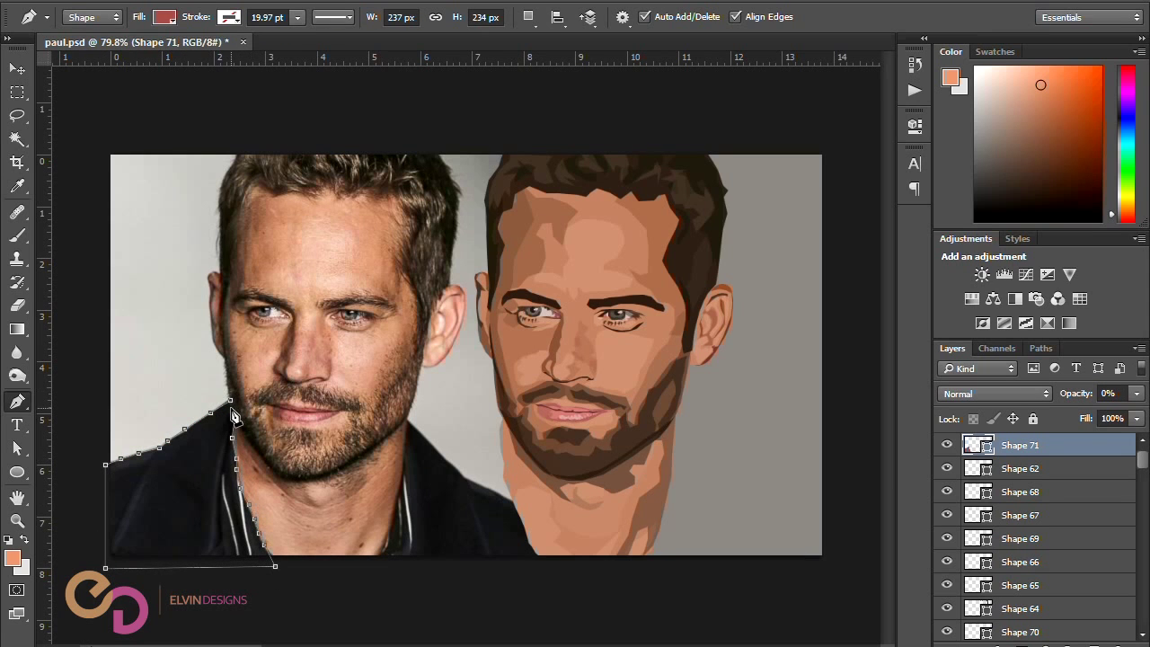
Step: Move the left jacket half against the portrait's neck and set its opacity to 100%
{"action": "left_click", "coordinate": [16, 68]}
{"action": "key", "text": "8"}
{"action": "key", "text": "9"}
{"action": "left_click_drag", "start_coordinate": [199, 539], "coordinate": [467, 554]}
{"action": "left_click_drag", "start_coordinate": [1075, 394], "coordinate": [1139, 394]}
Step: Recolour the left jacket half with a dark tone sampled from the photo's jacket
{"action": "double_click", "coordinate": [966, 442]}
{"action": "left_click", "coordinate": [180, 494]}
{"action": "left_click", "coordinate": [988, 199]}
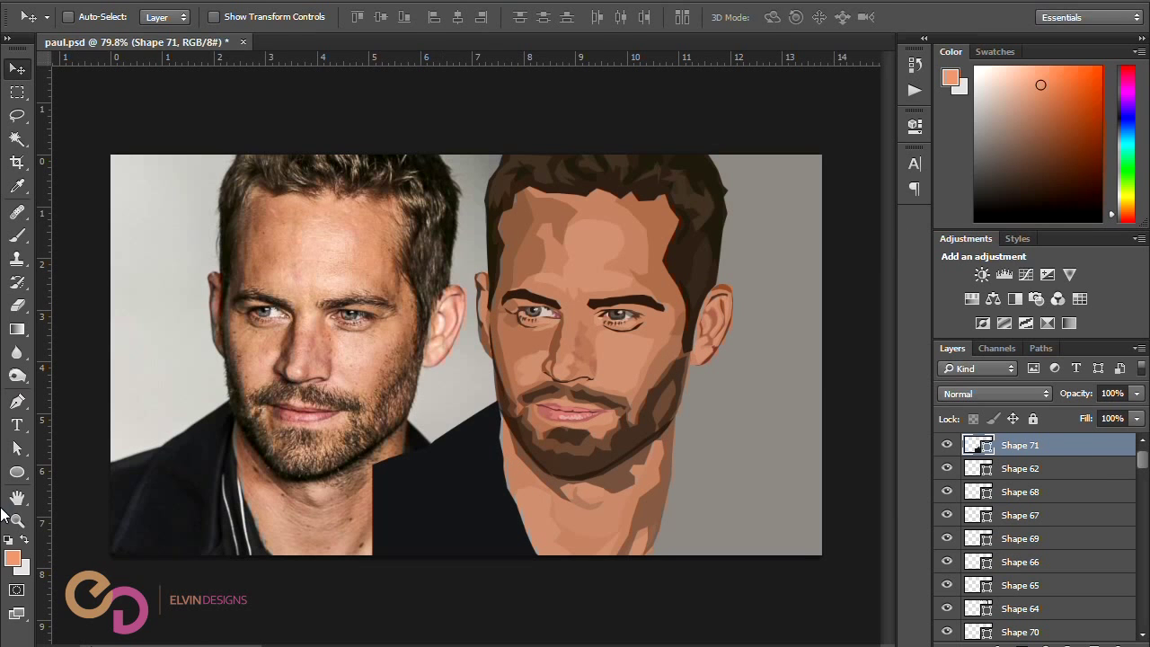
Step: Adjust the anchor points on the left jacket half's collar edge to follow the portrait's neck
{"action": "key", "text": "a"}
{"action": "scroll", "coordinate": [507, 422], "scroll_direction": "up", "scroll_amount": 3}
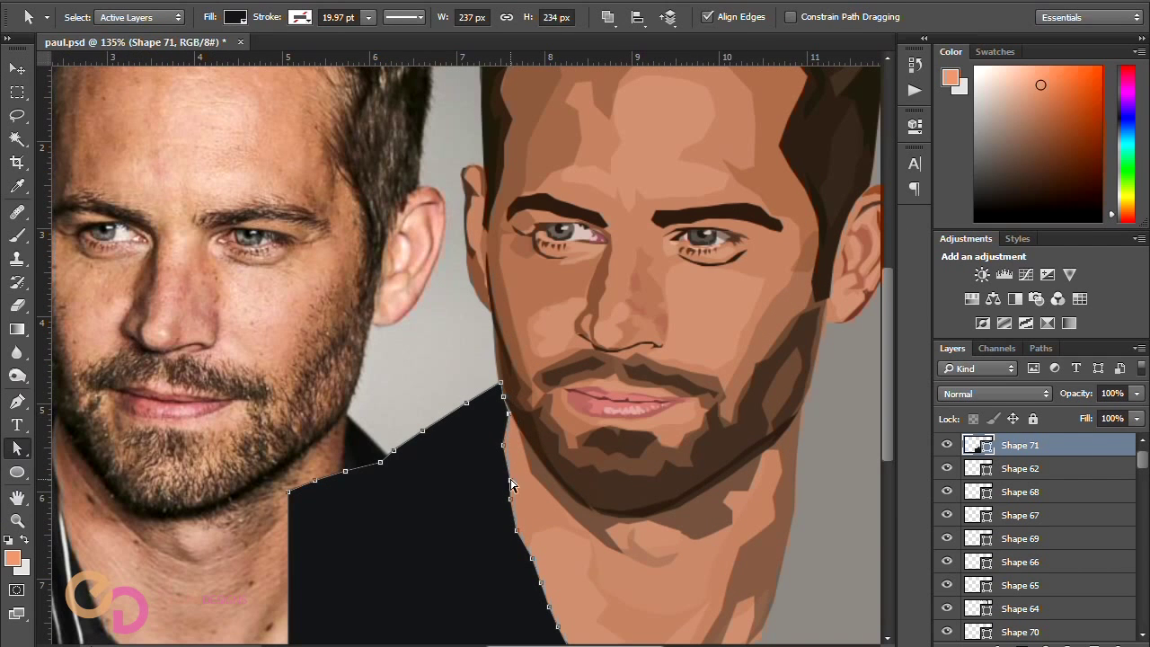
{"action": "scroll", "coordinate": [512, 505], "scroll_direction": "down", "scroll_amount": 3}
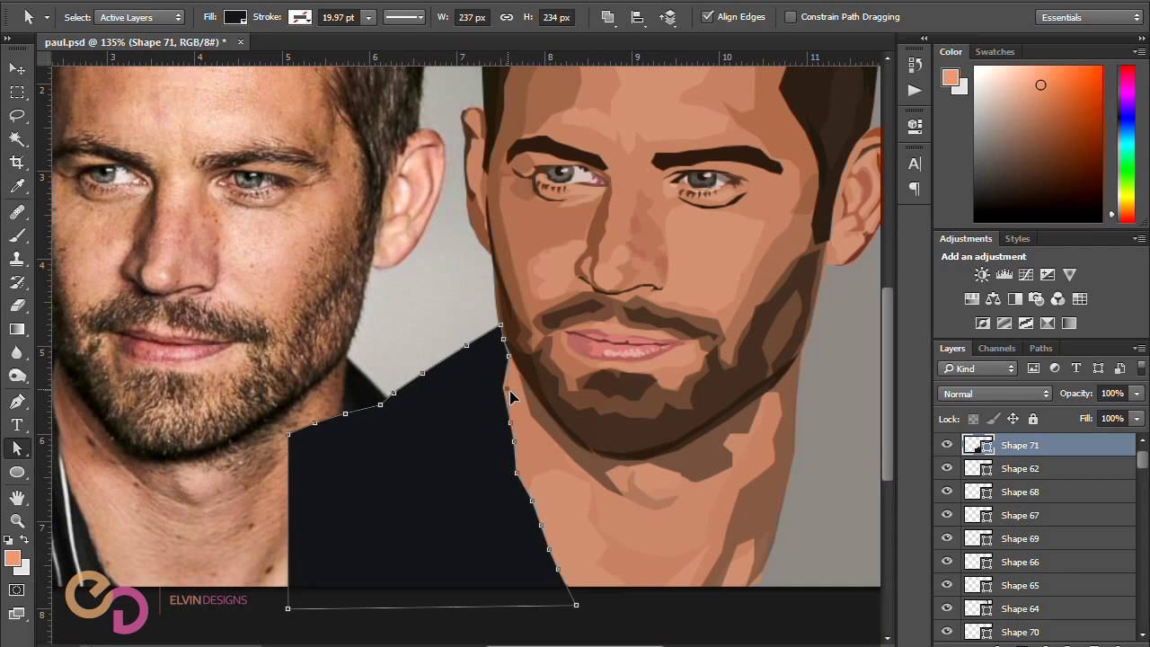
{"action": "scroll", "coordinate": [483, 333], "scroll_direction": "down", "scroll_amount": 5}
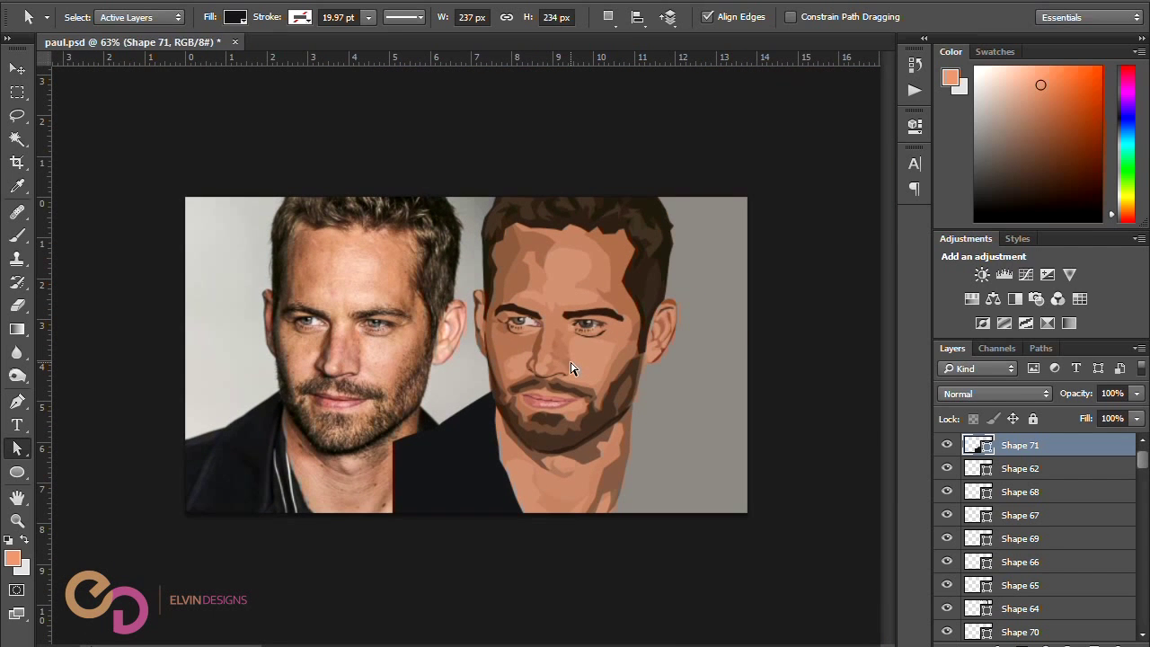
Step: Shift the reference photo to the left and move all the portrait's shape layers together slightly to the right
{"action": "key", "text": "v"}
{"action": "left_click_drag", "start_coordinate": [324, 314], "coordinate": [134, 310]}
{"action": "left_click", "coordinate": [1088, 607]}
{"action": "left_click_drag", "start_coordinate": [1141, 613], "coordinate": [1143, 435]}
{"action": "left_click", "coordinate": [1098, 447], "text": "shift"}
{"action": "left_click_drag", "start_coordinate": [537, 439], "coordinate": [588, 440]}
{"action": "left_click", "coordinate": [117, 0]}
{"action": "mouse_move", "coordinate": [159, 1]}
{"action": "left_click", "coordinate": [465, 345]}
Step: Start the other jacket half above Shape 63, tracing the photo's right shoulder from the neck down to the lower edge
{"action": "key", "text": "p"}
{"action": "left_click", "coordinate": [207, 405]}
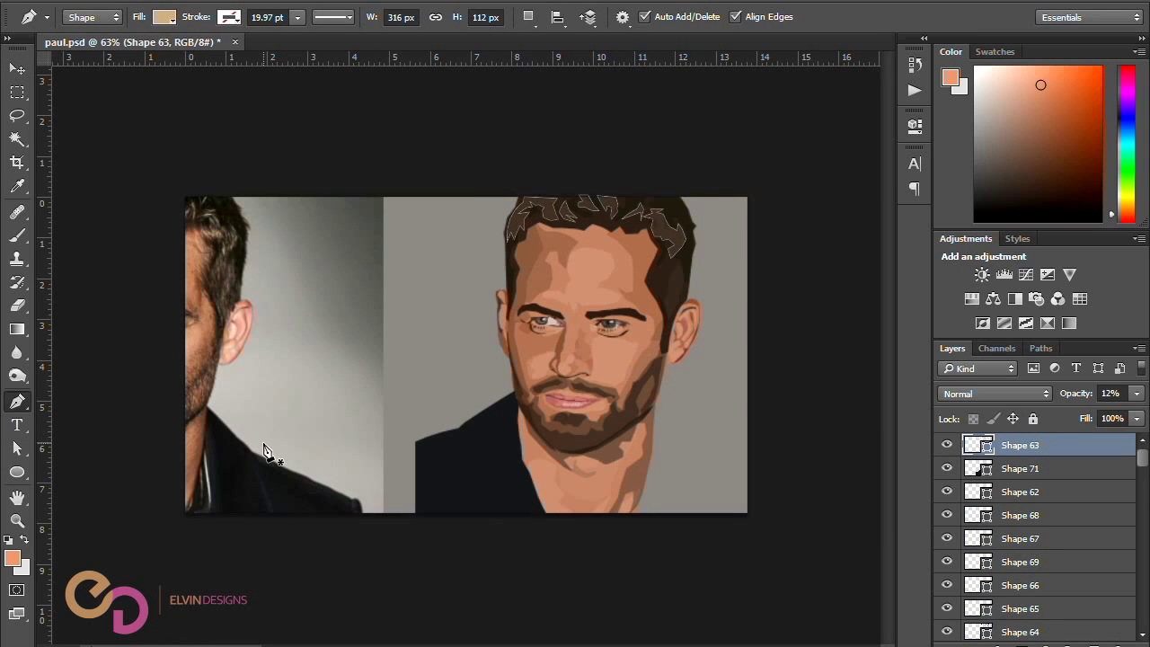
{"action": "left_click", "coordinate": [228, 425]}
{"action": "left_click", "coordinate": [240, 441]}
{"action": "left_click", "coordinate": [253, 453]}
{"action": "left_click", "coordinate": [271, 458]}
{"action": "left_click", "coordinate": [286, 469]}
{"action": "left_click", "coordinate": [313, 479]}
{"action": "left_click", "coordinate": [332, 488]}
{"action": "left_click", "coordinate": [361, 516]}
Step: Run the right jacket outline along the photo's lower edge and up the neck opening, with the opacity set to 0%
{"action": "left_click", "coordinate": [181, 516]}
{"action": "key", "text": "0"}
{"action": "key", "text": "0"}
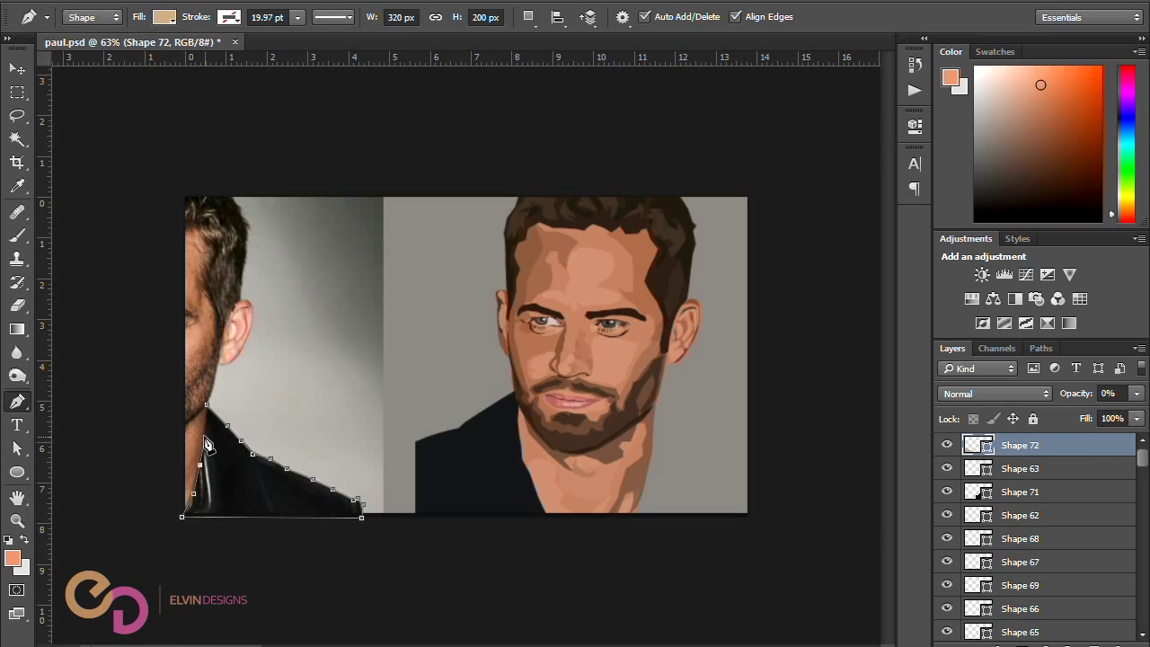
Step: Restore the right jacket half's opacity to 100% and move it against the right side of the portrait's neck
{"action": "left_click_drag", "start_coordinate": [999, 393], "coordinate": [1075, 394]}
{"action": "left_click", "coordinate": [18, 69]}
{"action": "left_click_drag", "start_coordinate": [251, 503], "coordinate": [698, 528]}
Step: Recolour the right jacket half with a dark tone sampled from the photo's jacket to match the left half
{"action": "double_click", "coordinate": [990, 445]}
{"action": "left_click", "coordinate": [682, 467]}
{"action": "left_click", "coordinate": [1022, 193]}
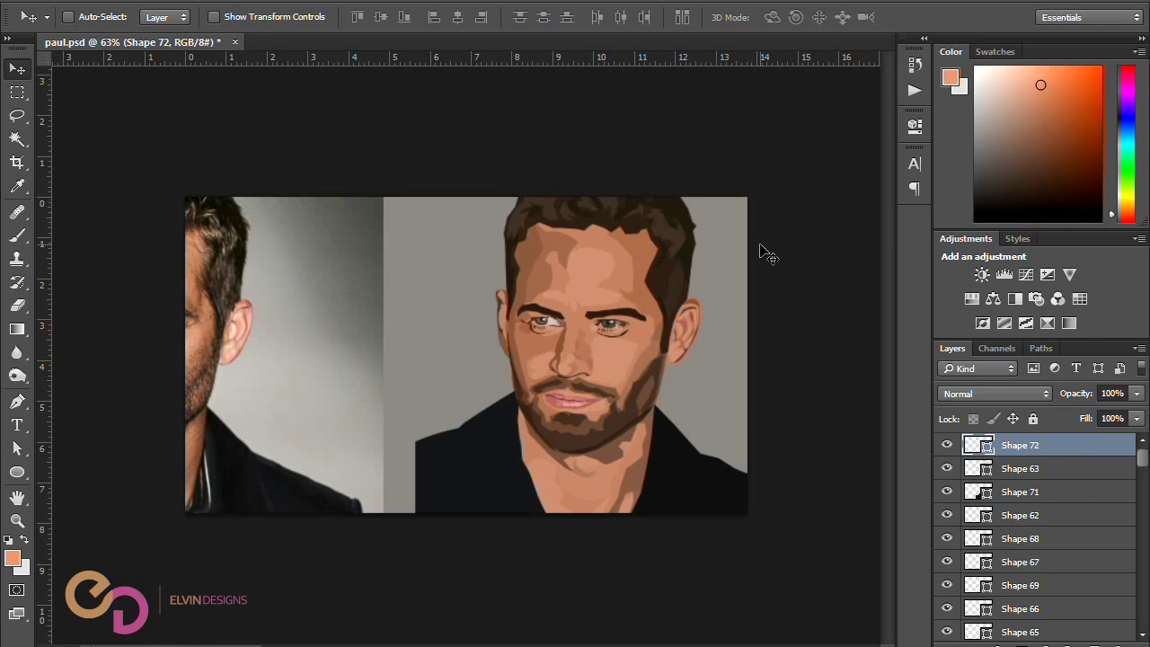
{"action": "scroll", "coordinate": [528, 302], "scroll_direction": "down", "scroll_amount": 3}
{"action": "scroll", "coordinate": [528, 302], "scroll_direction": "up", "scroll_amount": 2}
{"action": "double_click", "coordinate": [986, 446]}
{"action": "left_click", "coordinate": [256, 431]}
{"action": "key", "text": "Return"}
Step: Slide the reference photo right and trace its right jacket lapel from the neck to the lower edge as a shape at 0% opacity
{"action": "left_click_drag", "start_coordinate": [228, 313], "coordinate": [305, 318]}
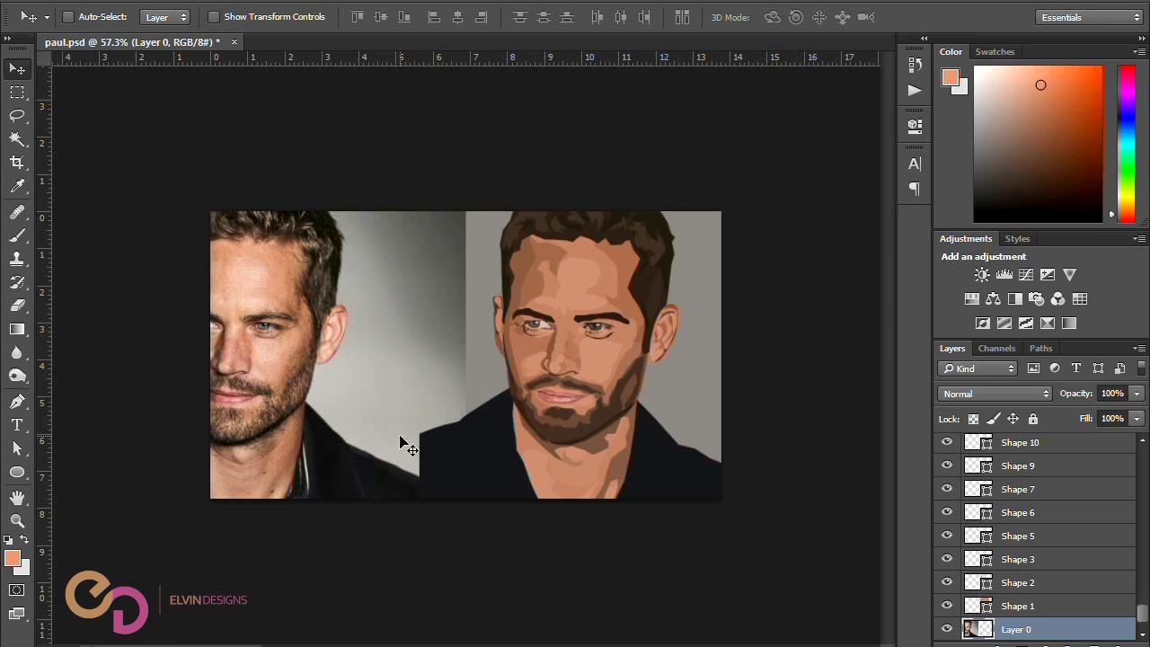
{"action": "key", "text": "p"}
{"action": "left_click", "coordinate": [305, 424]}
{"action": "left_click", "coordinate": [315, 449]}
{"action": "left_click", "coordinate": [316, 497]}
{"action": "left_click", "coordinate": [337, 492]}
{"action": "left_click", "coordinate": [353, 497]}
{"action": "left_click", "coordinate": [358, 498]}
{"action": "key", "text": "0"}
{"action": "key", "text": "0"}
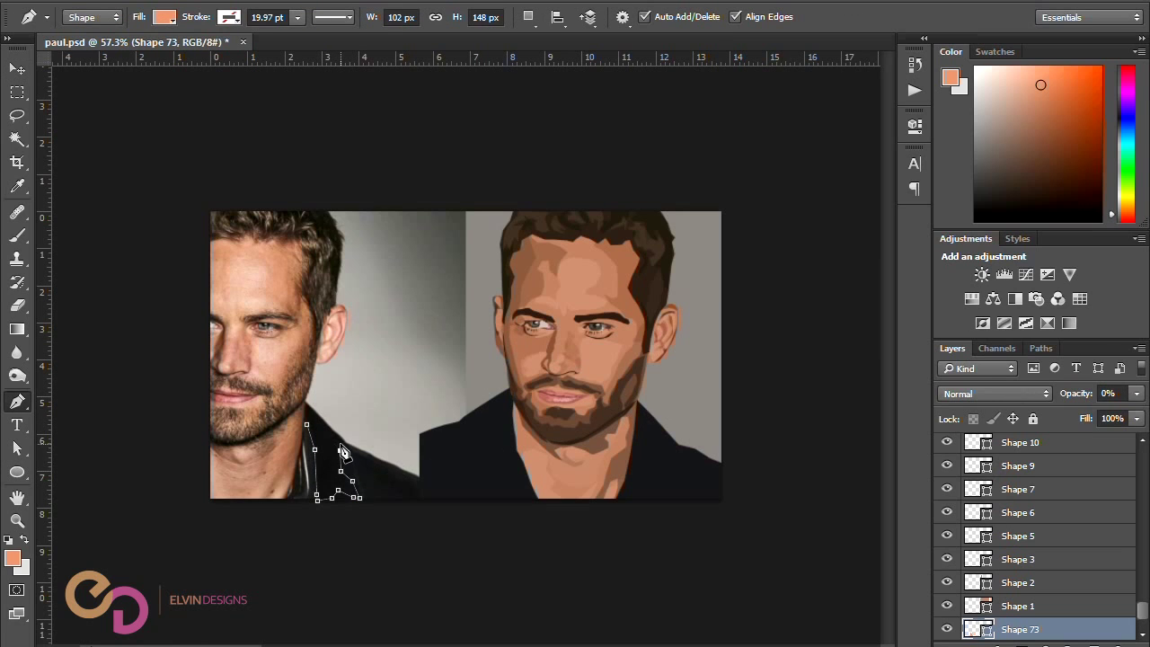
{"action": "left_click", "coordinate": [305, 402]}
Step: Raise the lapel shape to the top of the layer stack and add a strip along the photo's right shoulder to it
{"action": "scroll", "coordinate": [1106, 539], "scroll_direction": "up", "scroll_amount": 10}
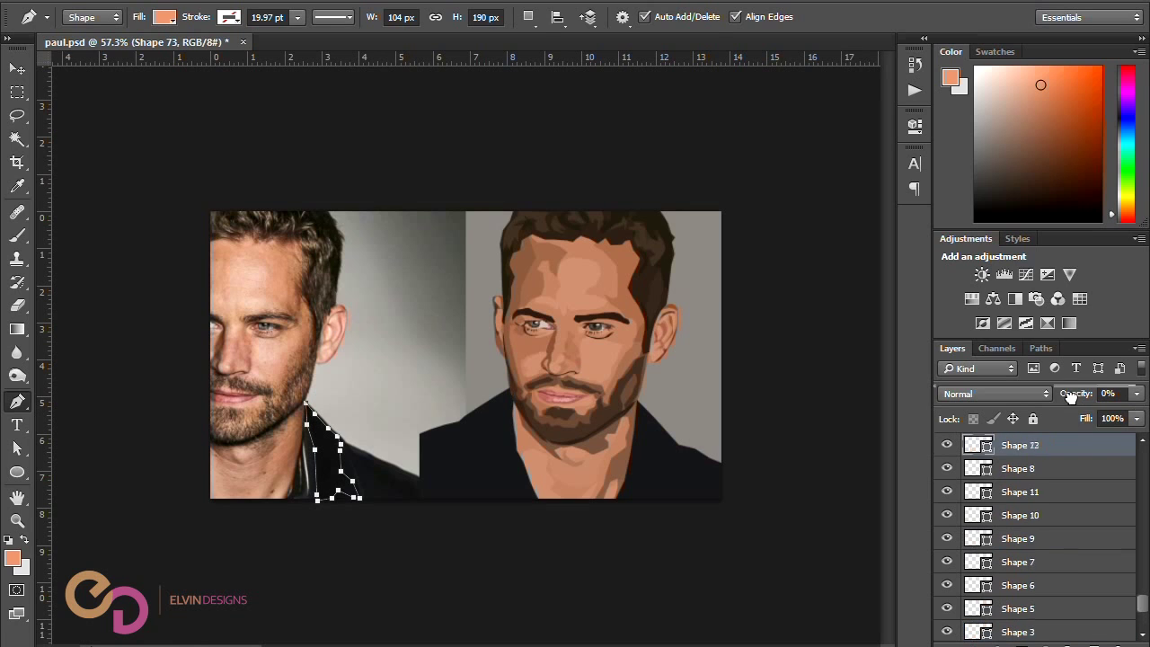
{"action": "left_click", "coordinate": [529, 16]}
{"action": "left_click", "coordinate": [544, 61]}
{"action": "left_click", "coordinate": [352, 454]}
{"action": "left_click", "coordinate": [361, 474]}
{"action": "left_click", "coordinate": [374, 476]}
{"action": "left_click", "coordinate": [389, 487]}
{"action": "left_click", "coordinate": [401, 500]}
{"action": "left_click", "coordinate": [419, 504]}
{"action": "left_click", "coordinate": [419, 495]}
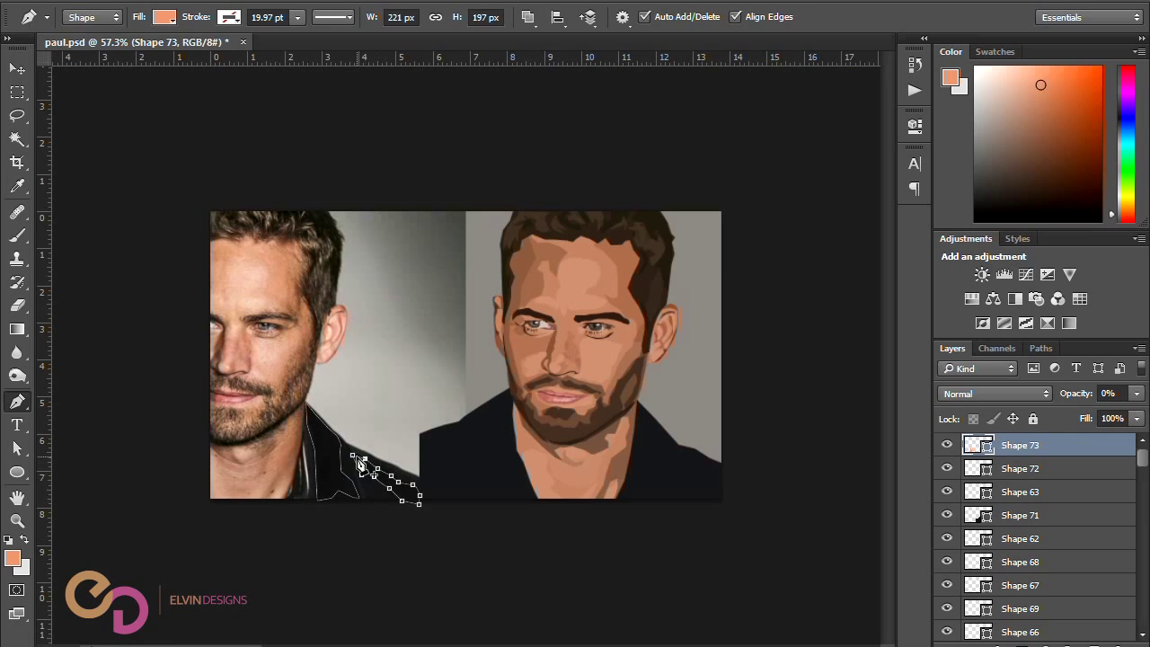
Step: Set the lapel and shoulder shape's opacity to 41% and move it onto the portrait's right jacket half
{"action": "left_click", "coordinate": [16, 69]}
{"action": "key", "text": "4"}
{"action": "key", "text": "1"}
{"action": "left_click_drag", "start_coordinate": [332, 485], "coordinate": [663, 494]}
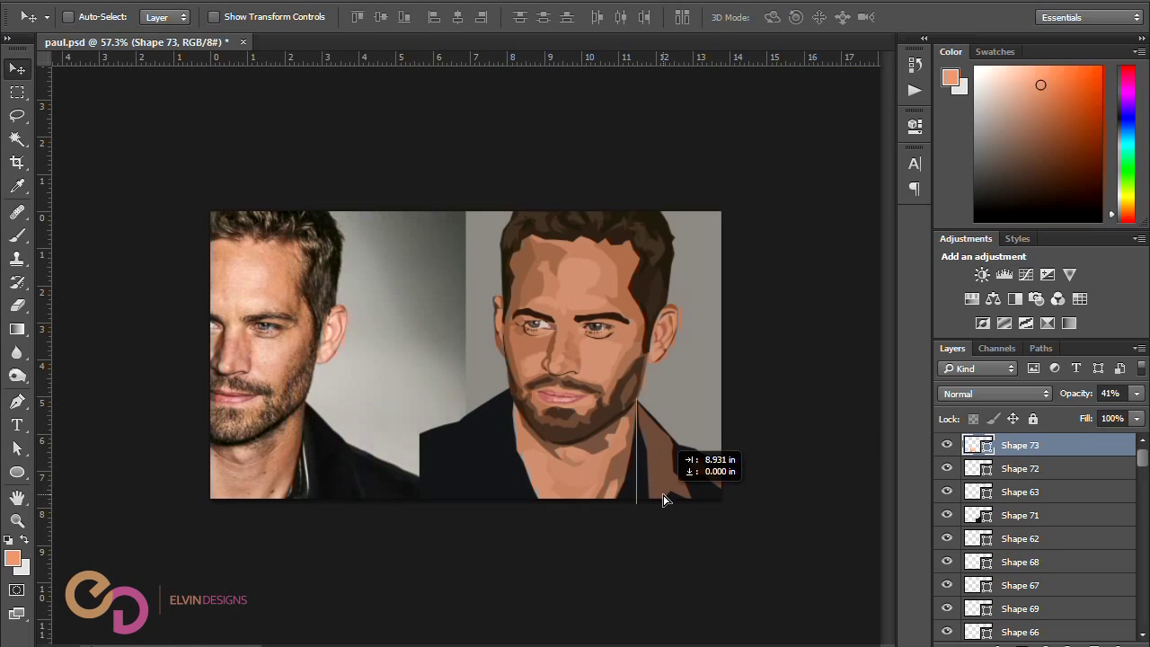
Step: Recolour the lapel and shoulder shape with a dark tone sampled from the portrait's left jacket half
{"action": "double_click", "coordinate": [976, 444]}
{"action": "left_click", "coordinate": [485, 449]}
{"action": "key", "text": "Return"}
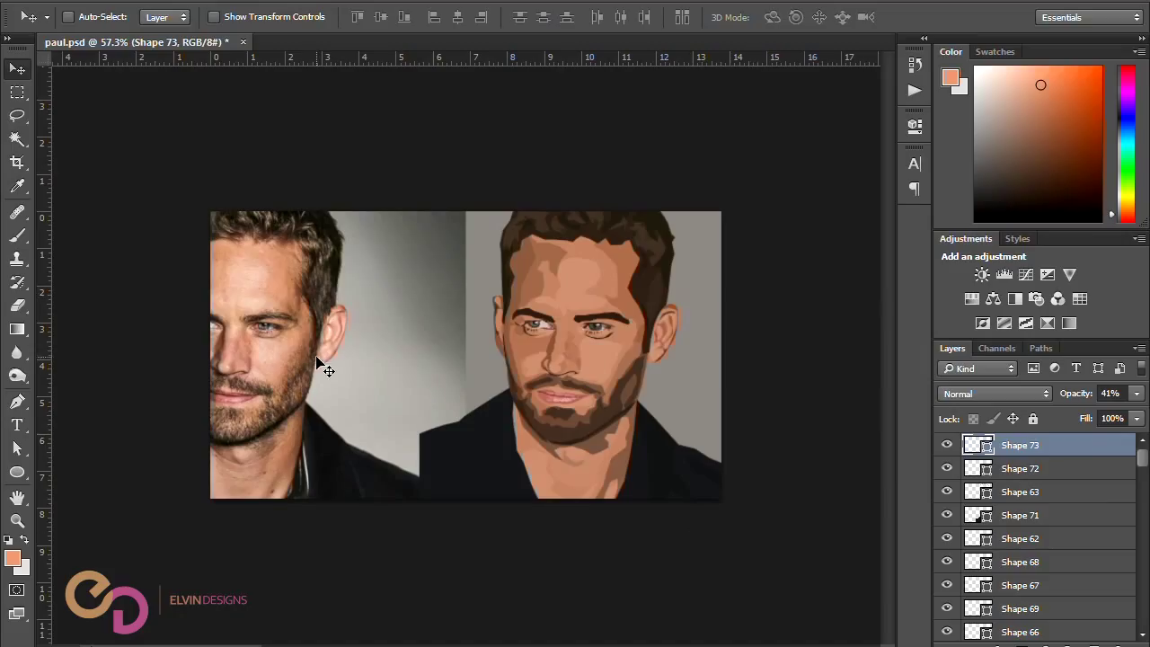
Step: Slide the reference photo right to expose its full left shoulder and delete the portrait's cropped left jacket half
{"action": "left_click", "coordinate": [282, 362], "text": "ctrl"}
{"action": "left_click_drag", "start_coordinate": [282, 362], "coordinate": [503, 367]}
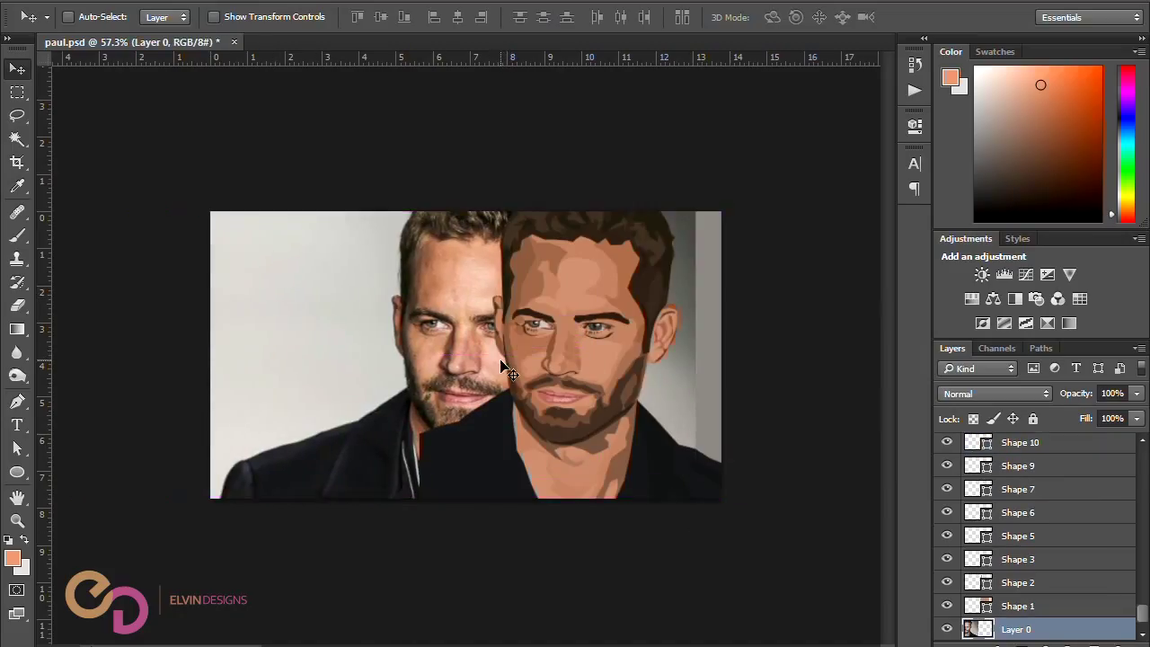
{"action": "left_click", "coordinate": [467, 466], "text": "ctrl"}
{"action": "left_click", "coordinate": [16, 448]}
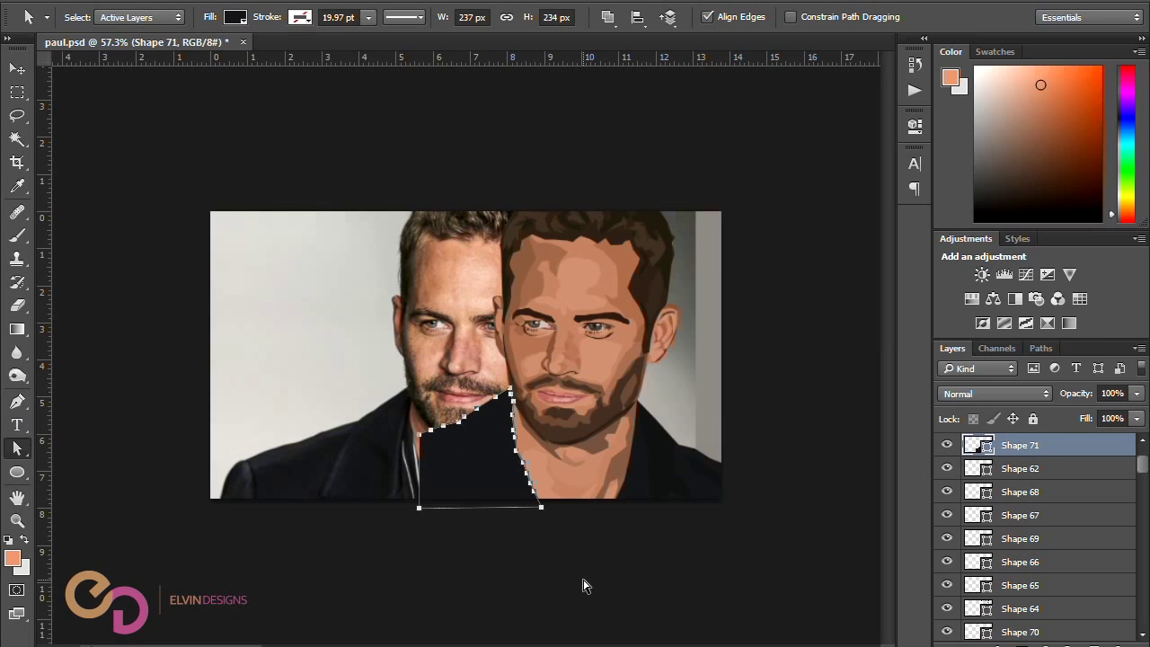
{"action": "key", "text": "Delete"}
Step: Start a new left jacket half above Shape 62, tracing the photo's left shoulder from the neck down to the sleeve
{"action": "key", "text": "p"}
{"action": "left_click", "coordinate": [407, 387]}
{"action": "left_click", "coordinate": [391, 398]}
{"action": "left_click", "coordinate": [372, 410]}
{"action": "left_click", "coordinate": [357, 421]}
{"action": "left_click", "coordinate": [327, 430]}
{"action": "left_click", "coordinate": [316, 436]}
{"action": "left_click", "coordinate": [297, 442]}
{"action": "left_click", "coordinate": [276, 450]}
{"action": "left_click", "coordinate": [251, 458]}
{"action": "left_click", "coordinate": [242, 463]}
{"action": "left_click", "coordinate": [232, 472]}
{"action": "left_click", "coordinate": [224, 483]}
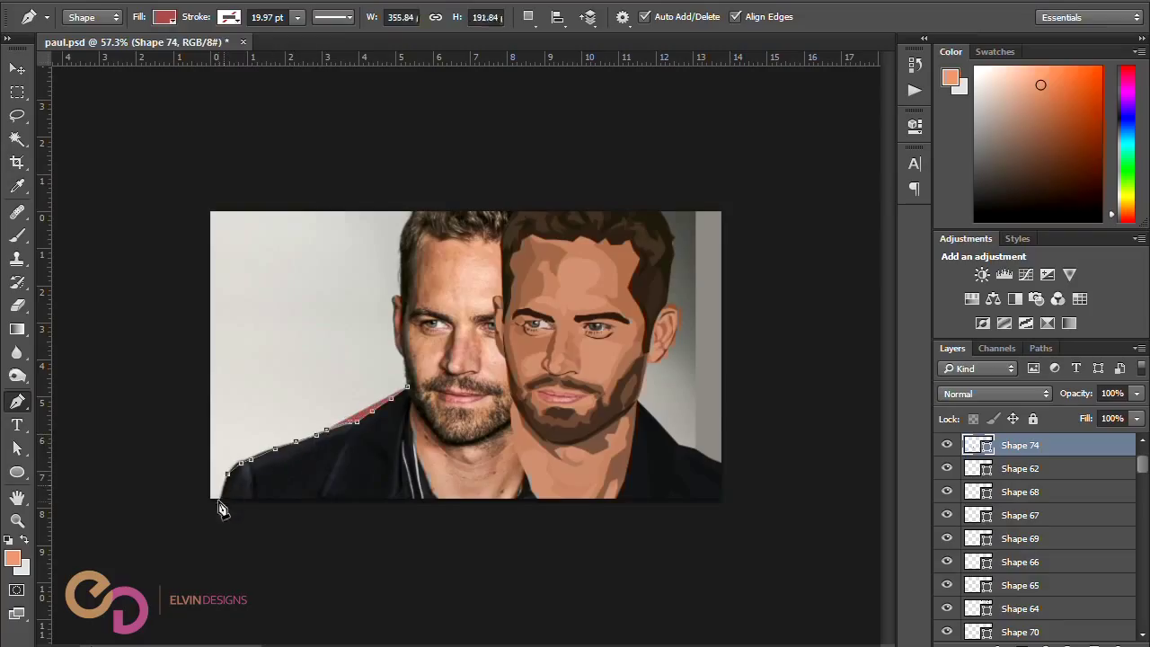
Step: Run the left jacket outline along the photo's lower edge and up the neck opening, with the opacity set to 0%
{"action": "left_click", "coordinate": [218, 501]}
{"action": "left_click", "coordinate": [441, 501]}
{"action": "key", "text": "0"}
{"action": "key", "text": "0"}
{"action": "scroll", "coordinate": [466, 437], "scroll_direction": "up", "scroll_amount": 2}
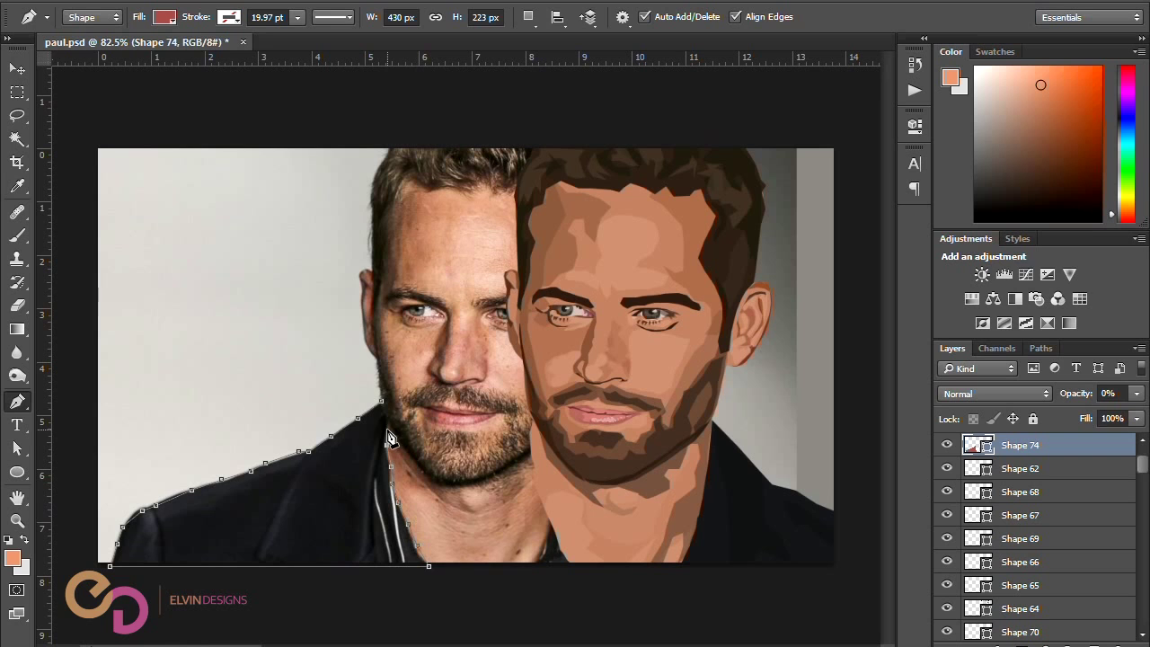
Step: Move the new left jacket half against the portrait's neck and recolour it with the right half's dark tone at 100% opacity
{"action": "left_click_drag", "start_coordinate": [1082, 395], "coordinate": [1149, 395]}
{"action": "left_click", "coordinate": [17, 68]}
{"action": "left_click_drag", "start_coordinate": [315, 521], "coordinate": [460, 528]}
{"action": "double_click", "coordinate": [976, 447]}
{"action": "left_click", "coordinate": [782, 530]}
{"action": "left_click", "coordinate": [1019, 196]}
{"action": "left_click_drag", "start_coordinate": [1078, 393], "coordinate": [1145, 398]}
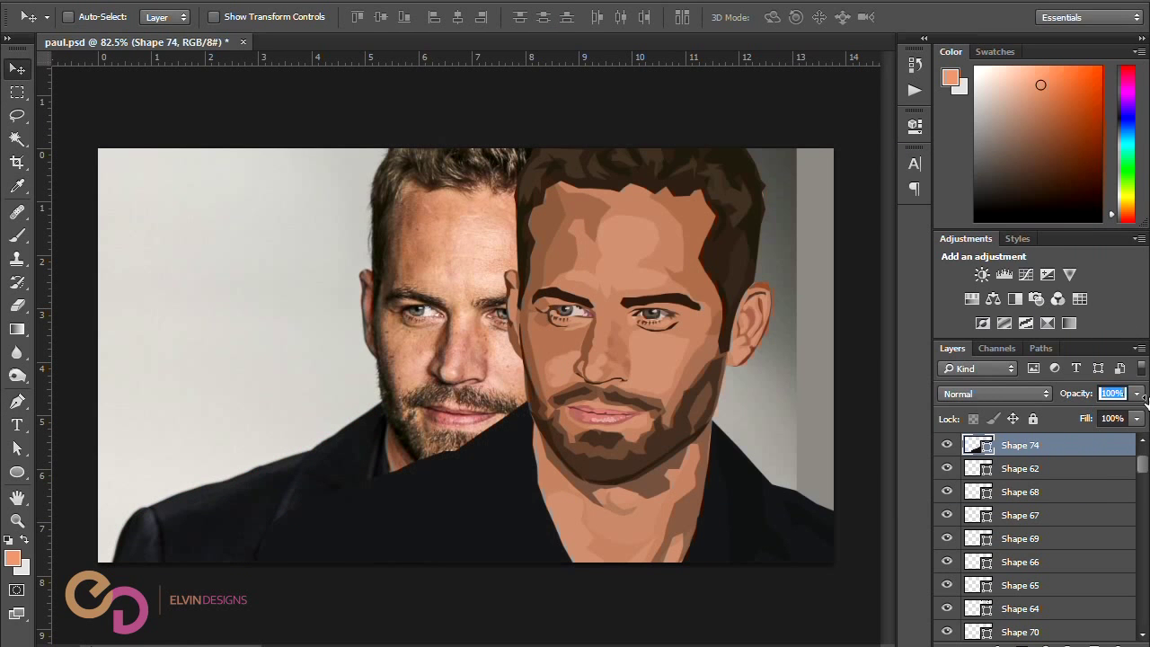
Step: Slide the reference photo left and trace the curved lapel fold on its left jacket side as a new shape above Shape 73
{"action": "left_click_drag", "start_coordinate": [455, 348], "coordinate": [314, 348], "text": "ctrl"}
{"action": "left_click", "coordinate": [17, 401]}
{"action": "left_click", "coordinate": [17, 69]}
{"action": "left_click", "coordinate": [763, 503], "text": "ctrl"}
{"action": "left_click", "coordinate": [17, 400]}
{"action": "left_click", "coordinate": [172, 471]}
{"action": "left_click", "coordinate": [201, 484]}
{"action": "left_click", "coordinate": [216, 501]}
{"action": "left_click", "coordinate": [221, 512]}
{"action": "left_click", "coordinate": [216, 543]}
{"action": "left_click", "coordinate": [214, 564]}
{"action": "left_click", "coordinate": [200, 568]}
{"action": "left_click", "coordinate": [199, 542]}
{"action": "left_click", "coordinate": [207, 522]}
{"action": "left_click", "coordinate": [172, 471]}
Step: Trace the narrow collar edge beside the photo's neck as a separate shape
{"action": "left_click", "coordinate": [244, 416]}
{"action": "left_click", "coordinate": [236, 437]}
{"action": "left_click", "coordinate": [229, 464]}
{"action": "left_click", "coordinate": [229, 444]}
{"action": "left_click", "coordinate": [227, 430]}
Step: Select the lapel fold and collar edge shapes together, move them onto the portrait's left jacket half and lower their opacity to 75%
{"action": "key", "text": "v"}
{"action": "key", "text": "alt+comma"}
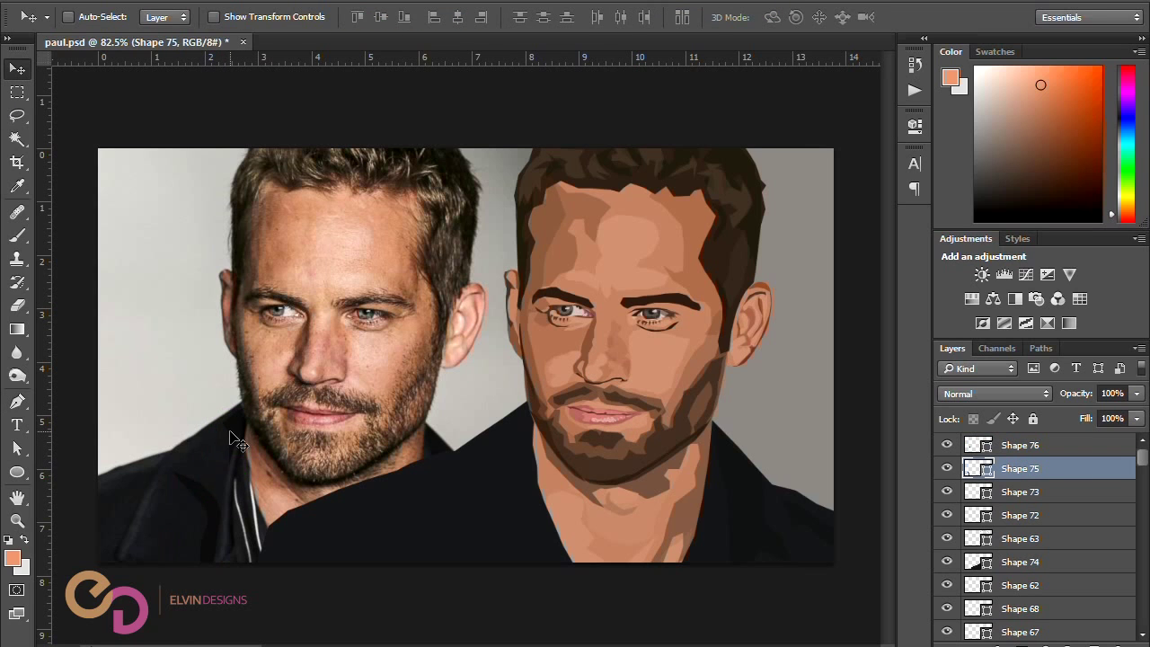
{"action": "key", "text": "alt+shift+bracketright"}
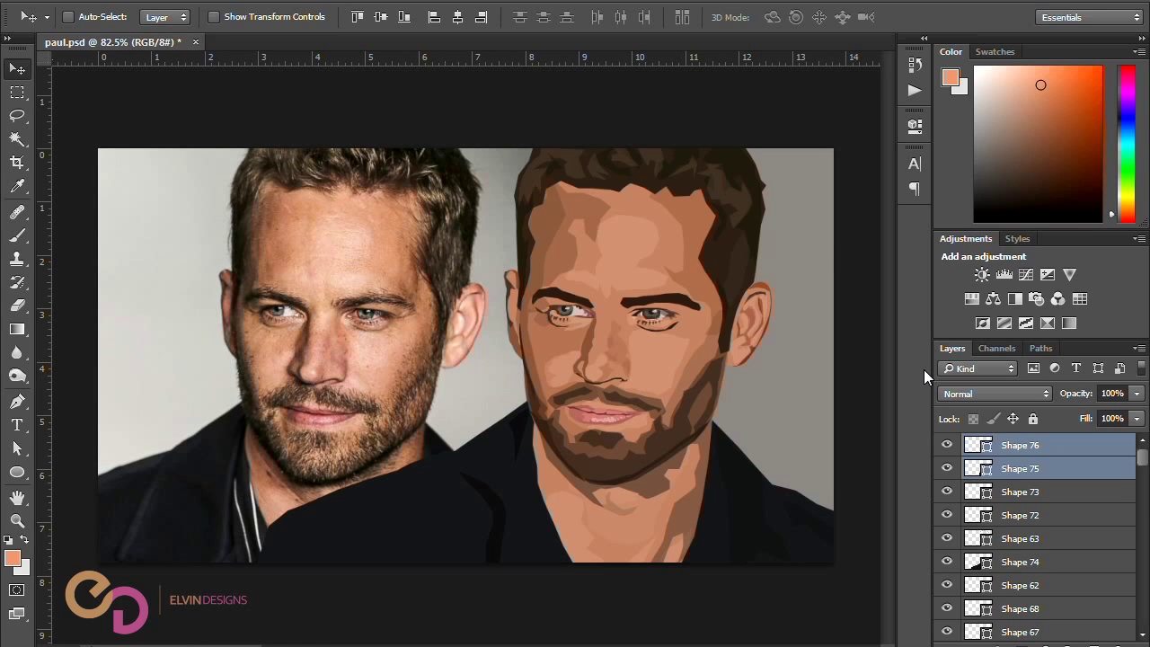
{"action": "left_click_drag", "start_coordinate": [1075, 393], "coordinate": [1052, 403]}
Step: Slide the reference photo right and trace the large jacket panel between its left lapel and sleeve as a closed shape
{"action": "key", "text": "p"}
{"action": "key", "text": "v"}
{"action": "left_click_drag", "start_coordinate": [331, 348], "coordinate": [433, 349]}
{"action": "key", "text": "p"}
{"action": "left_click", "coordinate": [262, 464]}
{"action": "left_click", "coordinate": [251, 487]}
{"action": "left_click", "coordinate": [236, 512]}
{"action": "left_click", "coordinate": [223, 539]}
{"action": "left_click", "coordinate": [216, 554]}
{"action": "left_click", "coordinate": [221, 563]}
{"action": "left_click", "coordinate": [188, 559]}
{"action": "left_click", "coordinate": [163, 561]}
{"action": "left_click", "coordinate": [124, 568]}
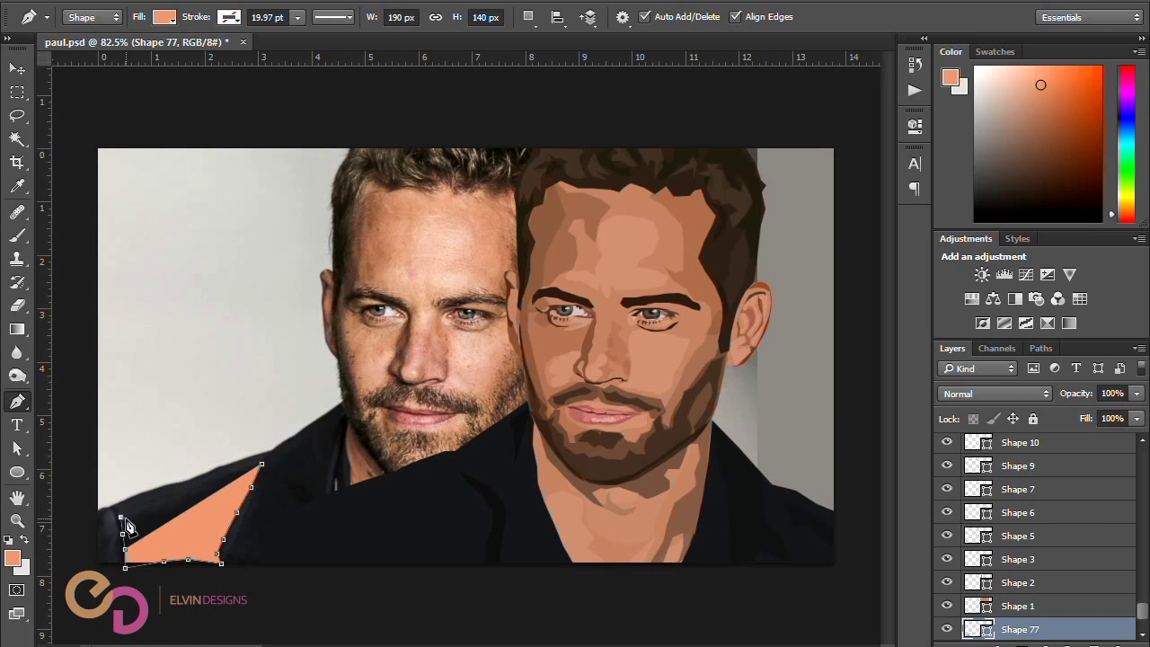
{"action": "left_click", "coordinate": [165, 509]}
{"action": "left_click", "coordinate": [174, 514]}
{"action": "left_click", "coordinate": [193, 494]}
{"action": "left_click", "coordinate": [229, 478]}
{"action": "left_click", "coordinate": [261, 464]}
Step: Bring the jacket panel shape to the top of the layer stack and move it onto the portrait's left jacket half
{"action": "key", "text": "v"}
{"action": "mouse_move", "coordinate": [218, 523]}
{"action": "left_mouse_down"}
{"action": "mouse_move", "coordinate": [357, 534]}
{"action": "mouse_move", "coordinate": [218, 522]}
{"action": "left_mouse_up"}
{"action": "left_click_drag", "start_coordinate": [1019, 629], "coordinate": [1055, 431]}
{"action": "left_click_drag", "start_coordinate": [195, 514], "coordinate": [388, 513]}
Step: Recolour the jacket panel with a dark tone sampled from the portrait's right jacket half
{"action": "double_click", "coordinate": [983, 444]}
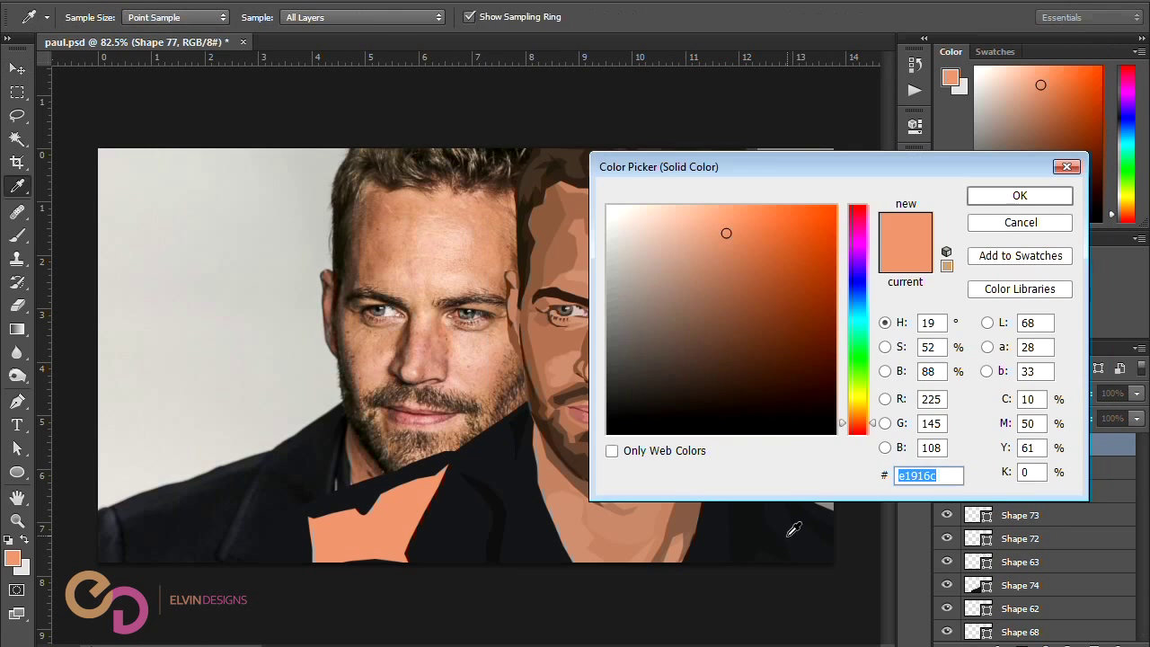
{"action": "left_click", "coordinate": [787, 536]}
{"action": "key", "text": "Return"}
Step: Recolour the lapel fold and collar edge shapes, Shape 75 and Shape 76, with the dark jacket tone
{"action": "double_click", "coordinate": [982, 492]}
{"action": "left_click", "coordinate": [787, 536]}
{"action": "left_click", "coordinate": [993, 194]}
{"action": "double_click", "coordinate": [982, 468]}
{"action": "double_click", "coordinate": [978, 468]}
{"action": "key", "text": "Return"}
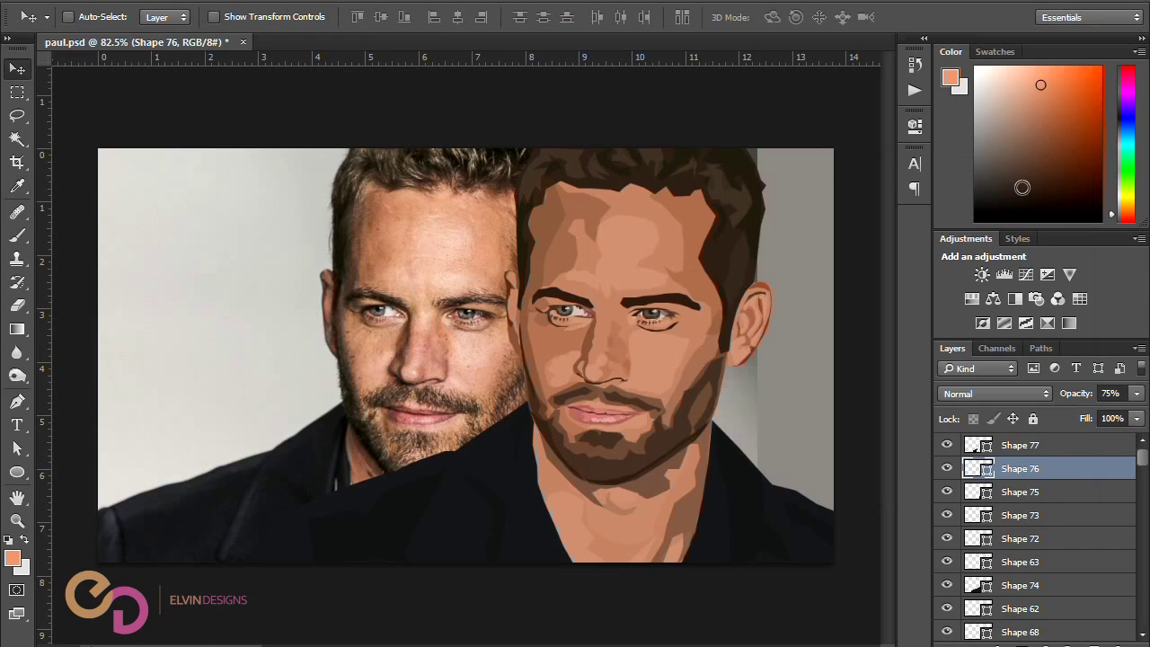
Step: Trace a thin highlight strip along the photo's left lapel edge as a new shape above Shape 76
{"action": "key", "text": "p"}
{"action": "left_click", "coordinate": [314, 433]}
{"action": "left_click", "coordinate": [279, 459]}
{"action": "left_click", "coordinate": [246, 499]}
{"action": "left_click", "coordinate": [233, 523]}
{"action": "left_click", "coordinate": [218, 559]}
{"action": "left_click", "coordinate": [226, 566]}
{"action": "left_click", "coordinate": [242, 527]}
{"action": "left_click", "coordinate": [257, 495]}
{"action": "left_click", "coordinate": [258, 475]}
{"action": "left_click", "coordinate": [274, 451]}
Step: Add a highlight strip along the top of the photo's left shoulder to the lapel highlight shape
{"action": "left_click", "coordinate": [265, 456]}
{"action": "left_click", "coordinate": [235, 470]}
{"action": "left_click", "coordinate": [222, 479]}
{"action": "left_click", "coordinate": [201, 488]}
{"action": "left_click", "coordinate": [184, 497]}
{"action": "left_click", "coordinate": [175, 507]}
{"action": "left_click", "coordinate": [160, 507]}
{"action": "left_click", "coordinate": [138, 512]}
{"action": "left_click", "coordinate": [110, 508]}
{"action": "left_click", "coordinate": [215, 472]}
{"action": "left_click", "coordinate": [265, 456]}
Step: Add a small sleeve patch to the jacket highlights and move the whole shape onto the portrait's left jacket half
{"action": "left_click", "coordinate": [106, 515]}
{"action": "left_click", "coordinate": [101, 530]}
{"action": "left_click", "coordinate": [100, 541]}
{"action": "left_click", "coordinate": [110, 537]}
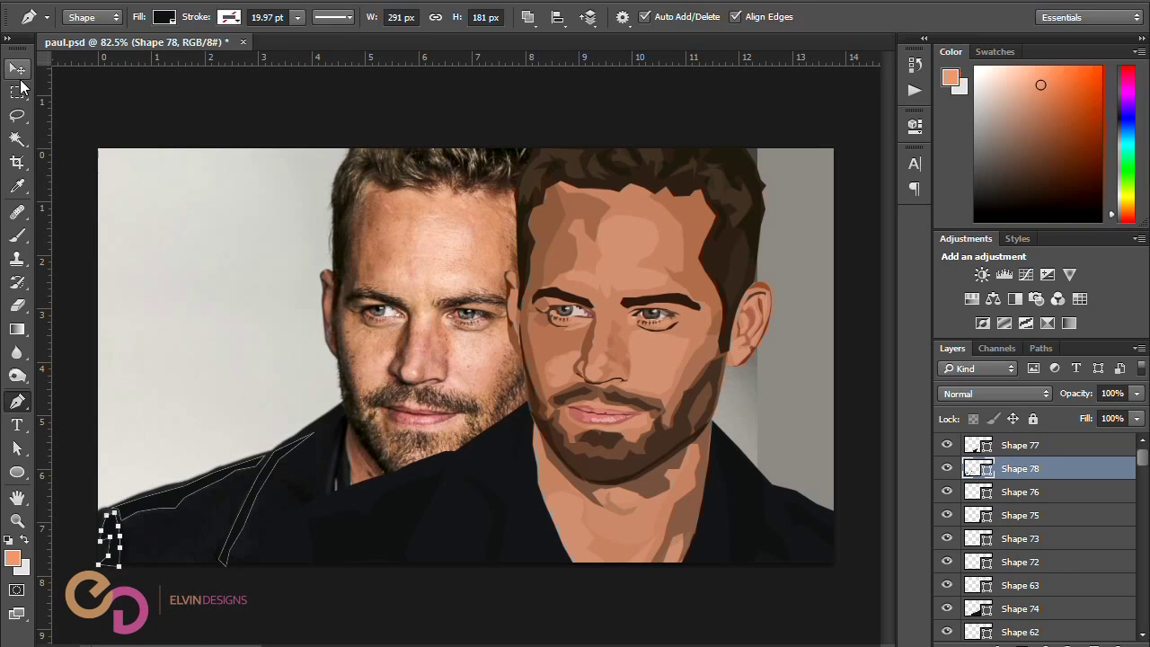
{"action": "key", "text": "v"}
{"action": "left_click_drag", "start_coordinate": [179, 500], "coordinate": [378, 500]}
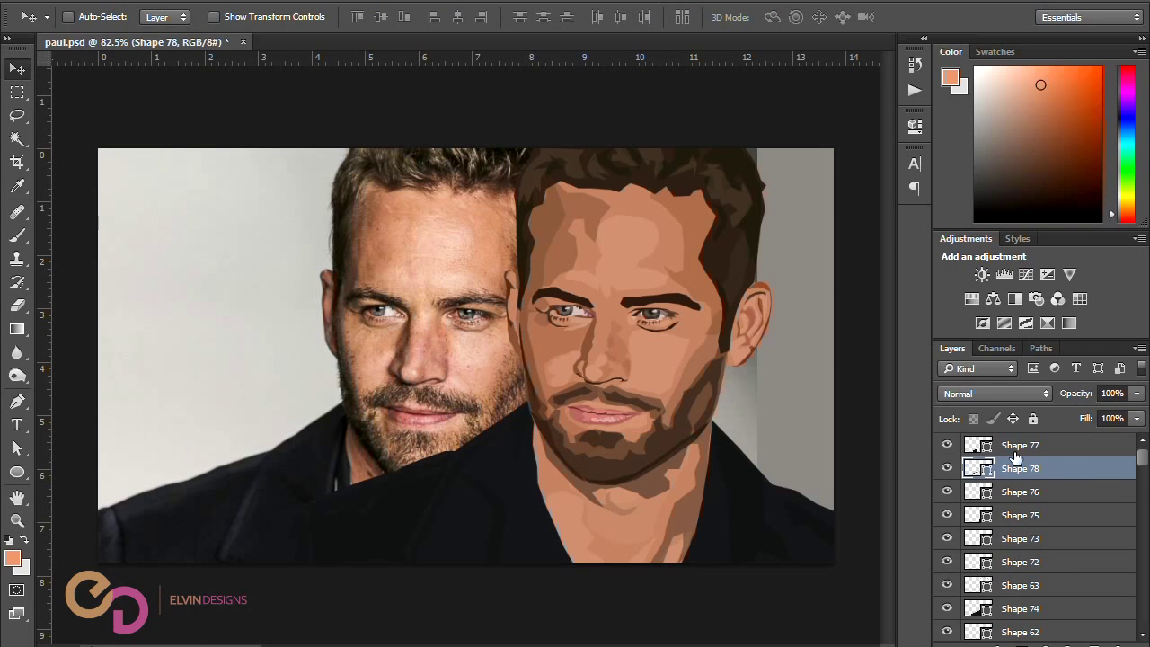
Step: Recolour the jacket highlight shape with a slightly lighter dark tone
{"action": "double_click", "coordinate": [979, 468]}
{"action": "left_click", "coordinate": [613, 365]}
{"action": "left_click", "coordinate": [619, 387]}
{"action": "left_click", "coordinate": [619, 398]}
{"action": "left_click", "coordinate": [1018, 194]}
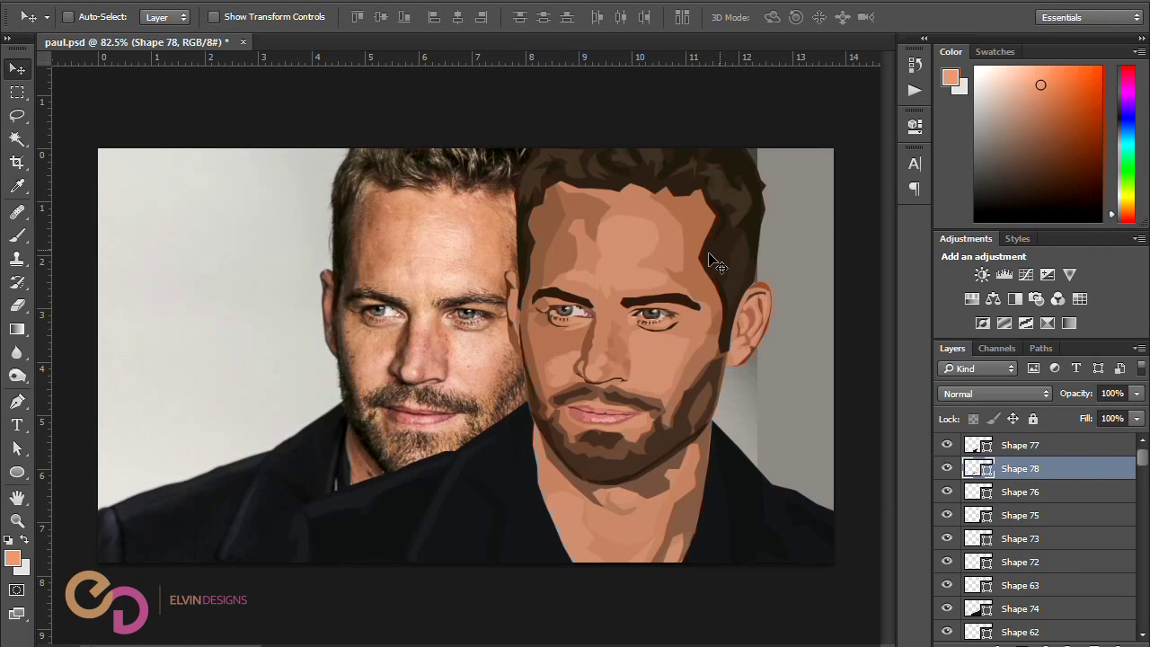
Step: Move the reference photo left until the whole face and shirt collar are clear of the portrait's jacket
{"action": "left_click", "coordinate": [440, 365], "text": "ctrl"}
{"action": "left_click_drag", "start_coordinate": [439, 366], "coordinate": [278, 357]}
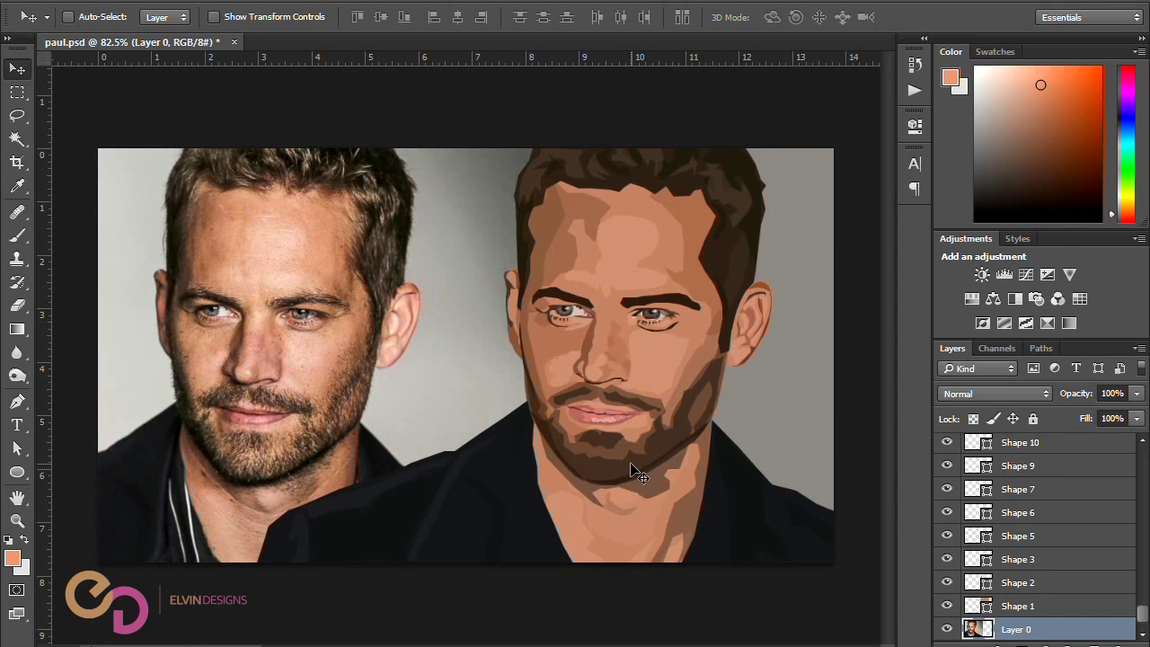
{"action": "left_click", "coordinate": [601, 460], "text": "ctrl"}
{"action": "key", "text": "a"}
{"action": "left_click", "coordinate": [598, 457]}
{"action": "scroll", "coordinate": [541, 414], "scroll_direction": "up", "scroll_amount": 4}
{"action": "left_click_drag", "start_coordinate": [506, 479], "coordinate": [546, 479]}
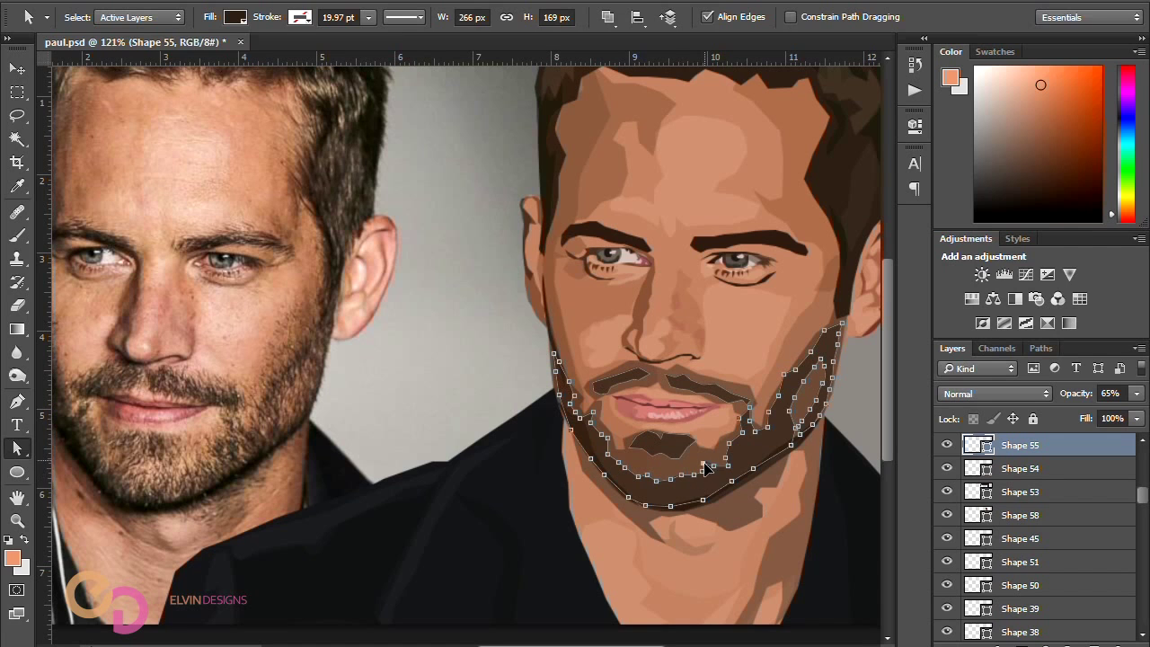
Step: Select the reference photo layer and save the document
{"action": "key", "text": "ctrl+0"}
{"action": "key", "text": "v"}
{"action": "left_click", "coordinate": [449, 257], "text": "ctrl"}
{"action": "key", "text": "ctrl+s"}
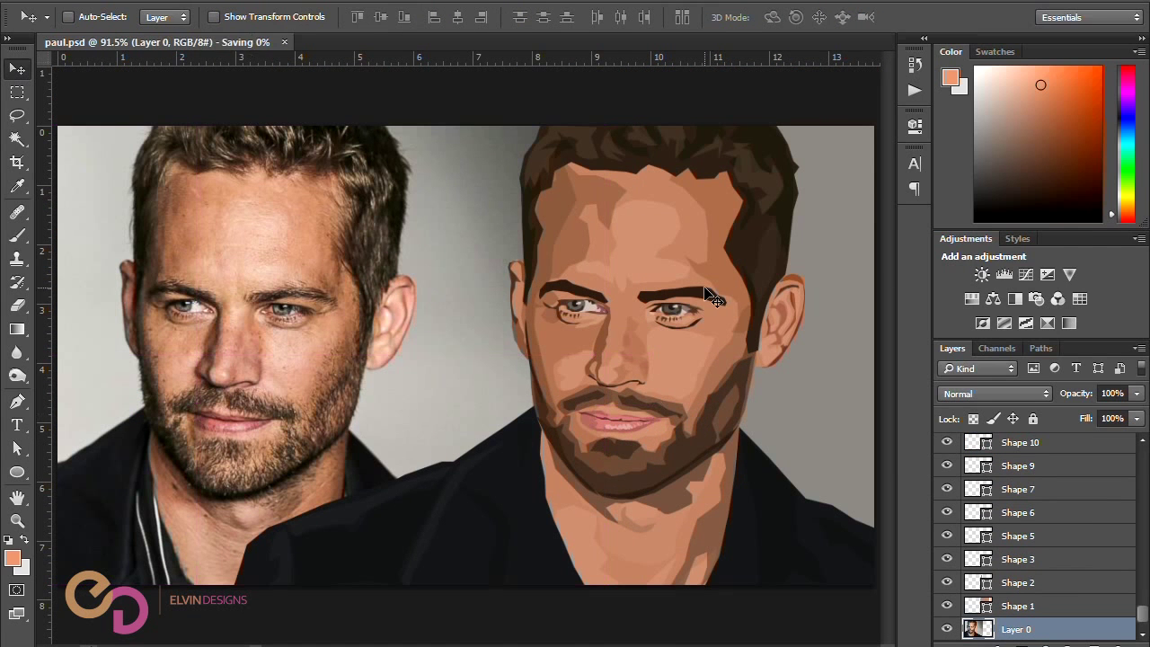
Step: Trace a narrow strip along the inner edge of the photo's left lapel as a new shape with the Pen tool
{"action": "key", "text": "p"}
{"action": "left_click", "coordinate": [150, 431]}
{"action": "left_click", "coordinate": [146, 463]}
{"action": "left_click", "coordinate": [138, 488]}
{"action": "left_click", "coordinate": [134, 519]}
{"action": "left_click", "coordinate": [137, 542]}
{"action": "left_click", "coordinate": [138, 562]}
{"action": "left_click", "coordinate": [131, 575]}
{"action": "left_click", "coordinate": [130, 509]}
{"action": "left_click", "coordinate": [141, 472]}
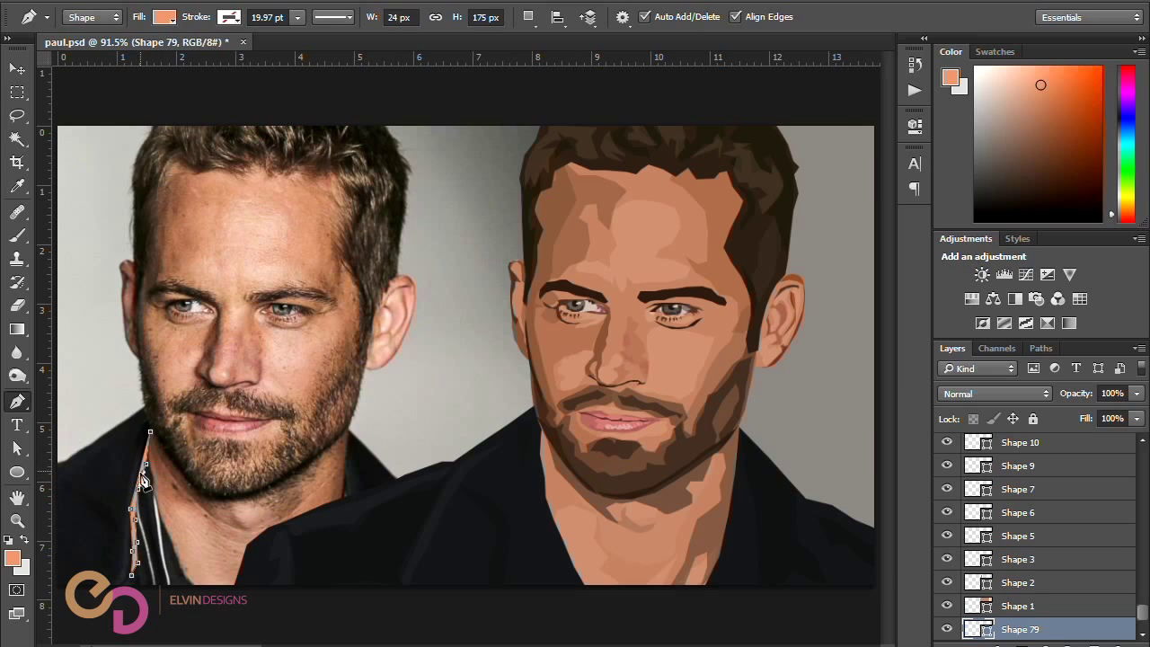
{"action": "left_click", "coordinate": [142, 466]}
{"action": "left_click", "coordinate": [150, 436]}
Step: Bring the lapel-edge strip to the front and move it onto the portrait's left lapel edge
{"action": "key", "text": "ctrl+shift+bracketright"}
{"action": "key", "text": "v"}
{"action": "left_click_drag", "start_coordinate": [144, 447], "coordinate": [535, 449]}
Step: Recolour the lapel-edge strip with a dark tone sampled from the portrait's jacket
{"action": "double_click", "coordinate": [978, 444]}
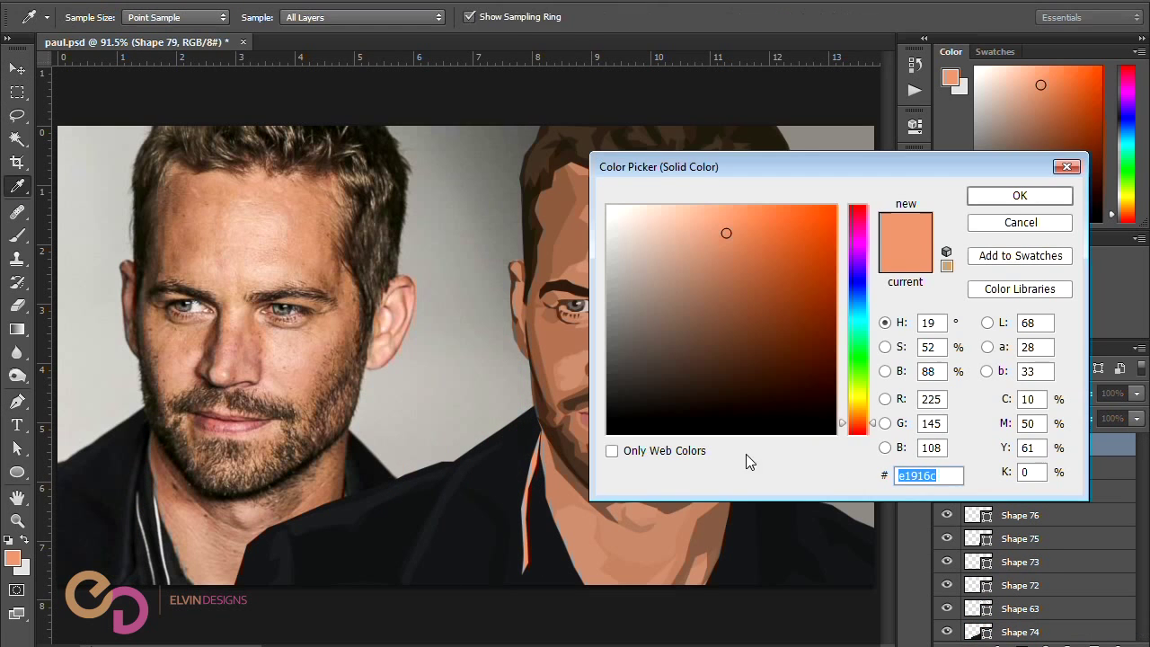
{"action": "left_click", "coordinate": [420, 519]}
{"action": "left_click", "coordinate": [1019, 195]}
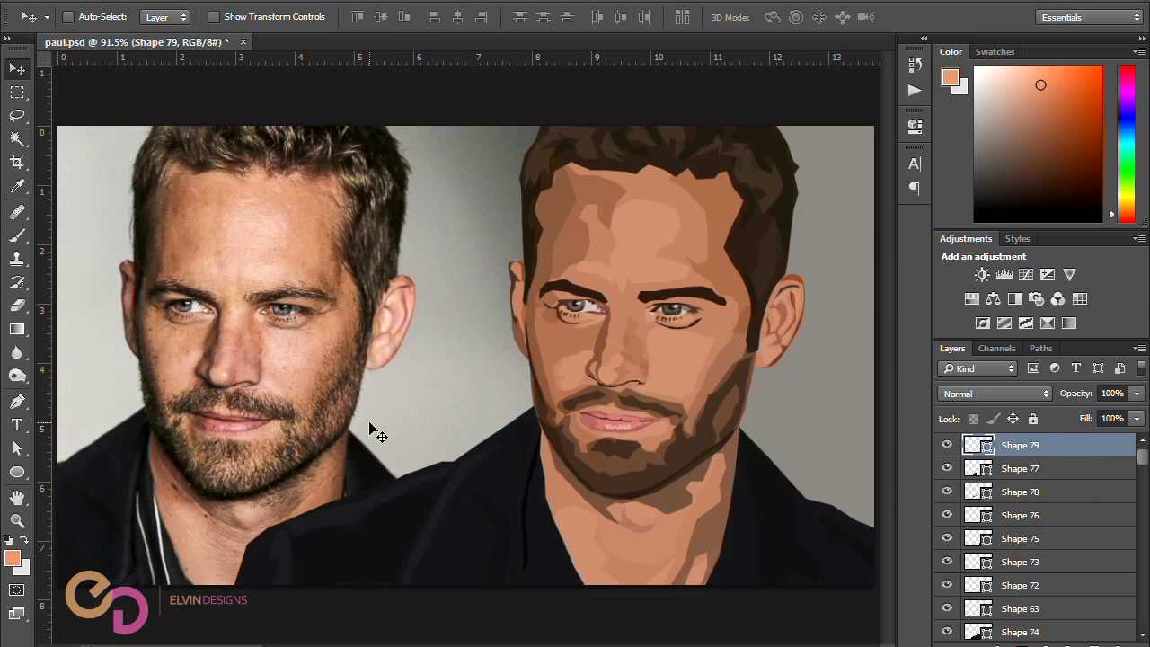
Step: Trace the inner white stripe of the photo's left shirt collar as a new shape
{"action": "key", "text": "p"}
{"action": "scroll", "coordinate": [164, 507], "scroll_direction": "up", "scroll_amount": 1}
{"action": "left_click", "coordinate": [152, 488]}
{"action": "left_click", "coordinate": [154, 514]}
{"action": "left_click", "coordinate": [158, 541]}
{"action": "left_click", "coordinate": [164, 575]}
{"action": "left_click", "coordinate": [170, 602]}
{"action": "left_click", "coordinate": [159, 549]}
{"action": "left_click", "coordinate": [158, 514]}
{"action": "left_click", "coordinate": [148, 466]}
Step: Add the outer white collar stripe to the same shape by tracing it in combine mode
{"action": "left_click", "coordinate": [528, 17]}
{"action": "left_click", "coordinate": [559, 58]}
{"action": "left_click", "coordinate": [130, 474]}
{"action": "left_click", "coordinate": [131, 494]}
{"action": "left_click", "coordinate": [138, 519]}
{"action": "left_click", "coordinate": [147, 558]}
{"action": "left_click", "coordinate": [153, 590]}
{"action": "left_click", "coordinate": [155, 604]}
{"action": "scroll", "coordinate": [141, 557], "scroll_direction": "up", "scroll_amount": 5}
{"action": "left_click", "coordinate": [156, 621]}
{"action": "left_click", "coordinate": [135, 527]}
{"action": "left_click", "coordinate": [129, 497]}
{"action": "left_click", "coordinate": [118, 469]}
{"action": "left_click", "coordinate": [117, 442]}
{"action": "left_click", "coordinate": [125, 427]}
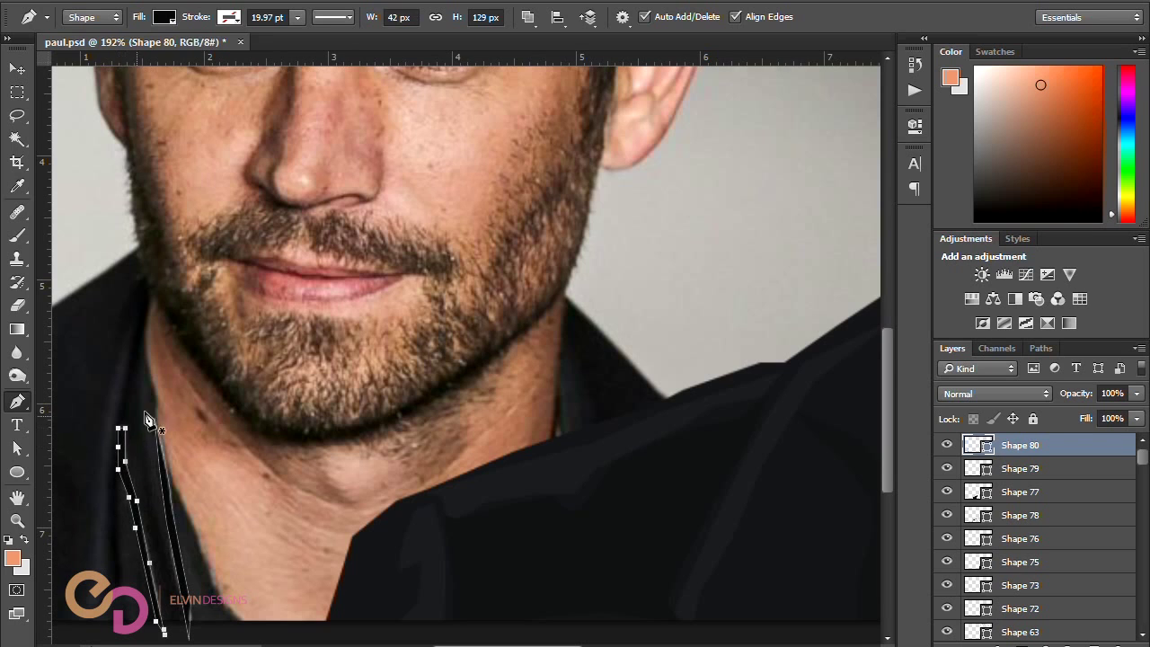
Step: Move the two collar stripes onto the portrait's left collar and fill them with the light stripe colour sampled from the photo
{"action": "scroll", "coordinate": [154, 415], "scroll_direction": "down", "scroll_amount": 3}
{"action": "key", "text": "v"}
{"action": "scroll", "coordinate": [232, 440], "scroll_direction": "down", "scroll_amount": 3}
{"action": "key", "text": "Return"}
{"action": "left_click_drag", "start_coordinate": [199, 509], "coordinate": [597, 516]}
{"action": "double_click", "coordinate": [975, 445]}
{"action": "left_click", "coordinate": [184, 448]}
{"action": "key", "text": "Return"}
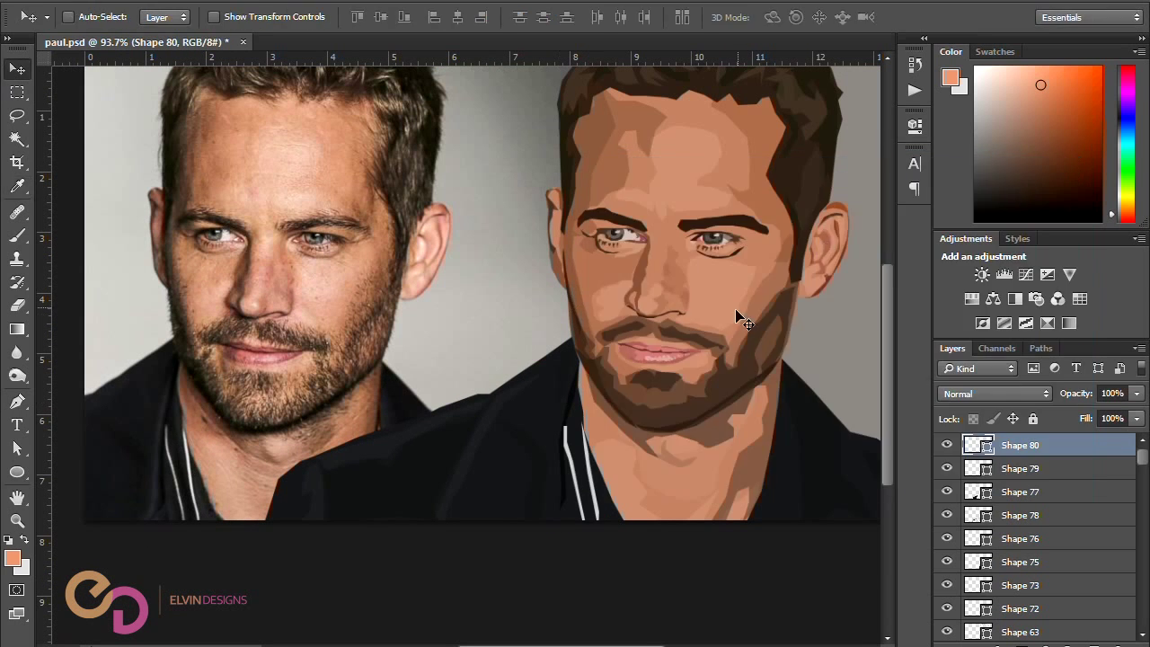
Step: Trace a thin collar shape beside the photo's left white stripes and move it onto the portrait's collar
{"action": "key", "text": "p"}
{"action": "left_click", "coordinate": [172, 400]}
{"action": "left_click", "coordinate": [176, 438]}
{"action": "left_click", "coordinate": [185, 482]}
{"action": "left_click", "coordinate": [190, 497]}
{"action": "key", "text": "v"}
{"action": "left_click_drag", "start_coordinate": [183, 445], "coordinate": [584, 422]}
Step: Recolour the thin collar shape with a dark tone sampled from the artwork
{"action": "double_click", "coordinate": [978, 445]}
{"action": "left_click", "coordinate": [530, 449]}
{"action": "left_click", "coordinate": [503, 462]}
{"action": "left_click", "coordinate": [618, 394]}
{"action": "key", "text": "Return"}
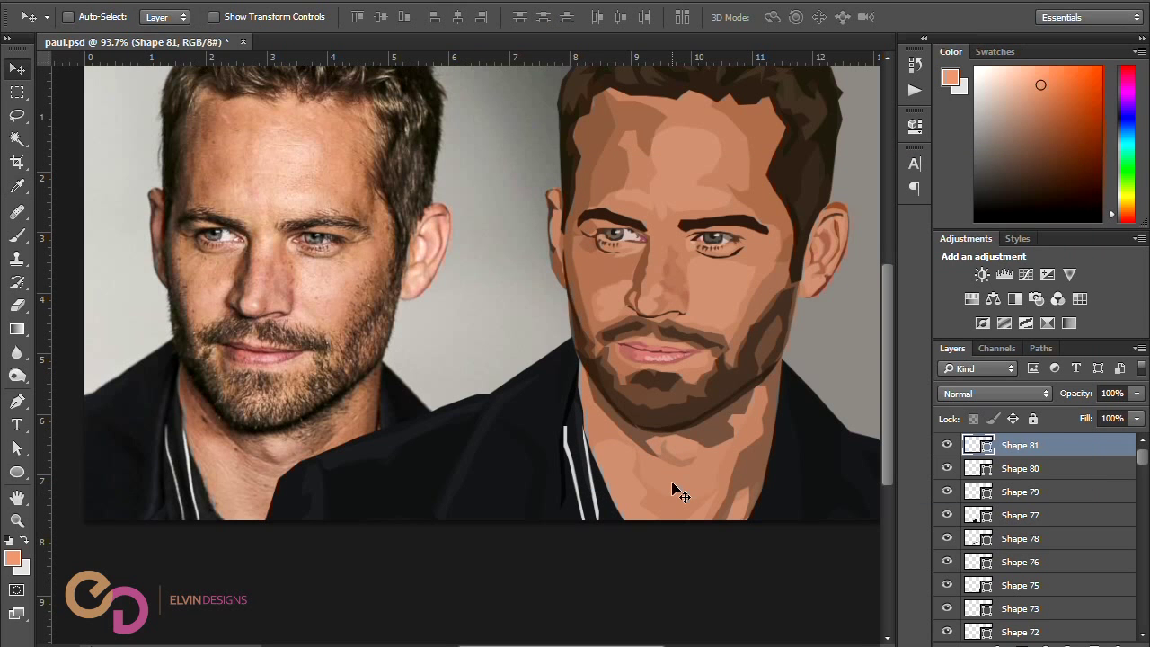
Step: Trace a small fold shape at the lower end of the photo's left collar as a new shape
{"action": "left_click", "coordinate": [566, 506], "text": "ctrl"}
{"action": "key", "text": "a"}
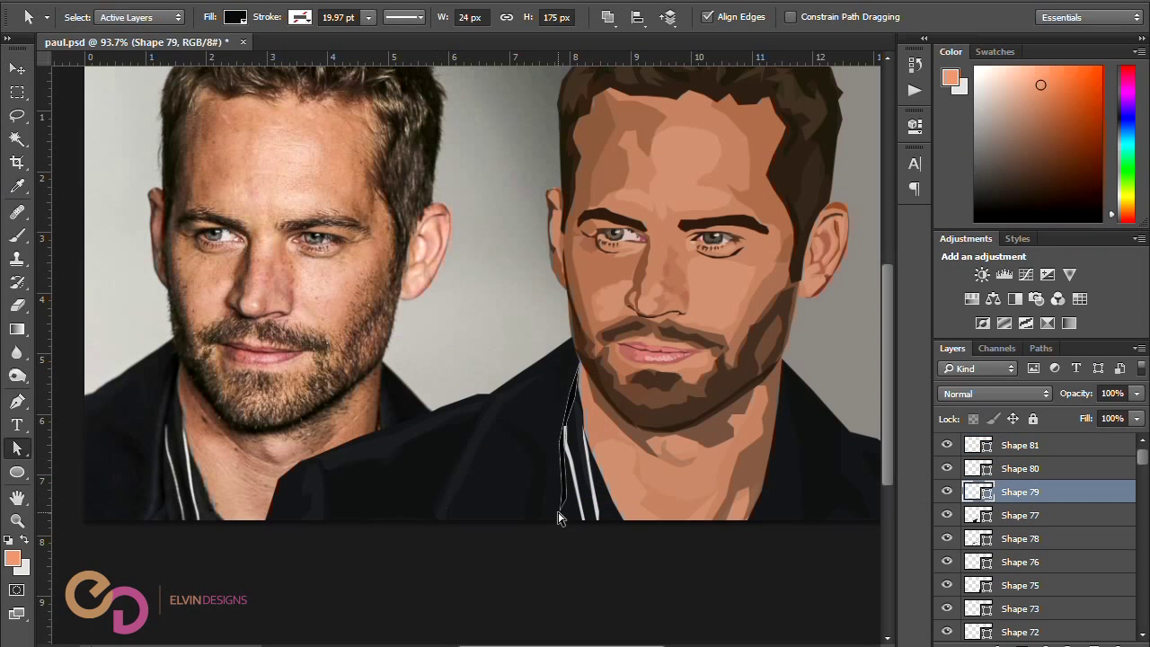
{"action": "left_click", "coordinate": [18, 69]}
{"action": "left_click", "coordinate": [509, 470], "text": "ctrl"}
{"action": "key", "text": "p"}
{"action": "left_click", "coordinate": [168, 468]}
{"action": "left_click", "coordinate": [173, 486]}
{"action": "left_click", "coordinate": [177, 508]}
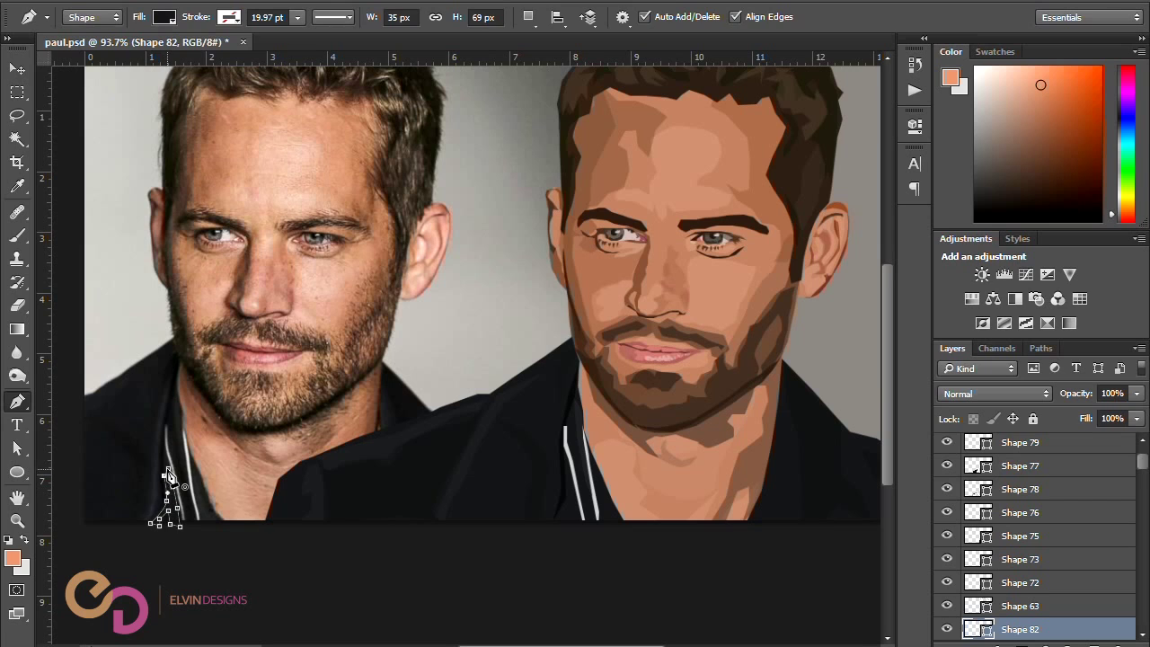
Step: Raise the small fold shape above Shape 79 and place it at the lower end of the portrait's left collar
{"action": "key", "text": "v"}
{"action": "left_click_drag", "start_coordinate": [175, 515], "coordinate": [247, 517]}
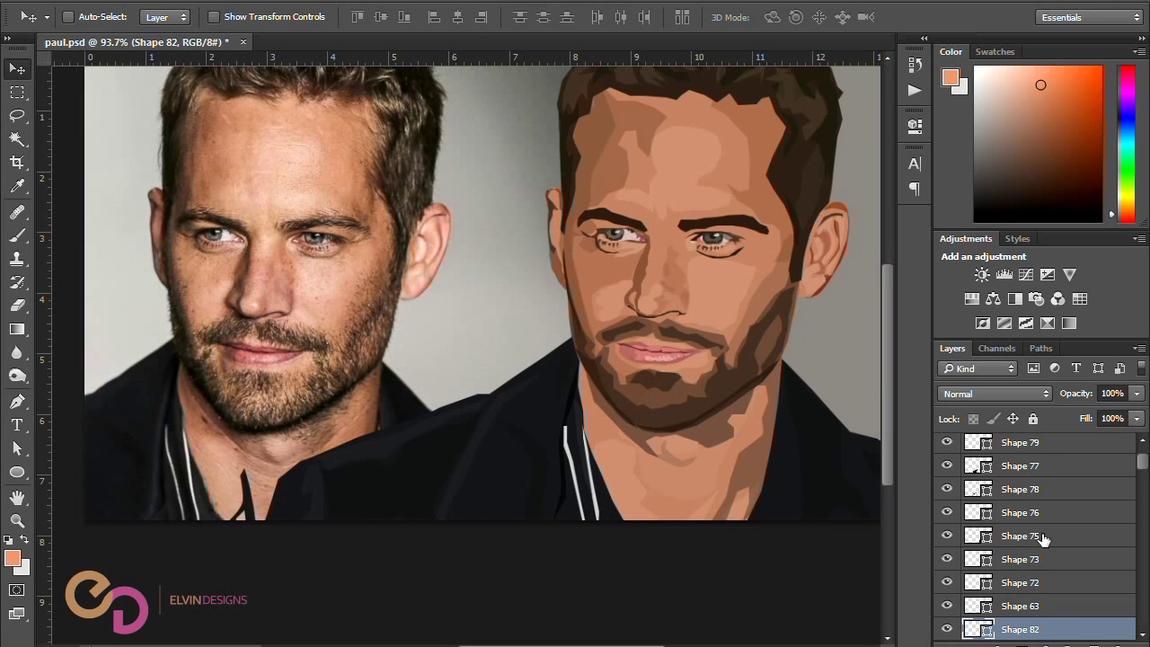
{"action": "left_click_drag", "start_coordinate": [1033, 629], "coordinate": [1033, 439]}
{"action": "left_click_drag", "start_coordinate": [254, 523], "coordinate": [580, 526]}
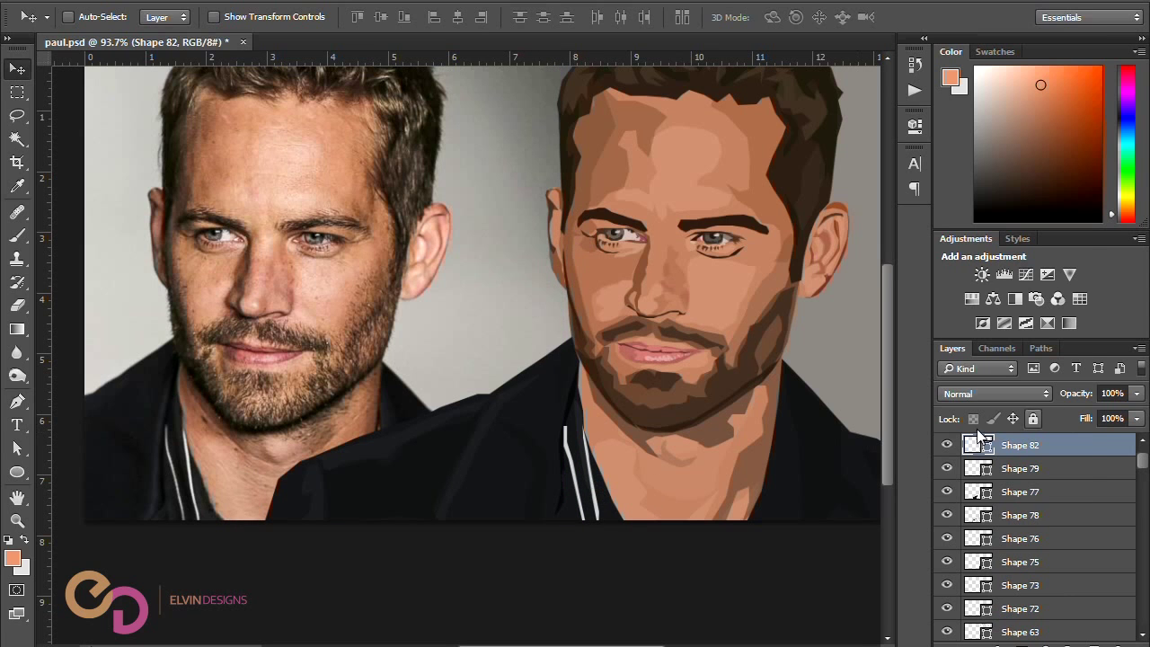
Step: Set the small collar fold shape's opacity to 53%
{"action": "double_click", "coordinate": [977, 442]}
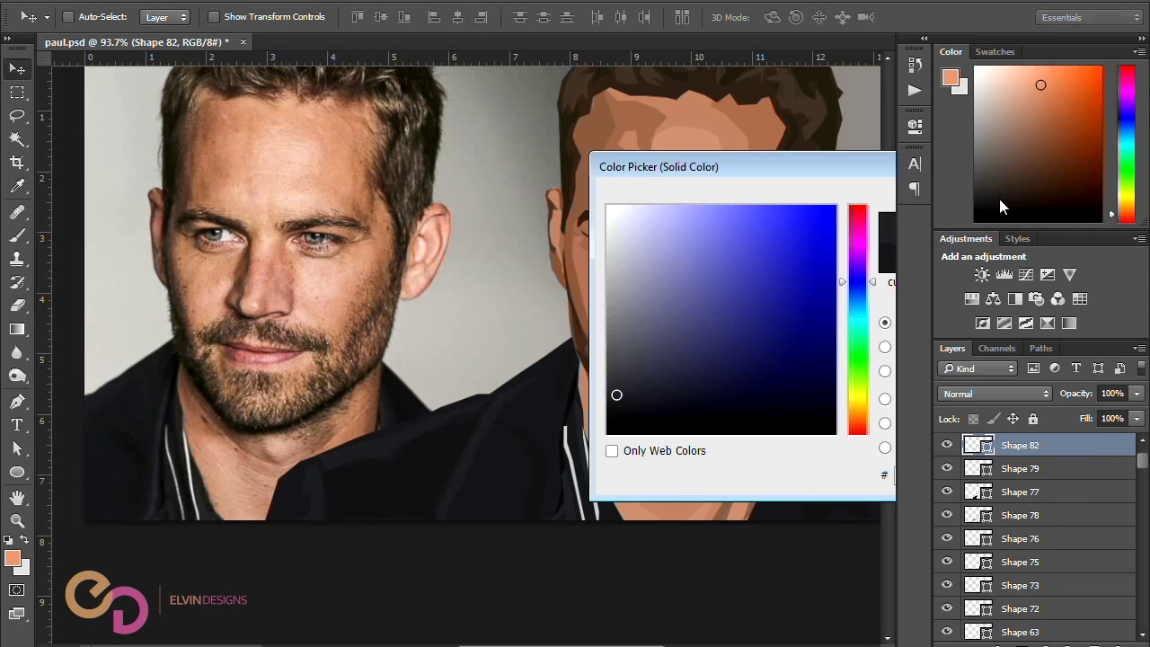
{"action": "left_click", "coordinate": [1001, 204]}
{"action": "left_click", "coordinate": [559, 472], "text": "ctrl"}
{"action": "left_click", "coordinate": [575, 512], "text": "ctrl"}
{"action": "left_click_drag", "start_coordinate": [1052, 398], "coordinate": [1036, 396]}
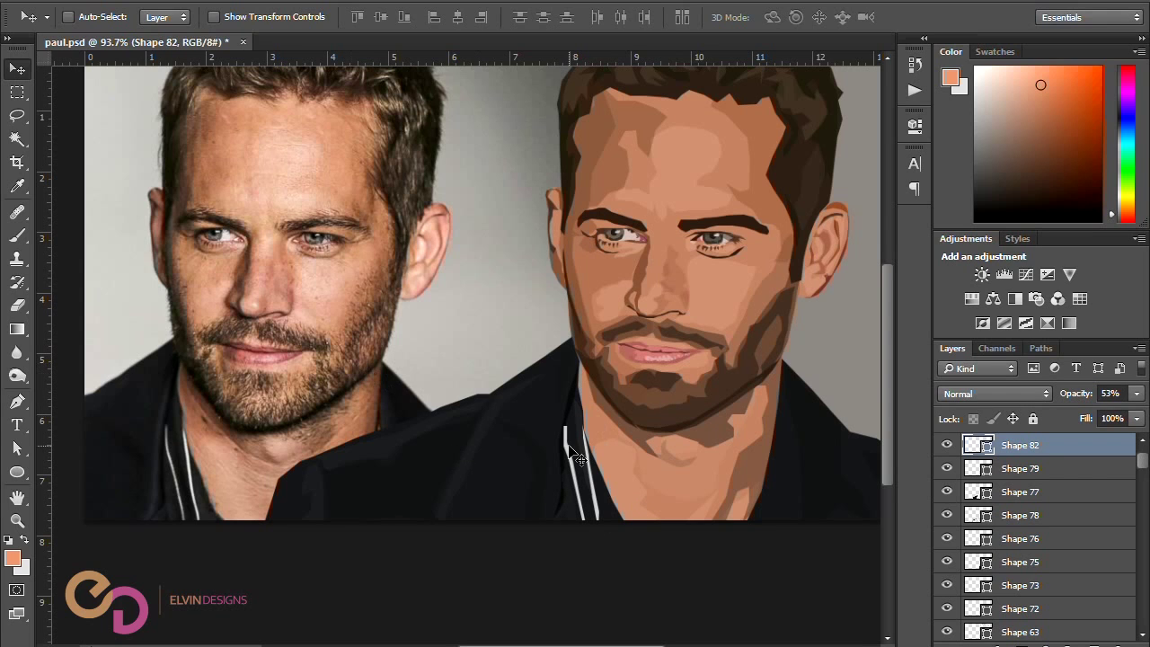
Step: Trace a long closed shading strip between the photo's left lapel and its white collar stripes
{"action": "left_click", "coordinate": [18, 400]}
{"action": "left_click", "coordinate": [175, 389]}
{"action": "left_click", "coordinate": [175, 417]}
{"action": "left_click", "coordinate": [174, 436]}
{"action": "left_click", "coordinate": [166, 482]}
{"action": "left_click", "coordinate": [154, 517]}
{"action": "left_click", "coordinate": [166, 493]}
{"action": "left_click", "coordinate": [159, 460]}
{"action": "left_click", "coordinate": [166, 440]}
{"action": "left_click", "coordinate": [166, 416]}
{"action": "left_click", "coordinate": [175, 389]}
Step: Move the long shading strip onto the portrait's left collar and lower its opacity
{"action": "key", "text": "v"}
{"action": "left_click_drag", "start_coordinate": [180, 460], "coordinate": [574, 460]}
{"action": "mouse_move", "coordinate": [1078, 445]}
{"action": "left_mouse_down"}
{"action": "mouse_move", "coordinate": [1079, 428]}
{"action": "mouse_move", "coordinate": [1079, 440]}
{"action": "left_mouse_up"}
{"action": "left_click_drag", "start_coordinate": [1073, 395], "coordinate": [1020, 391]}
Step: Extend the upper end of the portrait's outer white collar stripe upward by adjusting its anchor points
{"action": "left_click", "coordinate": [587, 449], "text": "ctrl"}
{"action": "key", "text": "a"}
{"action": "scroll", "coordinate": [590, 446], "scroll_direction": "up", "scroll_amount": 1}
{"action": "key", "text": "super"}
{"action": "key", "text": "super"}
{"action": "scroll", "coordinate": [585, 447], "scroll_direction": "up", "scroll_amount": 2}
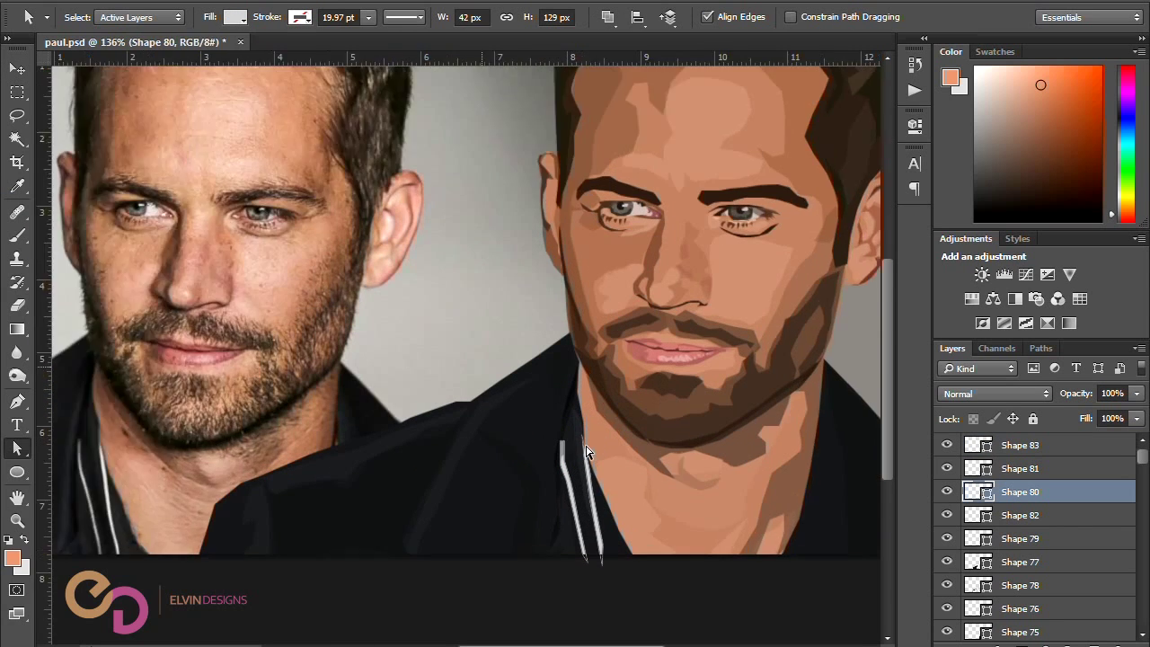
{"action": "scroll", "coordinate": [585, 450], "scroll_direction": "up", "scroll_amount": 2}
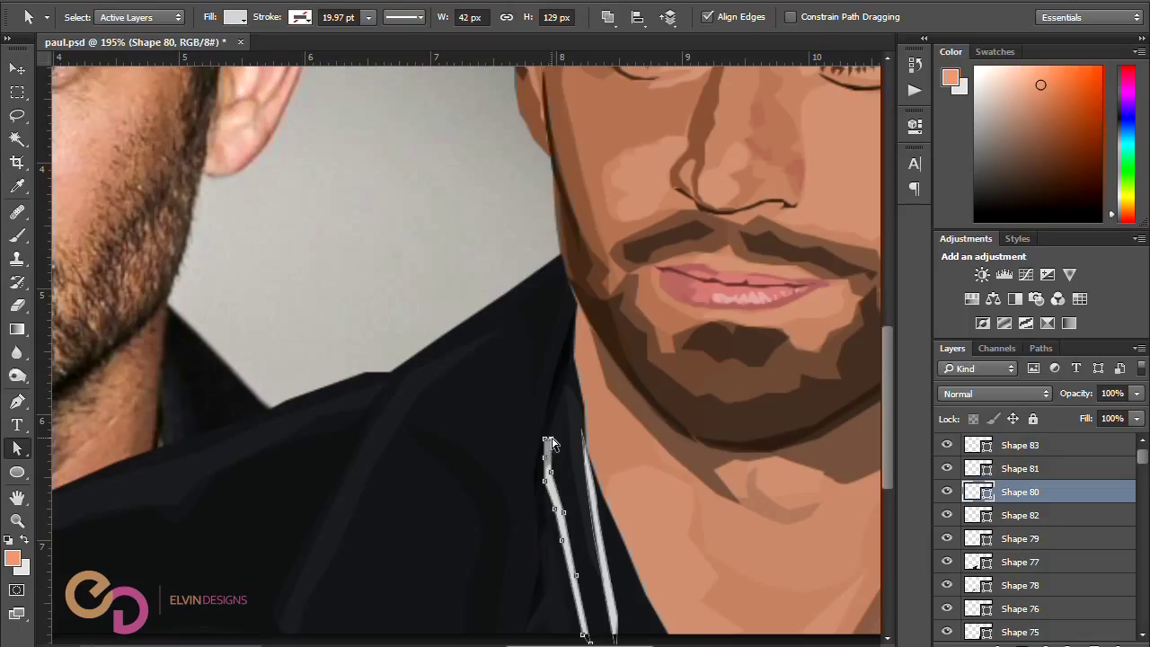
{"action": "left_click", "coordinate": [490, 274]}
{"action": "scroll", "coordinate": [504, 275], "scroll_direction": "down", "scroll_amount": 3}
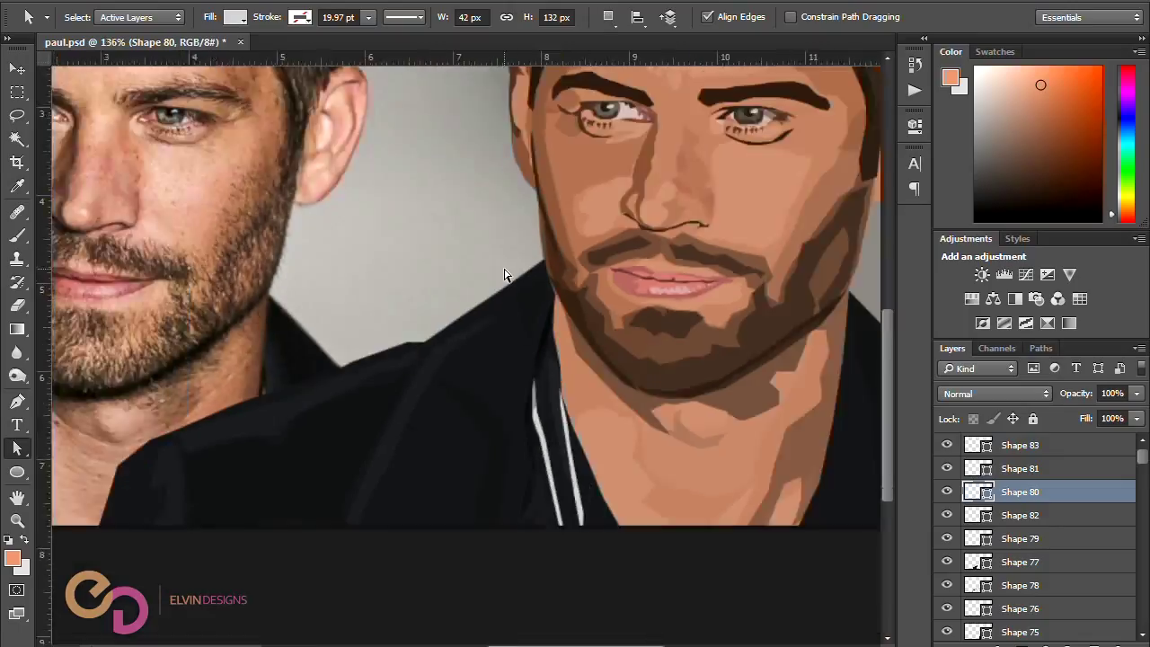
{"action": "scroll", "coordinate": [504, 273], "scroll_direction": "down", "scroll_amount": 2}
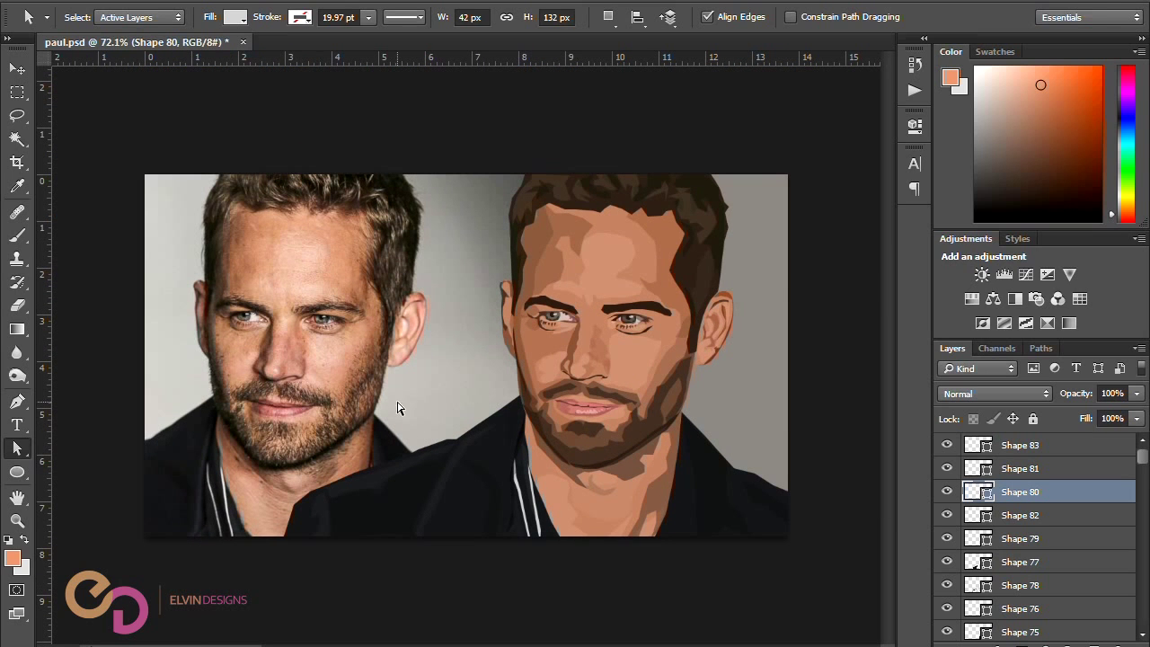
Step: Move the reference photo further left to uncover its right shirt collar
{"action": "left_click", "coordinate": [16, 69]}
{"action": "left_click", "coordinate": [231, 235], "text": "ctrl"}
{"action": "left_click_drag", "start_coordinate": [319, 301], "coordinate": [150, 306]}
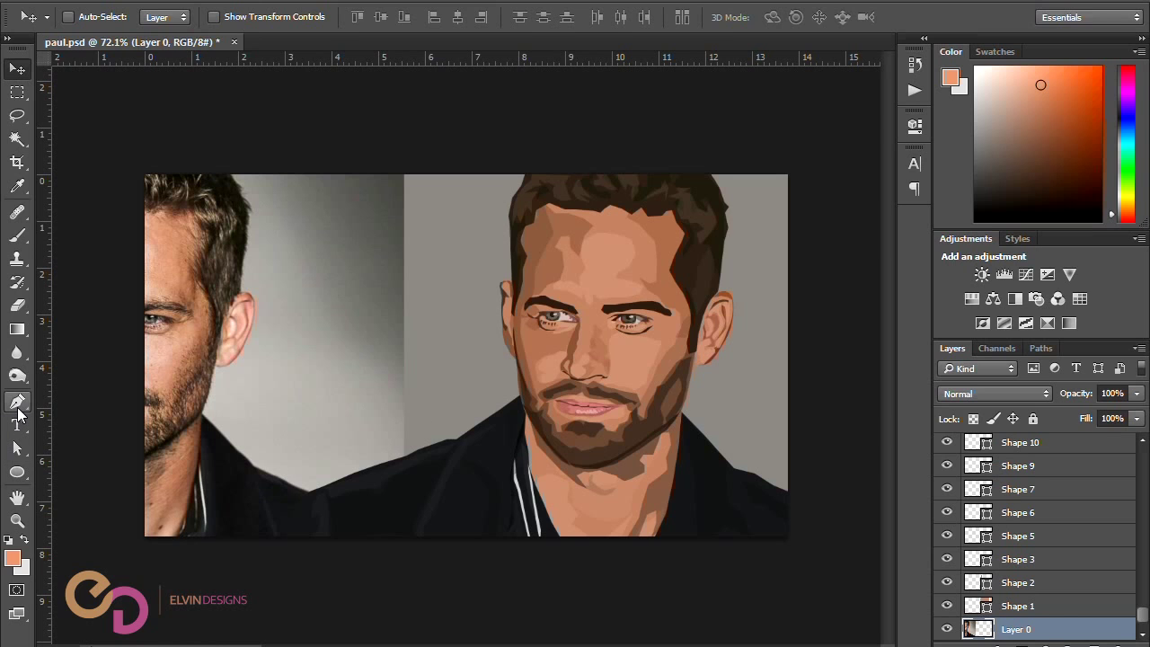
Step: Trace the outer white stripe of the photo's right collar as a new shape above Shape 80
{"action": "left_click", "coordinate": [17, 403]}
{"action": "key", "text": "v"}
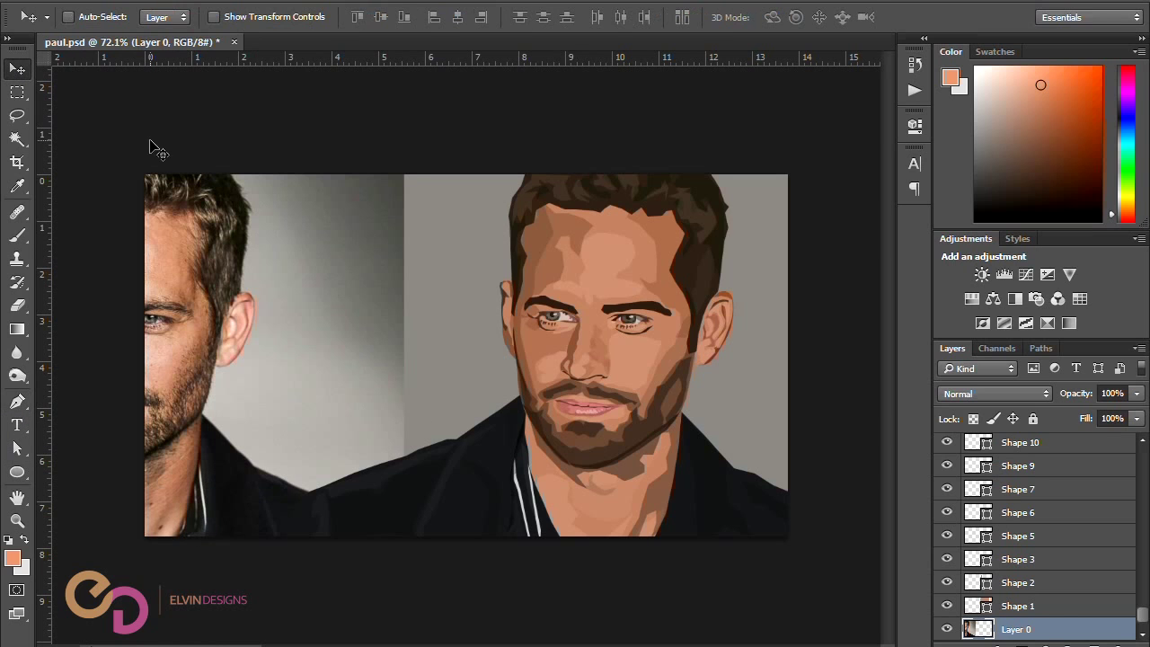
{"action": "key", "text": "ctrl"}
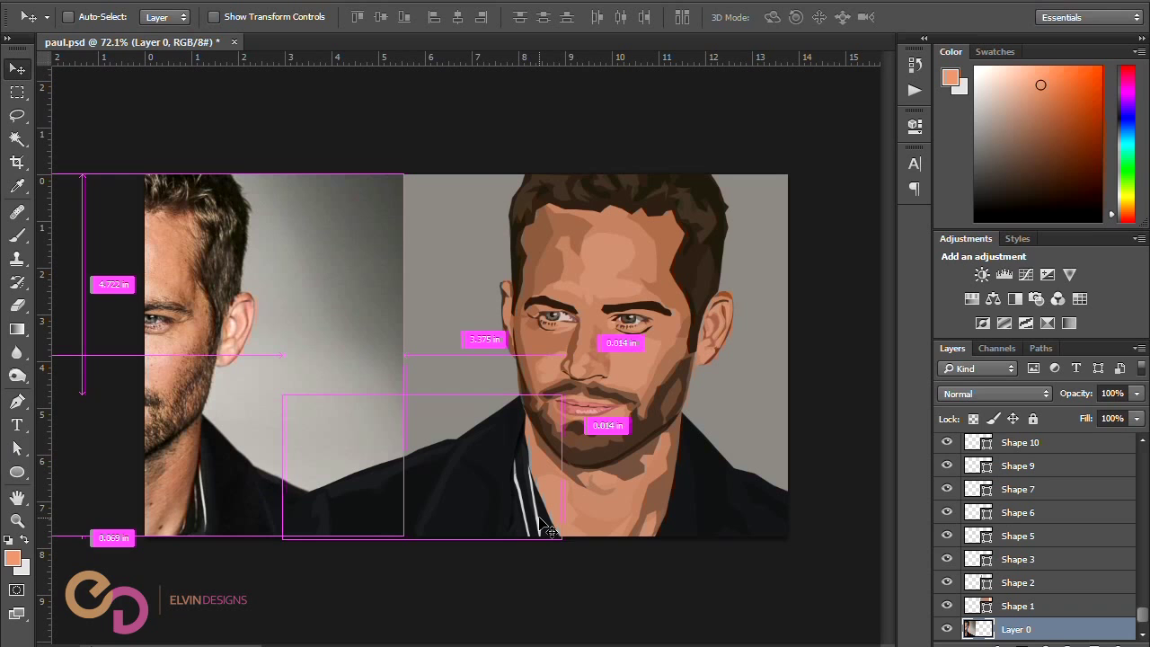
{"action": "left_click", "coordinate": [544, 530], "text": "ctrl"}
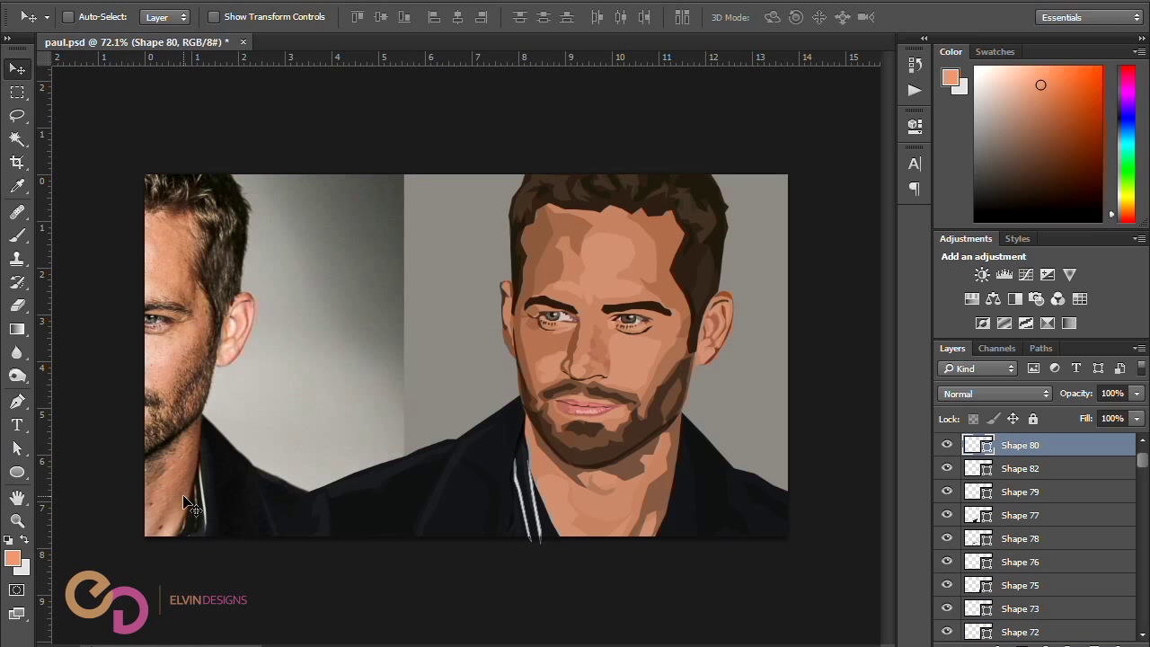
{"action": "scroll", "coordinate": [189, 512], "scroll_direction": "up", "scroll_amount": 3}
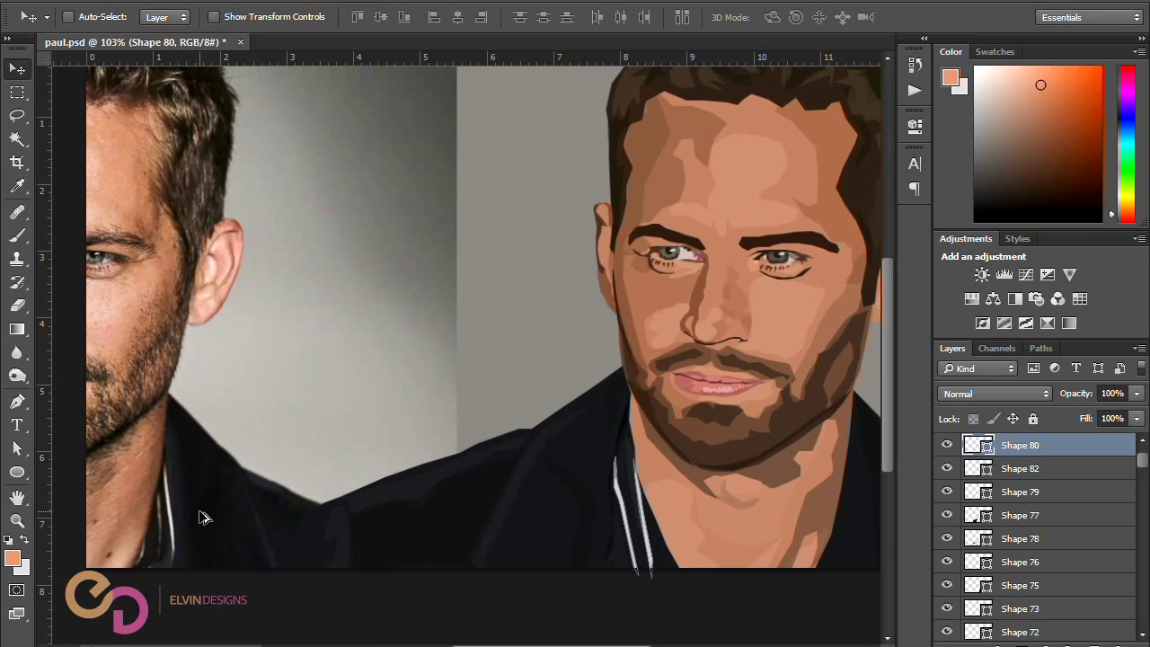
{"action": "key", "text": "p"}
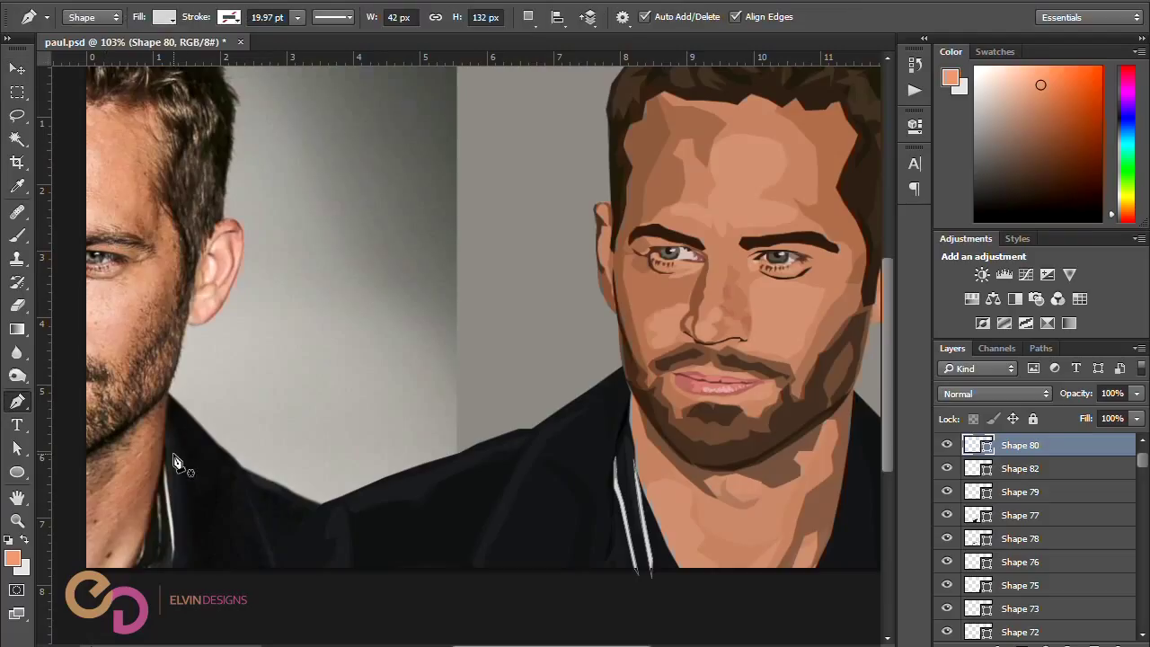
{"action": "left_click", "coordinate": [166, 458]}
{"action": "left_click", "coordinate": [167, 482]}
{"action": "left_click", "coordinate": [172, 520]}
{"action": "left_click", "coordinate": [175, 546]}
{"action": "left_click", "coordinate": [176, 568]}
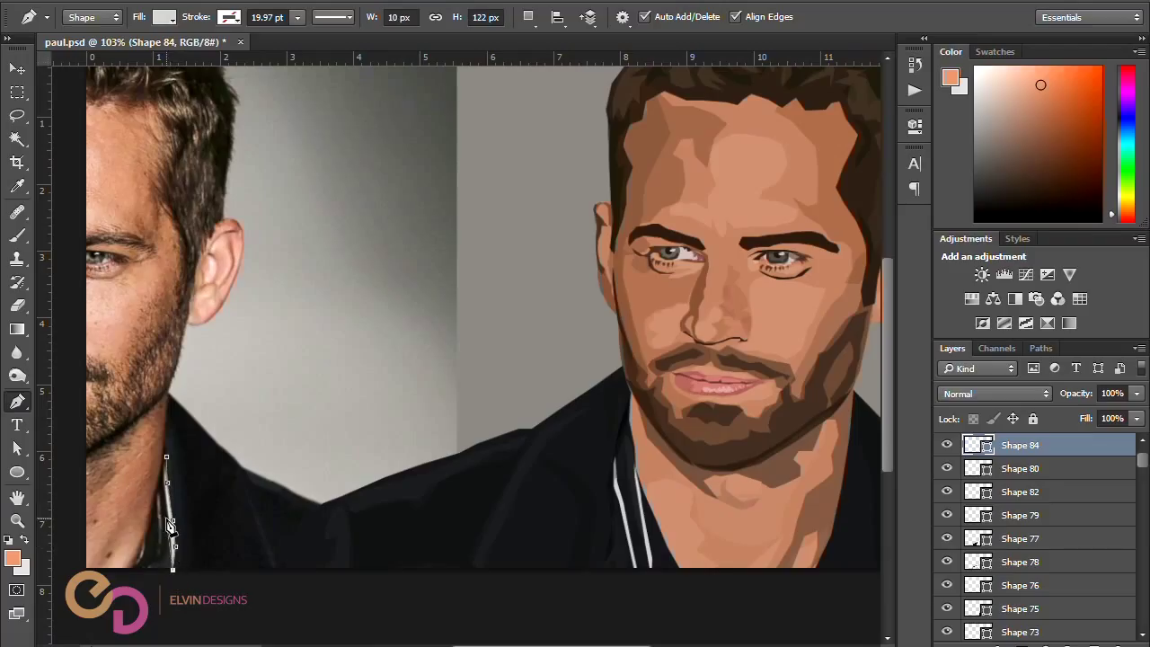
{"action": "scroll", "coordinate": [171, 526], "scroll_direction": "up", "scroll_amount": 1}
{"action": "scroll", "coordinate": [171, 526], "scroll_direction": "up", "scroll_amount": 1}
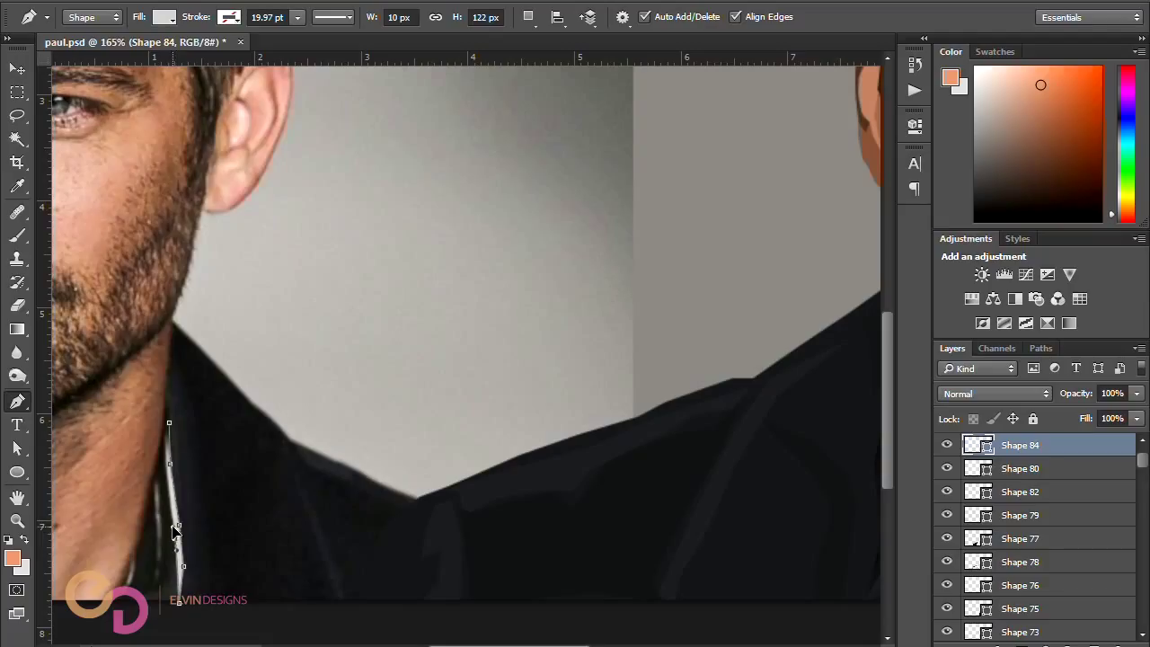
{"action": "left_click_drag", "start_coordinate": [169, 479], "coordinate": [171, 436]}
Step: Add the shorter inner white stripe of the right collar to the same shape in combine mode
{"action": "left_click", "coordinate": [528, 17]}
{"action": "left_click", "coordinate": [566, 59]}
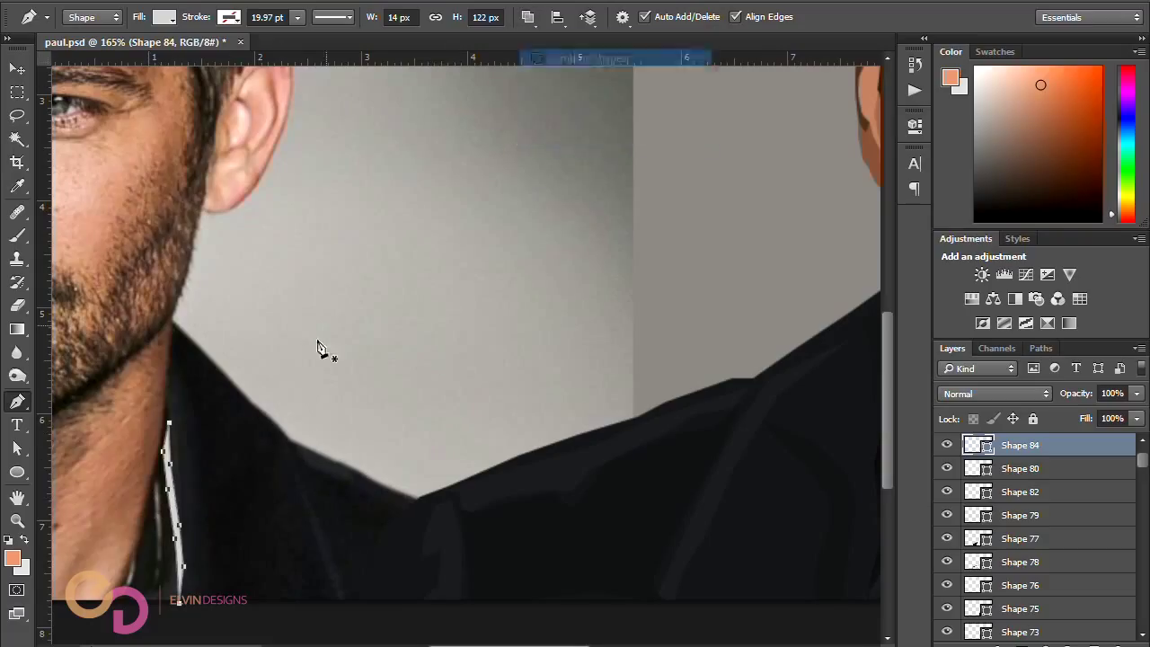
{"action": "left_click", "coordinate": [157, 479]}
{"action": "left_click_drag", "start_coordinate": [160, 504], "coordinate": [159, 511]}
{"action": "left_click_drag", "start_coordinate": [164, 552], "coordinate": [158, 595]}
{"action": "left_click", "coordinate": [155, 587]}
{"action": "left_click", "coordinate": [157, 536]}
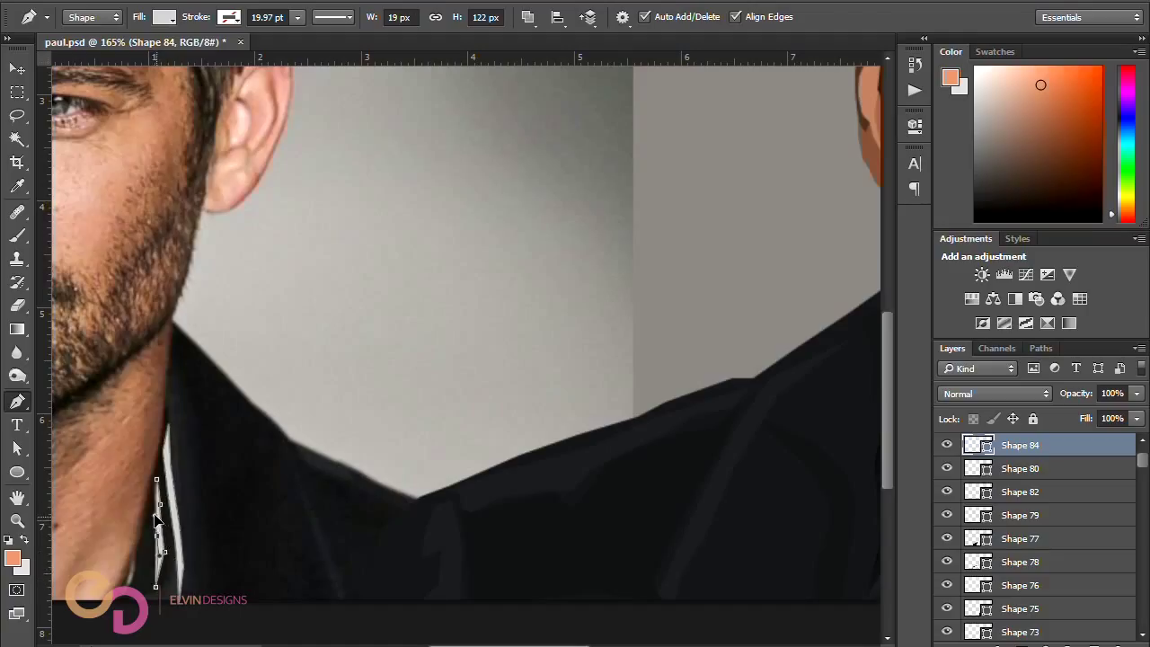
{"action": "left_click", "coordinate": [156, 480], "text": "ctrl"}
{"action": "left_click", "coordinate": [158, 481], "text": "alt"}
{"action": "scroll", "coordinate": [149, 575], "scroll_direction": "down", "scroll_amount": 1}
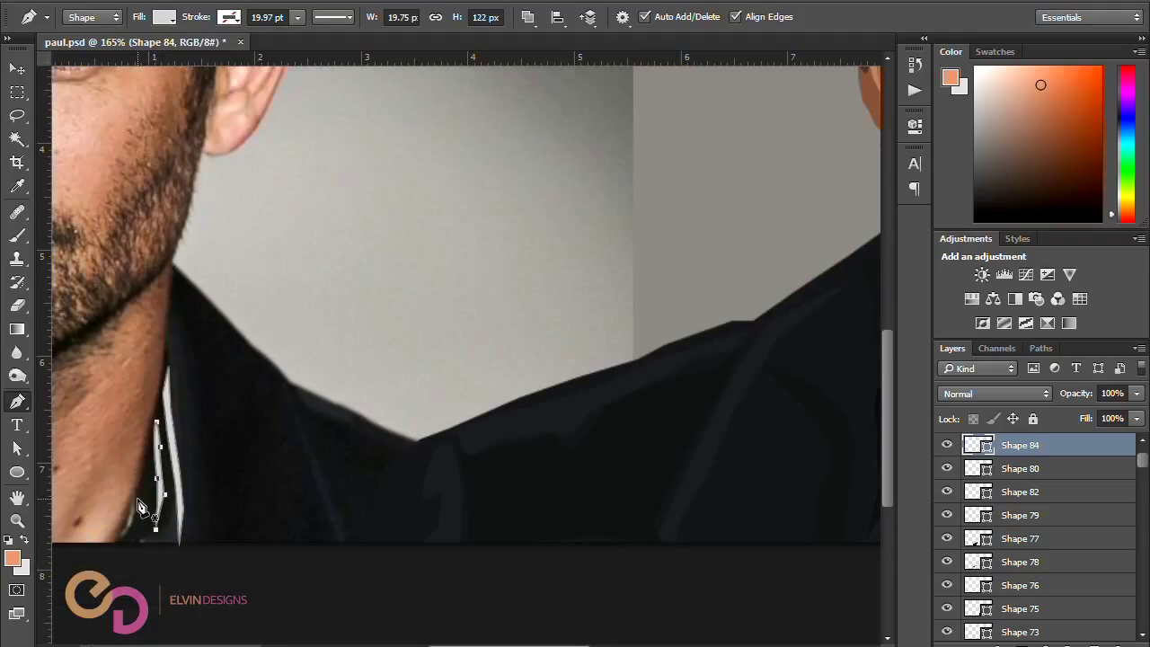
Step: Add a small slanted strip along the neck edge of the right collar to the stripe shape
{"action": "left_click", "coordinate": [137, 498]}
{"action": "left_click", "coordinate": [133, 525]}
{"action": "left_click", "coordinate": [114, 545]}
{"action": "scroll", "coordinate": [139, 508], "scroll_direction": "down", "scroll_amount": 3}
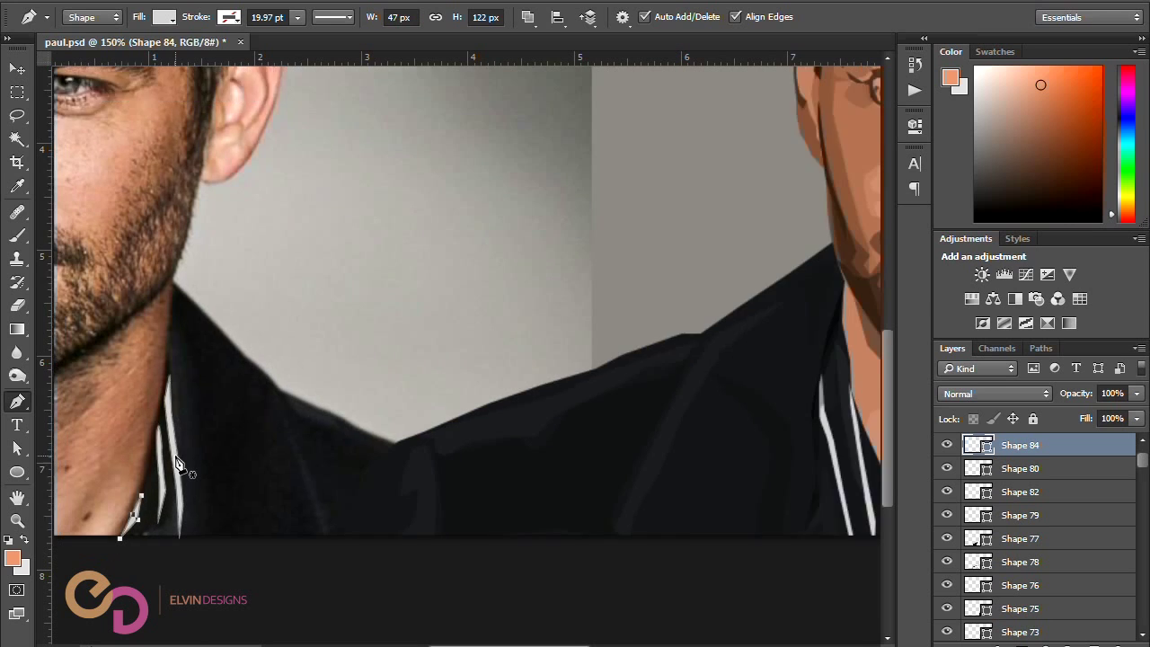
Step: Move the right collar stripes onto the portrait's right collar and nudge them slightly left
{"action": "left_click", "coordinate": [17, 72]}
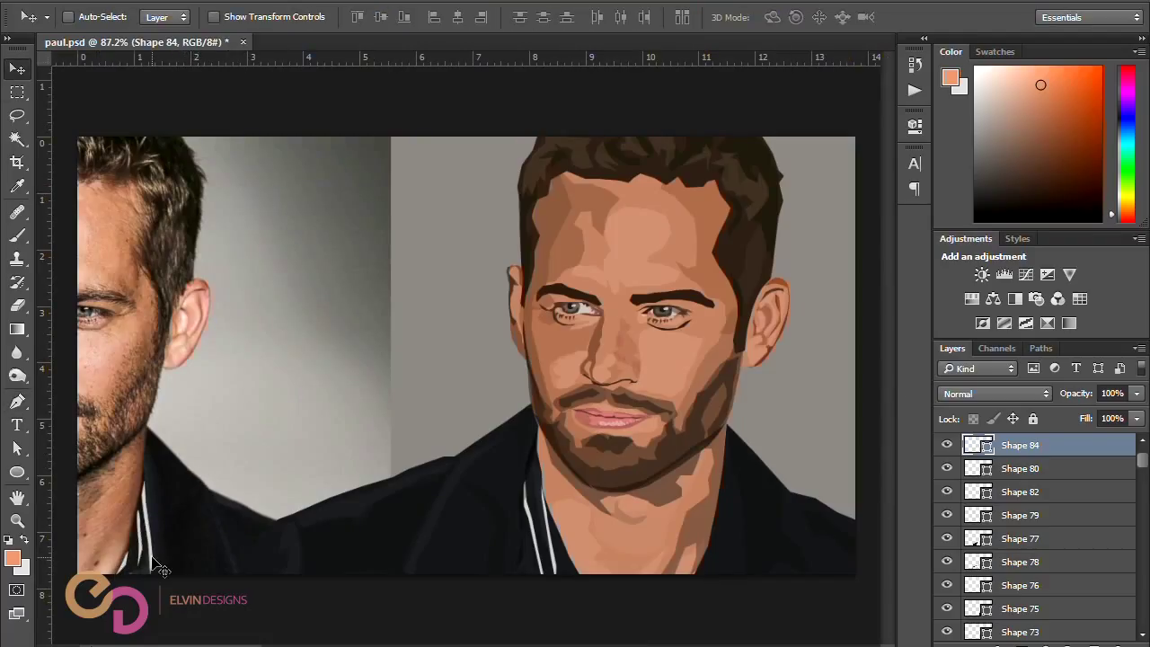
{"action": "left_click_drag", "start_coordinate": [162, 569], "coordinate": [734, 551]}
{"action": "key", "text": "Left"}
{"action": "key", "text": "Left"}
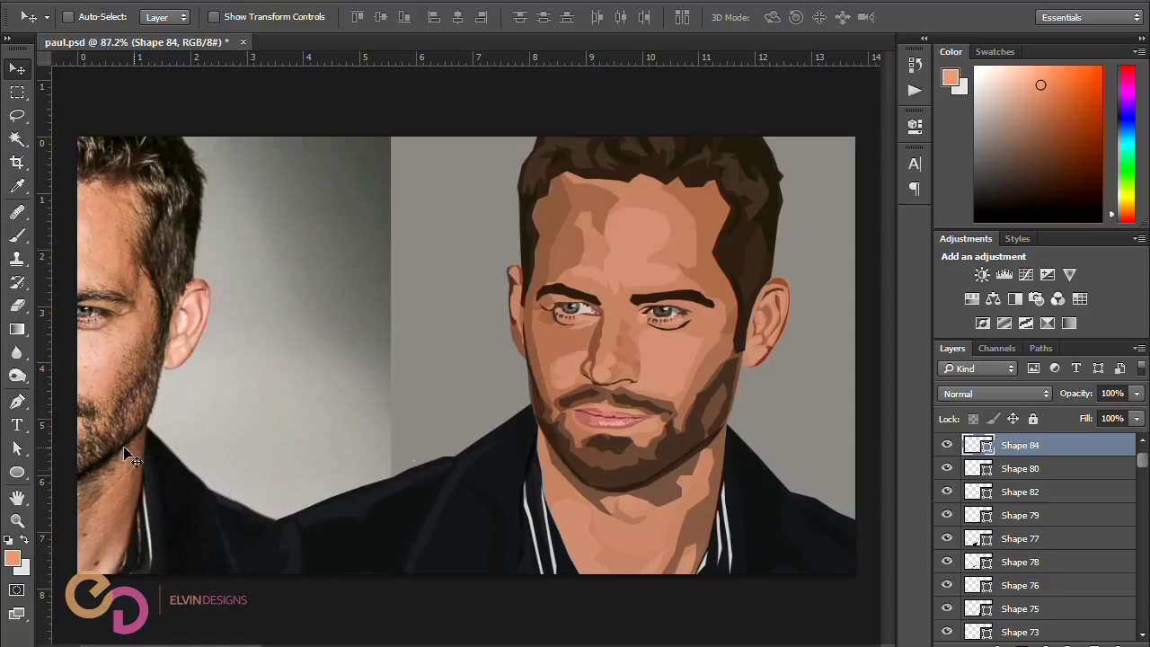
Step: Trace the photo's right shirt collar between the neck edge and the jacket as a new closed shape above Shape 80
{"action": "left_click", "coordinate": [16, 402]}
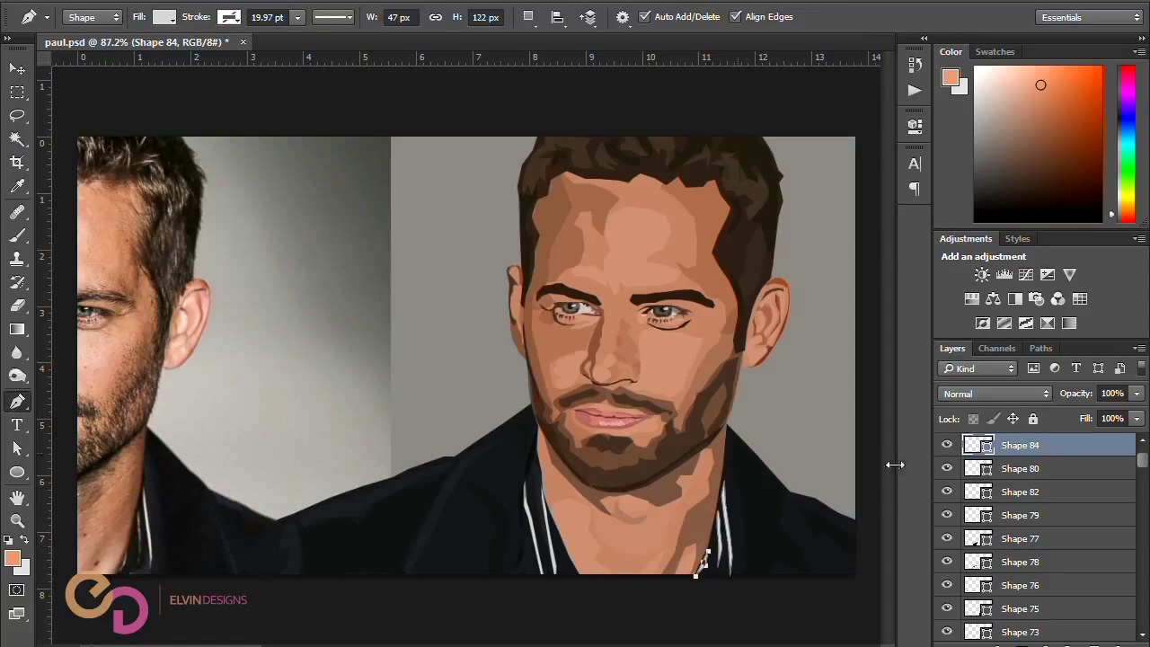
{"action": "left_click", "coordinate": [1063, 470]}
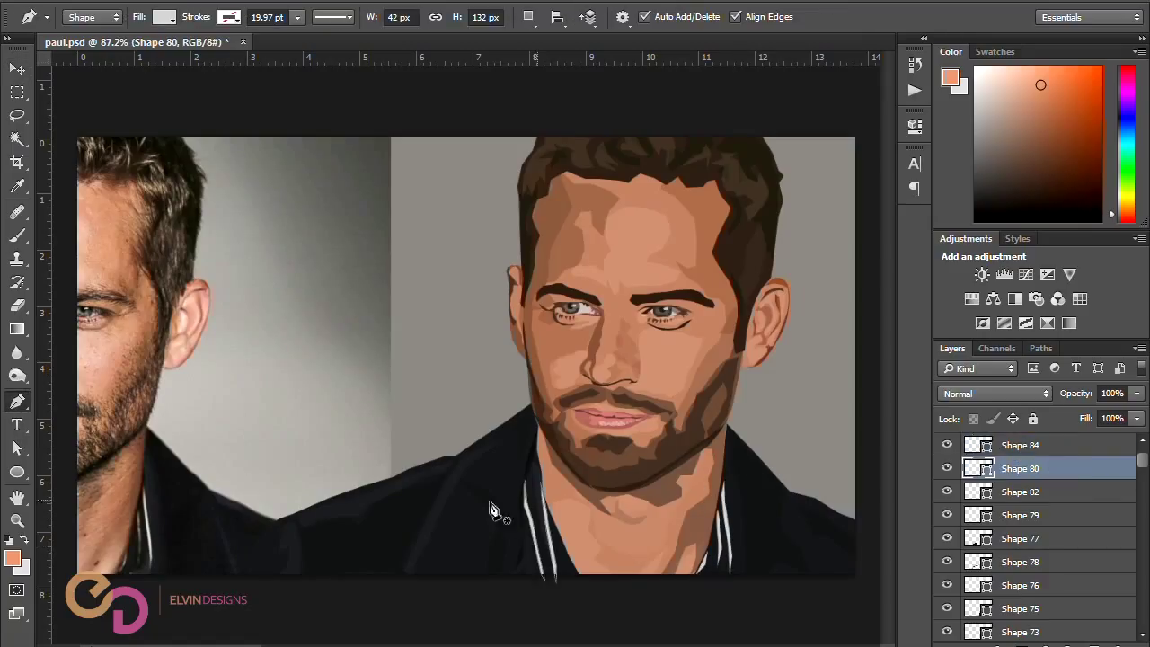
{"action": "left_click", "coordinate": [143, 470]}
{"action": "left_click", "coordinate": [148, 508]}
{"action": "left_click", "coordinate": [152, 544]}
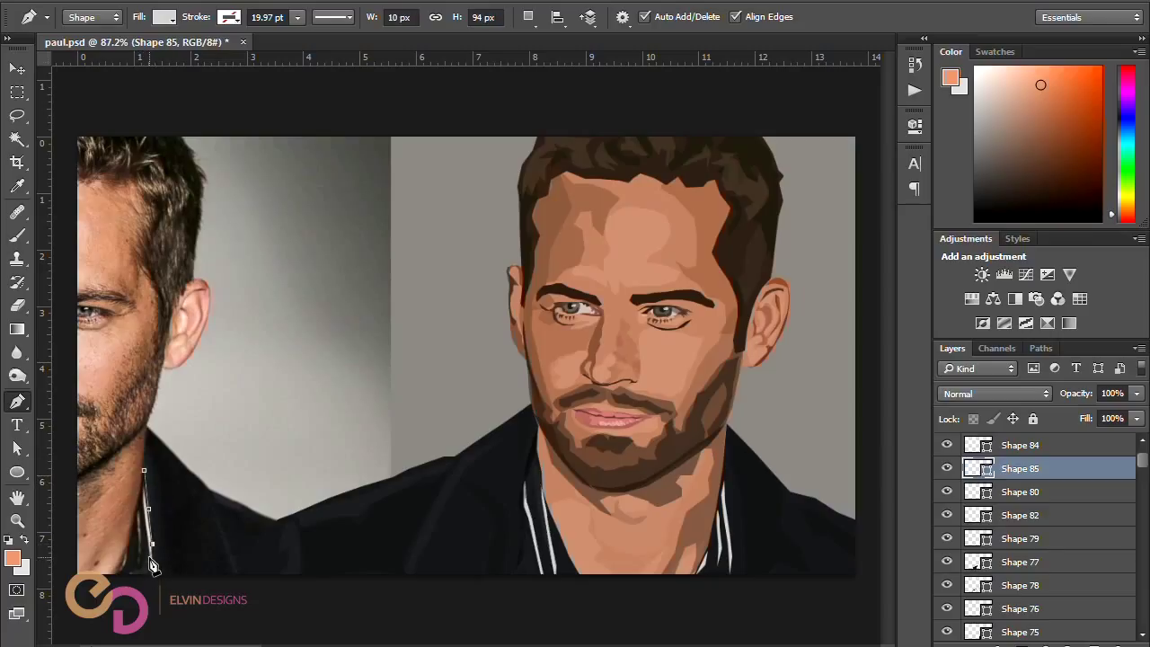
{"action": "left_click", "coordinate": [113, 579]}
{"action": "left_click", "coordinate": [128, 544]}
{"action": "left_click", "coordinate": [140, 509]}
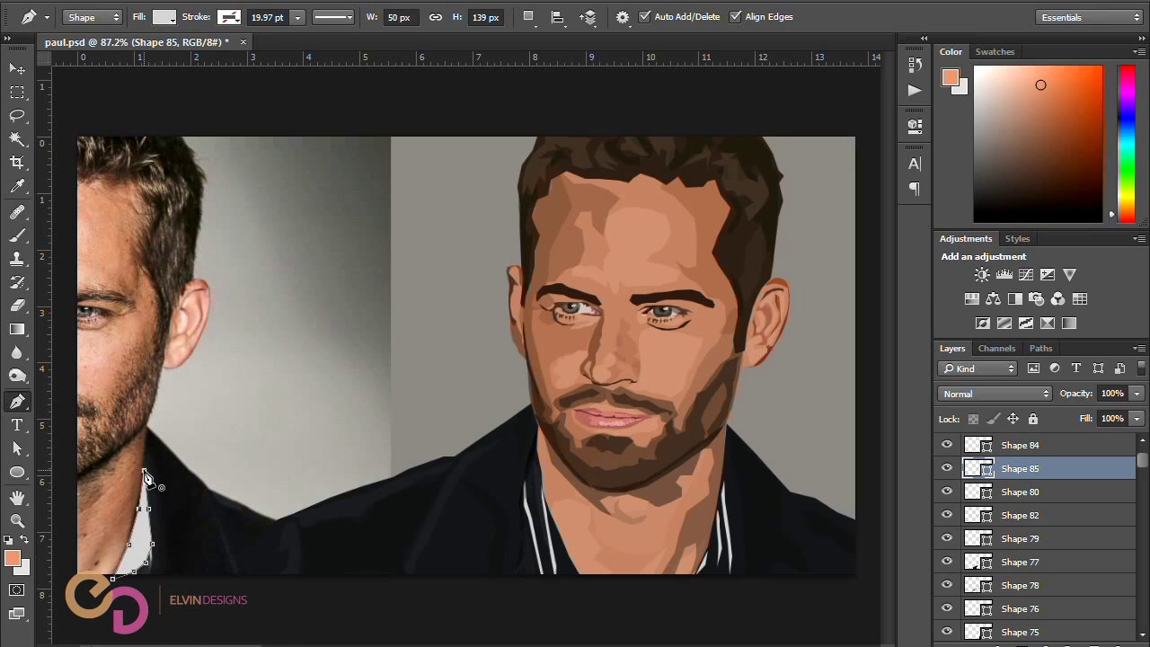
Step: Recolor the collar shape with the dark tone sampled from the portrait's left collar and move it beneath the right collar's stripes
{"action": "left_click", "coordinate": [17, 69]}
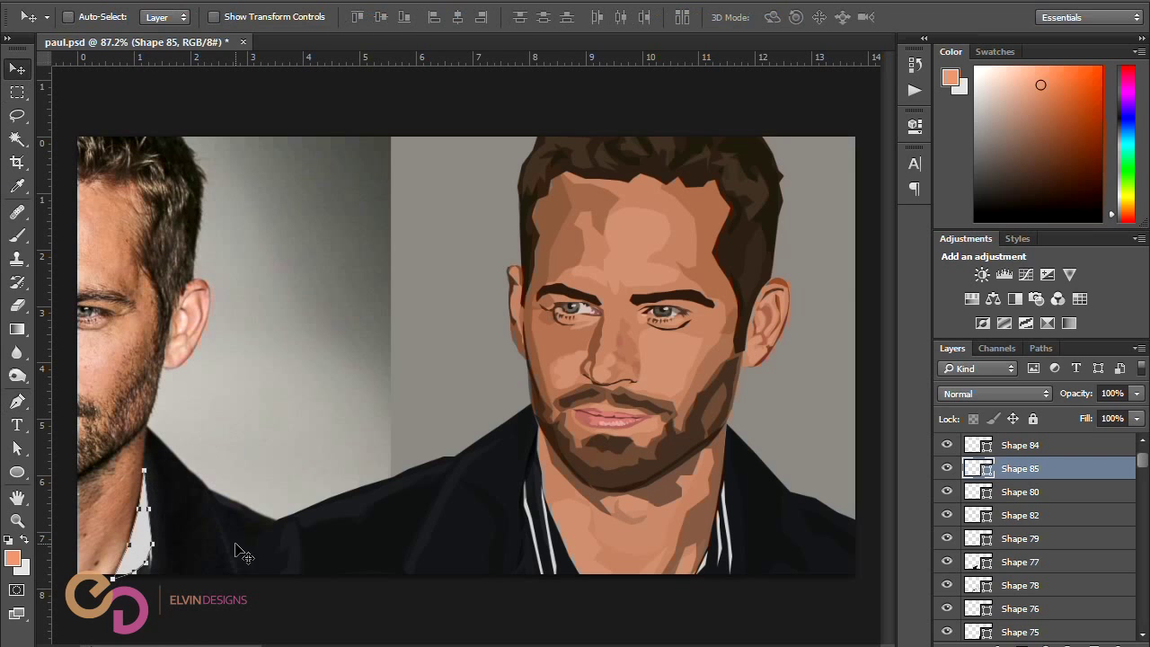
{"action": "double_click", "coordinate": [986, 475]}
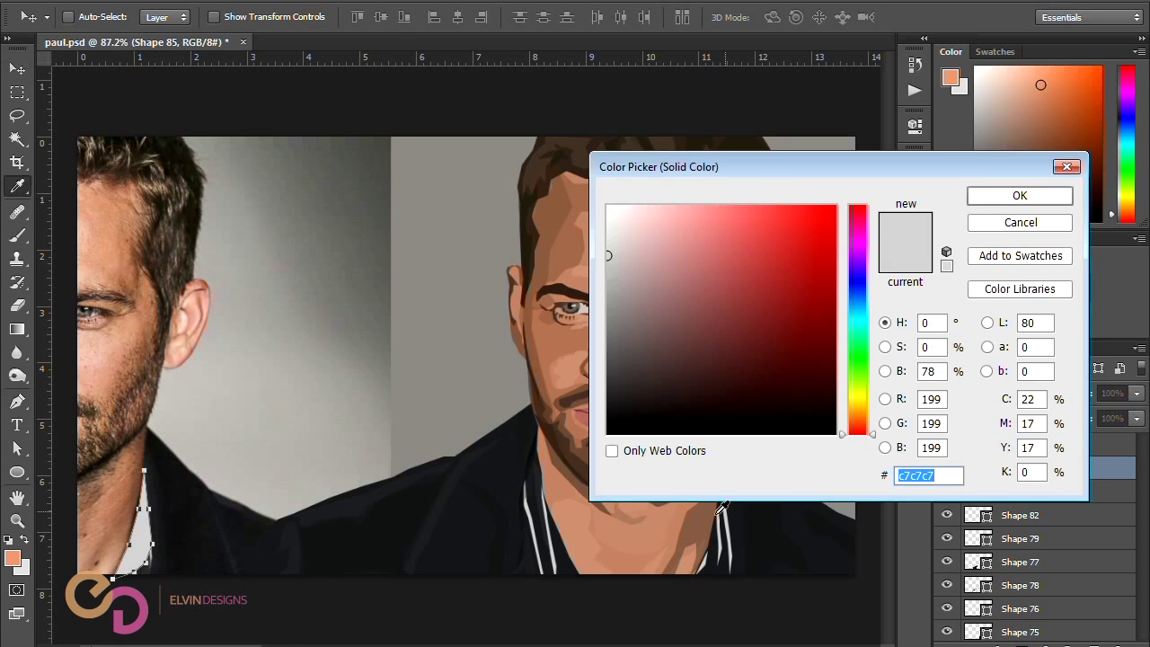
{"action": "left_click", "coordinate": [530, 510]}
{"action": "left_click", "coordinate": [1019, 199]}
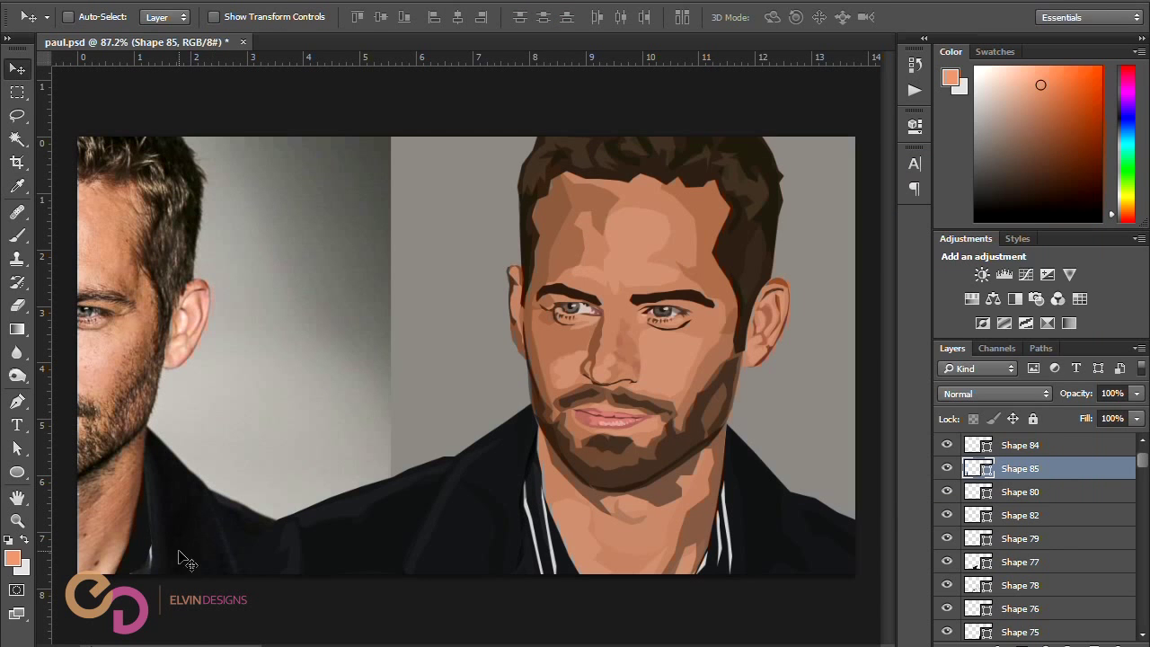
{"action": "left_click_drag", "start_coordinate": [132, 566], "coordinate": [723, 521]}
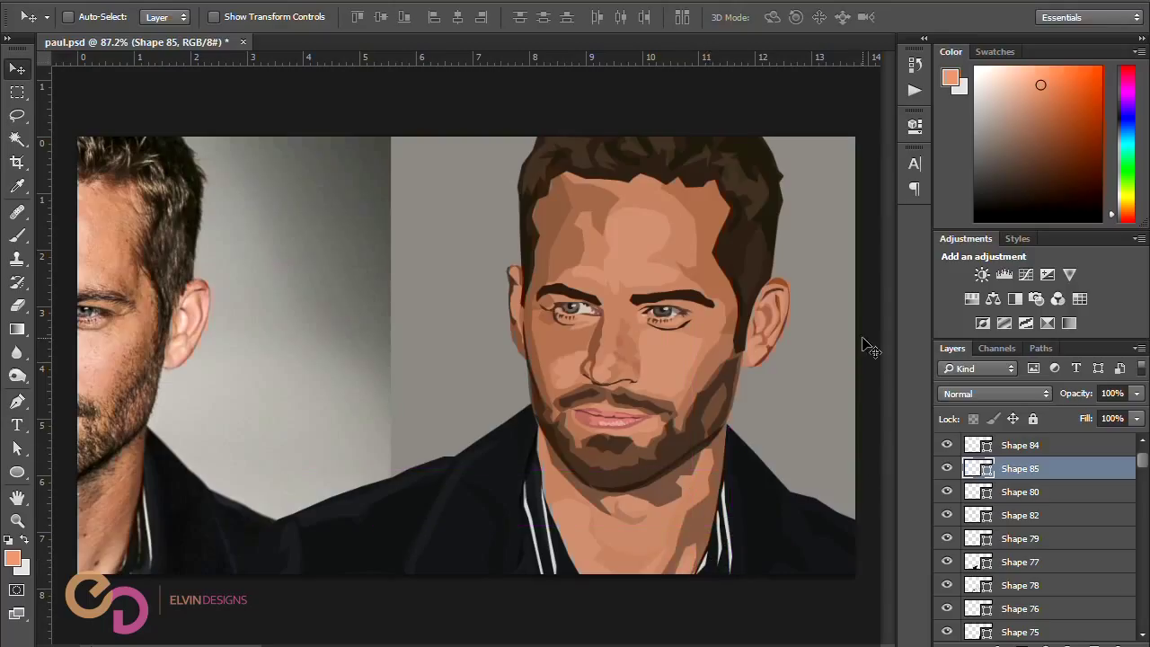
Step: Hide the reference photo on Layer 0
{"action": "key", "text": "ctrl+minus"}
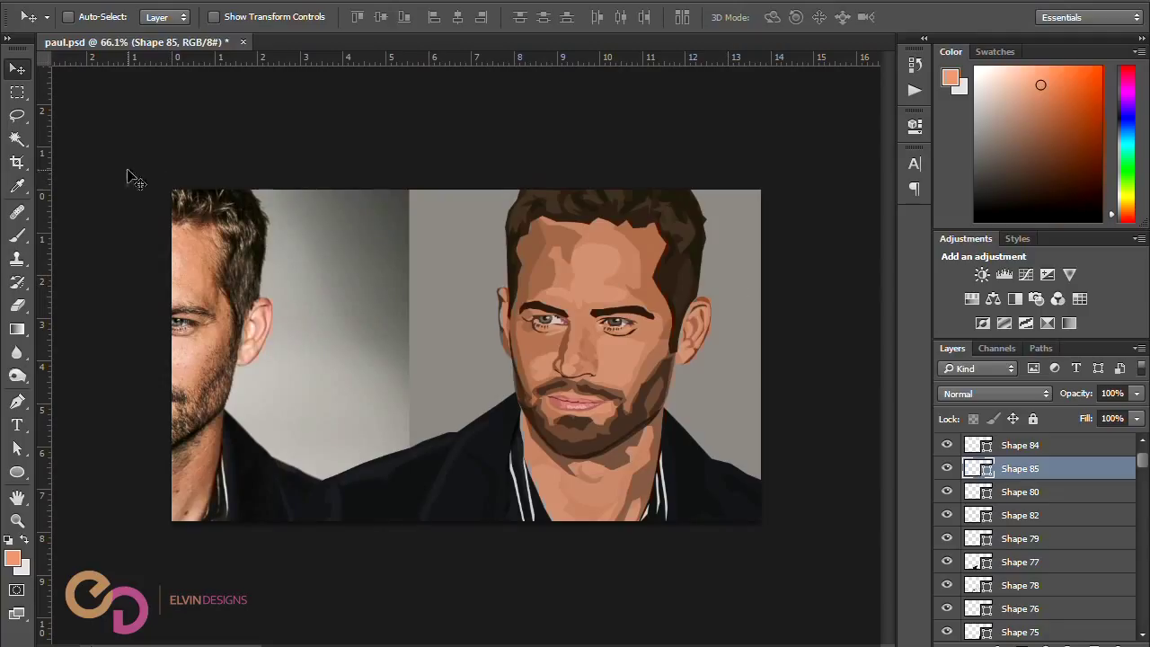
{"action": "left_click_drag", "start_coordinate": [1139, 468], "coordinate": [1141, 618]}
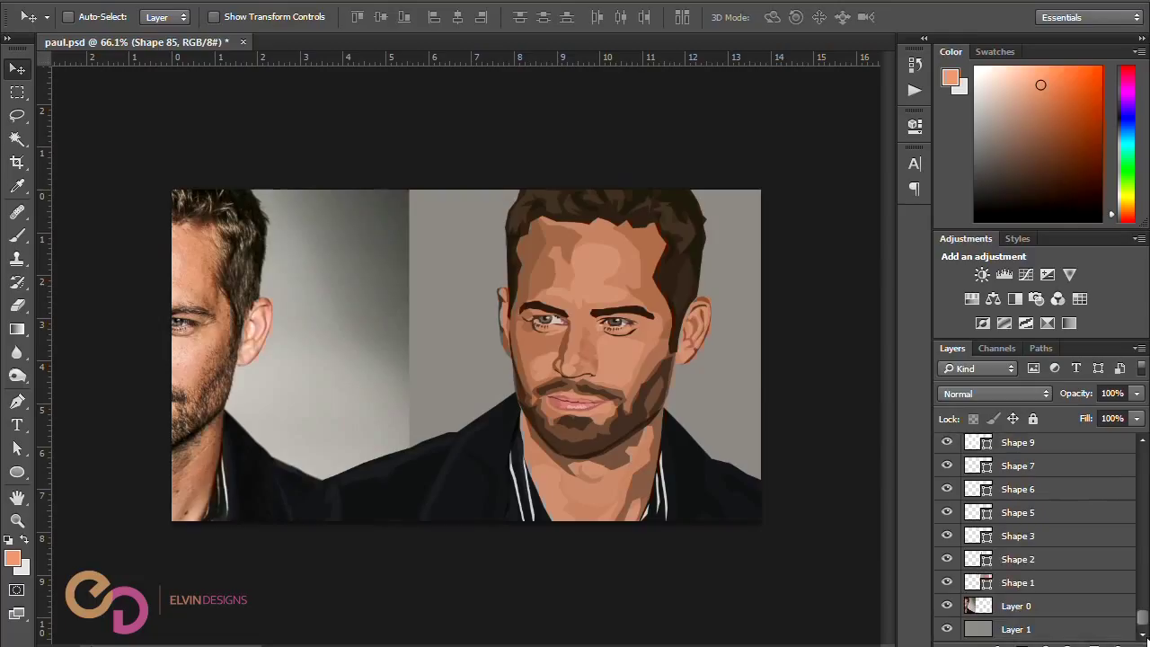
{"action": "left_click", "coordinate": [946, 606]}
Step: Move all shape layers from Shape 1 to Shape 83 together leftward to the middle of the canvas and save the file
{"action": "left_click", "coordinate": [1081, 584]}
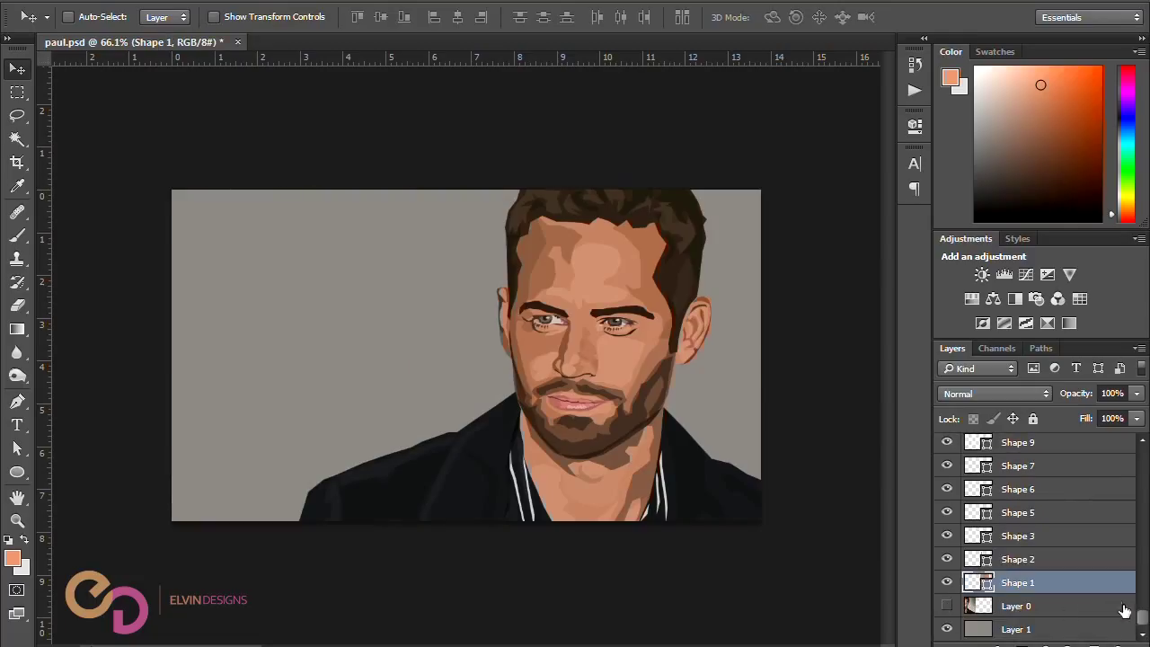
{"action": "left_click_drag", "start_coordinate": [1145, 620], "coordinate": [1142, 450]}
{"action": "left_click", "coordinate": [1104, 446], "text": "shift"}
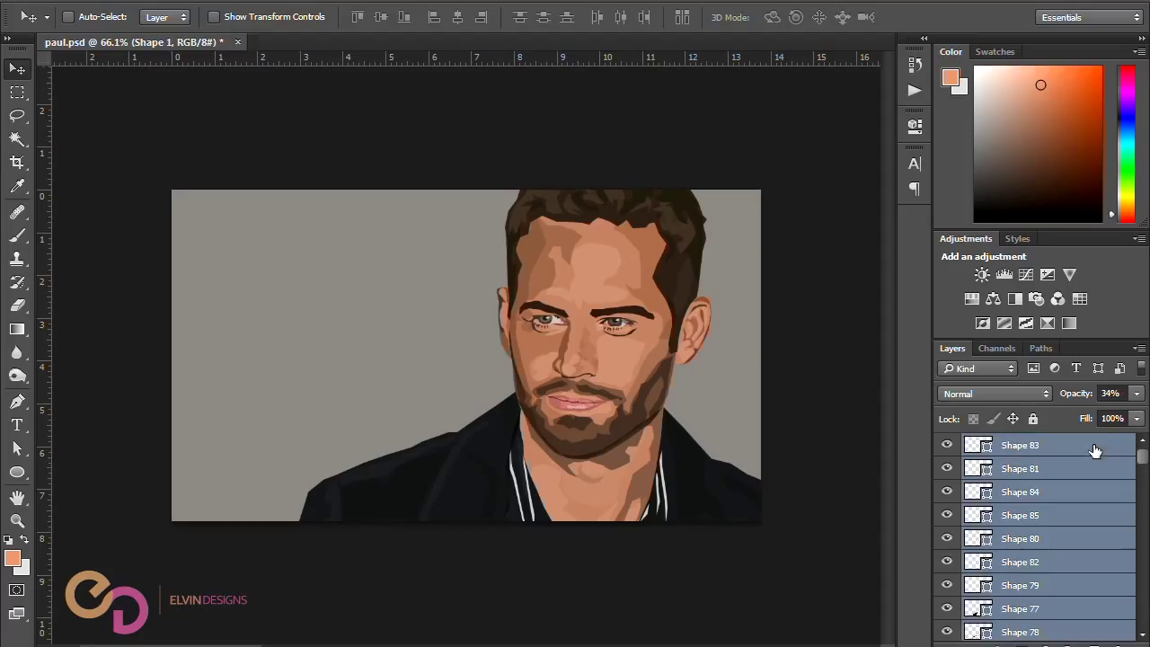
{"action": "left_click_drag", "start_coordinate": [627, 446], "coordinate": [545, 449]}
{"action": "key", "text": "ctrl+s"}
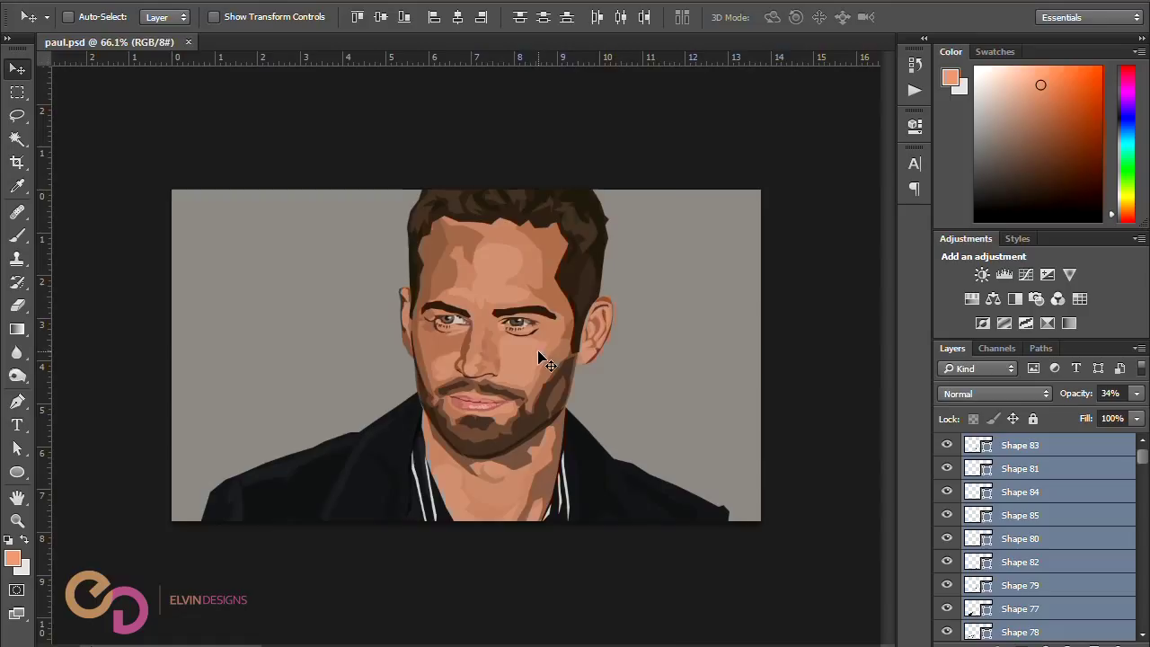
Step: Group all the selected portrait shape layers
{"action": "scroll", "coordinate": [532, 316], "scroll_direction": "up", "scroll_amount": 2}
{"action": "scroll", "coordinate": [530, 312], "scroll_direction": "up", "scroll_amount": 1}
{"action": "scroll", "coordinate": [529, 310], "scroll_direction": "down", "scroll_amount": 1}
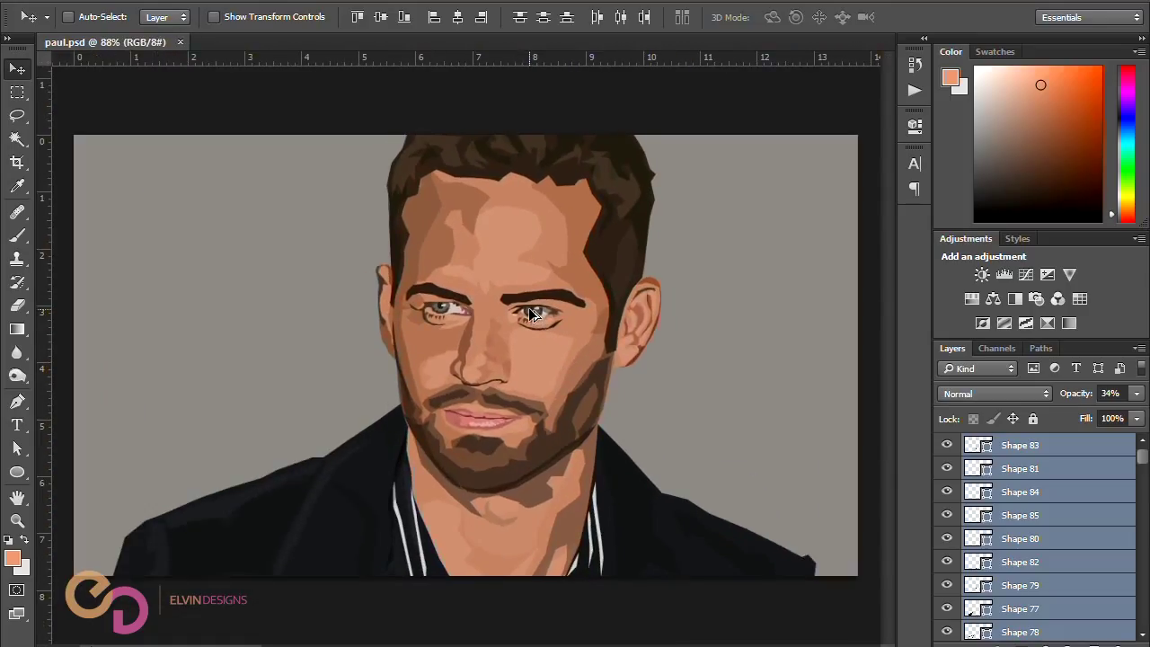
{"action": "scroll", "coordinate": [556, 301], "scroll_direction": "down", "scroll_amount": 1}
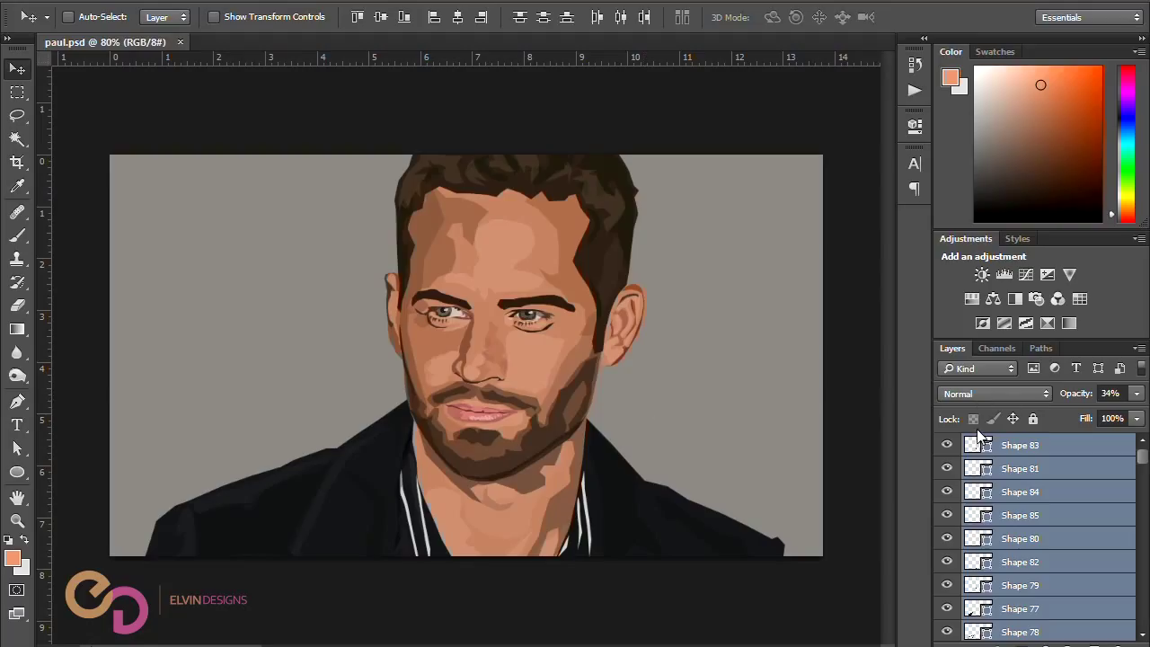
{"action": "key", "text": "ctrl+g"}
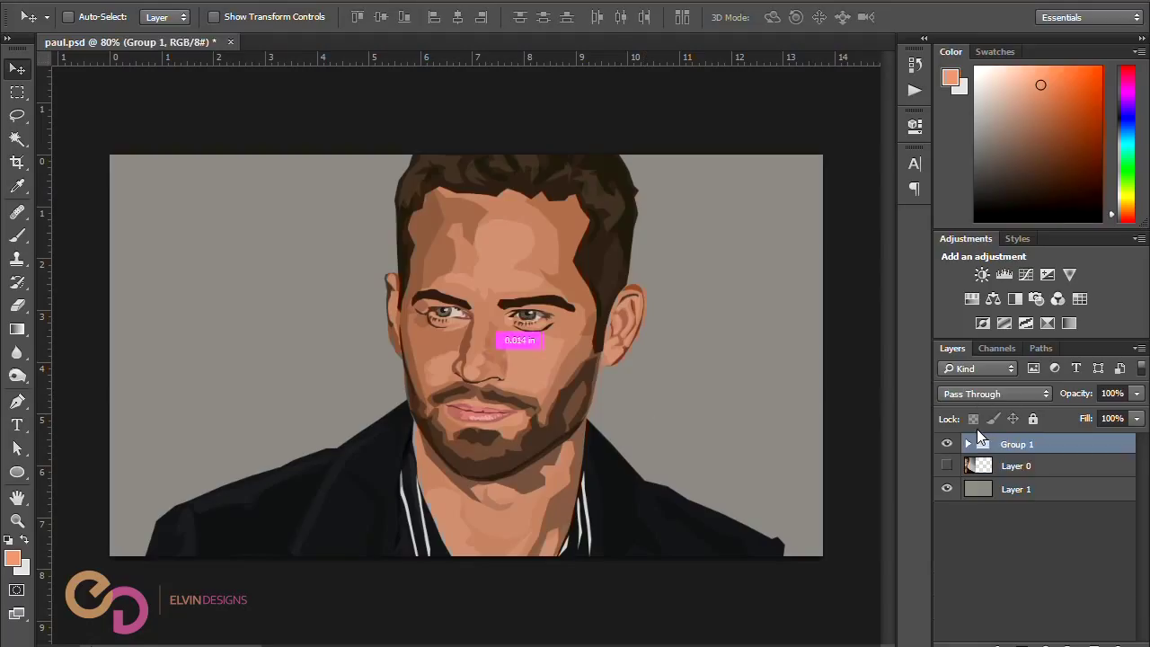